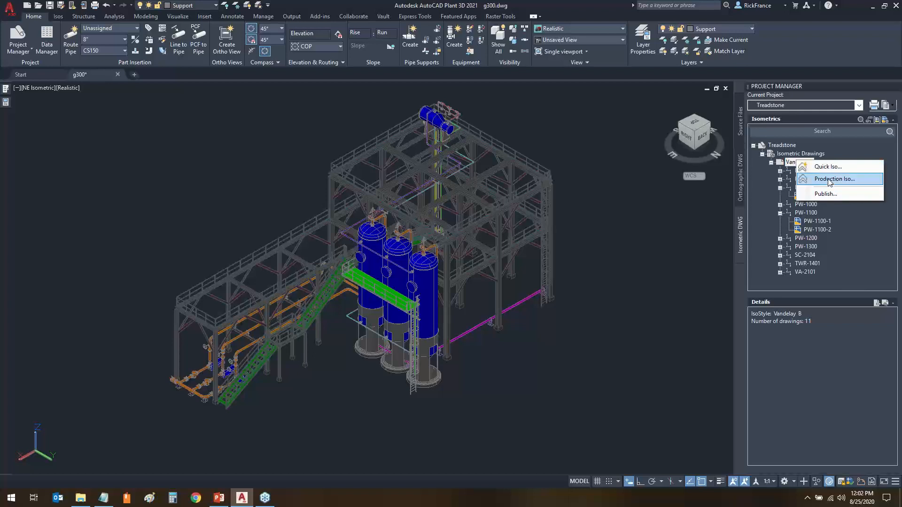
Open the production iso setup for the Vandelay B style, examine its advanced iso creation options, and exit without creating isos.
{"action": "left_click", "coordinate": [826, 182]}
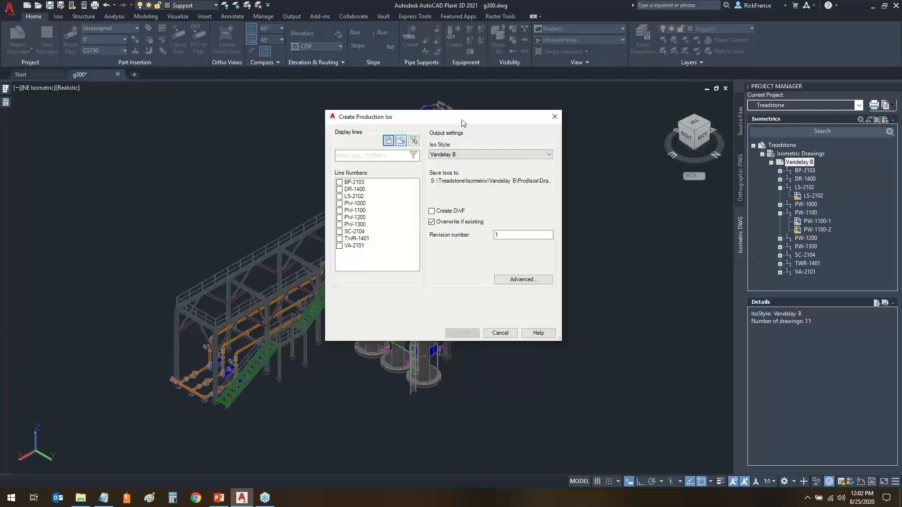
{"action": "left_click_drag", "start_coordinate": [461, 118], "coordinate": [449, 151]}
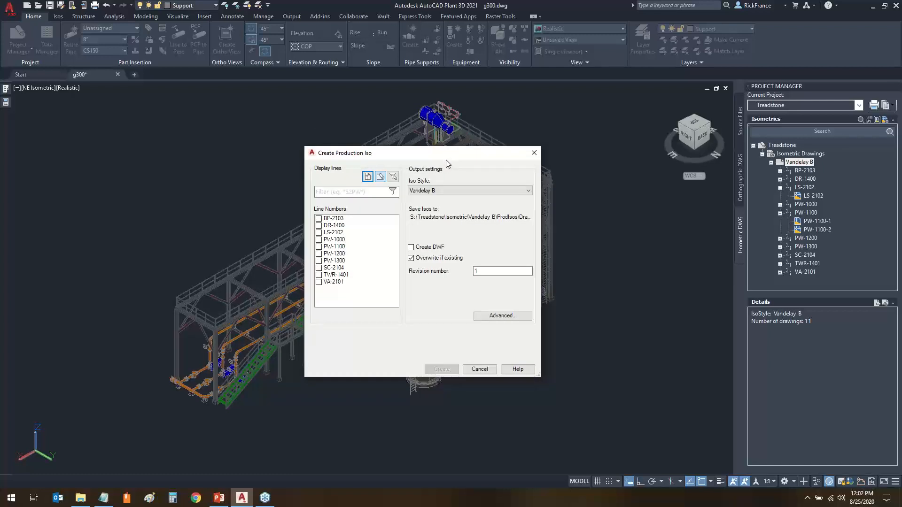
{"action": "left_click", "coordinate": [503, 320]}
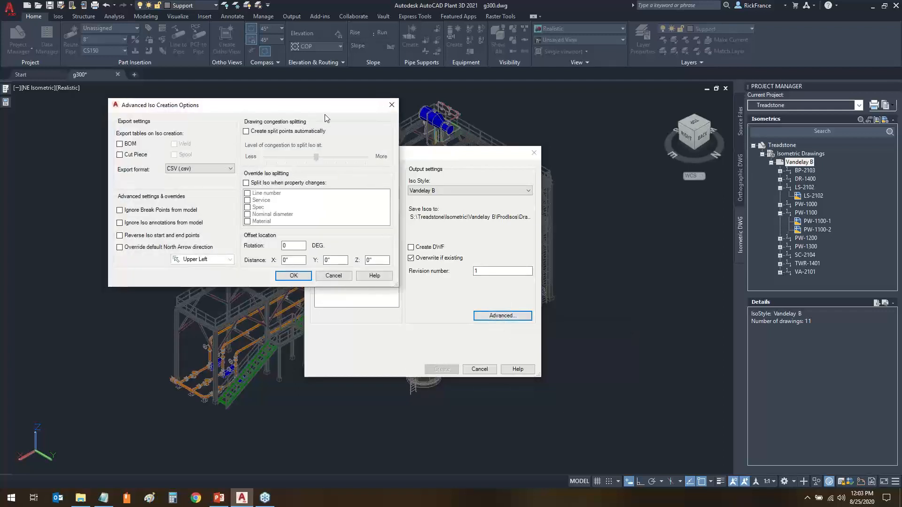
{"action": "left_click_drag", "start_coordinate": [325, 114], "coordinate": [374, 144]}
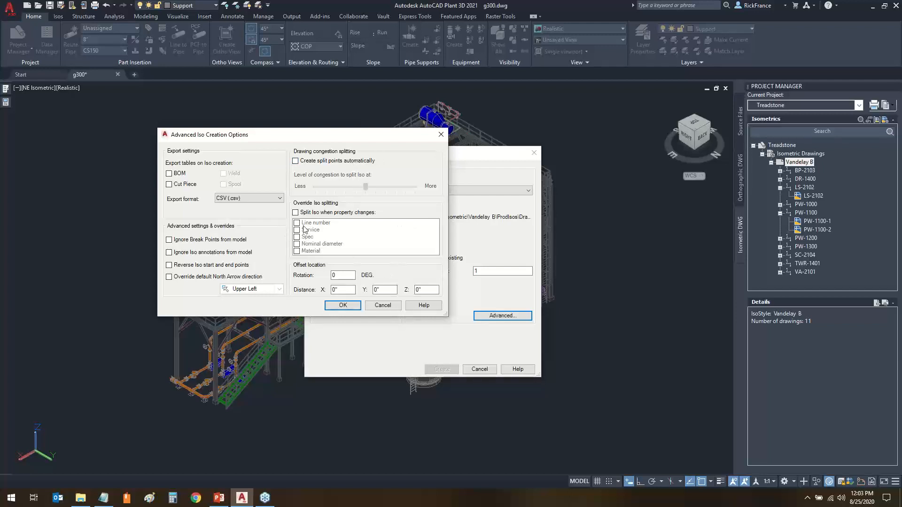
{"action": "left_click", "coordinate": [384, 306]}
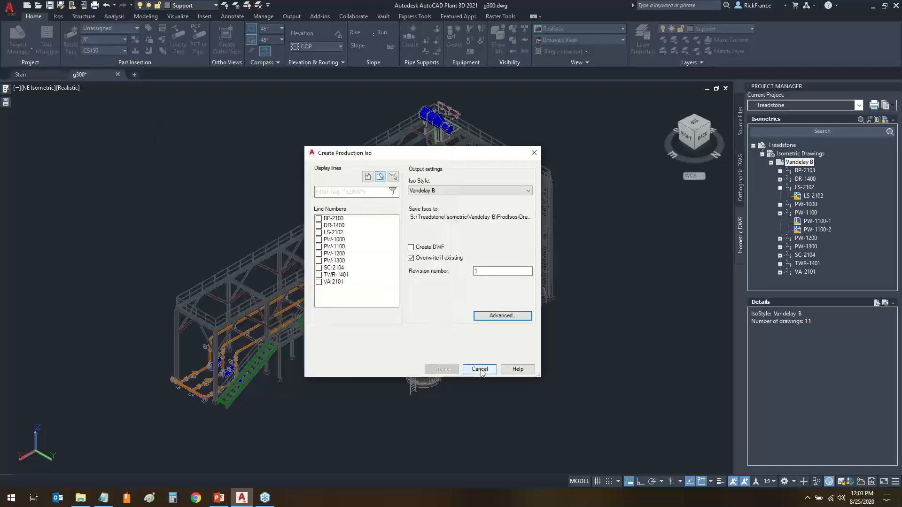
{"action": "left_click", "coordinate": [479, 370]}
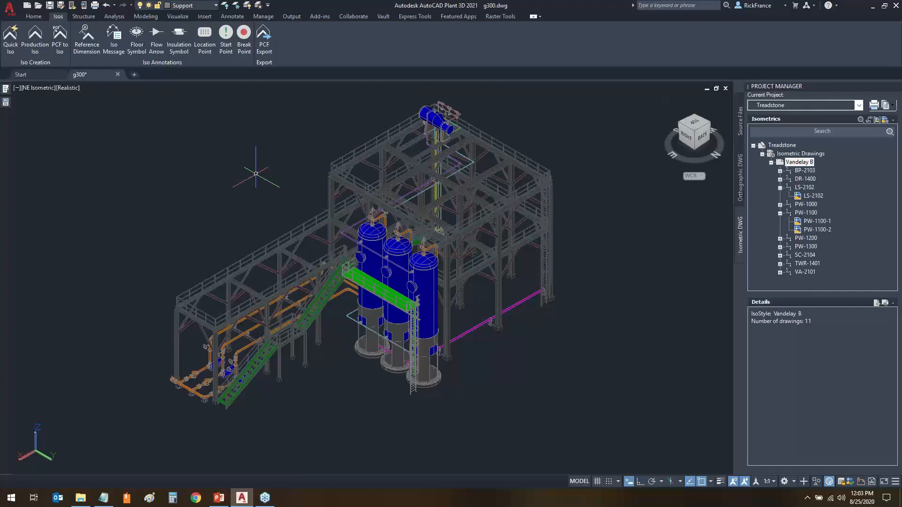
{"action": "mouse_move", "coordinate": [227, 30]}
{"action": "left_mouse_down"}
{"action": "mouse_move", "coordinate": [236, 71]}
{"action": "mouse_move", "coordinate": [267, 22]}
{"action": "mouse_move", "coordinate": [229, 17]}
{"action": "left_mouse_up"}
{"action": "left_click_drag", "start_coordinate": [250, 77], "coordinate": [230, 176]}
{"action": "mouse_move", "coordinate": [55, 5]}
{"action": "left_mouse_down"}
{"action": "mouse_move", "coordinate": [91, 11]}
{"action": "mouse_move", "coordinate": [69, 43]}
{"action": "mouse_move", "coordinate": [17, 21]}
{"action": "mouse_move", "coordinate": [58, 4]}
{"action": "left_mouse_up"}
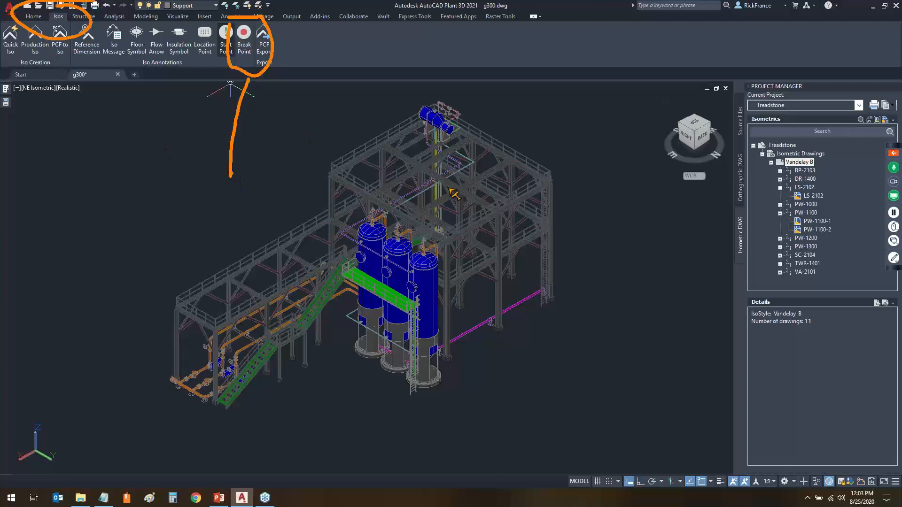
{"action": "key", "text": "Escape"}
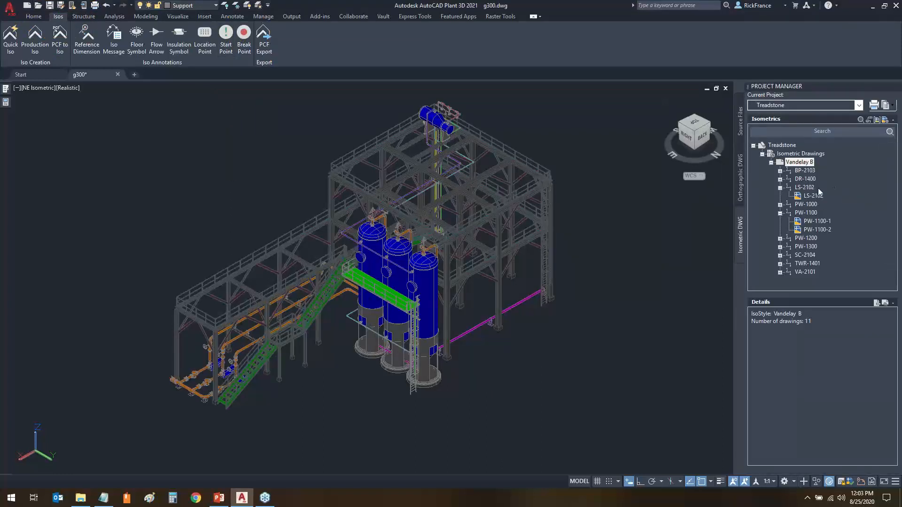
Review the iso splitting options and the overwrite and revision number settings for Vandelay B production isos, and close them unchanged.
{"action": "left_click", "coordinate": [502, 316]}
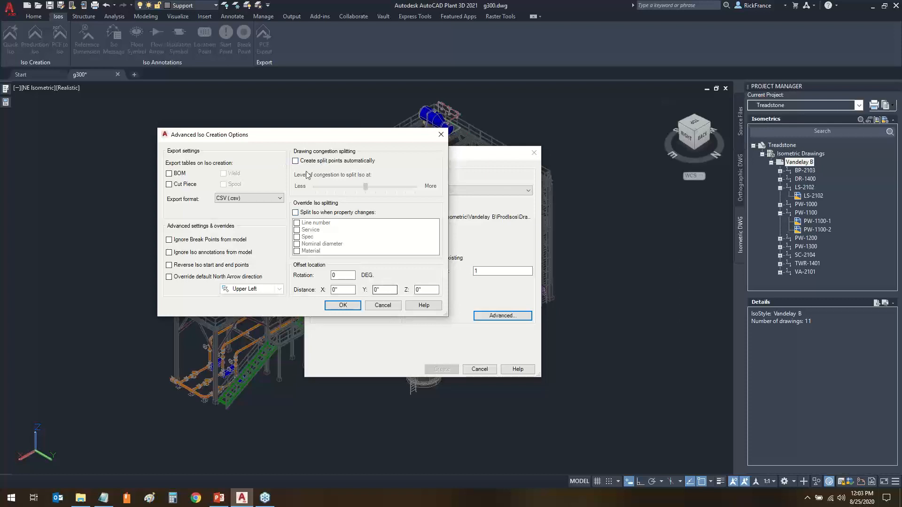
{"action": "left_click", "coordinate": [381, 306]}
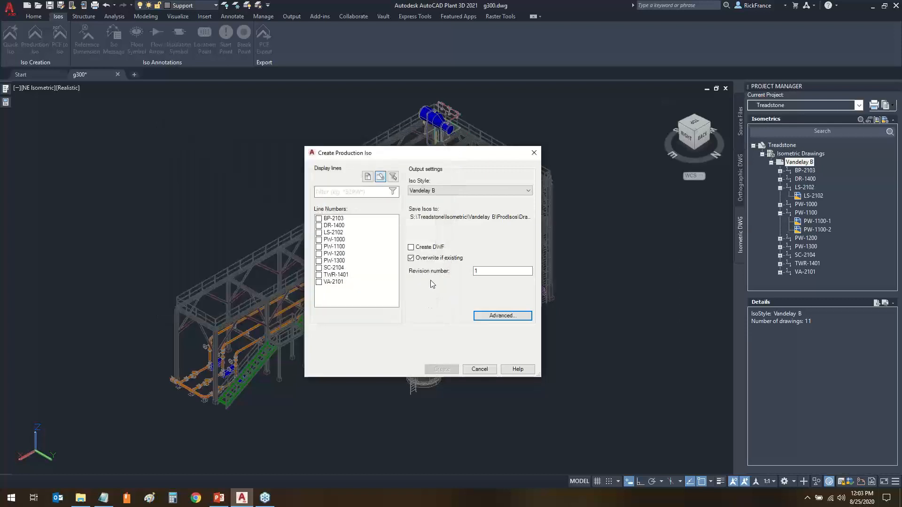
{"action": "mouse_move", "coordinate": [408, 286]}
{"action": "left_mouse_down"}
{"action": "mouse_move", "coordinate": [508, 276]}
{"action": "mouse_move", "coordinate": [459, 256]}
{"action": "mouse_move", "coordinate": [397, 282]}
{"action": "mouse_move", "coordinate": [425, 289]}
{"action": "left_mouse_up"}
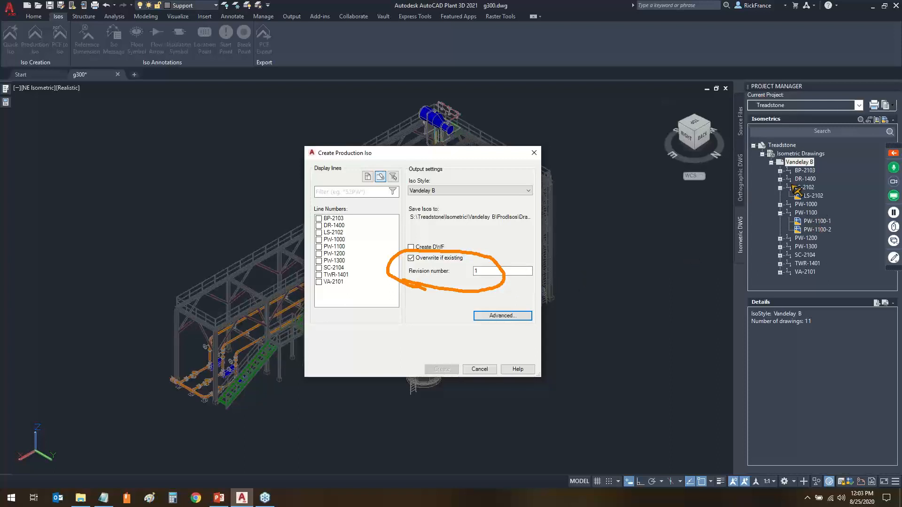
{"action": "mouse_move", "coordinate": [796, 190]}
{"action": "left_mouse_down"}
{"action": "mouse_move", "coordinate": [862, 235]}
{"action": "mouse_move", "coordinate": [779, 167]}
{"action": "left_mouse_up"}
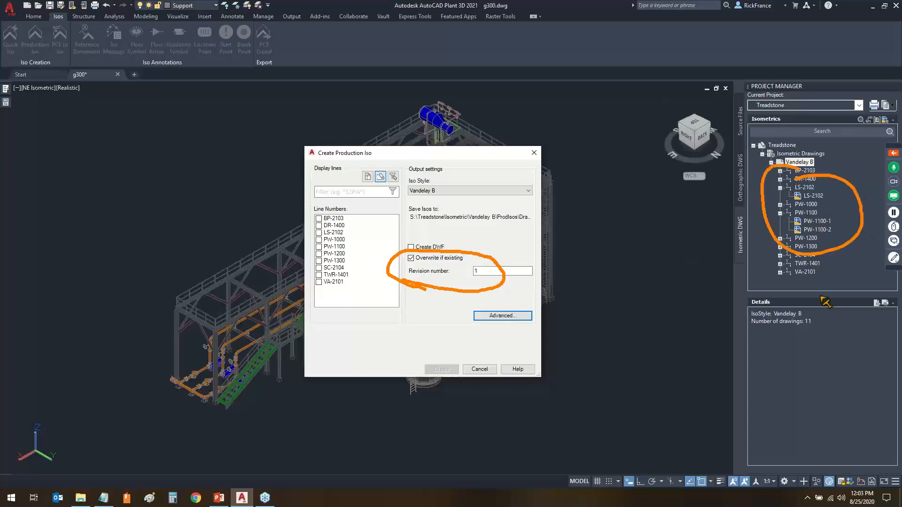
{"action": "key", "text": "Escape"}
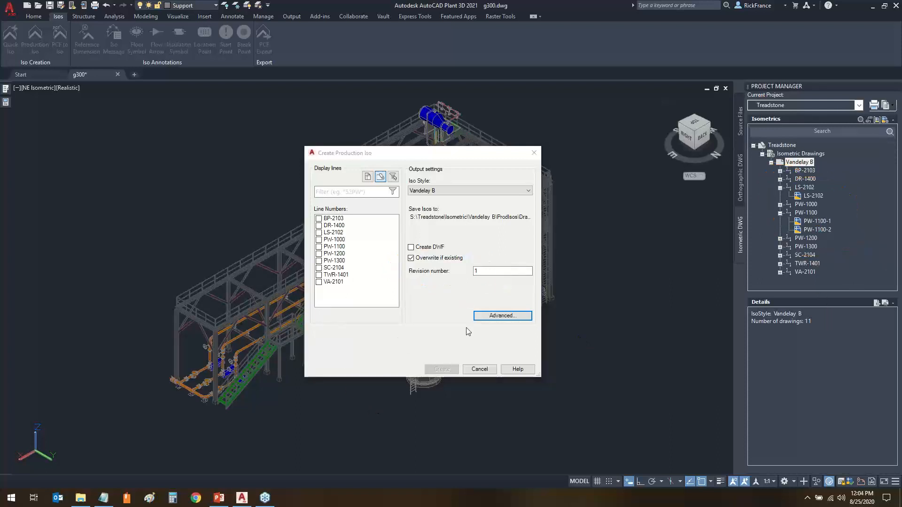
{"action": "left_click", "coordinate": [480, 369]}
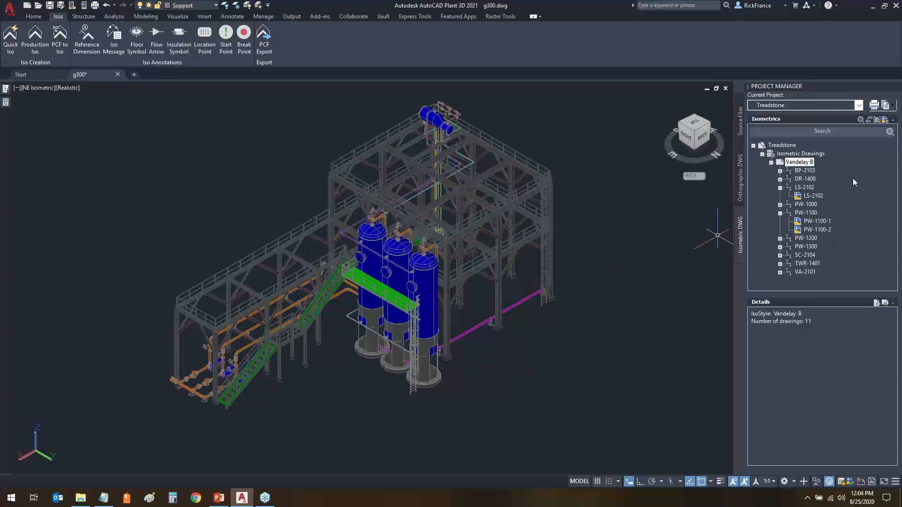
Open the LS-2102 isometric drawing, and open isoconfig.xml from the project's Isometric\Vandelay B folder in the foxe XML editor.
{"action": "double_click", "coordinate": [813, 195]}
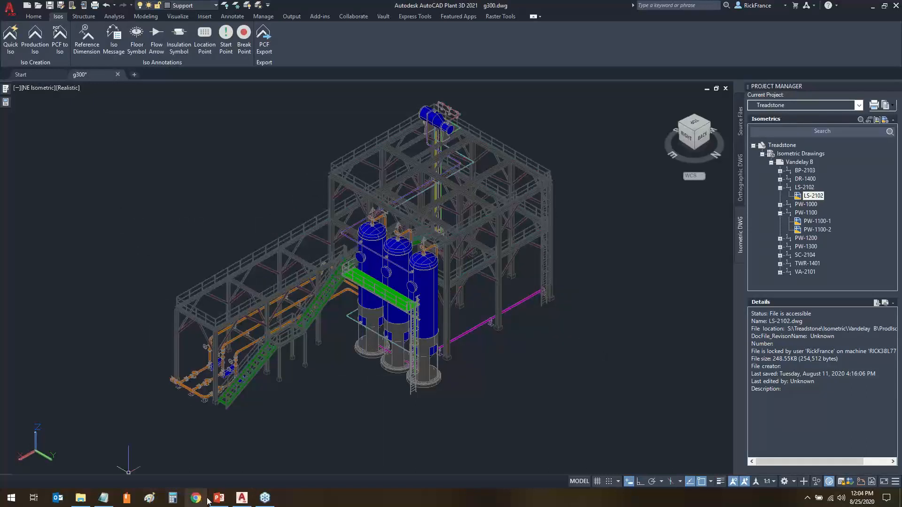
{"action": "left_click", "coordinate": [81, 499]}
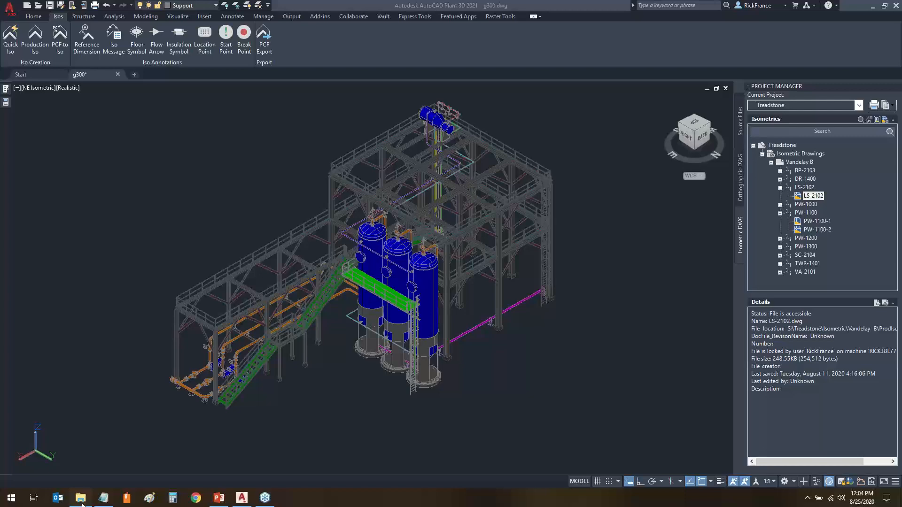
{"action": "left_click", "coordinate": [82, 504]}
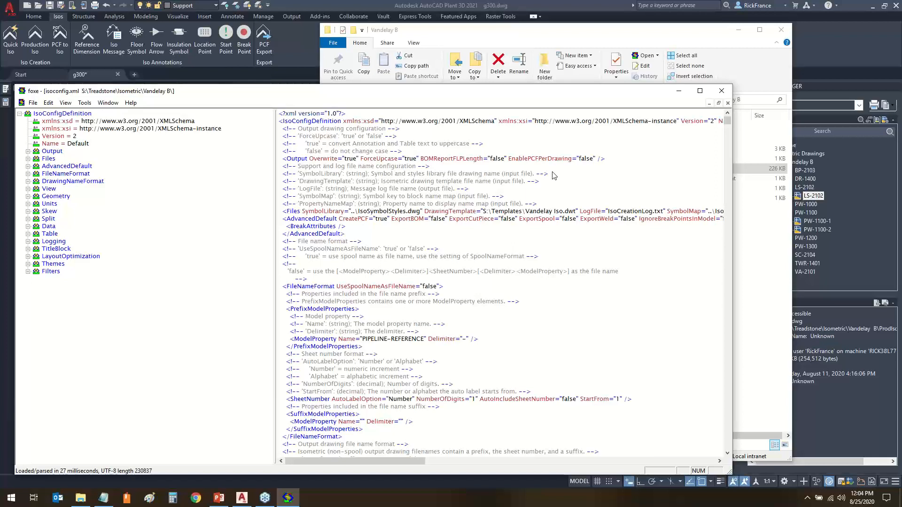
{"action": "left_click", "coordinate": [553, 175]}
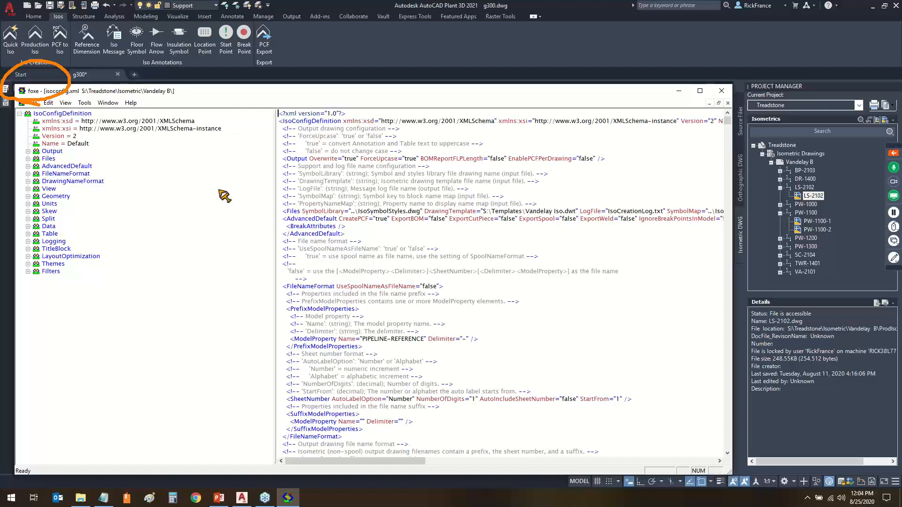
{"action": "key", "text": "Escape"}
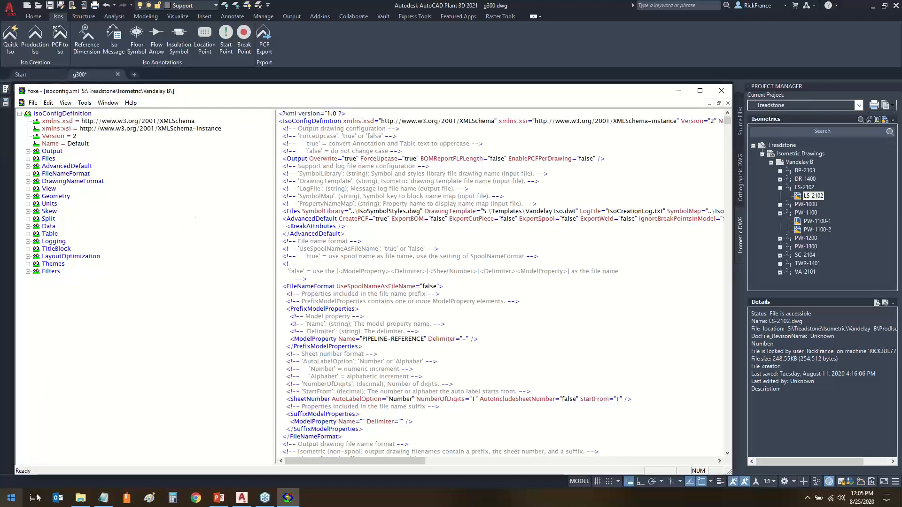
Open the Vandelay B isoconfig.xml in Notepad and read through its view, geometry, units and split configuration sections.
{"action": "left_click", "coordinate": [81, 501]}
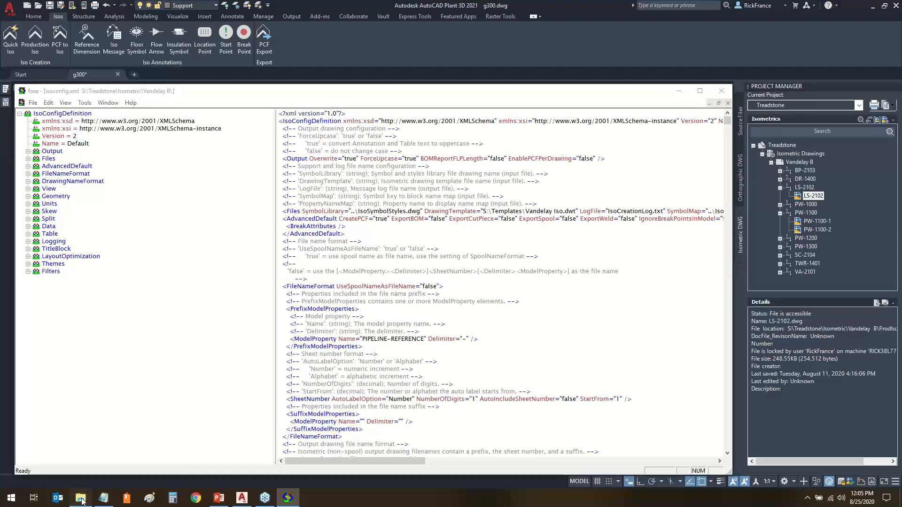
{"action": "right_click", "coordinate": [540, 172]}
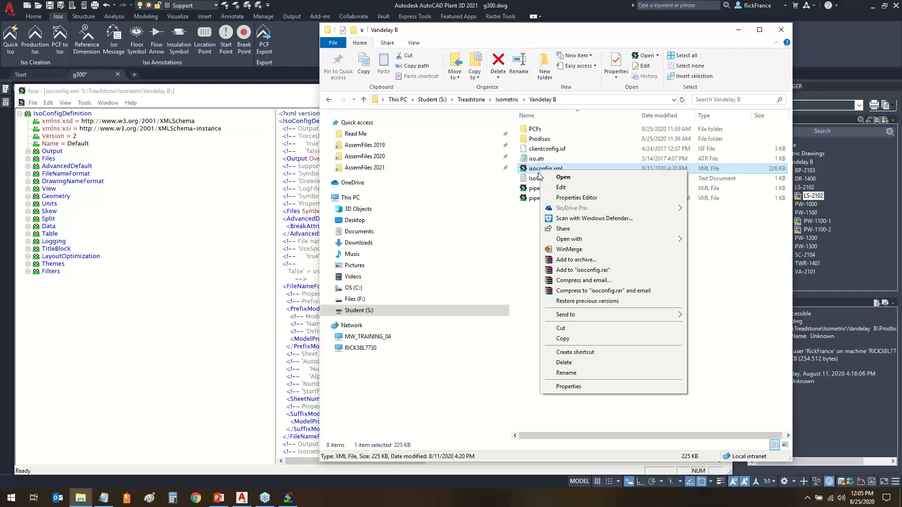
{"action": "left_click", "coordinate": [561, 187]}
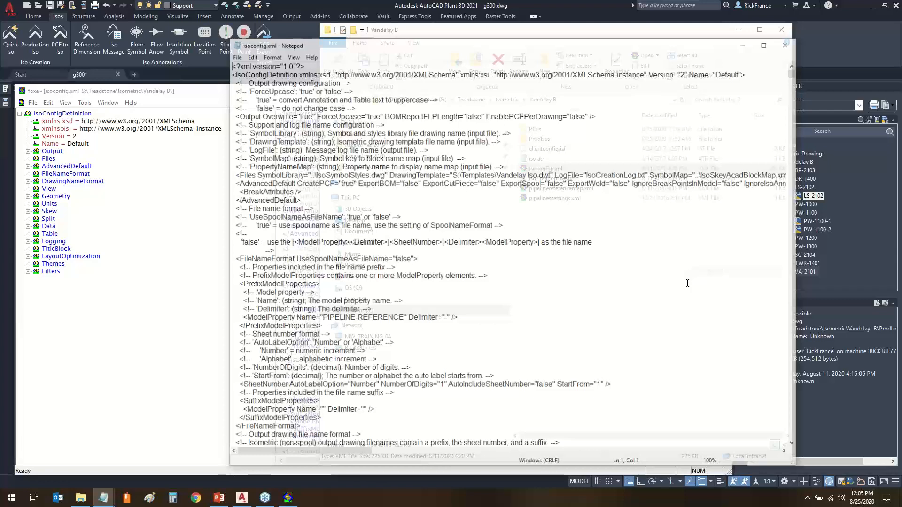
{"action": "scroll", "coordinate": [323, 319], "scroll_direction": "down", "scroll_amount": 20}
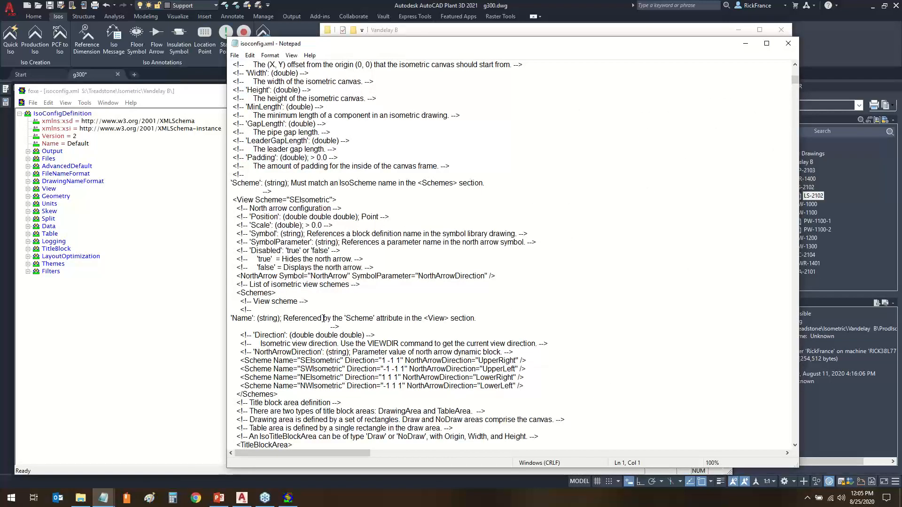
{"action": "scroll", "coordinate": [323, 318], "scroll_direction": "down", "scroll_amount": 18}
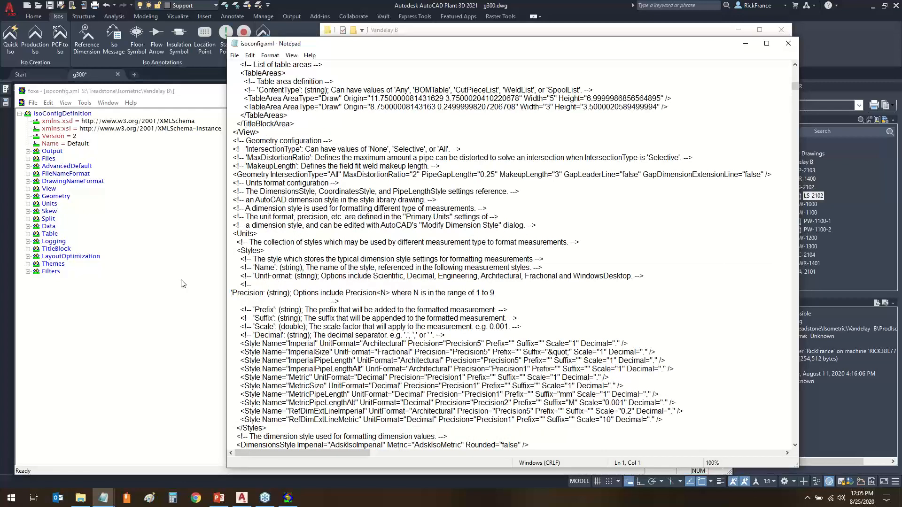
{"action": "scroll", "coordinate": [330, 367], "scroll_direction": "down", "scroll_amount": 20}
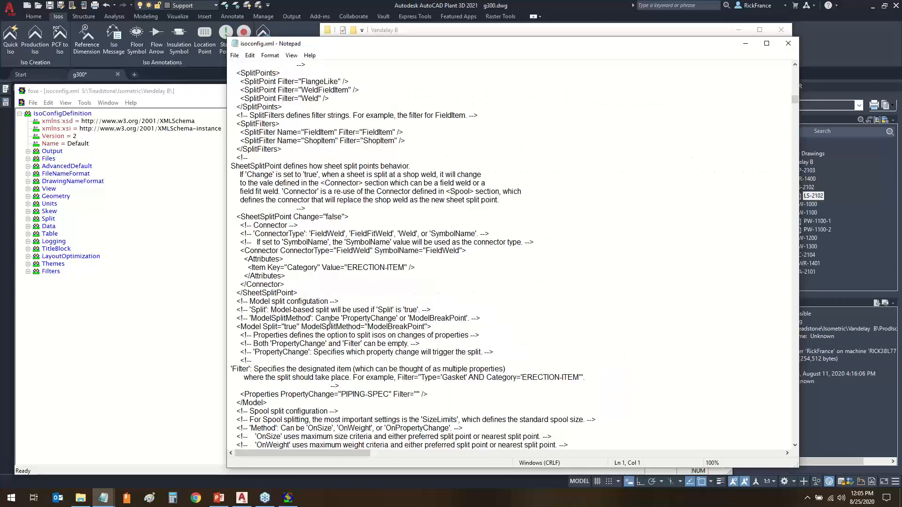
{"action": "scroll", "coordinate": [330, 366], "scroll_direction": "down", "scroll_amount": 7}
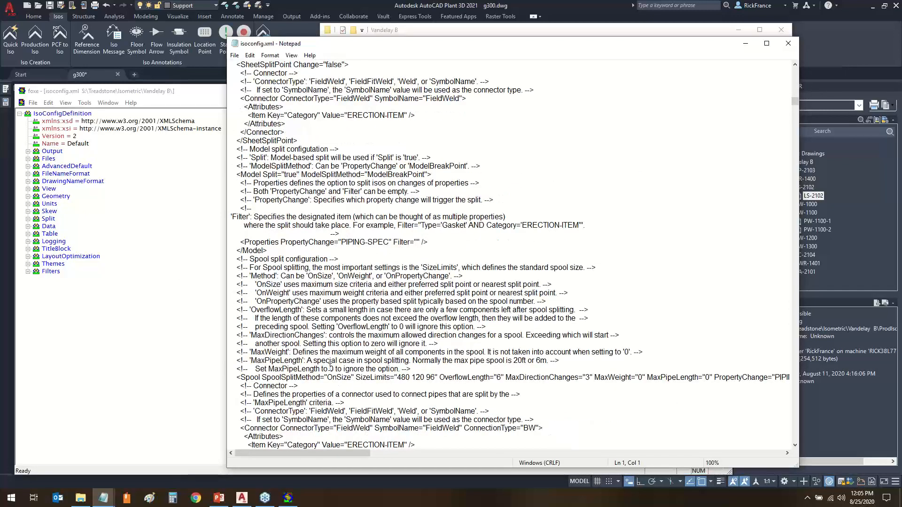
{"action": "scroll", "coordinate": [331, 367], "scroll_direction": "down", "scroll_amount": 12}
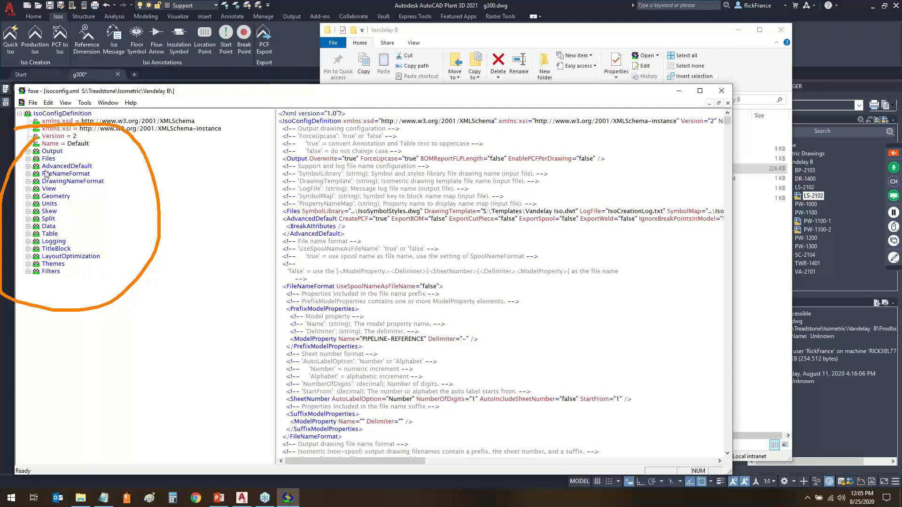
{"action": "key", "text": "Escape"}
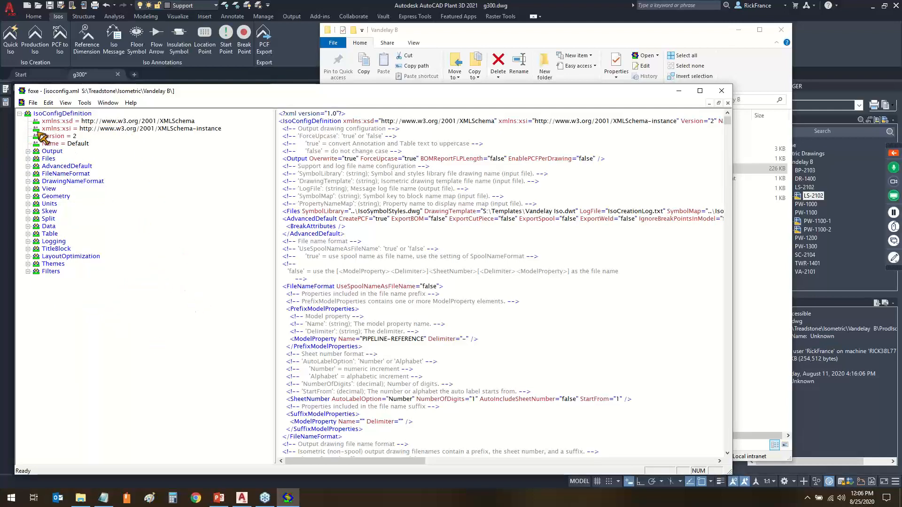
{"action": "mouse_move", "coordinate": [38, 132]}
{"action": "left_mouse_down"}
{"action": "mouse_move", "coordinate": [141, 167]}
{"action": "mouse_move", "coordinate": [26, 303]}
{"action": "mouse_move", "coordinate": [8, 169]}
{"action": "mouse_move", "coordinate": [31, 128]}
{"action": "left_mouse_up"}
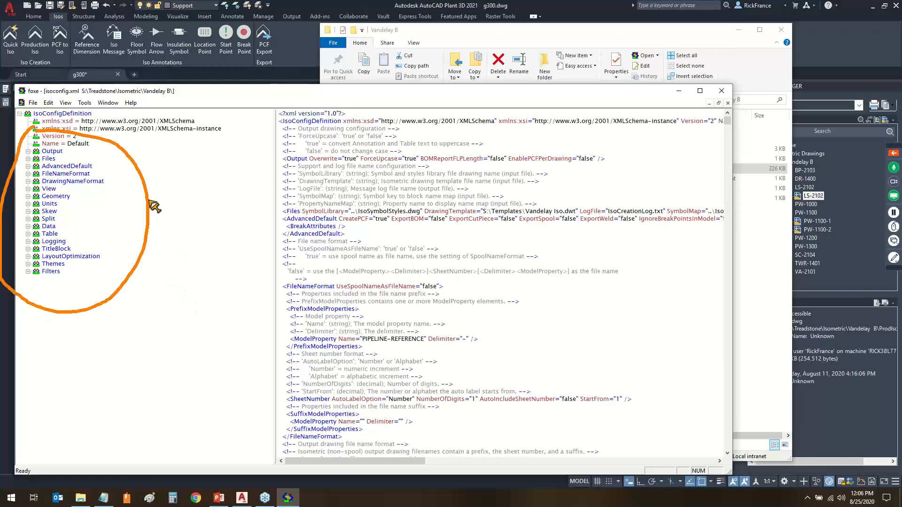
{"action": "left_click_drag", "start_coordinate": [148, 204], "coordinate": [252, 210]}
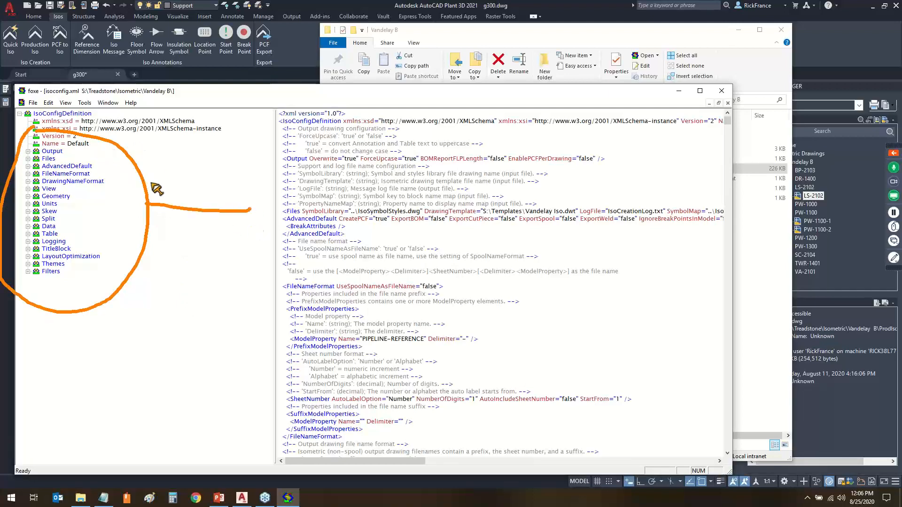
{"action": "key", "text": "Escape"}
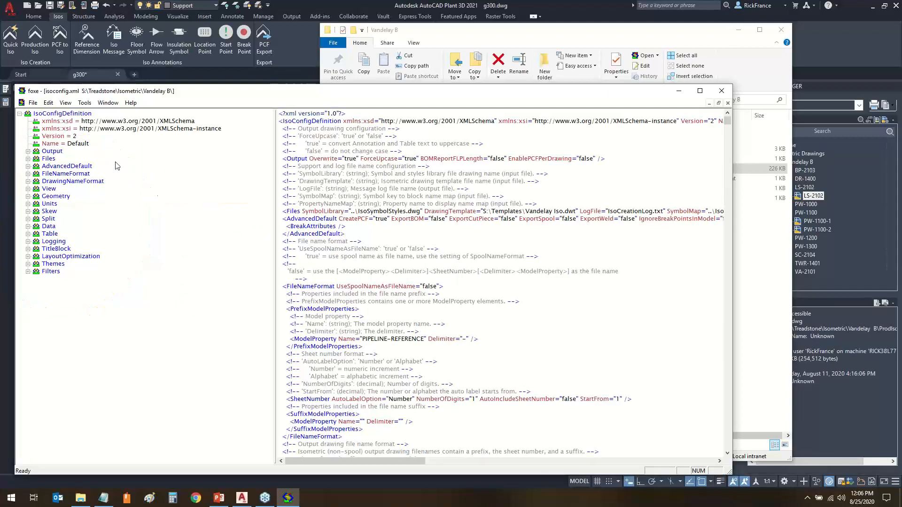
{"action": "left_click_drag", "start_coordinate": [70, 151], "coordinate": [278, 154]}
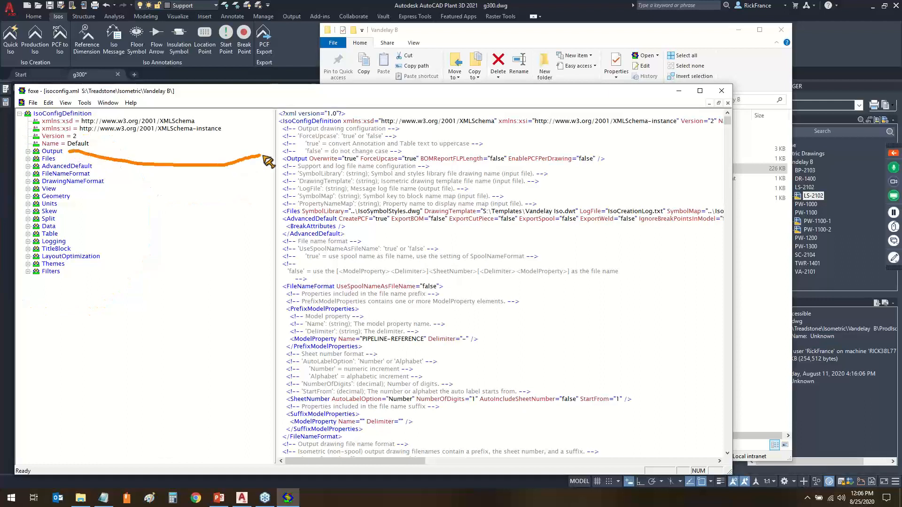
{"action": "mouse_move", "coordinate": [70, 160]}
{"action": "left_mouse_down"}
{"action": "mouse_move", "coordinate": [245, 217]}
{"action": "mouse_move", "coordinate": [274, 211]}
{"action": "left_mouse_up"}
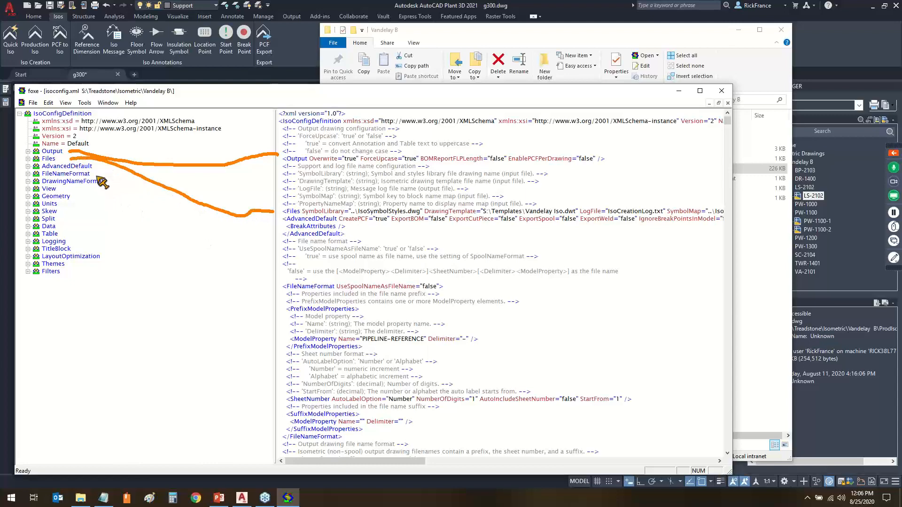
{"action": "mouse_move", "coordinate": [91, 174]}
{"action": "left_mouse_down"}
{"action": "mouse_move", "coordinate": [223, 291]}
{"action": "mouse_move", "coordinate": [276, 289]}
{"action": "left_mouse_up"}
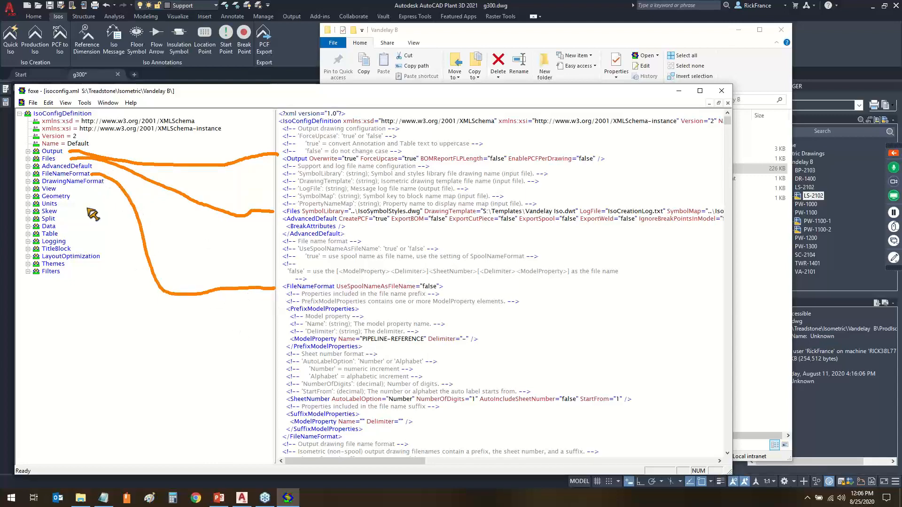
{"action": "mouse_move", "coordinate": [100, 189]}
{"action": "left_mouse_down"}
{"action": "mouse_move", "coordinate": [145, 340]}
{"action": "mouse_move", "coordinate": [236, 410]}
{"action": "mouse_move", "coordinate": [252, 425]}
{"action": "mouse_move", "coordinate": [229, 404]}
{"action": "mouse_move", "coordinate": [257, 444]}
{"action": "mouse_move", "coordinate": [264, 420]}
{"action": "mouse_move", "coordinate": [277, 452]}
{"action": "mouse_move", "coordinate": [331, 454]}
{"action": "mouse_move", "coordinate": [350, 444]}
{"action": "left_mouse_up"}
{"action": "key", "text": "Escape"}
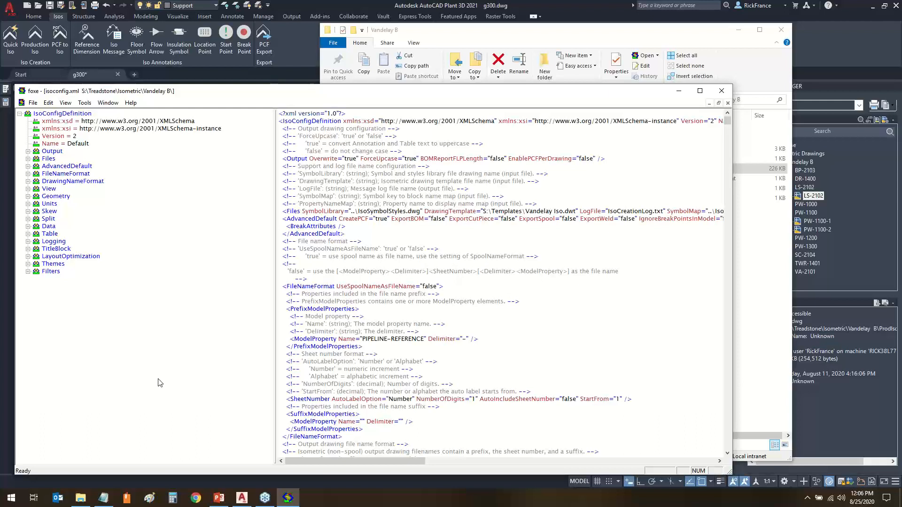
Examine the Output section of the Vandelay B isoconfig.xml in foxe, including its ForceUpcase setting, and collapse it again.
{"action": "left_click", "coordinate": [27, 152]}
{"action": "left_click", "coordinate": [53, 153]}
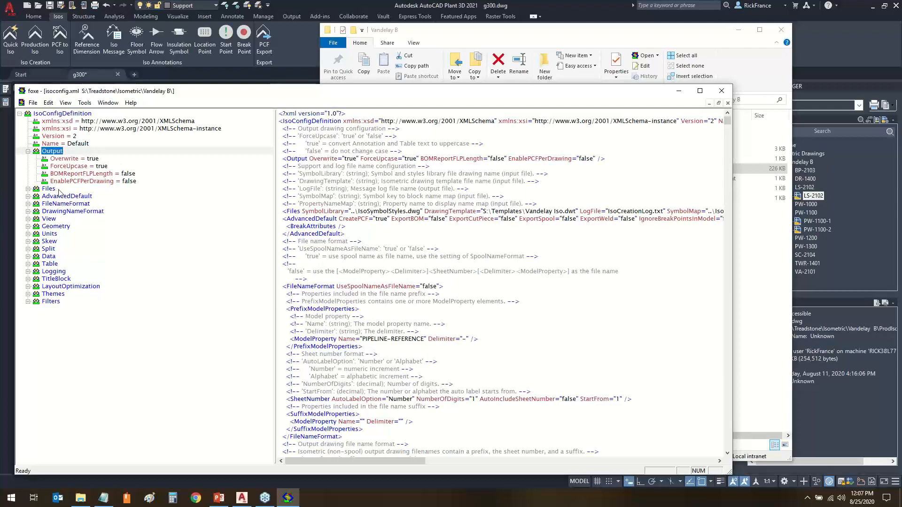
{"action": "left_click", "coordinate": [66, 167]}
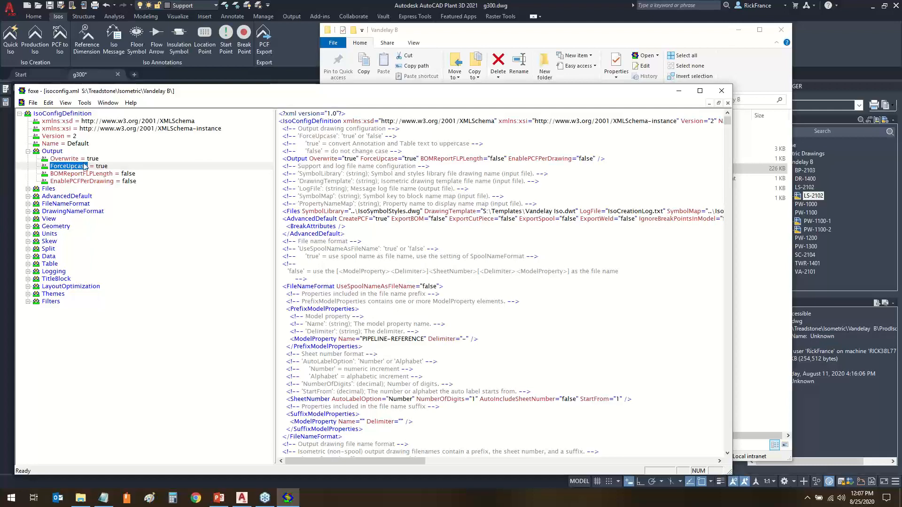
{"action": "left_click", "coordinate": [28, 151]}
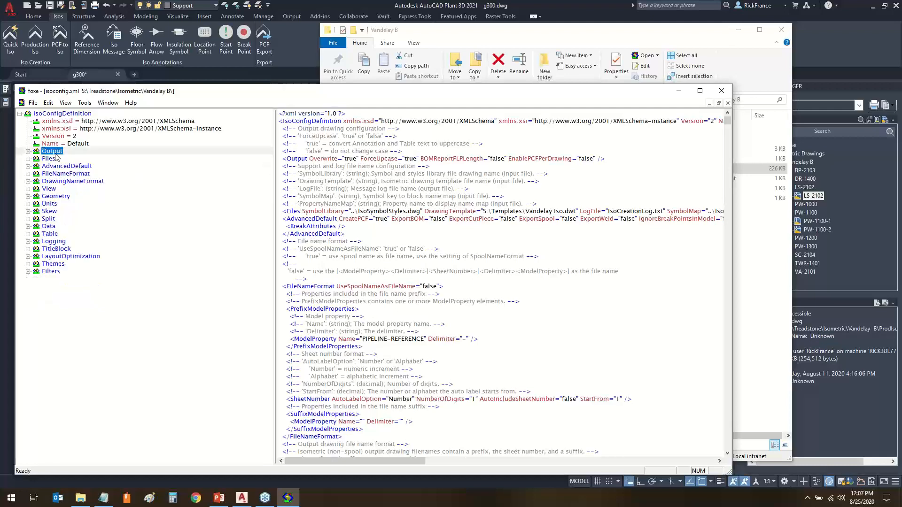
Review the Files section's symbol library, drawing template, symbol map, property name map and log file entries without changing them.
{"action": "left_click", "coordinate": [27, 159]}
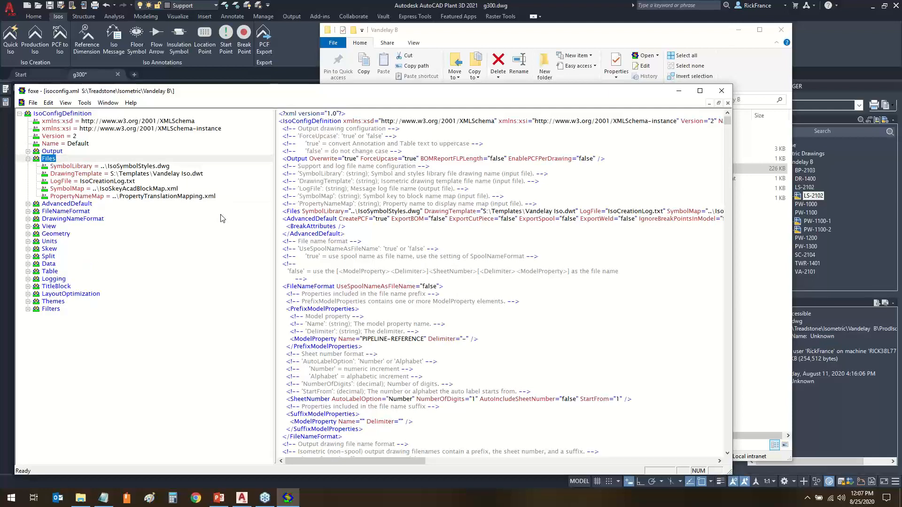
{"action": "double_click", "coordinate": [127, 168]}
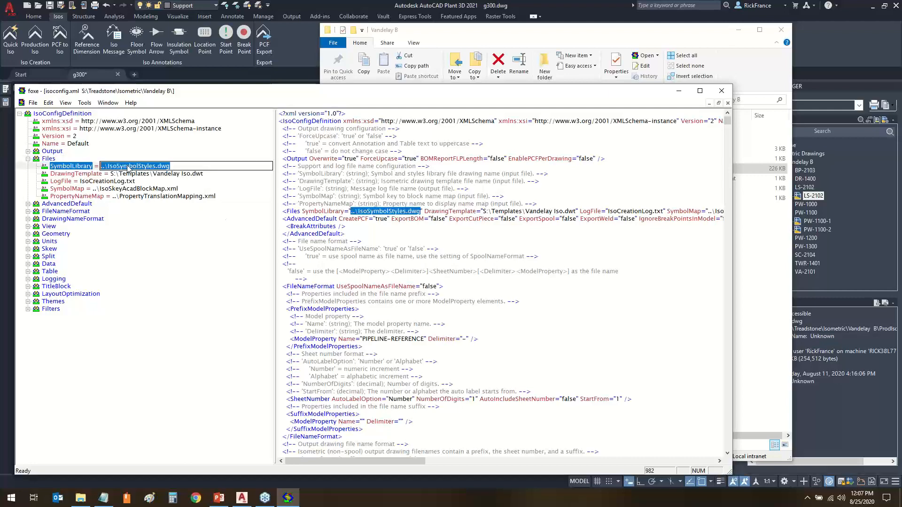
{"action": "left_click", "coordinate": [164, 173]}
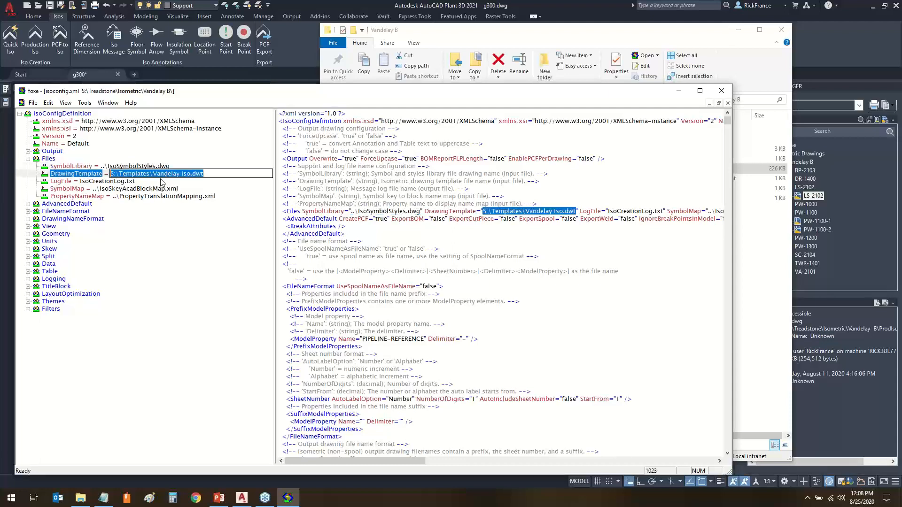
{"action": "left_click", "coordinate": [150, 189]}
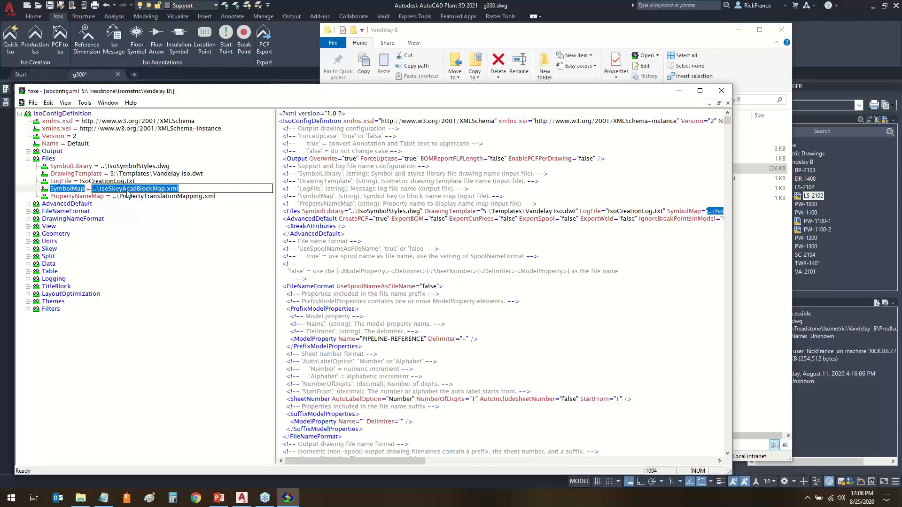
{"action": "left_click", "coordinate": [152, 198]}
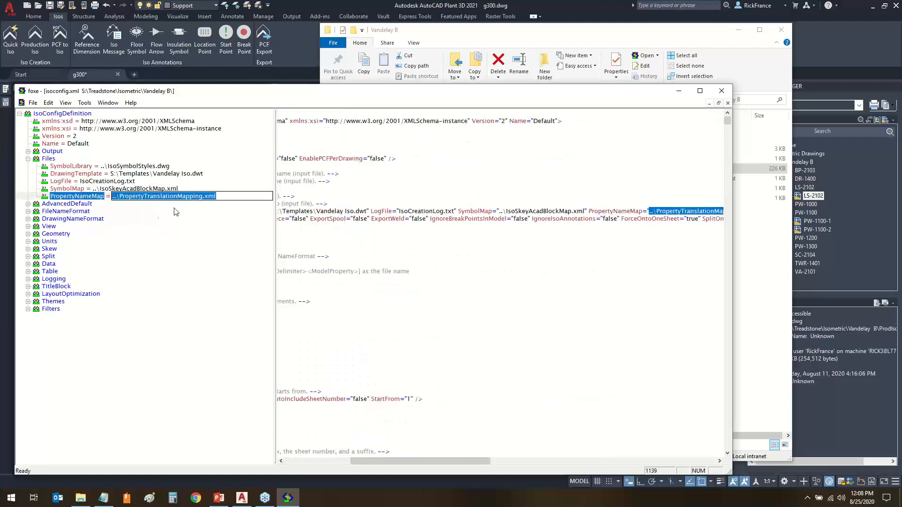
{"action": "left_click", "coordinate": [55, 181]}
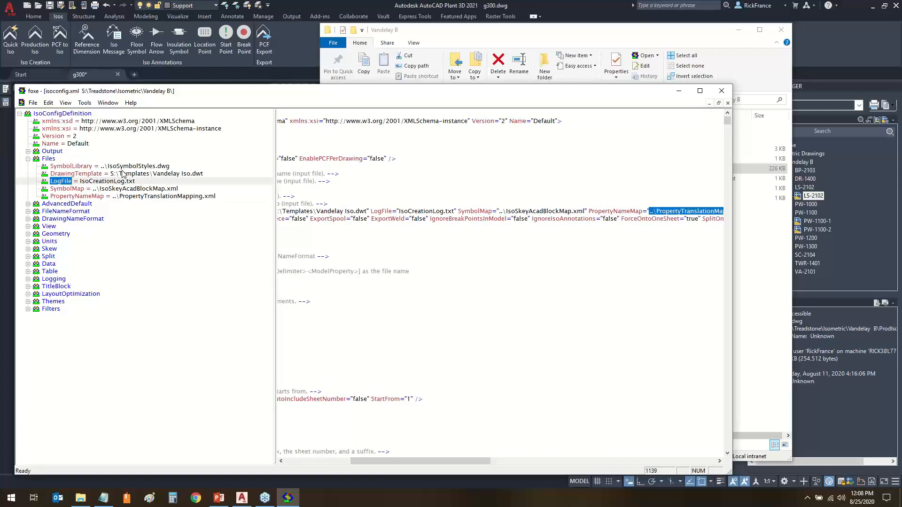
Read IsoCreationLog.txt from the Vandelay B folder in Notepad, close it, and collapse the Files section in foxe.
{"action": "left_click", "coordinate": [749, 331]}
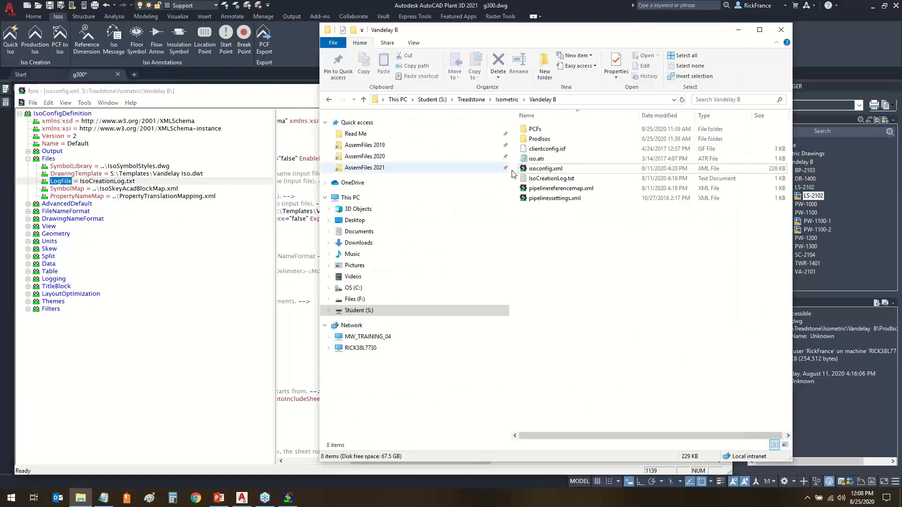
{"action": "double_click", "coordinate": [559, 179]}
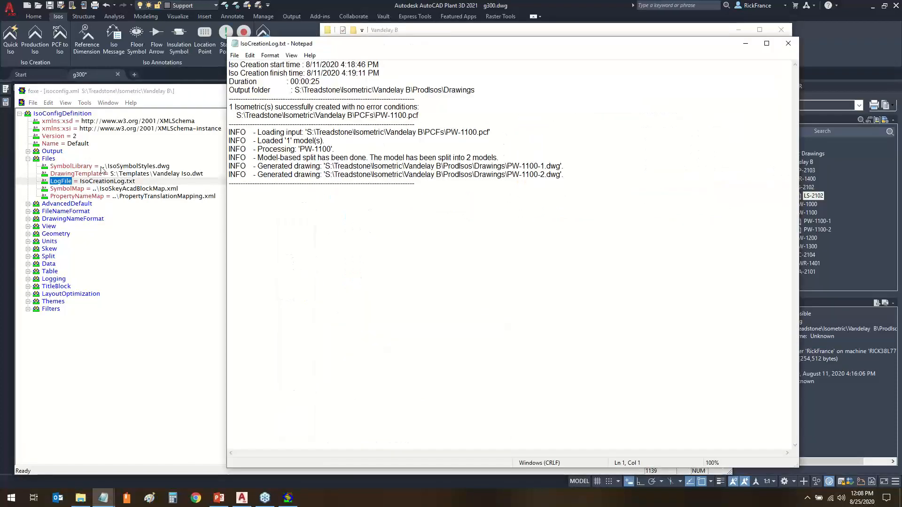
{"action": "left_click", "coordinate": [789, 46]}
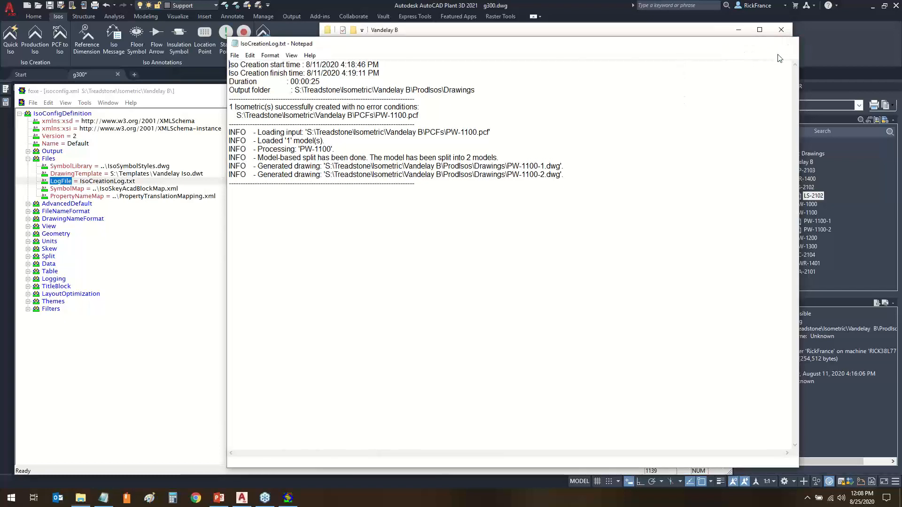
{"action": "left_click", "coordinate": [28, 160]}
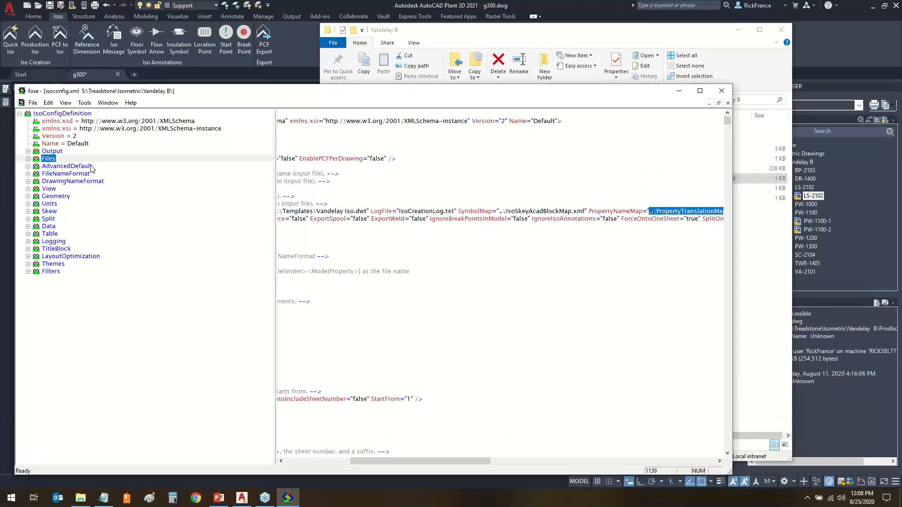
Expand the AdvancedDefault section, and compare it with the production iso settings and advanced options for line LS-2102 in Plant 3D, cancelling without creating isos.
{"action": "left_click", "coordinate": [89, 167]}
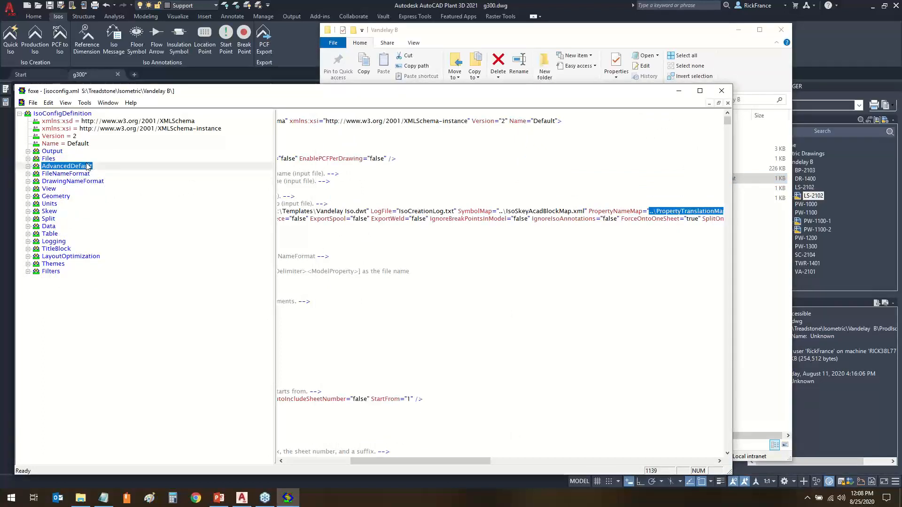
{"action": "left_click", "coordinate": [28, 166]}
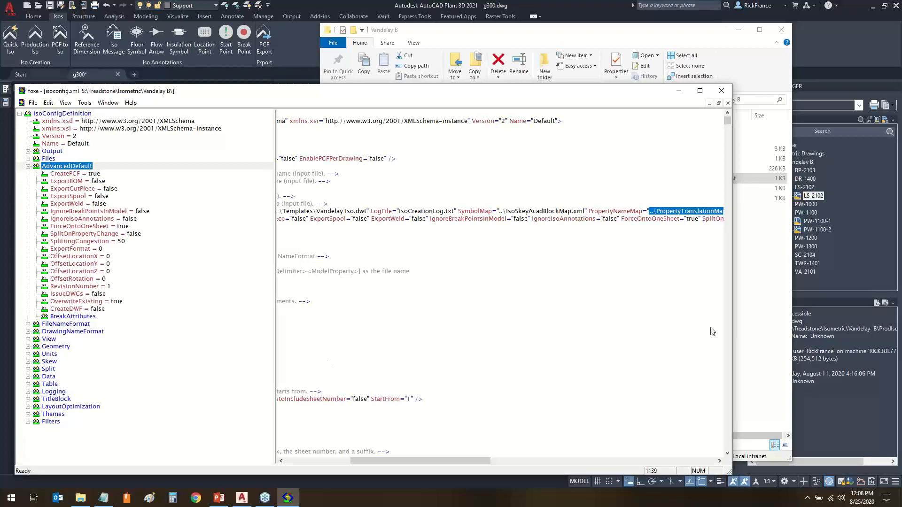
{"action": "left_click", "coordinate": [844, 61]}
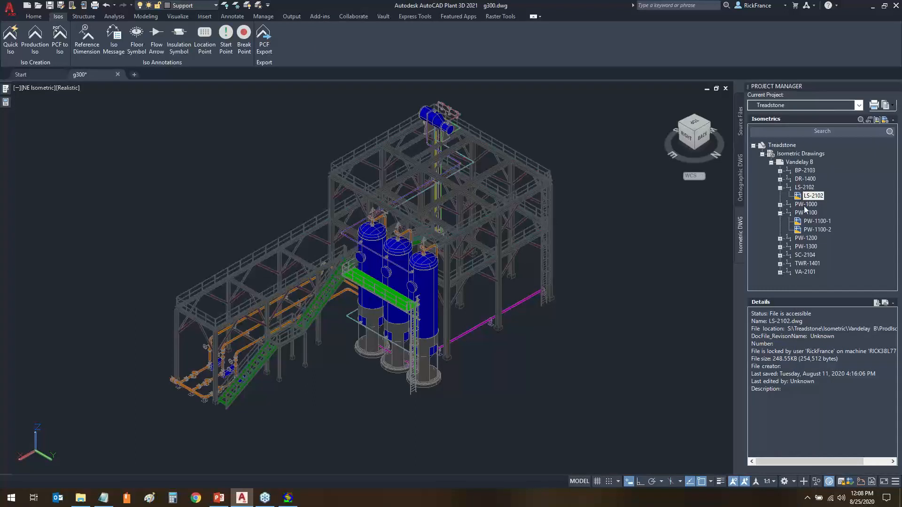
{"action": "left_click", "coordinate": [805, 188]}
{"action": "right_click", "coordinate": [804, 188]}
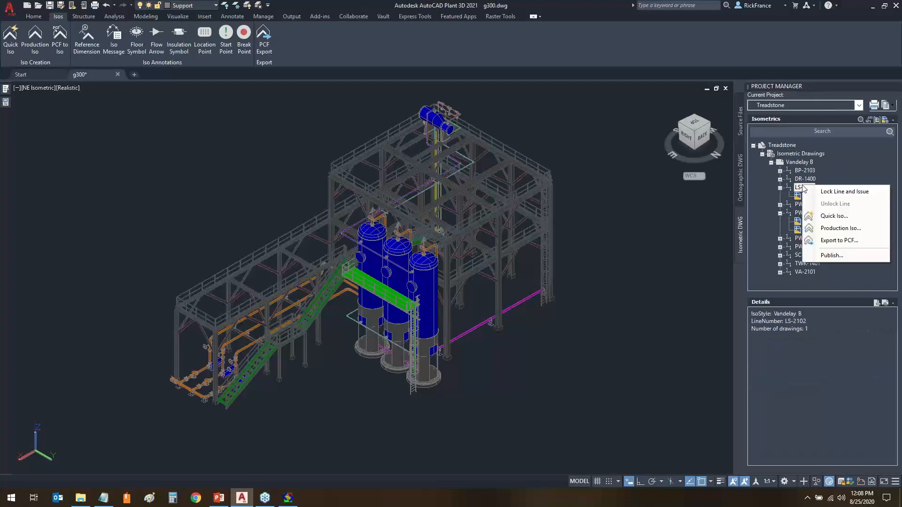
{"action": "left_click", "coordinate": [833, 227]}
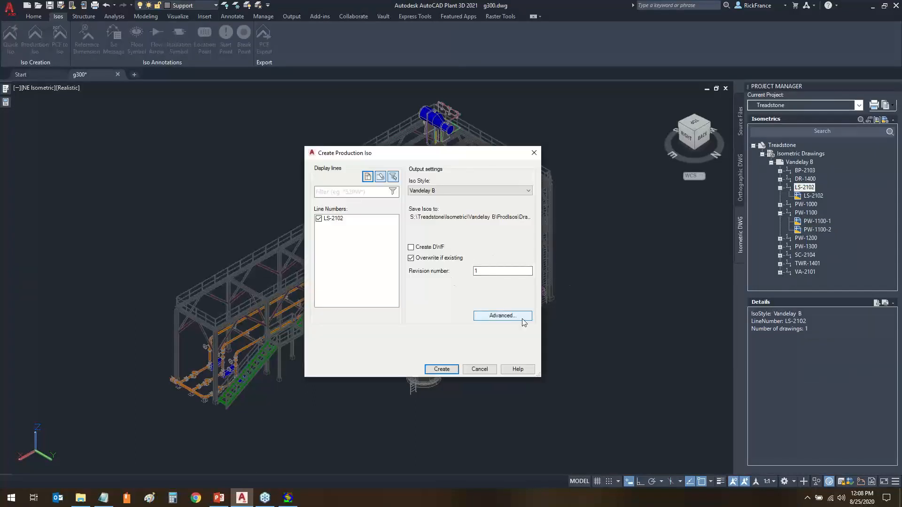
{"action": "left_click", "coordinate": [494, 316]}
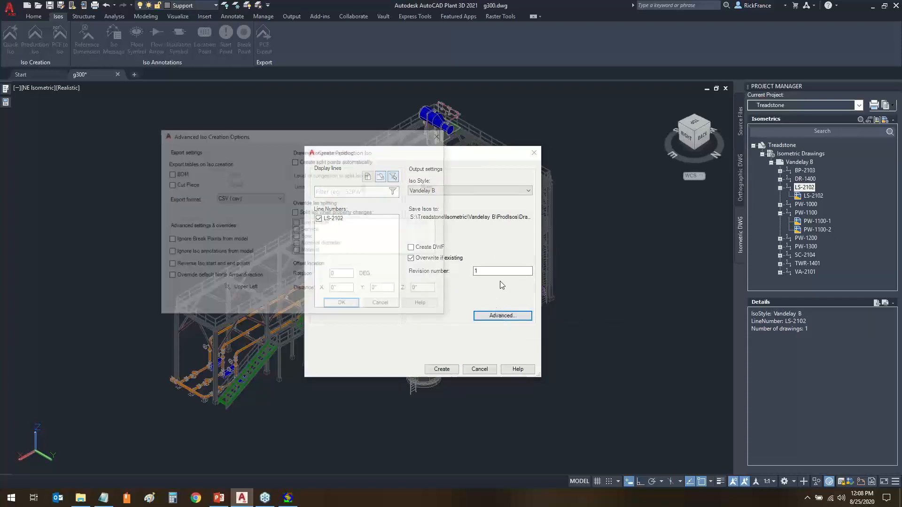
{"action": "left_click", "coordinate": [383, 306]}
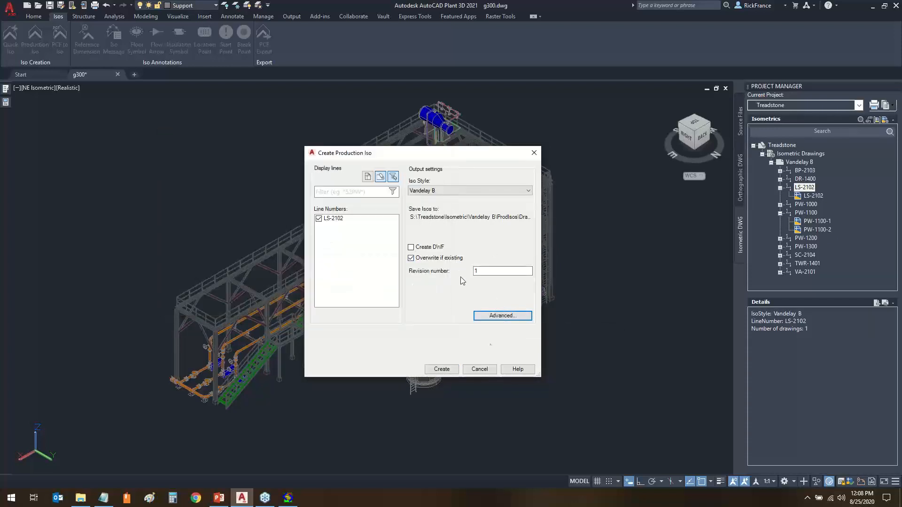
{"action": "left_click", "coordinate": [484, 371]}
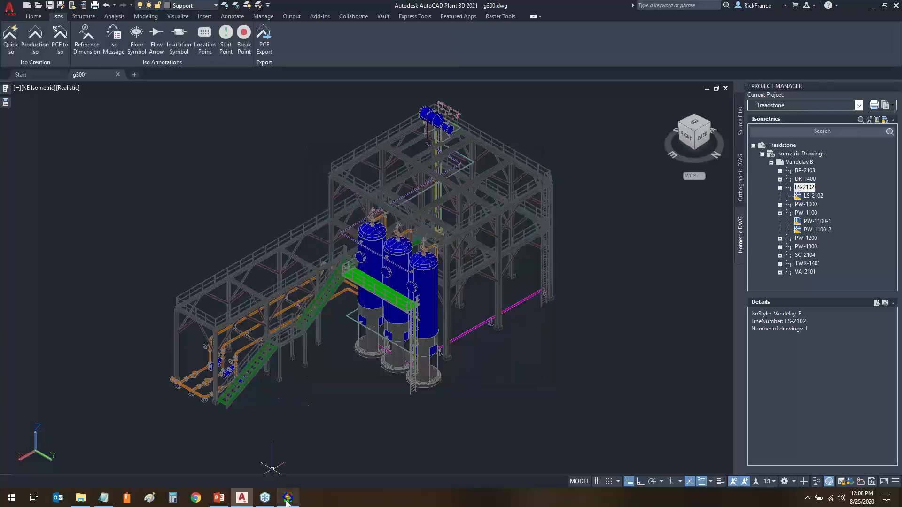
Back in foxe, check the RevisionNumber and OverwriteExisting entries under AdvancedDefault, and collapse the section.
{"action": "left_click", "coordinate": [288, 498]}
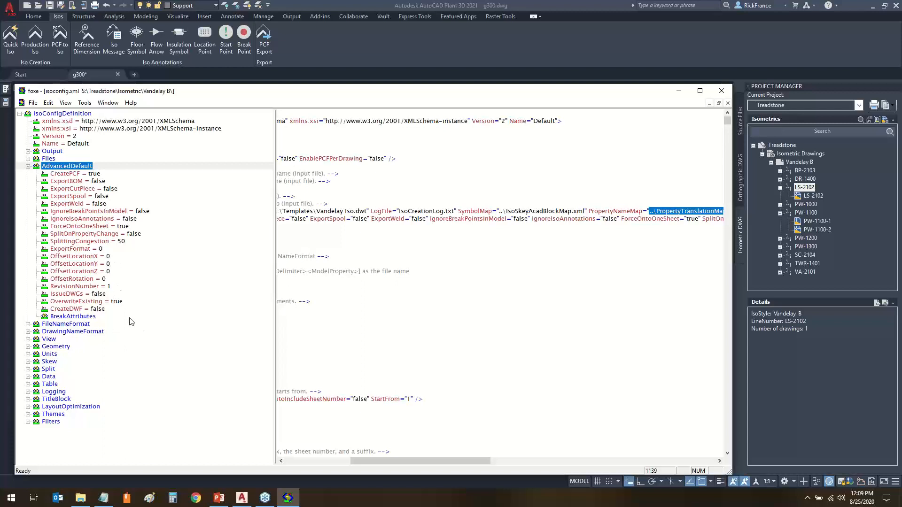
{"action": "mouse_move", "coordinate": [114, 285]}
{"action": "left_mouse_down"}
{"action": "mouse_move", "coordinate": [169, 283]}
{"action": "mouse_move", "coordinate": [199, 314]}
{"action": "left_mouse_up"}
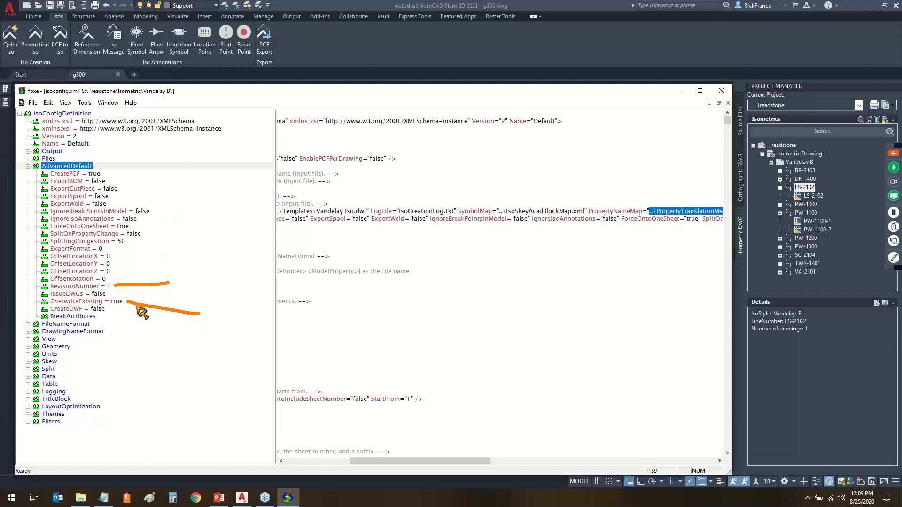
{"action": "key", "text": "Escape"}
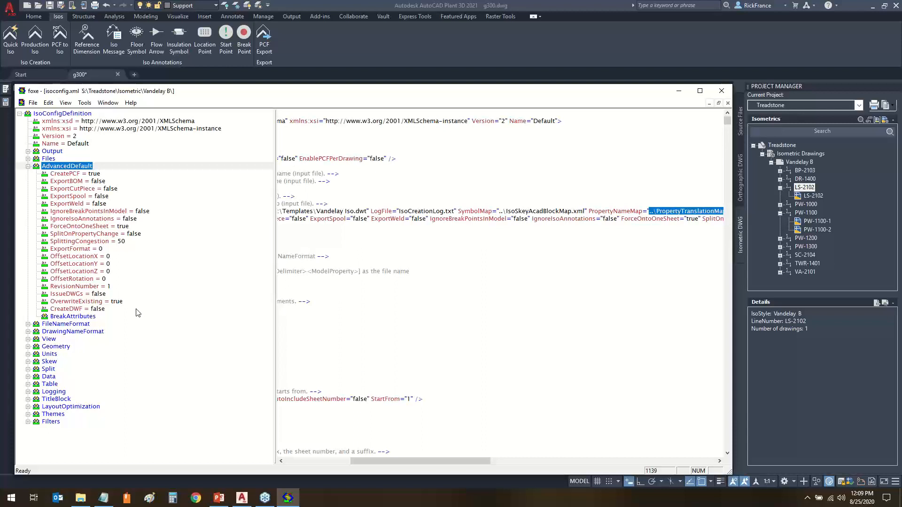
{"action": "left_click", "coordinate": [28, 167]}
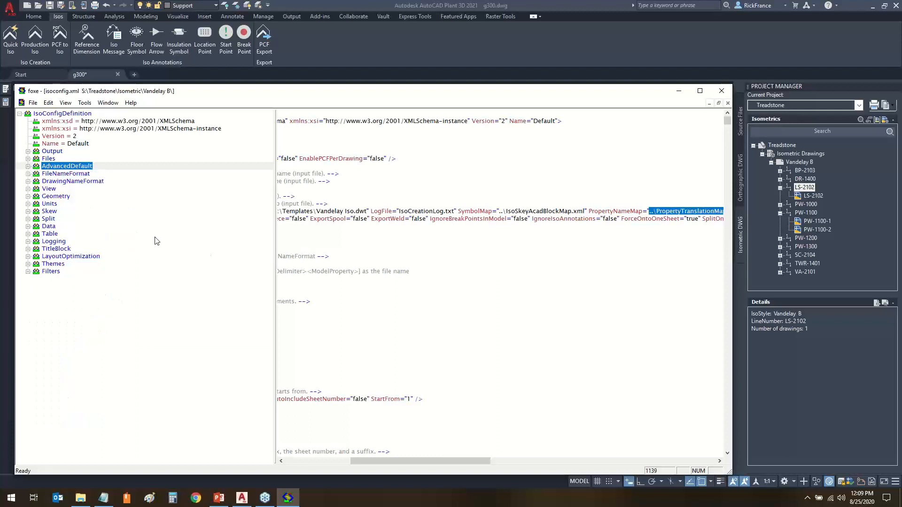
Locate the FileNameFormat and DrawingNameFormat sections in the configuration tree and compare their purposes.
{"action": "left_click", "coordinate": [80, 175]}
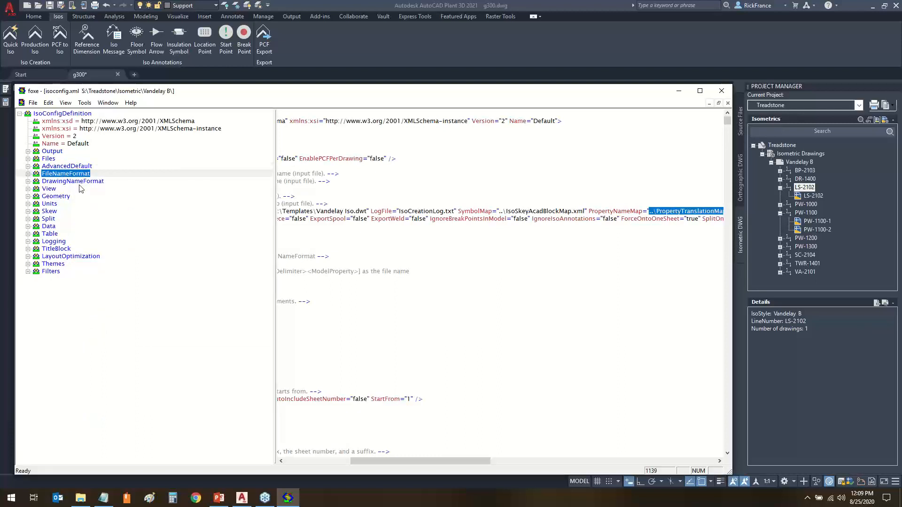
{"action": "left_click", "coordinate": [78, 183]}
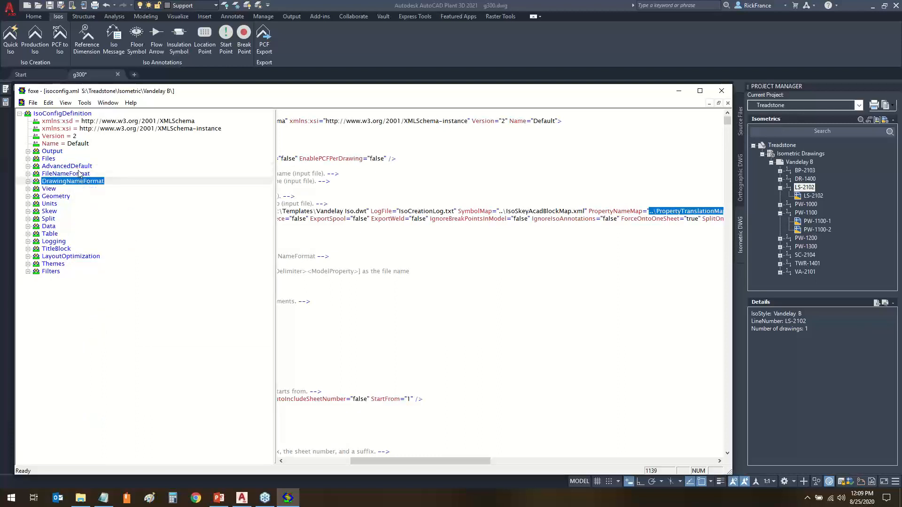
{"action": "left_click", "coordinate": [79, 174]}
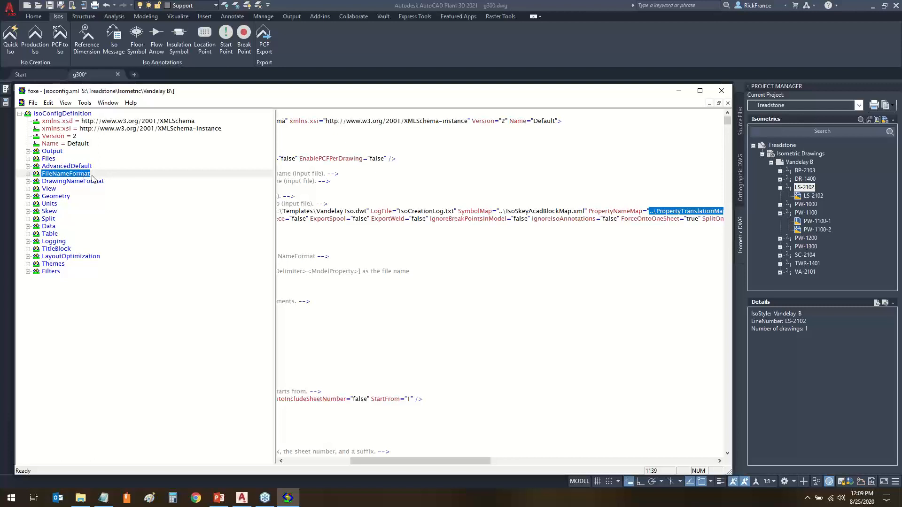
{"action": "left_click", "coordinate": [85, 183]}
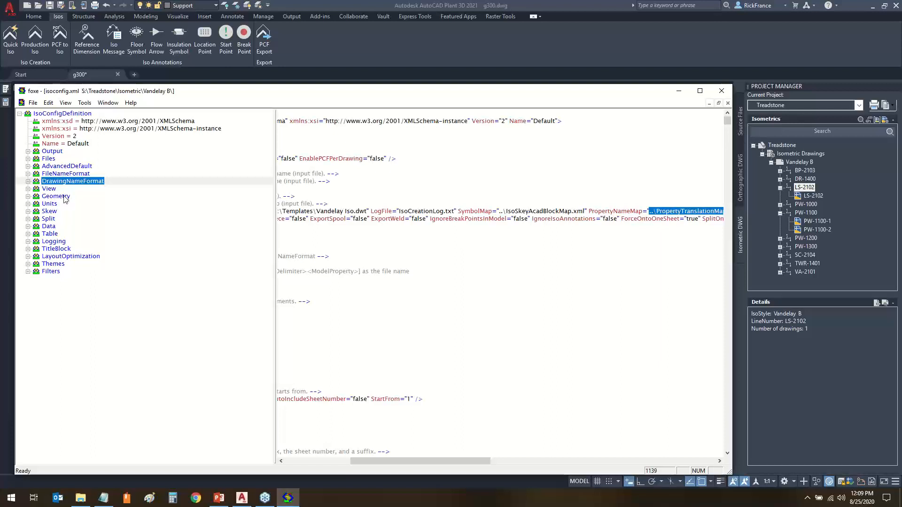
Examine the View section's scheme and the Geometry section's settings, collapsing each section after reading it.
{"action": "left_click", "coordinate": [51, 190]}
{"action": "left_click", "coordinate": [27, 188]}
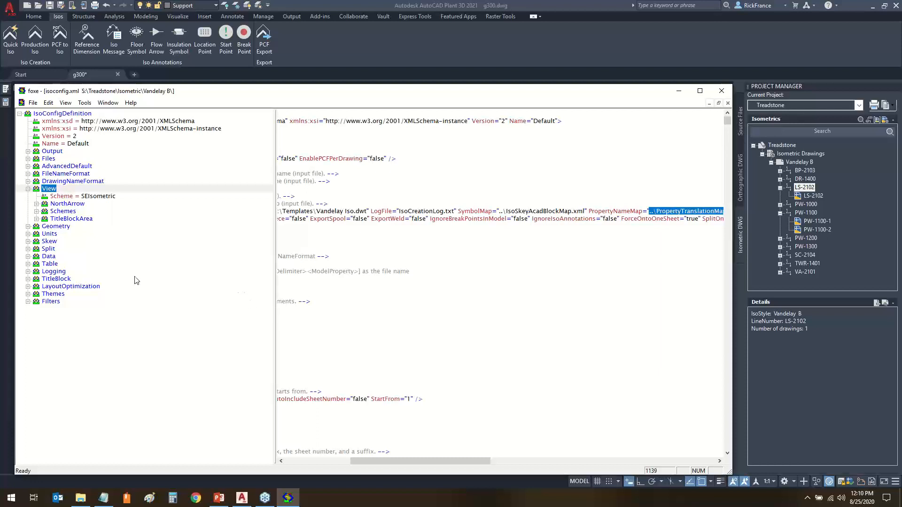
{"action": "left_click", "coordinate": [27, 189]}
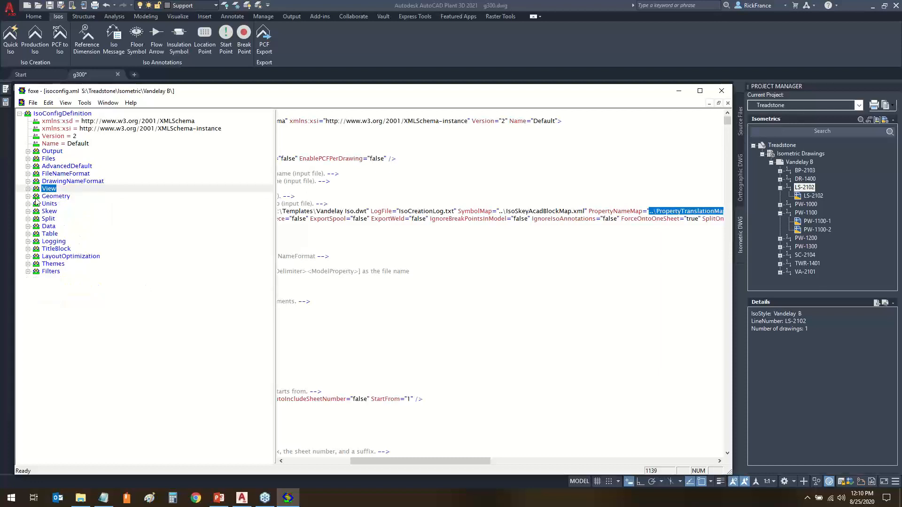
{"action": "left_click", "coordinate": [28, 196]}
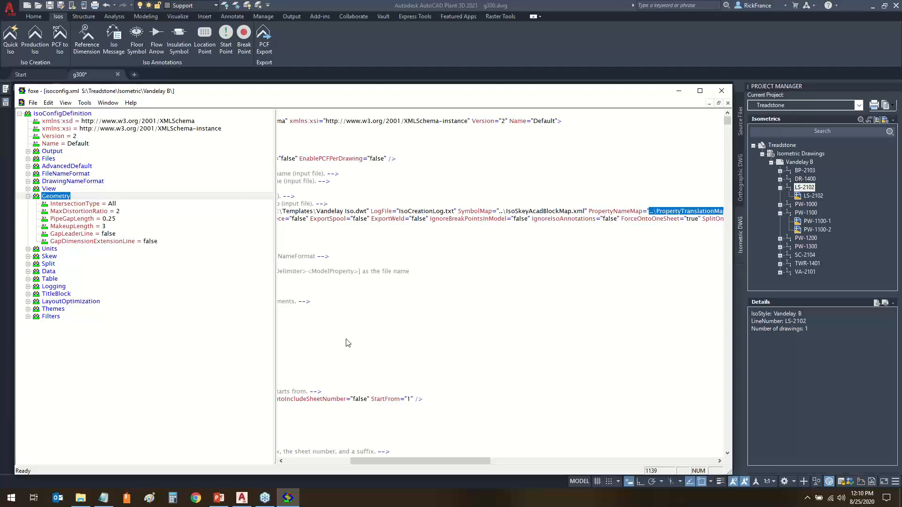
{"action": "left_click", "coordinate": [28, 198]}
Review the dimension, coordinate, size, pipe length and bolt styles in the Units section, and collapse it.
{"action": "left_click", "coordinate": [50, 205]}
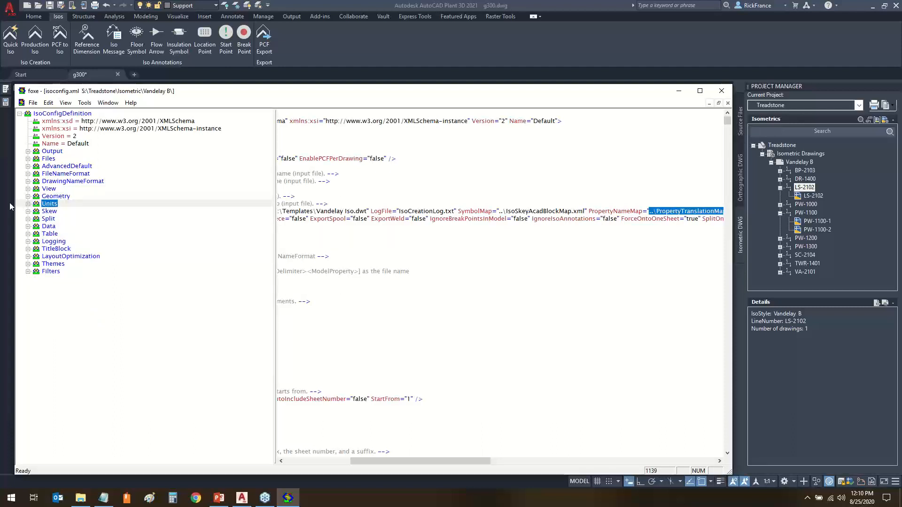
{"action": "left_click", "coordinate": [28, 204]}
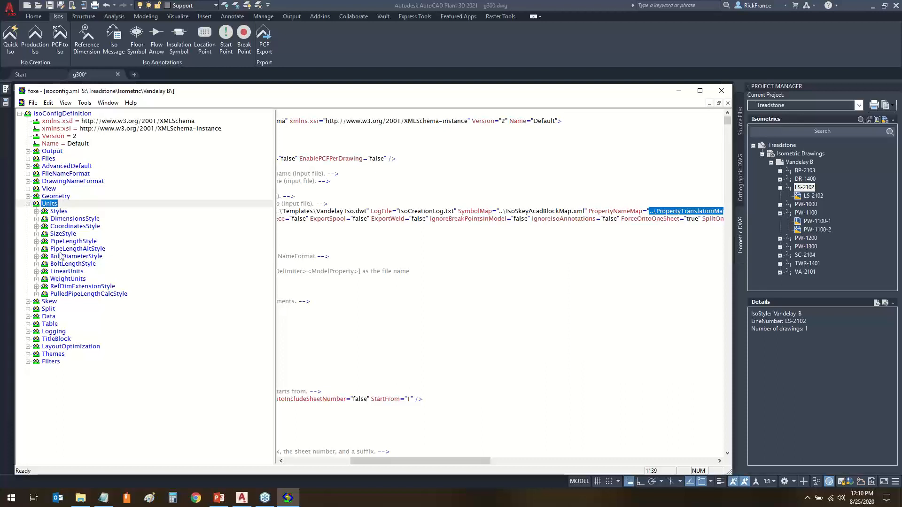
{"action": "left_click", "coordinate": [28, 204]}
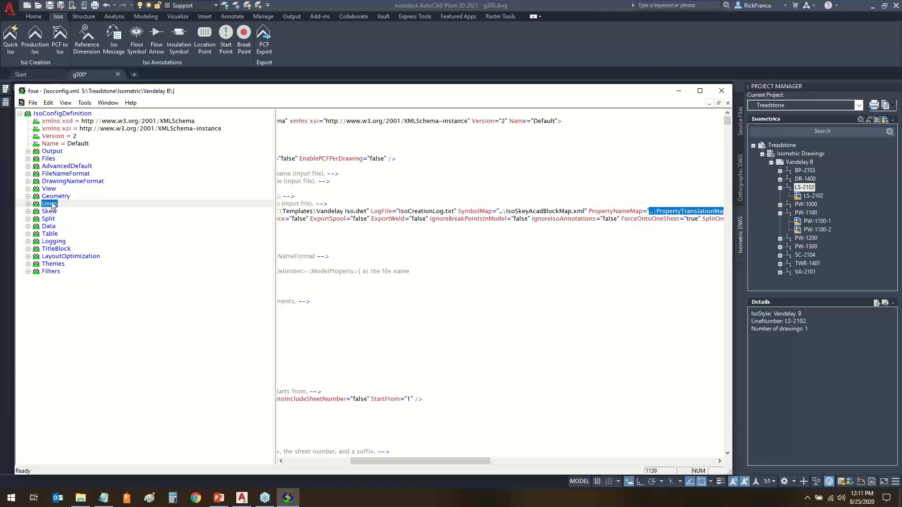
Locate the Skew and Split sections in the configuration tree, examine the Skew section's settings, and collapse it.
{"action": "left_click", "coordinate": [50, 214]}
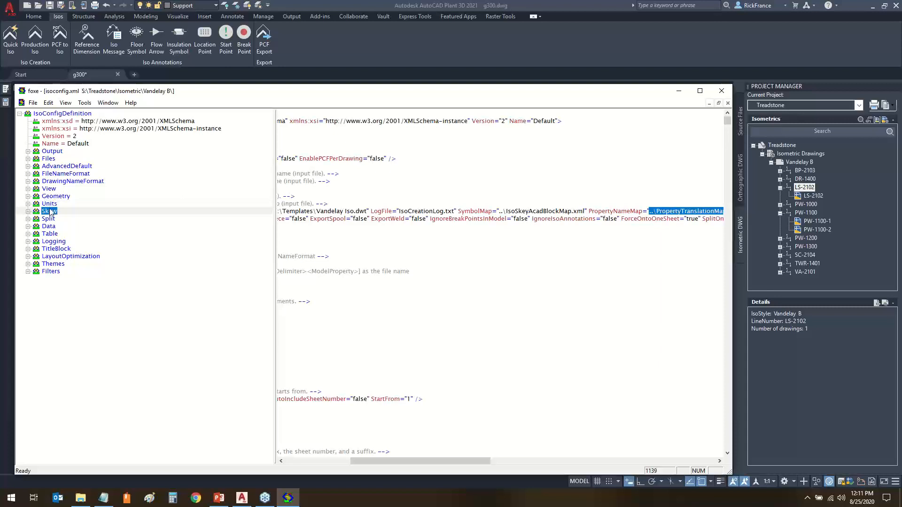
{"action": "left_click", "coordinate": [49, 206]}
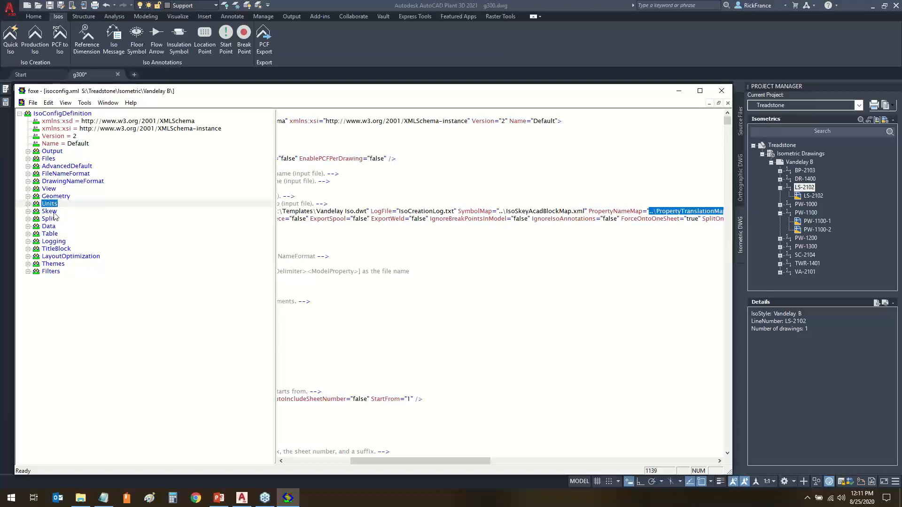
{"action": "left_click", "coordinate": [49, 213]}
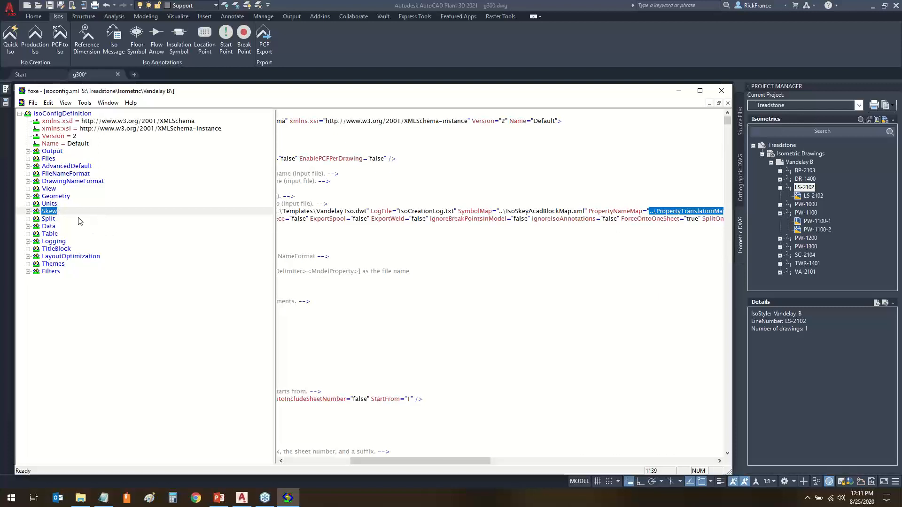
{"action": "left_click", "coordinate": [51, 220]}
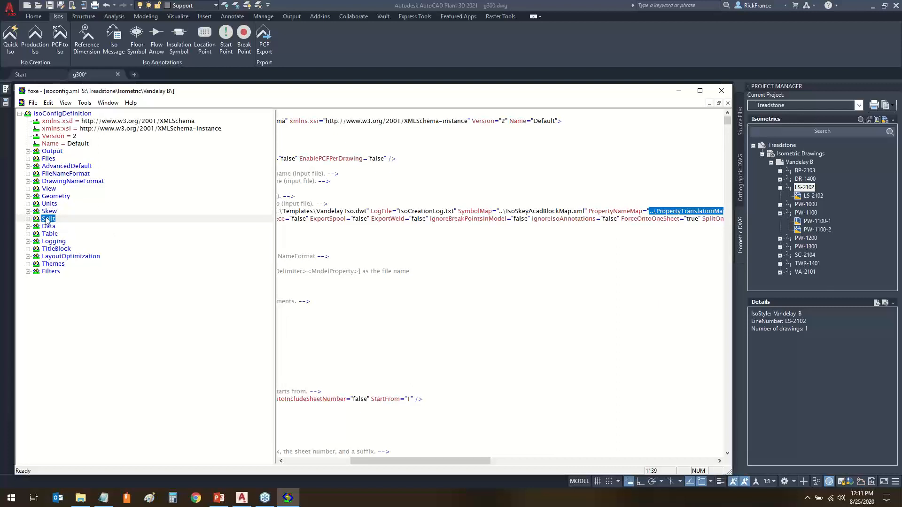
{"action": "left_click", "coordinate": [29, 212]}
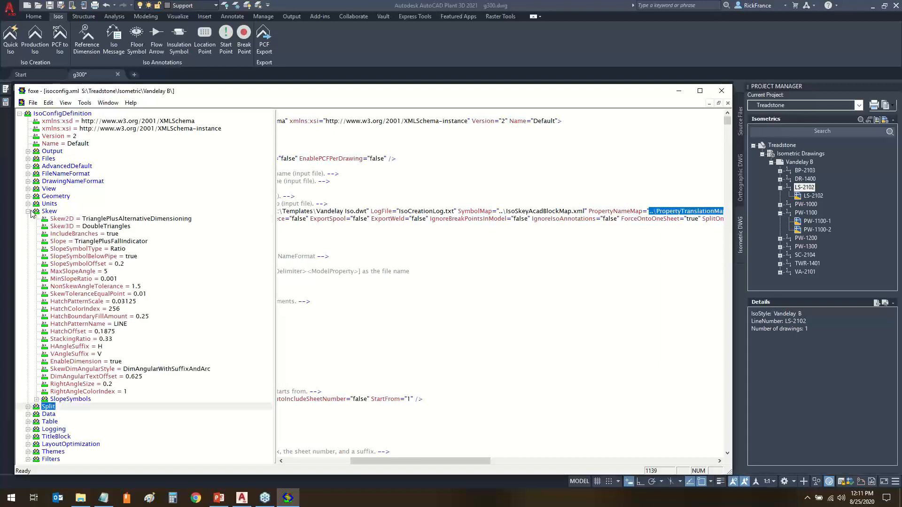
{"action": "left_click", "coordinate": [30, 211]}
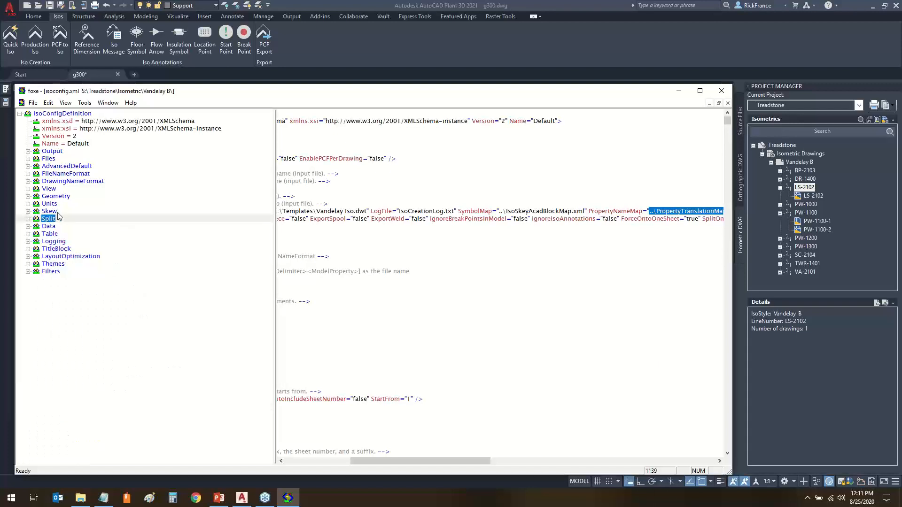
Examine the Data section's size delimiter, pipe connection map and aggregated lists, and collapse the section.
{"action": "left_click", "coordinate": [53, 213]}
{"action": "left_click", "coordinate": [53, 218]}
{"action": "left_click", "coordinate": [53, 227]}
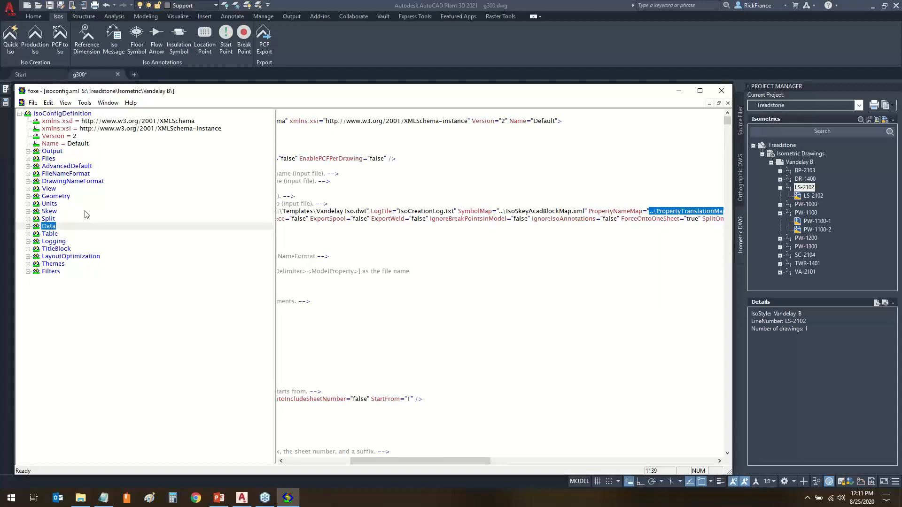
{"action": "left_click", "coordinate": [27, 226]}
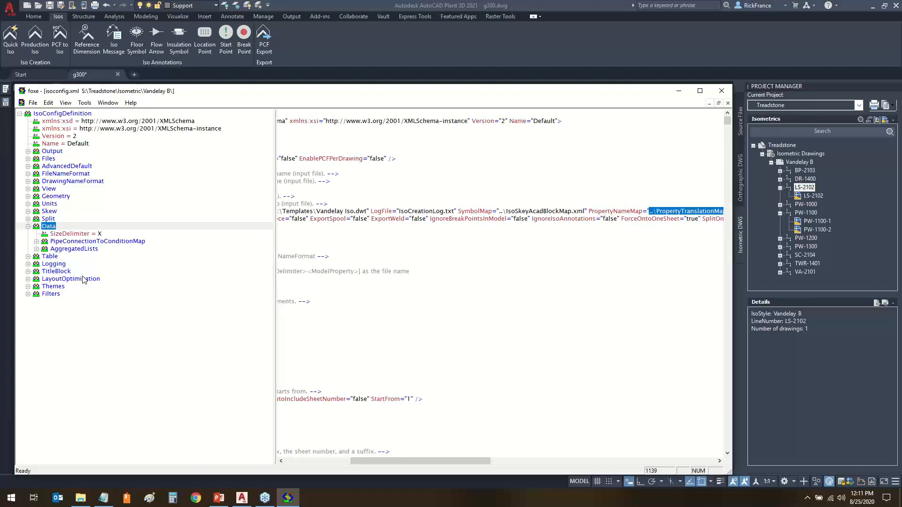
{"action": "left_click", "coordinate": [28, 226]}
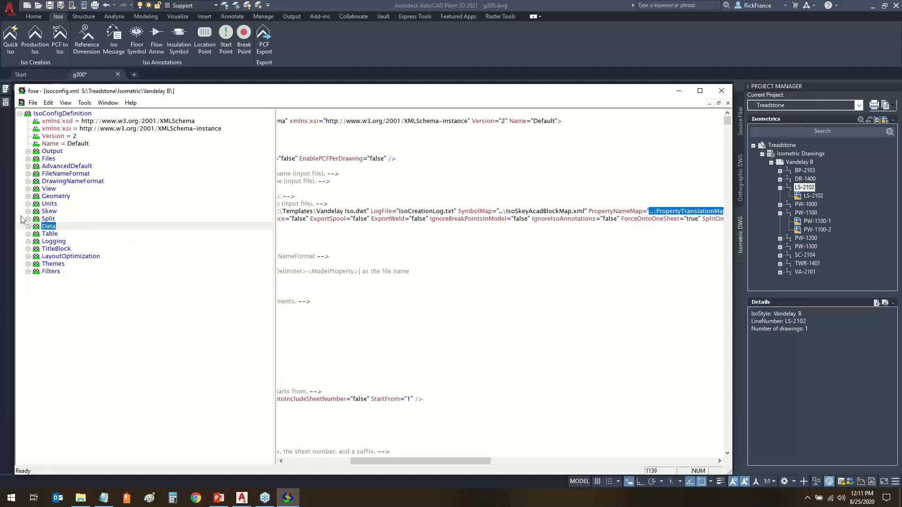
Locate the Logging section's LayoutPattern in the XML text and check the LogFile entry in the Files section.
{"action": "left_click", "coordinate": [49, 234]}
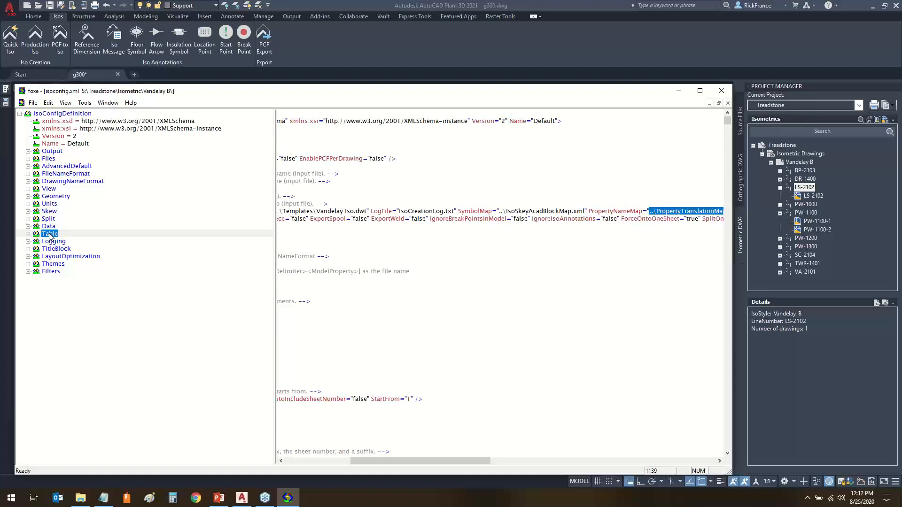
{"action": "left_click", "coordinate": [53, 242]}
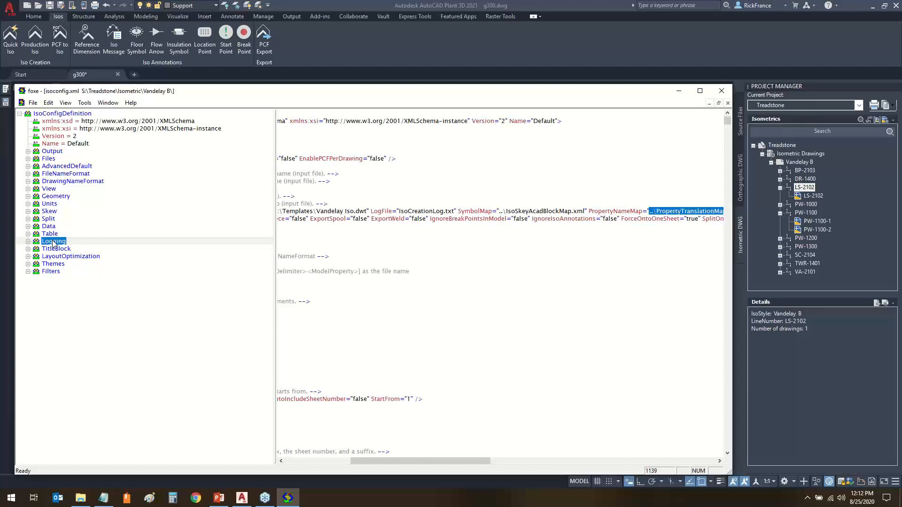
{"action": "left_click", "coordinate": [28, 241]}
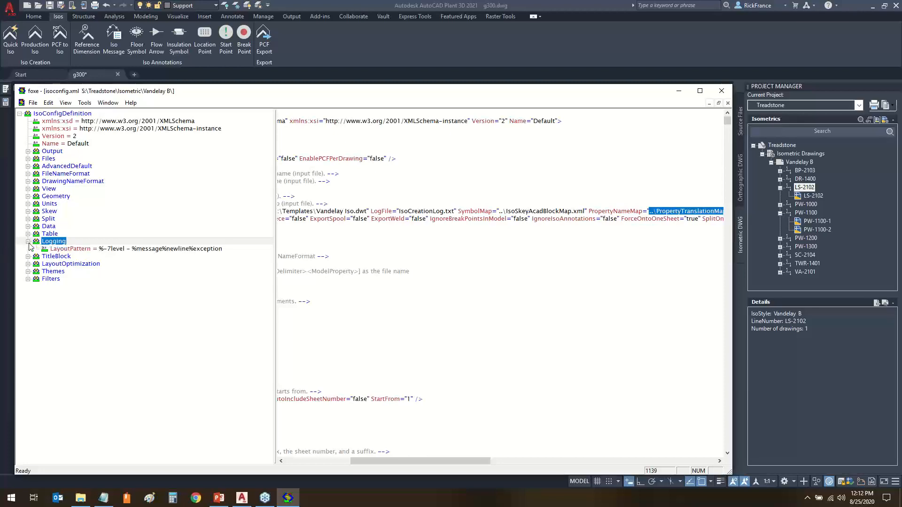
{"action": "double_click", "coordinate": [114, 252]}
{"action": "key", "text": "Return"}
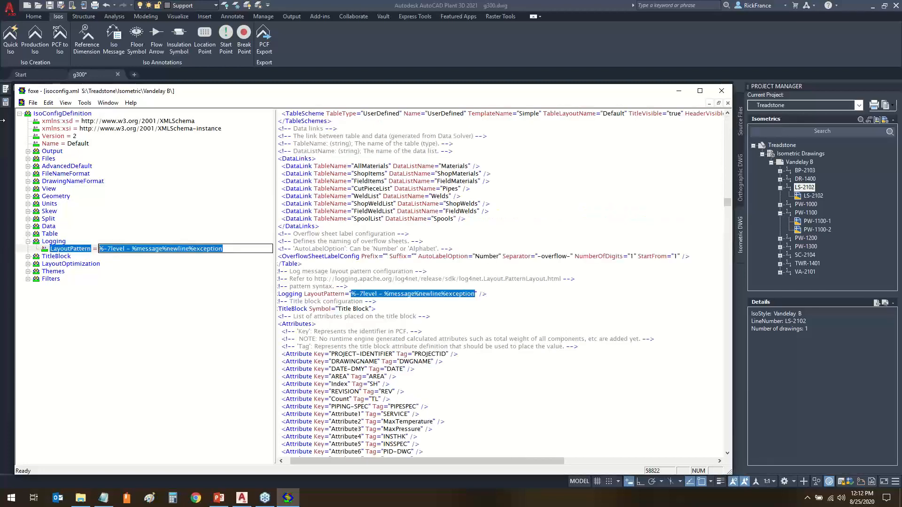
{"action": "left_click", "coordinate": [28, 158]}
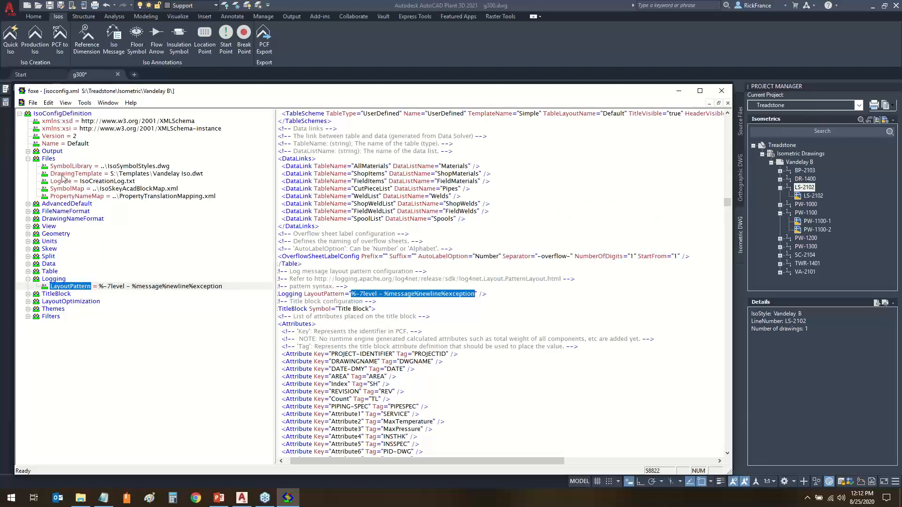
{"action": "left_click", "coordinate": [28, 159]}
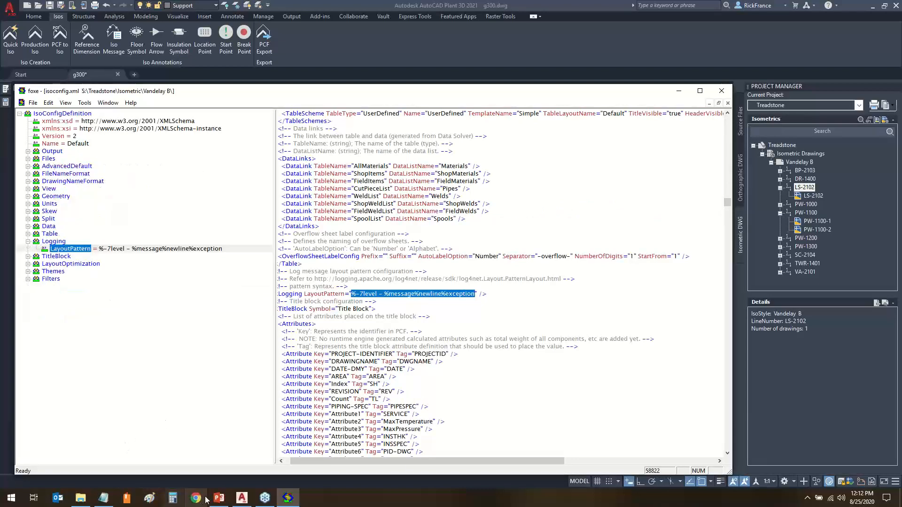
Open IsoCreationLog.txt from the Vandelay B folder in Notepad, review the iso creation log, and close it.
{"action": "left_click", "coordinate": [104, 500]}
{"action": "left_click", "coordinate": [103, 500]}
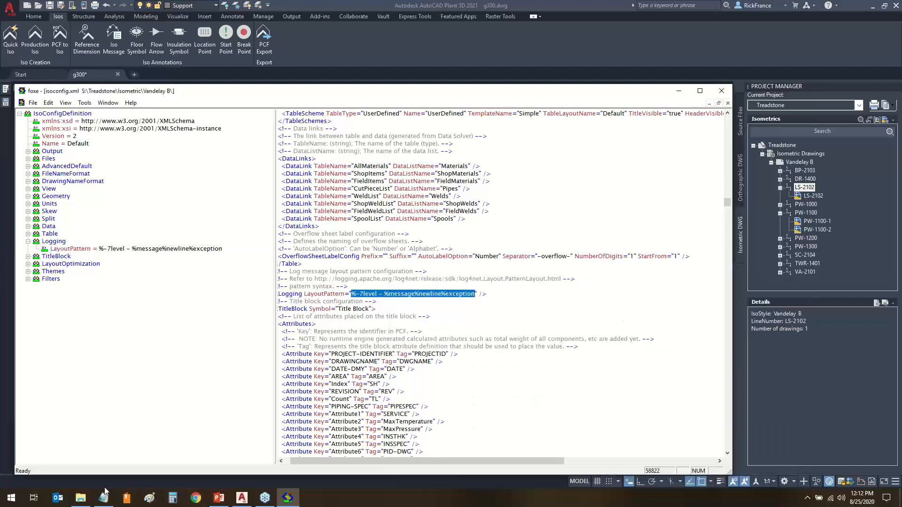
{"action": "left_click", "coordinate": [81, 498]}
{"action": "double_click", "coordinate": [555, 180]}
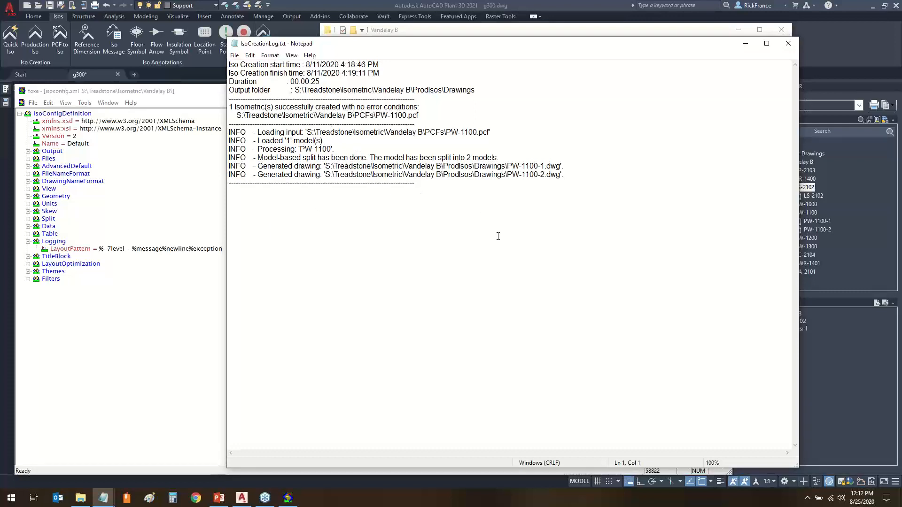
{"action": "left_click", "coordinate": [787, 45]}
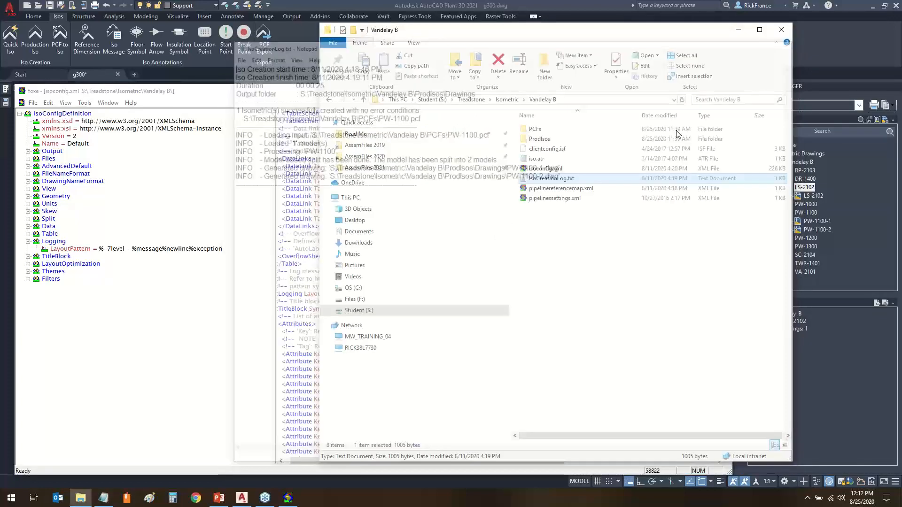
Examine foxe's TitleBlock section, locate the related iso.atr file in the Vandelay B folder, and collapse the section.
{"action": "left_click", "coordinate": [52, 255]}
{"action": "left_click", "coordinate": [28, 249]}
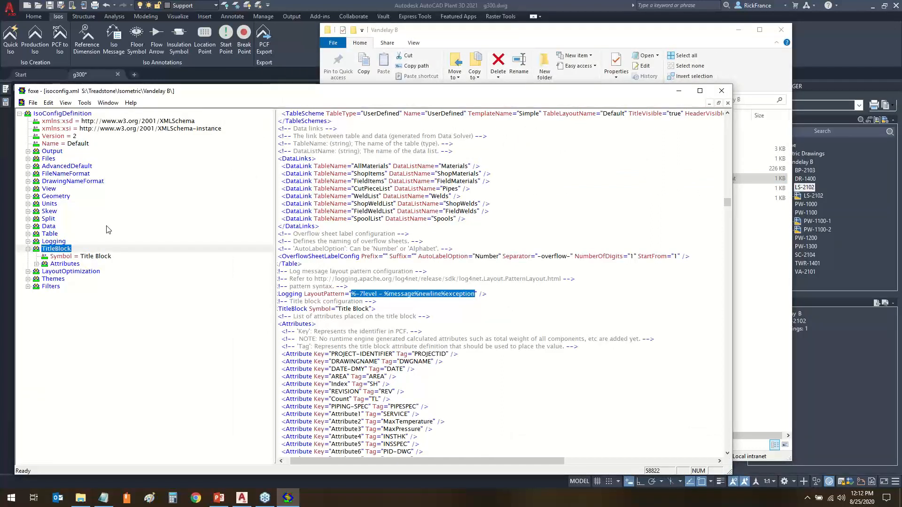
{"action": "left_click", "coordinate": [606, 39]}
{"action": "left_click", "coordinate": [538, 161]}
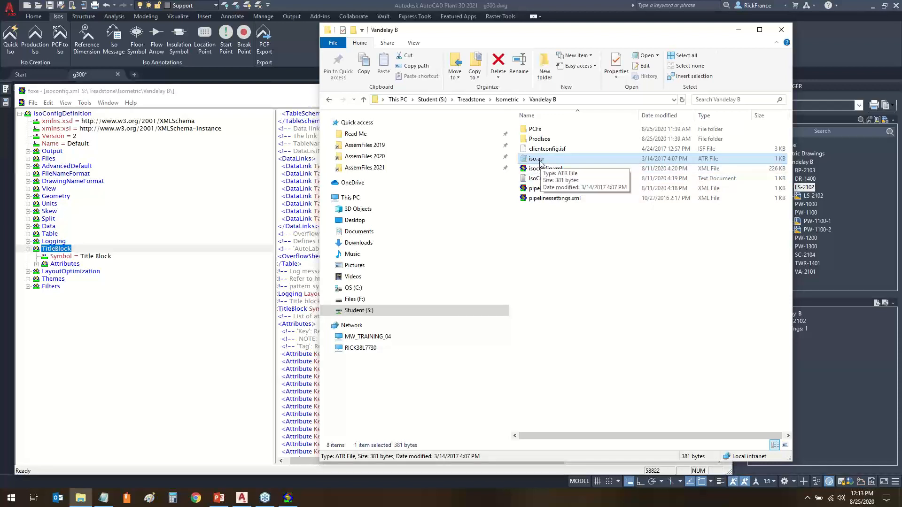
{"action": "left_click", "coordinate": [29, 252]}
{"action": "left_click", "coordinate": [28, 249]}
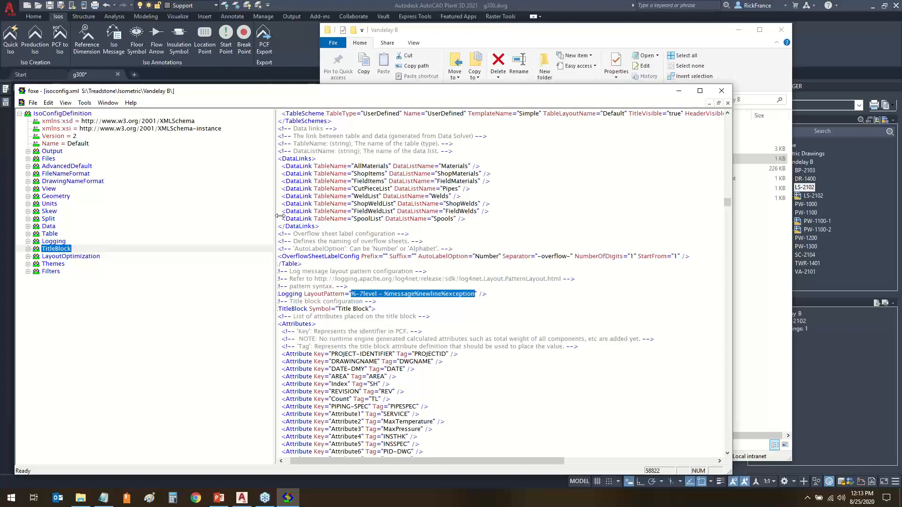
Examine SheetTargetFitness, MaxComponents and MinComponents with their comments under LayoutOptimization's SplitOptimization, and collapse the section.
{"action": "left_click", "coordinate": [78, 257]}
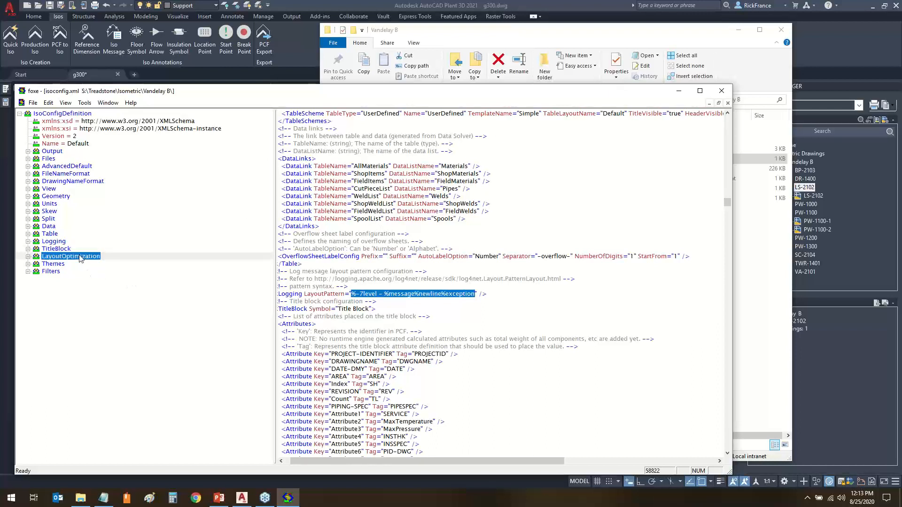
{"action": "left_click", "coordinate": [28, 257]}
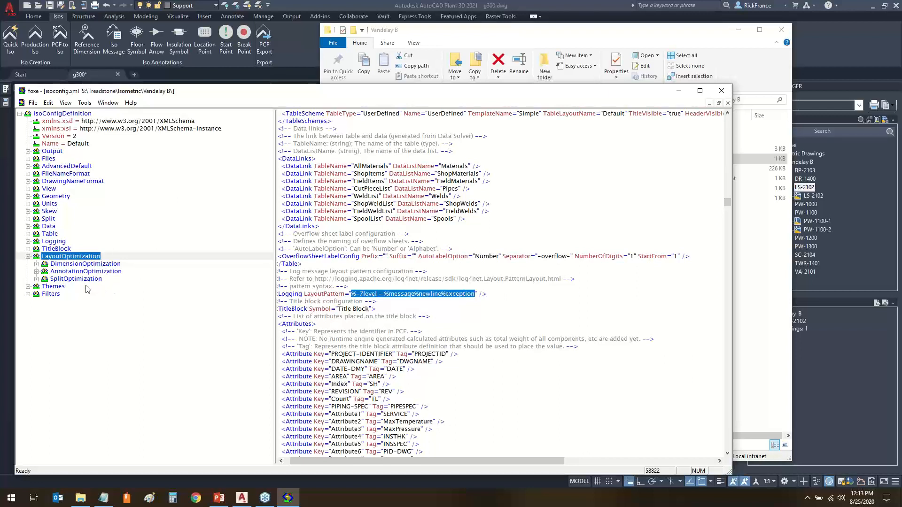
{"action": "left_click", "coordinate": [36, 279]}
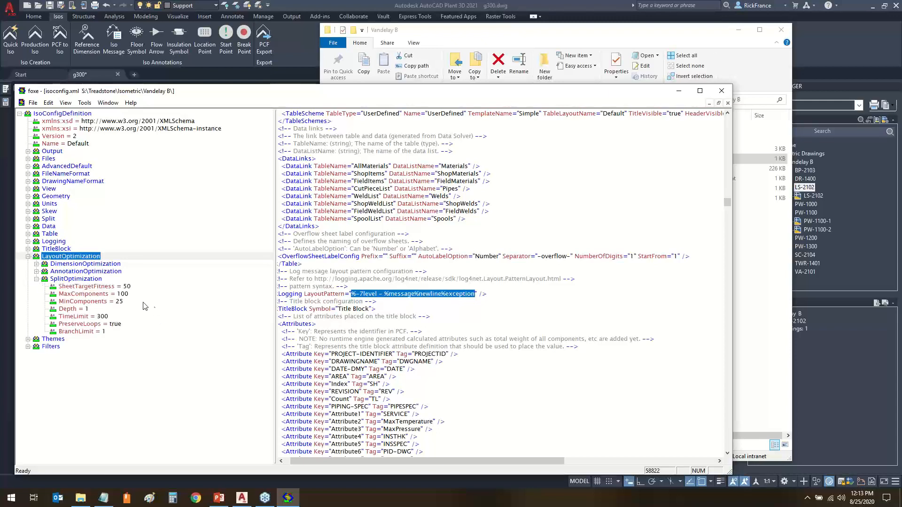
{"action": "left_click", "coordinate": [99, 287]}
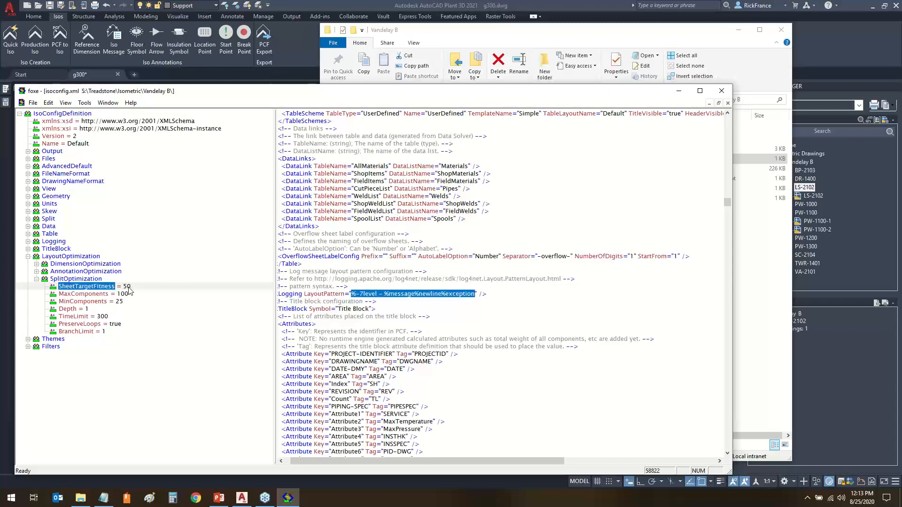
{"action": "left_click", "coordinate": [128, 287]}
{"action": "left_click", "coordinate": [125, 294]}
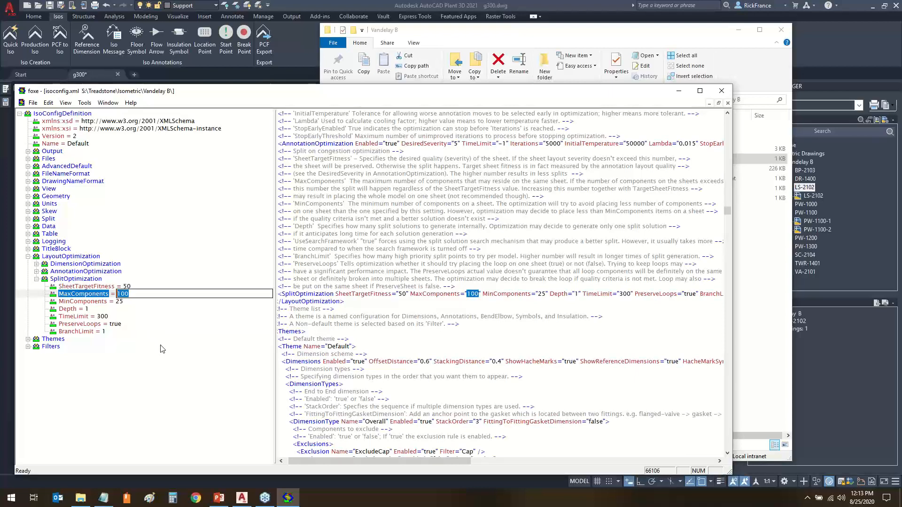
{"action": "left_click", "coordinate": [92, 302]}
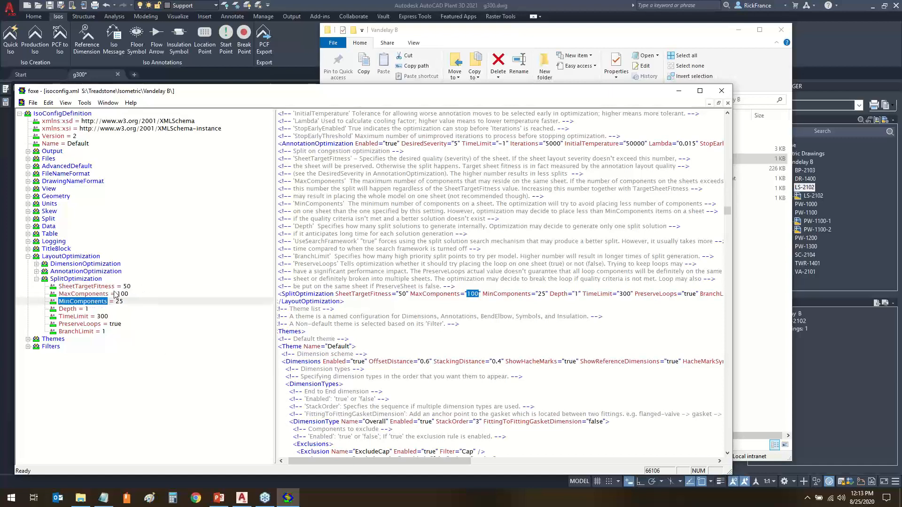
{"action": "left_click", "coordinate": [44, 282]}
{"action": "left_click", "coordinate": [37, 279]}
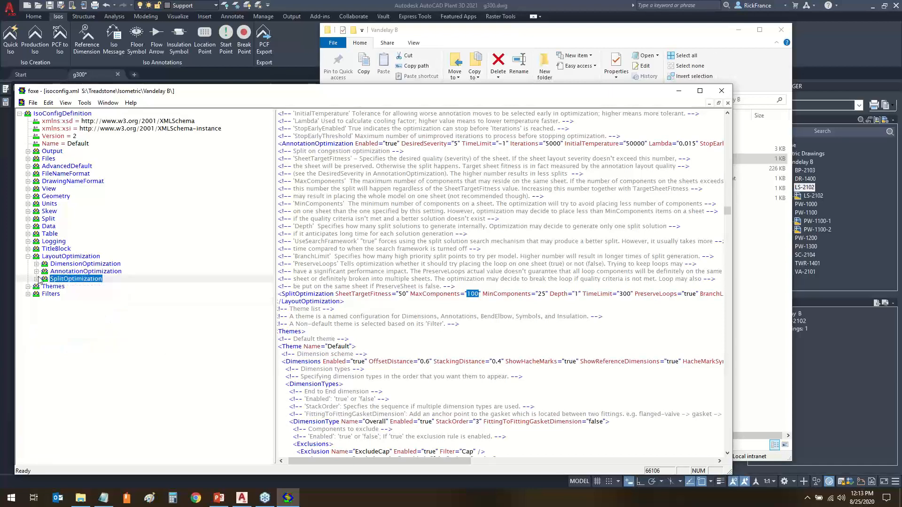
{"action": "left_click", "coordinate": [27, 256]}
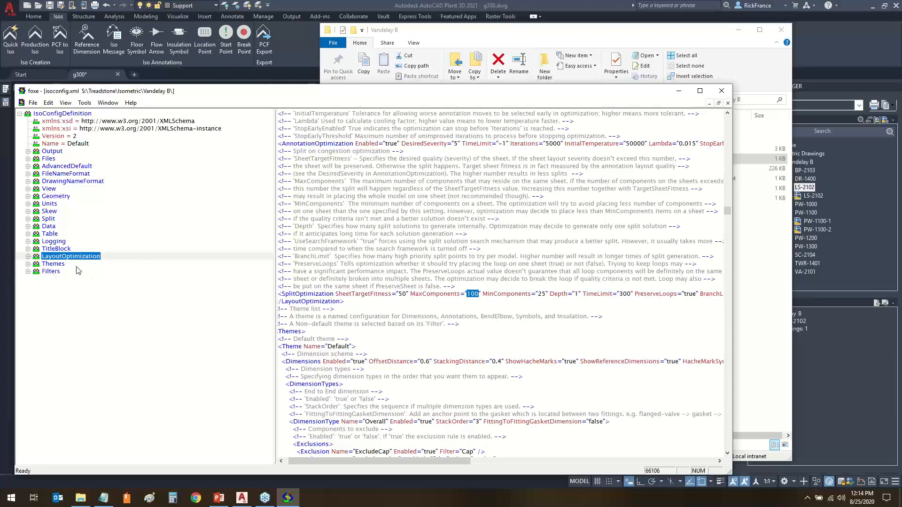
Expand the Themes section and examine the contents of its first two Theme entries, collapsing each one.
{"action": "left_click", "coordinate": [54, 264]}
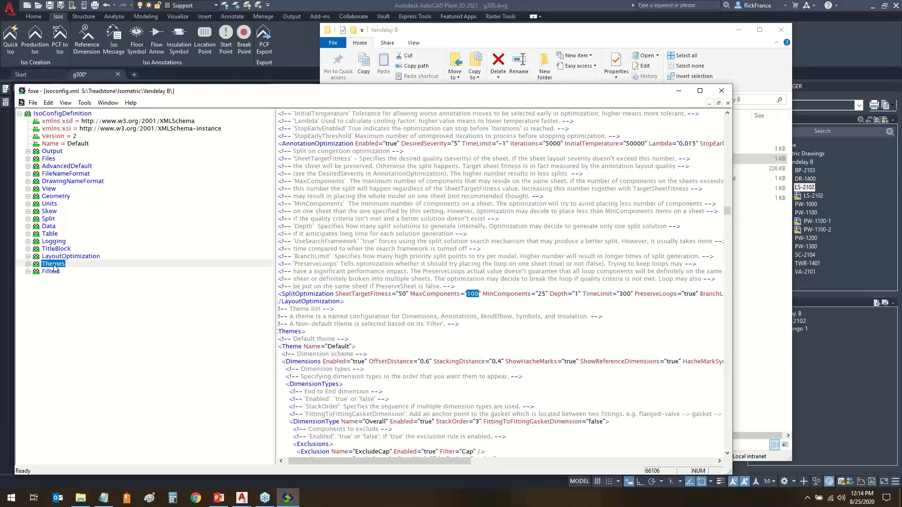
{"action": "double_click", "coordinate": [54, 264]}
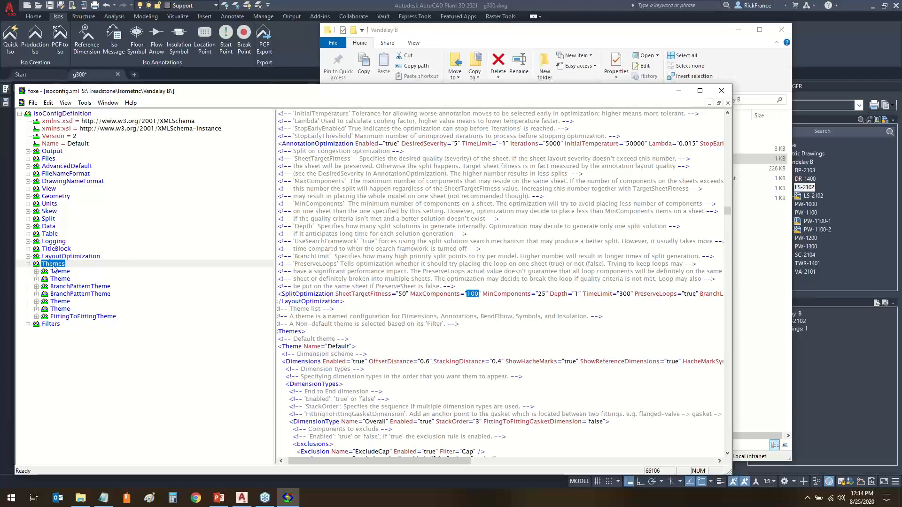
{"action": "left_click", "coordinate": [37, 272]}
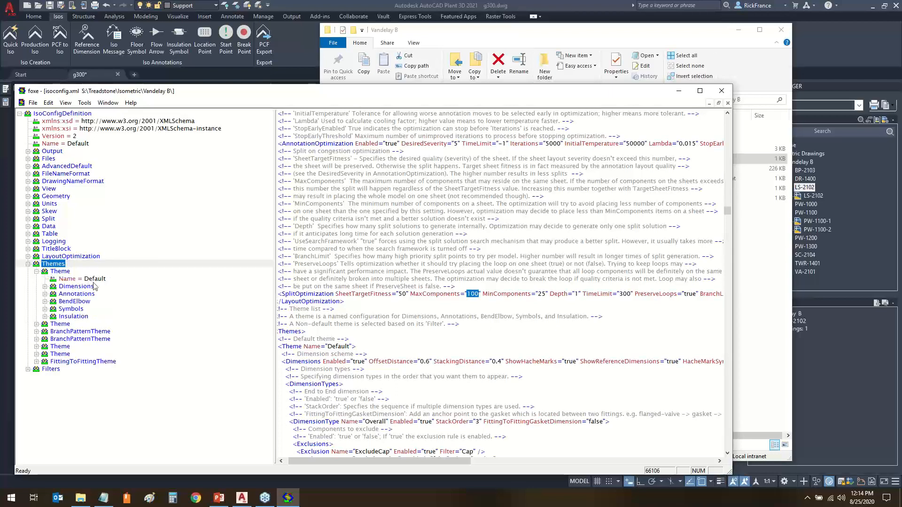
{"action": "left_click", "coordinate": [36, 272]}
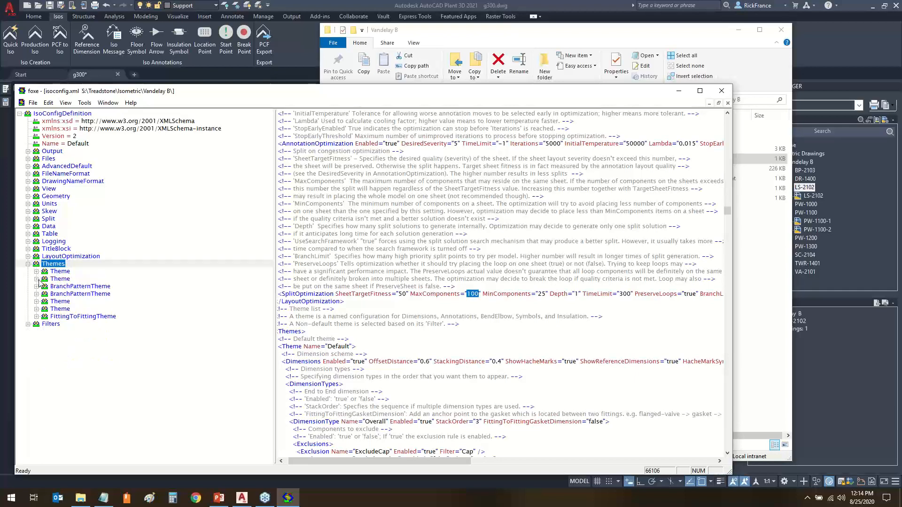
{"action": "left_click", "coordinate": [37, 279]}
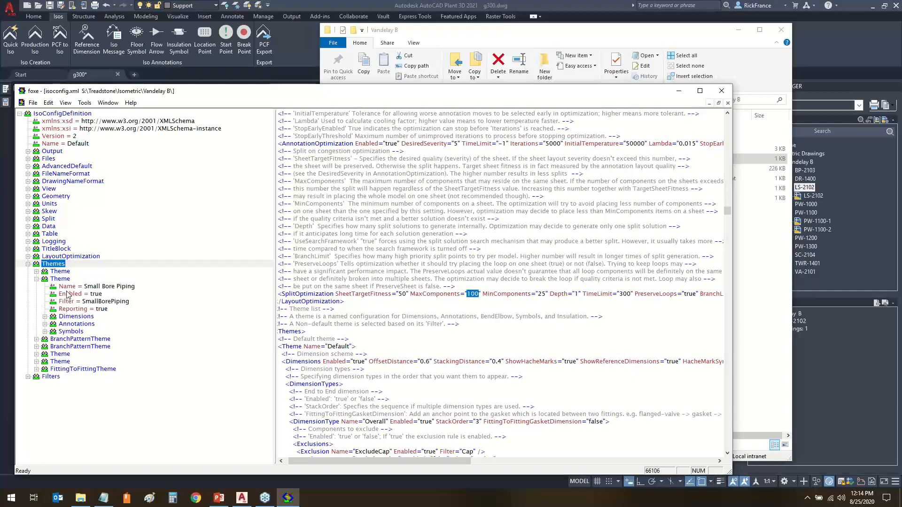
{"action": "left_click", "coordinate": [37, 280]}
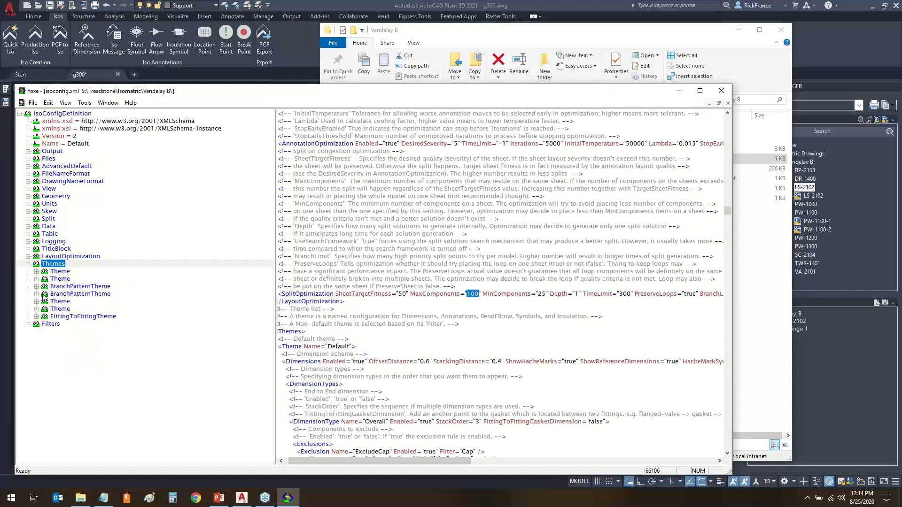
Examine the Existing Piping and Continuation/Connection Piping themes, collapse each one, and collapse the Themes section.
{"action": "left_click", "coordinate": [37, 302]}
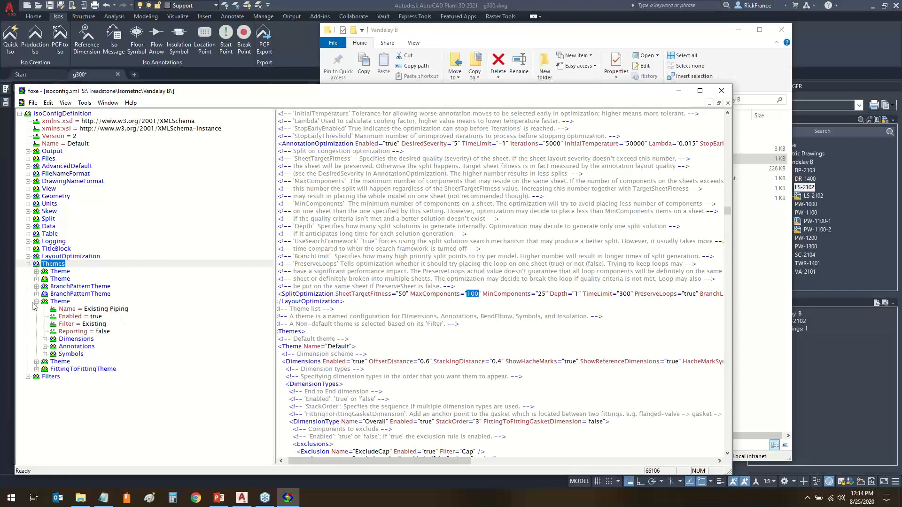
{"action": "left_click", "coordinate": [37, 302]}
{"action": "left_click", "coordinate": [38, 309]}
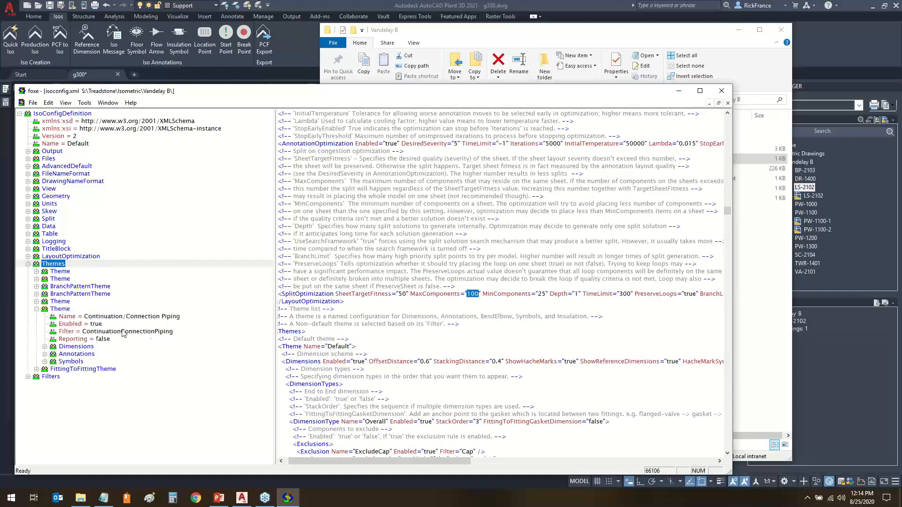
{"action": "left_click", "coordinate": [37, 309]}
{"action": "left_click", "coordinate": [28, 264]}
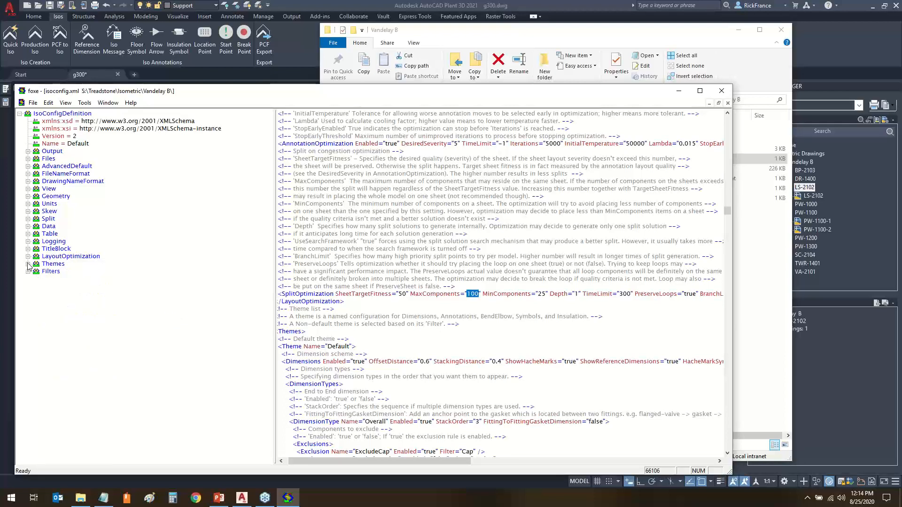
Expand the Filters section and examine the name and value of the Components filter, collapsing it again.
{"action": "left_click", "coordinate": [49, 273]}
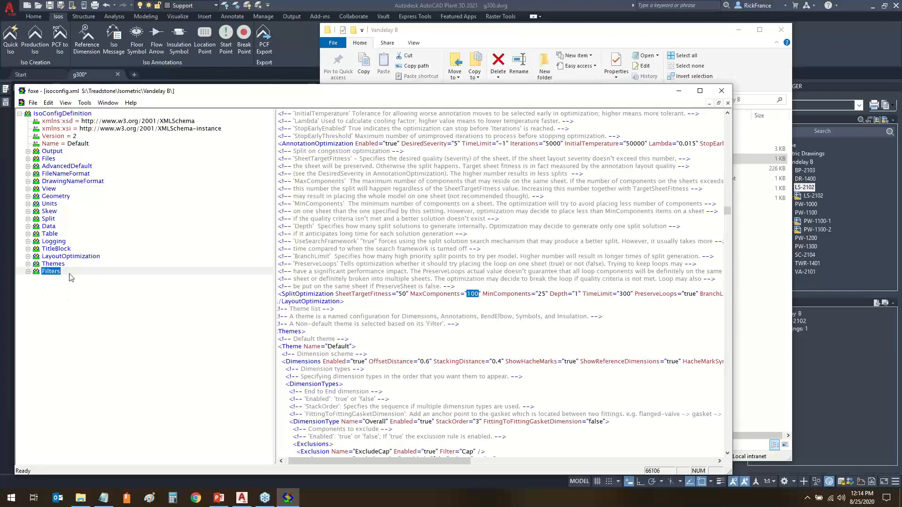
{"action": "left_click", "coordinate": [28, 272]}
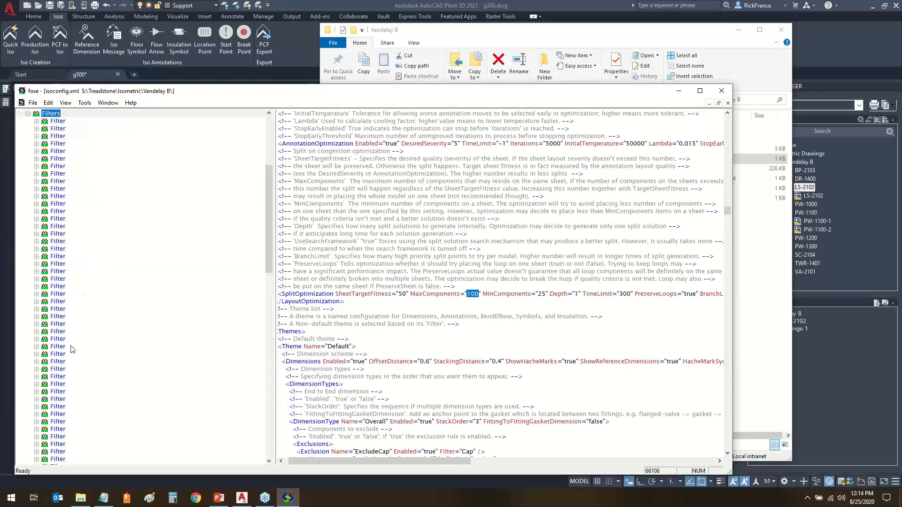
{"action": "left_click", "coordinate": [36, 339]}
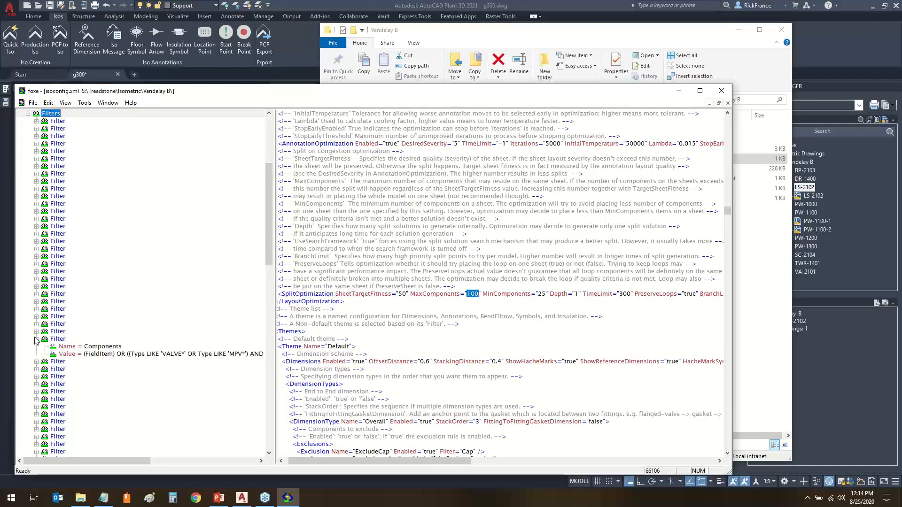
{"action": "left_click", "coordinate": [37, 339]}
{"action": "left_click", "coordinate": [36, 353]}
{"action": "left_click", "coordinate": [37, 353]}
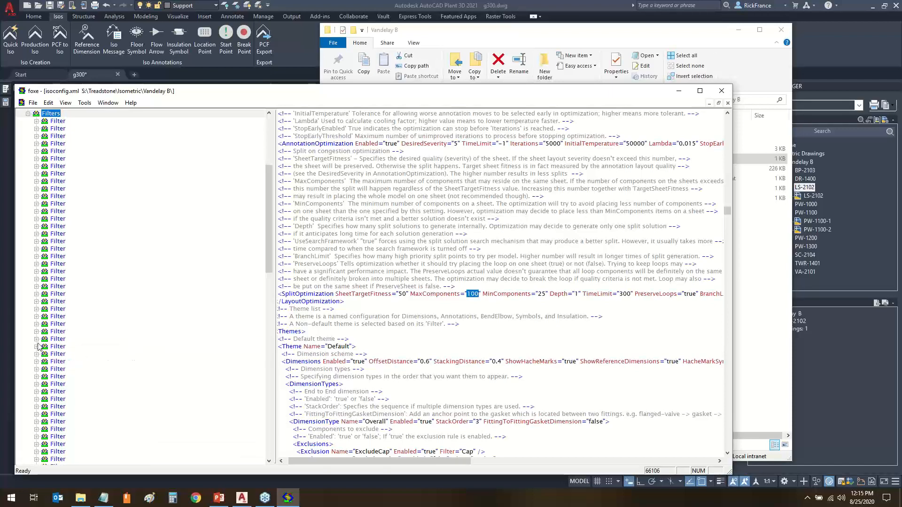
Examine the WeldOrGlued, ContinuedTapWeld, AnyItem and FieldItem filters and their values, collapsing each one.
{"action": "left_click", "coordinate": [36, 301]}
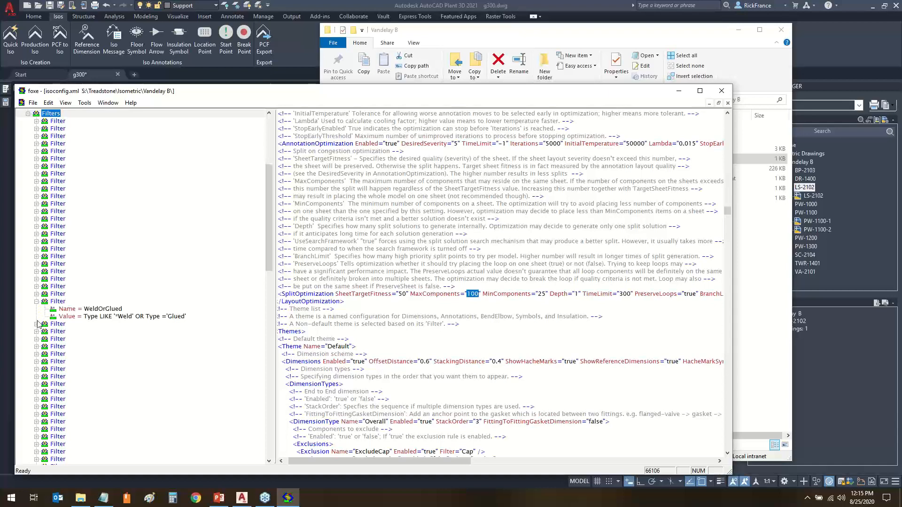
{"action": "left_click", "coordinate": [36, 323]}
{"action": "left_click", "coordinate": [36, 346]}
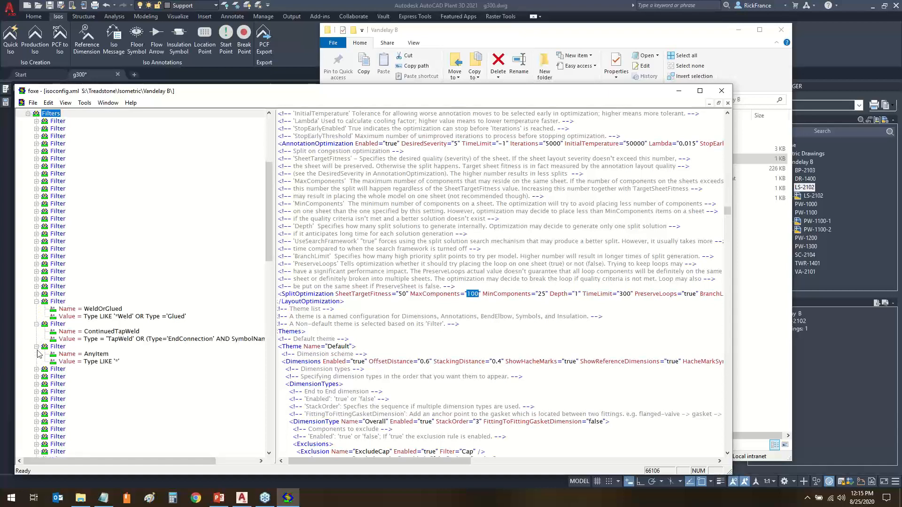
{"action": "left_click", "coordinate": [36, 301]}
{"action": "left_click", "coordinate": [36, 308]}
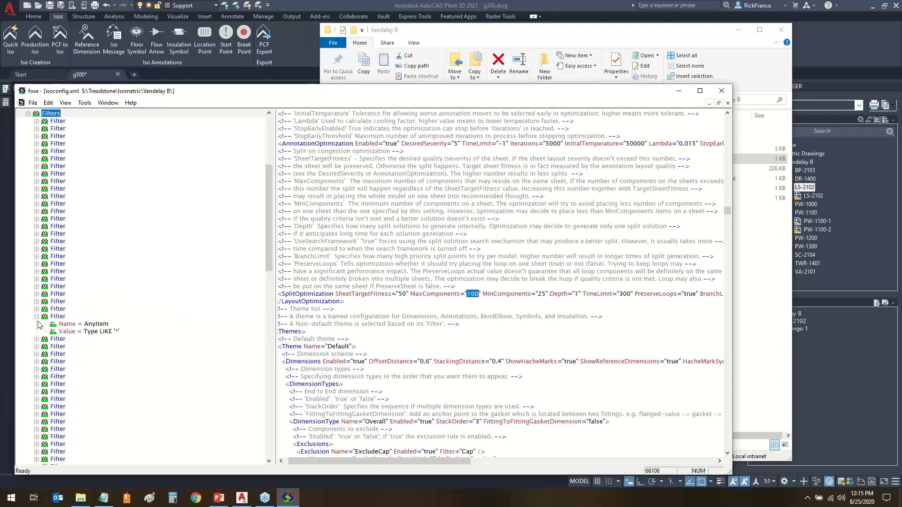
{"action": "left_click", "coordinate": [36, 316]}
{"action": "left_click", "coordinate": [36, 324]}
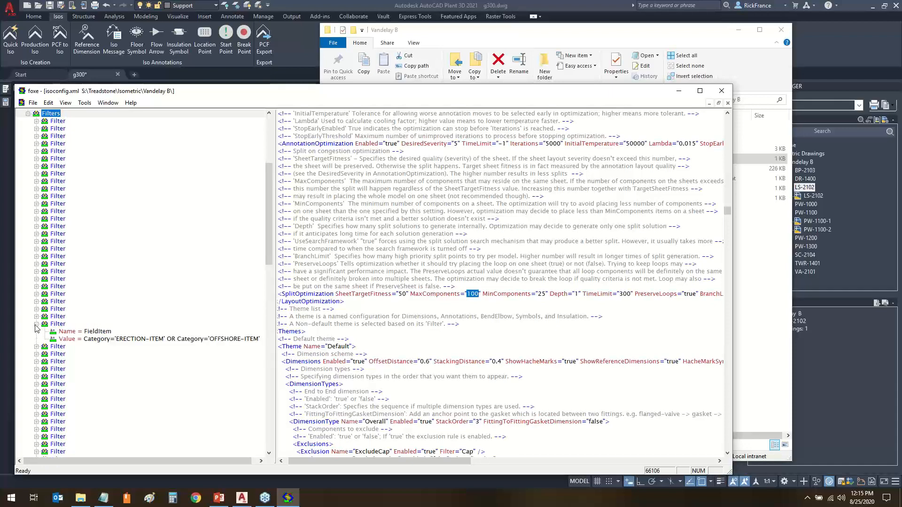
{"action": "left_click", "coordinate": [36, 324]}
Examine the name and value of the Pipe filter, leaving its entry expanded.
{"action": "left_click", "coordinate": [36, 354]}
{"action": "left_click", "coordinate": [36, 354]}
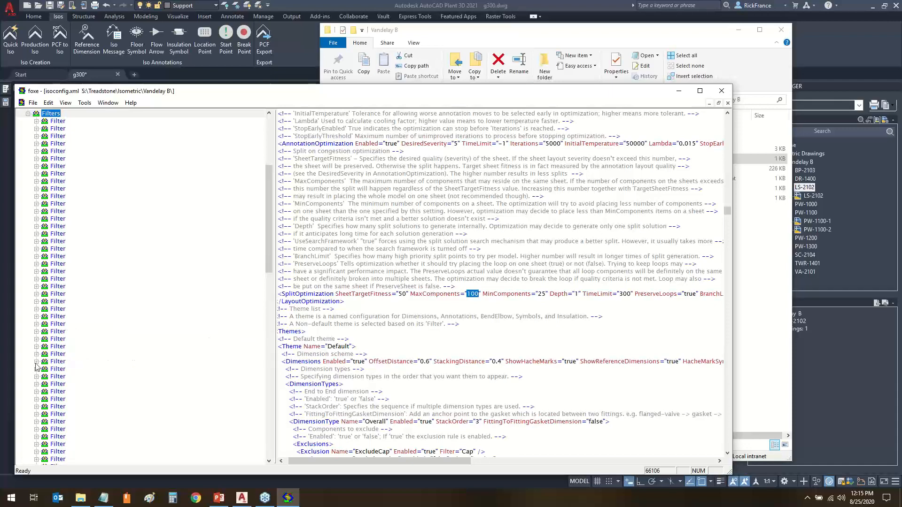
{"action": "left_click", "coordinate": [36, 361]}
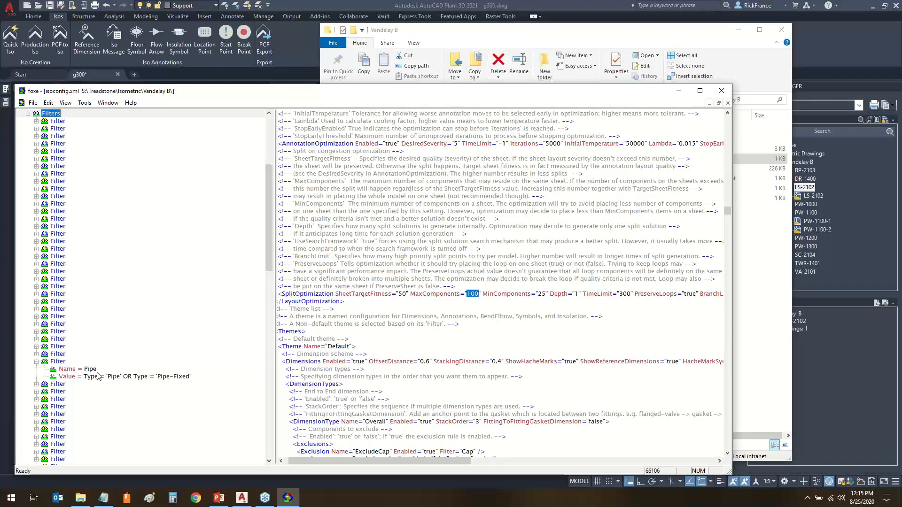
{"action": "left_click", "coordinate": [60, 362]}
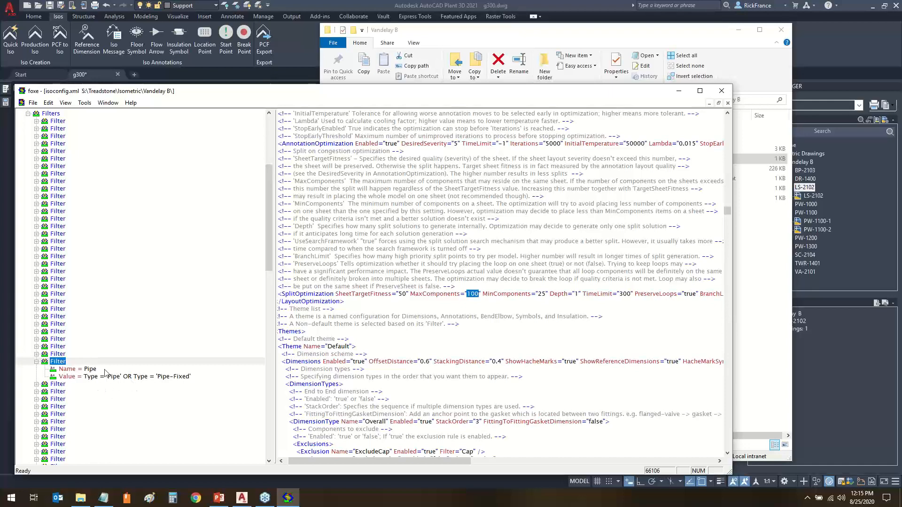
Switch to the g300 model in Plant 3D, select the PW-1000 piping at the low end of the pipe rack, and clear the selection.
{"action": "left_click", "coordinate": [872, 329]}
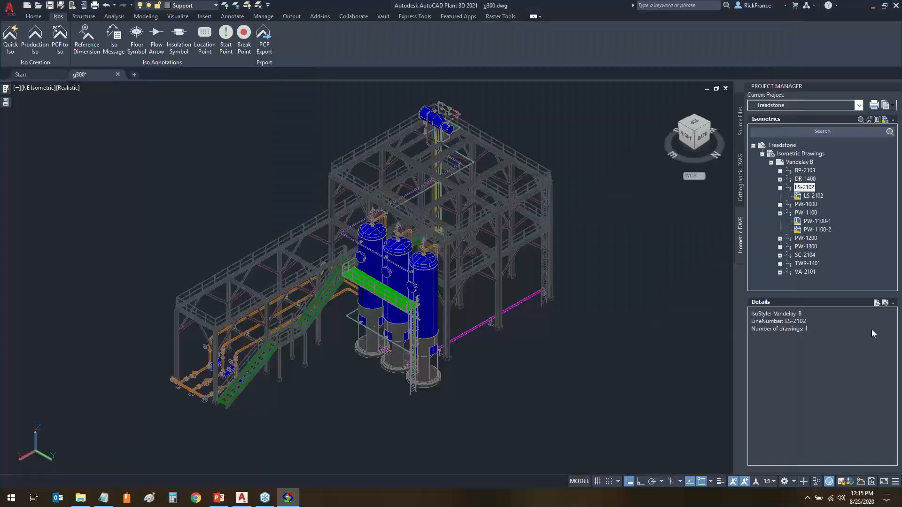
{"action": "left_click", "coordinate": [183, 387]}
{"action": "mouse_move", "coordinate": [5, 101]}
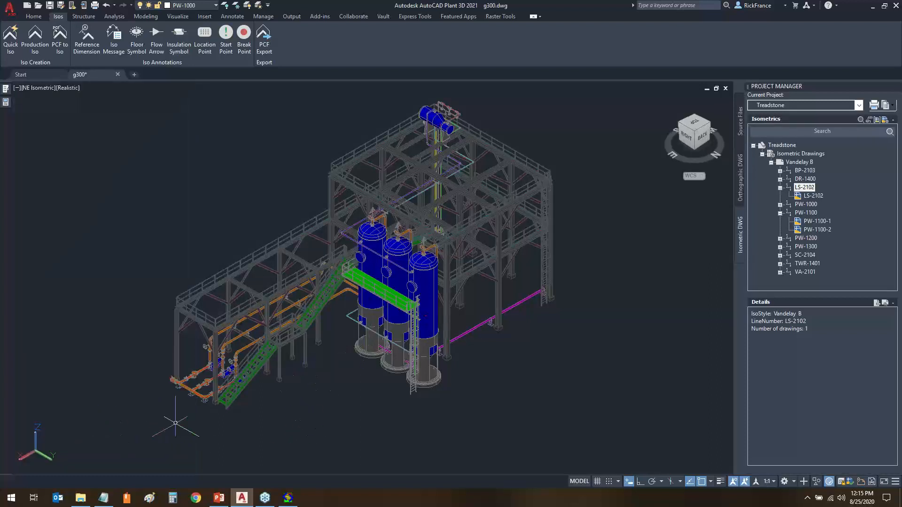
{"action": "key", "text": "Escape"}
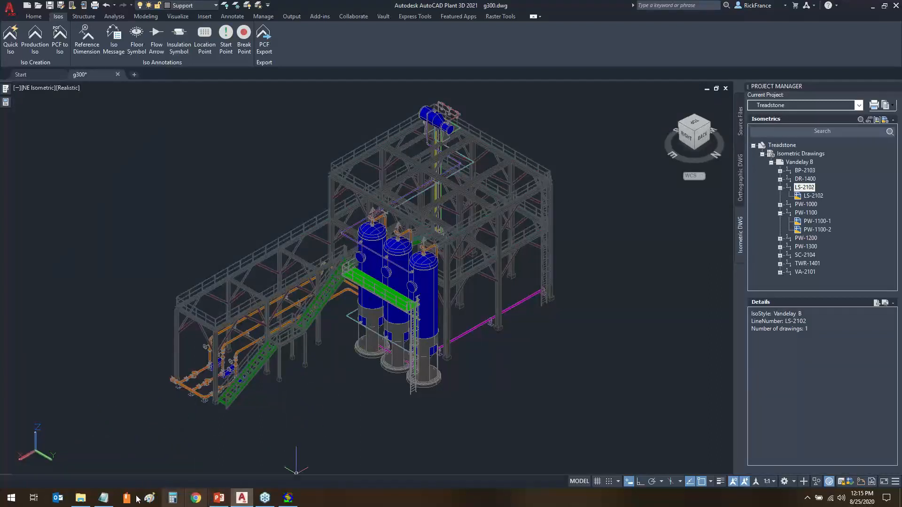
{"action": "left_click", "coordinate": [107, 502]}
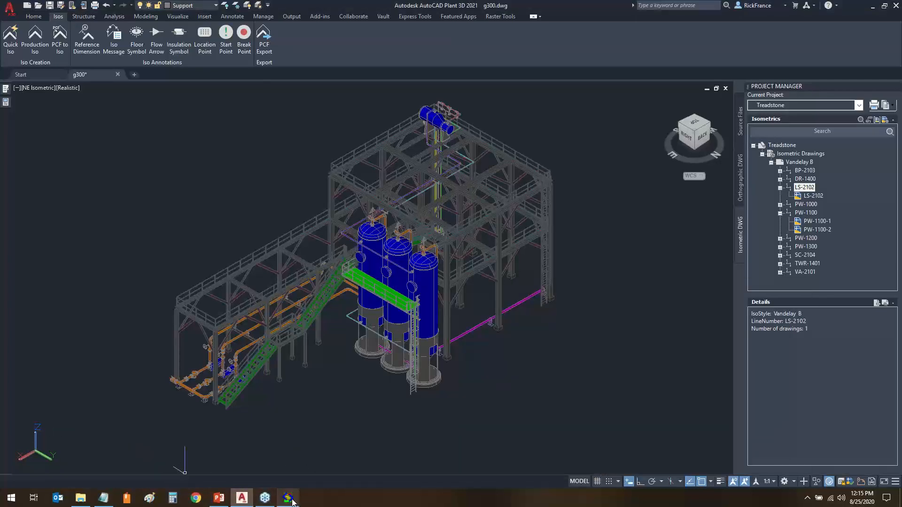
Return to isoconfig.xml in foxe, review the Pipe filter's name, and look through the whole list of Filter and FieldFilter entries.
{"action": "left_click", "coordinate": [288, 498]}
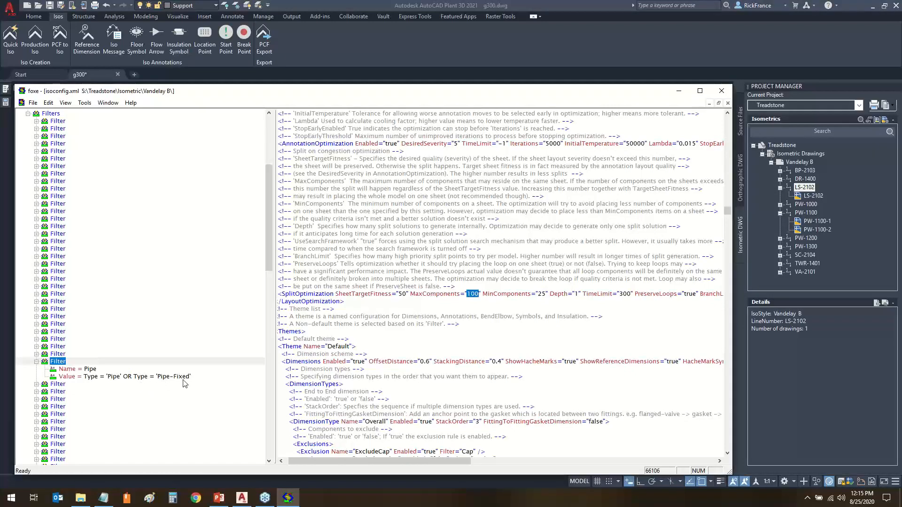
{"action": "left_click", "coordinate": [83, 370]}
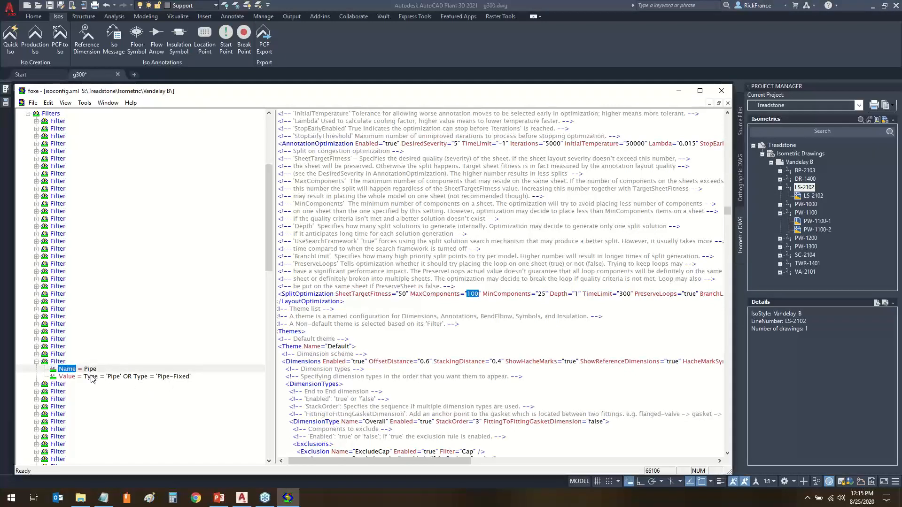
{"action": "left_click", "coordinate": [268, 134]}
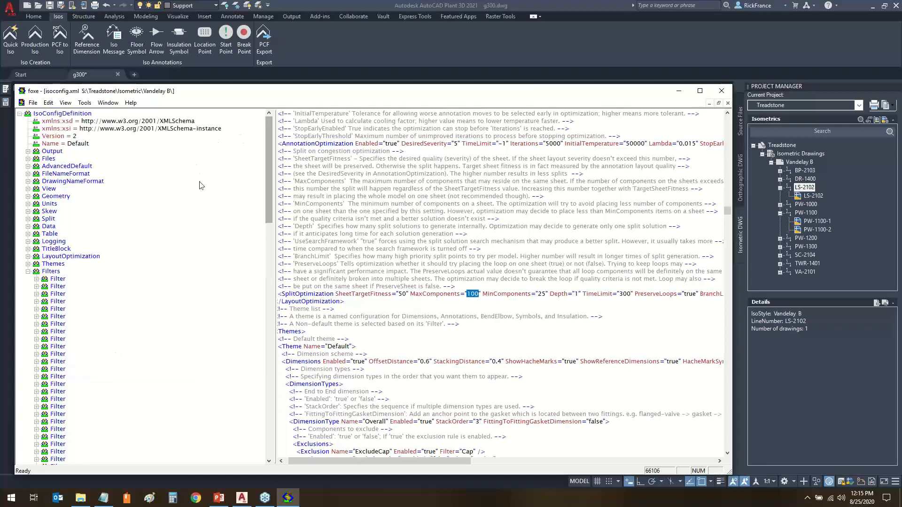
{"action": "left_click", "coordinate": [271, 409]}
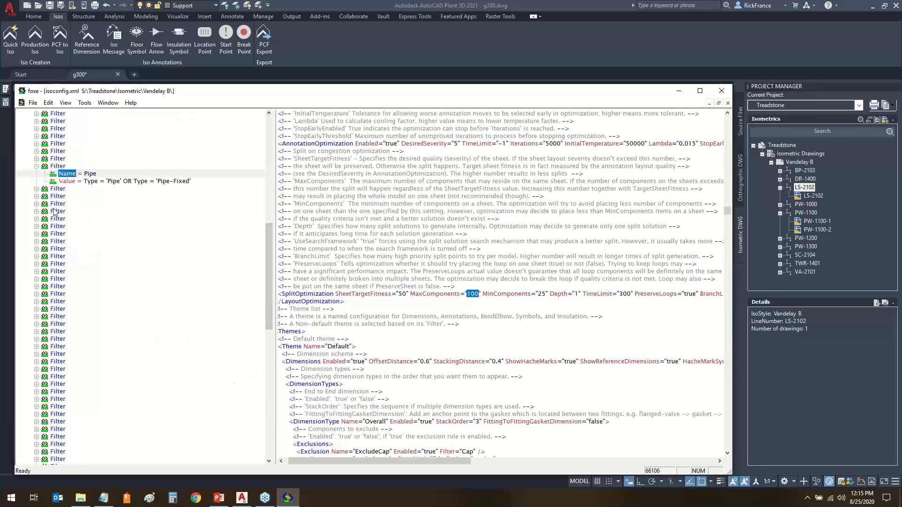
{"action": "left_click", "coordinate": [268, 425]}
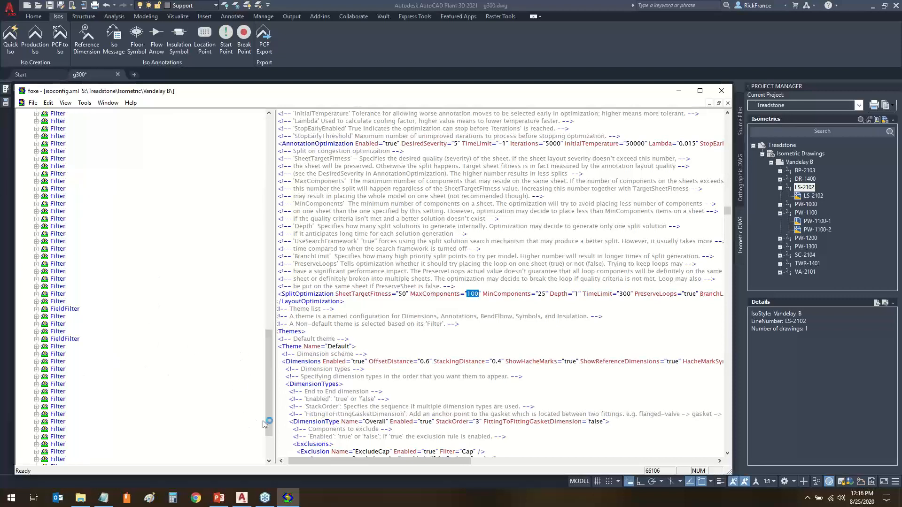
{"action": "left_click", "coordinate": [270, 157]}
{"action": "left_click", "coordinate": [270, 158]}
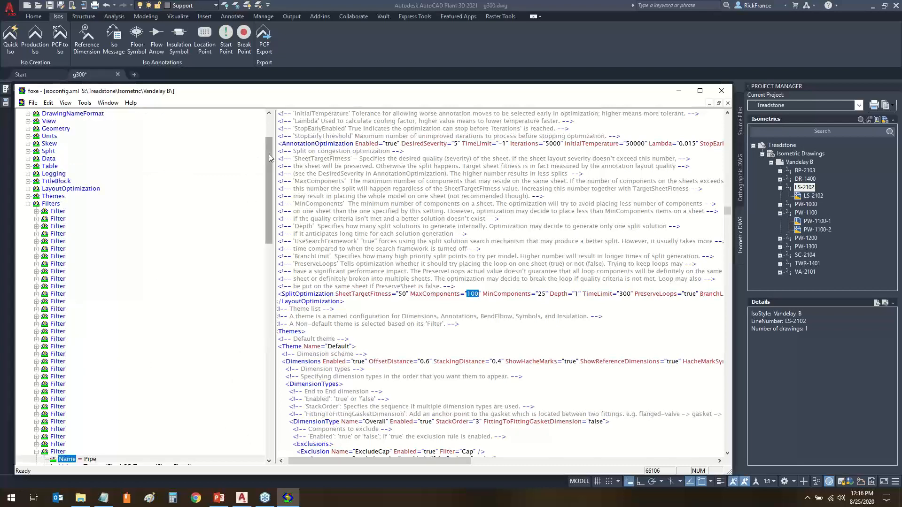
{"action": "left_click", "coordinate": [269, 461]}
{"action": "left_click", "coordinate": [269, 461]}
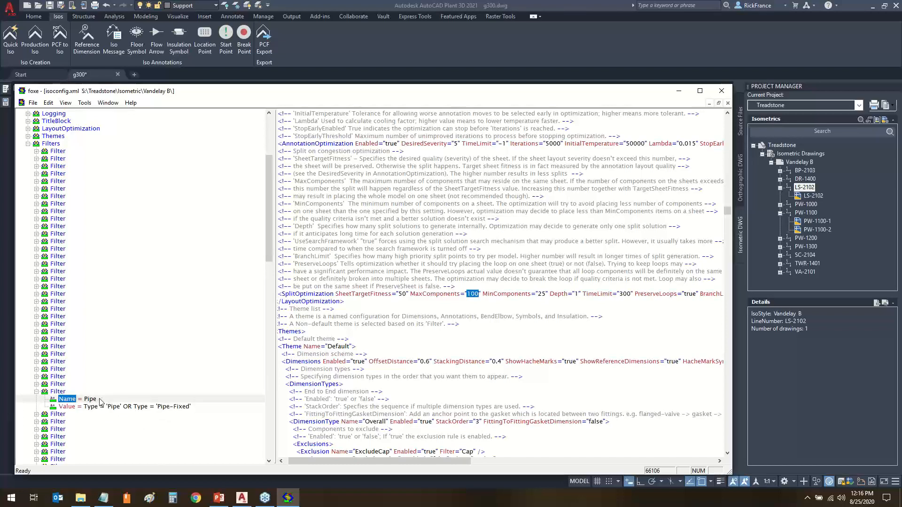
Collapse the Pipe filter, examine the ItemCodeNotNull filter above it, and collapse the whole Filters section.
{"action": "left_click", "coordinate": [36, 391]}
{"action": "left_click", "coordinate": [36, 384]}
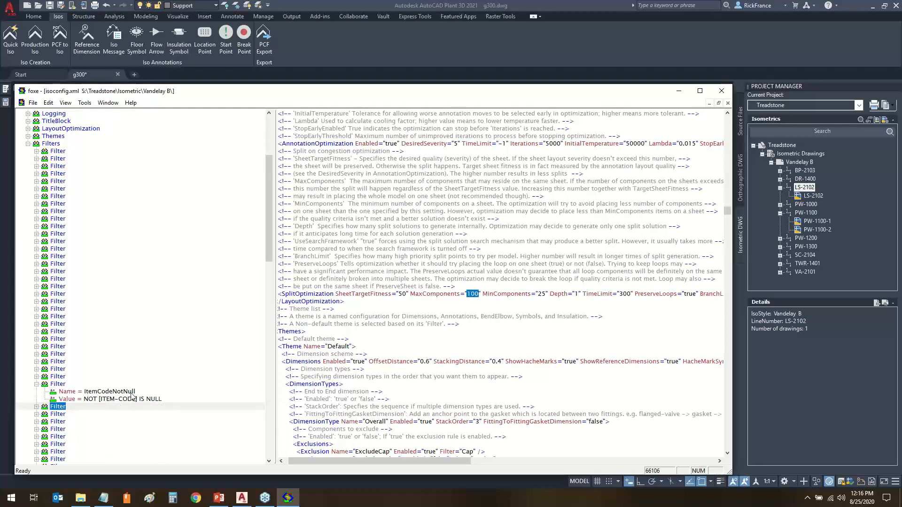
{"action": "left_click", "coordinate": [37, 384]}
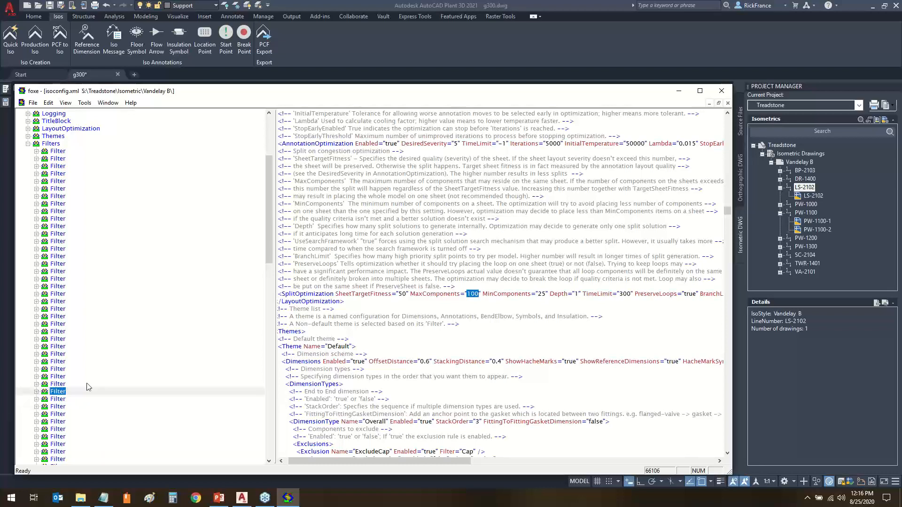
{"action": "left_click", "coordinate": [44, 146]}
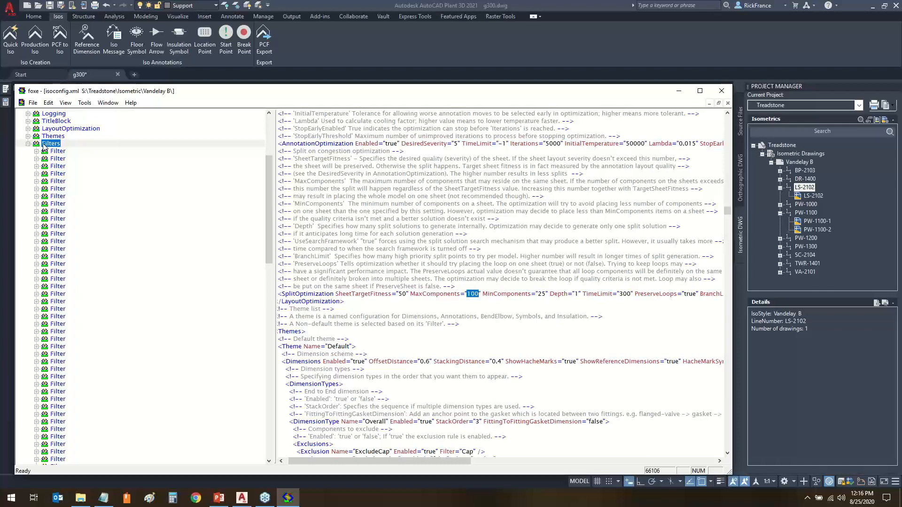
{"action": "left_click", "coordinate": [29, 144]}
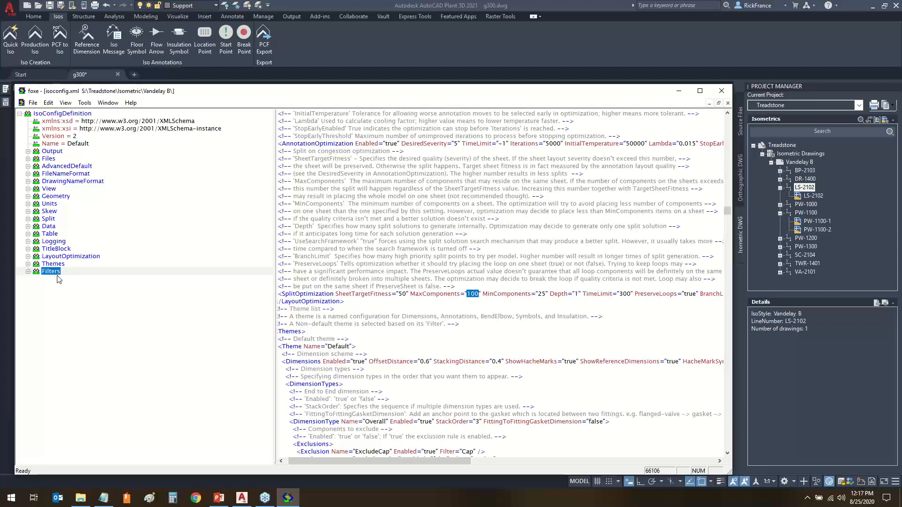
Review the top-level FileNameFormat, DrawingNameFormat, Units, Data and Themes sections without expanding them.
{"action": "left_click", "coordinate": [75, 175]}
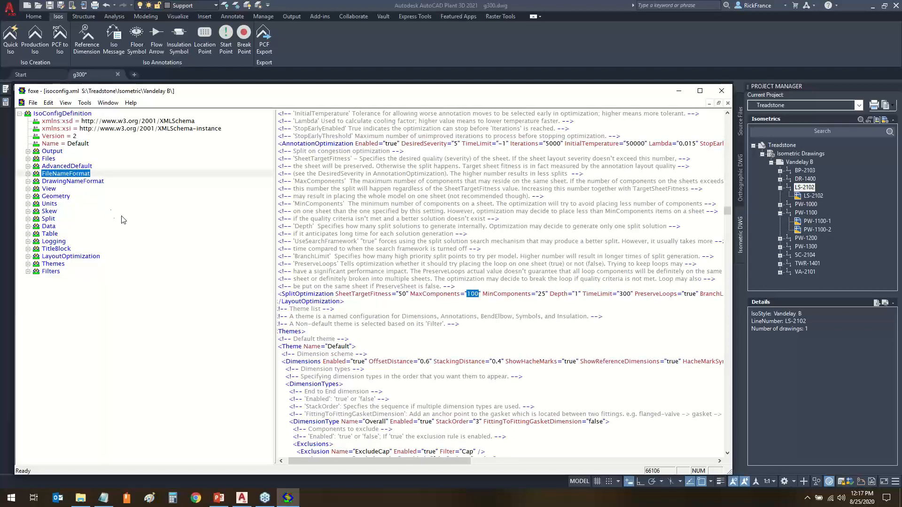
{"action": "left_click", "coordinate": [91, 182]}
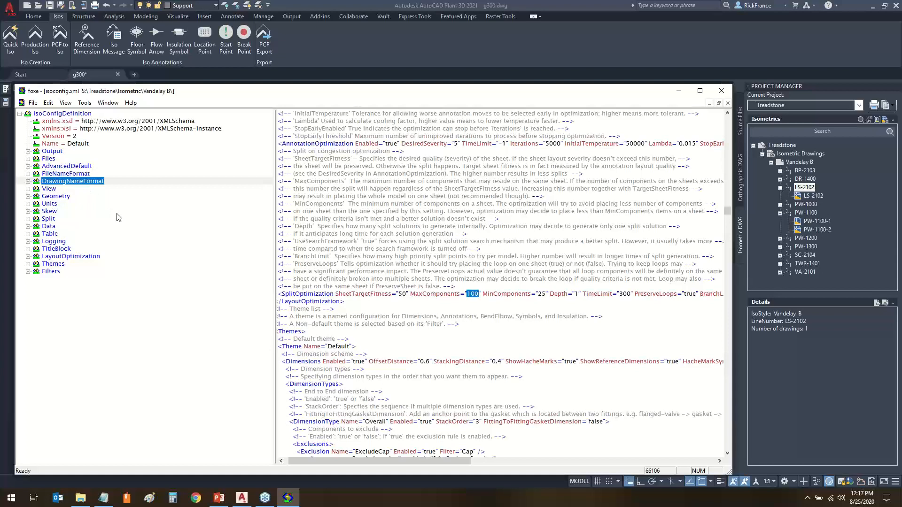
{"action": "left_click", "coordinate": [49, 204]}
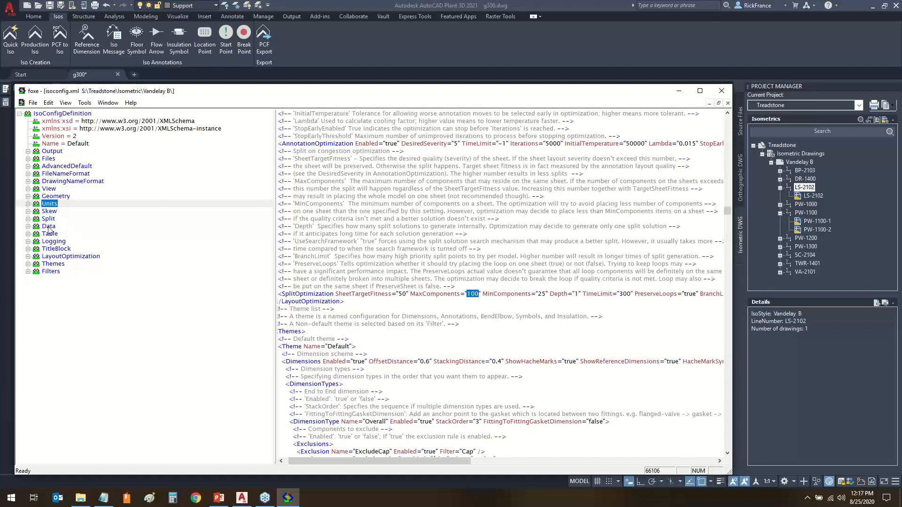
{"action": "left_click", "coordinate": [48, 227]}
{"action": "left_click", "coordinate": [54, 264]}
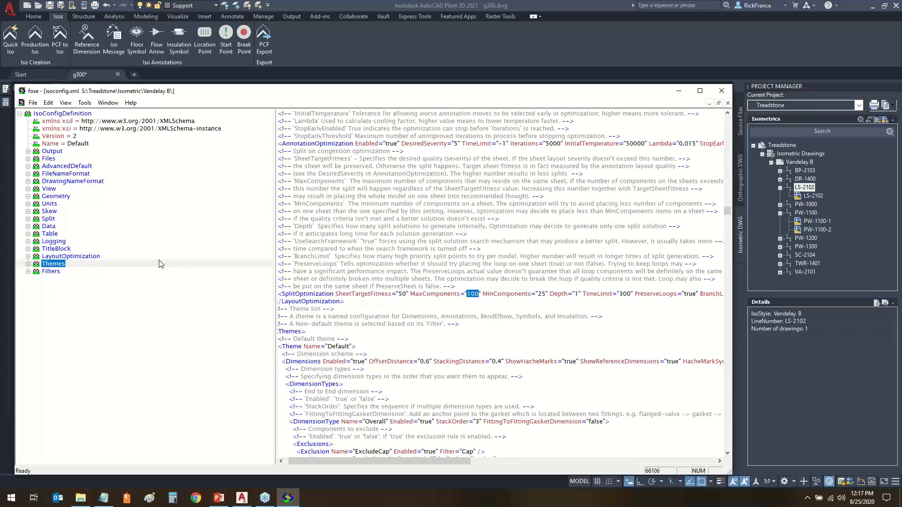
{"action": "left_click", "coordinate": [73, 174]}
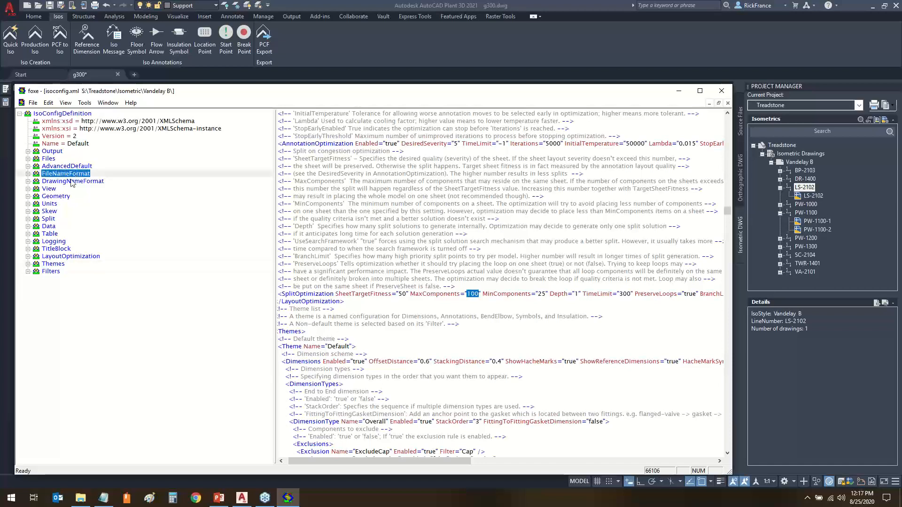
{"action": "left_click", "coordinate": [72, 182]}
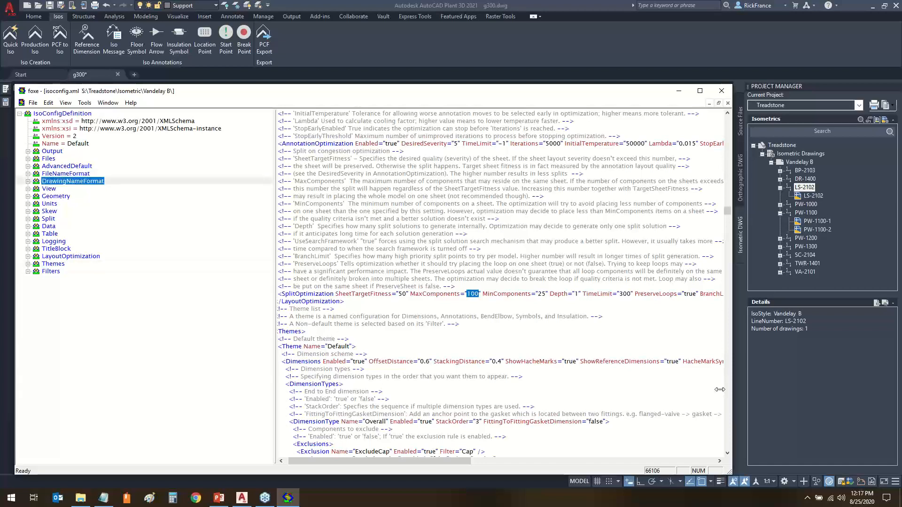
Return to Plant 3D and review the isometric drawing entries for lines LS-2102, PW-1100 and SC-2104 in the Treadstone project.
{"action": "left_click", "coordinate": [798, 423]}
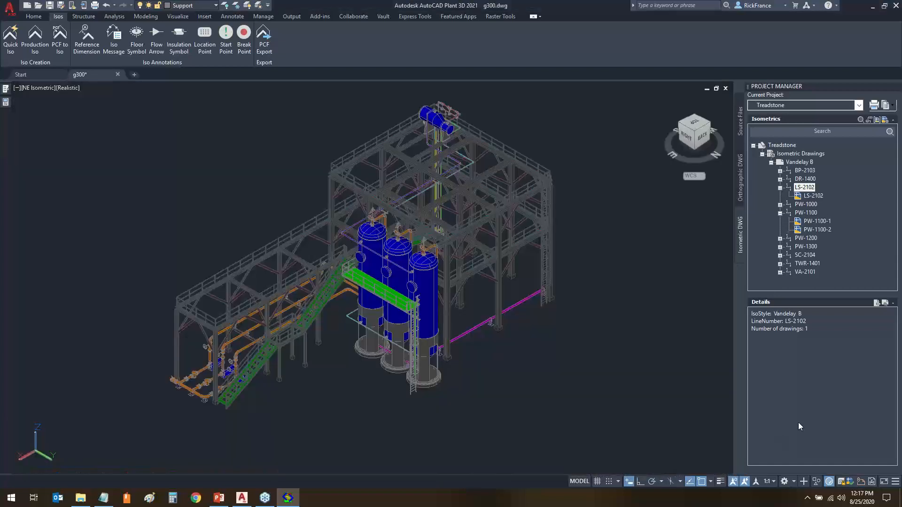
{"action": "left_click", "coordinate": [812, 196]}
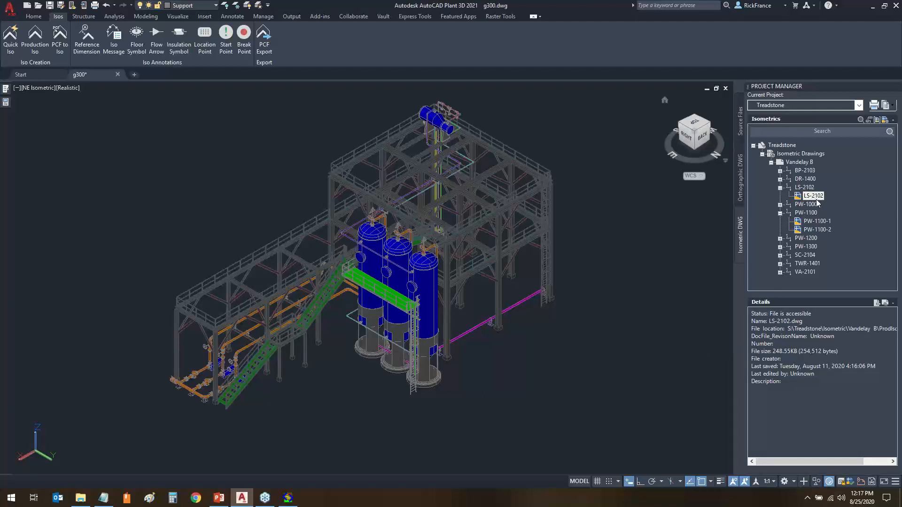
{"action": "left_click", "coordinate": [822, 222]}
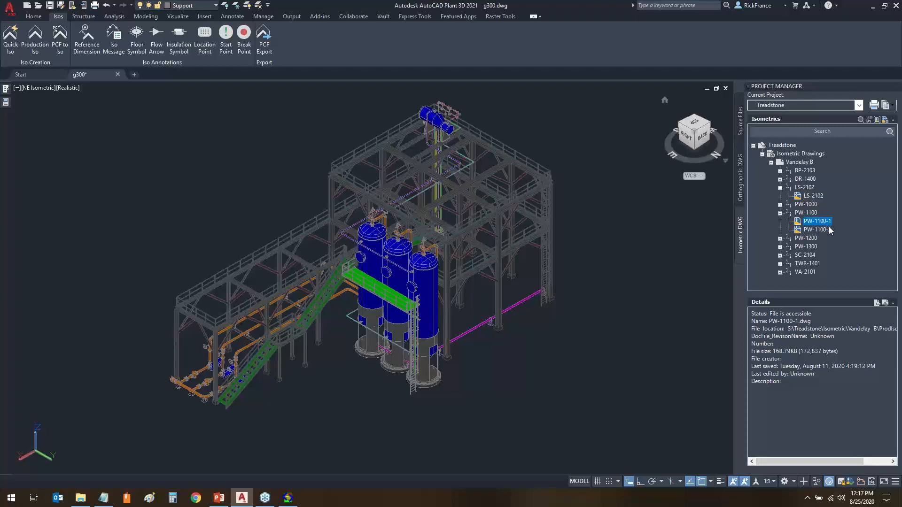
{"action": "left_click", "coordinate": [779, 256]}
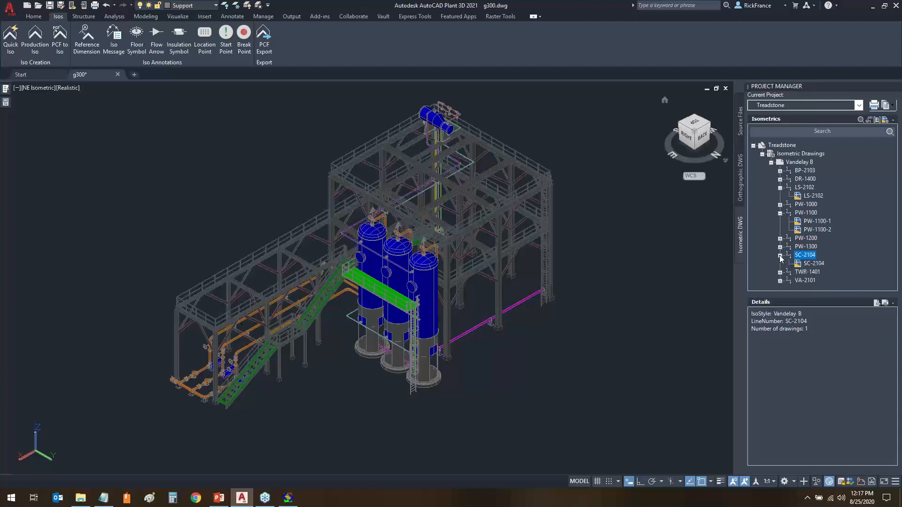
{"action": "left_click", "coordinate": [779, 256]}
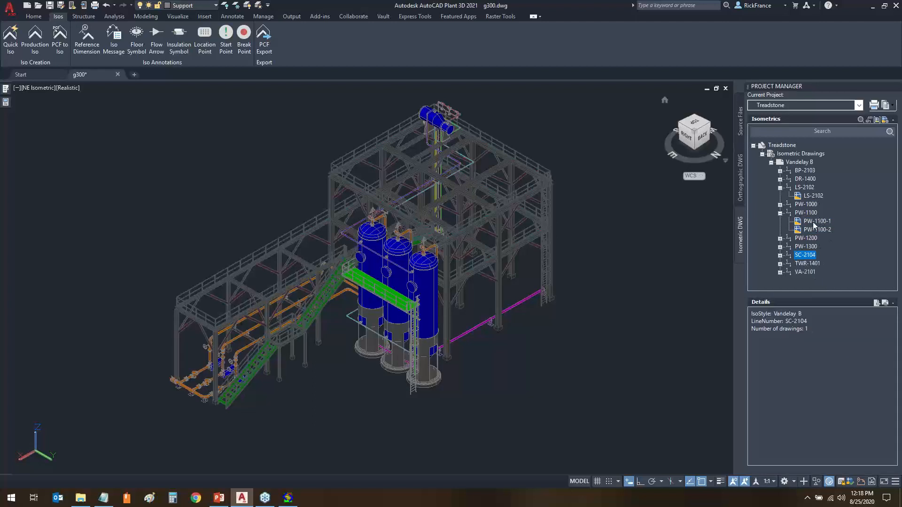
{"action": "left_click", "coordinate": [814, 222]}
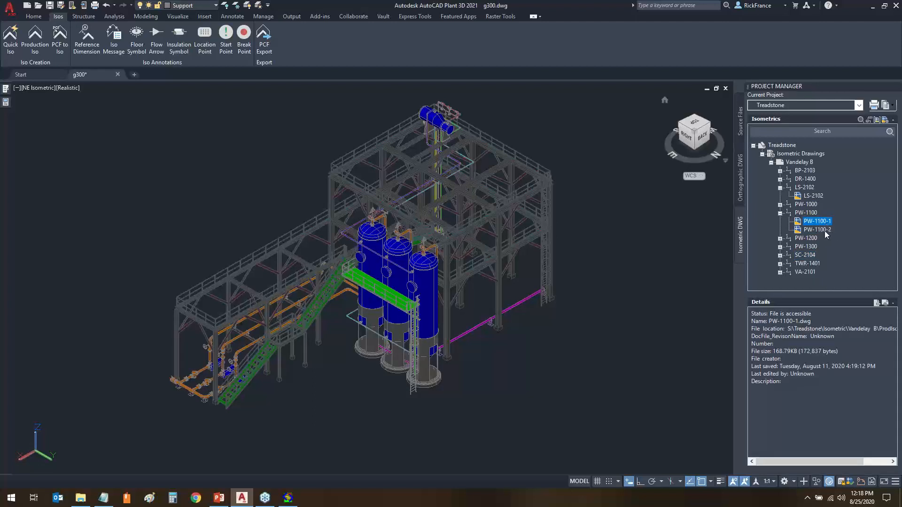
{"action": "left_click", "coordinate": [825, 231]}
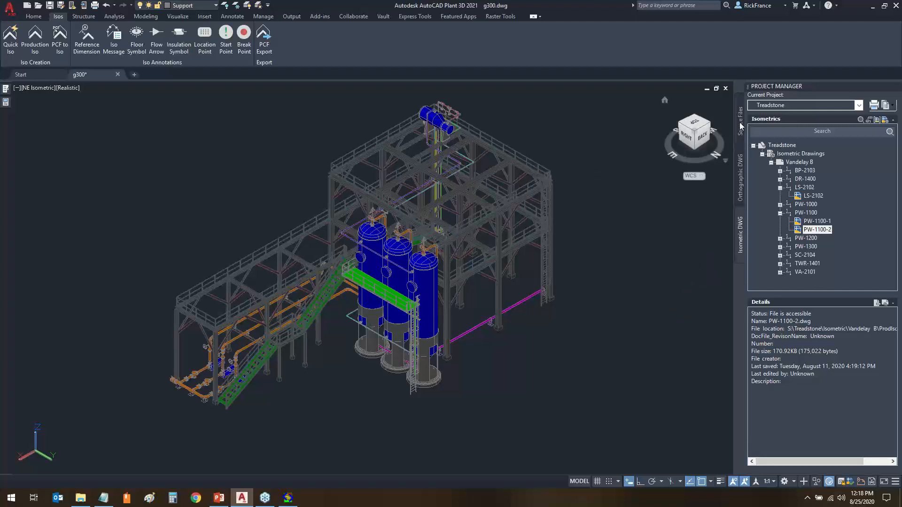
Compare how the project's source P&ID drawings and orthographic drawings are named, checking the details of i312-001.
{"action": "left_click", "coordinate": [740, 123]}
{"action": "double_click", "coordinate": [795, 154]}
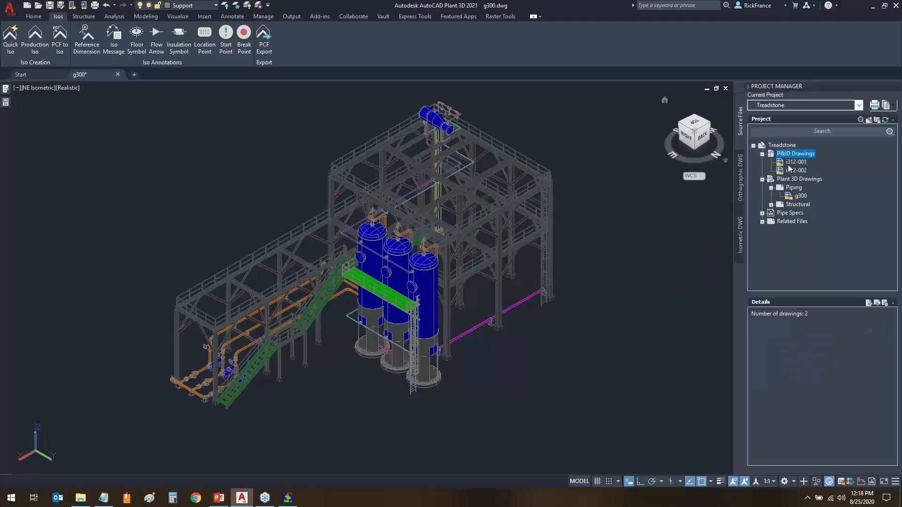
{"action": "left_click", "coordinate": [788, 163]}
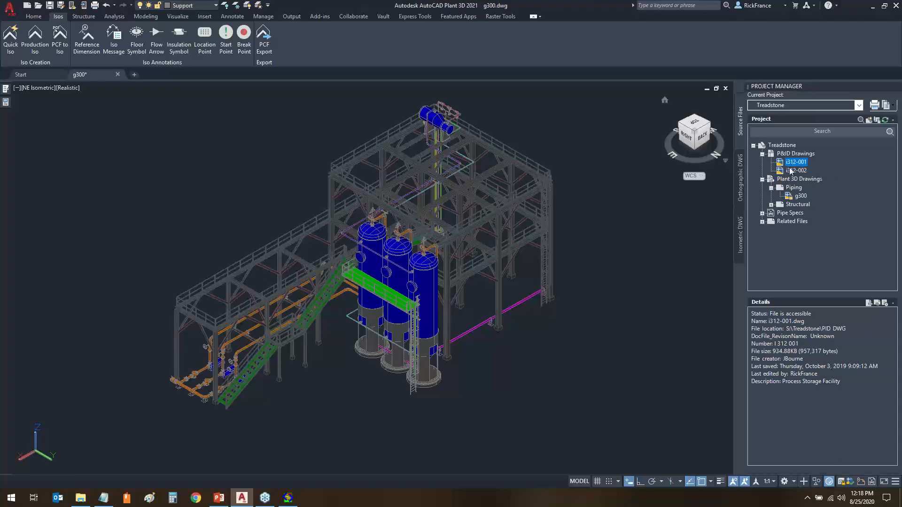
{"action": "left_click", "coordinate": [762, 153]}
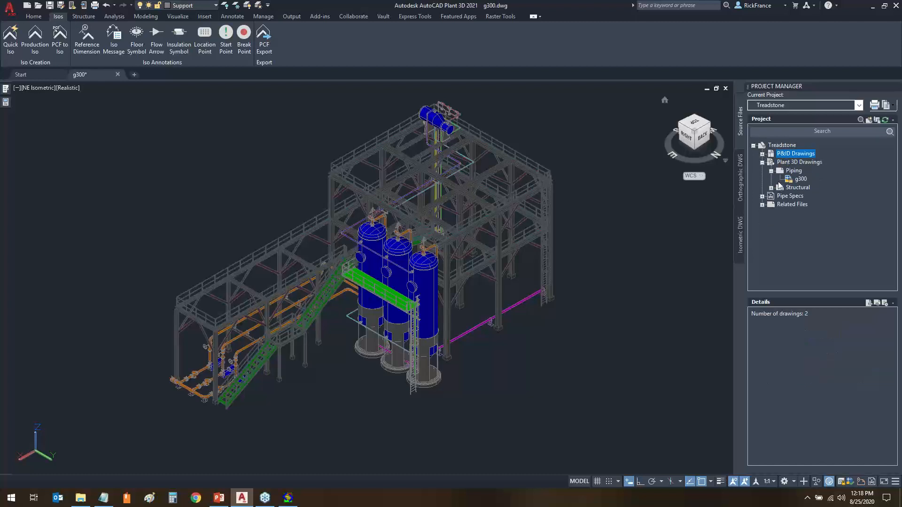
{"action": "left_click", "coordinate": [741, 184]}
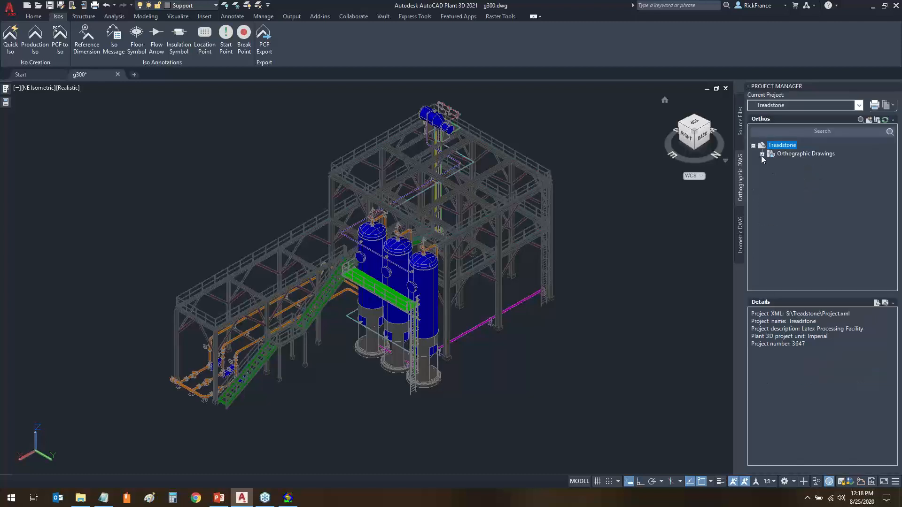
{"action": "left_click", "coordinate": [762, 153]}
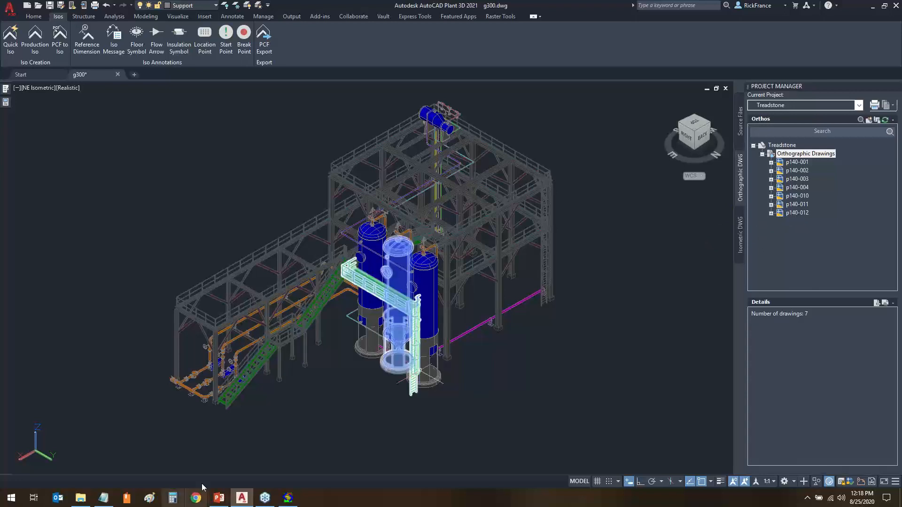
Go back to the isometric drawings, open LS-2102, and compare its title block with the naming scheme in Notepad's DwgNums.txt.
{"action": "left_click", "coordinate": [740, 234]}
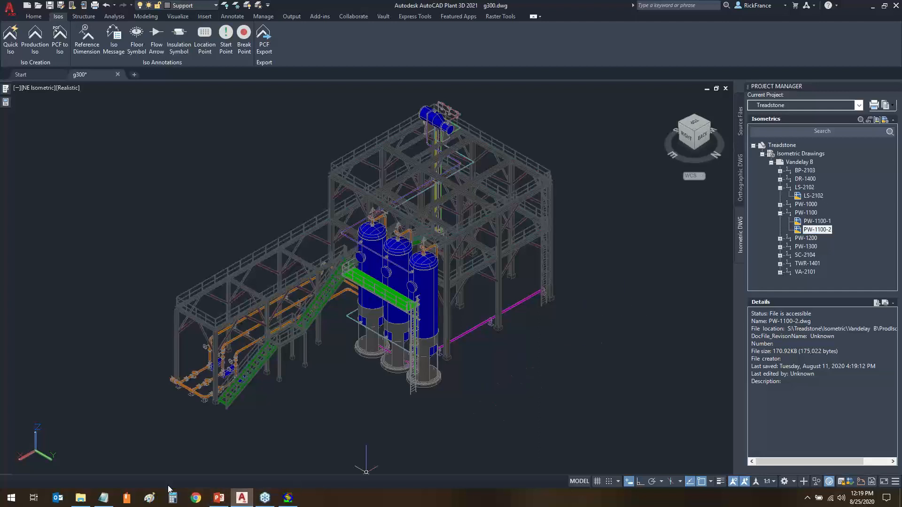
{"action": "left_click", "coordinate": [100, 504]}
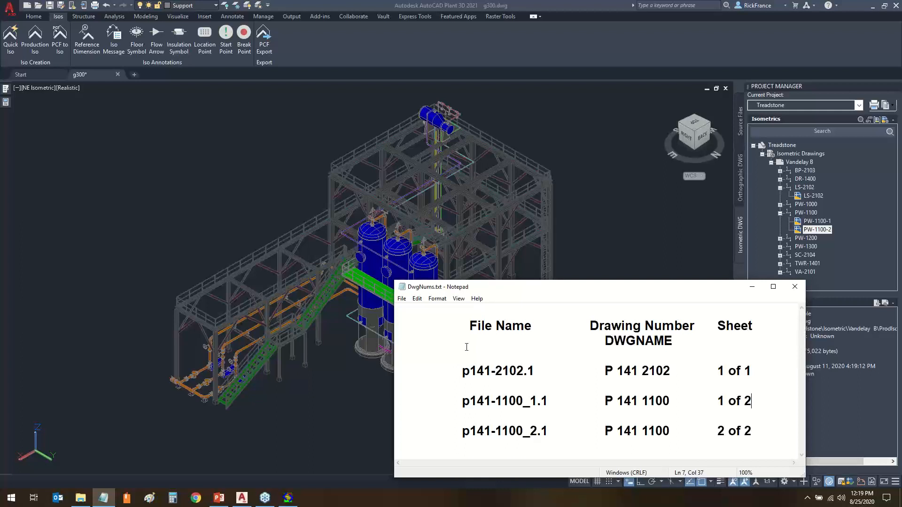
{"action": "double_click", "coordinate": [812, 197]}
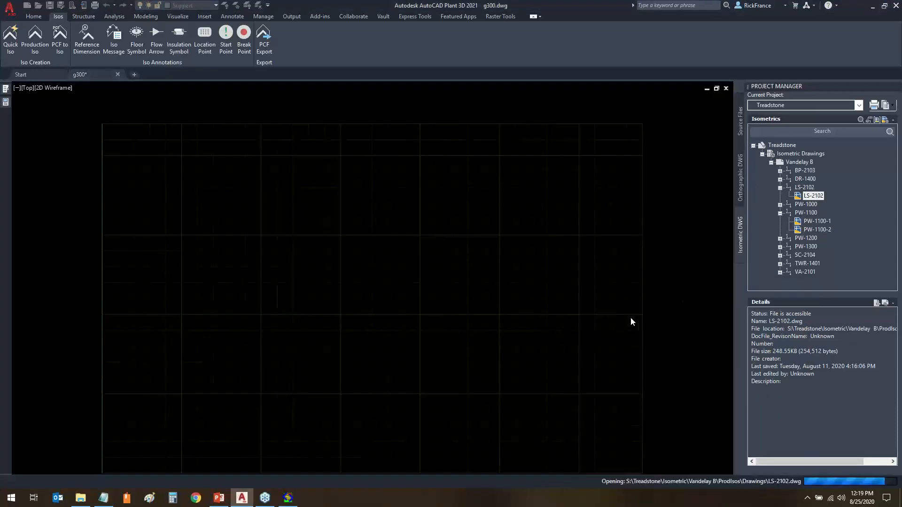
{"action": "scroll", "coordinate": [611, 448], "scroll_direction": "up", "scroll_amount": 8}
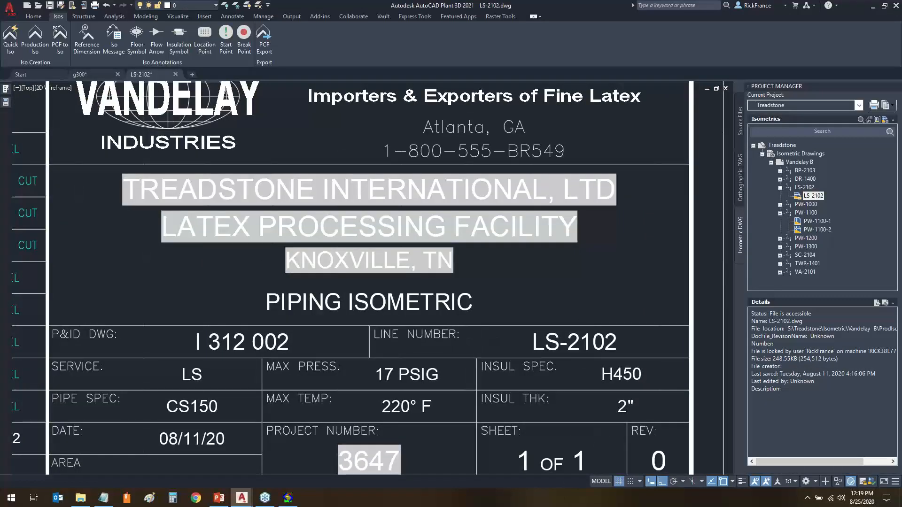
{"action": "scroll", "coordinate": [474, 336], "scroll_direction": "down", "scroll_amount": 2}
{"action": "middle_click_drag", "start_coordinate": [474, 335], "coordinate": [469, 296]}
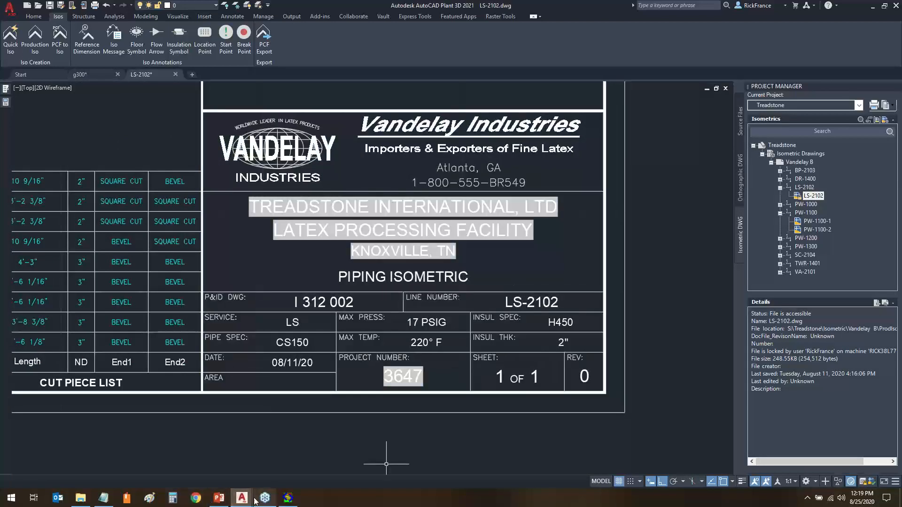
{"action": "left_click", "coordinate": [103, 500]}
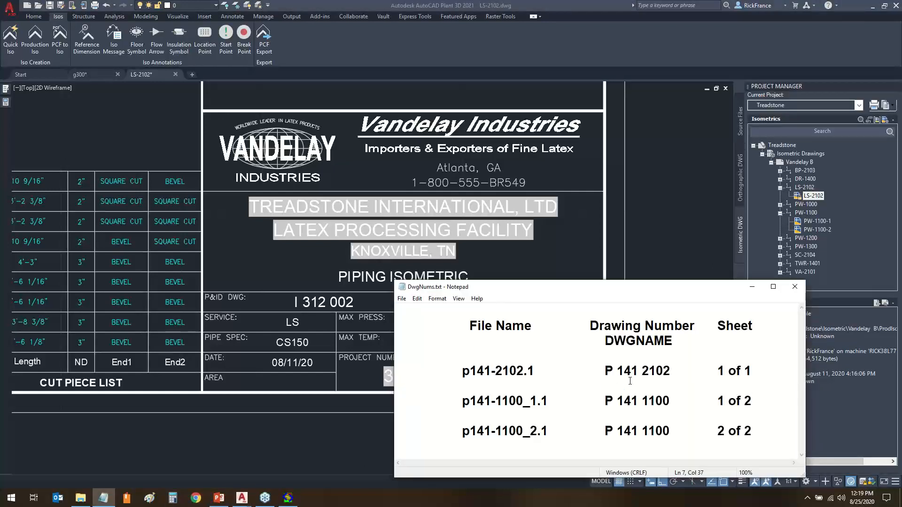
Open the P&ID drawing i312-001, examine the drawing number in its title block, and close the drawing without saving.
{"action": "left_click", "coordinate": [743, 133]}
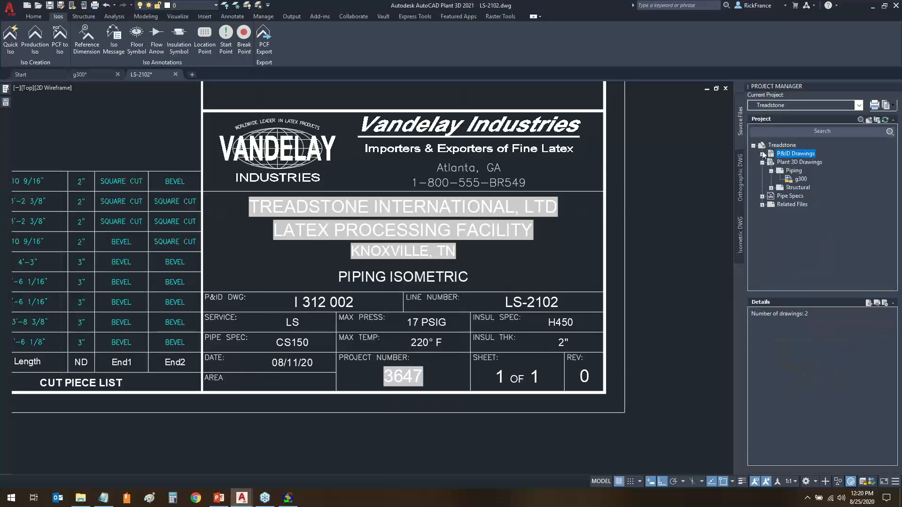
{"action": "left_click", "coordinate": [762, 154]}
{"action": "left_click", "coordinate": [797, 163]}
{"action": "double_click", "coordinate": [797, 163]}
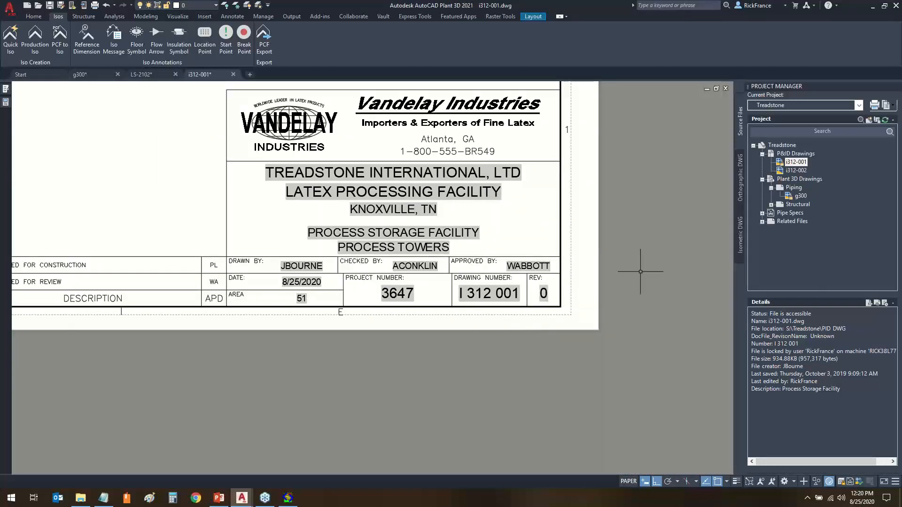
{"action": "left_click", "coordinate": [234, 74]}
{"action": "left_click", "coordinate": [475, 271]}
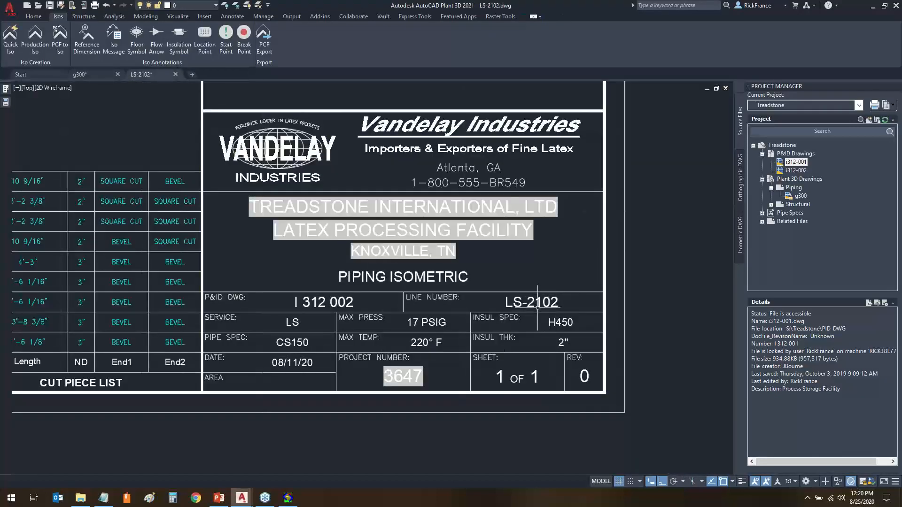
Bring DwgNums.txt up in Notepad over the LS-2102 title block, reposition its window to compare both, and return to the drawing.
{"action": "left_click", "coordinate": [289, 502]}
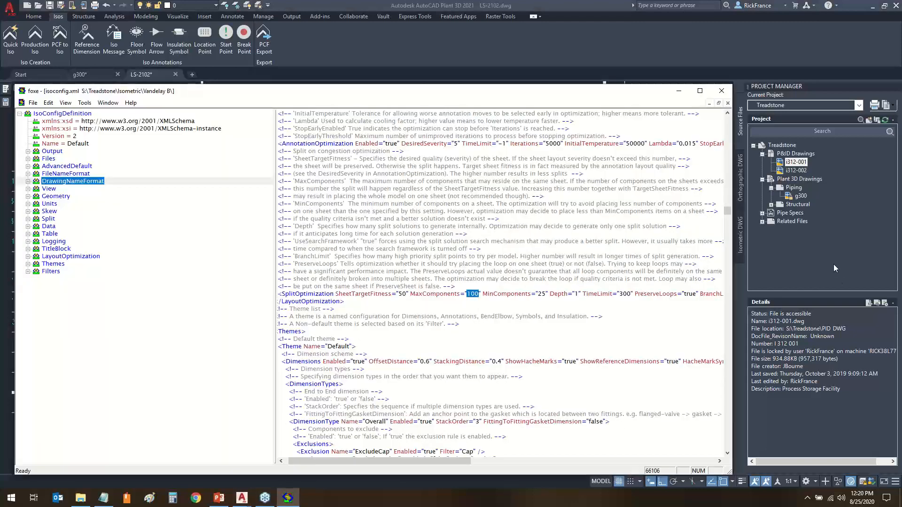
{"action": "left_click", "coordinate": [834, 264]}
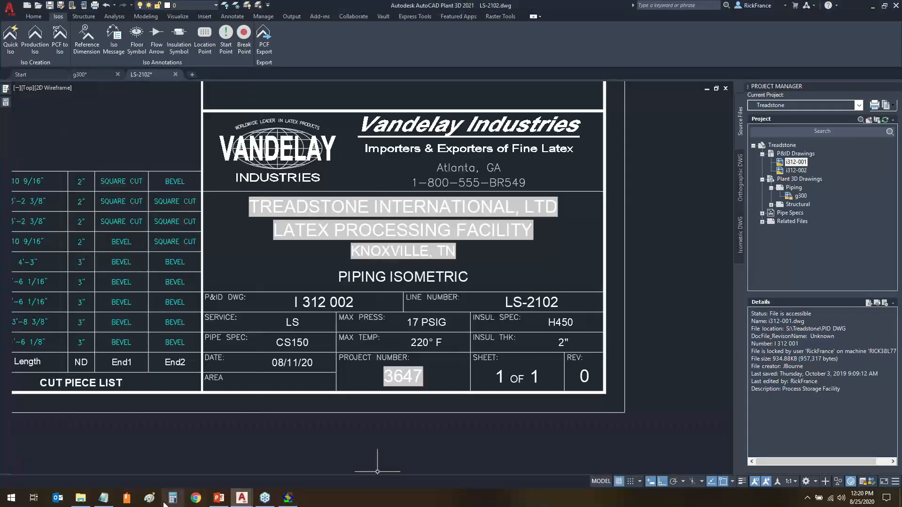
{"action": "left_click", "coordinate": [107, 499]}
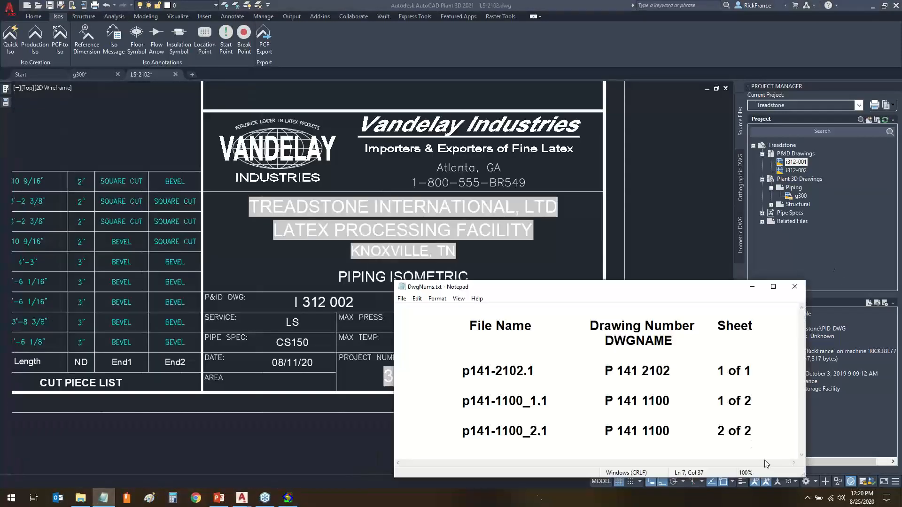
{"action": "left_click_drag", "start_coordinate": [680, 286], "coordinate": [574, 135]}
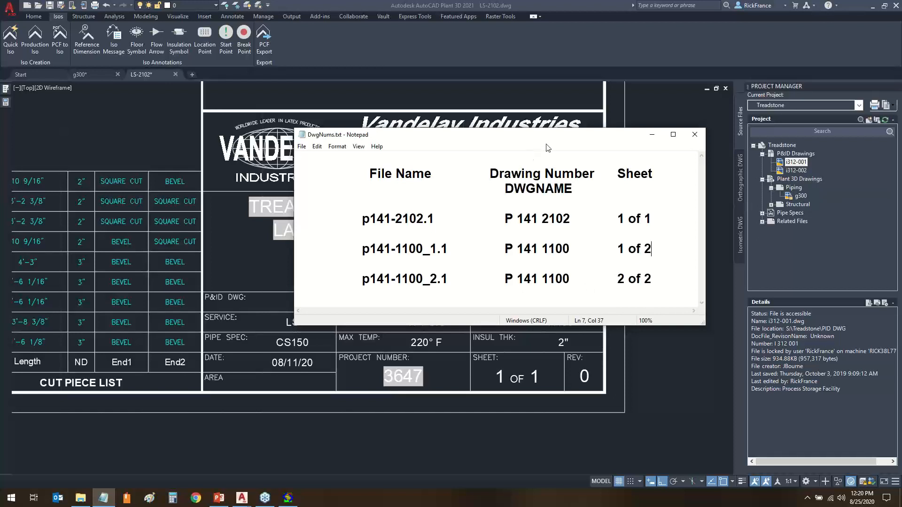
{"action": "left_click_drag", "start_coordinate": [549, 136], "coordinate": [581, 222]}
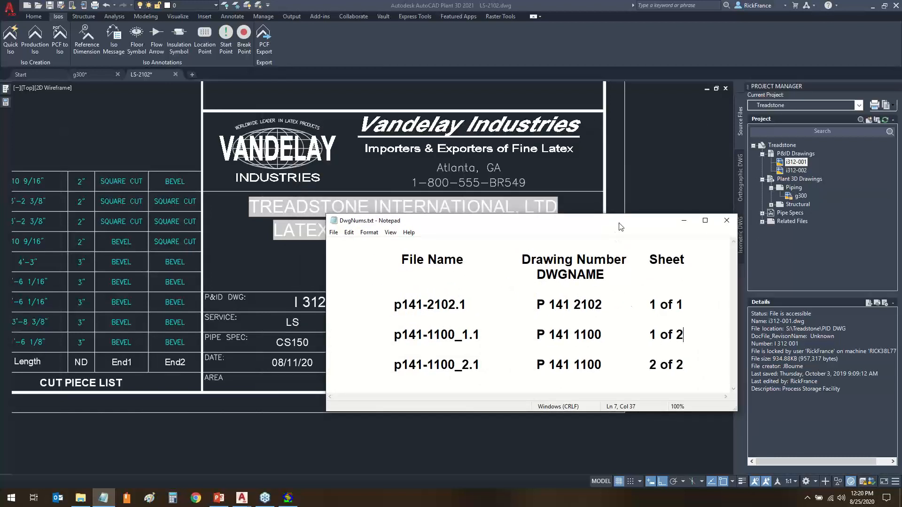
{"action": "left_click_drag", "start_coordinate": [619, 227], "coordinate": [691, 284]}
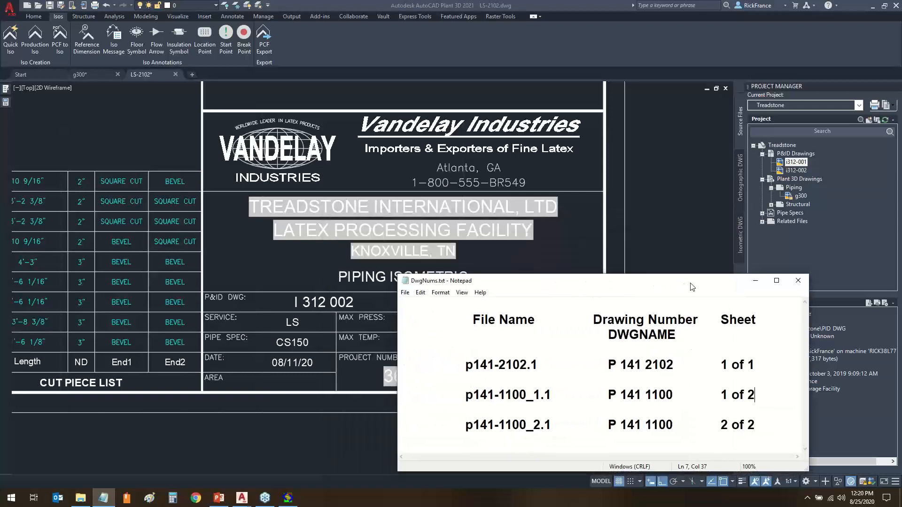
{"action": "left_click", "coordinate": [646, 244]}
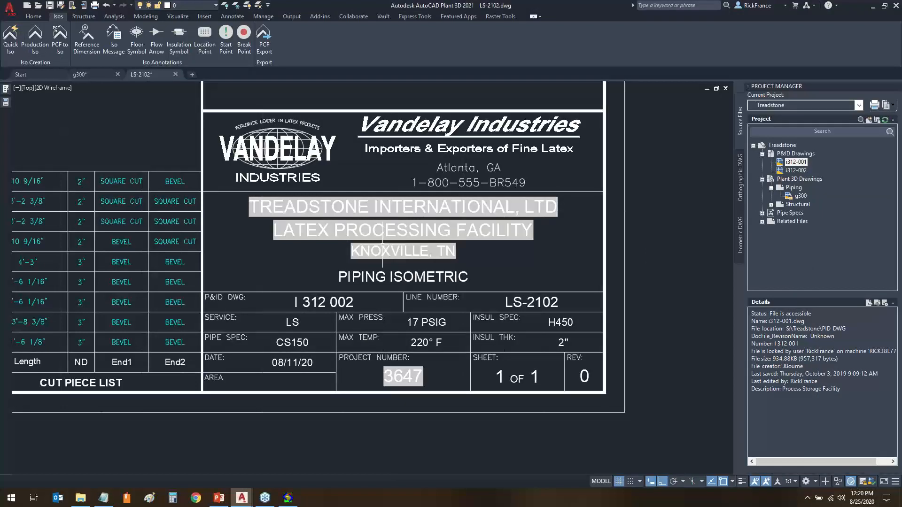
Close the LS-2102 isometric without saving, then review the file names and sheet numbering in DwgNums.txt in Notepad.
{"action": "left_click", "coordinate": [175, 75]}
{"action": "left_click", "coordinate": [469, 268]}
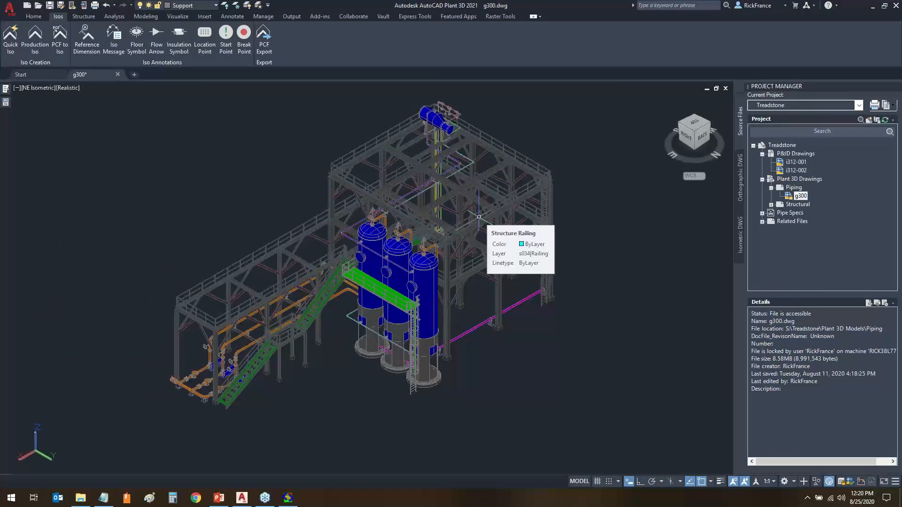
{"action": "left_click", "coordinate": [106, 498]}
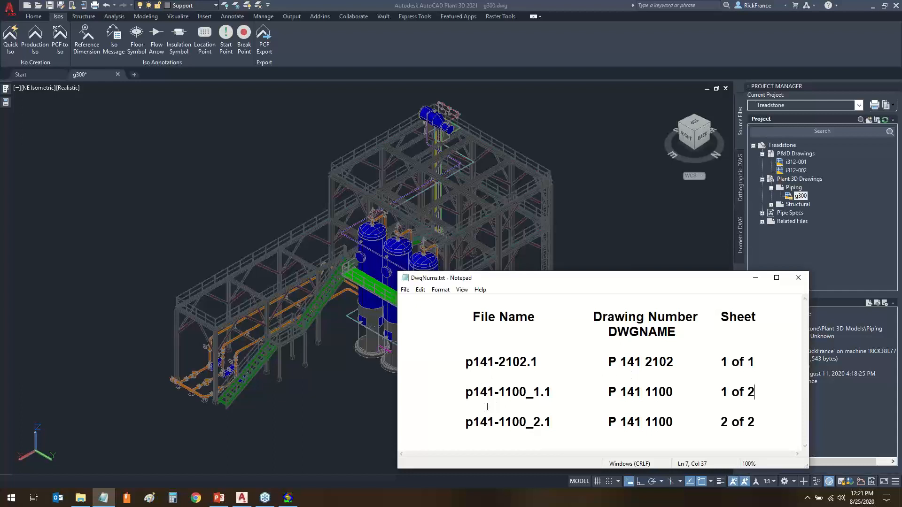
{"action": "left_click", "coordinate": [334, 413]}
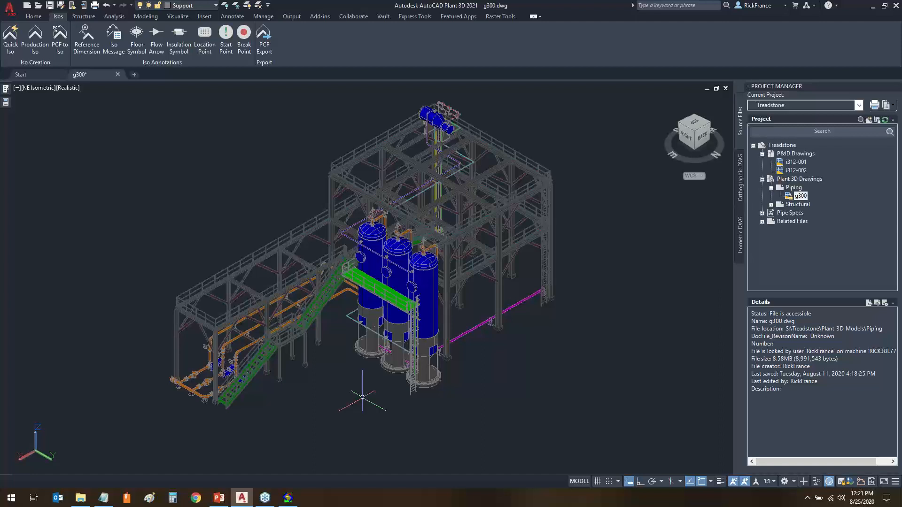
Reopen the LS-2102 isometric drawing and examine the line number, sheet and revision fields of its title block.
{"action": "type", "text": "calc"}
{"action": "left_click", "coordinate": [739, 230]}
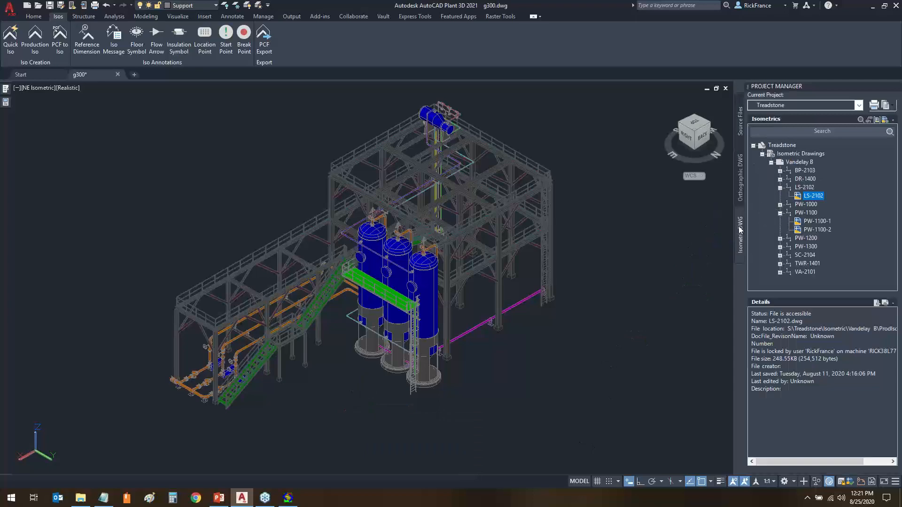
{"action": "double_click", "coordinate": [807, 196]}
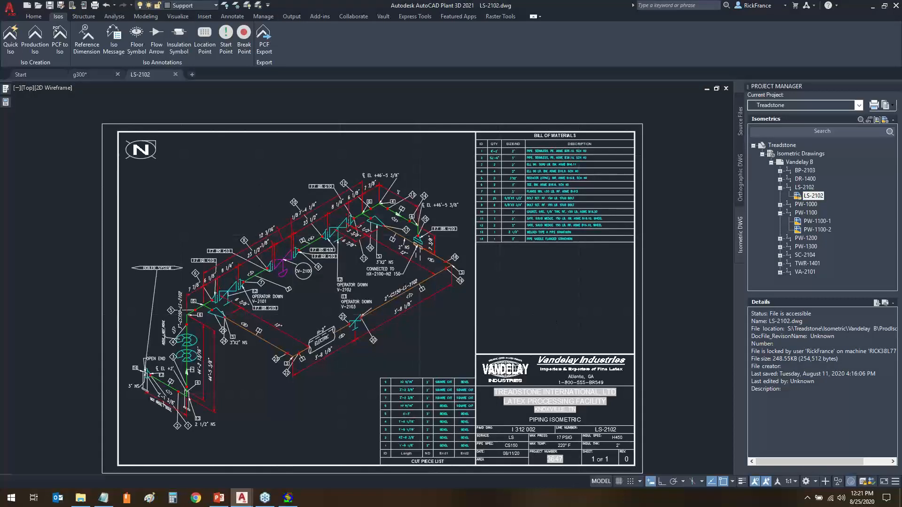
{"action": "scroll", "coordinate": [544, 428], "scroll_direction": "up", "scroll_amount": 8}
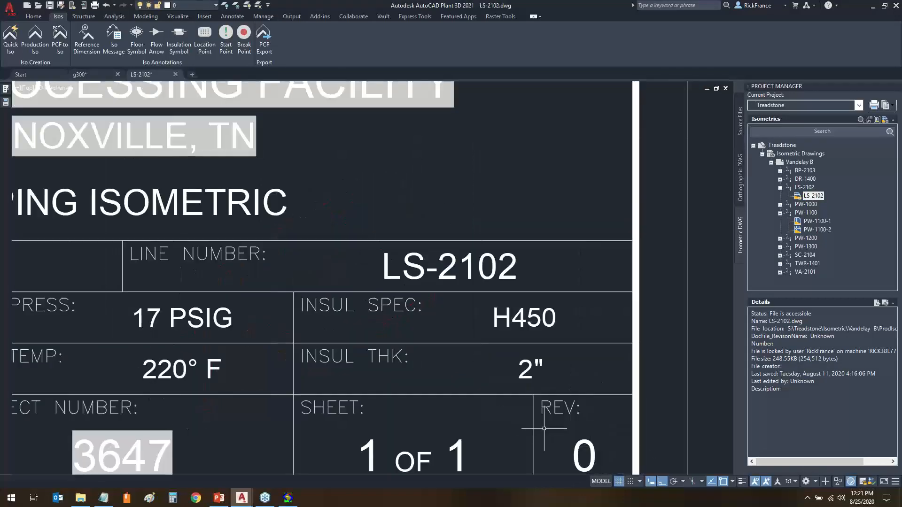
{"action": "middle_click_drag", "start_coordinate": [544, 428], "coordinate": [566, 396]}
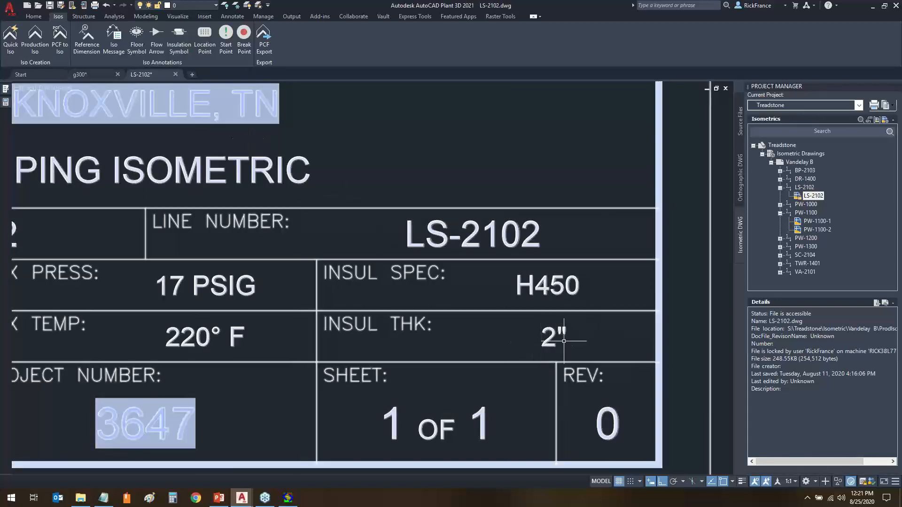
Close the LS-2102 isometric without saving, then examine the insulation thickness field in PW-1100-1's title block and discard that drawing's changes.
{"action": "left_click", "coordinate": [175, 74]}
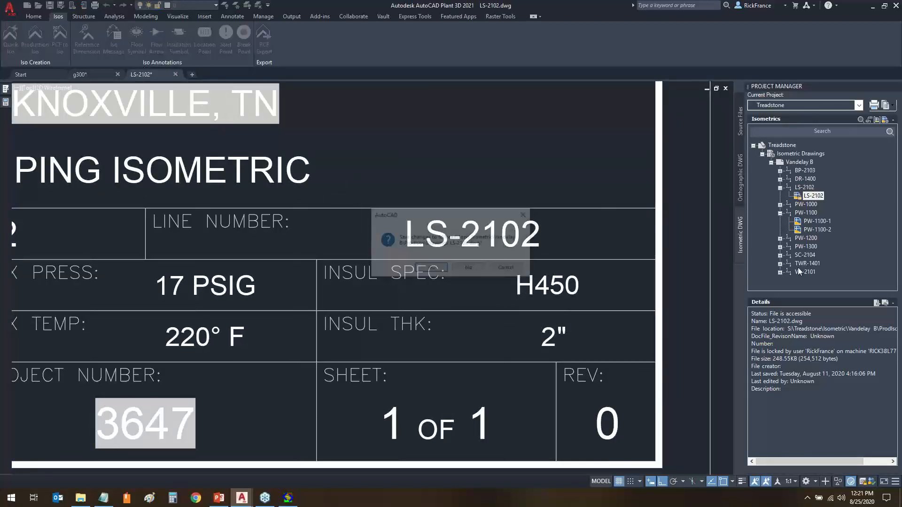
{"action": "left_click", "coordinate": [469, 271]}
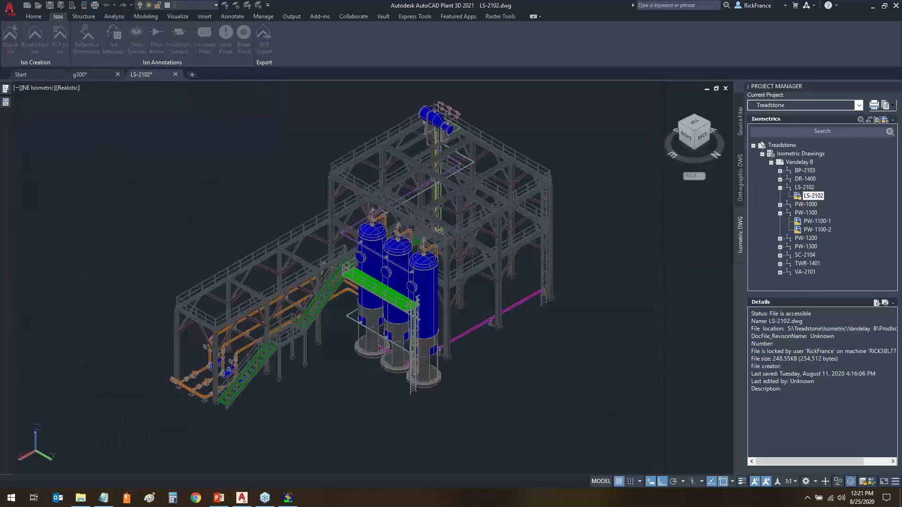
{"action": "left_click", "coordinate": [823, 222]}
{"action": "double_click", "coordinate": [825, 224]}
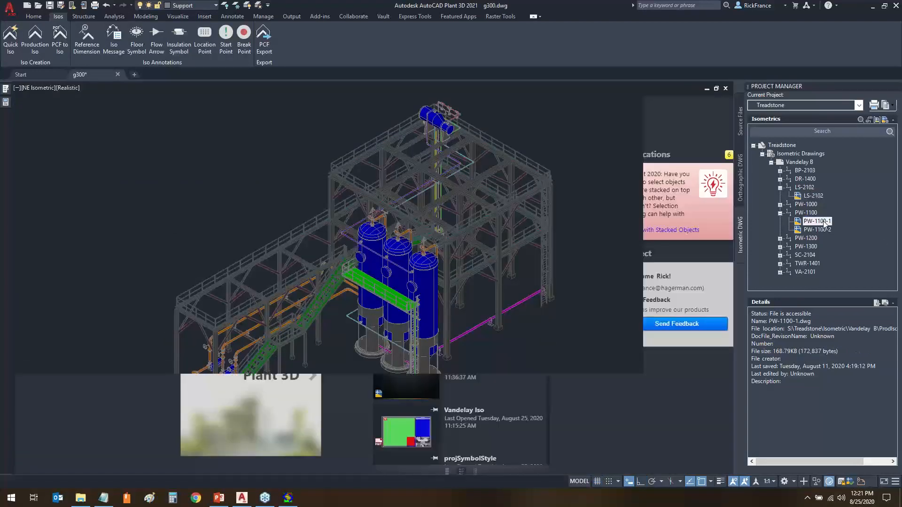
{"action": "scroll", "coordinate": [606, 338], "scroll_direction": "up", "scroll_amount": 5}
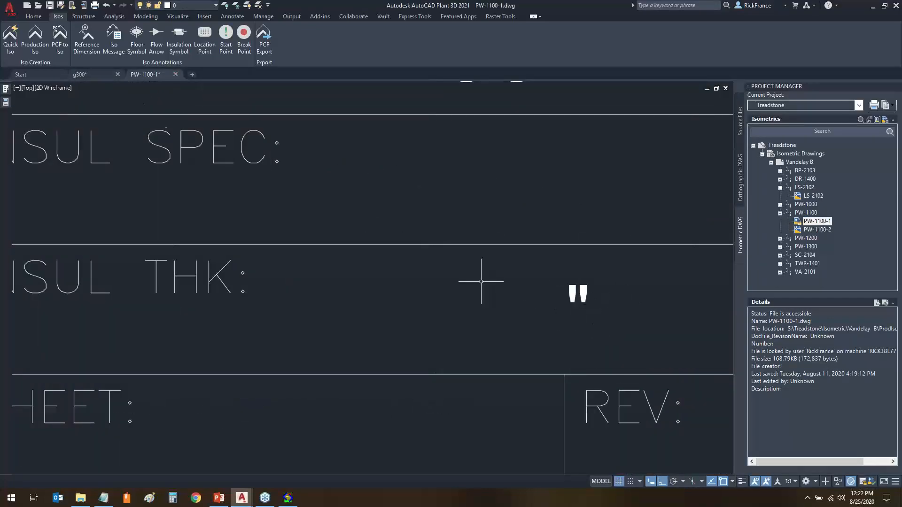
{"action": "left_click", "coordinate": [175, 75]}
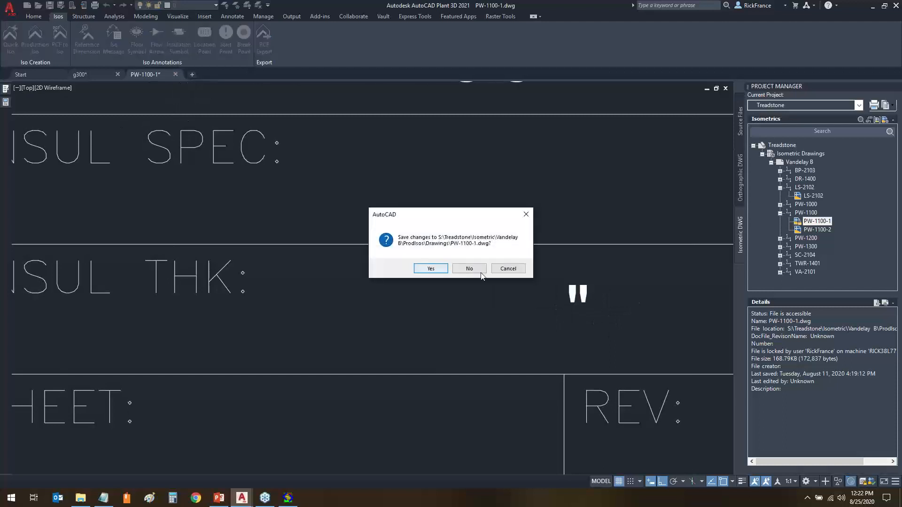
{"action": "left_click", "coordinate": [469, 268]}
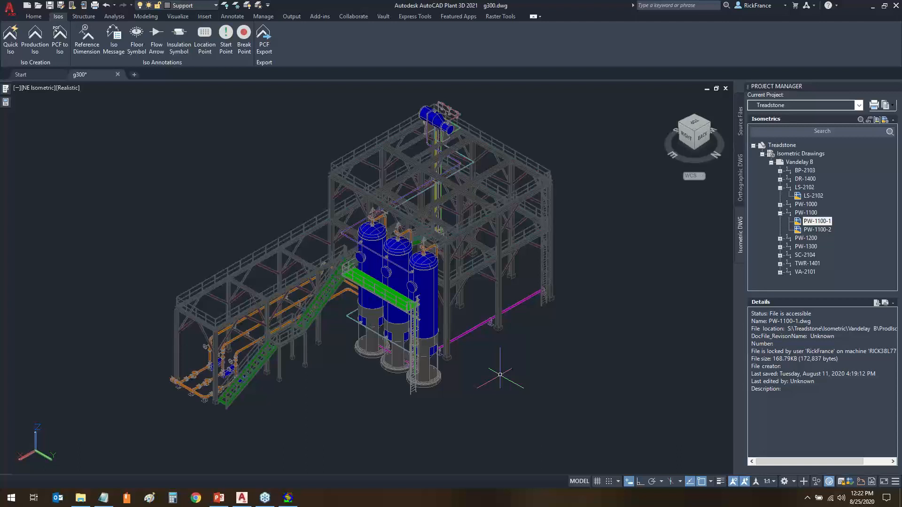
Open the Calculated Properties Manager and examine the PipeLineNumber expression of the piping class PipeRunComponent.
{"action": "type", "text": "CALCULATOR"}
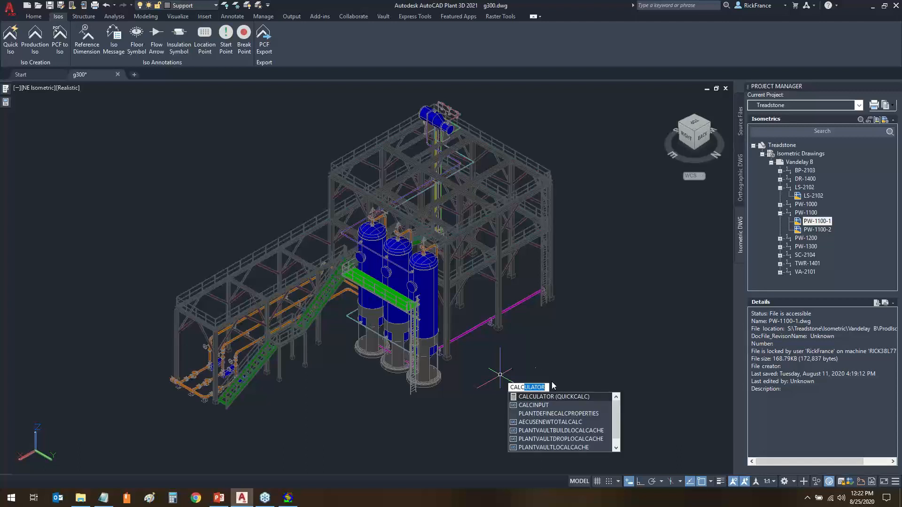
{"action": "left_click", "coordinate": [559, 414]}
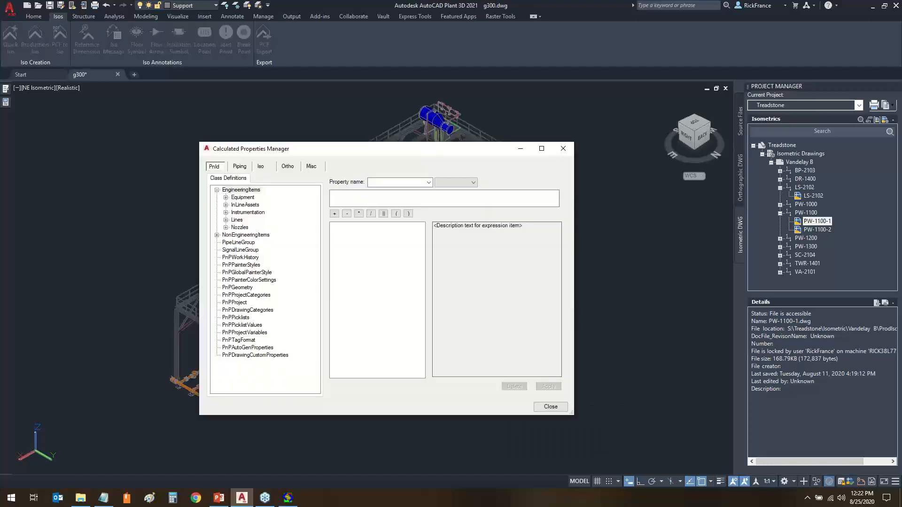
{"action": "left_click", "coordinate": [240, 167]}
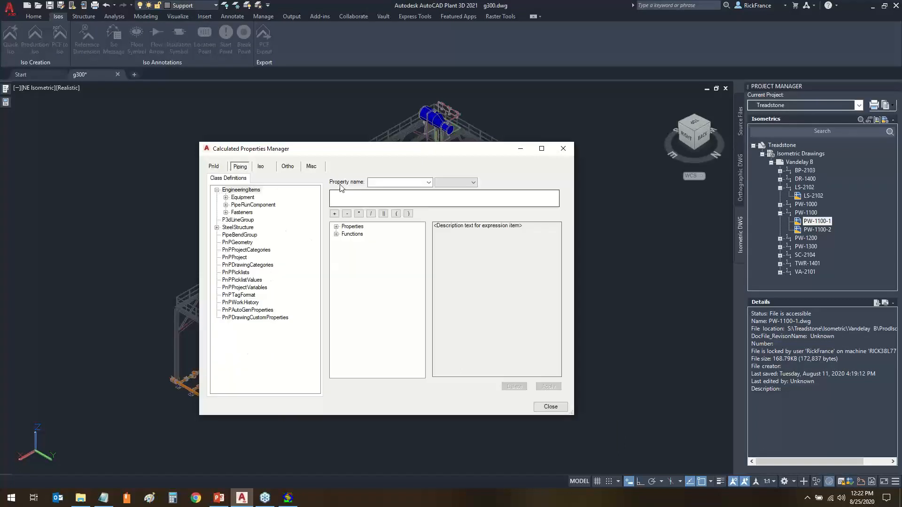
{"action": "left_click", "coordinate": [251, 205]}
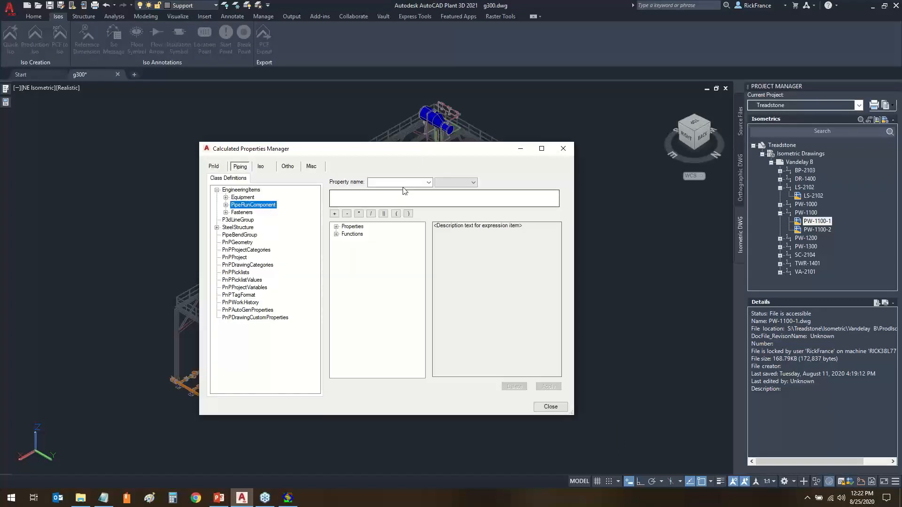
{"action": "left_click", "coordinate": [428, 184]}
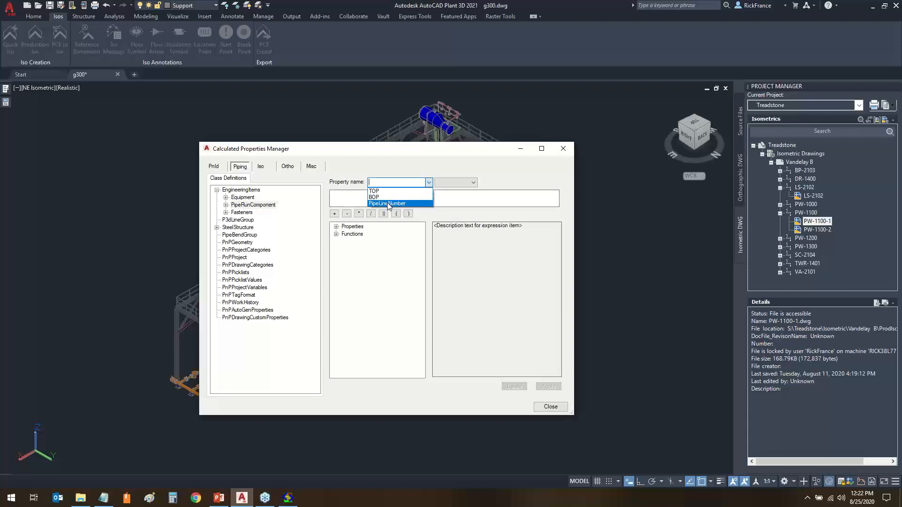
{"action": "left_click", "coordinate": [388, 203]}
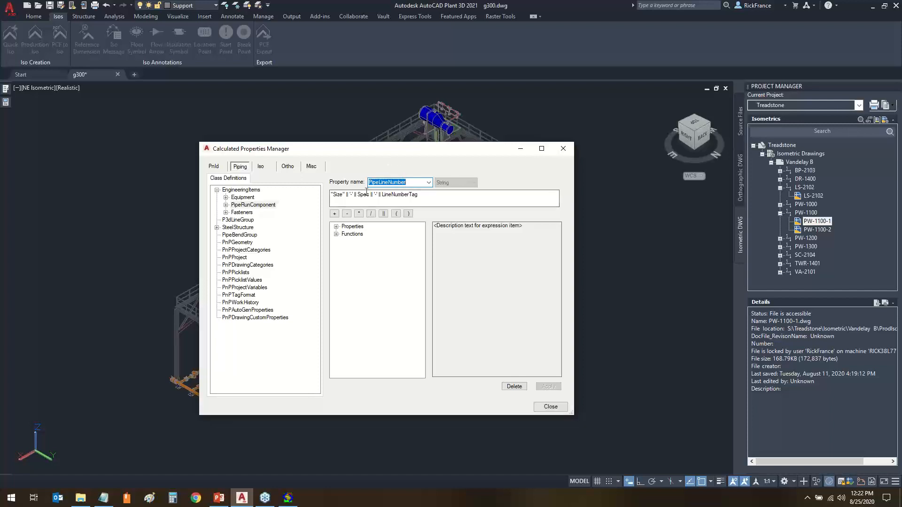
Add a calculated string property IsoFile to the P3dLineGroup class with the expression 'p141', following the file name prefix in DwgNums.txt.
{"action": "left_click", "coordinate": [237, 220]}
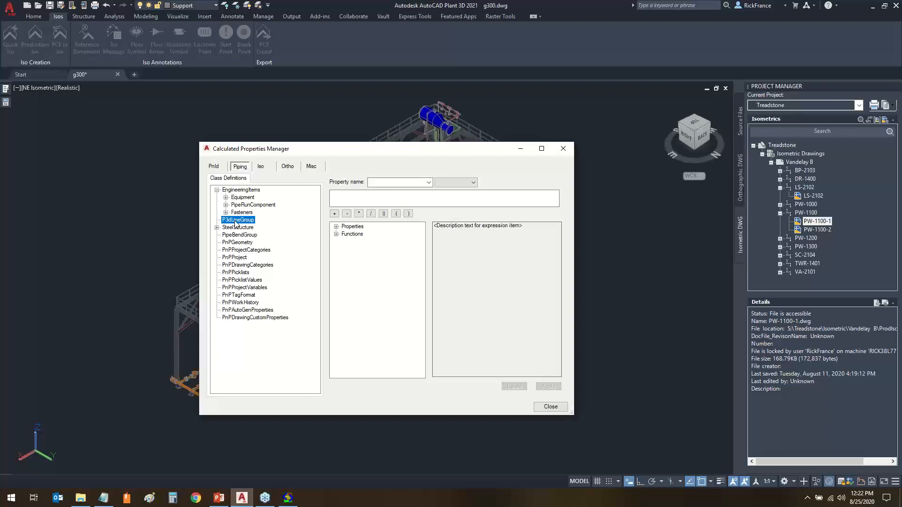
{"action": "left_click", "coordinate": [372, 183]}
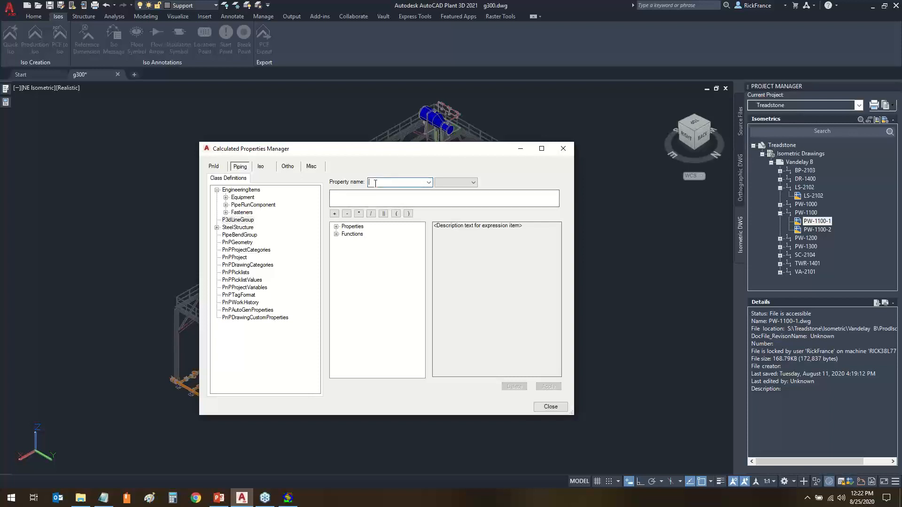
{"action": "left_click", "coordinate": [104, 500]}
{"action": "left_click_drag", "start_coordinate": [464, 362], "coordinate": [494, 362]}
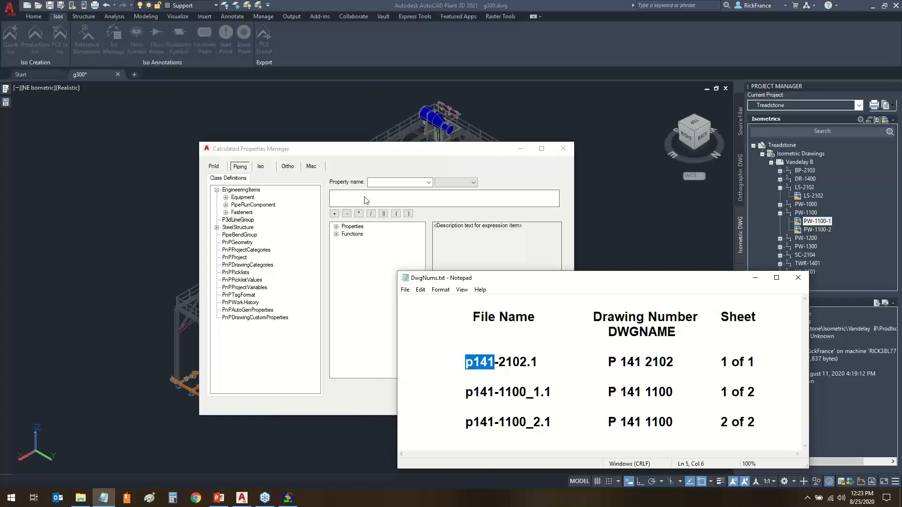
{"action": "left_click", "coordinate": [400, 183]}
{"action": "type", "text": "Is"}
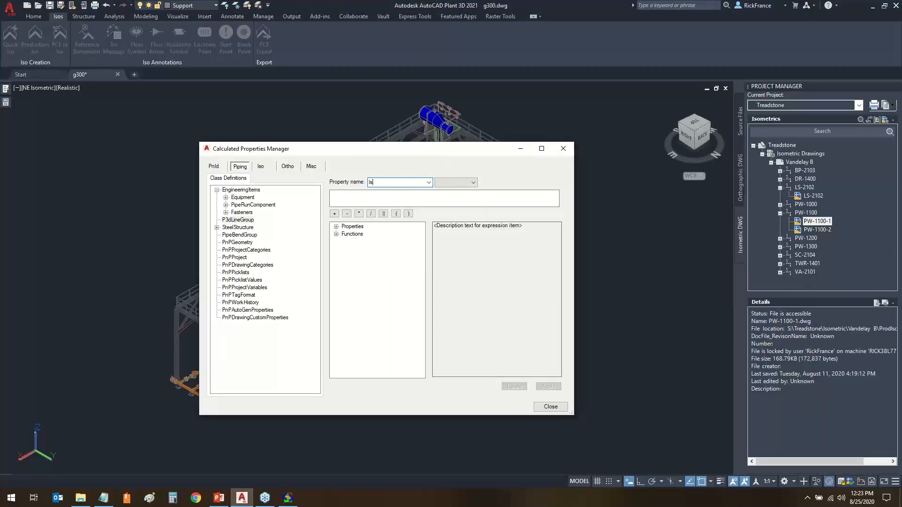
{"action": "type", "text": "oFile"}
{"action": "left_click", "coordinate": [372, 200]}
{"action": "type", "text": "'p"}
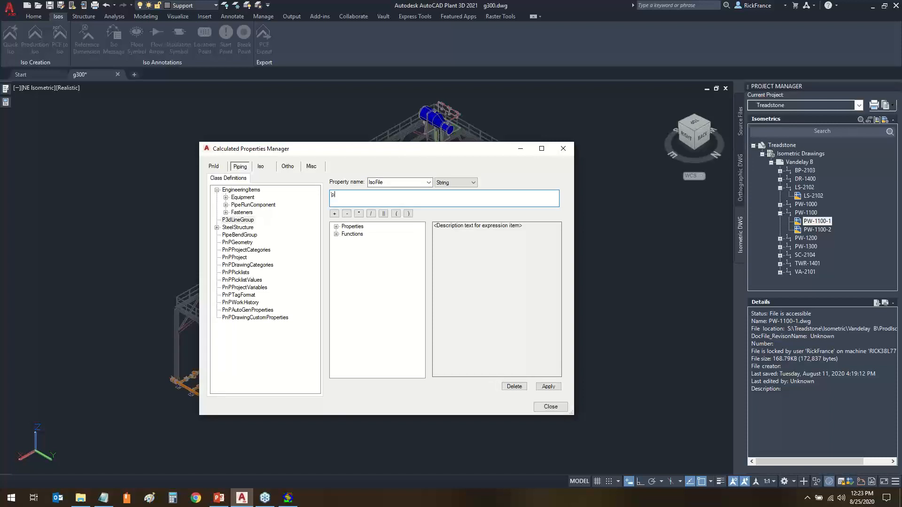
{"action": "type", "text": "141'"}
{"action": "left_click", "coordinate": [548, 386]}
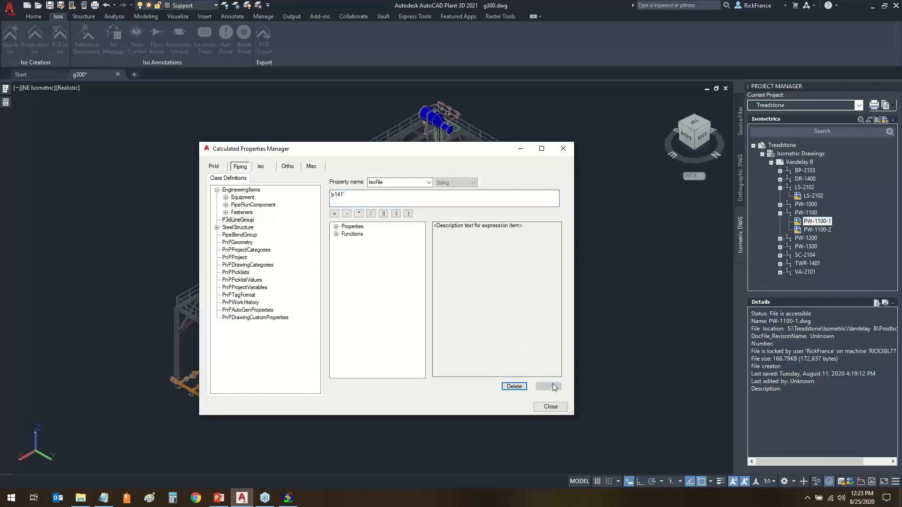
Add a calculated string property IsoDwg to P3dLineGroup with the expression 'P 141', following the drawing number prefix in DwgNums.txt.
{"action": "left_click", "coordinate": [415, 185]}
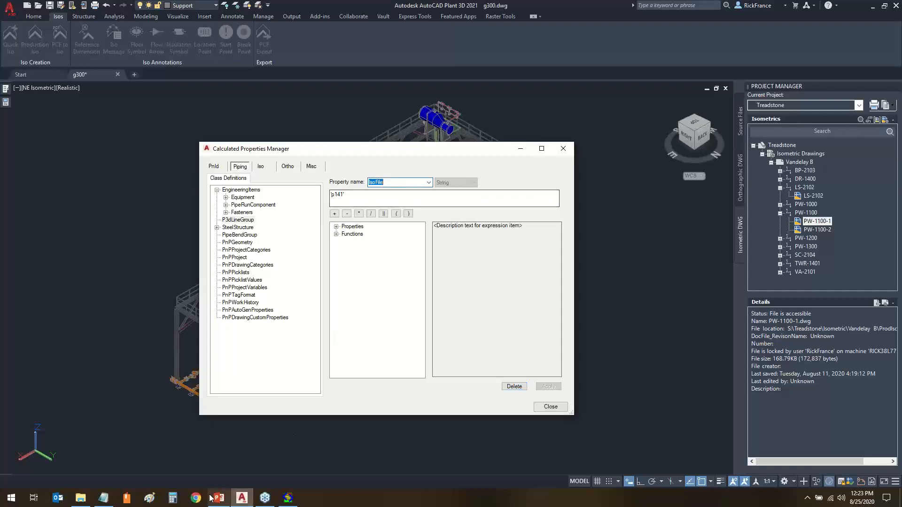
{"action": "left_click", "coordinate": [103, 498]}
{"action": "left_click_drag", "start_coordinate": [608, 362], "coordinate": [642, 361]}
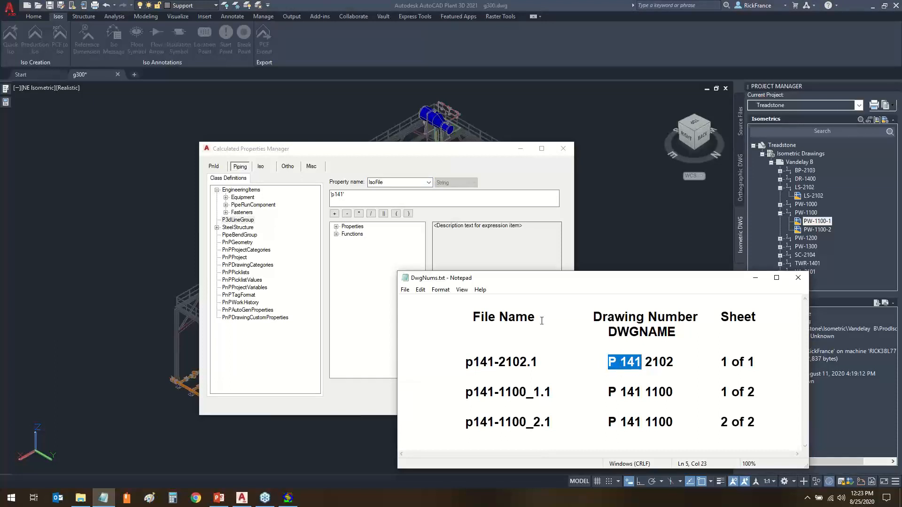
{"action": "left_click", "coordinate": [390, 196]}
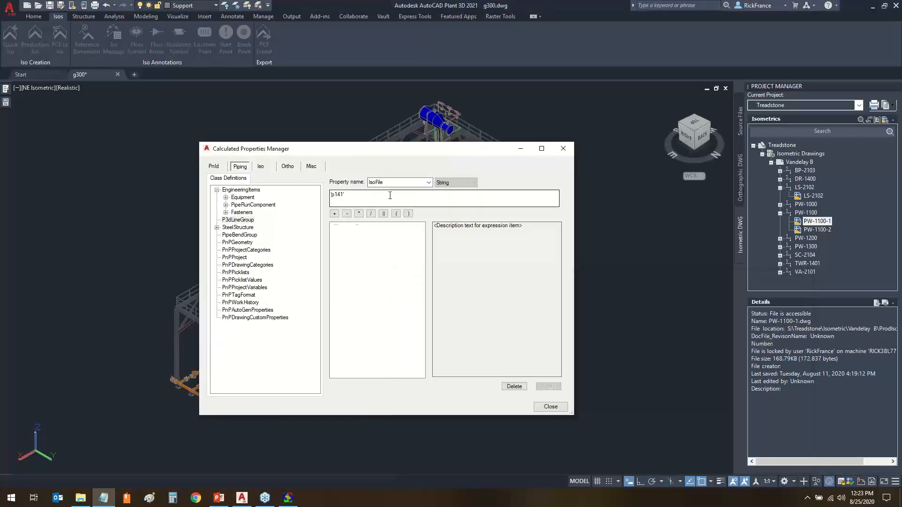
{"action": "double_click", "coordinate": [400, 183]}
{"action": "type", "text": "Iso"}
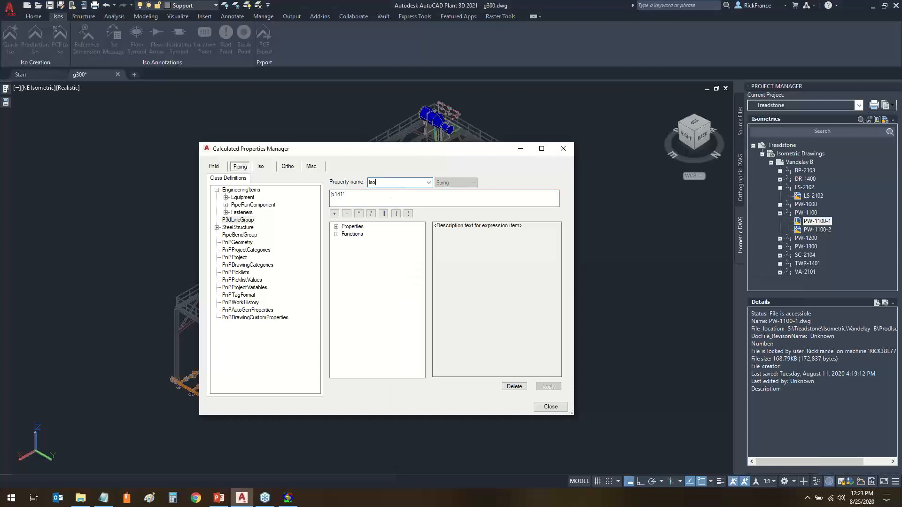
{"action": "type", "text": "Dwg"}
{"action": "left_click", "coordinate": [405, 201]}
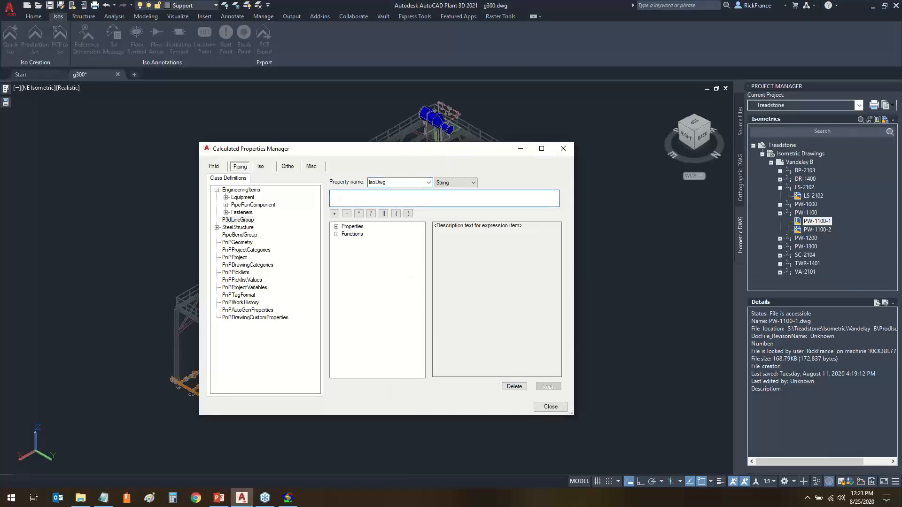
{"action": "type", "text": "'P 141"}
{"action": "left_click", "coordinate": [548, 386]}
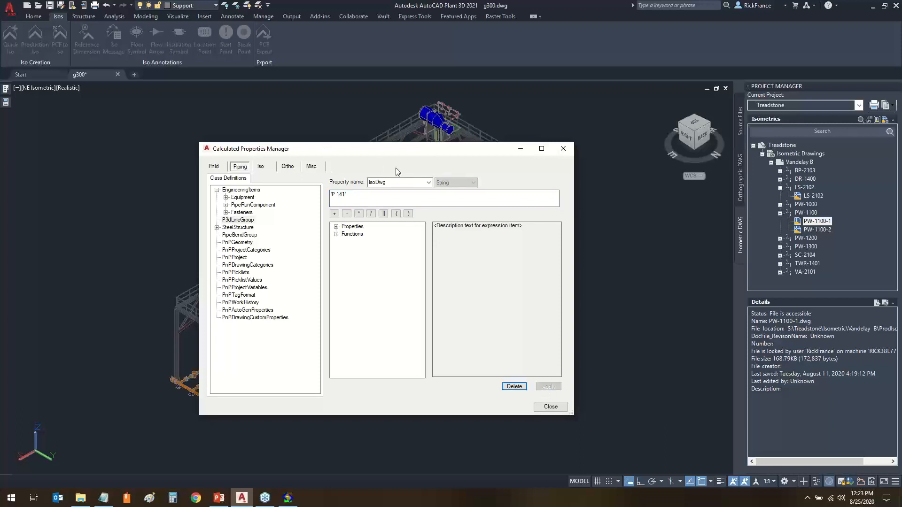
Add a calculated string property InsThk to P3dLineGroup that concatenates InsulationThickness with a literal inch mark.
{"action": "left_click", "coordinate": [429, 183]}
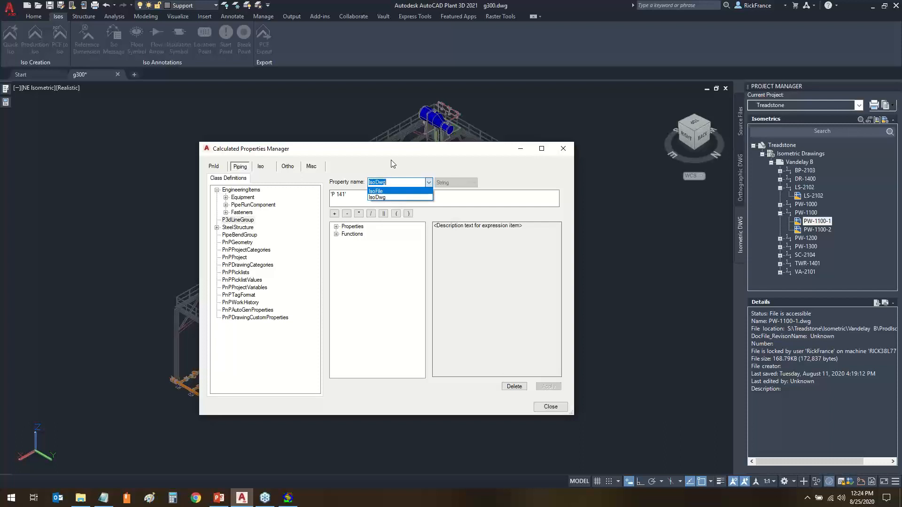
{"action": "left_click", "coordinate": [450, 200]}
{"action": "left_click_drag", "start_coordinate": [404, 182], "coordinate": [258, 183]}
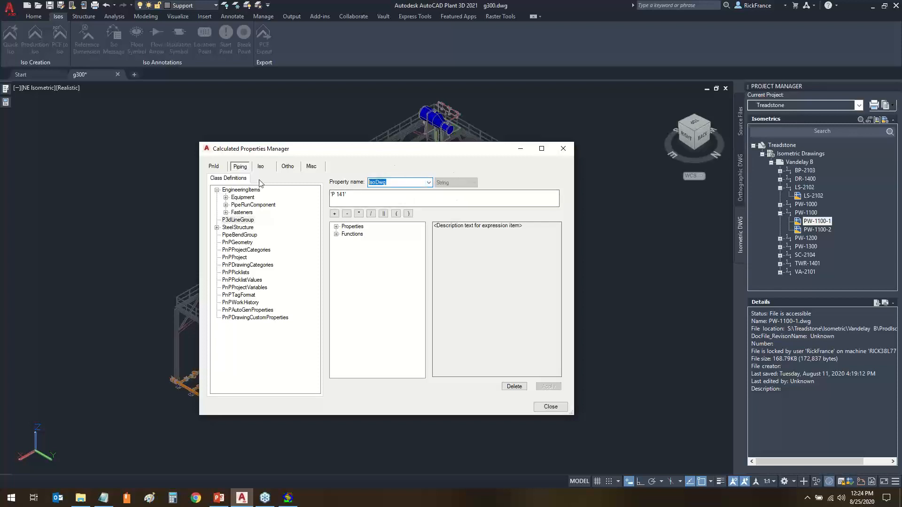
{"action": "type", "text": "InsThk"}
{"action": "left_click", "coordinate": [369, 193]}
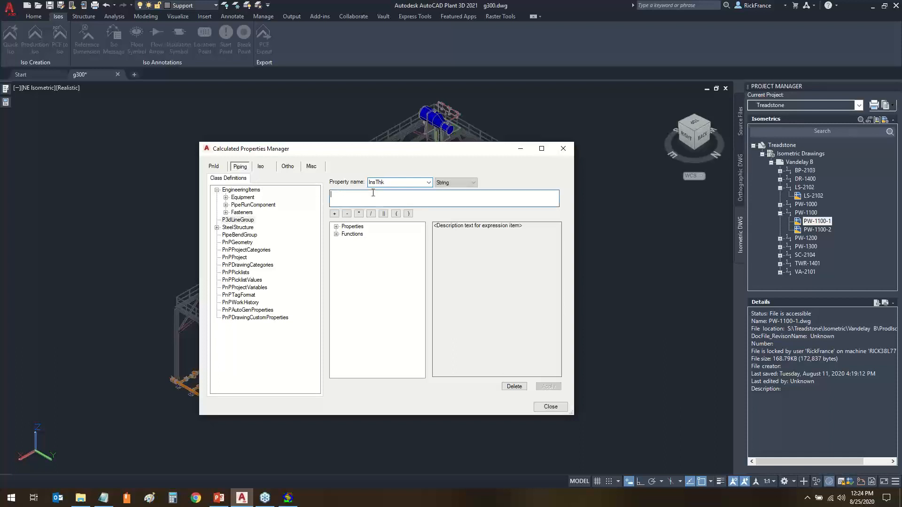
{"action": "left_click", "coordinate": [336, 227]}
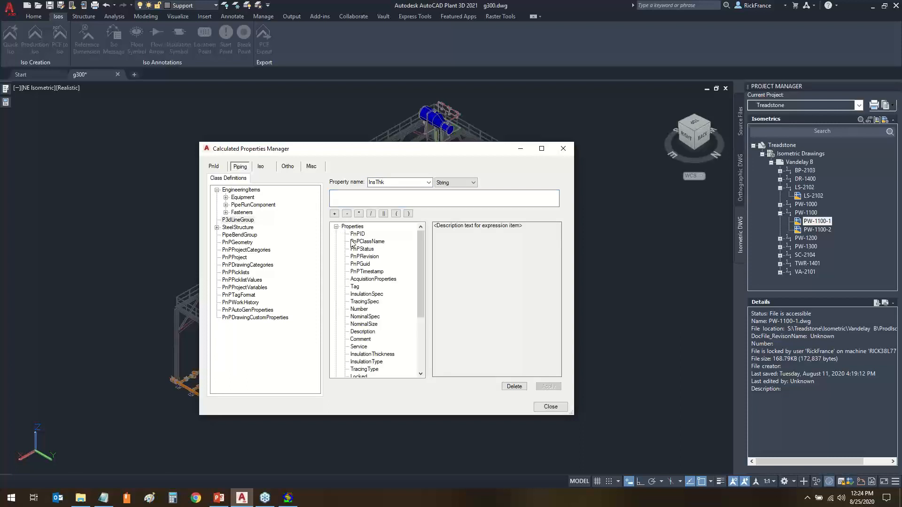
{"action": "double_click", "coordinate": [371, 355]}
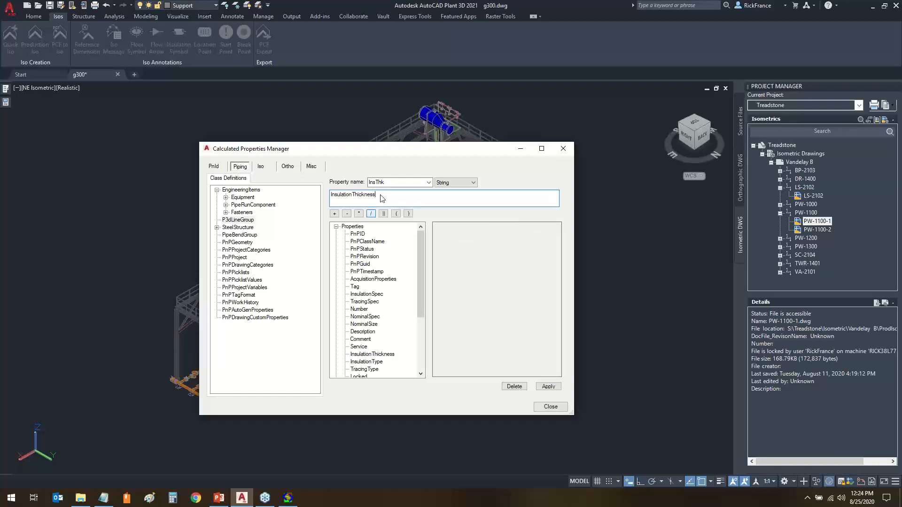
{"action": "left_click", "coordinate": [336, 227]}
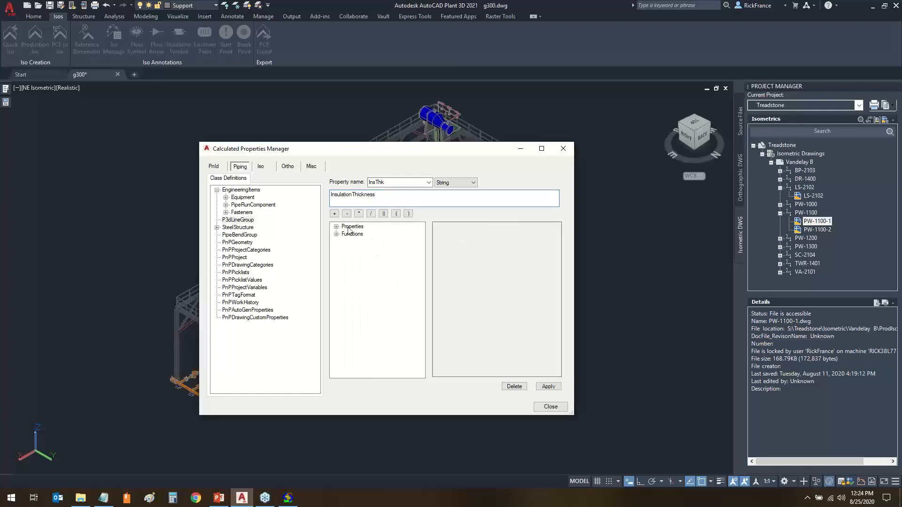
{"action": "left_click", "coordinate": [384, 214]}
{"action": "type", "text": "'"}
{"action": "left_click", "coordinate": [549, 387]}
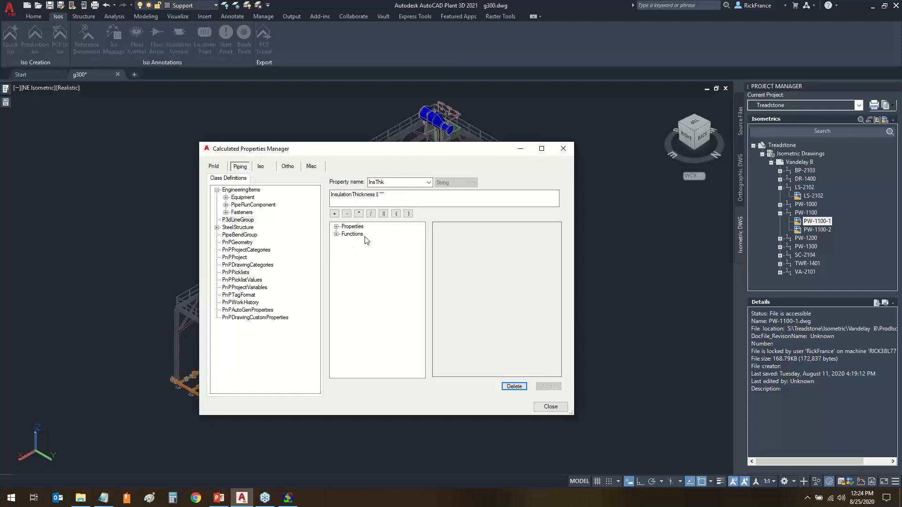
Examine the operators, properties and functions available for building the P3dLineGroup calculated expressions.
{"action": "key", "text": "ctrl+shift+F5"}
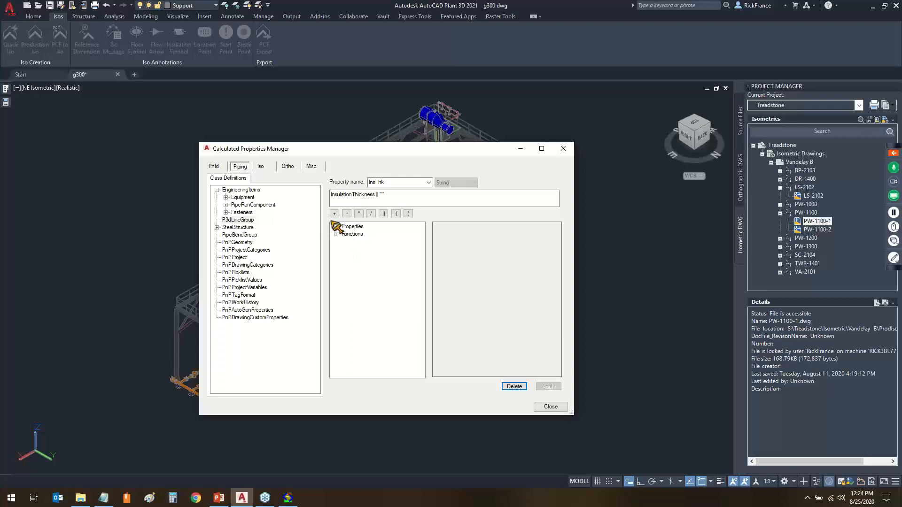
{"action": "mouse_move", "coordinate": [330, 220]}
{"action": "left_mouse_down"}
{"action": "mouse_move", "coordinate": [400, 227]}
{"action": "mouse_move", "coordinate": [387, 220]}
{"action": "mouse_move", "coordinate": [416, 219]}
{"action": "left_mouse_up"}
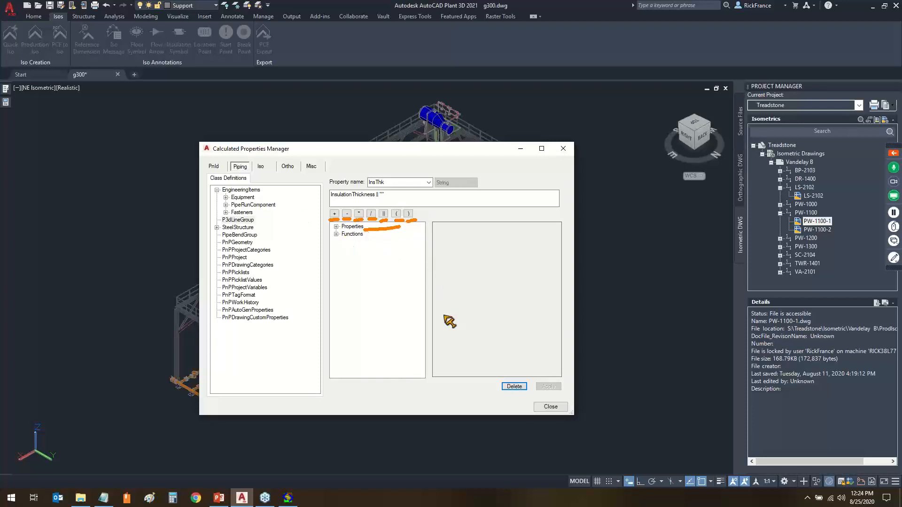
{"action": "key", "text": "Escape"}
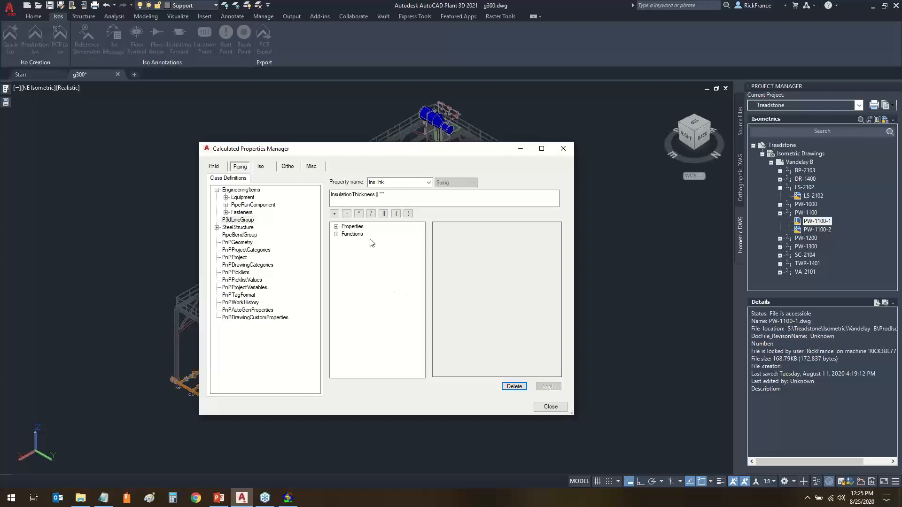
{"action": "left_click", "coordinate": [337, 227]}
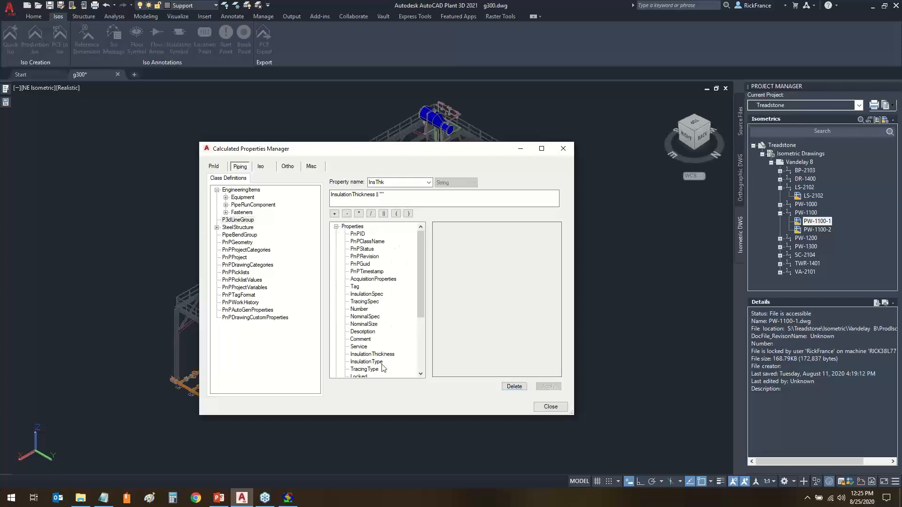
{"action": "left_click", "coordinate": [364, 324]}
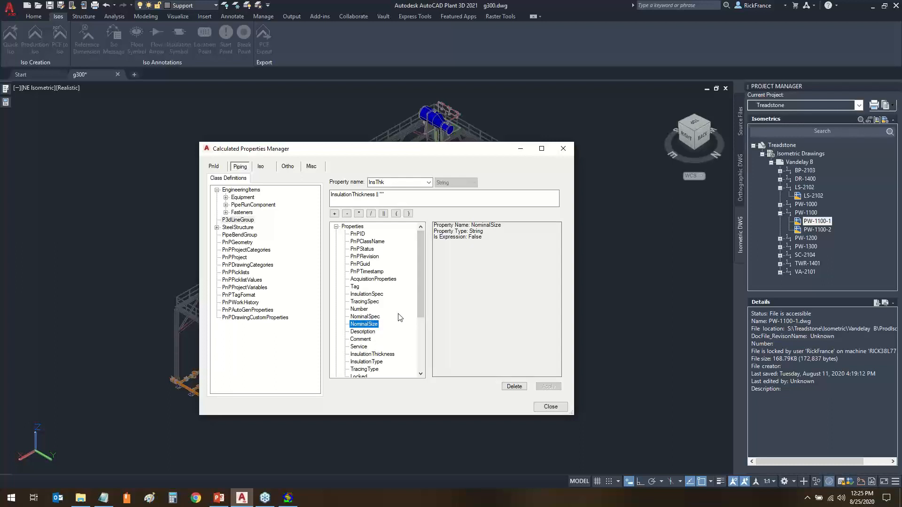
{"action": "left_click", "coordinate": [336, 226]}
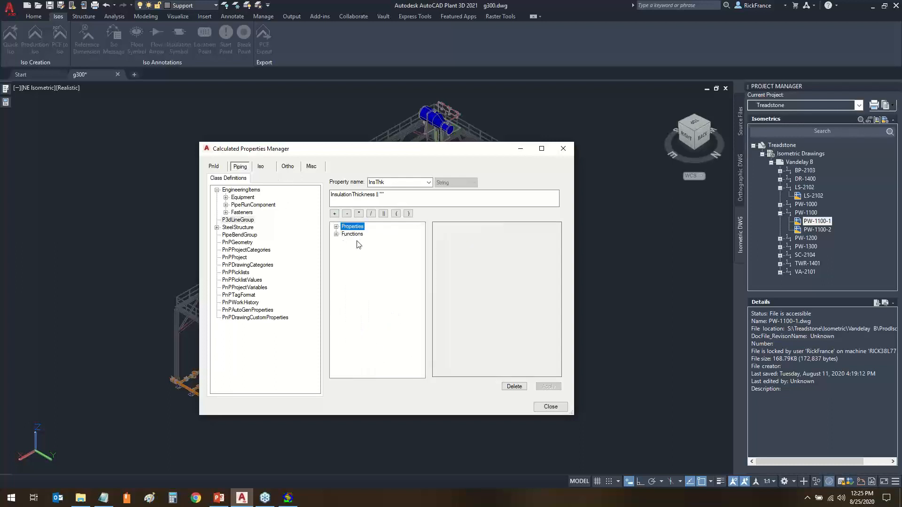
{"action": "left_click", "coordinate": [337, 234]}
{"action": "left_click", "coordinate": [337, 234]}
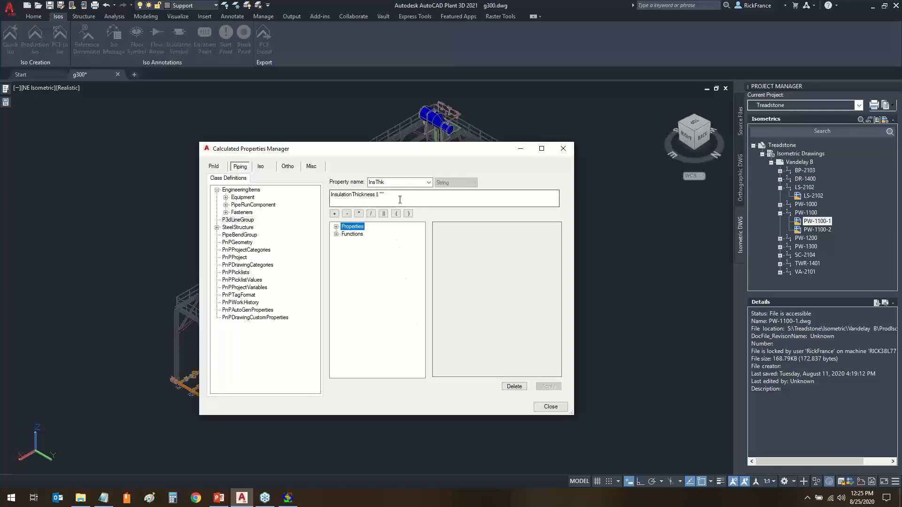
Review the expressions of the IsoFile, IsoDwg and InsThk properties, and close the Calculated Properties Manager.
{"action": "left_click", "coordinate": [428, 182]}
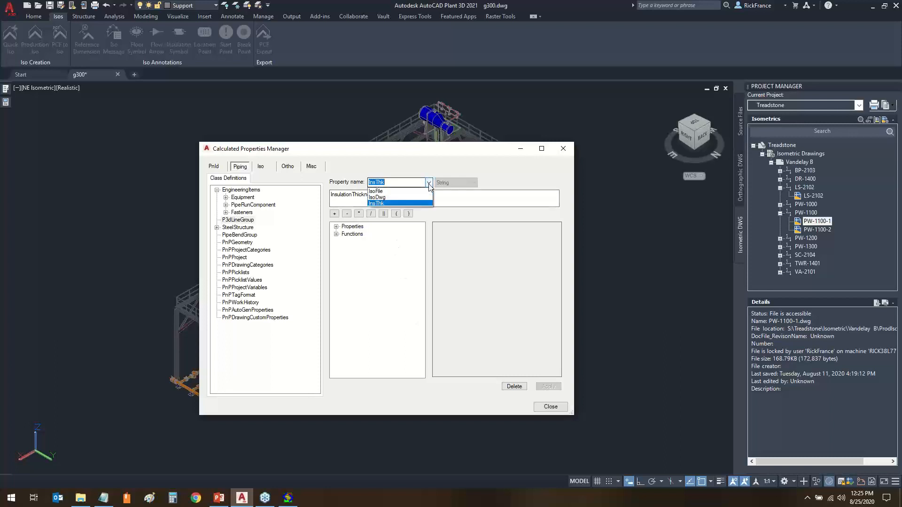
{"action": "left_click", "coordinate": [377, 191]}
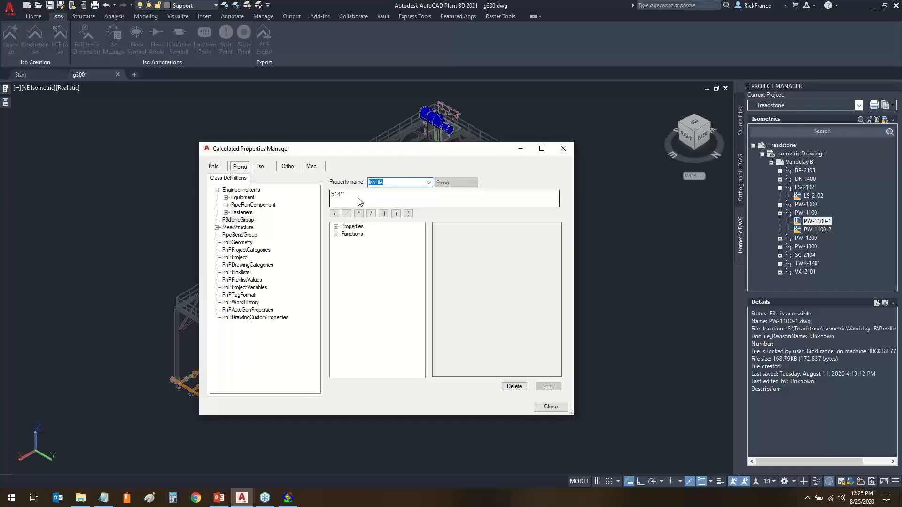
{"action": "left_click", "coordinate": [416, 183]}
{"action": "left_click", "coordinate": [388, 199]}
{"action": "left_click", "coordinate": [428, 183]}
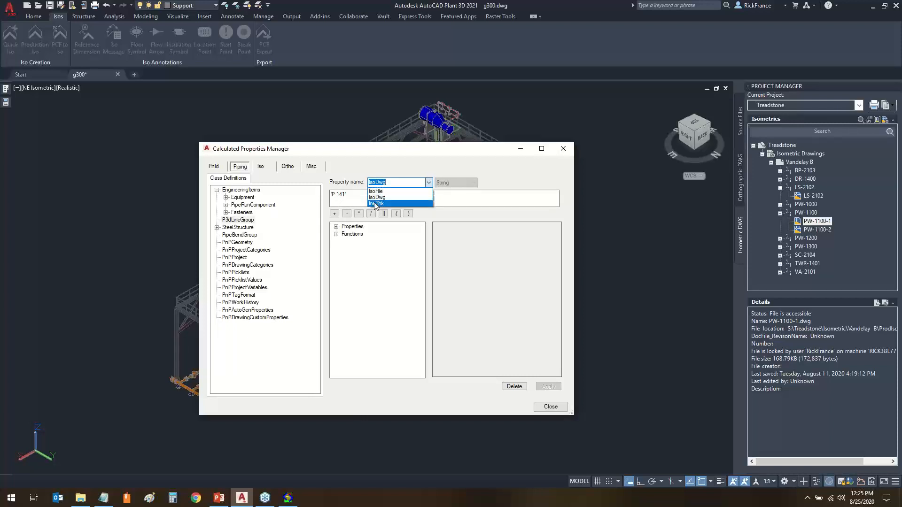
{"action": "left_click", "coordinate": [375, 204]}
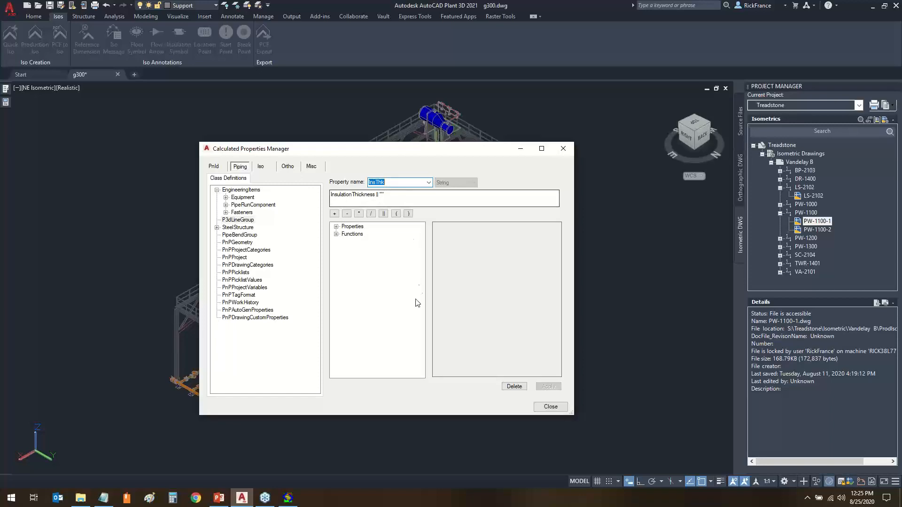
{"action": "left_click", "coordinate": [556, 408]}
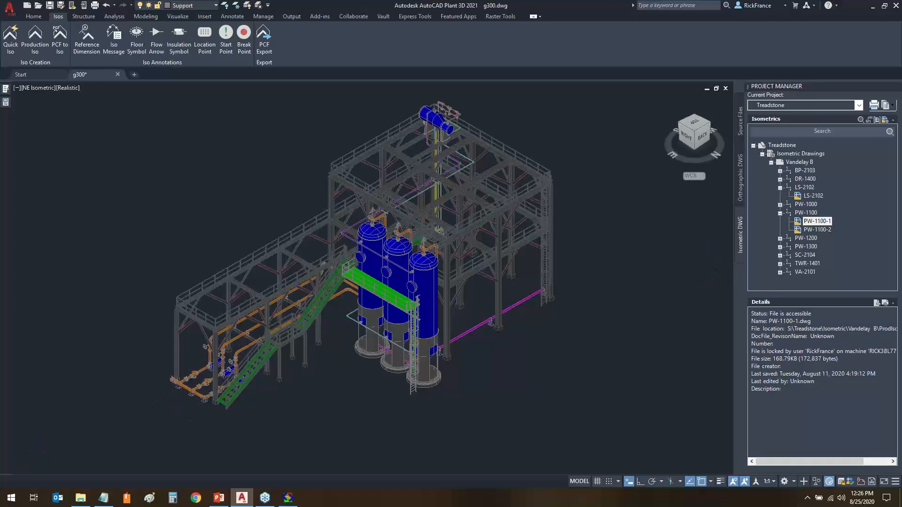
Inspect the IsoFile, IsoDwg and InsThk values in the Process Line properties of a pipe on line PW-1000.
{"action": "scroll", "coordinate": [167, 390], "scroll_direction": "up", "scroll_amount": 3}
{"action": "scroll", "coordinate": [188, 390], "scroll_direction": "up", "scroll_amount": 2}
{"action": "left_click", "coordinate": [194, 377]}
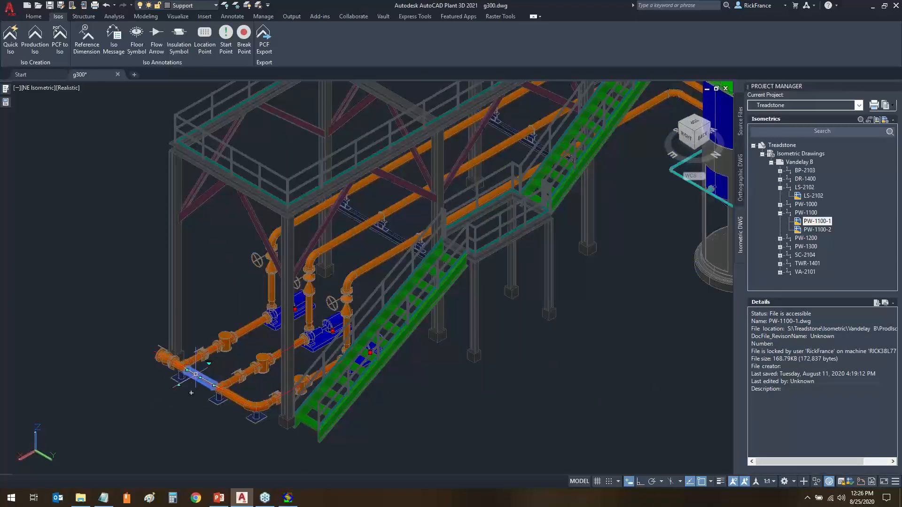
{"action": "mouse_move", "coordinate": [6, 101]}
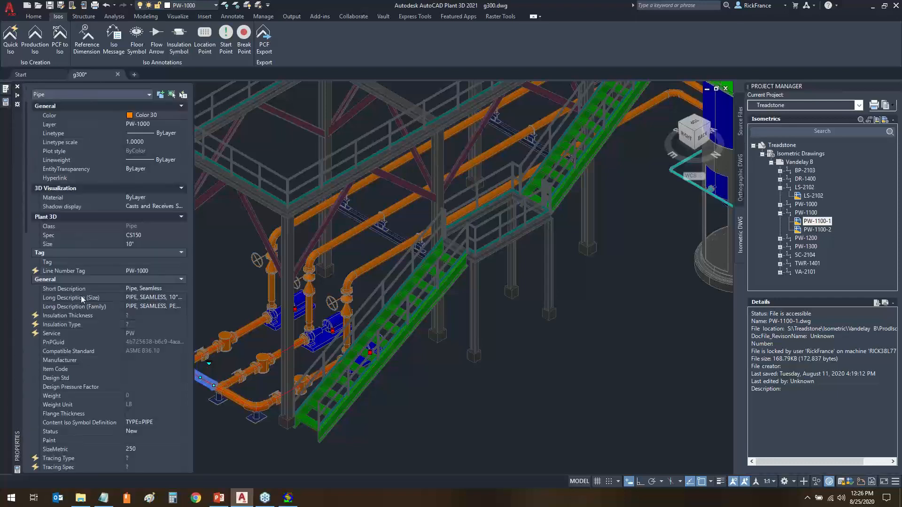
{"action": "scroll", "coordinate": [90, 316], "scroll_direction": "down", "scroll_amount": 15}
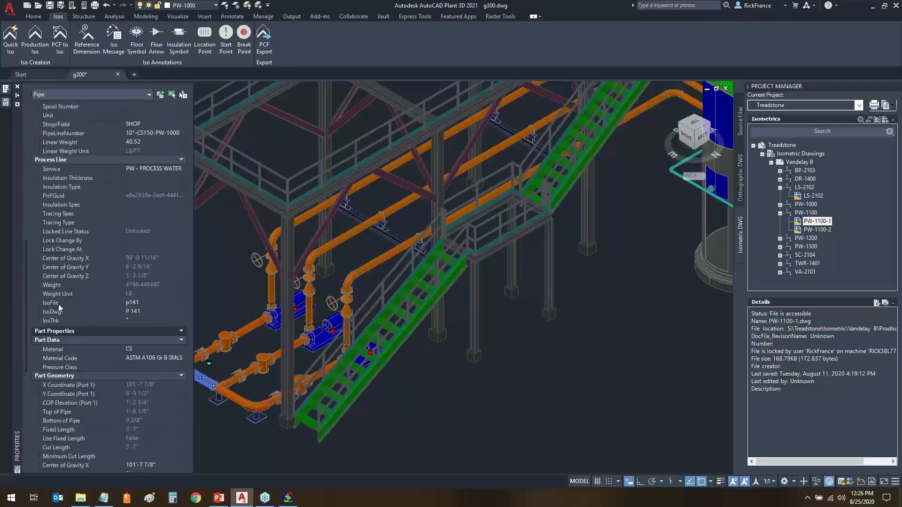
{"action": "left_click", "coordinate": [77, 313]}
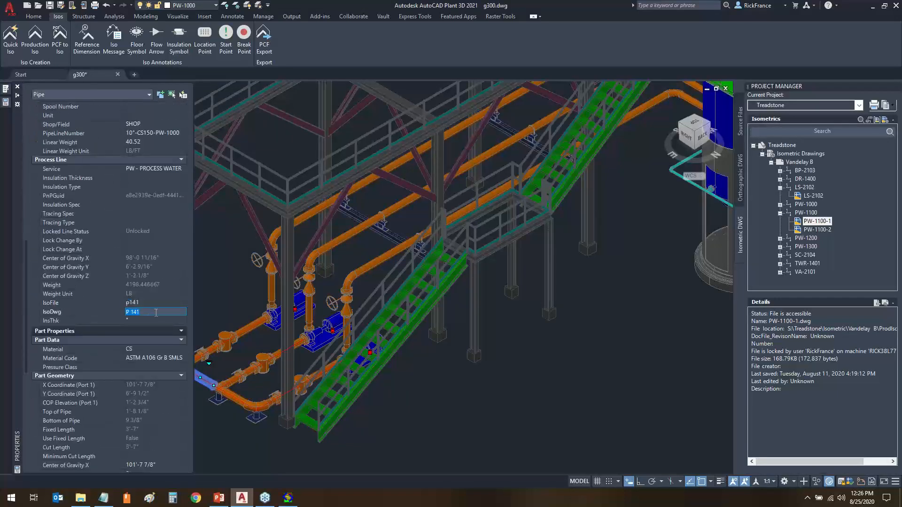
{"action": "left_click", "coordinate": [134, 322]}
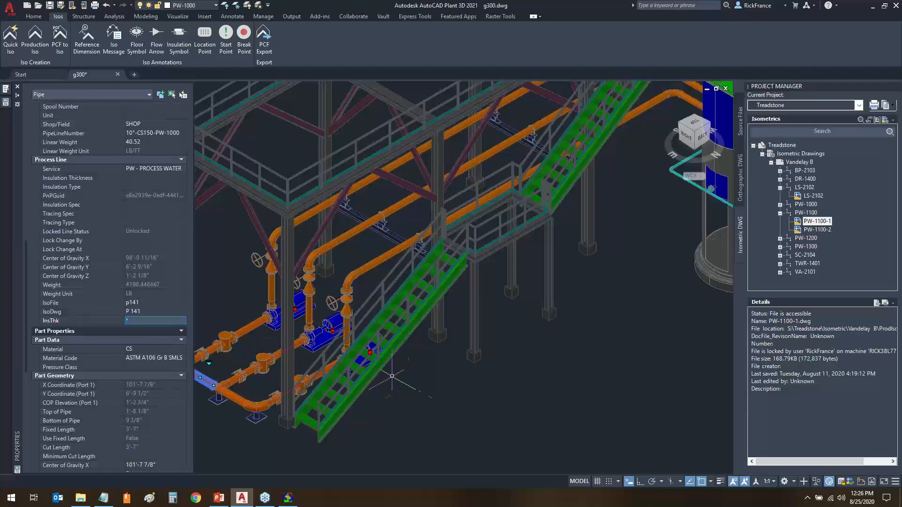
{"action": "key", "text": "ctrl+1"}
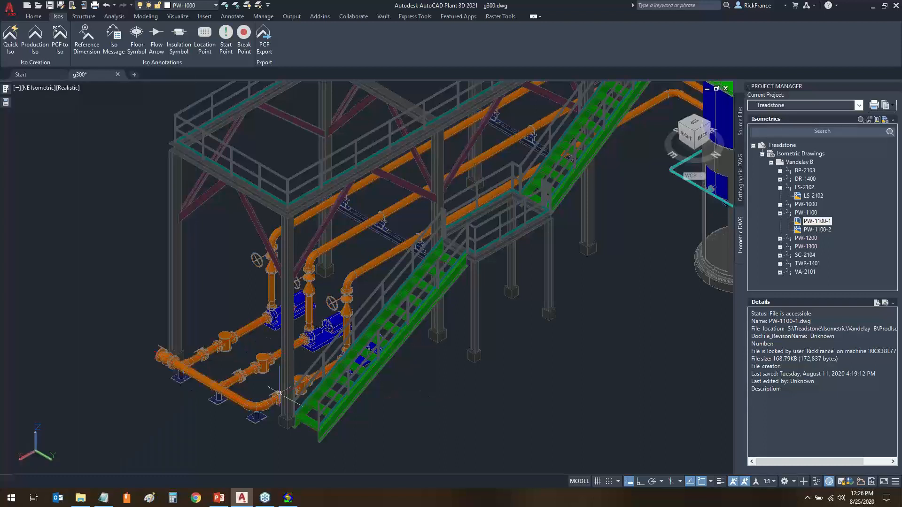
Try to clear the IsoFile value in the Process Line properties of the same PW-1000 pipe.
{"action": "left_click", "coordinate": [207, 381]}
{"action": "key", "text": "ctrl+1"}
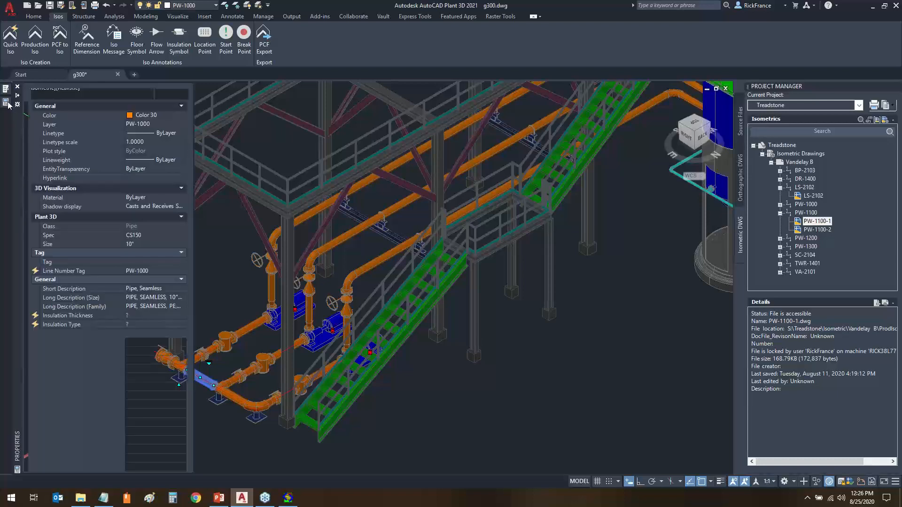
{"action": "left_click_drag", "start_coordinate": [26, 223], "coordinate": [31, 381]}
{"action": "scroll", "coordinate": [35, 390], "scroll_direction": "up", "scroll_amount": 3}
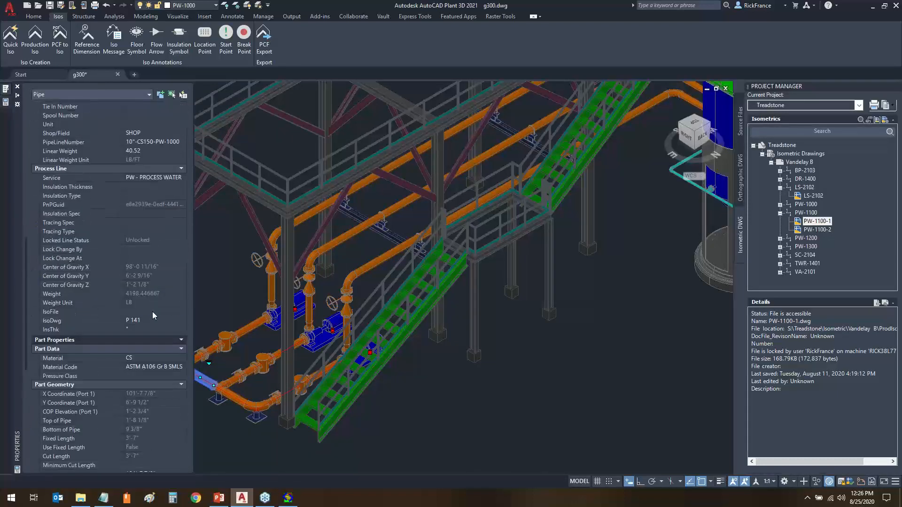
{"action": "left_click", "coordinate": [152, 312]}
{"action": "key", "text": "Tab"}
{"action": "key", "text": "Escape"}
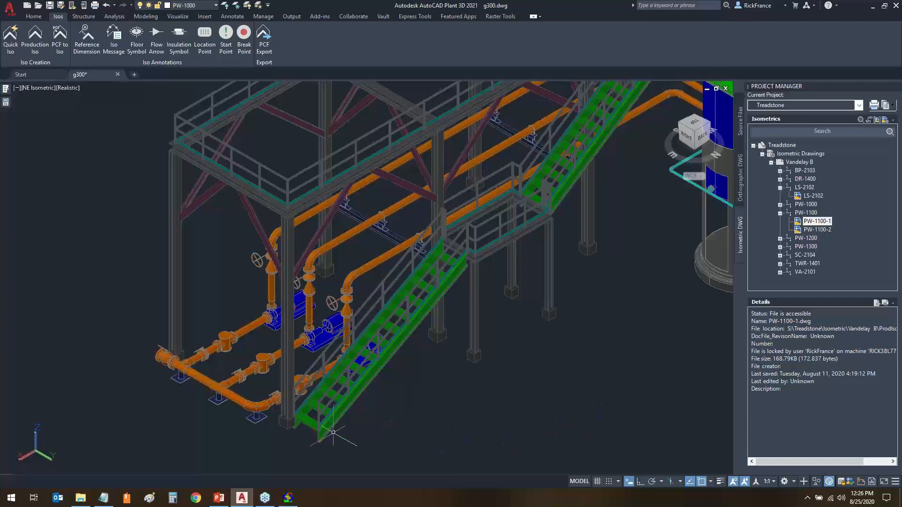
Reselect the PW-1000 pipe and check its IsoFile value in the Process Line properties.
{"action": "left_click", "coordinate": [205, 378]}
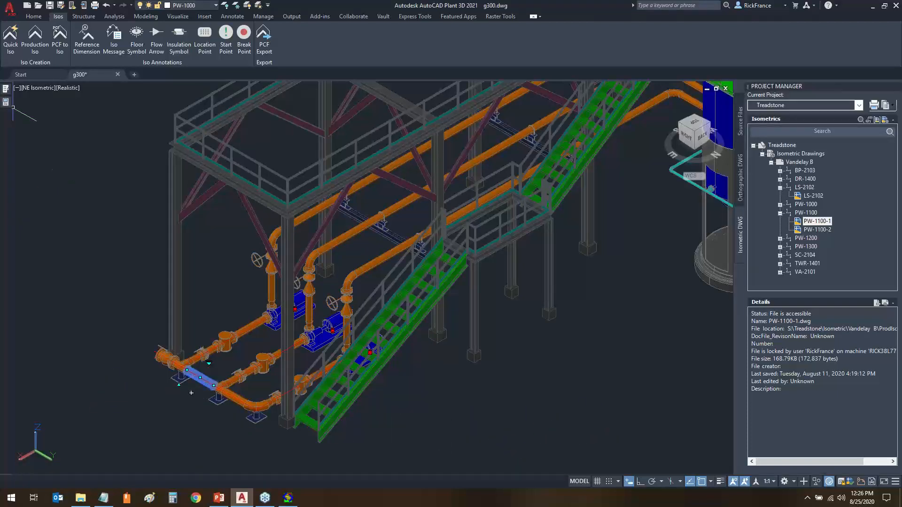
{"action": "mouse_move", "coordinate": [6, 100]}
{"action": "left_click_drag", "start_coordinate": [26, 200], "coordinate": [66, 323]}
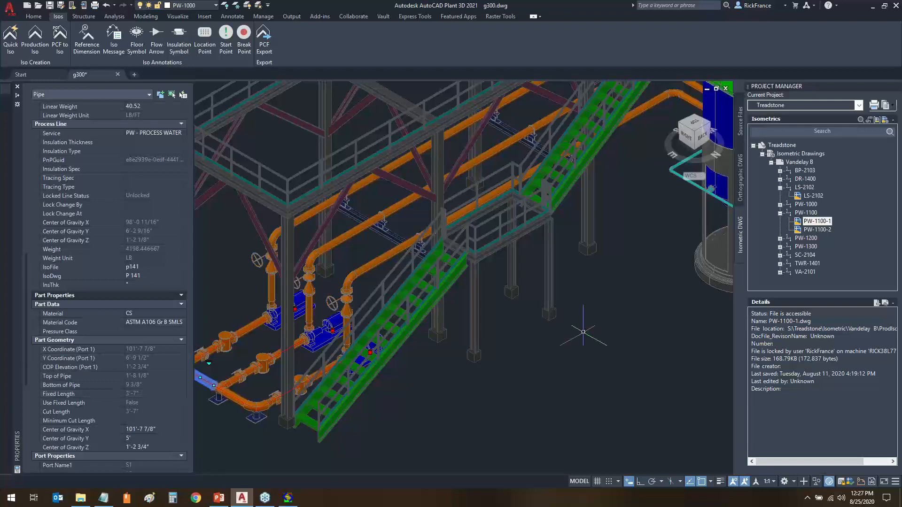
{"action": "key", "text": "Escape"}
Open the P3d Line Group class settings under Plant 3D Class Definitions in the Treadstone project setup.
{"action": "left_click", "coordinate": [779, 146]}
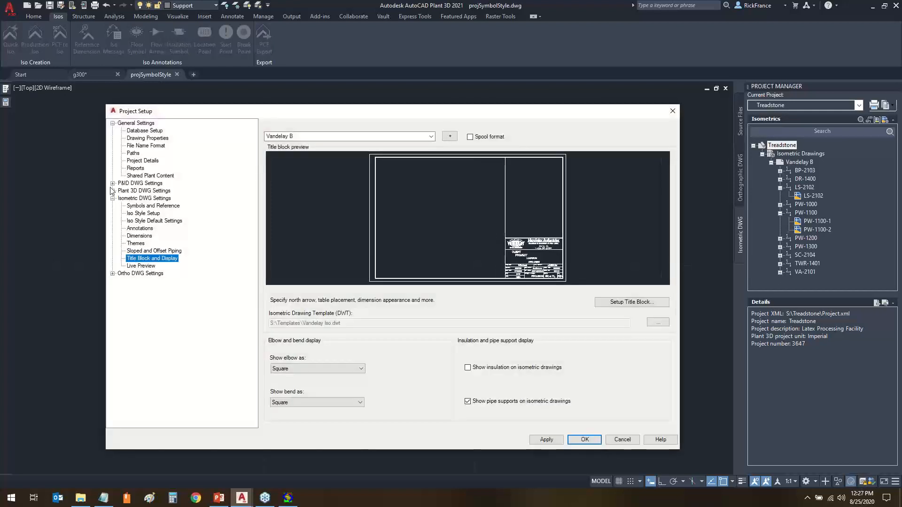
{"action": "left_click", "coordinate": [113, 190]}
{"action": "left_click", "coordinate": [142, 236]}
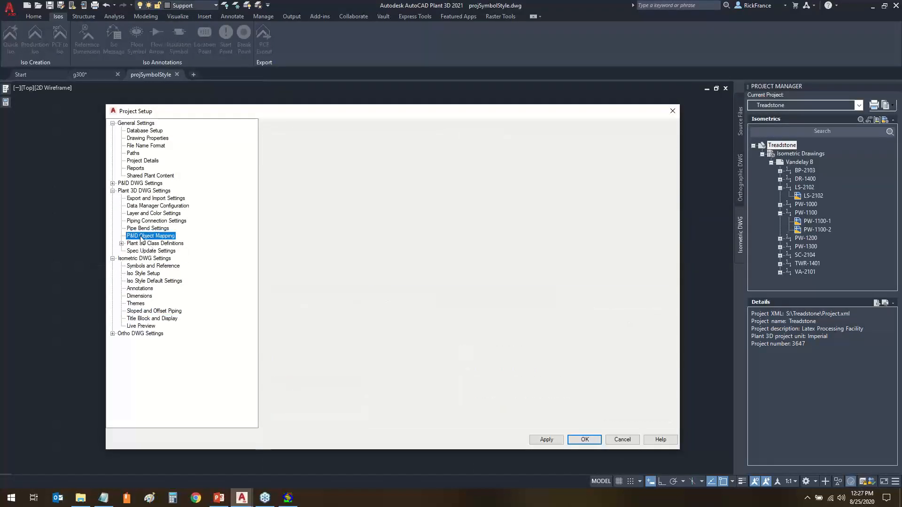
{"action": "left_click", "coordinate": [121, 243]}
{"action": "left_click", "coordinate": [162, 252]}
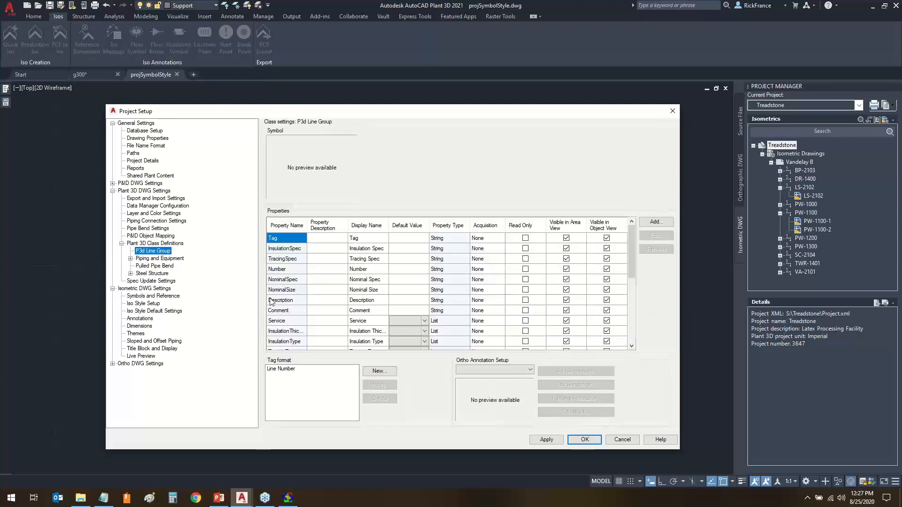
Make the IsoFile, IsoDwg and InsThk properties of the P3d Line Group class read-only.
{"action": "left_click_drag", "start_coordinate": [632, 263], "coordinate": [621, 366]}
{"action": "scroll", "coordinate": [635, 340], "scroll_direction": "down", "scroll_amount": 10}
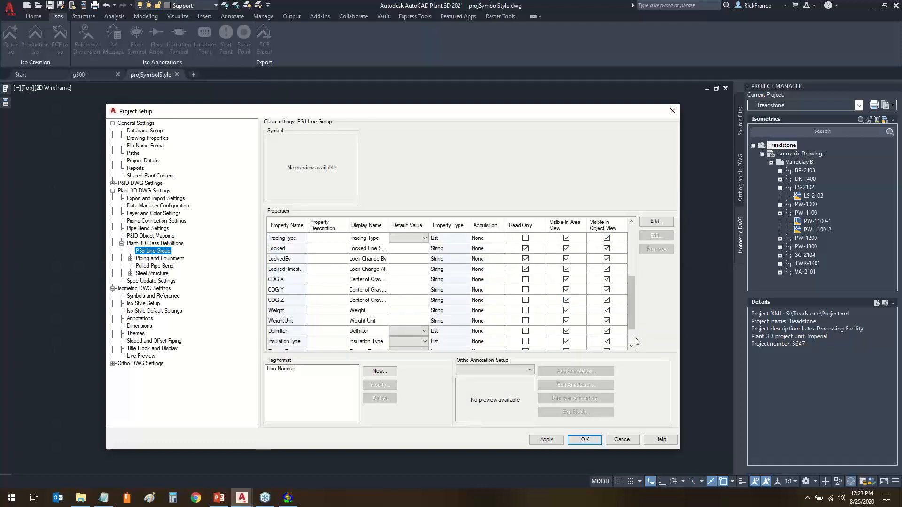
{"action": "left_click", "coordinate": [289, 312]}
{"action": "left_click", "coordinate": [290, 323]}
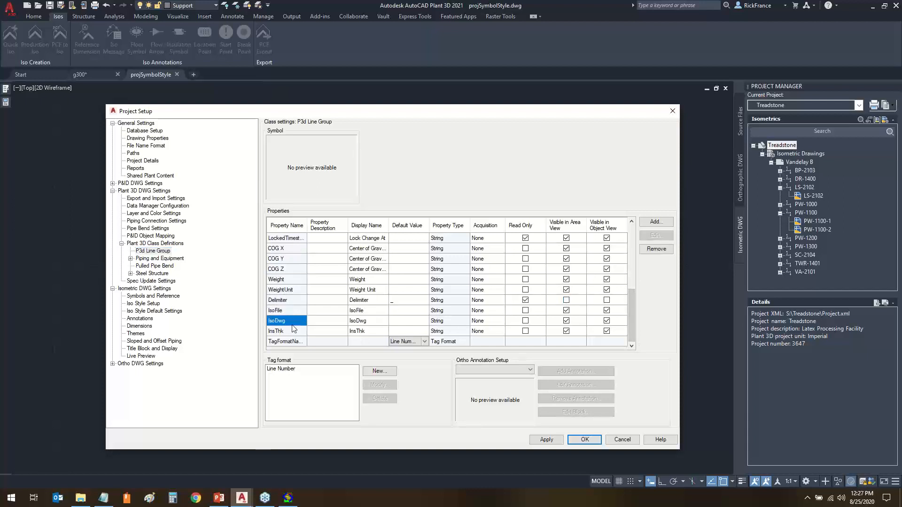
{"action": "left_click", "coordinate": [296, 332]}
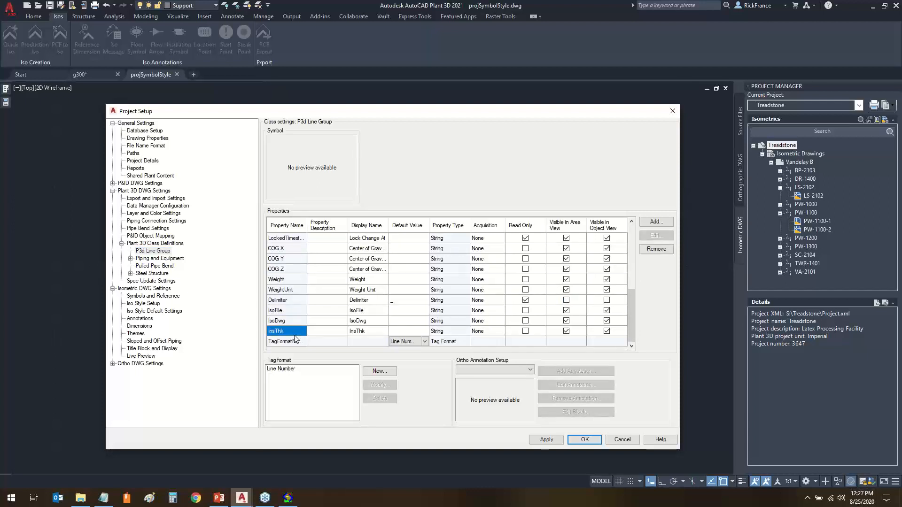
{"action": "left_click", "coordinate": [525, 310]}
{"action": "left_click", "coordinate": [525, 321]}
{"action": "left_click", "coordinate": [526, 329]}
Turn off area view and object view visibility for IsoFile, IsoDwg and InsThk, and apply the class settings.
{"action": "left_click", "coordinate": [567, 321]}
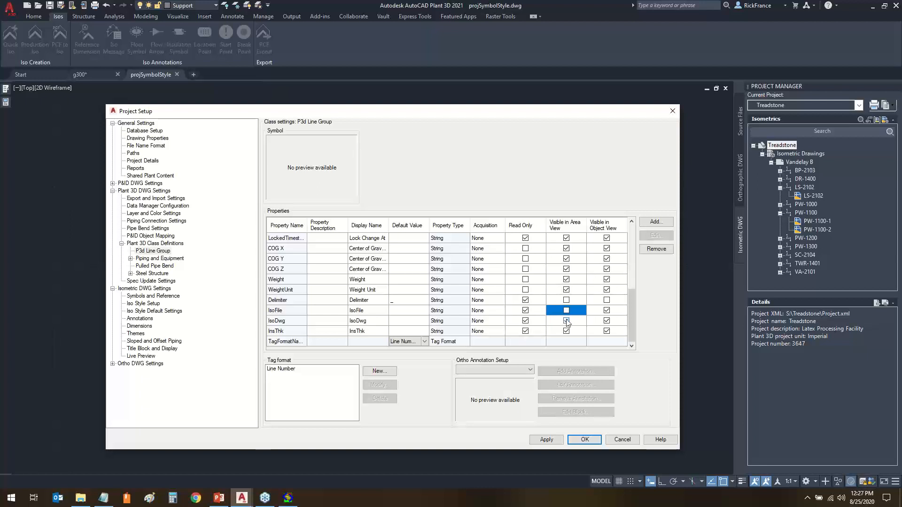
{"action": "left_click", "coordinate": [566, 321]}
{"action": "left_click", "coordinate": [566, 331]}
{"action": "left_click", "coordinate": [607, 310]}
{"action": "left_click", "coordinate": [606, 321]}
{"action": "left_click", "coordinate": [606, 331]}
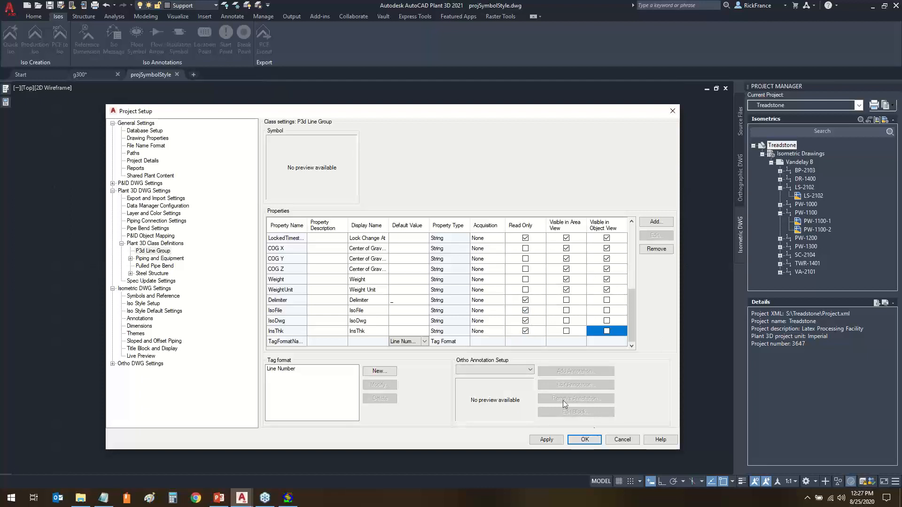
{"action": "left_click", "coordinate": [546, 440]}
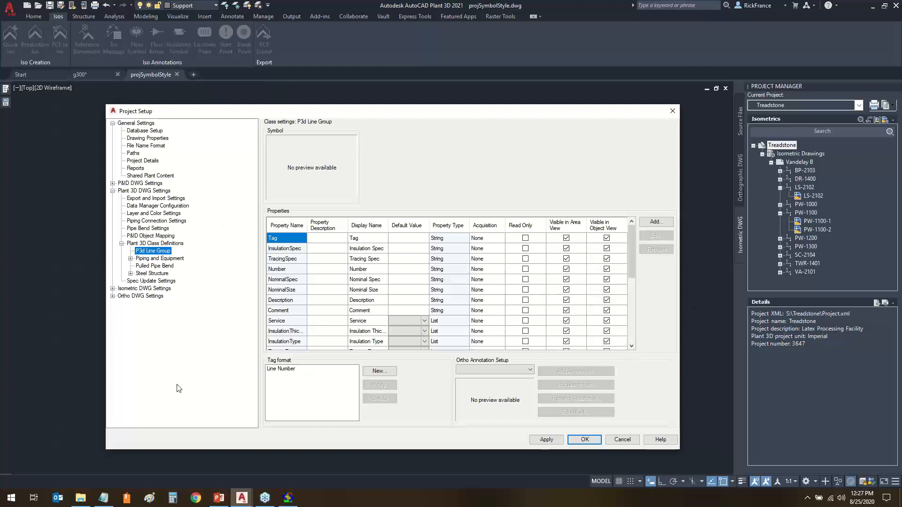
Open the title block setup of the Vandelay B iso style from the Isometric DWG settings.
{"action": "left_click", "coordinate": [112, 289]}
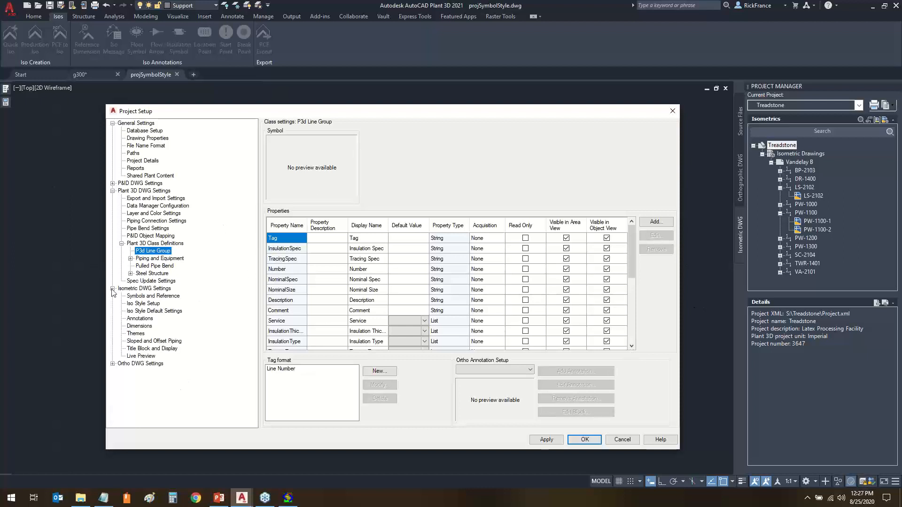
{"action": "left_click", "coordinate": [152, 349]}
{"action": "left_click", "coordinate": [113, 190]}
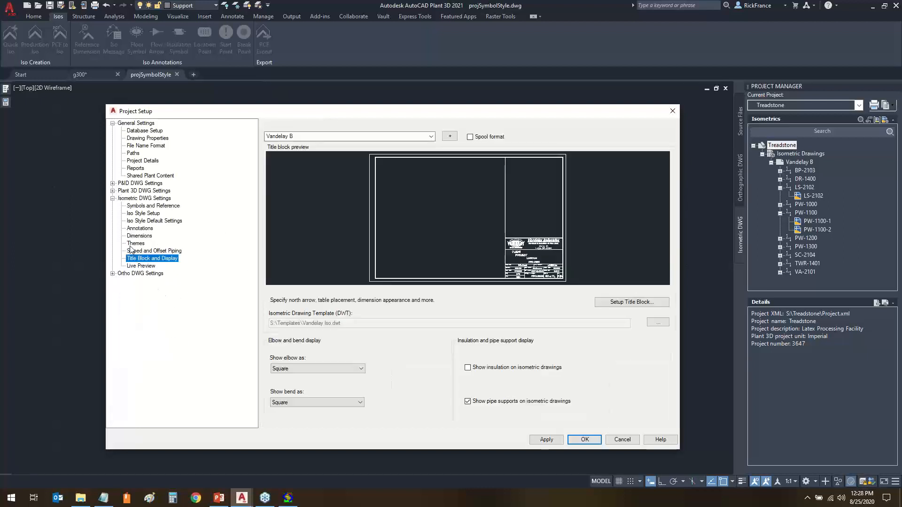
{"action": "left_click", "coordinate": [630, 303]}
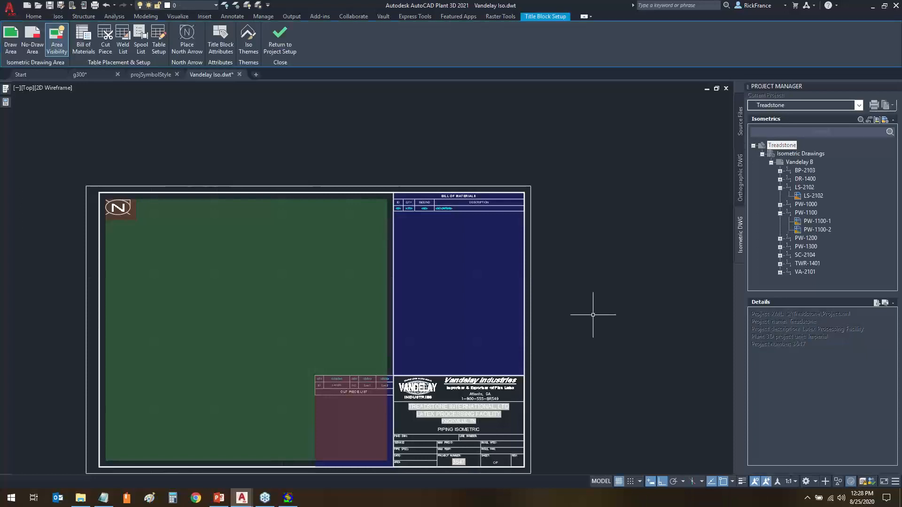
{"action": "left_click", "coordinate": [462, 384]}
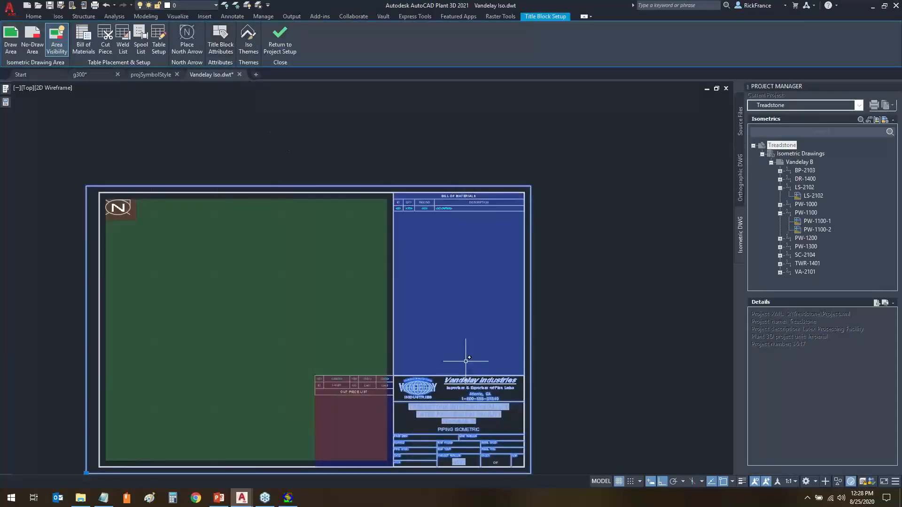
{"action": "right_click", "coordinate": [447, 403]}
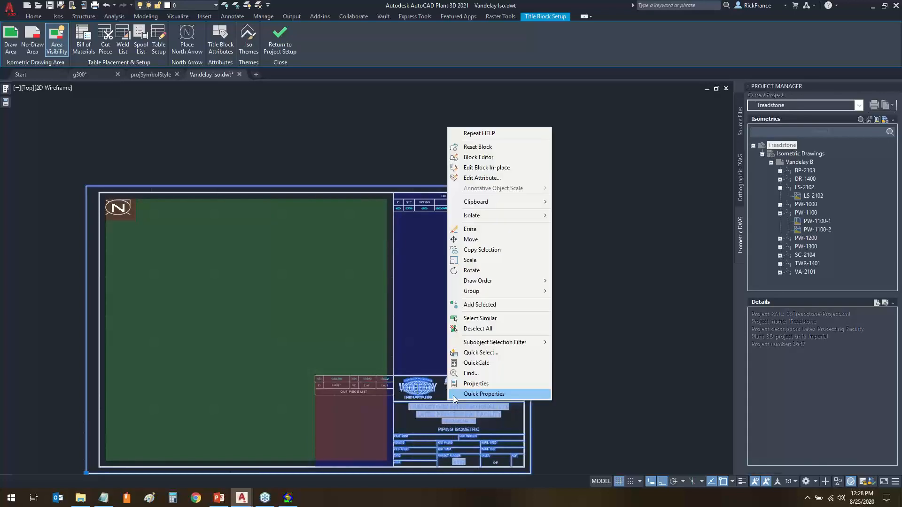
{"action": "left_click", "coordinate": [478, 158]}
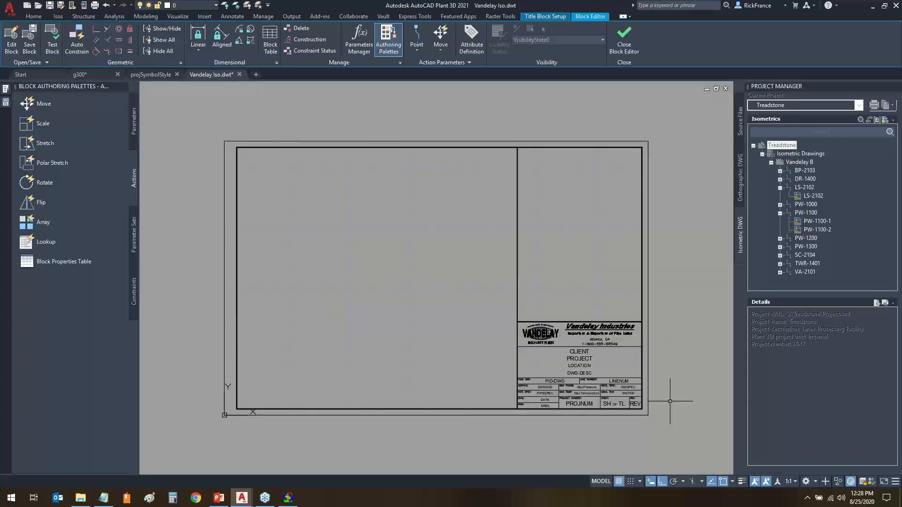
{"action": "scroll", "coordinate": [667, 397], "scroll_direction": "up", "scroll_amount": 4}
{"action": "scroll", "coordinate": [336, 439], "scroll_direction": "up", "scroll_amount": 1}
{"action": "scroll", "coordinate": [336, 440], "scroll_direction": "down", "scroll_amount": 1}
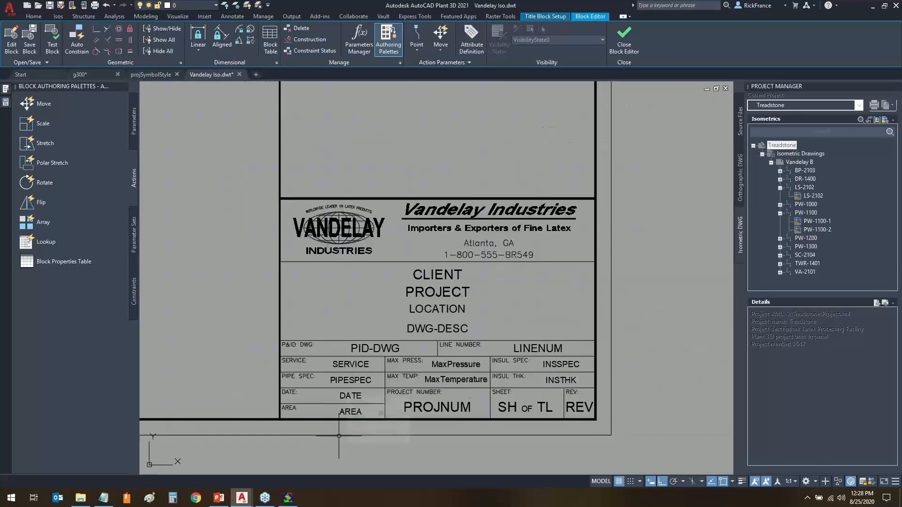
{"action": "scroll", "coordinate": [473, 365], "scroll_direction": "down", "scroll_amount": 1}
{"action": "scroll", "coordinate": [474, 366], "scroll_direction": "down", "scroll_amount": 4}
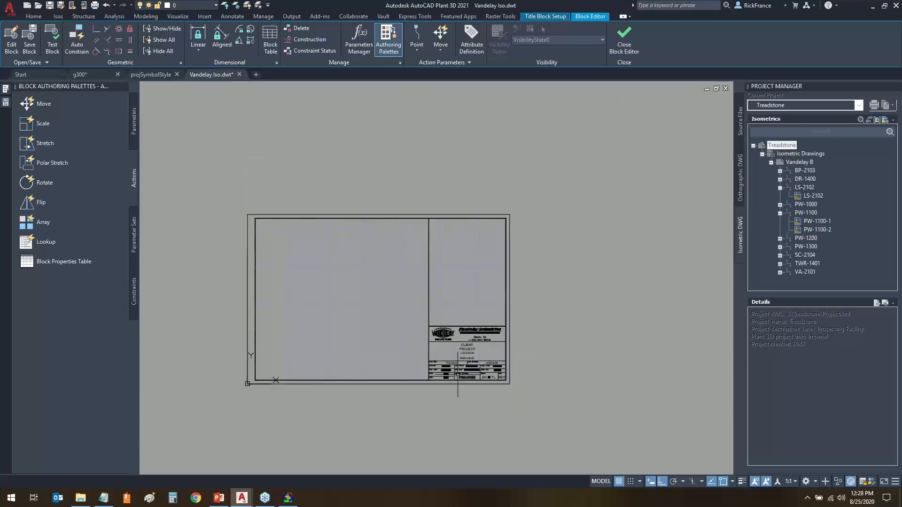
{"action": "scroll", "coordinate": [458, 374], "scroll_direction": "up", "scroll_amount": 5}
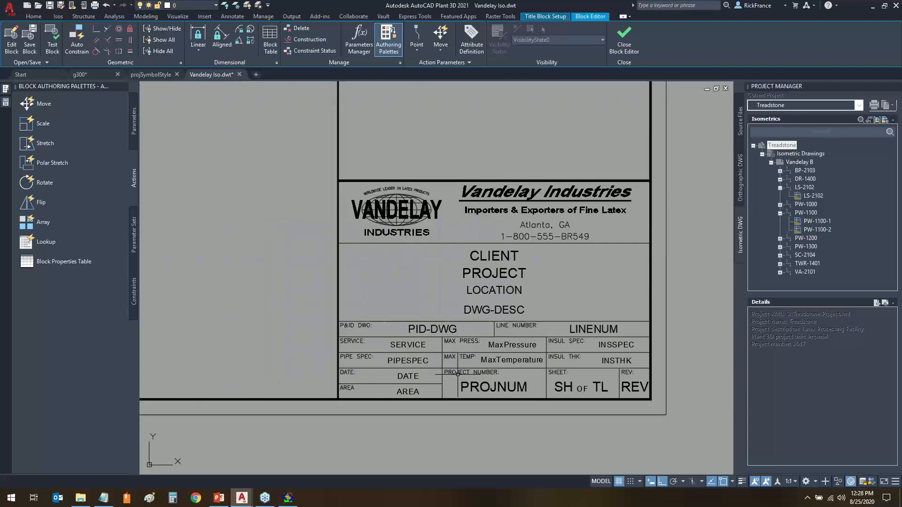
{"action": "left_click", "coordinate": [615, 37]}
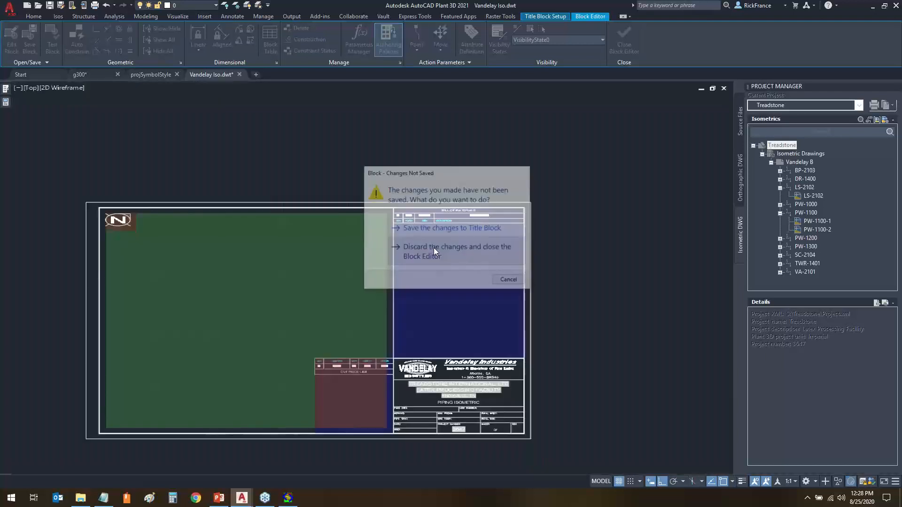
{"action": "left_click", "coordinate": [433, 247]}
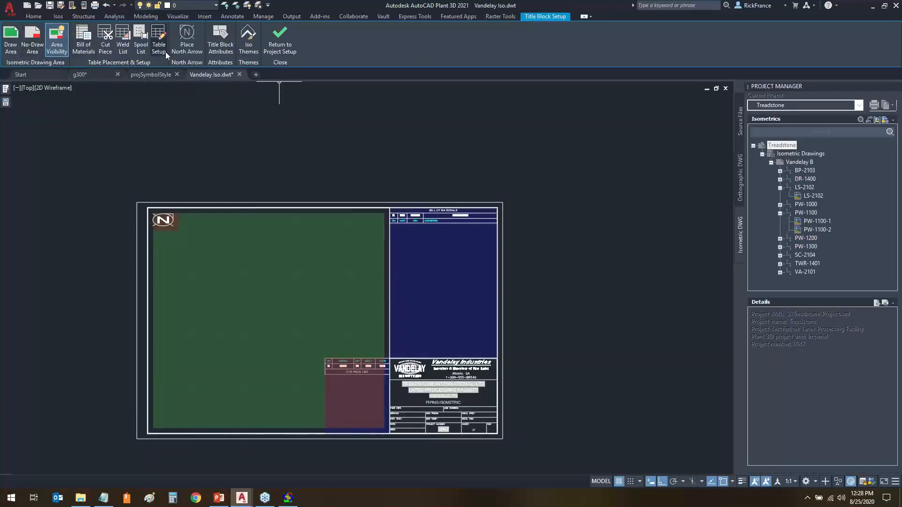
Open the title block attribute setup for the Vandelay iso template, keeping the title block fields in view.
{"action": "left_click", "coordinate": [218, 36]}
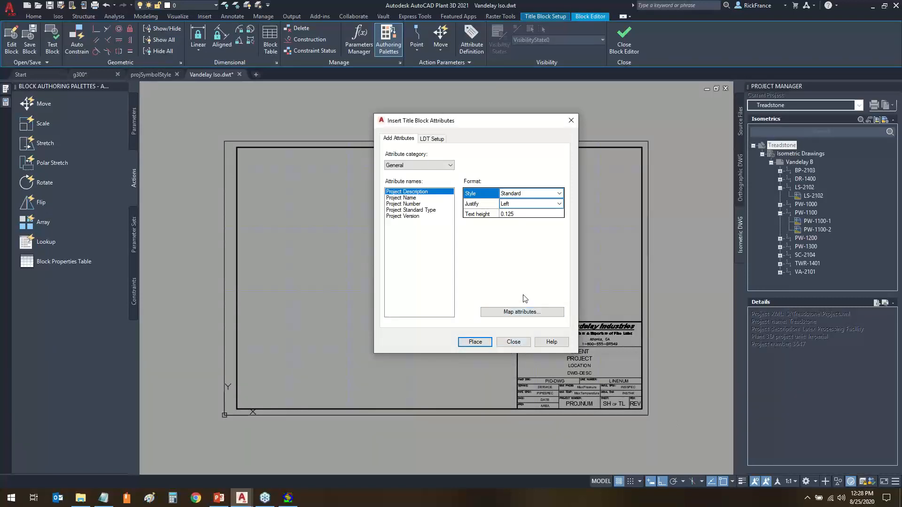
{"action": "left_click_drag", "start_coordinate": [518, 128], "coordinate": [291, 102]}
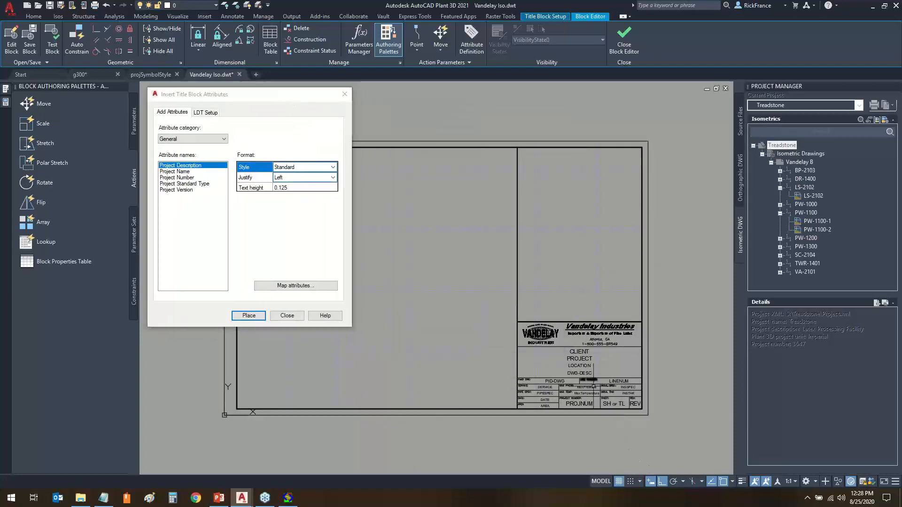
{"action": "scroll", "coordinate": [592, 394], "scroll_direction": "up", "scroll_amount": 4}
{"action": "middle_click_drag", "start_coordinate": [645, 395], "coordinate": [667, 393]}
{"action": "scroll", "coordinate": [683, 425], "scroll_direction": "up", "scroll_amount": 3}
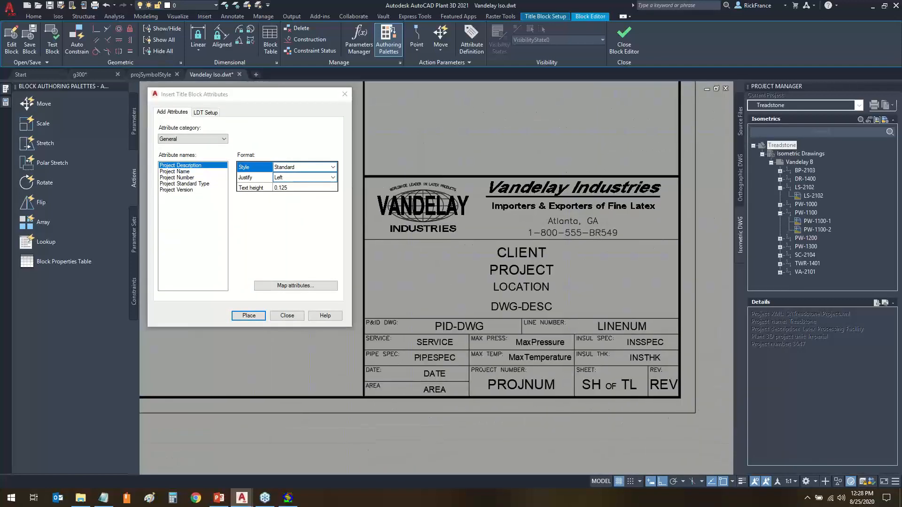
{"action": "scroll", "coordinate": [620, 347], "scroll_direction": "down", "scroll_amount": 2}
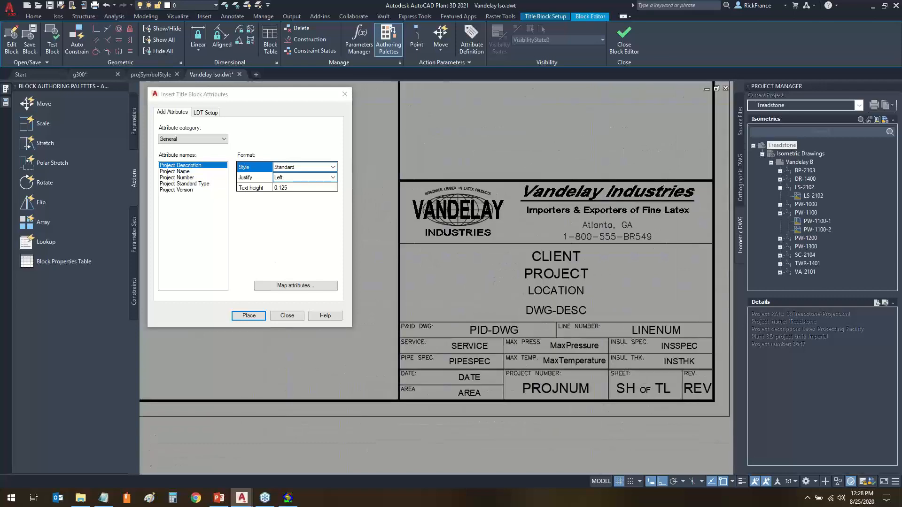
{"action": "scroll", "coordinate": [640, 368], "scroll_direction": "up", "scroll_amount": 2}
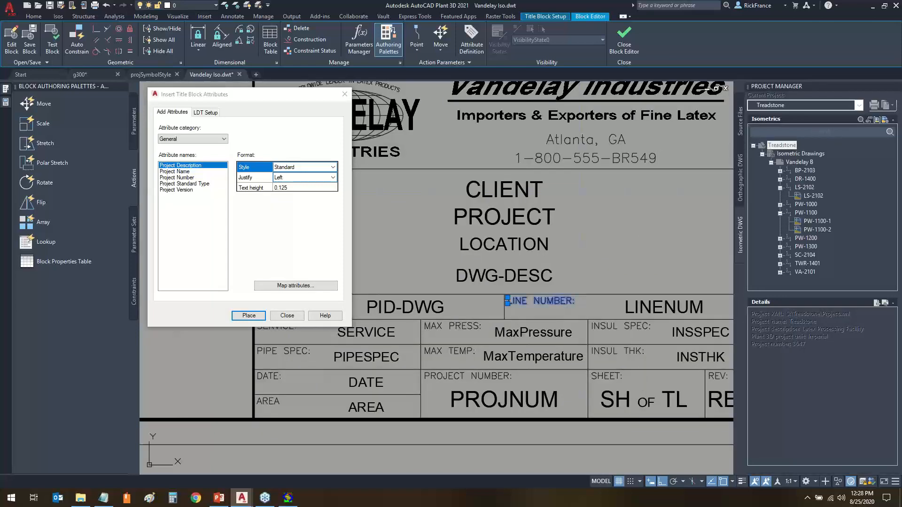
Change the LINE NUMBER label in the title block to read DRAWING NUMBER.
{"action": "left_click", "coordinate": [534, 303]}
{"action": "left_click", "coordinate": [536, 304]}
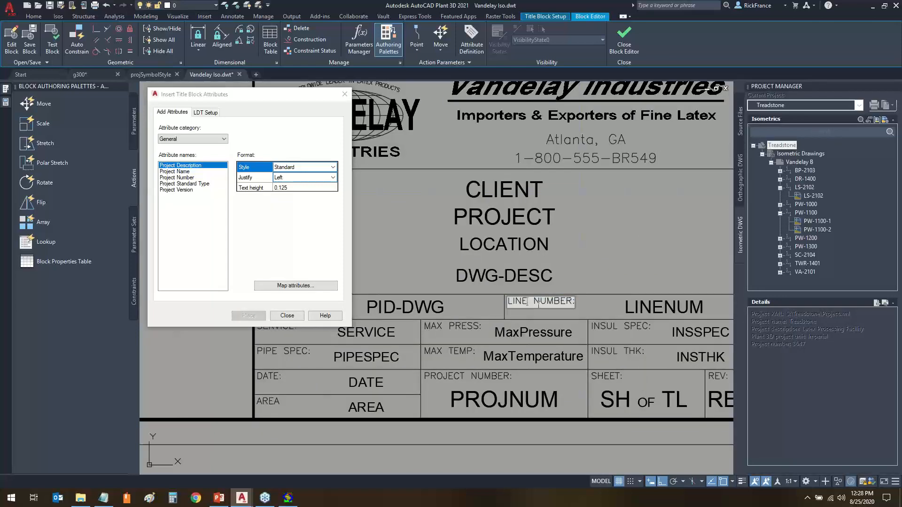
{"action": "key", "text": "BackSpace"}
{"action": "key", "text": "BackSpace"}
{"action": "key", "text": "BackSpace"}
{"action": "key", "text": "BackSpace"}
{"action": "type", "text": "DRAWING"}
{"action": "left_click", "coordinate": [643, 268]}
Rename the tag of the LINENUM attribute beside the drawing number label to DWGNUM.
{"action": "left_click", "coordinate": [675, 306]}
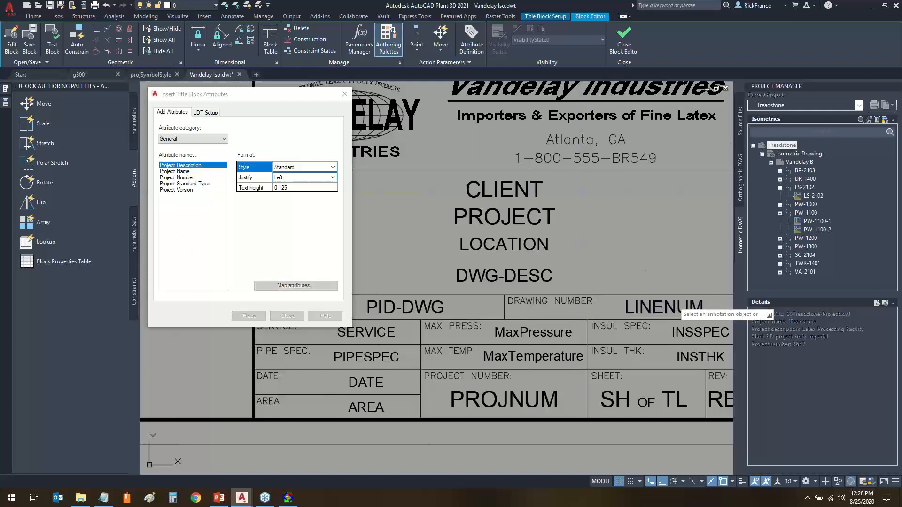
{"action": "left_click", "coordinate": [426, 162]}
{"action": "key", "text": "BackSpace"}
{"action": "key", "text": "BackSpace"}
{"action": "key", "text": "BackSpace"}
{"action": "key", "text": "BackSpace"}
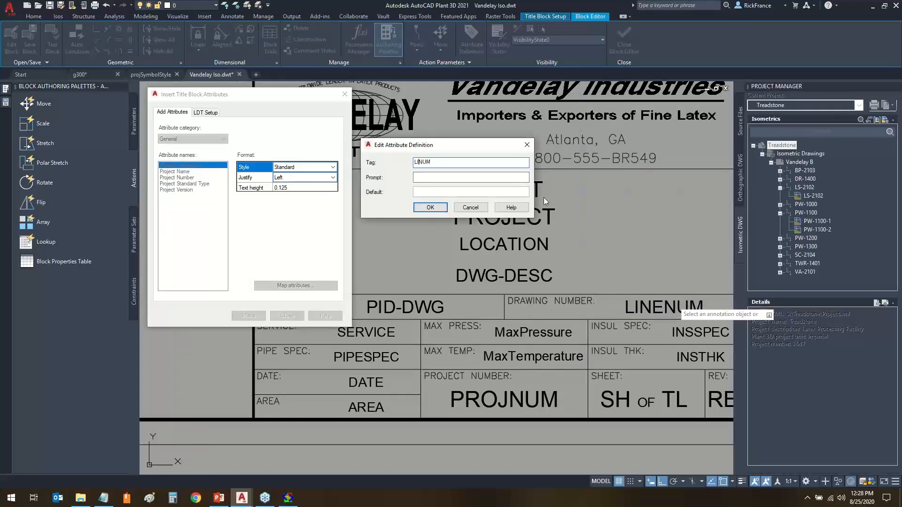
{"action": "type", "text": "DWG"}
{"action": "left_click", "coordinate": [430, 207]}
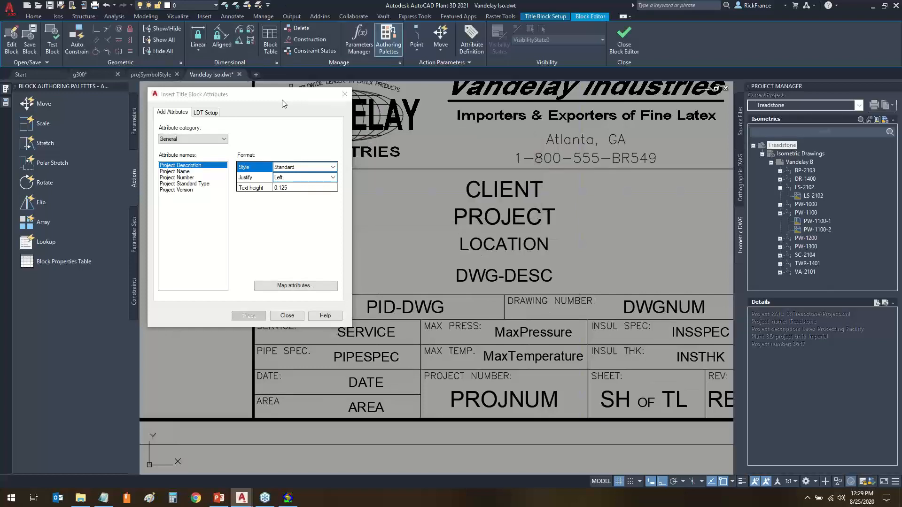
Map the DWGNUM block attribute to the Plant 3D attribute DWGNAME.
{"action": "mouse_move", "coordinate": [248, 93]}
{"action": "left_mouse_down"}
{"action": "mouse_move", "coordinate": [432, 126]}
{"action": "mouse_move", "coordinate": [281, 82]}
{"action": "left_mouse_up"}
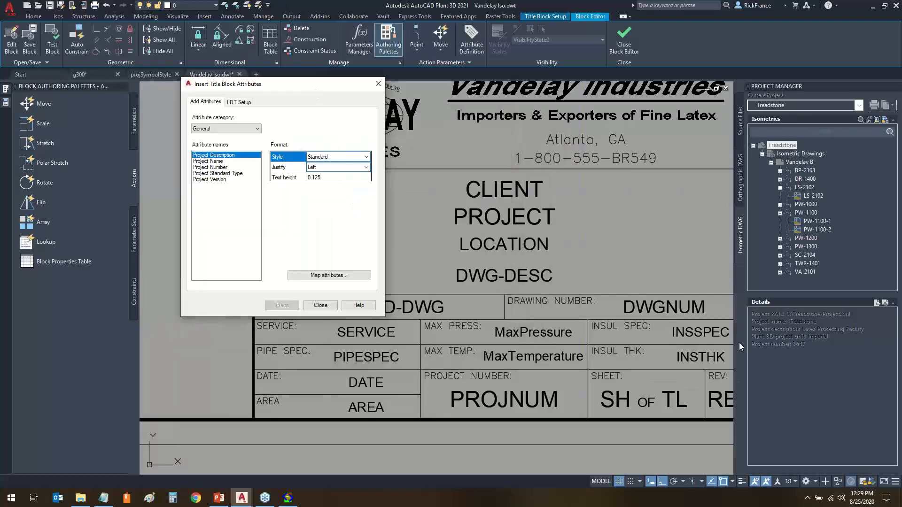
{"action": "scroll", "coordinate": [712, 356], "scroll_direction": "down", "scroll_amount": 4}
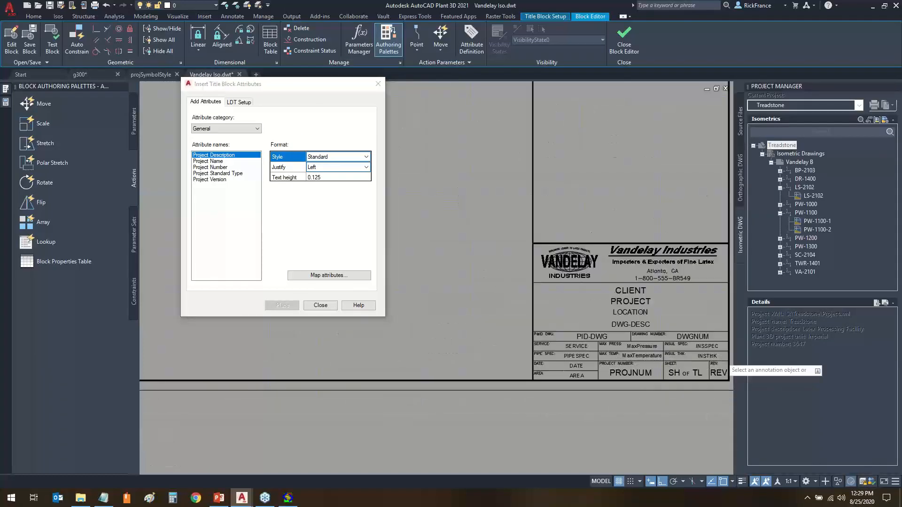
{"action": "scroll", "coordinate": [724, 358], "scroll_direction": "up", "scroll_amount": 8}
{"action": "scroll", "coordinate": [680, 361], "scroll_direction": "down", "scroll_amount": 6}
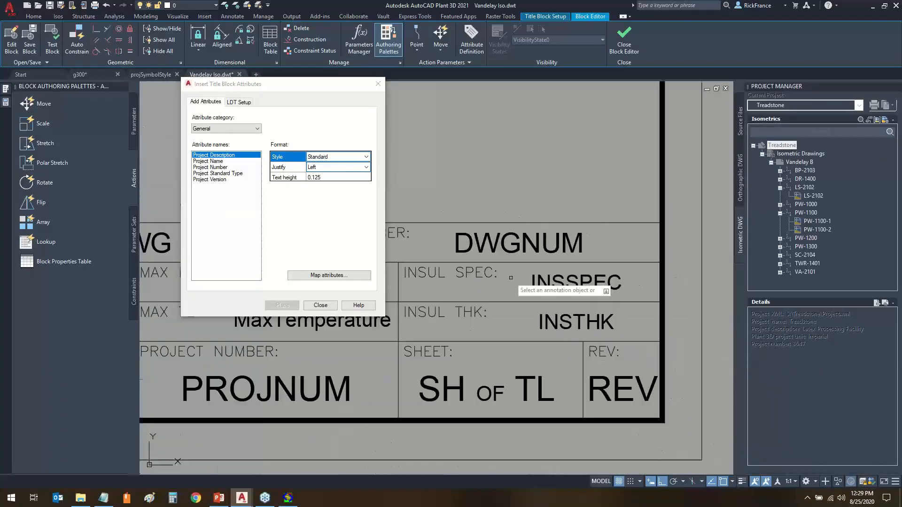
{"action": "scroll", "coordinate": [626, 277], "scroll_direction": "down", "scroll_amount": 1}
{"action": "middle_click_drag", "start_coordinate": [625, 277], "coordinate": [671, 320]}
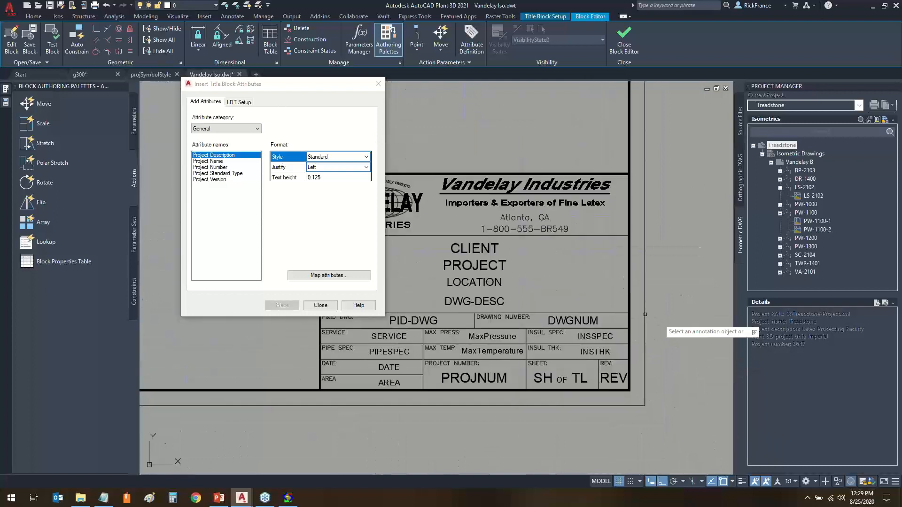
{"action": "left_click", "coordinate": [330, 274]}
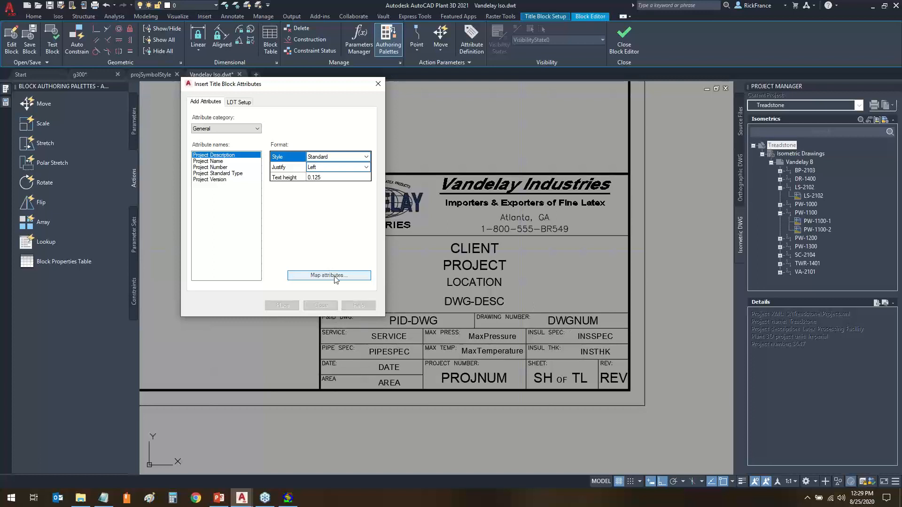
{"action": "left_click_drag", "start_coordinate": [525, 308], "coordinate": [531, 336]}
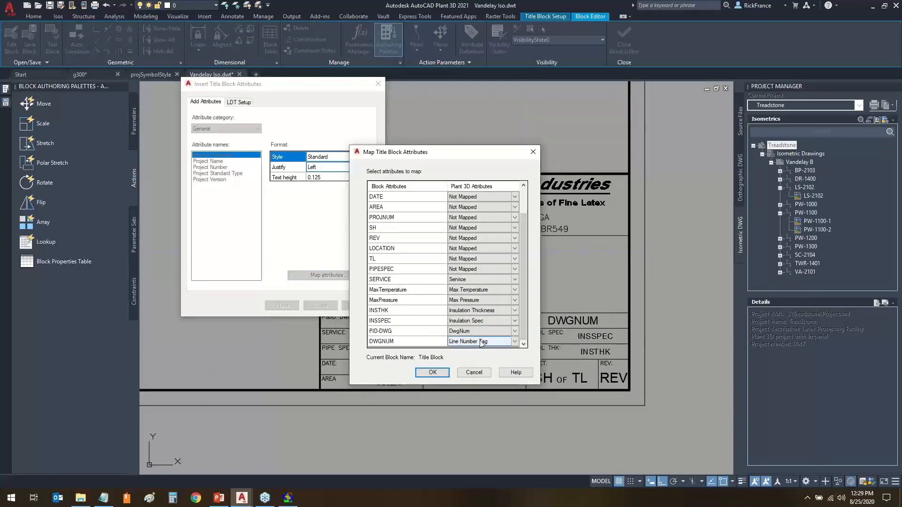
{"action": "left_click", "coordinate": [514, 342]}
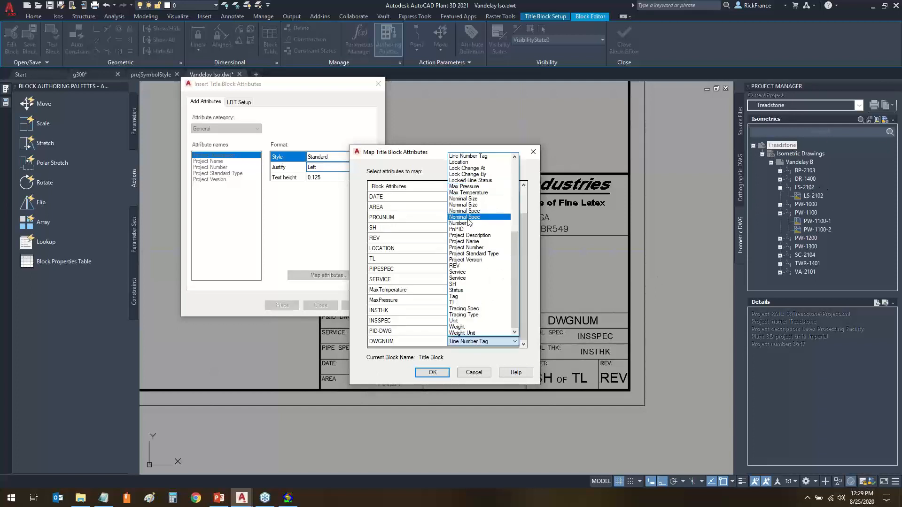
{"action": "scroll", "coordinate": [468, 221], "scroll_direction": "up", "scroll_amount": 1}
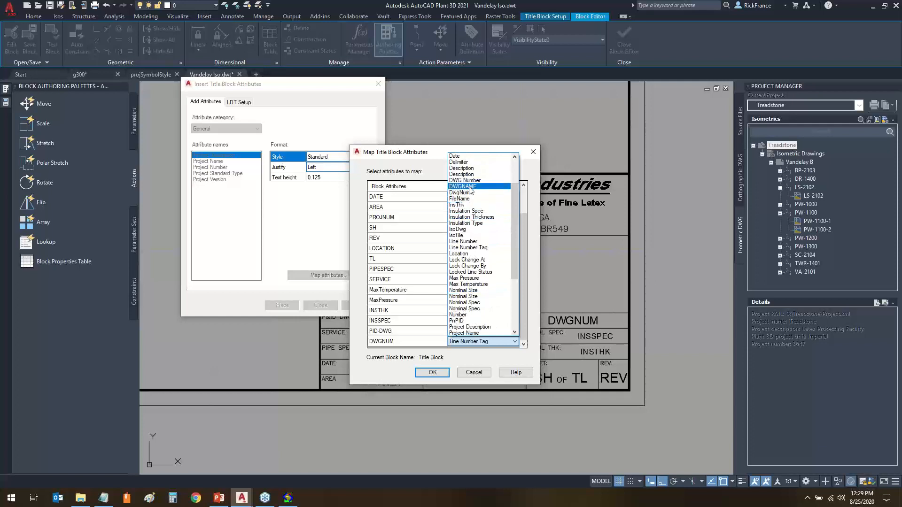
{"action": "left_click", "coordinate": [462, 186]}
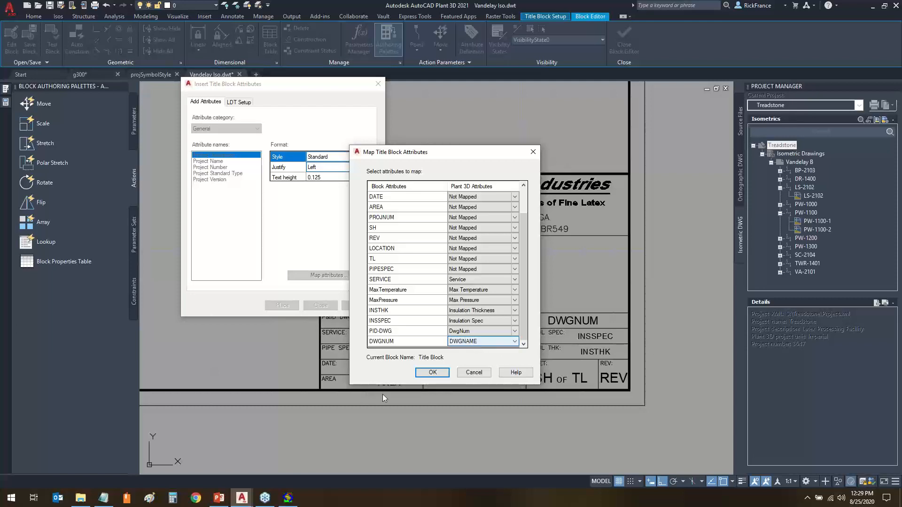
Switch to foxe, reload the Vandelay B isoconfig.xml and check its DrawingNameFormat entry, then return to Plant 3D.
{"action": "left_click", "coordinate": [288, 498]}
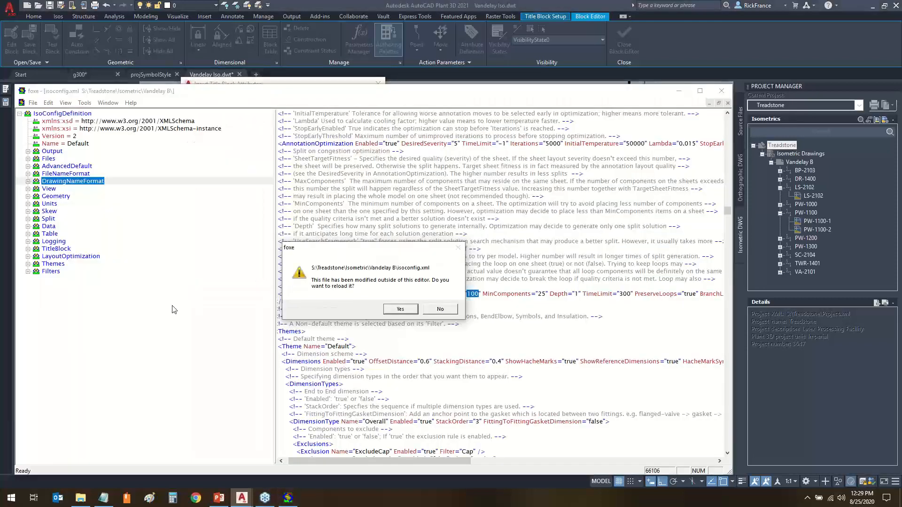
{"action": "left_click", "coordinate": [400, 309]}
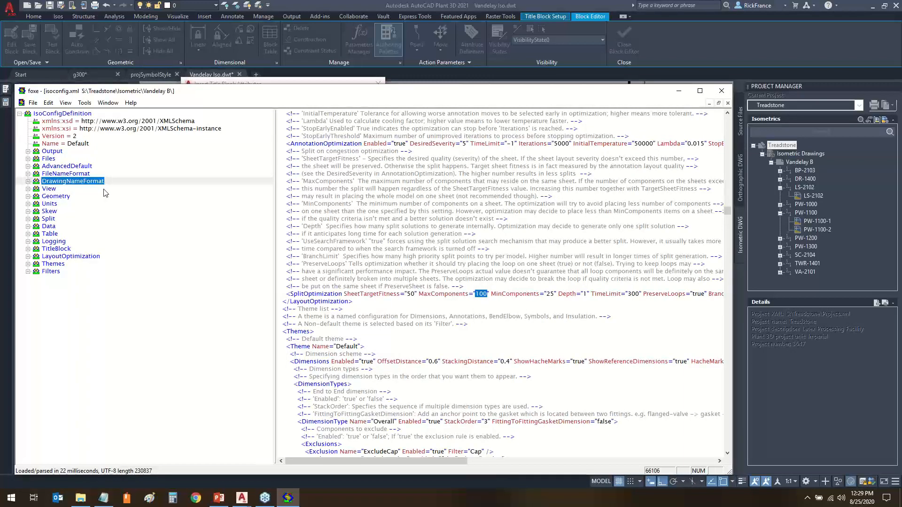
{"action": "left_click", "coordinate": [679, 92]}
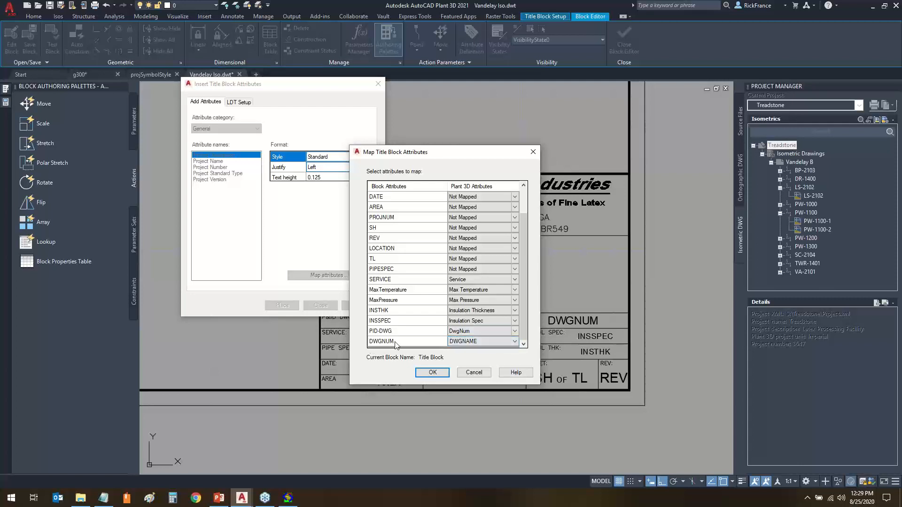
Map the INSTHK block attribute to the InsThk property and accept the title block attribute mapping.
{"action": "left_click", "coordinate": [391, 310]}
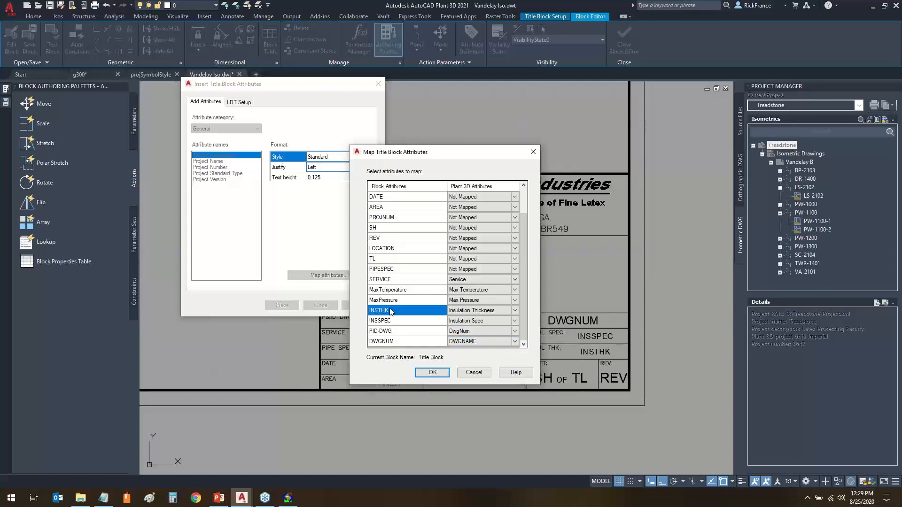
{"action": "left_click", "coordinate": [484, 310]}
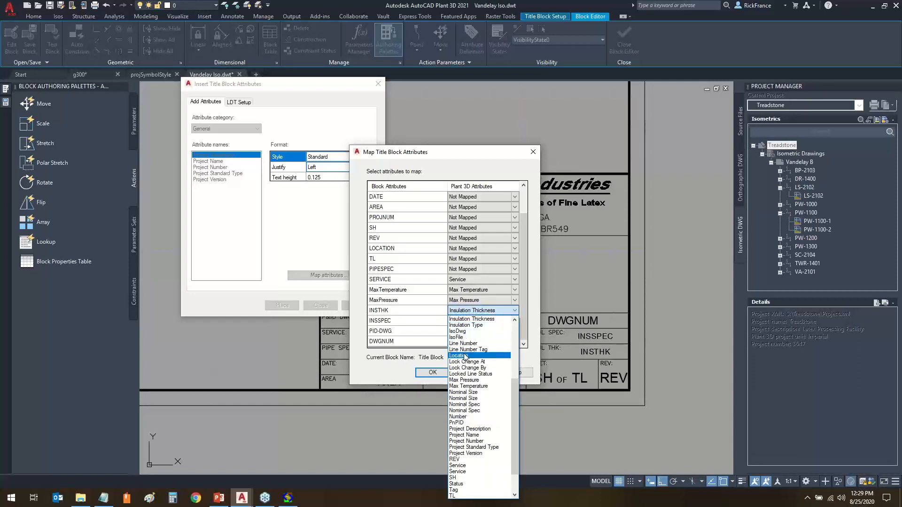
{"action": "scroll", "coordinate": [463, 355], "scroll_direction": "up", "scroll_amount": 2}
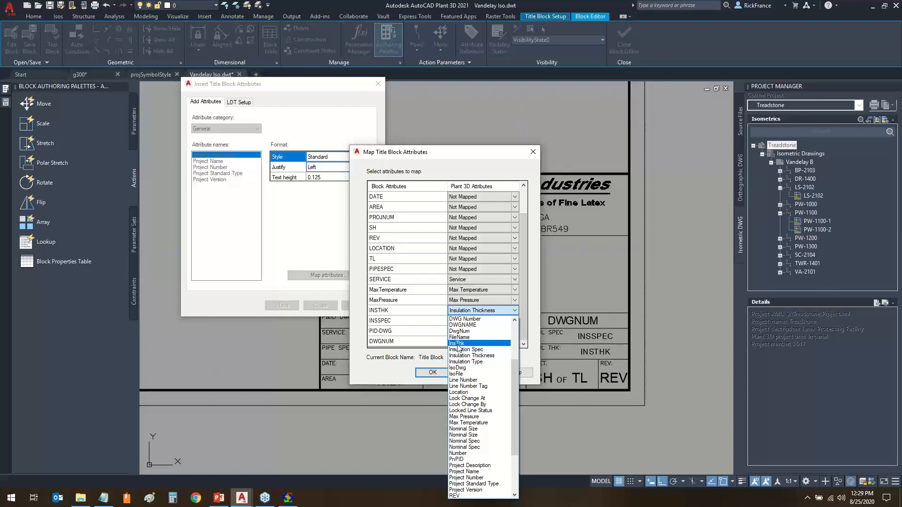
{"action": "left_click", "coordinate": [456, 342]}
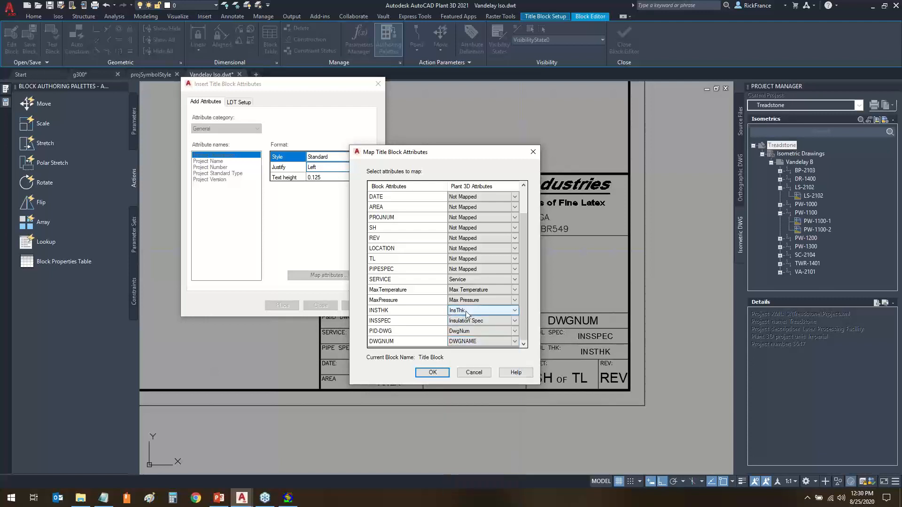
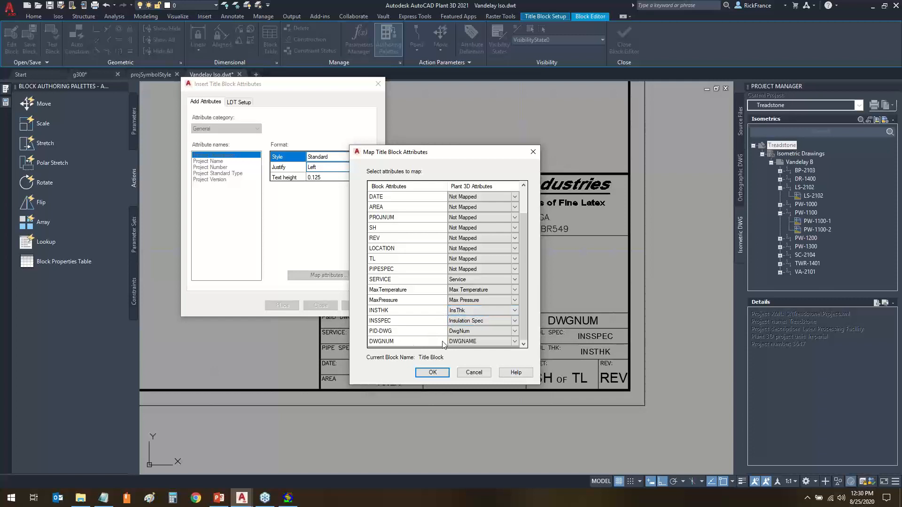
{"action": "left_click", "coordinate": [433, 373]}
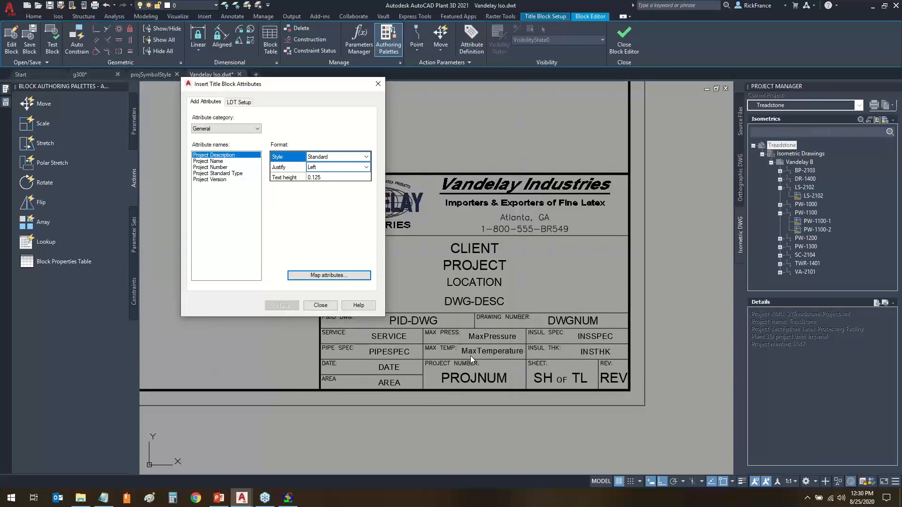
Review the InsThk, IsoDwg and IsoFile line group properties available for the title block, and check the files in the Vandelay B folder.
{"action": "left_click_drag", "start_coordinate": [297, 83], "coordinate": [430, 110]}
{"action": "left_click", "coordinate": [358, 155]}
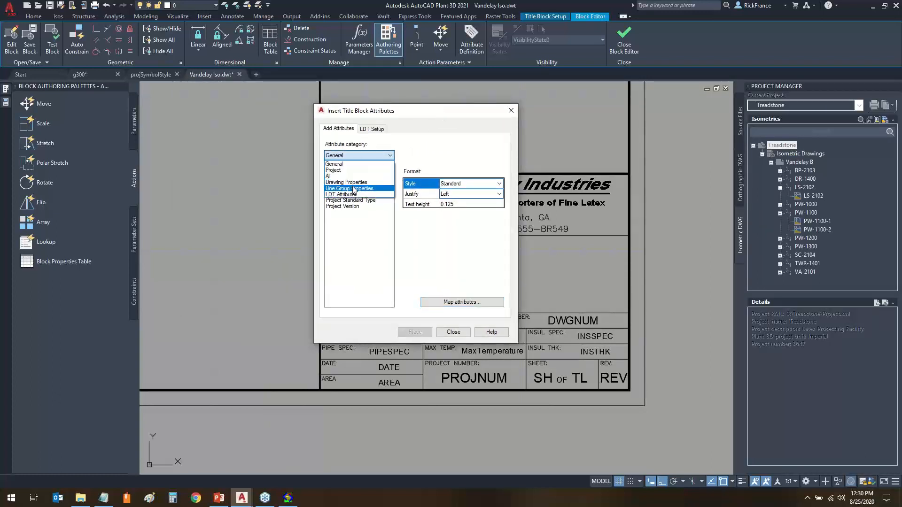
{"action": "left_click", "coordinate": [353, 188]}
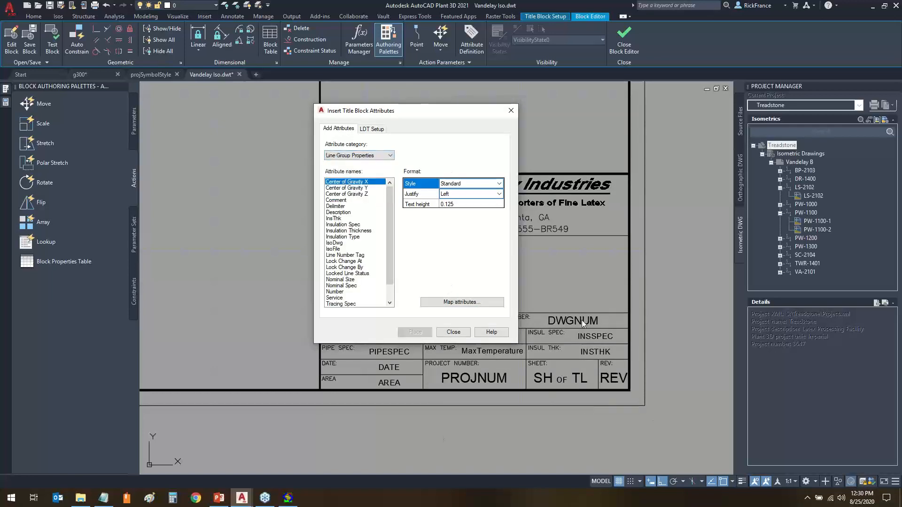
{"action": "left_click", "coordinate": [81, 498]}
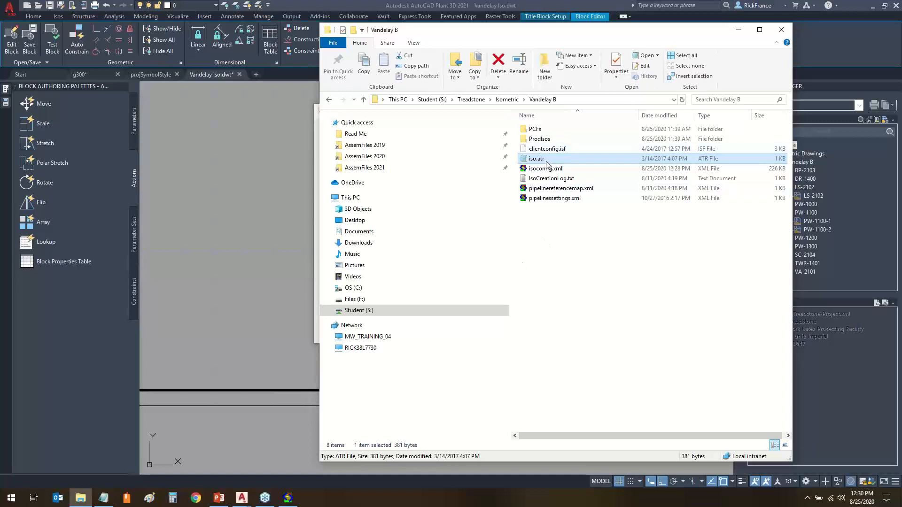
{"action": "left_click", "coordinate": [316, 338]}
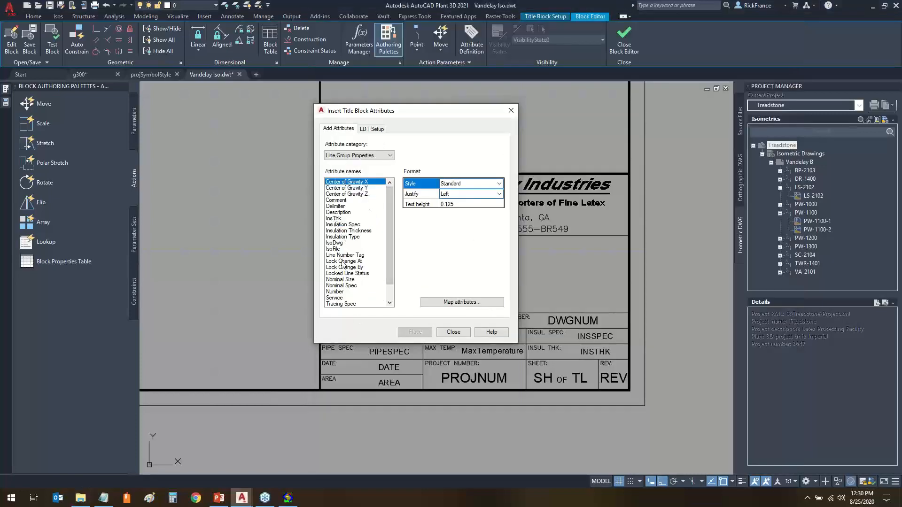
{"action": "left_click", "coordinate": [336, 219]}
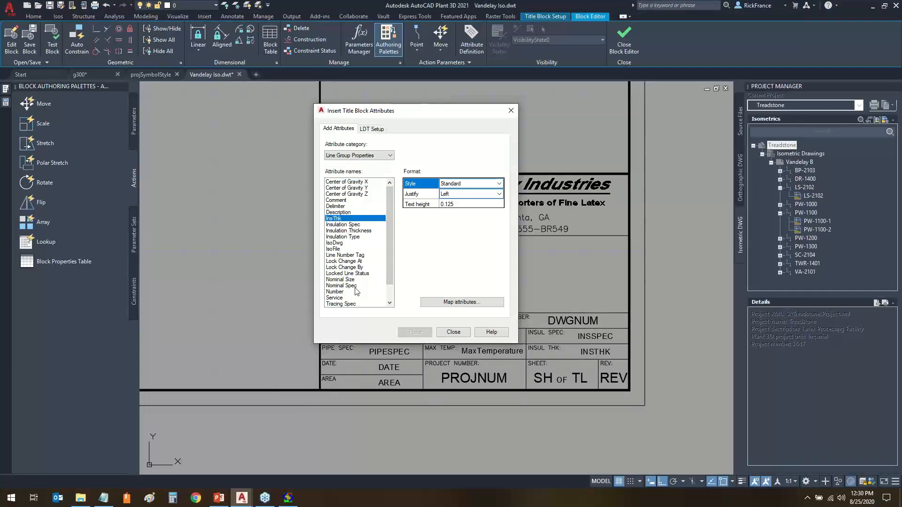
{"action": "left_click", "coordinate": [338, 244]}
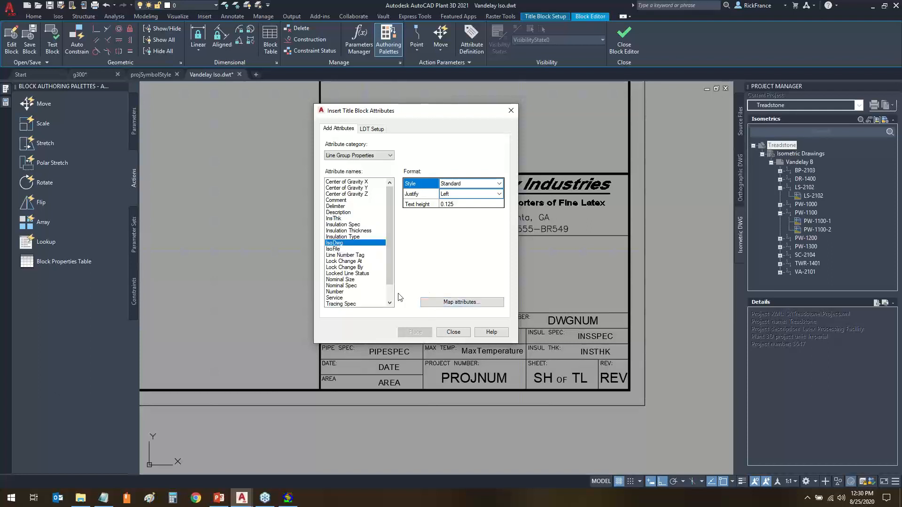
{"action": "left_click", "coordinate": [352, 255]}
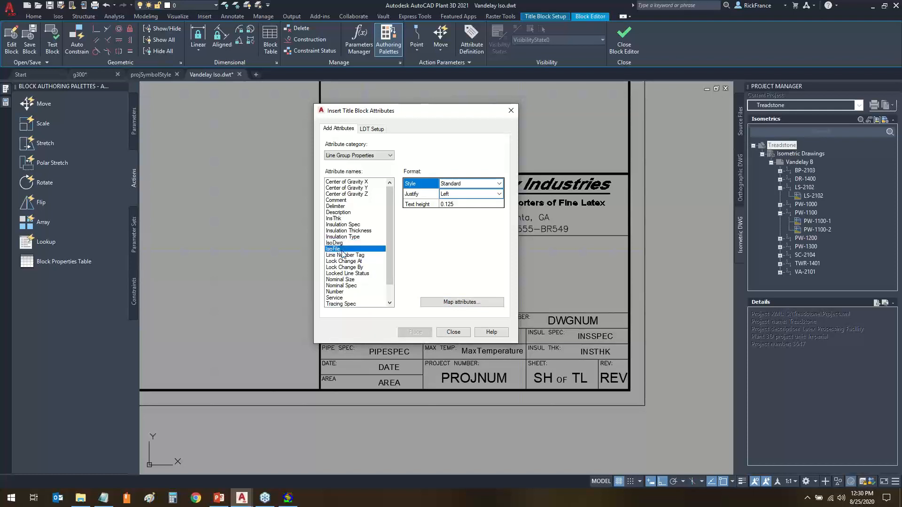
{"action": "left_click", "coordinate": [340, 243]}
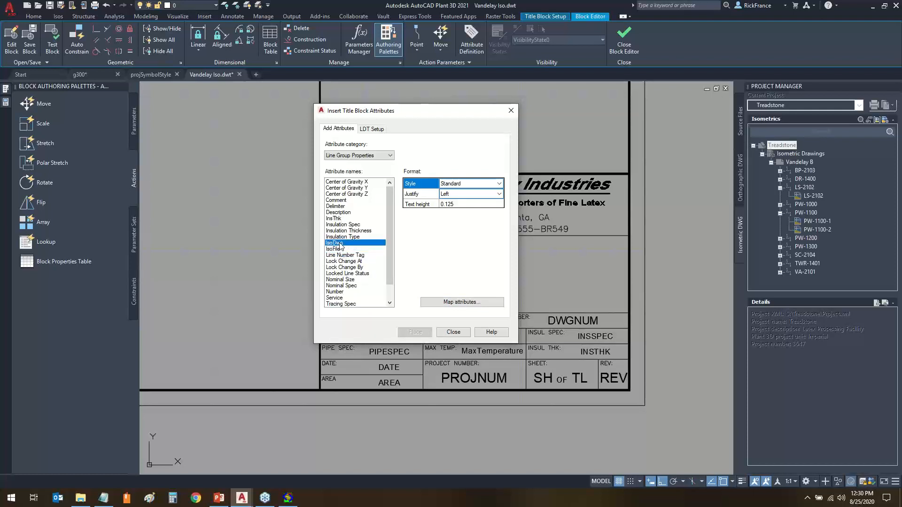
{"action": "left_click", "coordinate": [455, 332]}
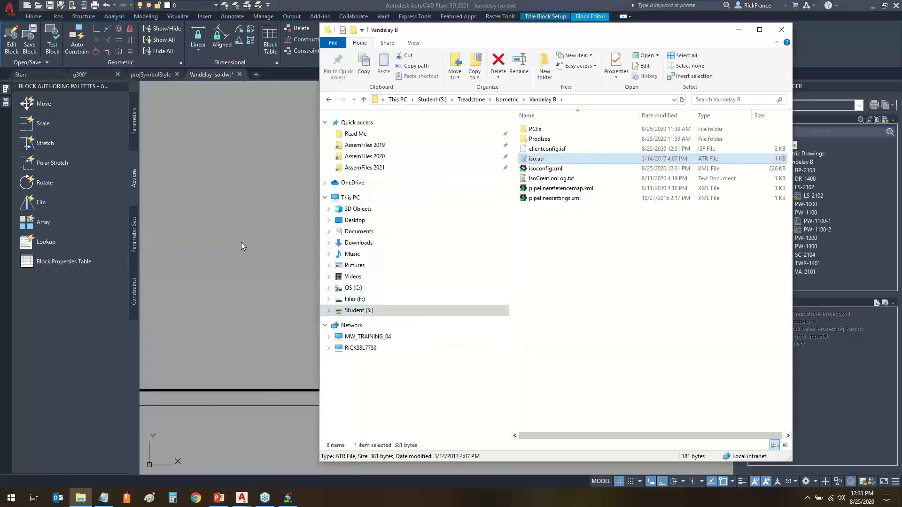
{"action": "left_click", "coordinate": [241, 242]}
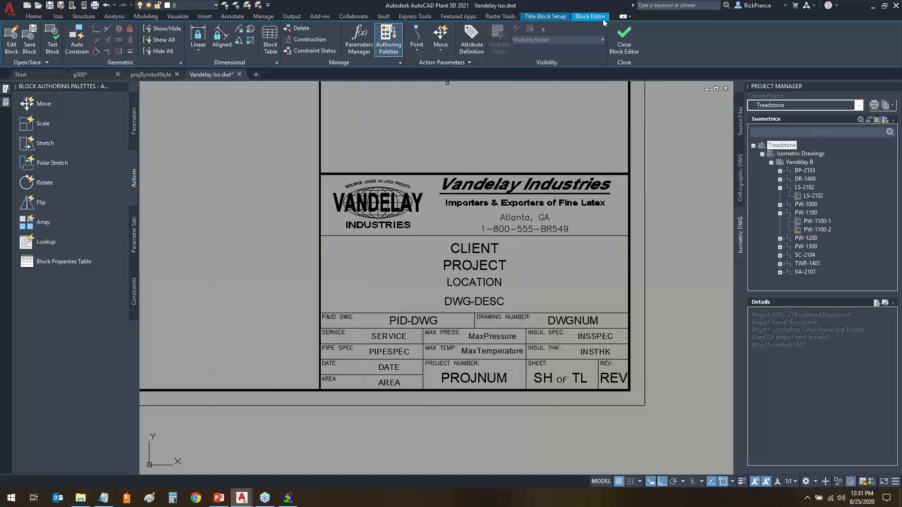
Place the IsoDwg line group property as a title block attribute just below the title block border, with text height 0.01.
{"action": "left_click", "coordinate": [530, 15]}
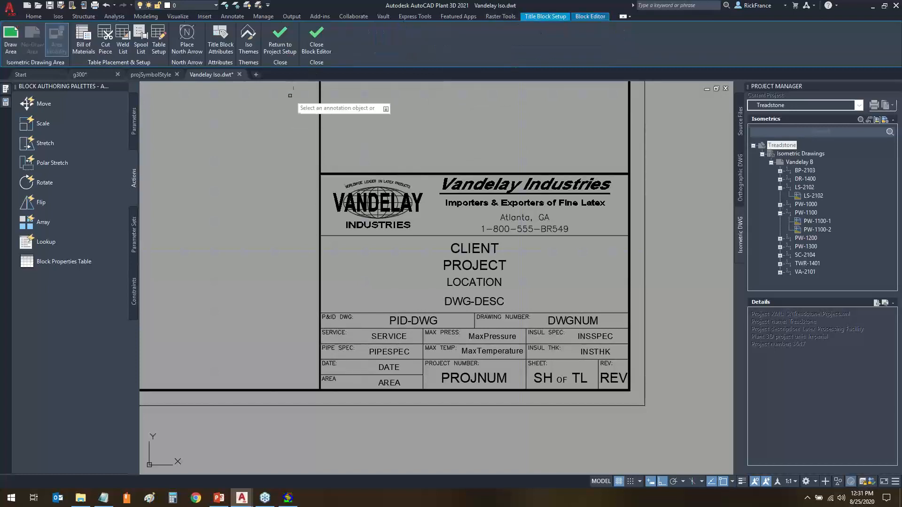
{"action": "left_click", "coordinate": [219, 38]}
{"action": "left_click", "coordinate": [359, 155]}
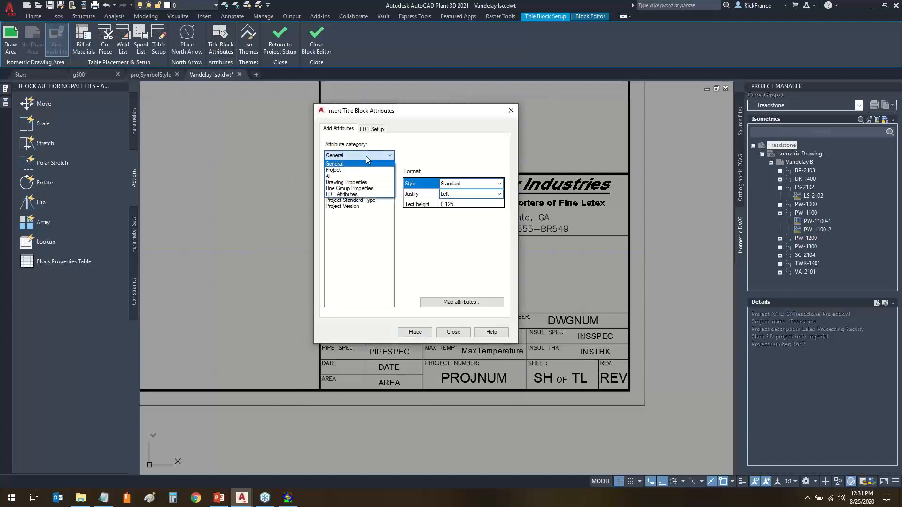
{"action": "left_click", "coordinate": [351, 189]}
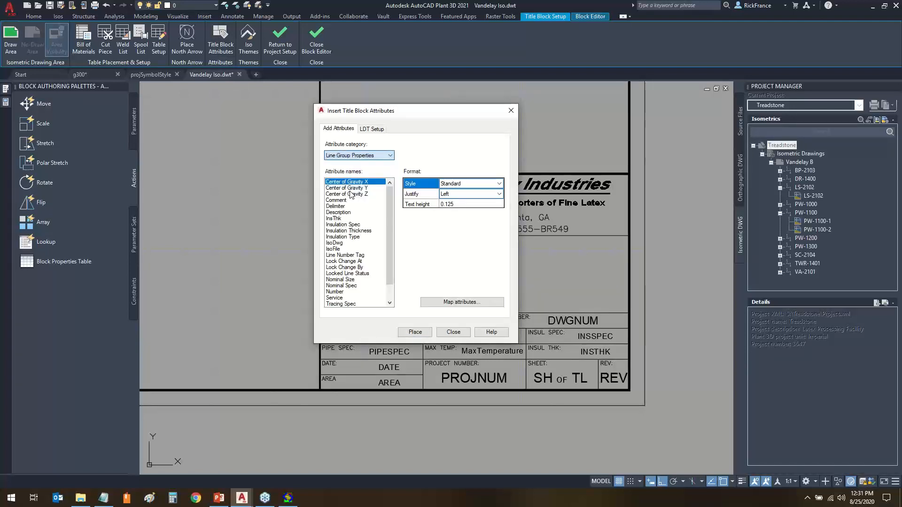
{"action": "left_click", "coordinate": [334, 244]}
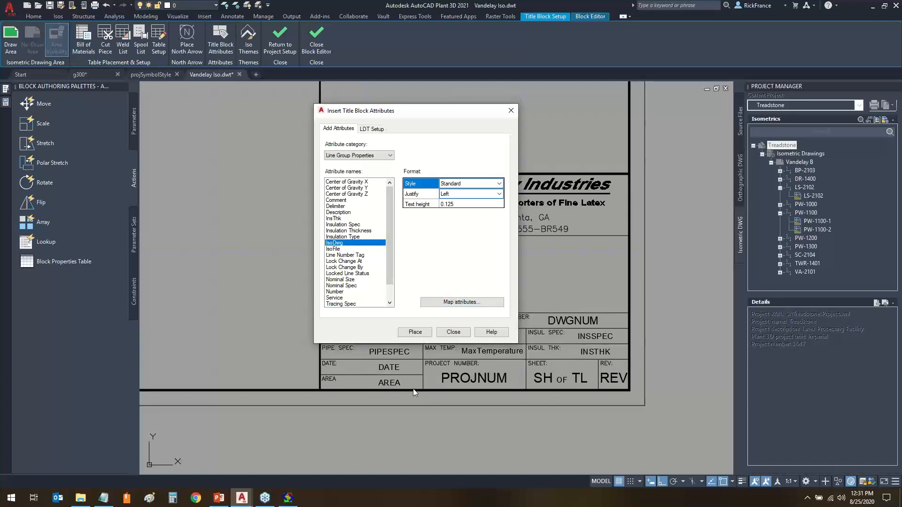
{"action": "left_click", "coordinate": [471, 205]}
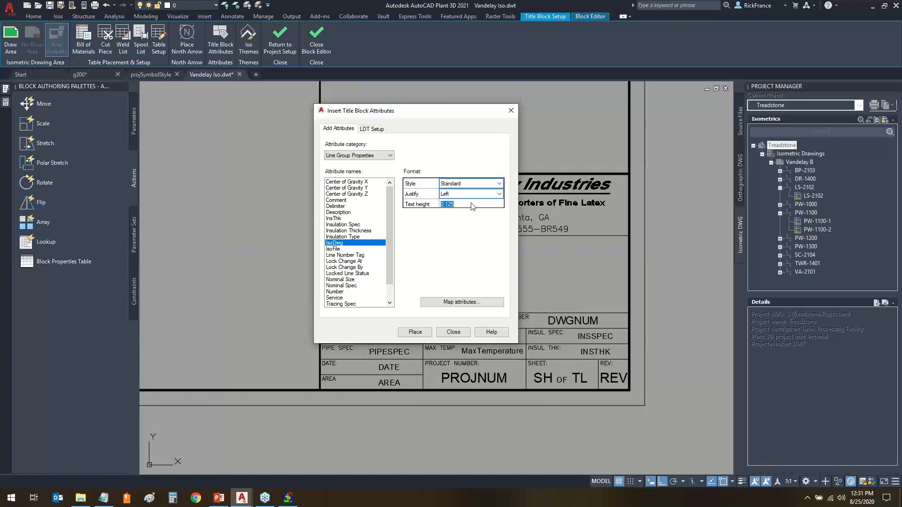
{"action": "type", "text": "0"}
{"action": "left_click", "coordinate": [415, 332]}
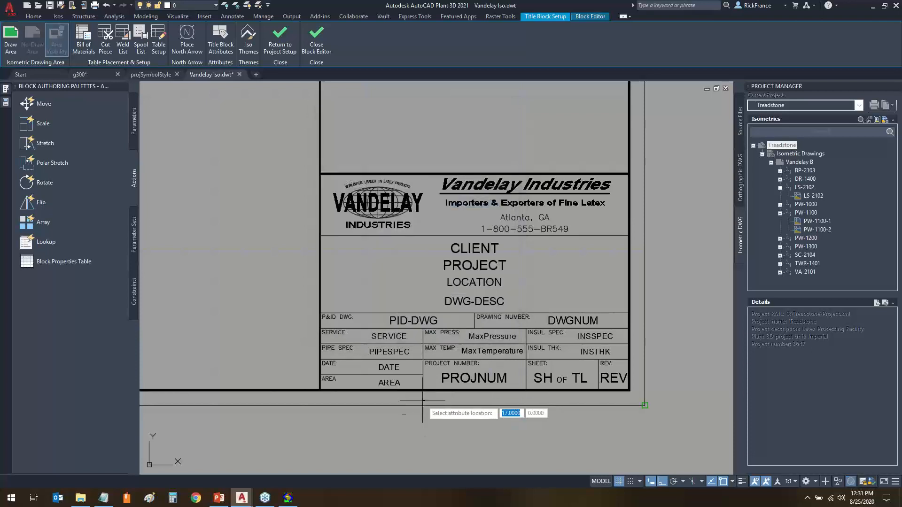
{"action": "left_click", "coordinate": [417, 399]}
Place the IsoFile and Number line group properties beside the IsoDwg attribute below the title block border, and finish inserting attributes.
{"action": "left_click", "coordinate": [332, 250]}
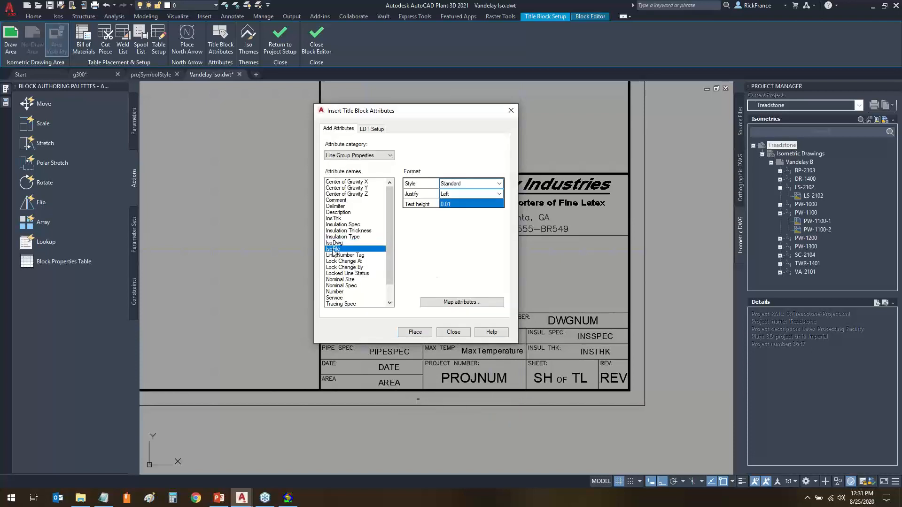
{"action": "left_click", "coordinate": [415, 332]}
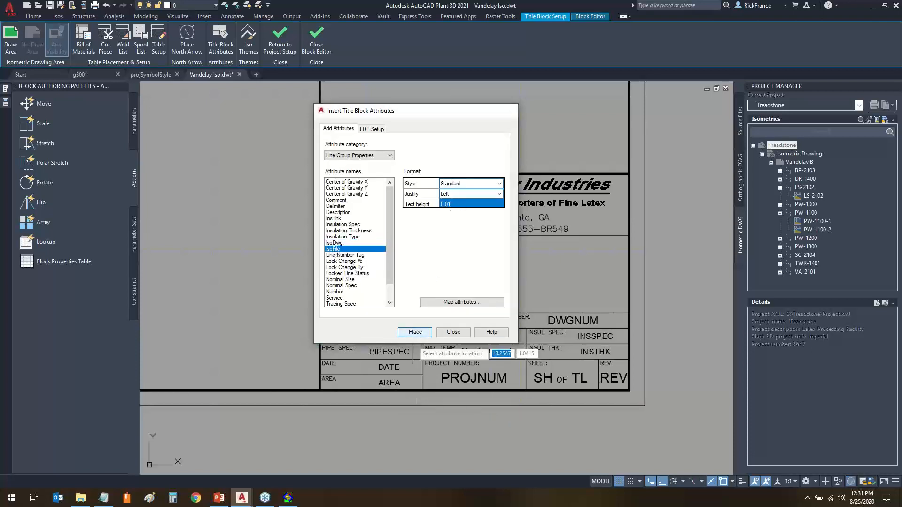
{"action": "left_click", "coordinate": [428, 400]}
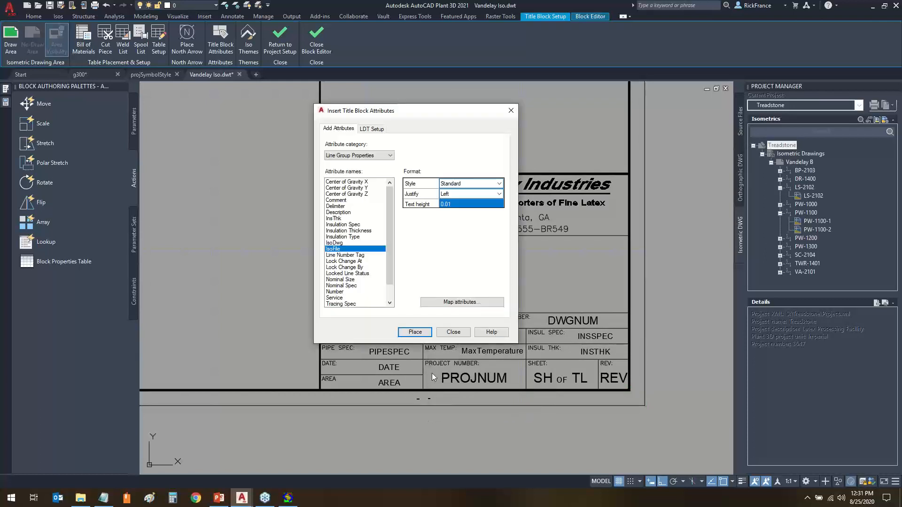
{"action": "left_click", "coordinate": [343, 292]}
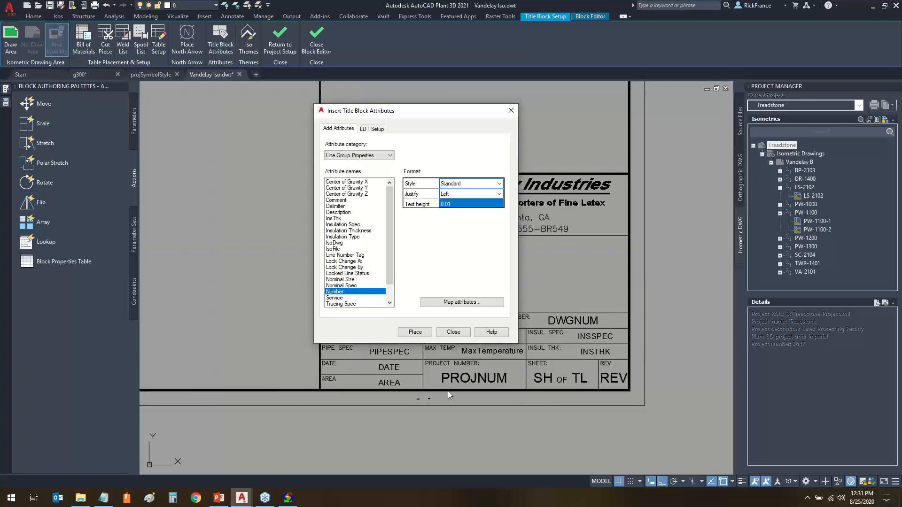
{"action": "left_click", "coordinate": [411, 332]}
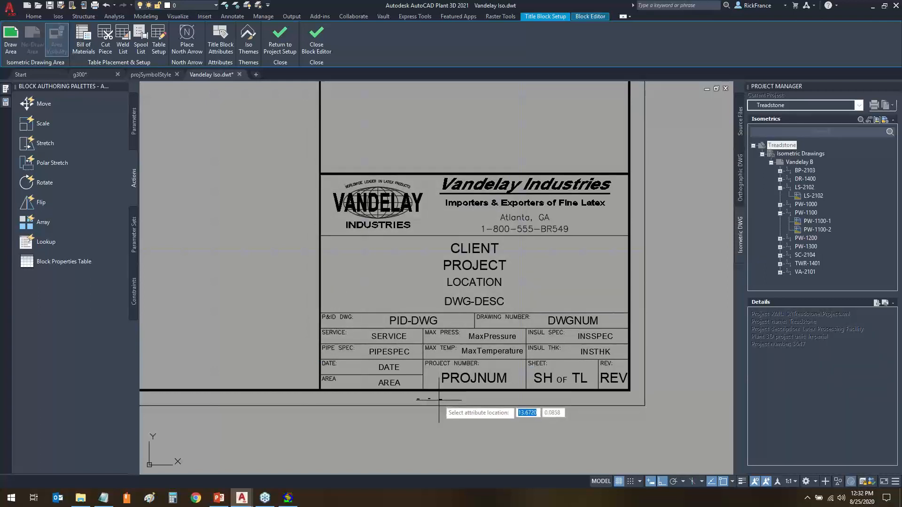
{"action": "left_click", "coordinate": [439, 399]}
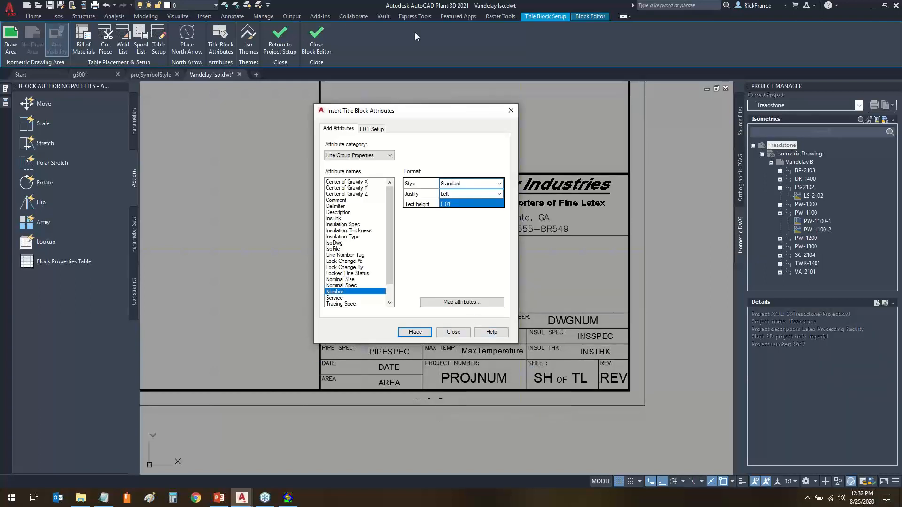
{"action": "left_click", "coordinate": [454, 332]}
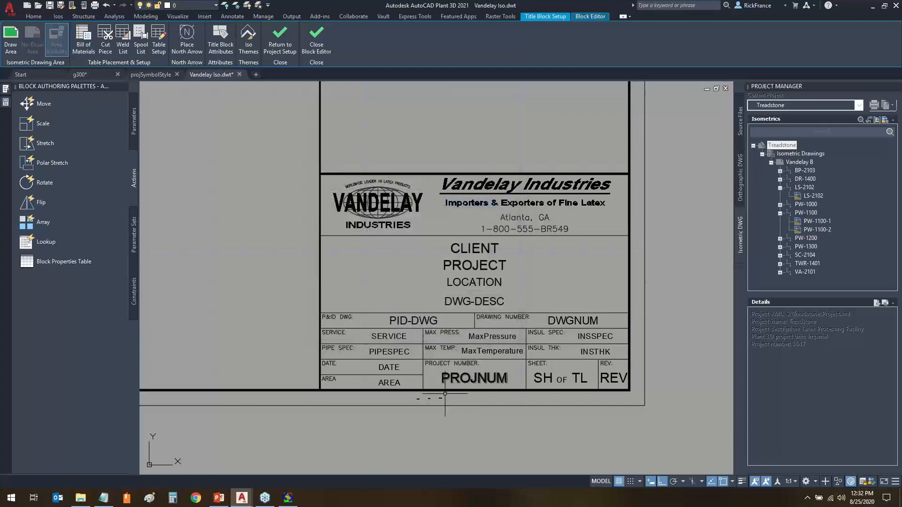
Set the three small attribute definitions below the title block border to invisible.
{"action": "left_click", "coordinate": [411, 394]}
{"action": "left_click", "coordinate": [457, 404]}
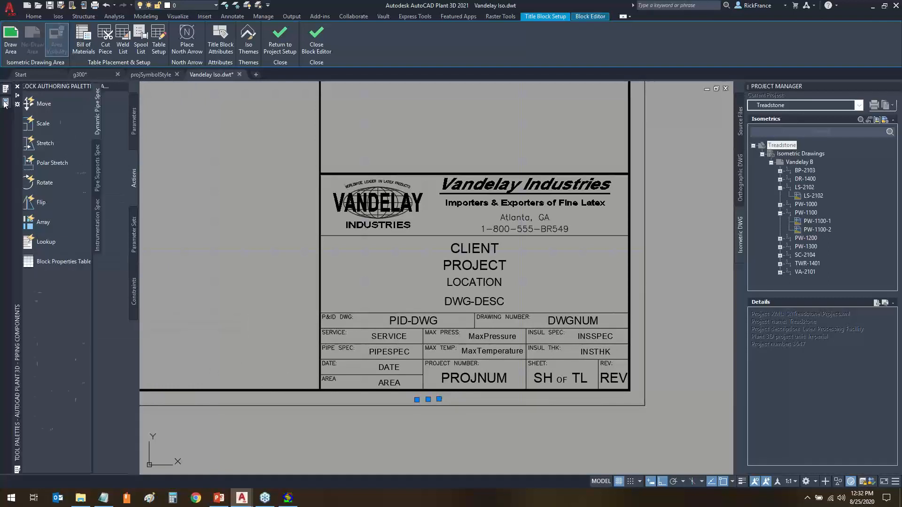
{"action": "key", "text": "ctrl+1"}
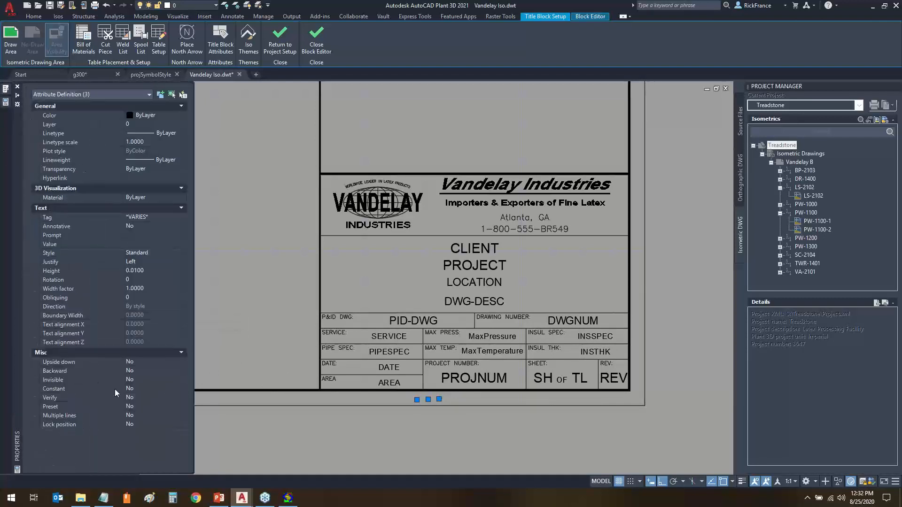
{"action": "left_click", "coordinate": [144, 381]}
{"action": "left_click", "coordinate": [170, 381]}
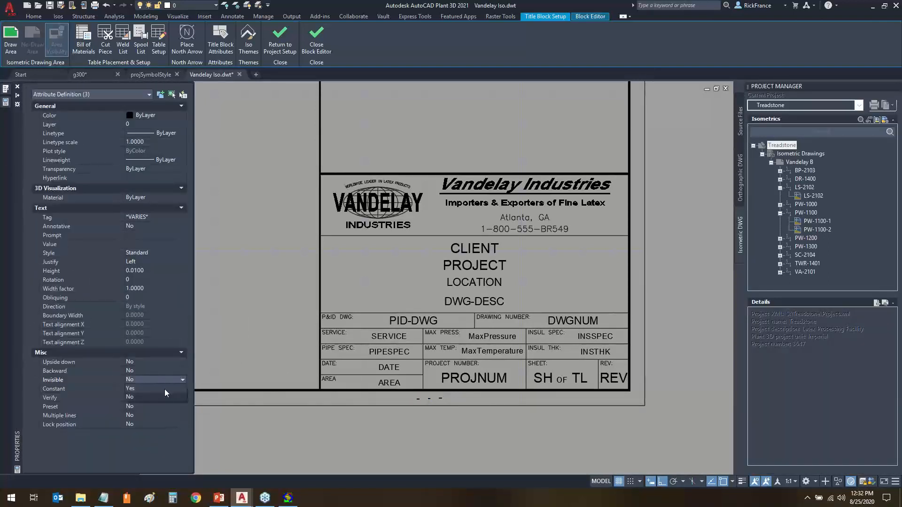
{"action": "left_click", "coordinate": [164, 389]}
{"action": "left_click", "coordinate": [81, 390]}
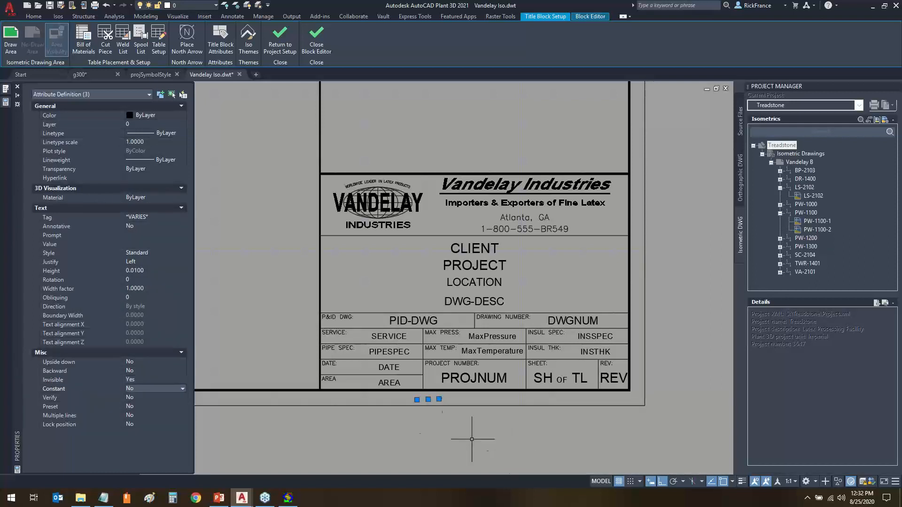
{"action": "key", "text": "ctrl+1"}
{"action": "key", "text": "Escape"}
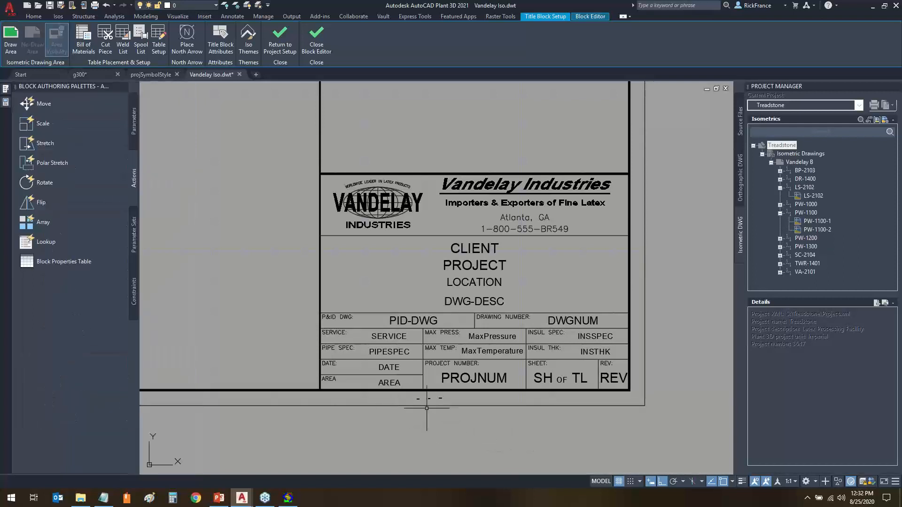
Close the block editor saving the Title Block changes, and return to the project setup saving Vandelay Iso.dwt.
{"action": "scroll", "coordinate": [426, 408], "scroll_direction": "up", "scroll_amount": 10}
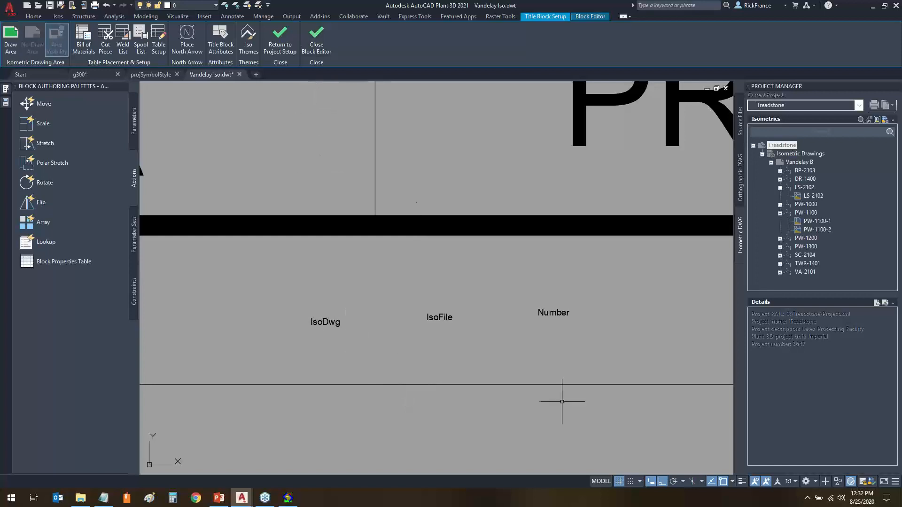
{"action": "scroll", "coordinate": [546, 391], "scroll_direction": "down", "scroll_amount": 4}
{"action": "scroll", "coordinate": [546, 391], "scroll_direction": "down", "scroll_amount": 3}
{"action": "middle_click_drag", "start_coordinate": [586, 371], "coordinate": [500, 419]}
{"action": "left_click", "coordinate": [317, 36]}
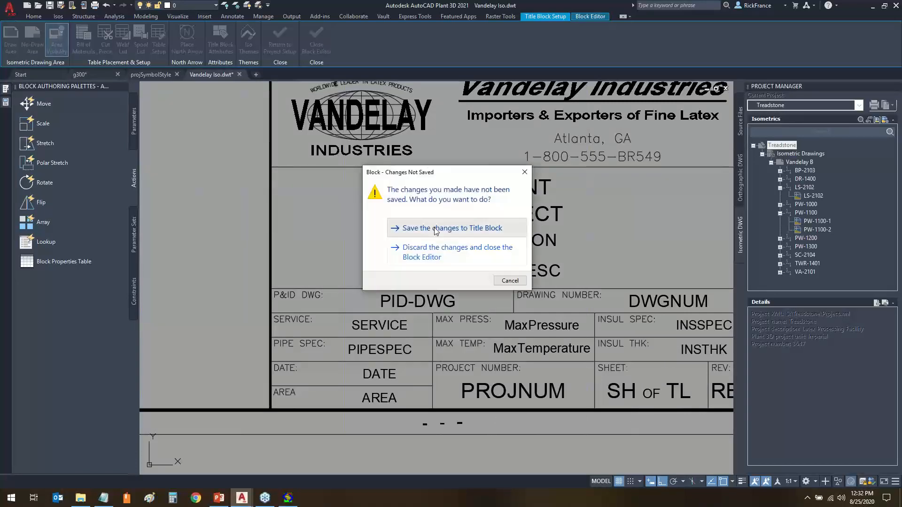
{"action": "left_click", "coordinate": [442, 233]}
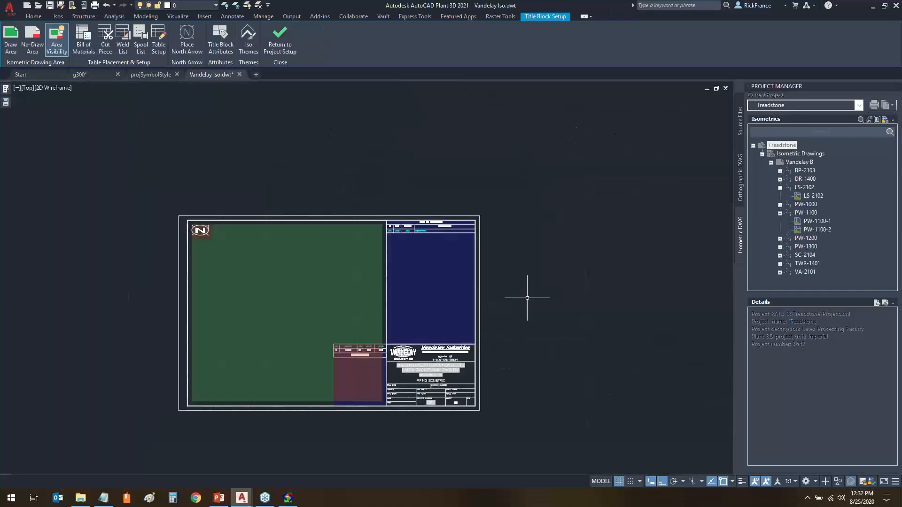
{"action": "left_click", "coordinate": [278, 42]}
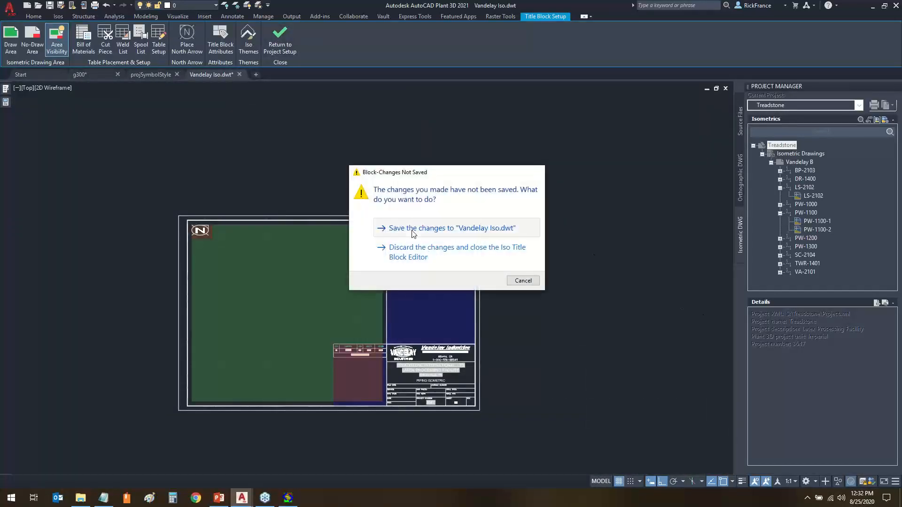
{"action": "left_click", "coordinate": [414, 231]}
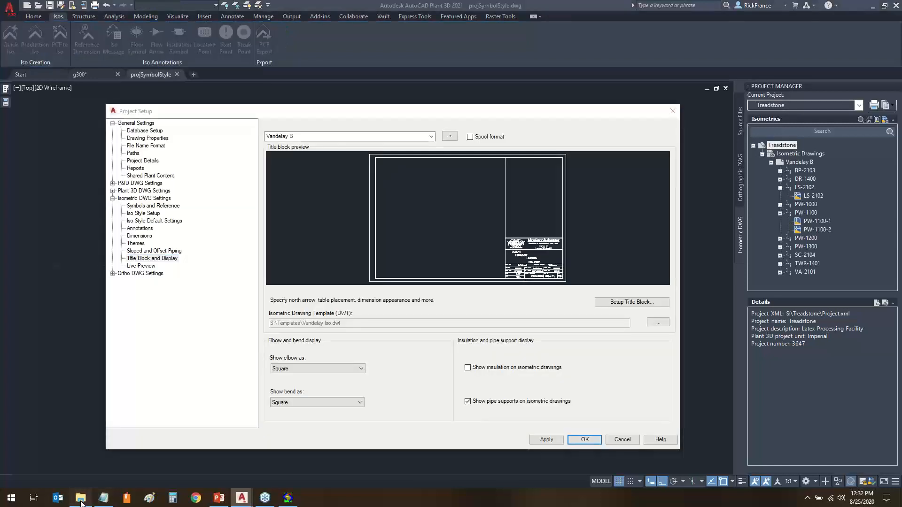
Open iso.atr from the Vandelay B folder, review its Attribute7 to Attribute9 lines, and close the file and folder.
{"action": "left_click", "coordinate": [81, 499]}
{"action": "double_click", "coordinate": [540, 161]}
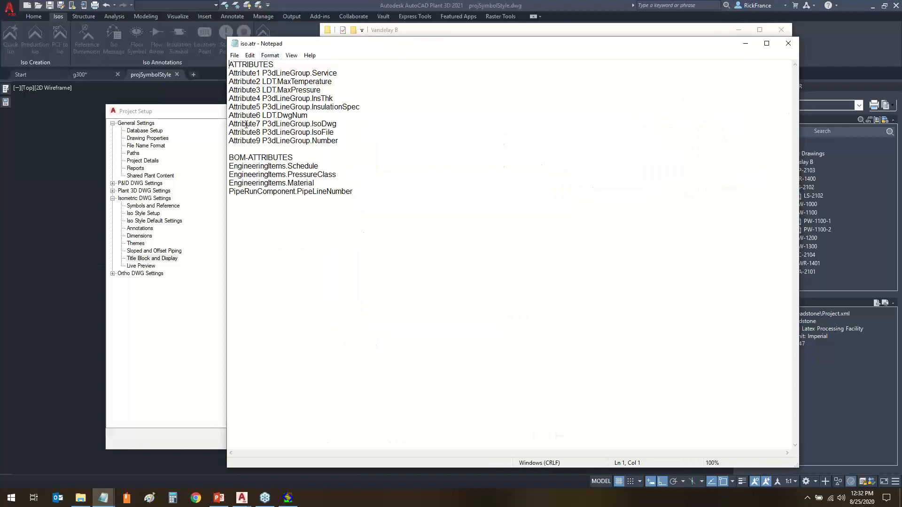
{"action": "left_click_drag", "start_coordinate": [318, 125], "coordinate": [344, 144]}
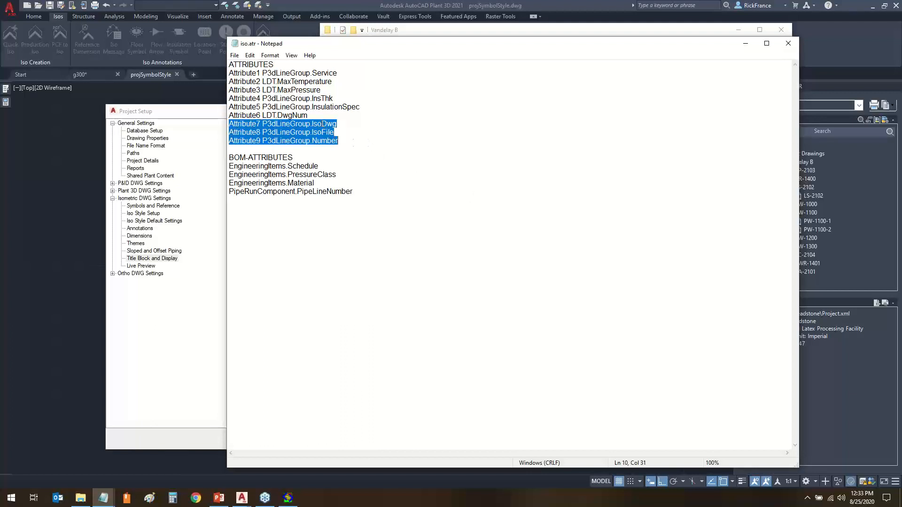
{"action": "left_click", "coordinate": [320, 166]}
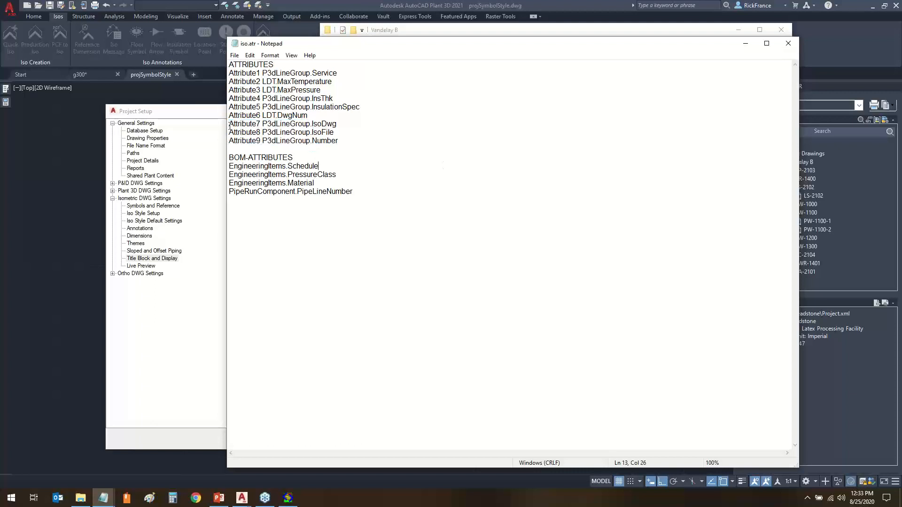
{"action": "left_click_drag", "start_coordinate": [230, 125], "coordinate": [265, 149]}
{"action": "left_click", "coordinate": [230, 141]}
{"action": "left_click", "coordinate": [260, 124]}
{"action": "left_click_drag", "start_coordinate": [313, 124], "coordinate": [335, 132]}
{"action": "left_click", "coordinate": [357, 148]}
{"action": "left_click", "coordinate": [789, 45]}
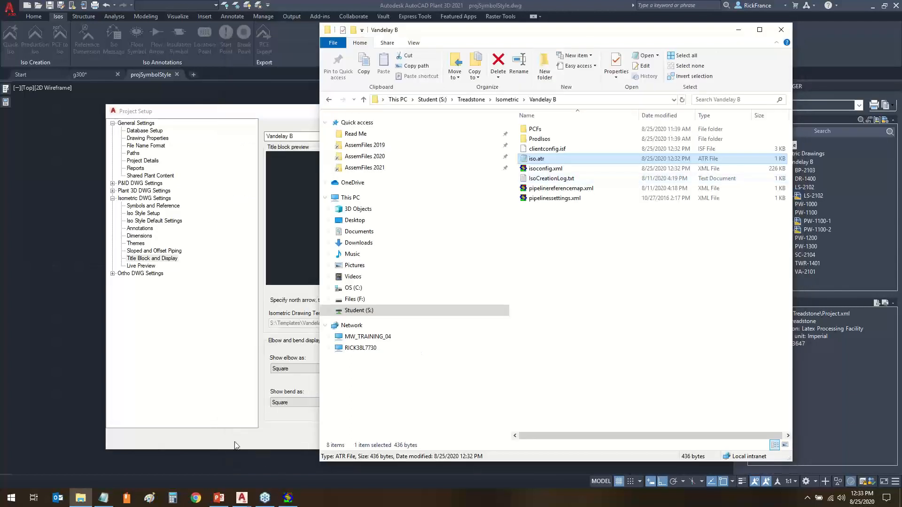
{"action": "key", "text": "alt+F4"}
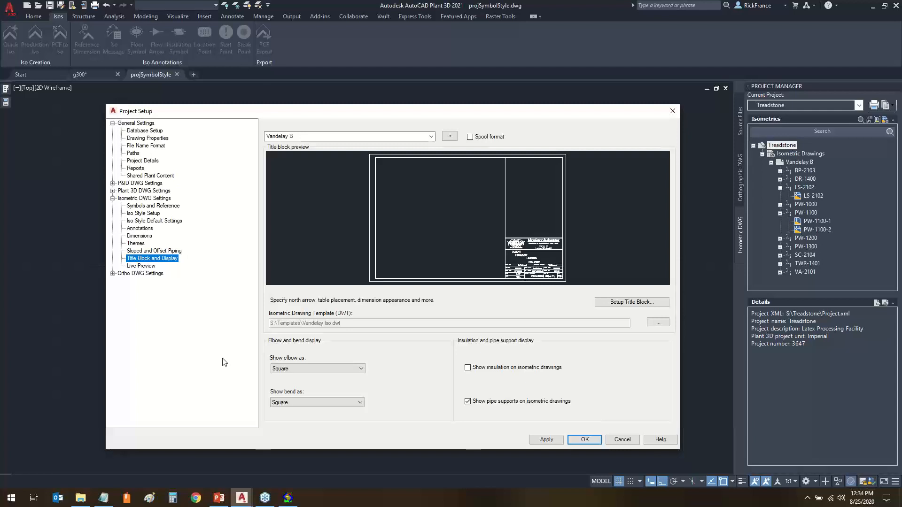
Show the Iso Style Setup file naming settings and compare the prefix with the file name examples in DwgNums.txt.
{"action": "left_click", "coordinate": [152, 214]}
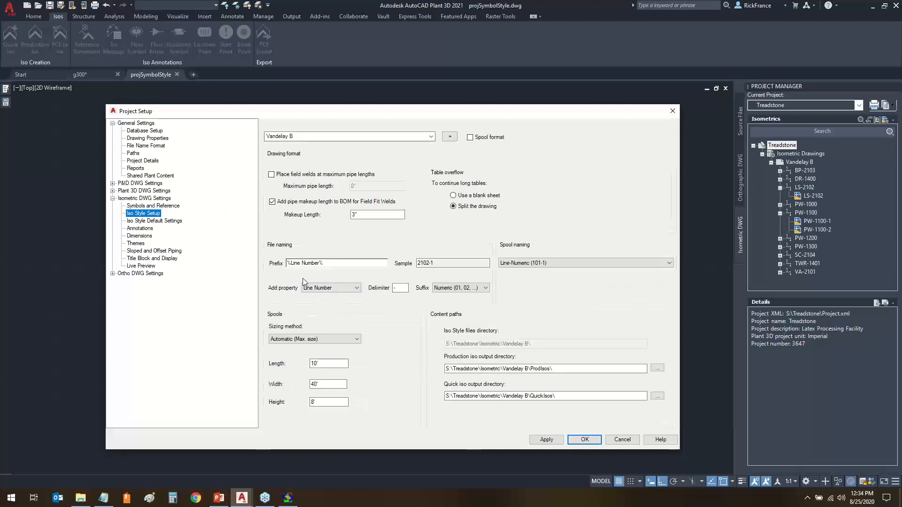
{"action": "mouse_move", "coordinate": [263, 277]}
{"action": "left_mouse_down"}
{"action": "mouse_move", "coordinate": [361, 273]}
{"action": "mouse_move", "coordinate": [336, 242]}
{"action": "mouse_move", "coordinate": [263, 244]}
{"action": "mouse_move", "coordinate": [279, 277]}
{"action": "left_mouse_up"}
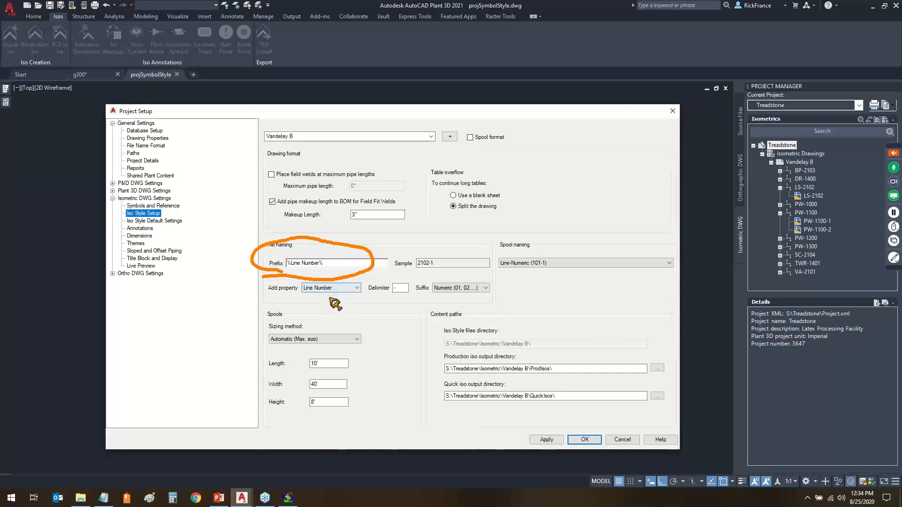
{"action": "key", "text": "Escape"}
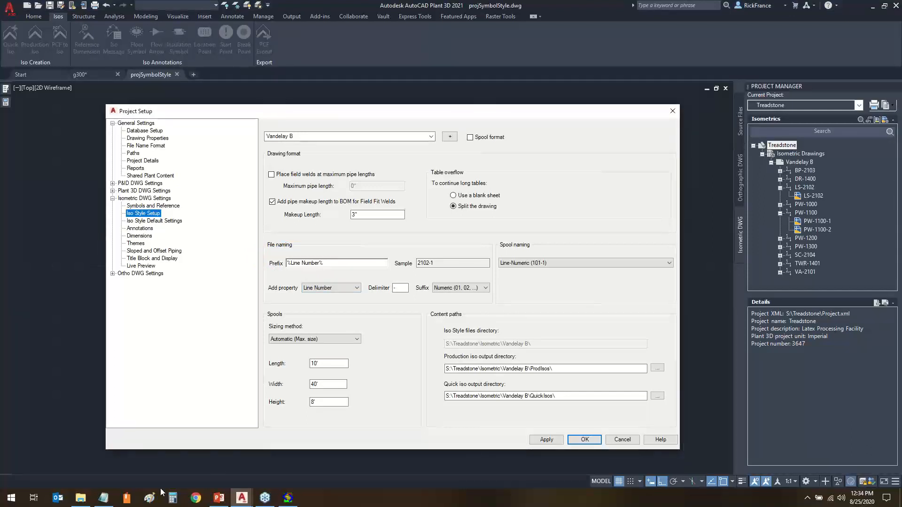
{"action": "left_click", "coordinate": [104, 498]}
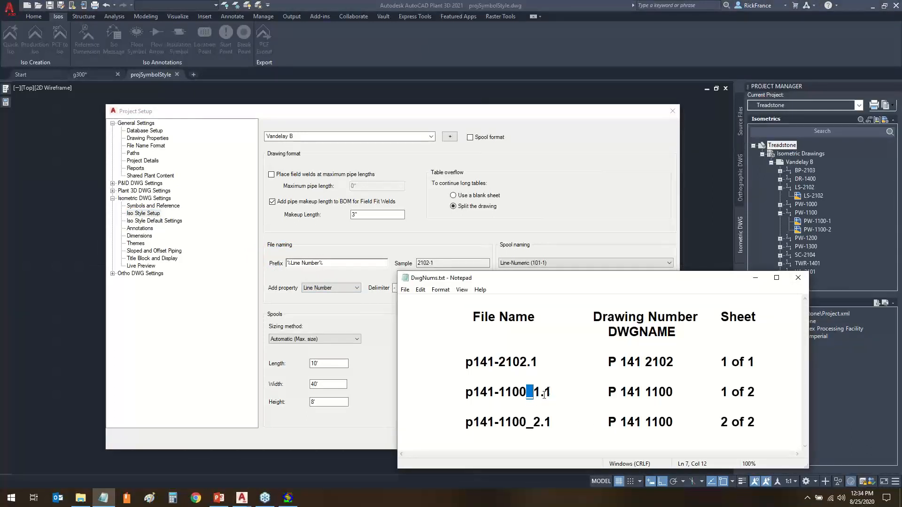
{"action": "left_click_drag", "start_coordinate": [540, 393], "coordinate": [545, 393]}
{"action": "left_click", "coordinate": [602, 214]}
Replace the file naming prefix with the IsoFile, Number and REV properties, giving %IsoFile%%Number%%REV%.
{"action": "left_click_drag", "start_coordinate": [346, 265], "coordinate": [286, 265]}
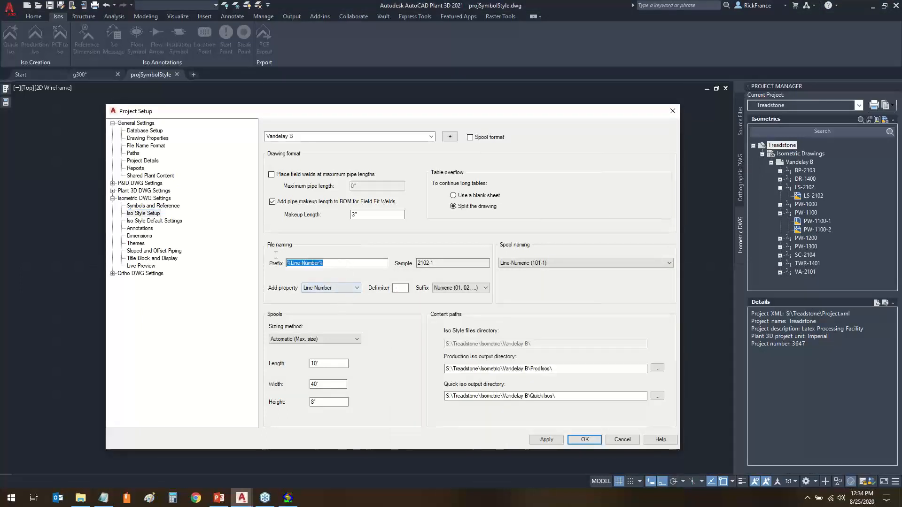
{"action": "key", "text": "BackSpace"}
{"action": "left_click", "coordinate": [357, 289]}
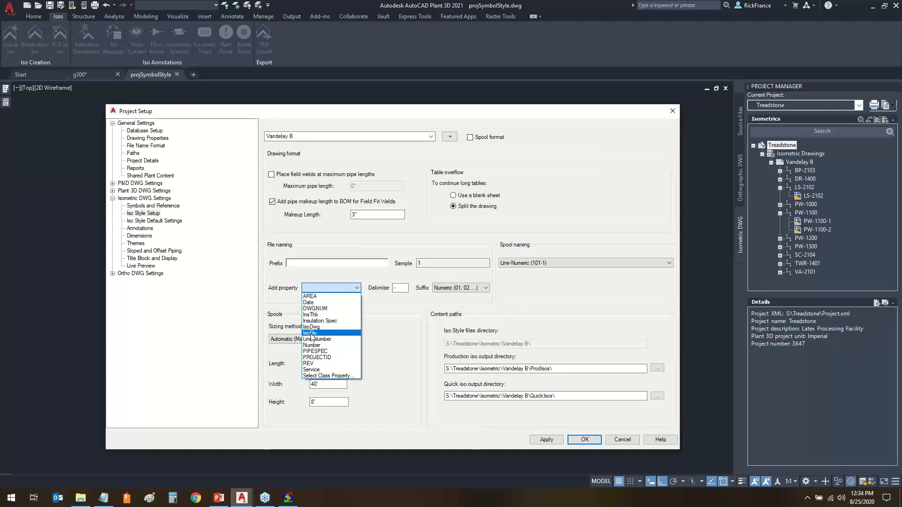
{"action": "left_click", "coordinate": [311, 333]}
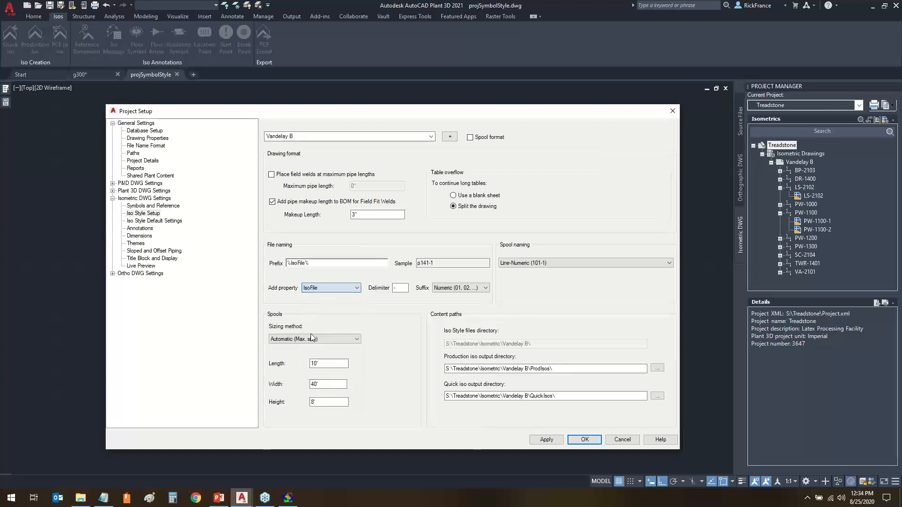
{"action": "left_click", "coordinate": [358, 291]}
{"action": "left_click", "coordinate": [358, 289]}
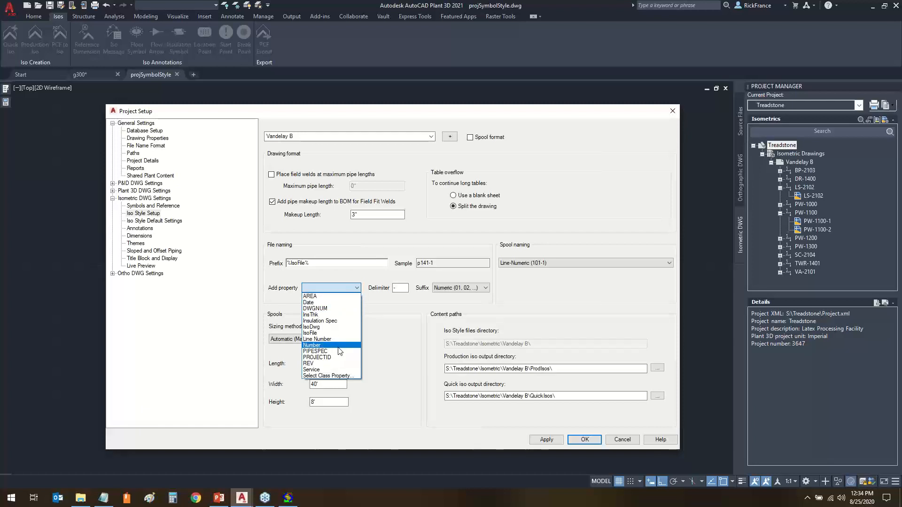
{"action": "left_click", "coordinate": [338, 347]}
{"action": "left_click", "coordinate": [338, 289]}
{"action": "left_click", "coordinate": [312, 364]}
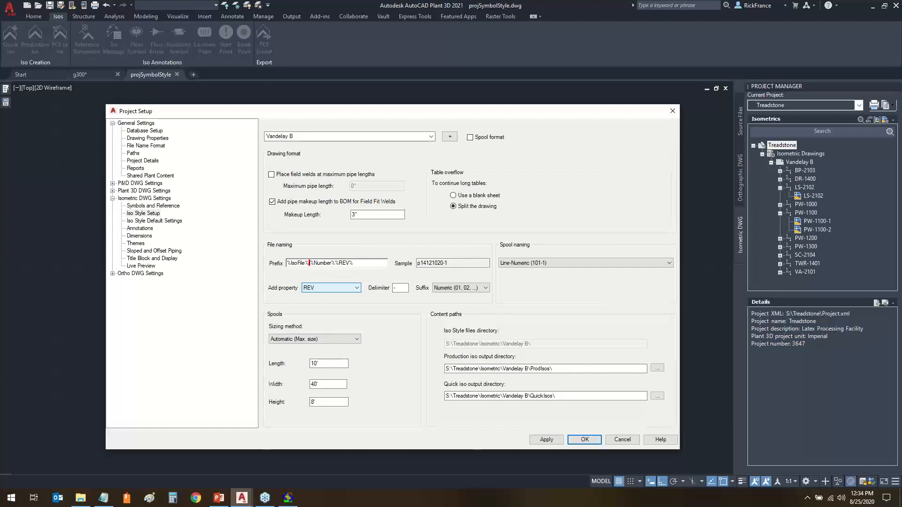
{"action": "left_click_drag", "start_coordinate": [309, 263], "coordinate": [350, 263]}
{"action": "key", "text": "Delete"}
{"action": "type", "text": "%"}
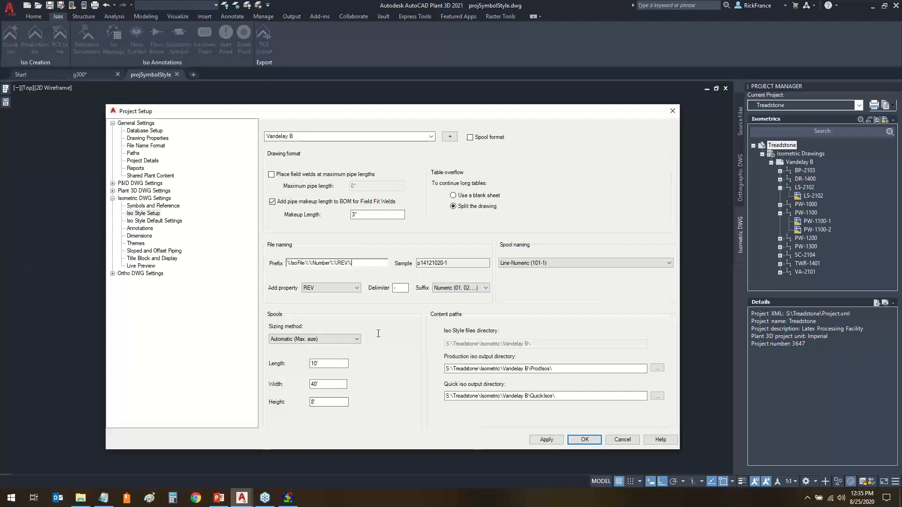
Compare the sample file name with the sheet and revision ending of the p141-1100_1.1 example in DwgNums.txt.
{"action": "left_click", "coordinate": [103, 498]}
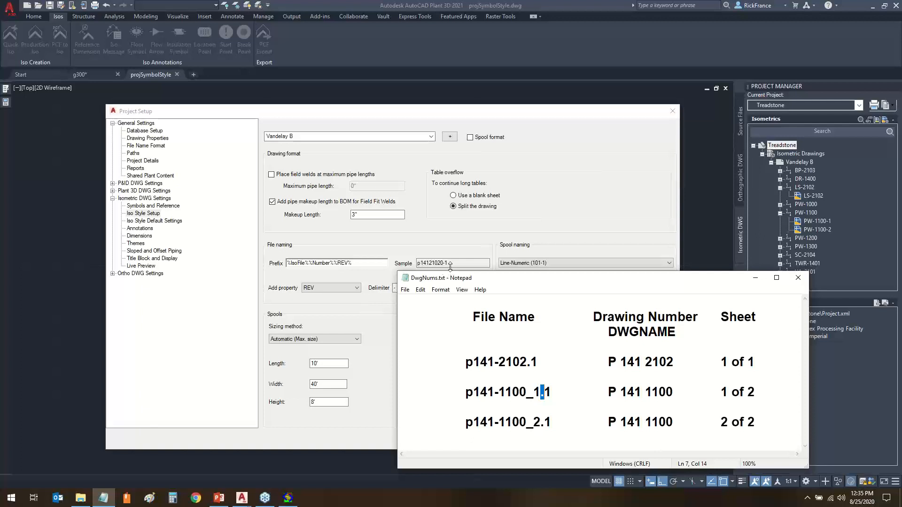
{"action": "left_click_drag", "start_coordinate": [551, 392], "coordinate": [528, 394]}
{"action": "left_click", "coordinate": [754, 279]}
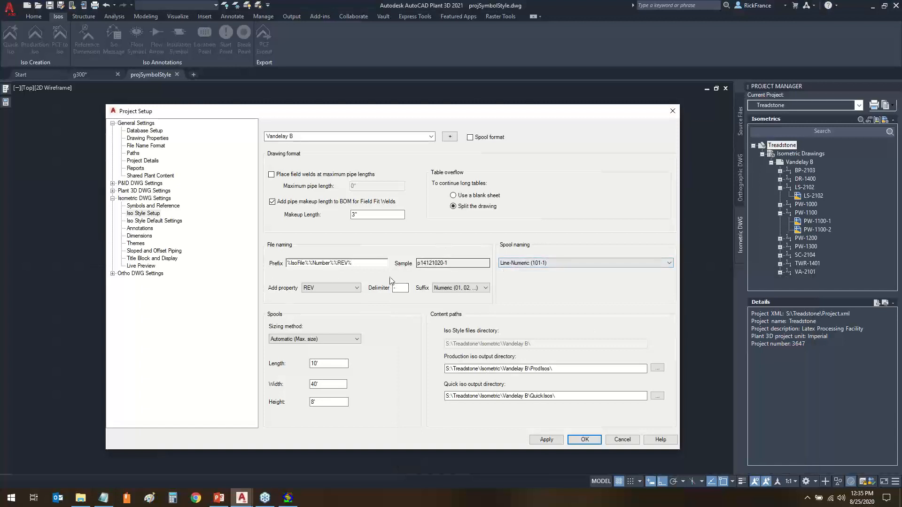
Check the file naming delimiter and suffix options without changing them, and accept the project setup.
{"action": "double_click", "coordinate": [400, 288]}
{"action": "left_click", "coordinate": [484, 288]}
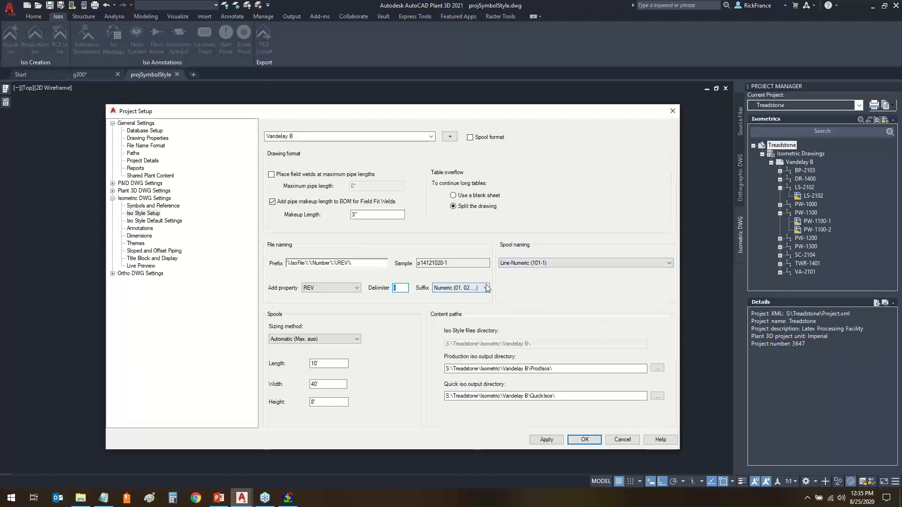
{"action": "left_click", "coordinate": [599, 308]}
{"action": "left_click", "coordinate": [587, 441]}
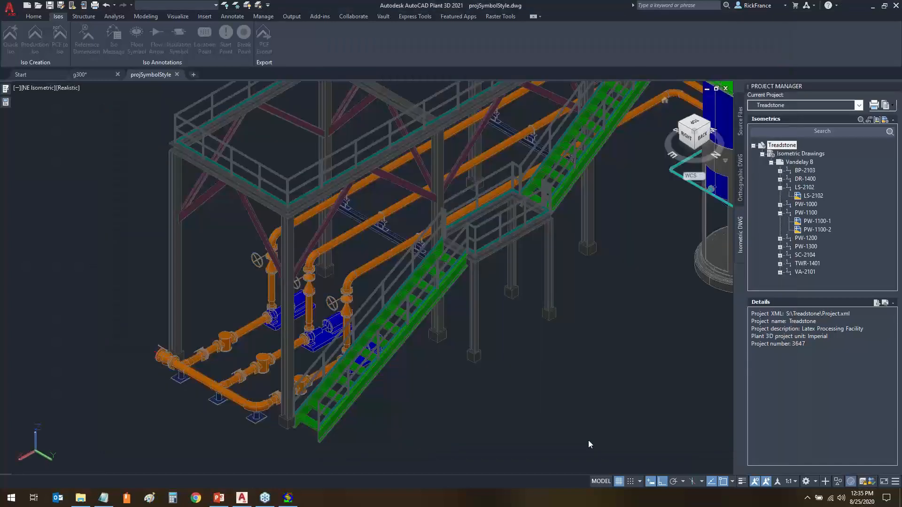
Switch to the foxe XML editor, reload the modified isoconfig.xml, and expand its FileNameFormat node.
{"action": "left_click", "coordinate": [287, 497]}
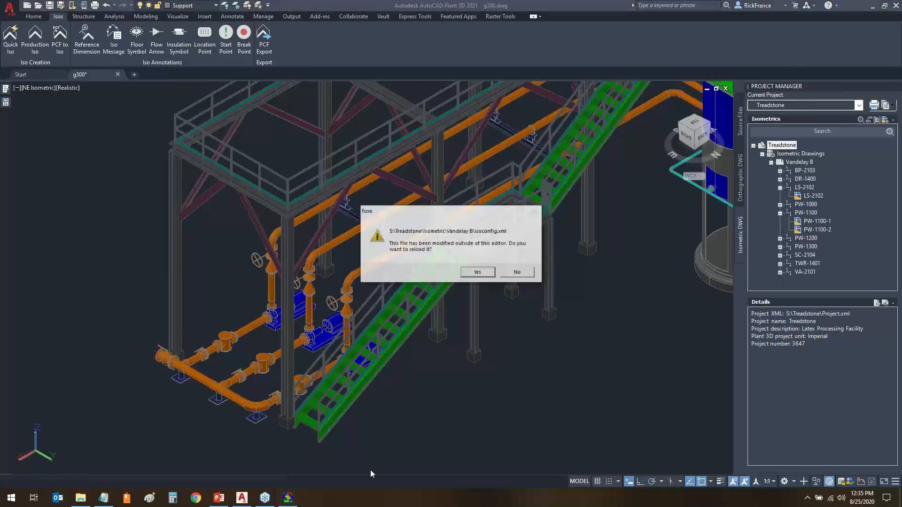
{"action": "left_click", "coordinate": [478, 273]}
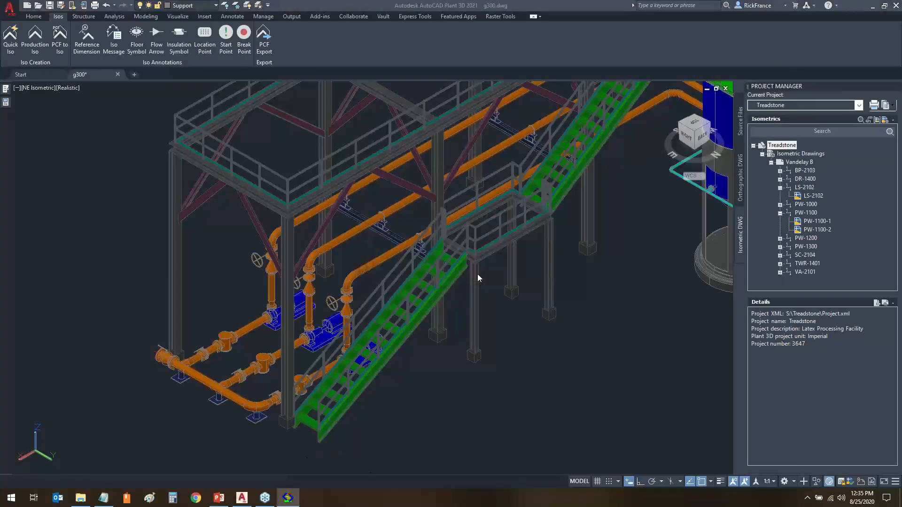
{"action": "left_click", "coordinate": [287, 500]}
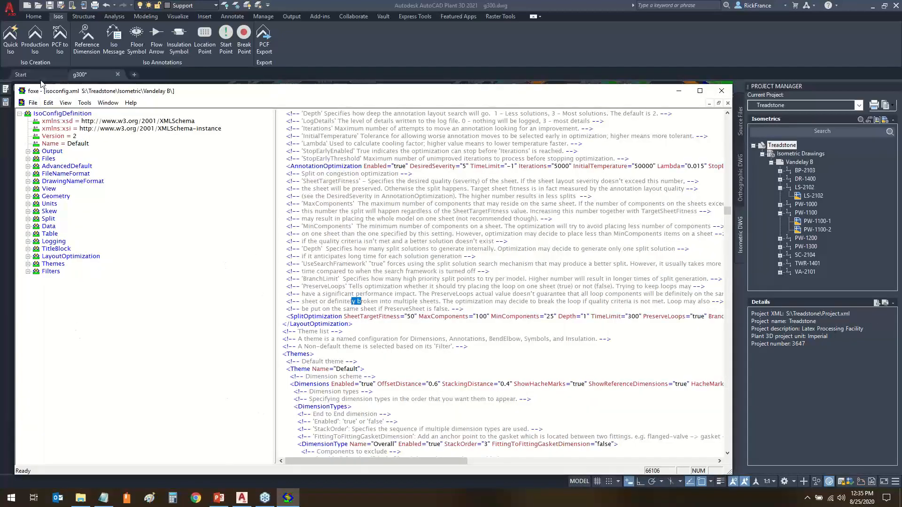
{"action": "left_click", "coordinate": [180, 191]}
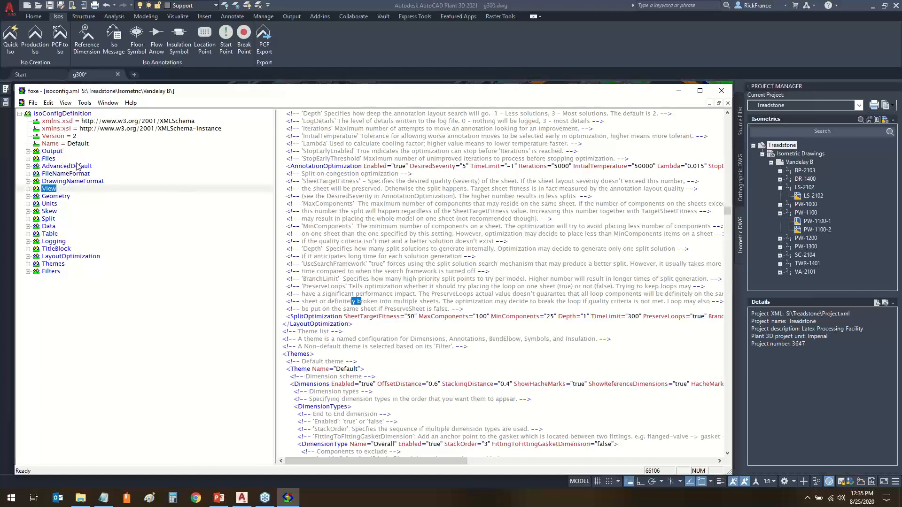
{"action": "left_click", "coordinate": [186, 296]}
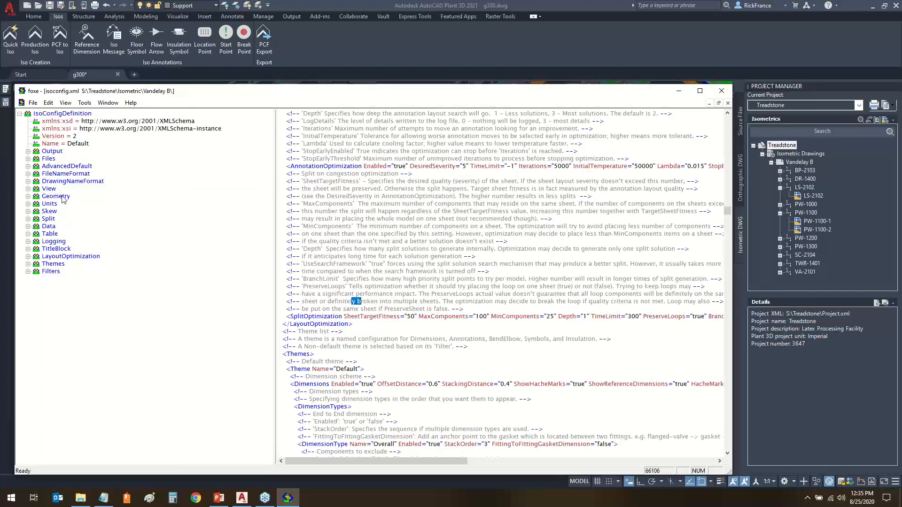
{"action": "left_click", "coordinate": [27, 174]}
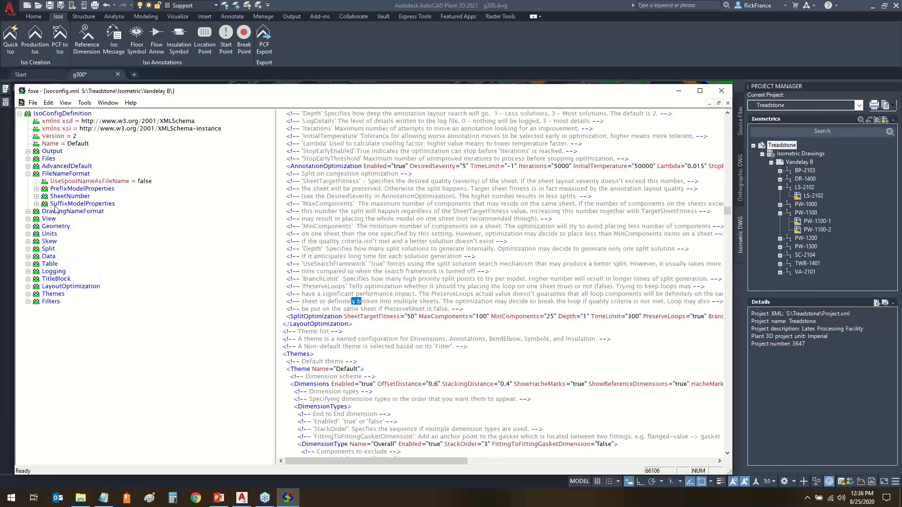
Expand the prefix, sheet number and suffix nodes under FileNameFormat and examine each ModelProperty's name and delimiter.
{"action": "left_click", "coordinate": [37, 189]}
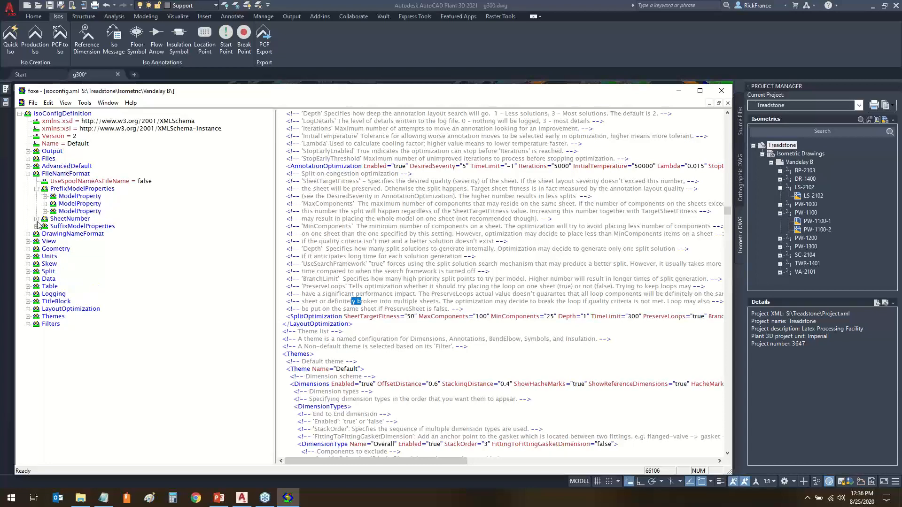
{"action": "left_click", "coordinate": [36, 226]}
{"action": "left_click", "coordinate": [36, 219]}
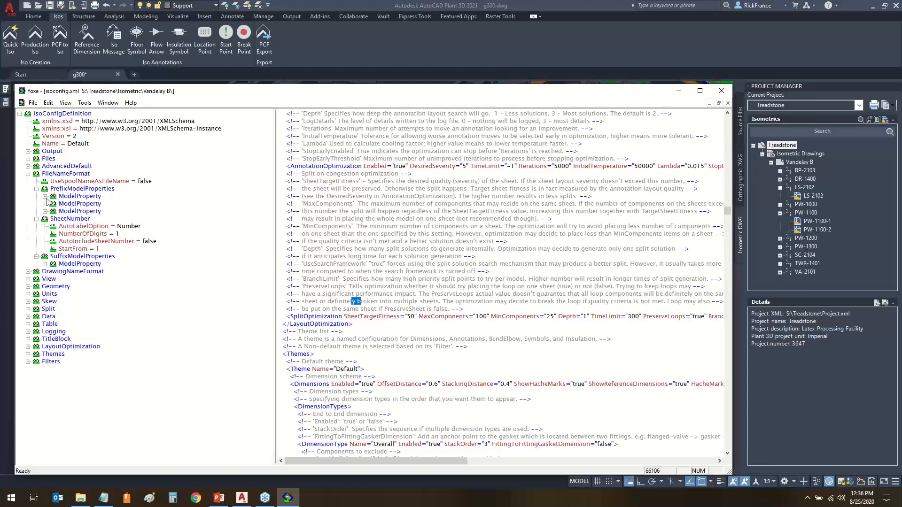
{"action": "left_click", "coordinate": [45, 196]}
{"action": "left_click", "coordinate": [45, 219]}
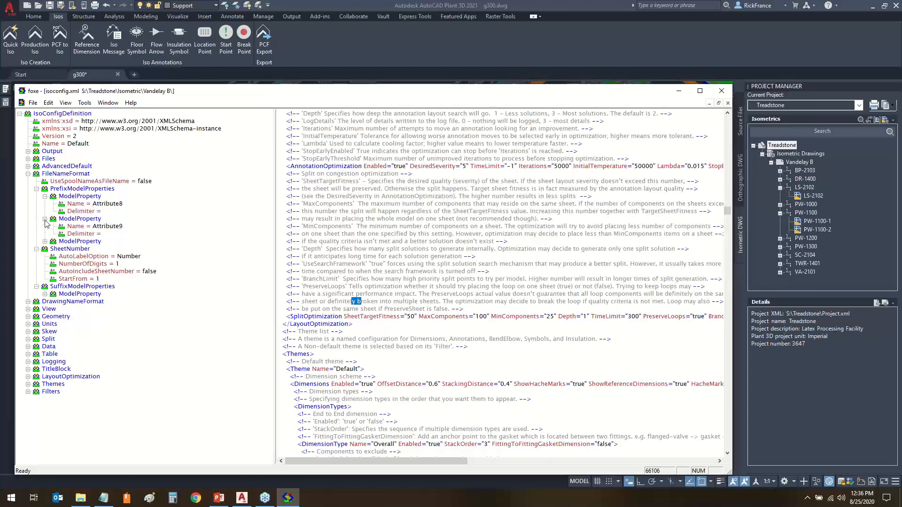
{"action": "left_click", "coordinate": [45, 242]}
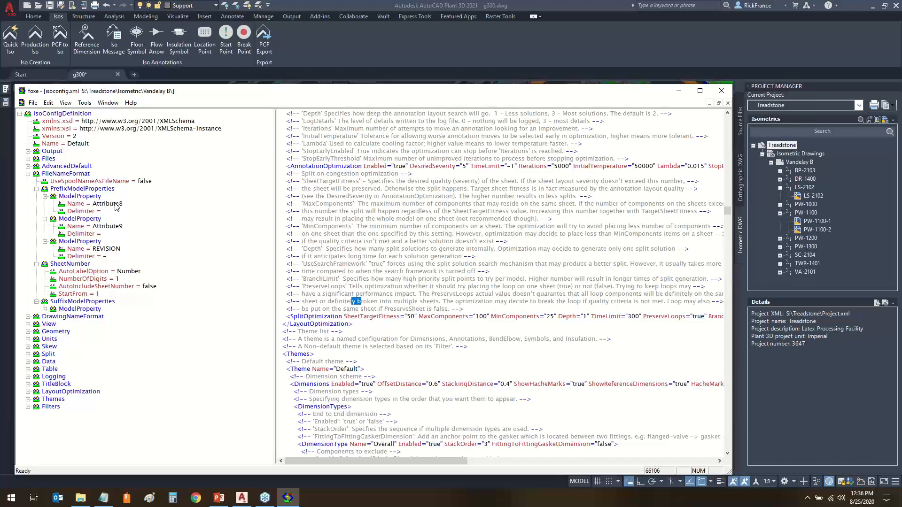
{"action": "left_click", "coordinate": [116, 206]}
{"action": "left_click", "coordinate": [116, 228]}
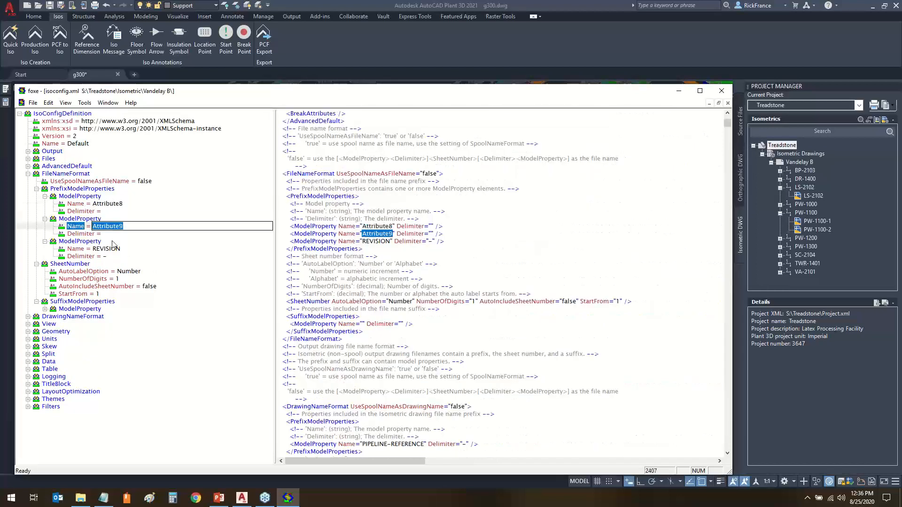
{"action": "left_click", "coordinate": [112, 250]}
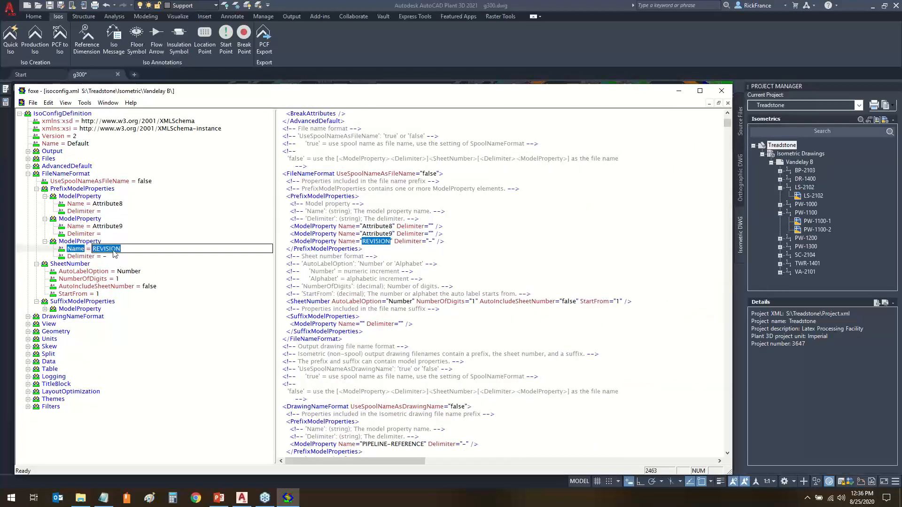
{"action": "left_click", "coordinate": [45, 310]}
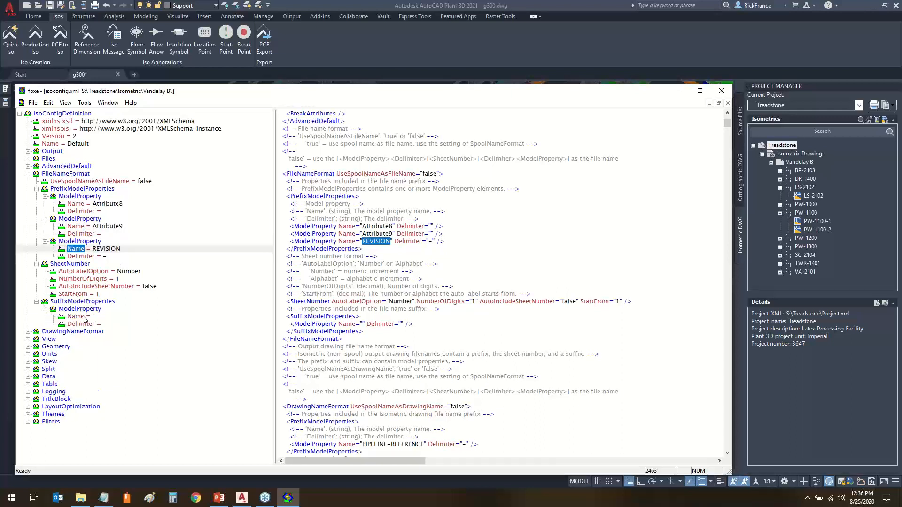
{"action": "left_click", "coordinate": [76, 265]}
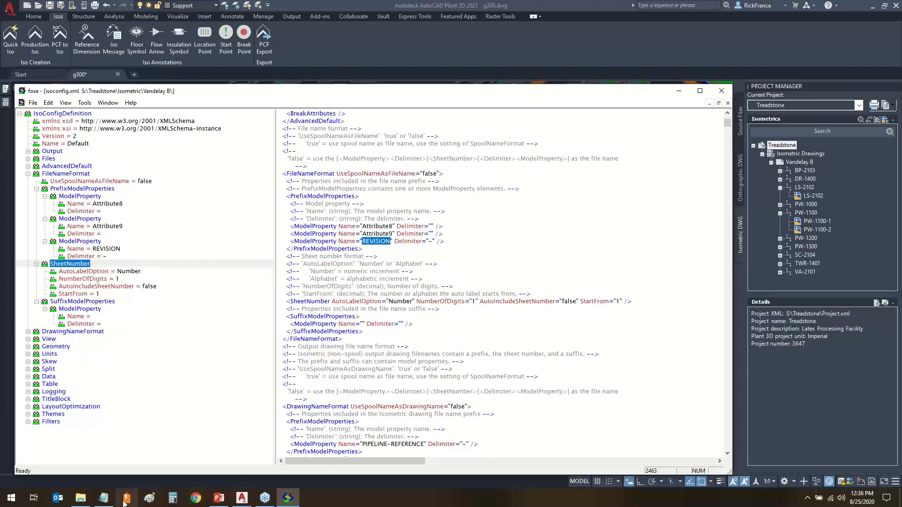
Check the separator after p141 in DwgNums.txt and set the Attribute8 prefix property's delimiter to "-".
{"action": "left_click", "coordinate": [103, 499]}
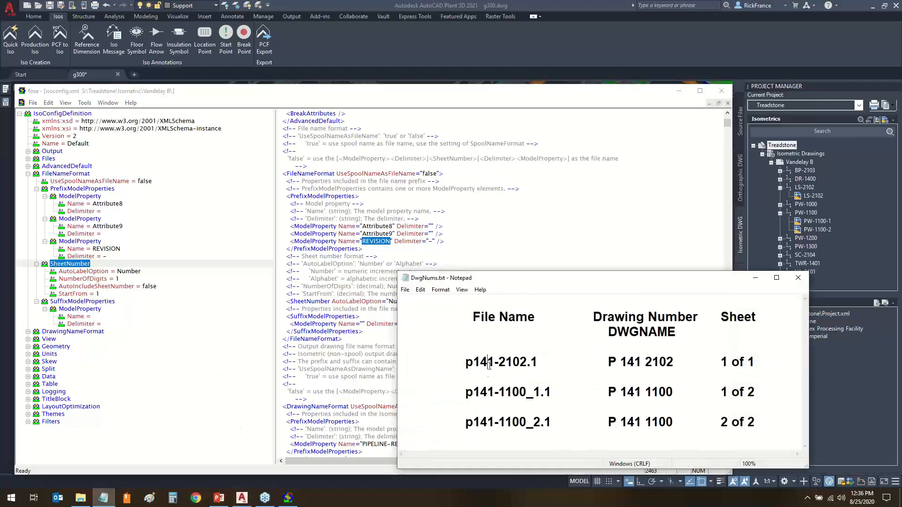
{"action": "left_click_drag", "start_coordinate": [493, 365], "coordinate": [498, 365]}
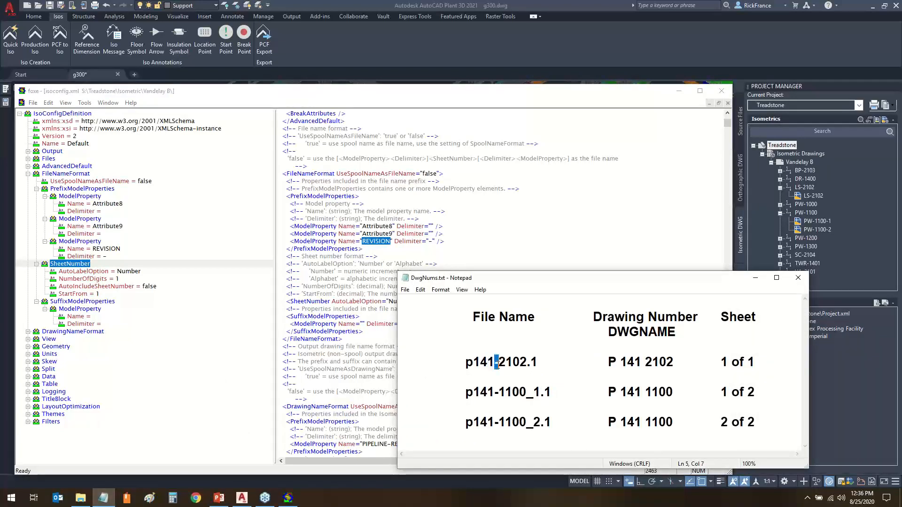
{"action": "left_click", "coordinate": [92, 202]}
{"action": "left_click", "coordinate": [111, 211]}
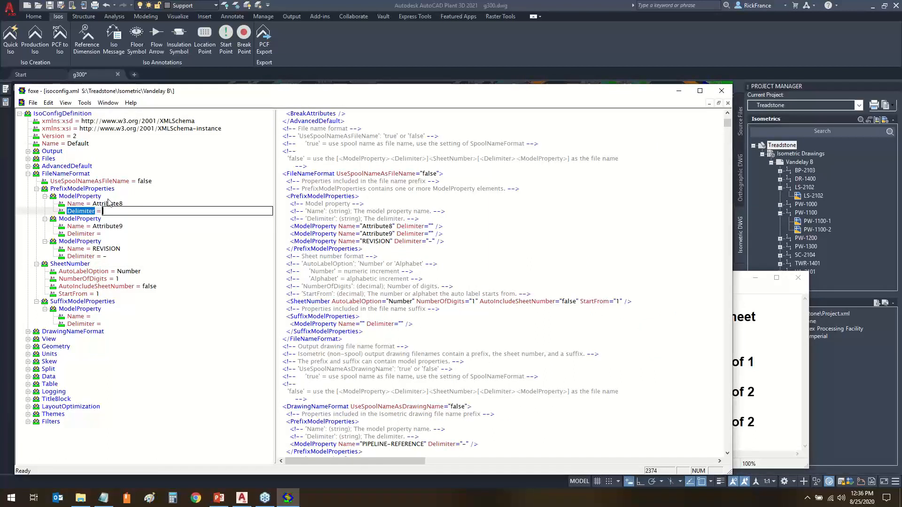
{"action": "type", "text": "-"}
Check the sheet separator of p141-1100_1.1 in DwgNums.txt and set the Attribute9 prefix property's delimiter to "_".
{"action": "left_click", "coordinate": [130, 228]}
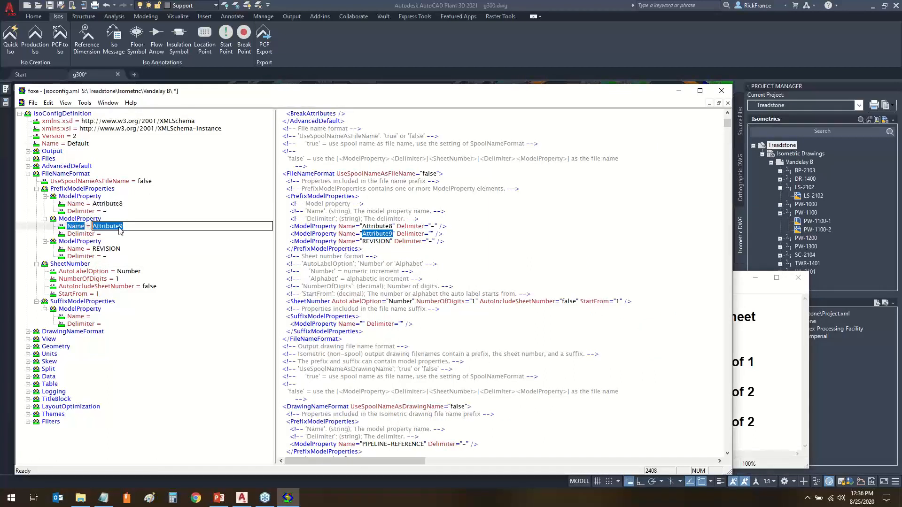
{"action": "left_click", "coordinate": [757, 413]}
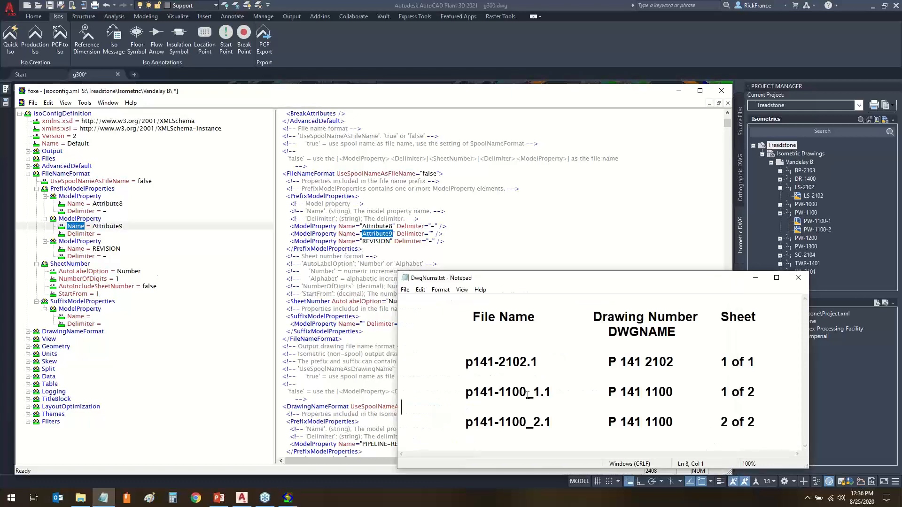
{"action": "left_click_drag", "start_coordinate": [527, 395], "coordinate": [540, 395]}
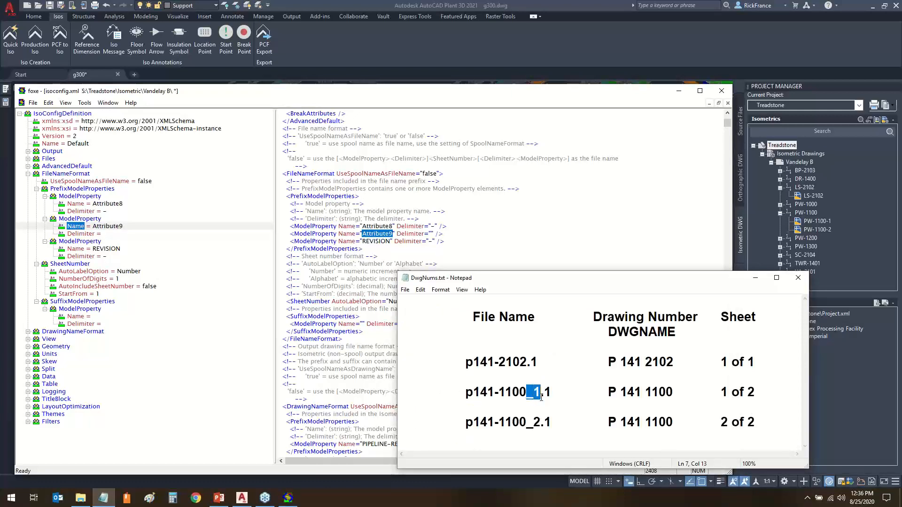
{"action": "left_click", "coordinate": [112, 234]}
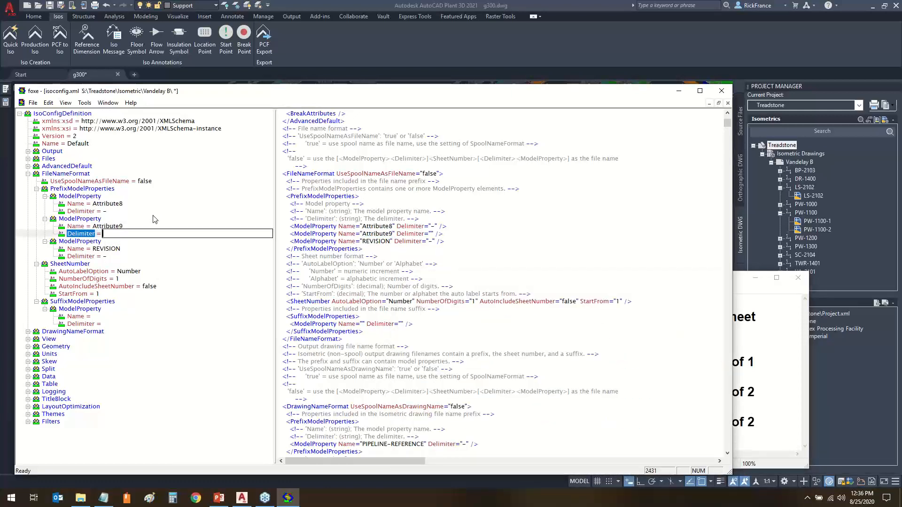
{"action": "type", "text": "_"}
Copy the REVISION name from the third prefix property into the empty name of the suffix ModelProperty.
{"action": "left_click", "coordinate": [107, 253]}
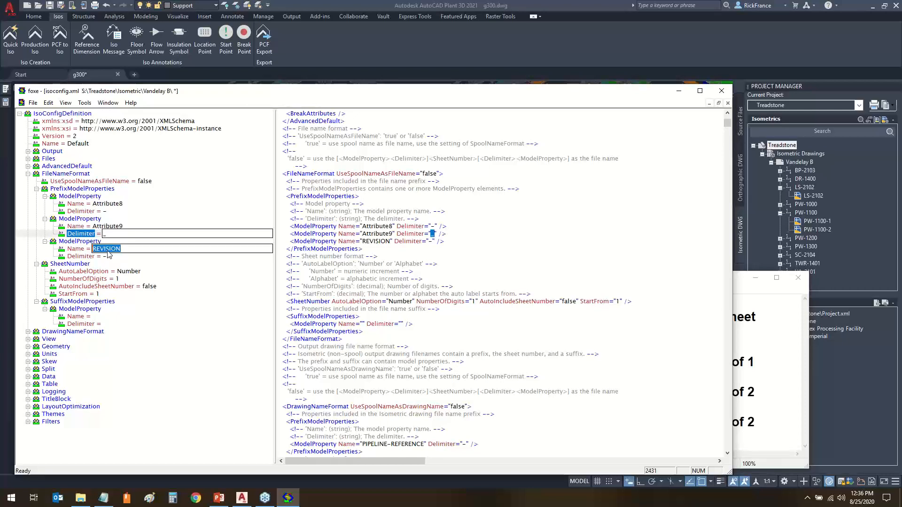
{"action": "left_click", "coordinate": [784, 419]}
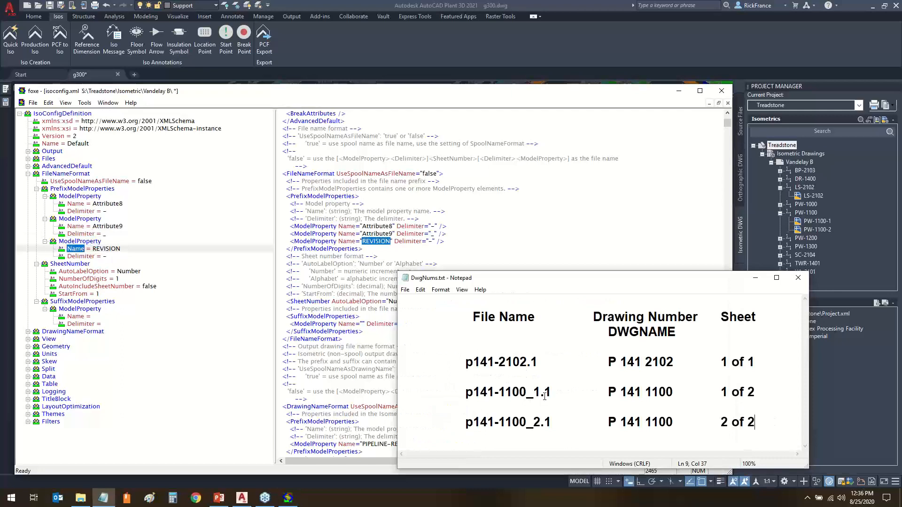
{"action": "left_click", "coordinate": [107, 250]}
{"action": "key", "text": "ctrl+c"}
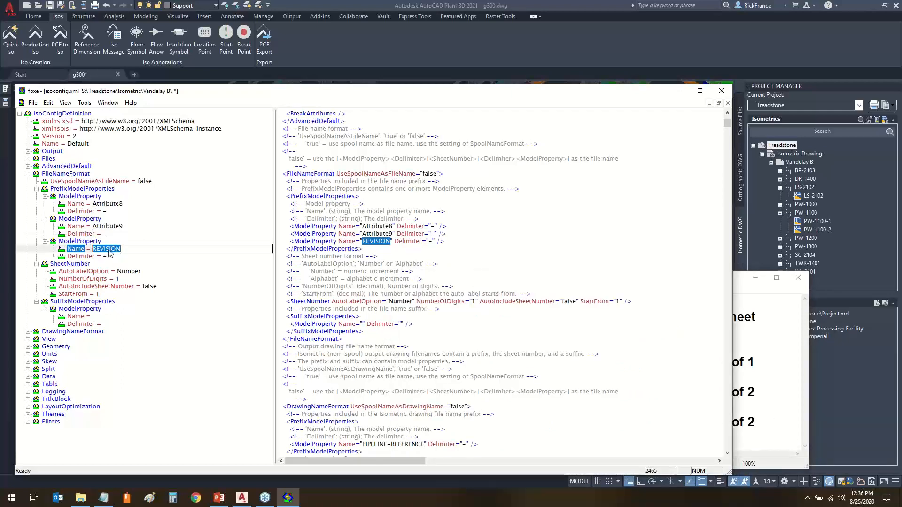
{"action": "left_click", "coordinate": [105, 317]}
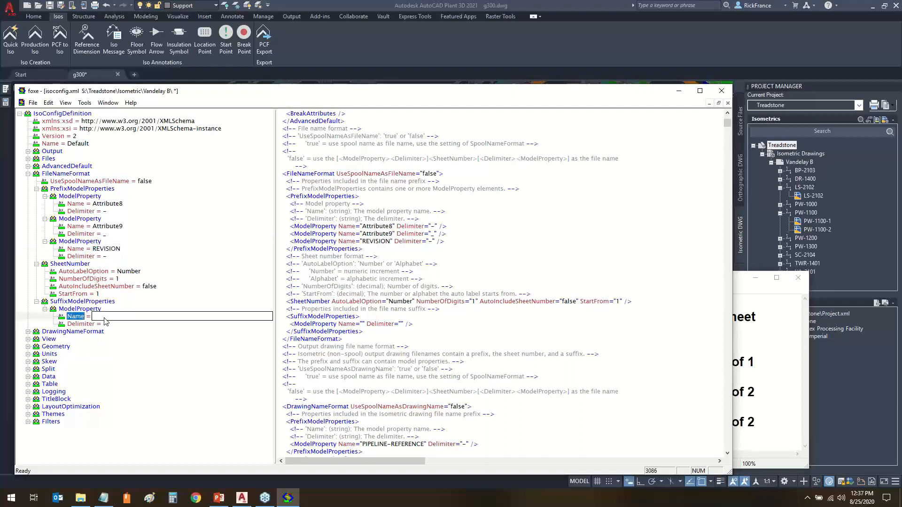
{"action": "key", "text": "ctrl+v"}
{"action": "left_click", "coordinate": [182, 389]}
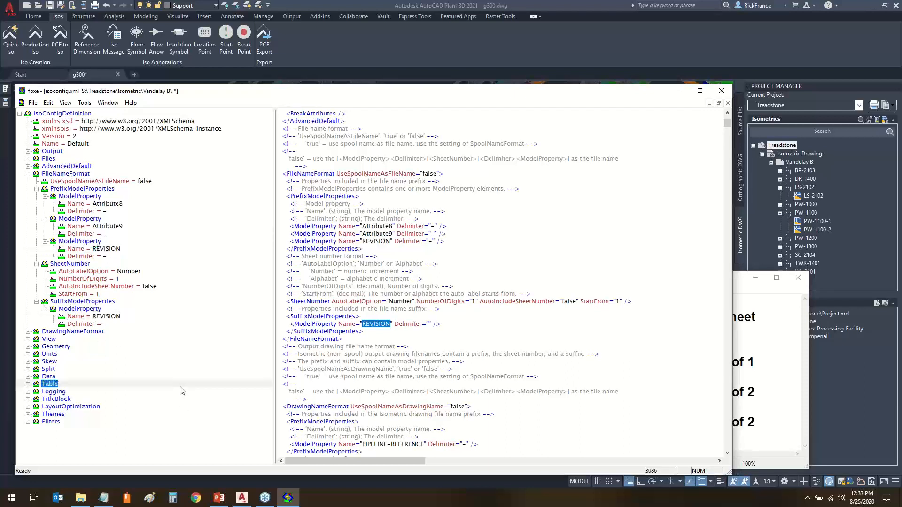
Delete the REVISION ModelProperty from the file name's PrefixModelProperties.
{"action": "left_click", "coordinate": [91, 243]}
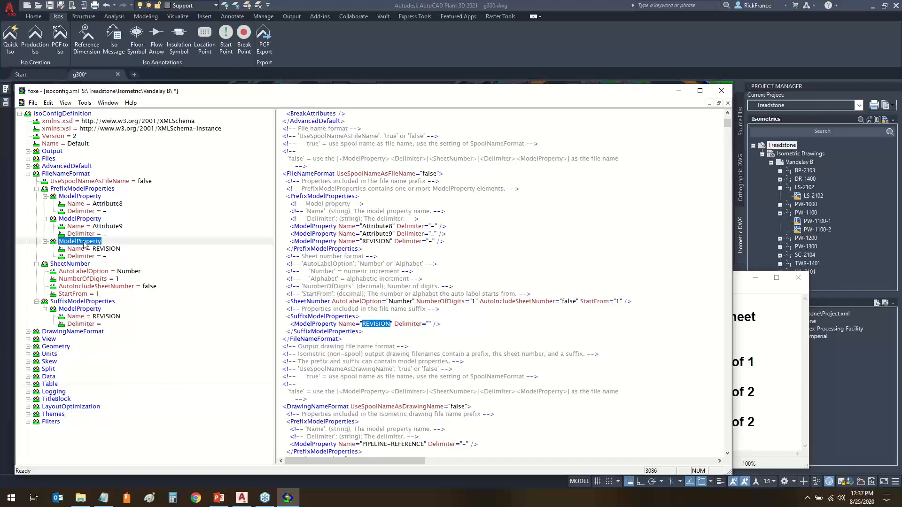
{"action": "right_click", "coordinate": [84, 243]}
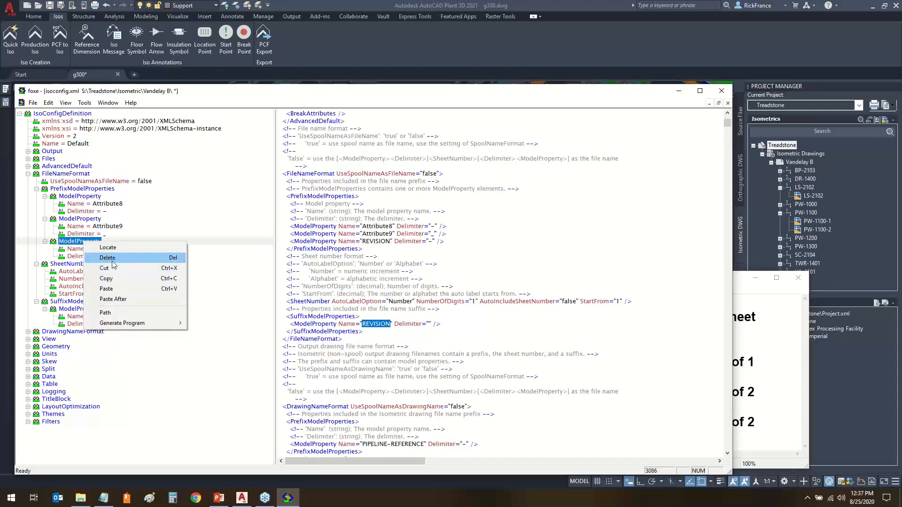
{"action": "left_click", "coordinate": [113, 258]}
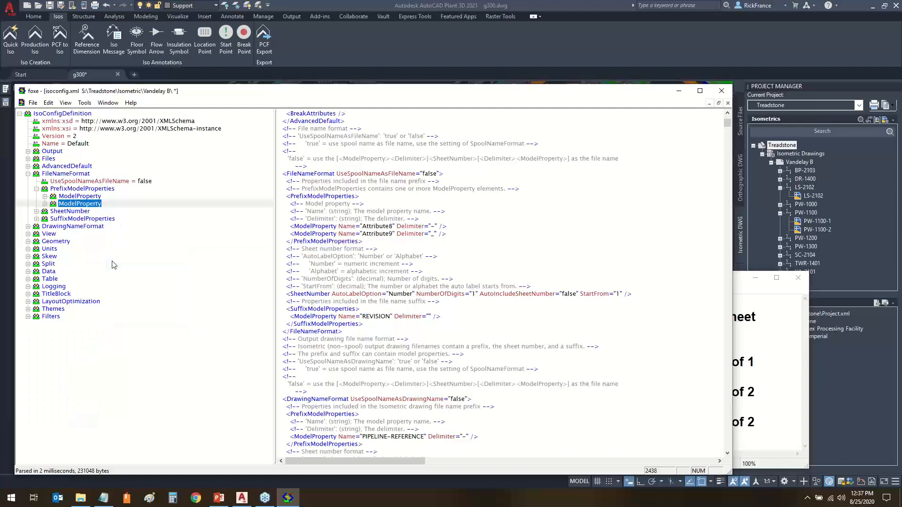
Expand the FileNameFormat child nodes again and set the suffix REVISION property's delimiter to a period.
{"action": "left_click", "coordinate": [45, 196]}
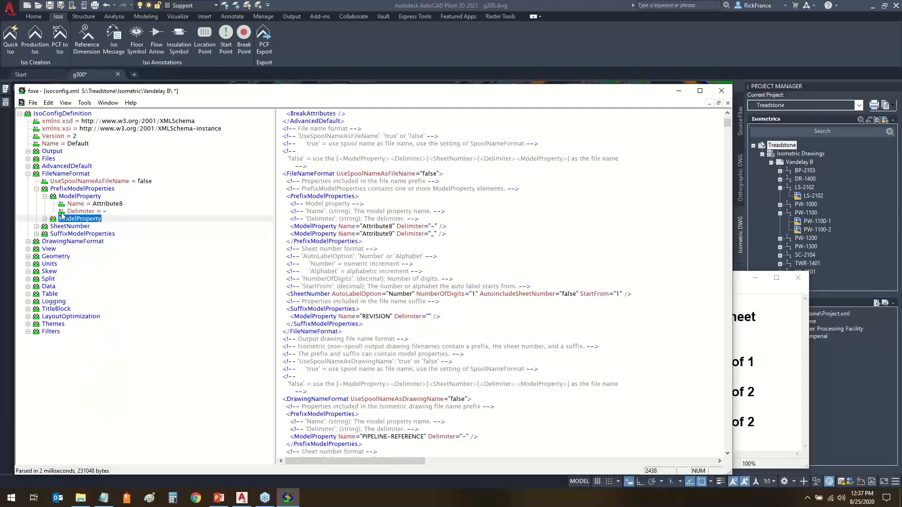
{"action": "left_click", "coordinate": [45, 219]}
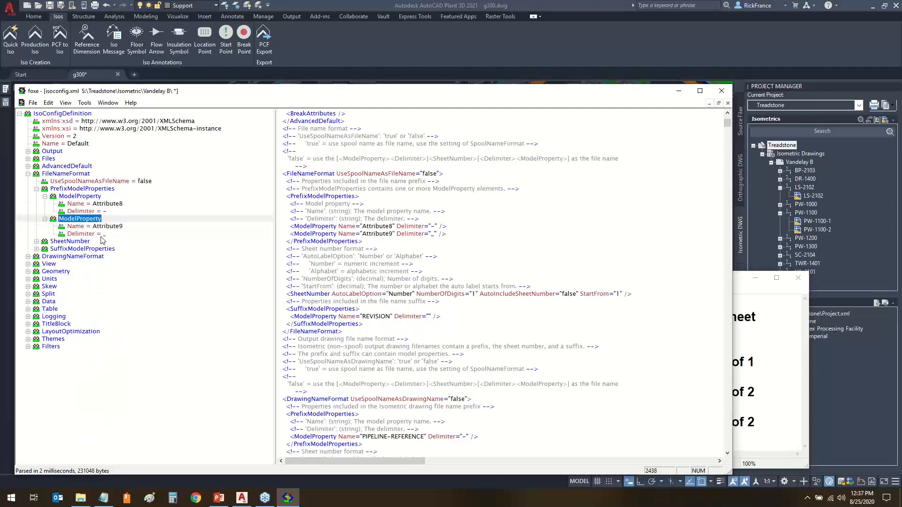
{"action": "left_click", "coordinate": [36, 241]}
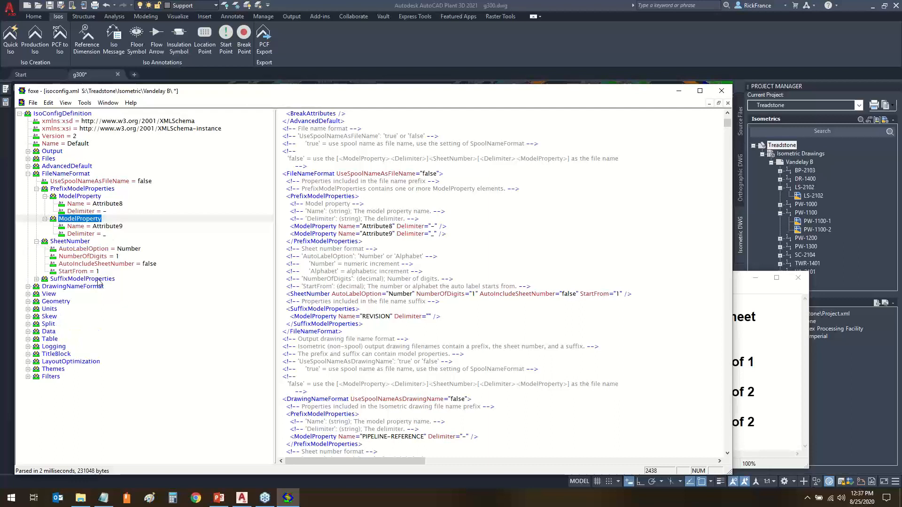
{"action": "left_click", "coordinate": [37, 279]}
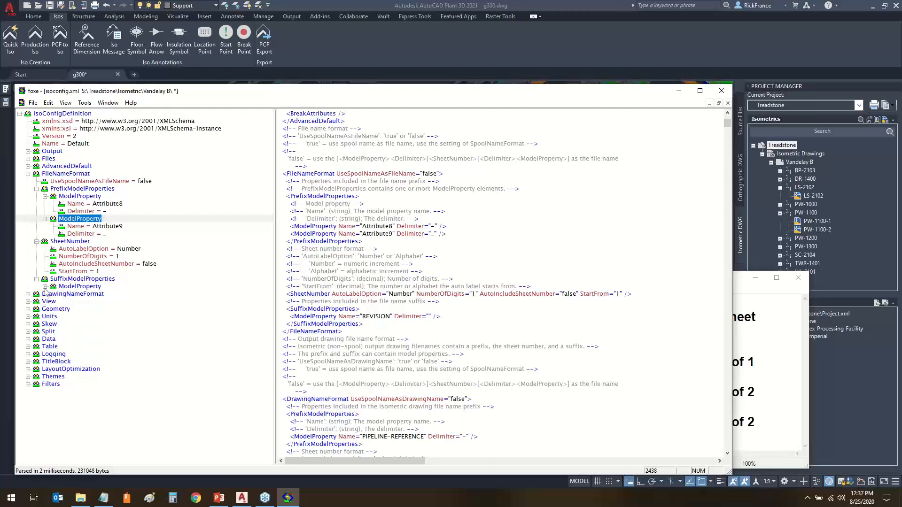
{"action": "left_click", "coordinate": [45, 286]}
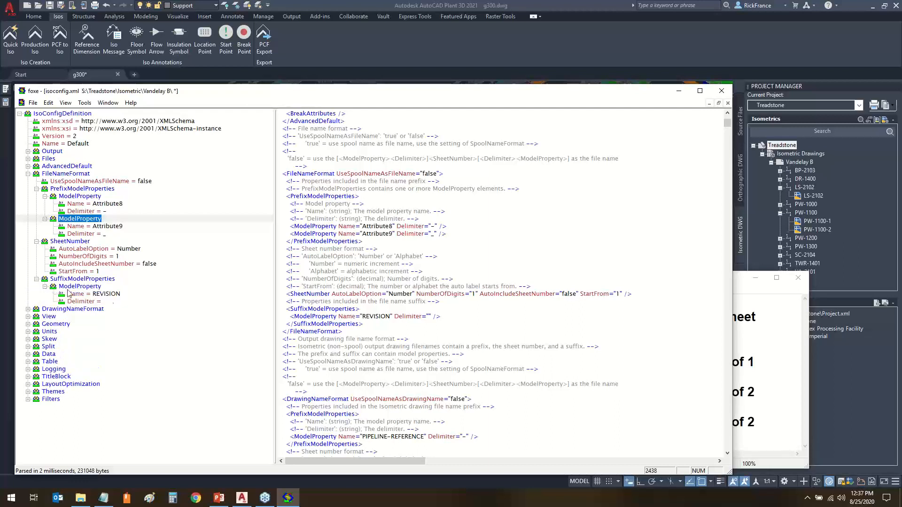
{"action": "double_click", "coordinate": [115, 303]}
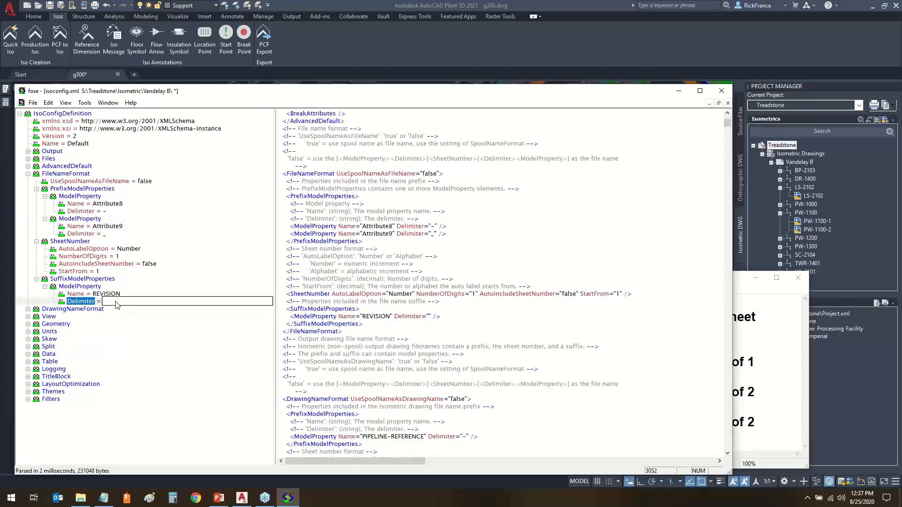
{"action": "type", "text": "0"}
{"action": "key", "text": "BackSpace"}
{"action": "type", "text": "."}
{"action": "left_click", "coordinate": [80, 286]}
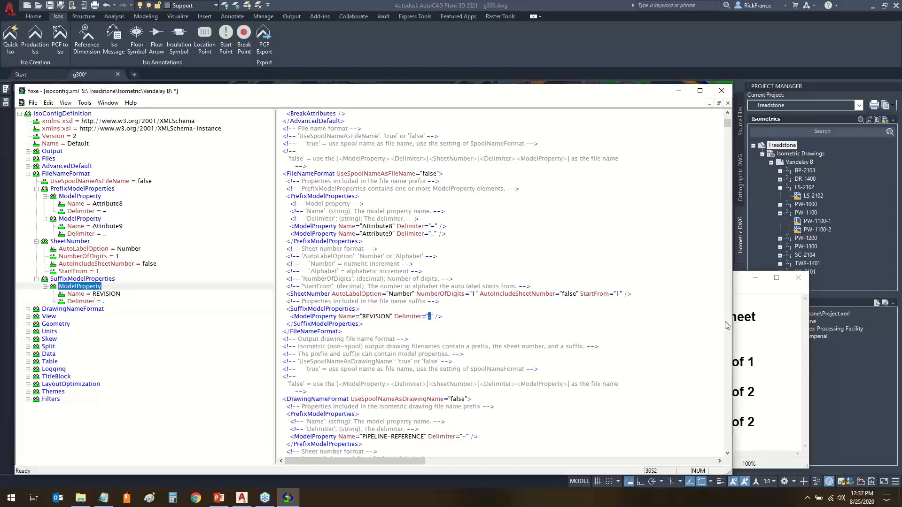
Compare the p141-2102.1 and p141-1100_1.1 examples in DwgNums.txt with the Attribute8 and Attribute9 prefix properties.
{"action": "left_click", "coordinate": [751, 328]}
{"action": "left_click_drag", "start_coordinate": [465, 362], "coordinate": [540, 366]}
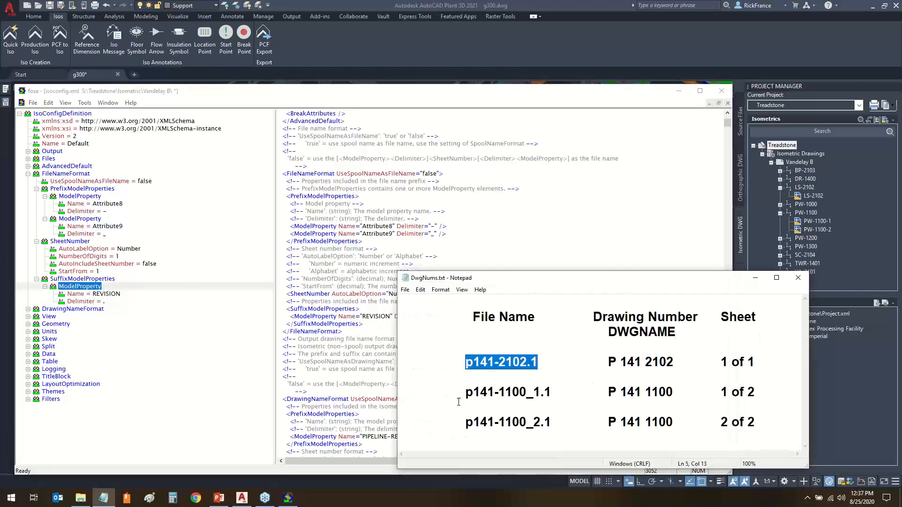
{"action": "left_click_drag", "start_coordinate": [466, 395], "coordinate": [566, 399]}
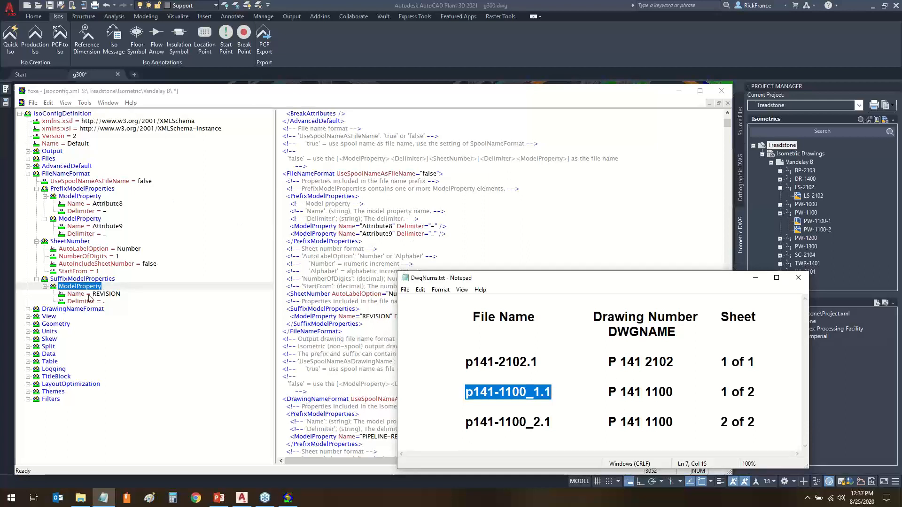
{"action": "double_click", "coordinate": [117, 204]}
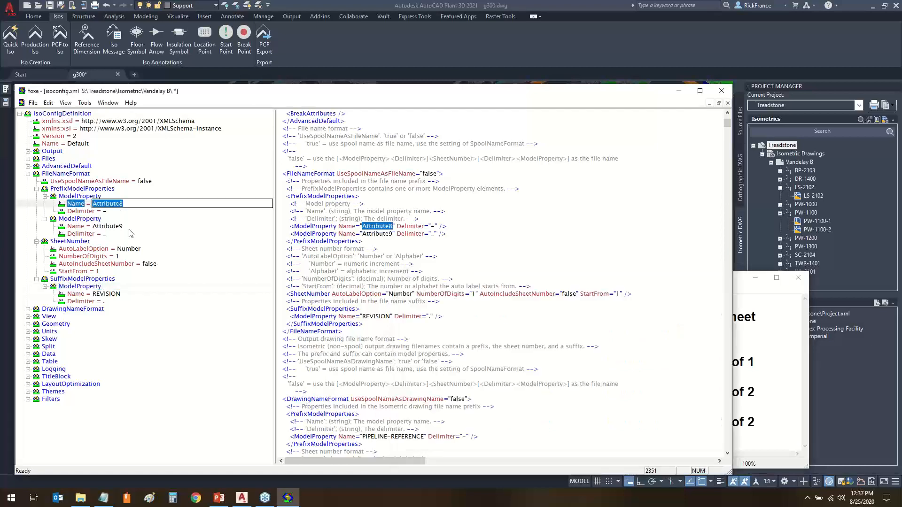
{"action": "left_click", "coordinate": [128, 228]}
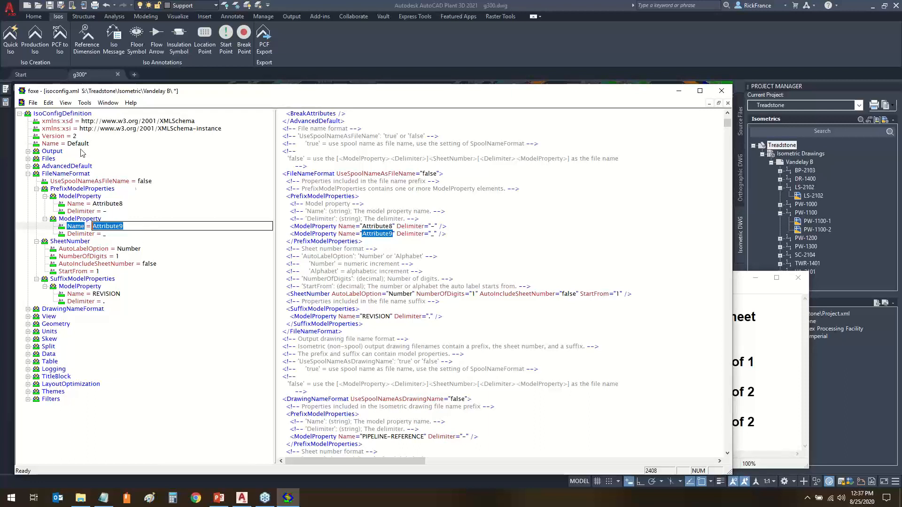
{"action": "left_click", "coordinate": [135, 198]}
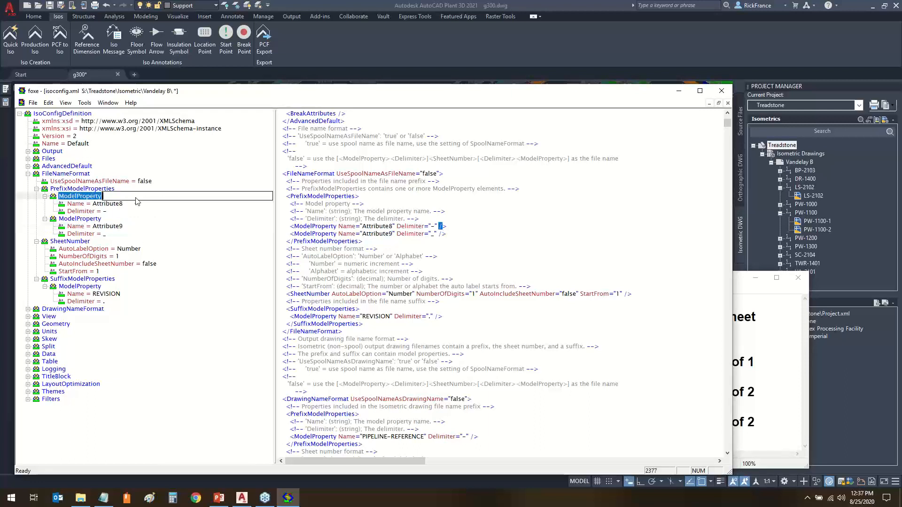
Highlight the DWGNAME heading in DwgNums.txt, then collapse FileNameFormat and expand DrawingNameFormat in isoconfig.xml.
{"action": "left_click", "coordinate": [132, 206]}
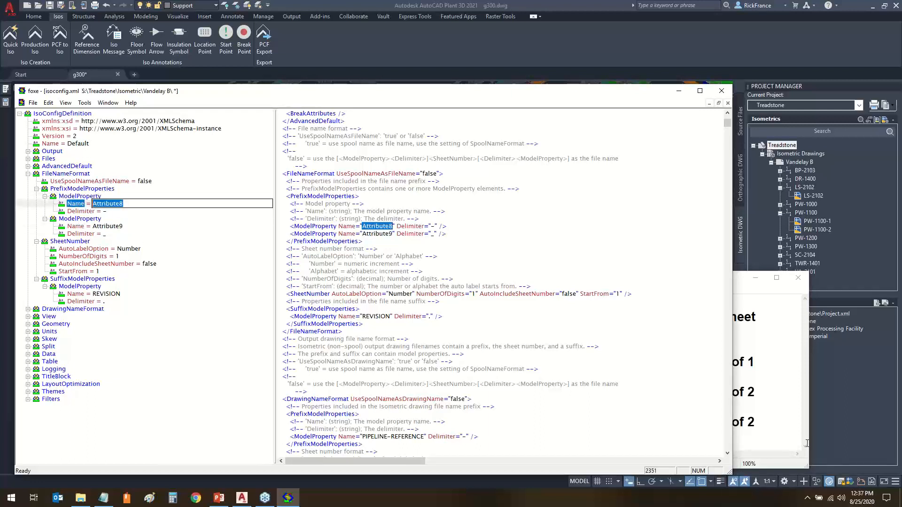
{"action": "left_click", "coordinate": [766, 404]}
{"action": "left_click_drag", "start_coordinate": [608, 332], "coordinate": [679, 332]}
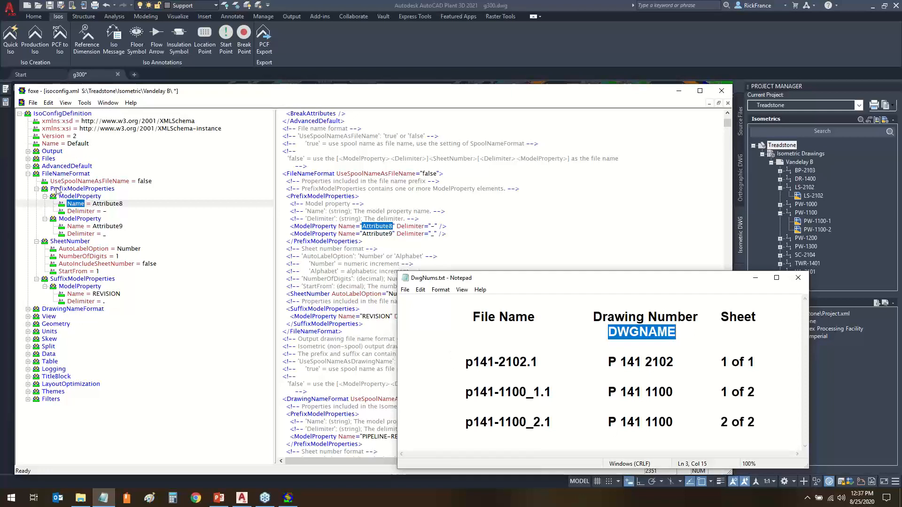
{"action": "left_click", "coordinate": [37, 189]}
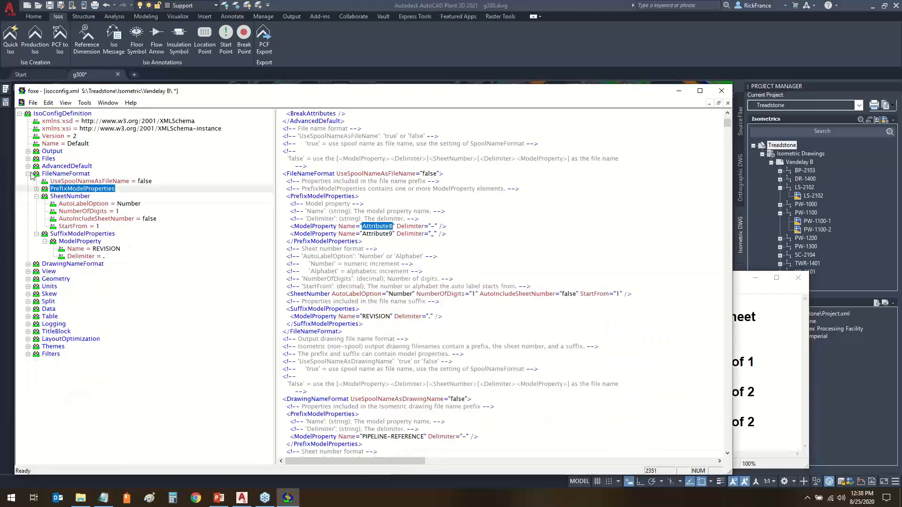
{"action": "left_click", "coordinate": [29, 174]}
{"action": "left_click", "coordinate": [28, 181]}
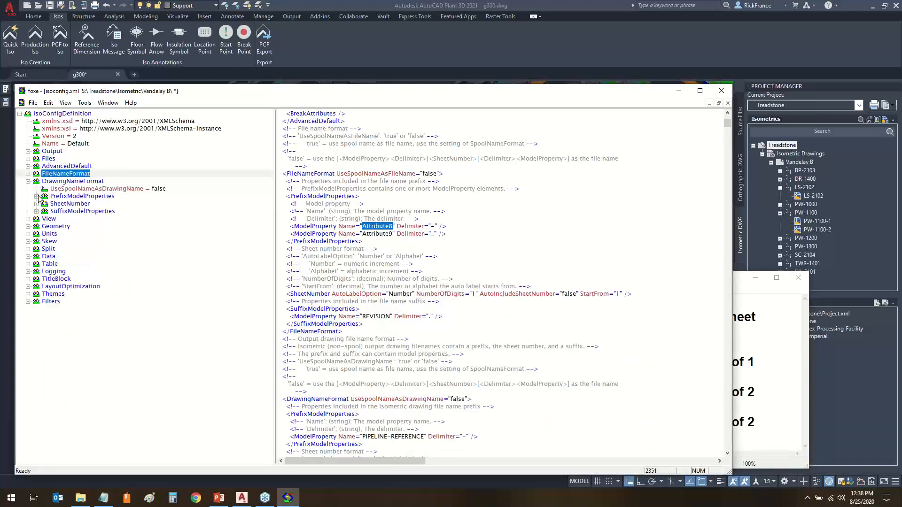
Examine DrawingNameFormat's prefix, sheet number and suffix properties against the drawing number examples in DwgNums.txt.
{"action": "left_click", "coordinate": [37, 196]}
{"action": "left_click", "coordinate": [45, 204]}
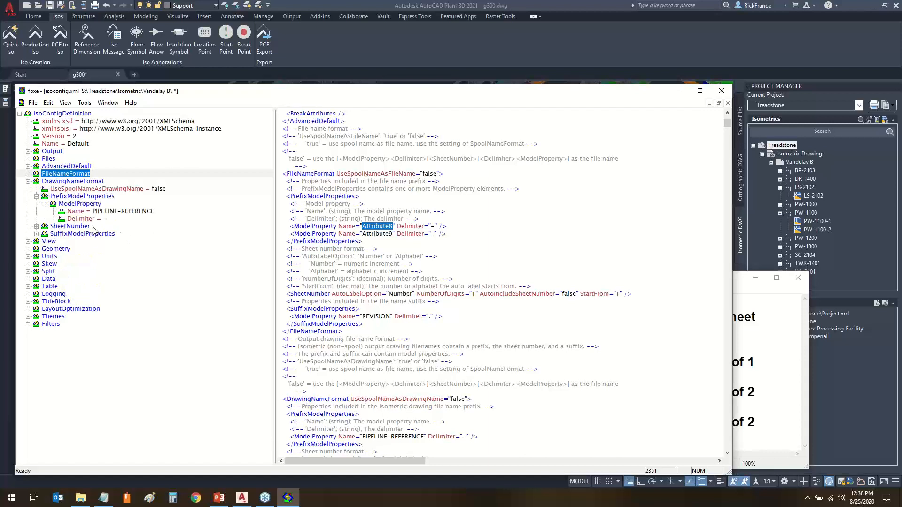
{"action": "left_click", "coordinate": [36, 227]}
{"action": "left_click", "coordinate": [36, 265]}
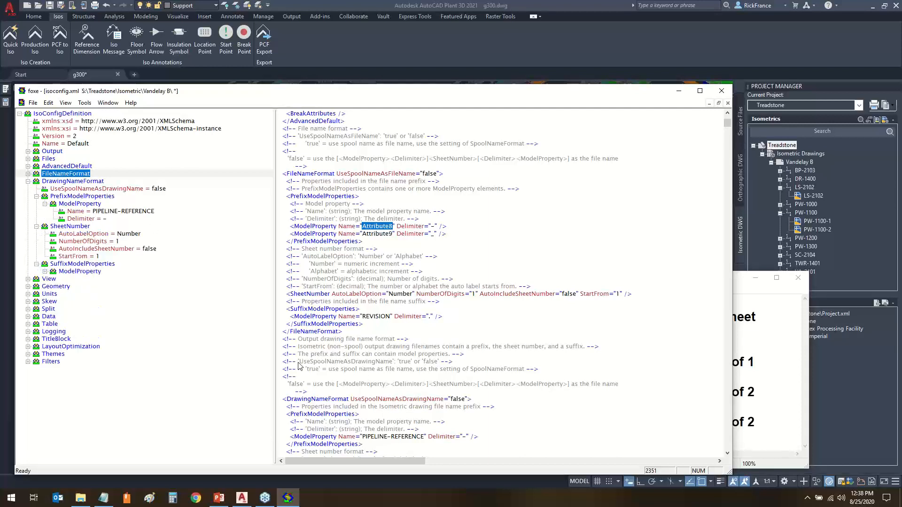
{"action": "left_click", "coordinate": [45, 271]}
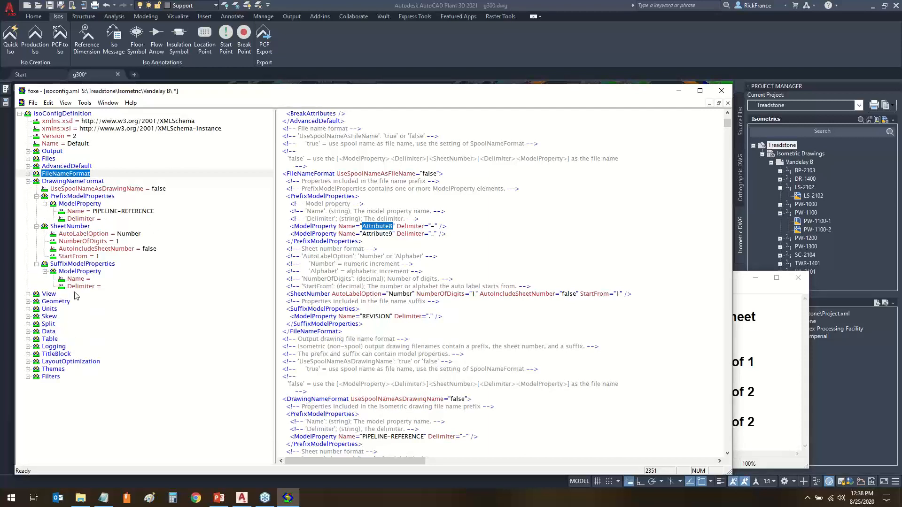
{"action": "left_click", "coordinate": [36, 264]}
{"action": "left_click", "coordinate": [36, 227]}
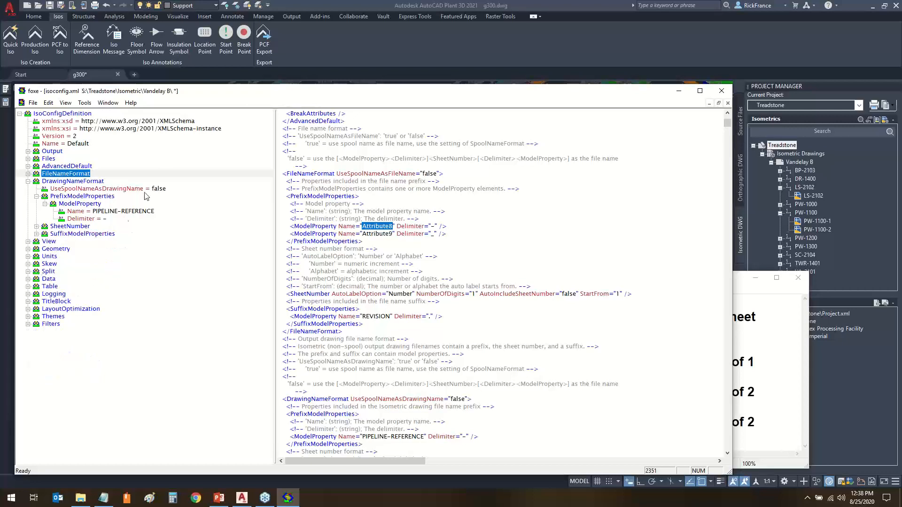
{"action": "double_click", "coordinate": [120, 212]}
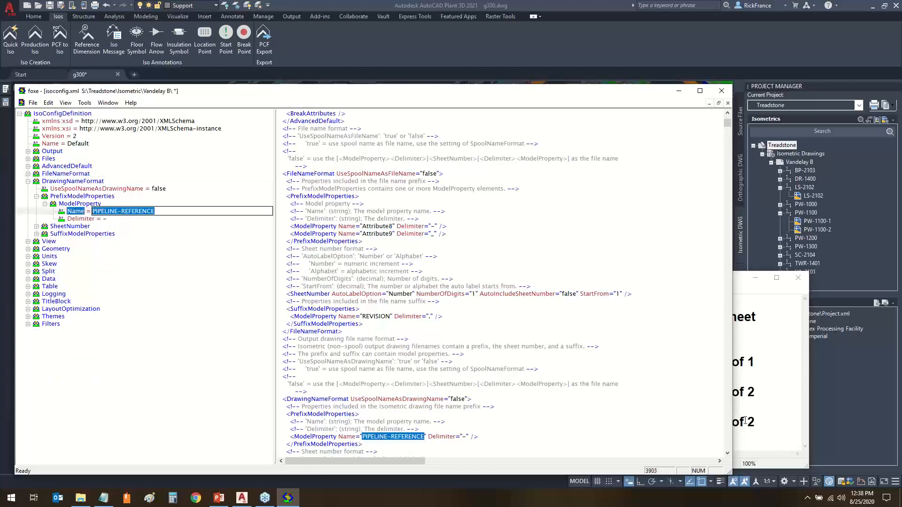
{"action": "left_click", "coordinate": [766, 421]}
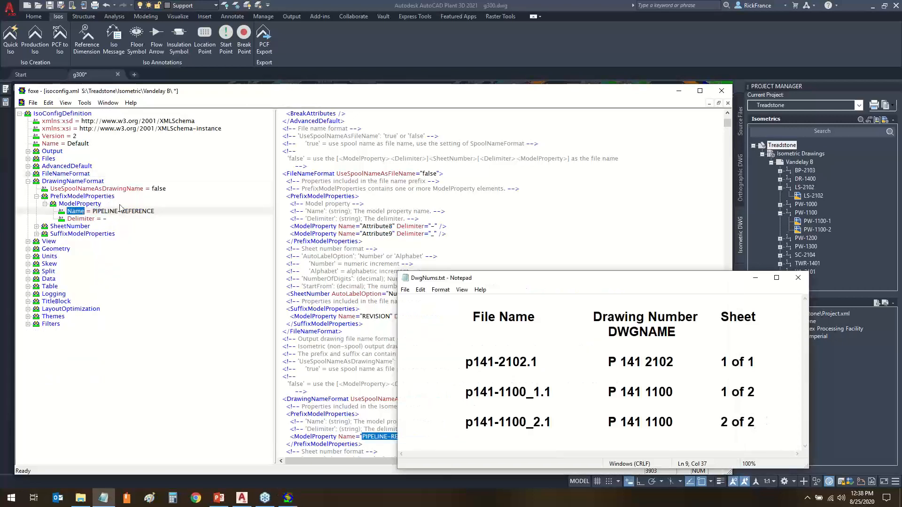
Copy the Attribute8 name from the file name prefix into the DrawingNameFormat prefix property and change it to Attribute7.
{"action": "left_click", "coordinate": [29, 173]}
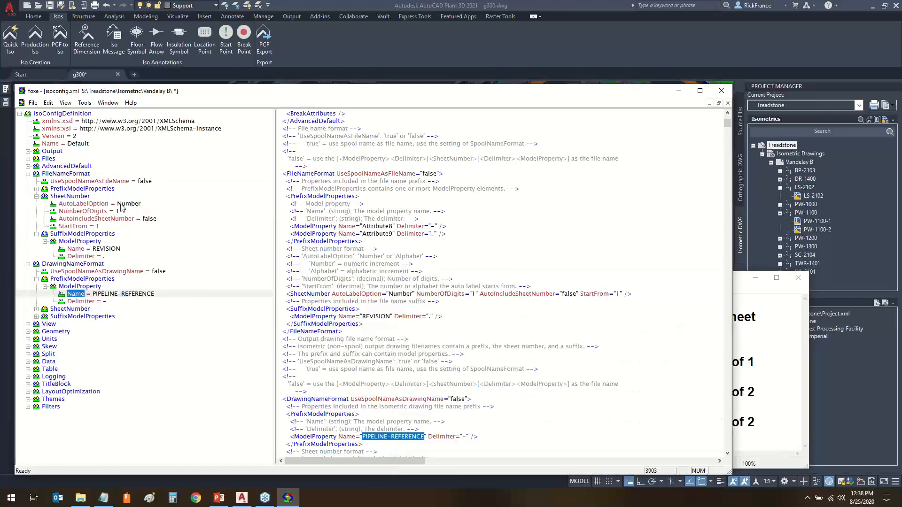
{"action": "left_click", "coordinate": [37, 197]}
{"action": "left_click", "coordinate": [36, 203]}
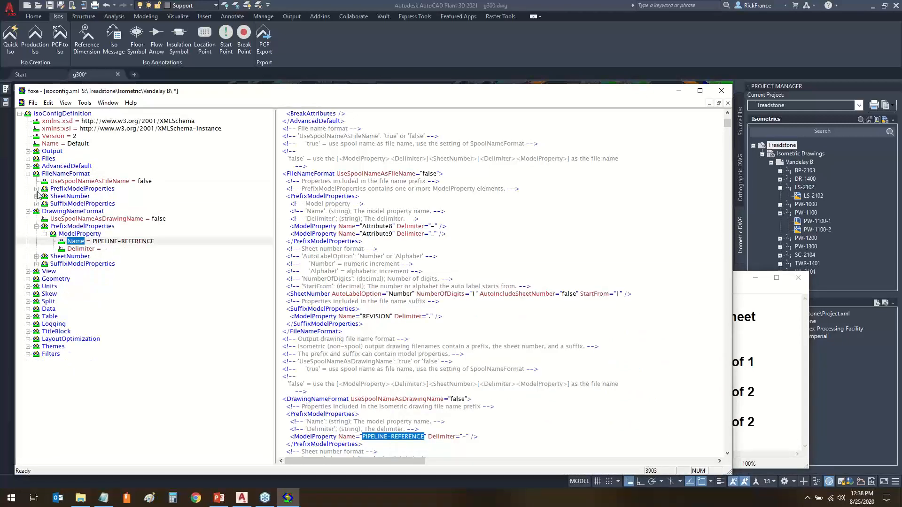
{"action": "left_click", "coordinate": [36, 188]}
{"action": "double_click", "coordinate": [107, 206]}
{"action": "key", "text": "ctrl+c"}
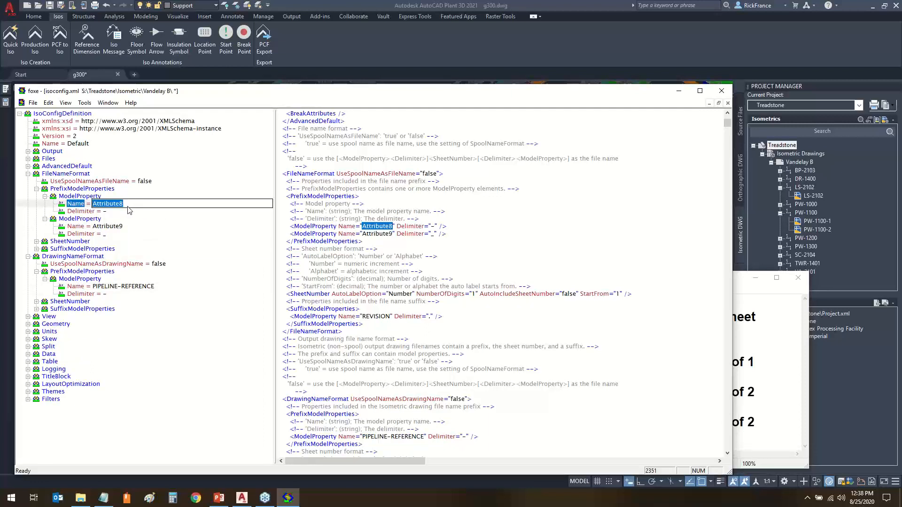
{"action": "double_click", "coordinate": [117, 288]}
{"action": "key", "text": "ctrl+v"}
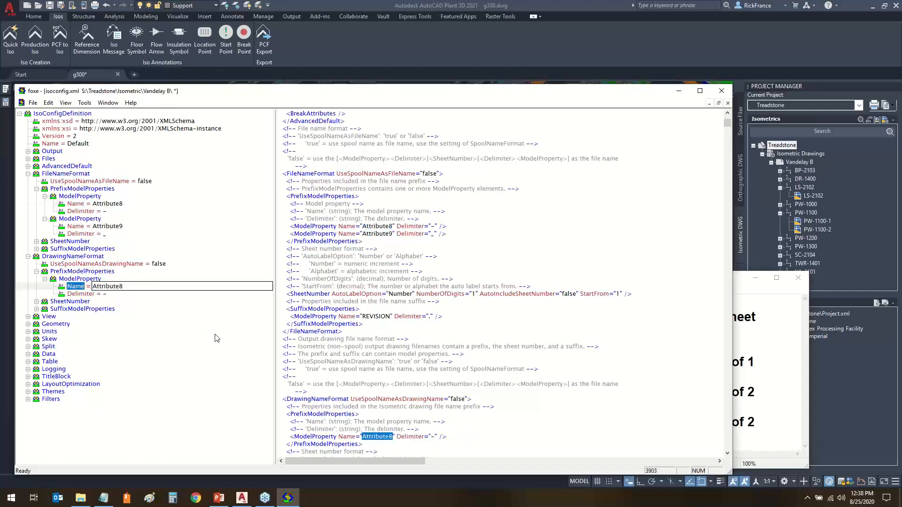
{"action": "key", "text": "BackSpace"}
{"action": "type", "text": "7"}
Set the delimiter of the drawing name's Attribute7 prefix property to a single space and compare it with DwgNums.txt.
{"action": "double_click", "coordinate": [145, 301]}
{"action": "double_click", "coordinate": [123, 295]}
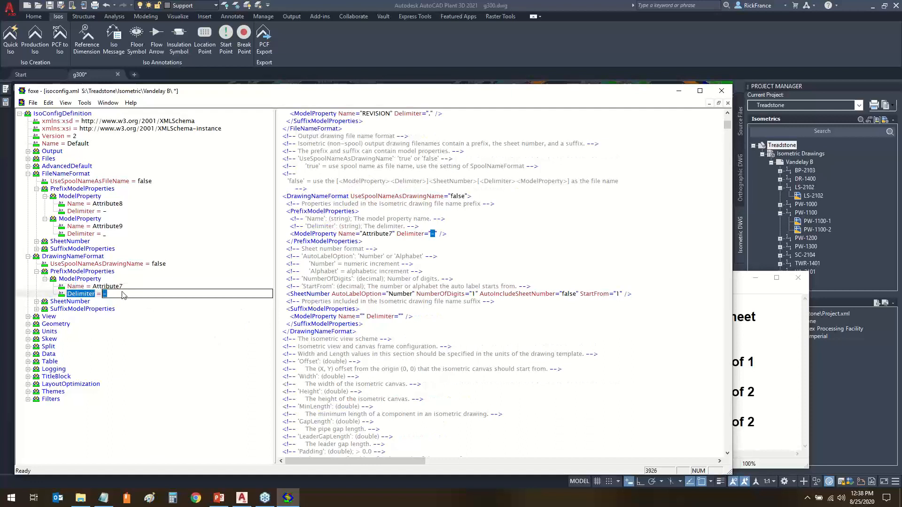
{"action": "key", "text": "BackSpace"}
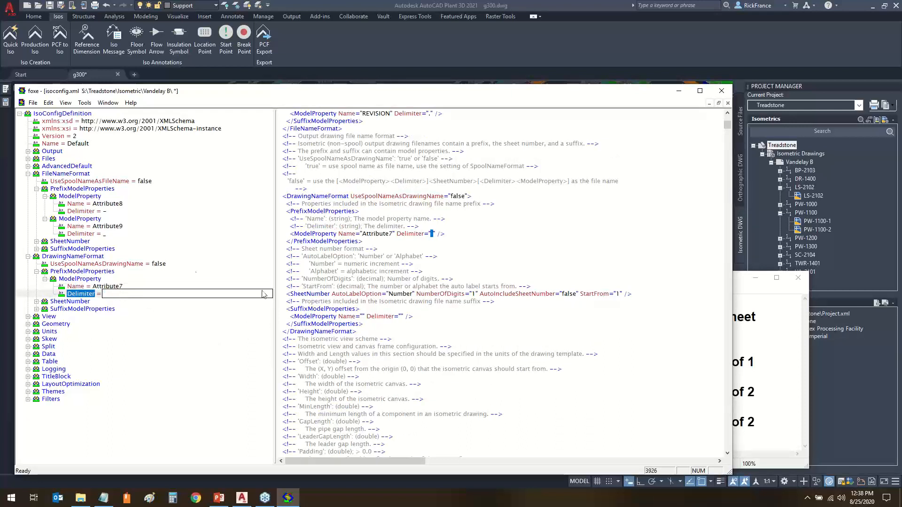
{"action": "left_click", "coordinate": [204, 310]}
{"action": "left_click", "coordinate": [78, 294]}
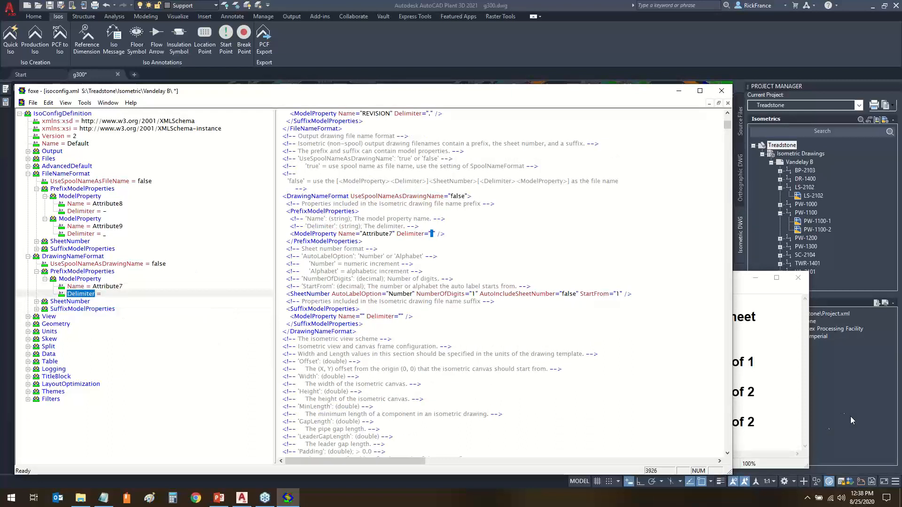
{"action": "left_click", "coordinate": [760, 374]}
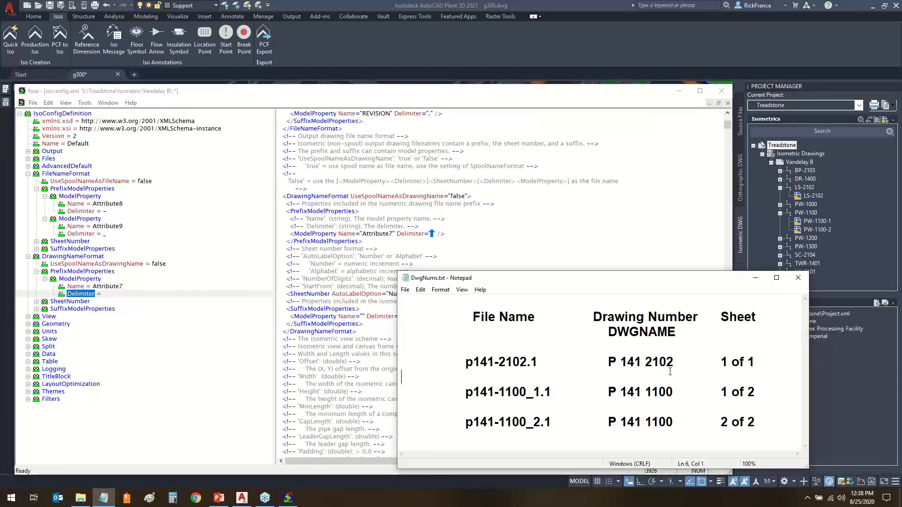
Copy the Attribute9 ModelProperty from FileNameFormat and paste it after the Attribute7 property in DrawingNameFormat's PrefixModelProperties.
{"action": "left_click", "coordinate": [76, 219]}
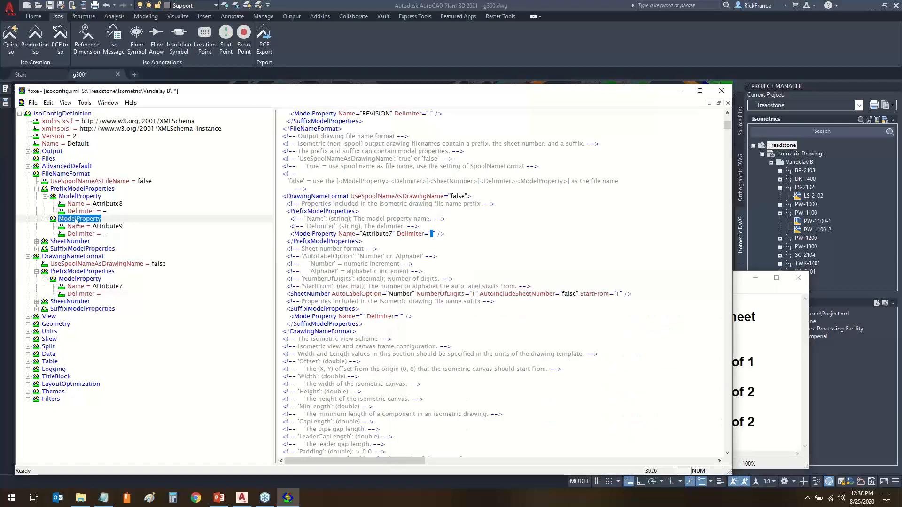
{"action": "right_click", "coordinate": [87, 224]}
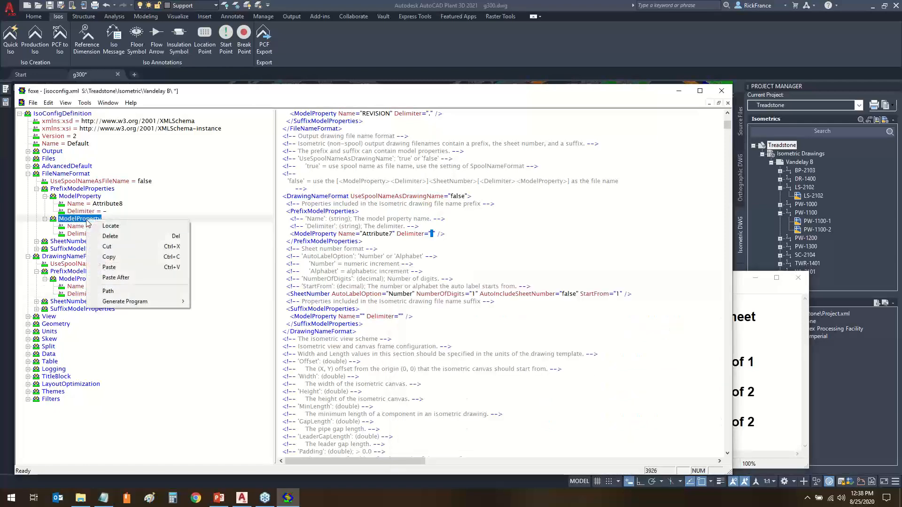
{"action": "left_click", "coordinate": [110, 258]}
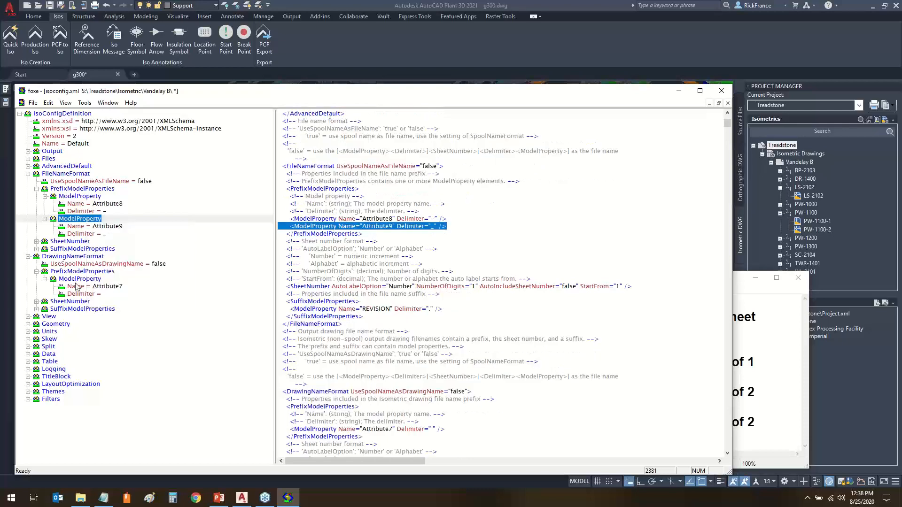
{"action": "left_click", "coordinate": [79, 279]}
{"action": "right_click", "coordinate": [81, 279]}
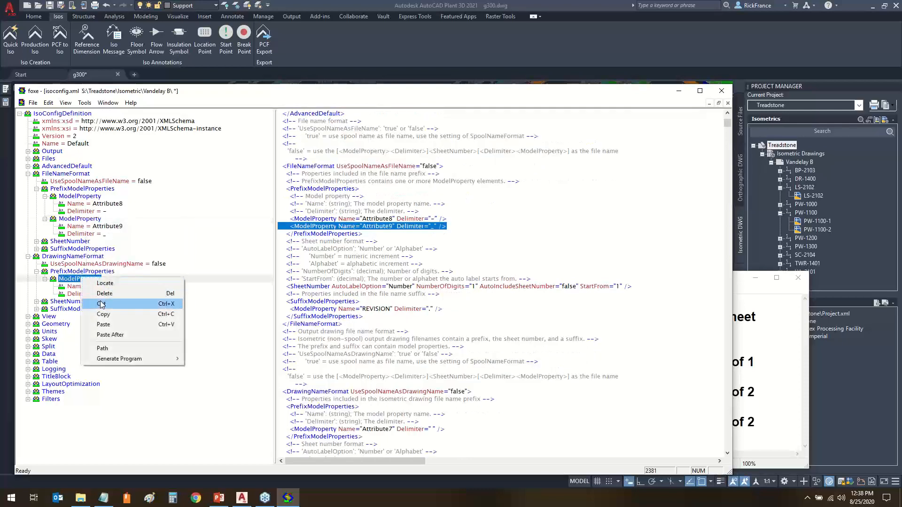
{"action": "left_click", "coordinate": [121, 339]}
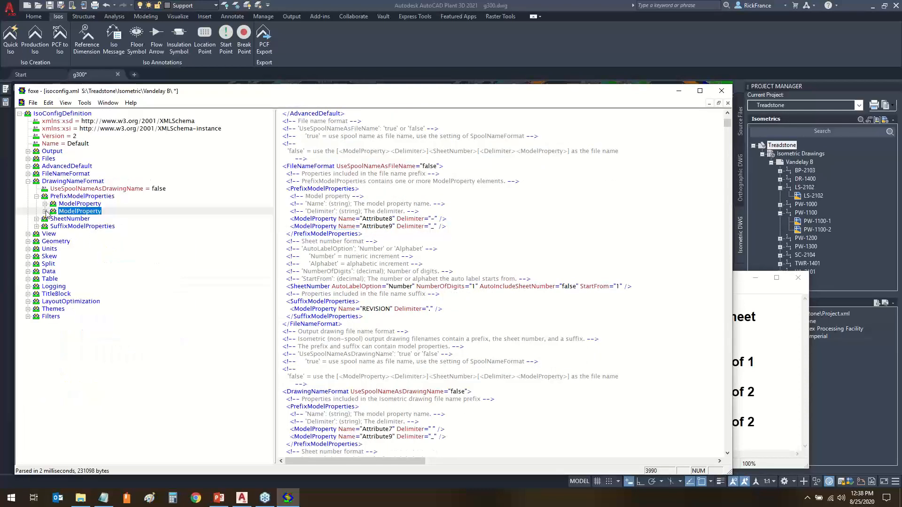
Expand both drawing name prefix properties and clear the delimiter of the Attribute9 property.
{"action": "left_click", "coordinate": [45, 212]}
{"action": "left_click", "coordinate": [45, 204]}
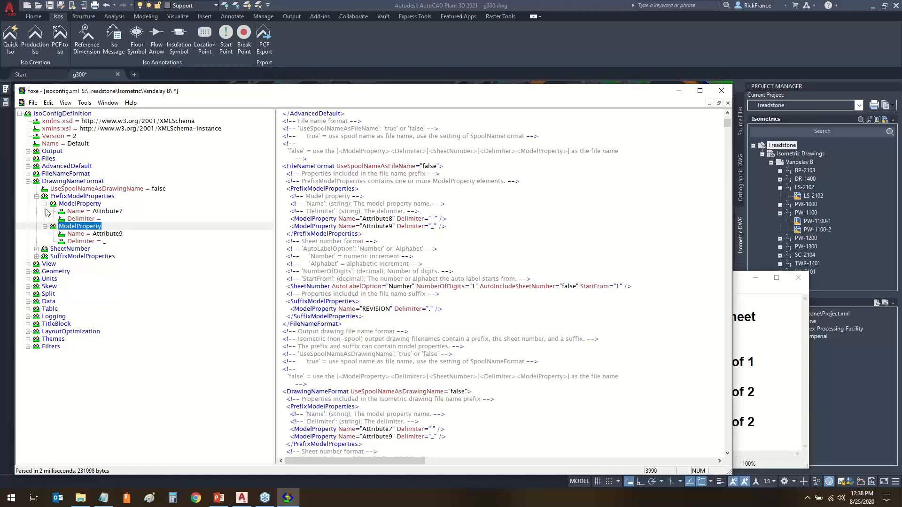
{"action": "double_click", "coordinate": [112, 220]}
{"action": "key", "text": "Tab"}
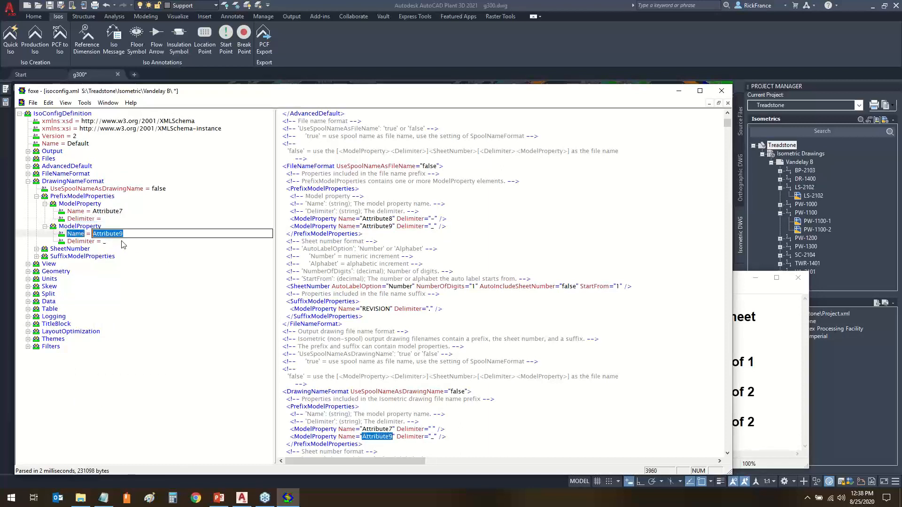
{"action": "key", "text": "Tab"}
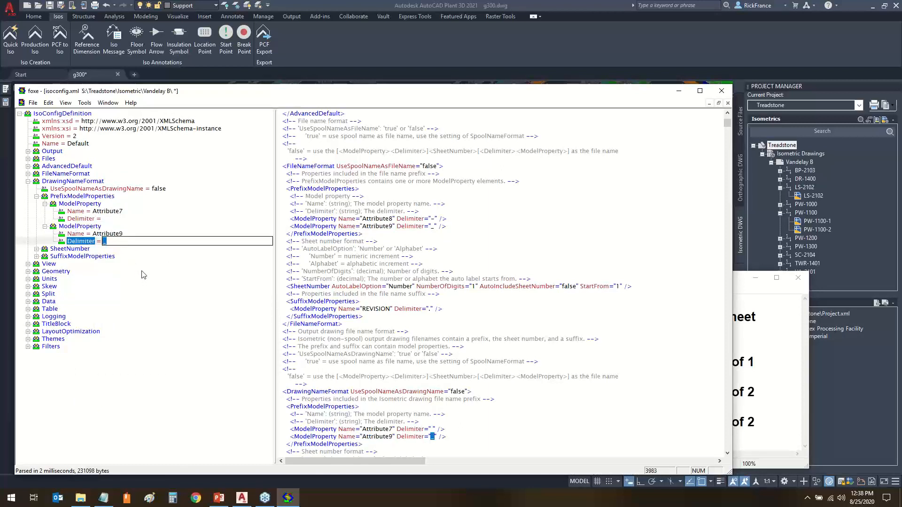
{"action": "key", "text": "BackSpace"}
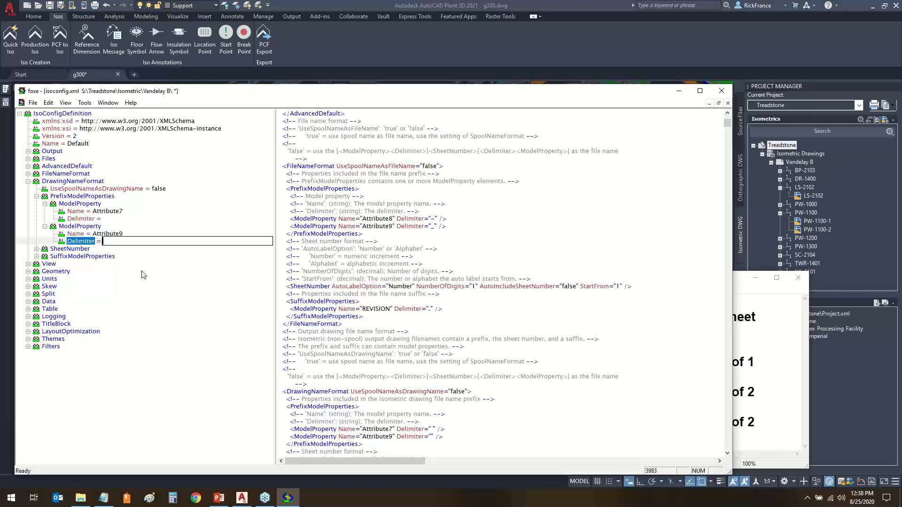
{"action": "left_click", "coordinate": [68, 233]}
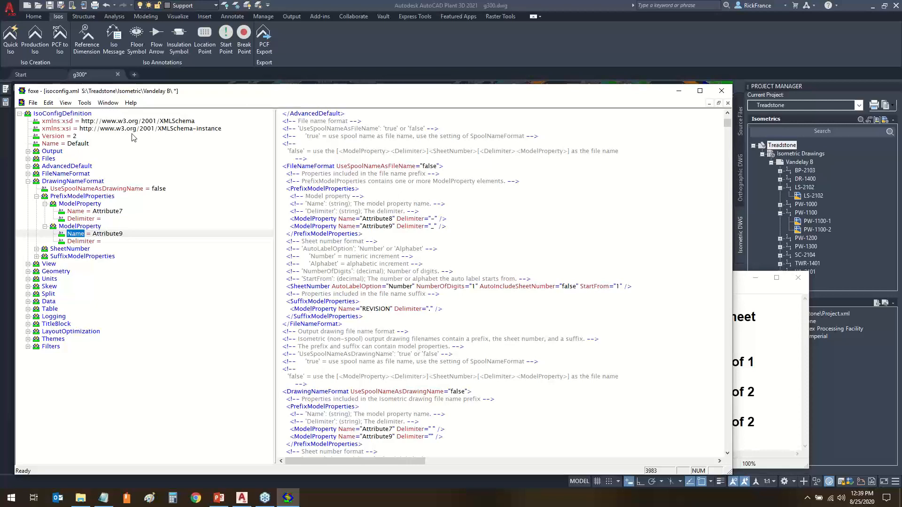
Save isoconfig.xml and switch back to AutoCAD Plant 3D.
{"action": "left_click", "coordinate": [32, 103]}
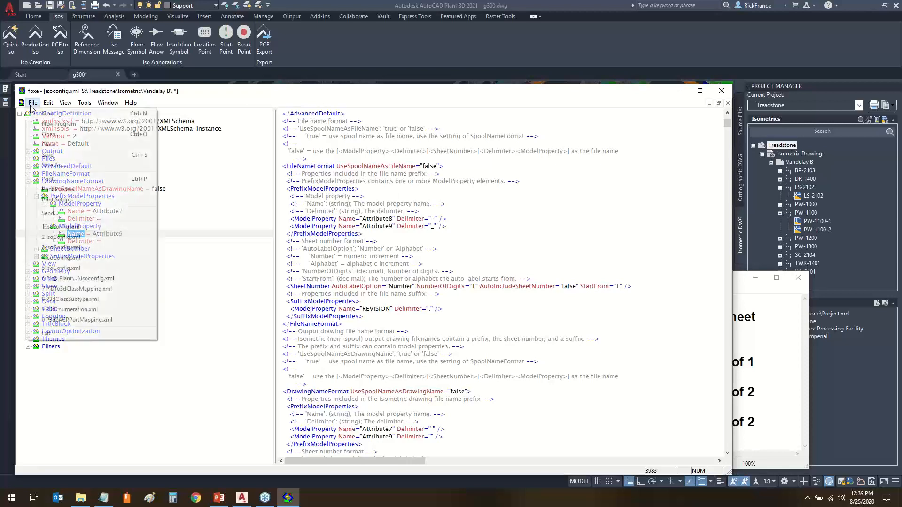
{"action": "left_click", "coordinate": [45, 156]}
{"action": "left_click", "coordinate": [835, 395]}
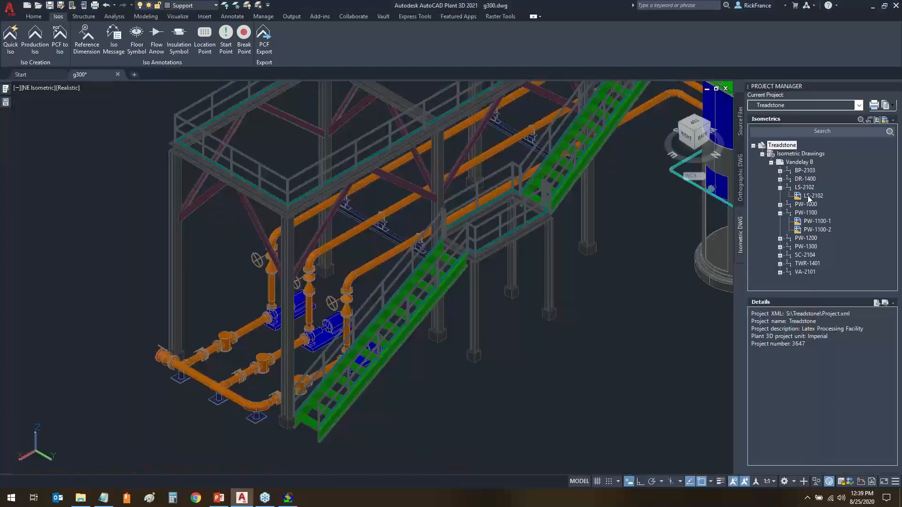
Create production isos in the Vandelay B style for lines LS-2102 and PW-1100.
{"action": "left_click", "coordinate": [799, 162]}
{"action": "right_click", "coordinate": [801, 163]}
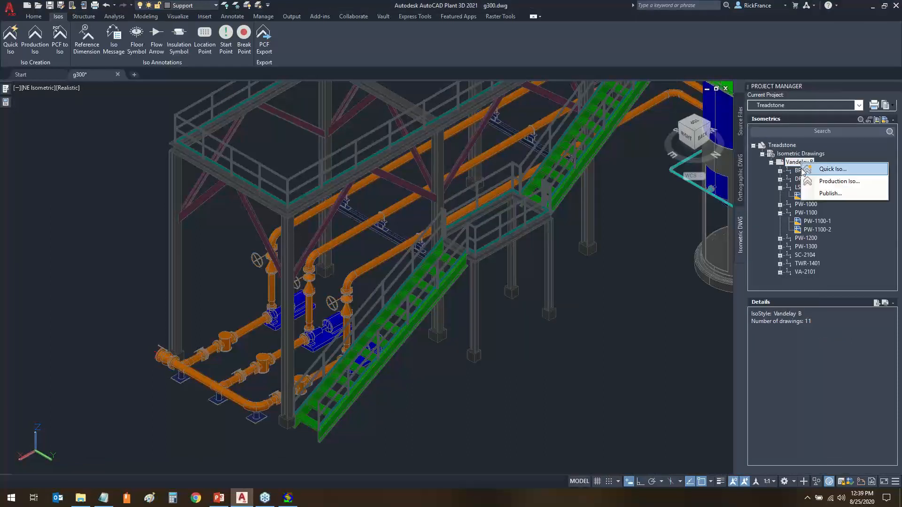
{"action": "left_click", "coordinate": [831, 182]}
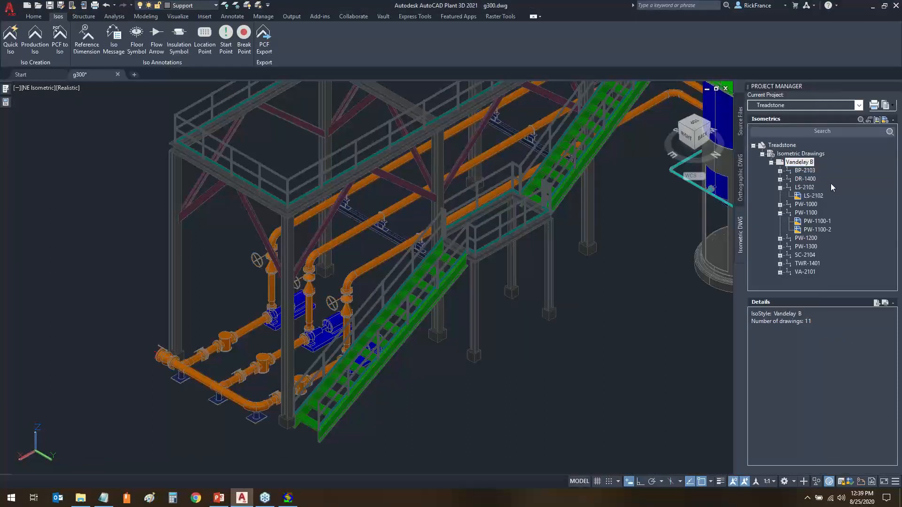
{"action": "left_click", "coordinate": [319, 233]}
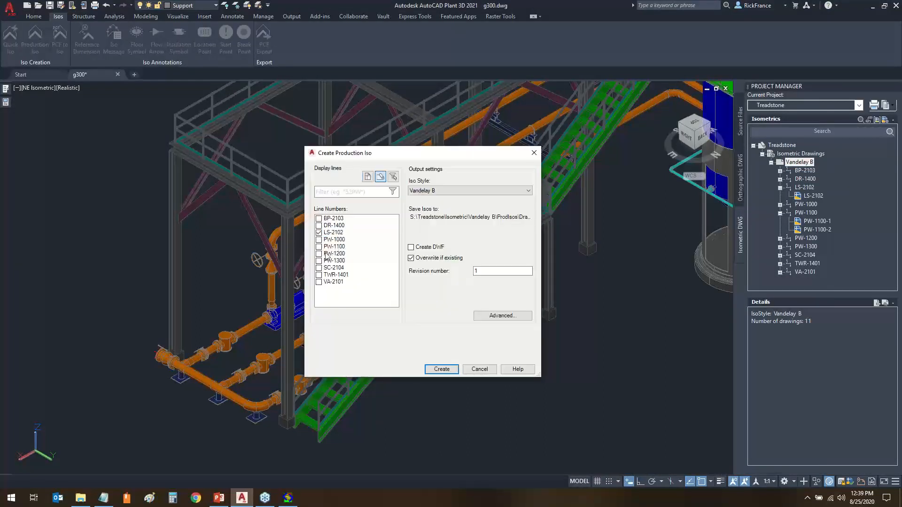
{"action": "left_click", "coordinate": [319, 247]}
{"action": "left_click", "coordinate": [441, 369]}
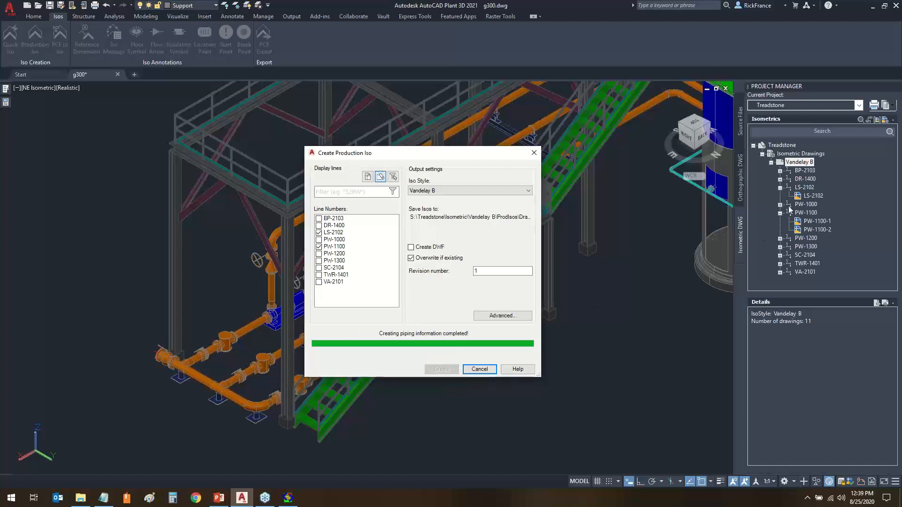
Remove the old LS-2102 drawing under line LS-2102 from the Treadstone project.
{"action": "left_click", "coordinate": [817, 197]}
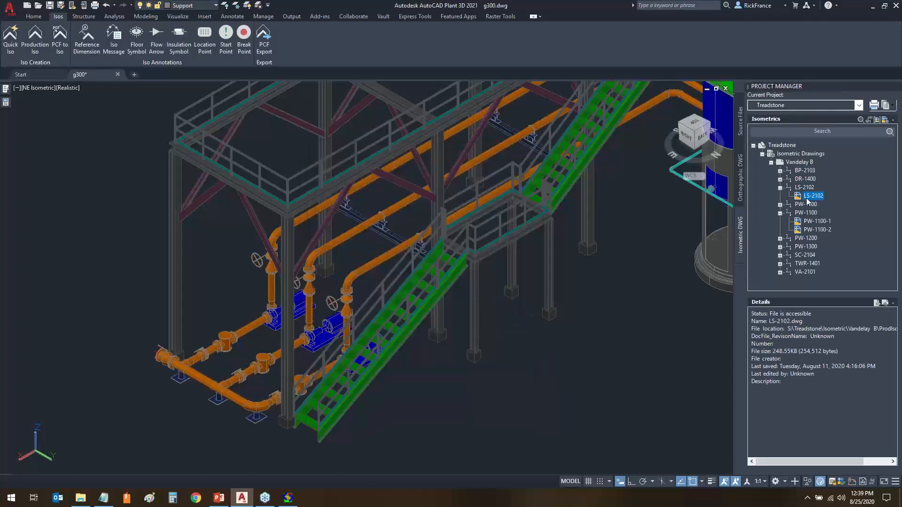
{"action": "right_click", "coordinate": [807, 200]}
{"action": "left_click", "coordinate": [838, 230]}
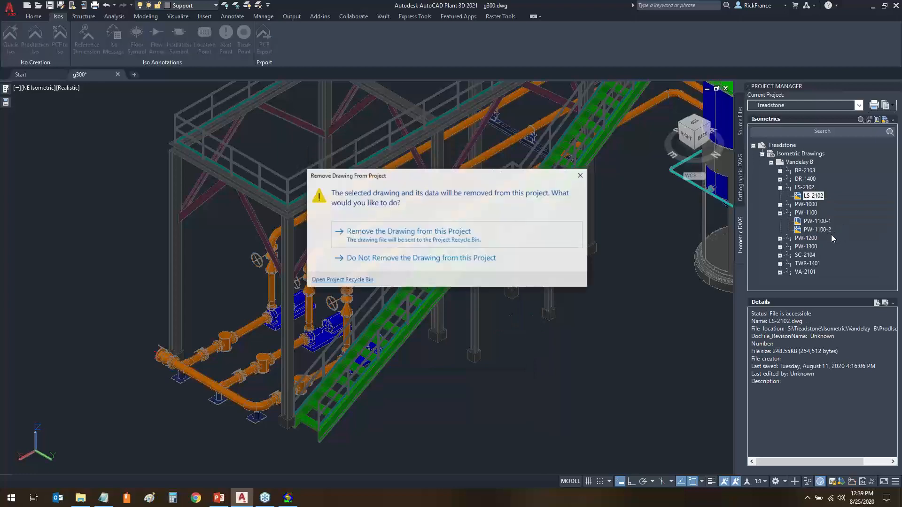
{"action": "left_click", "coordinate": [409, 235]}
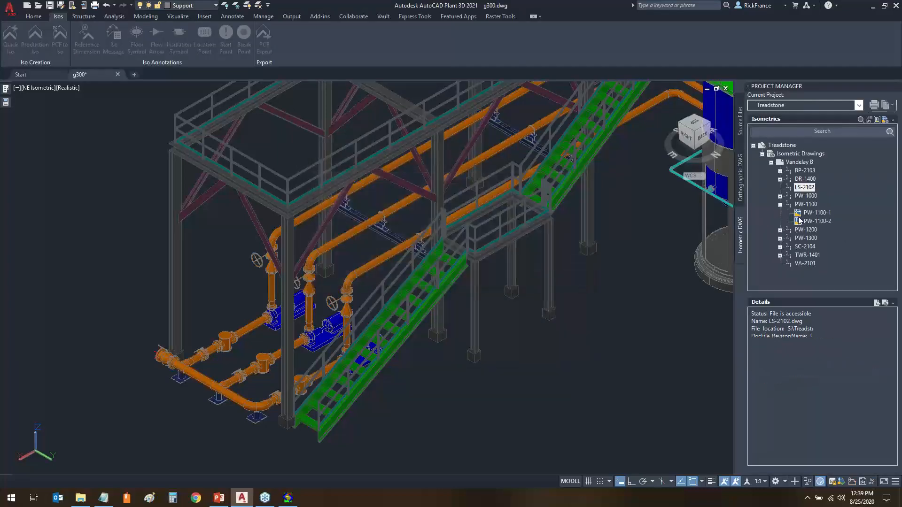
Remove the old drawings PW-1100-1 and PW-1100-2 together from the project.
{"action": "left_click", "coordinate": [808, 214]}
{"action": "left_click", "coordinate": [817, 222], "text": "ctrl"}
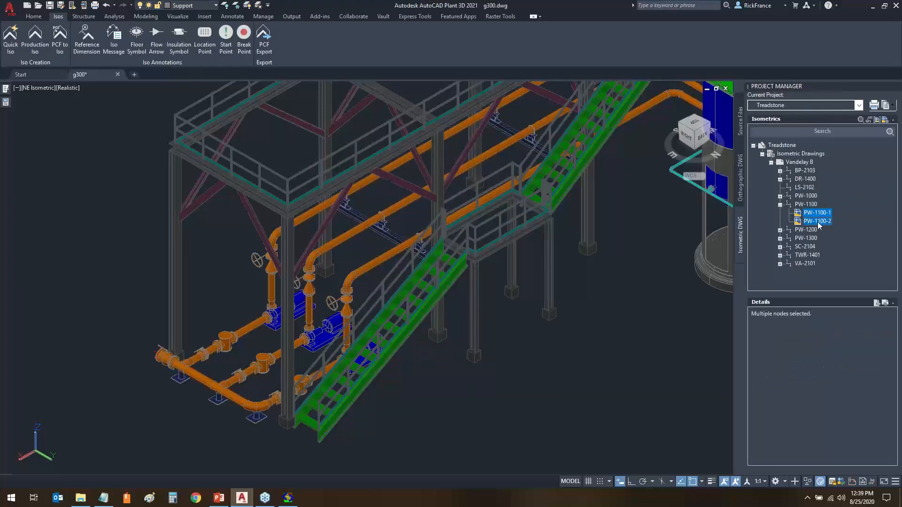
{"action": "right_click", "coordinate": [818, 223]}
{"action": "left_click", "coordinate": [855, 255]}
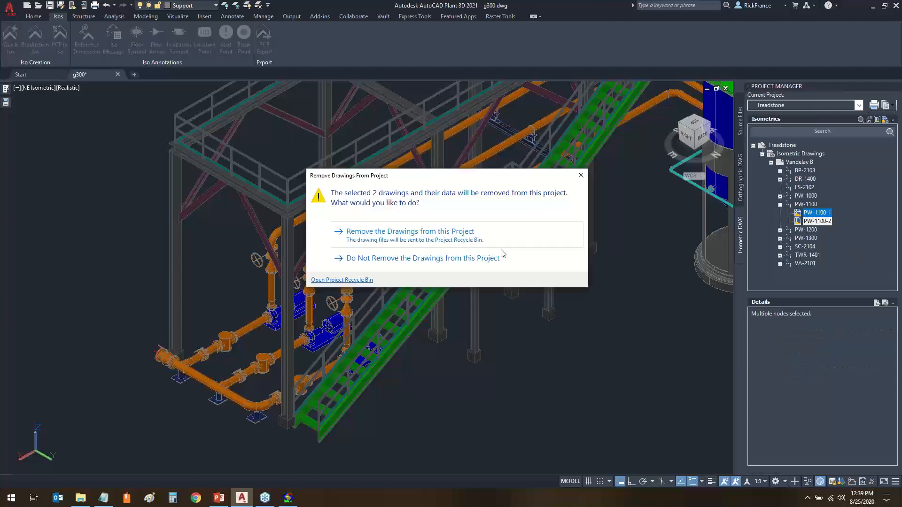
{"action": "left_click", "coordinate": [400, 235]}
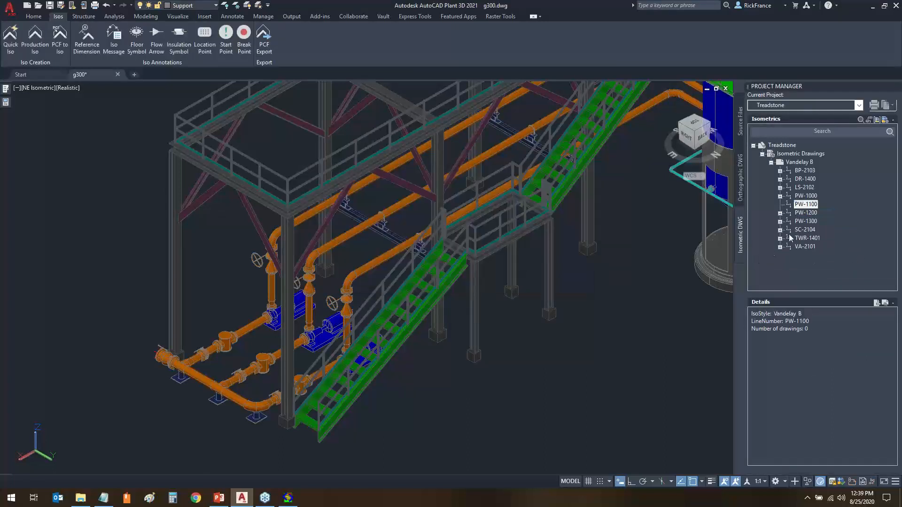
Dismiss the iso creation notification and expand lines LS-2102 and PW-1100 to list their new drawings.
{"action": "left_click", "coordinate": [779, 188]}
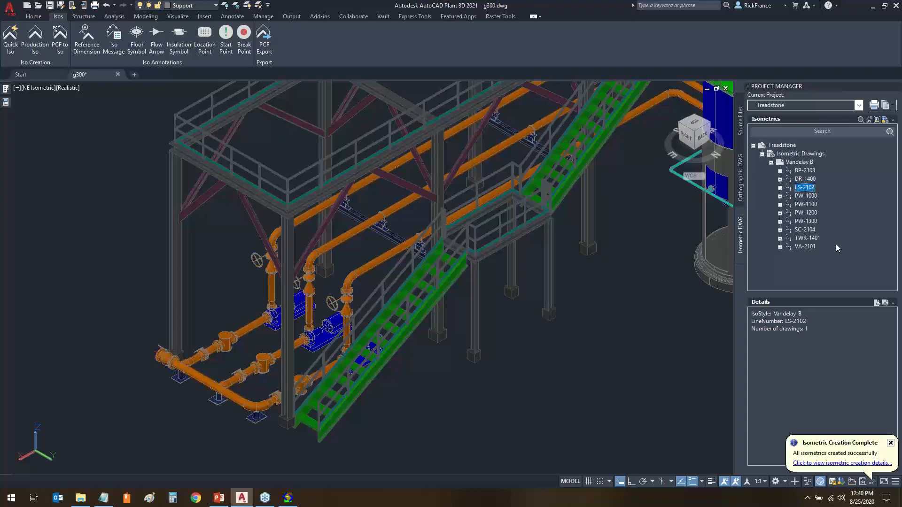
{"action": "left_click", "coordinate": [890, 443]}
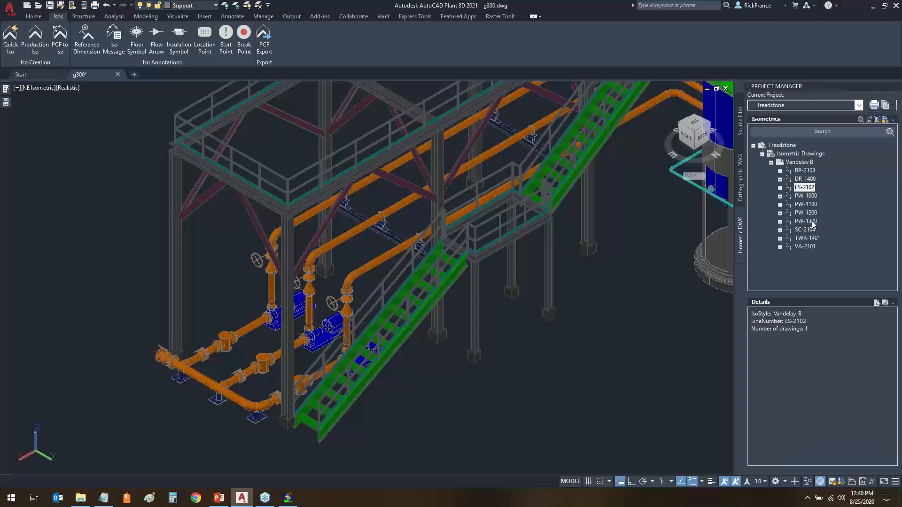
{"action": "left_click", "coordinate": [778, 188]}
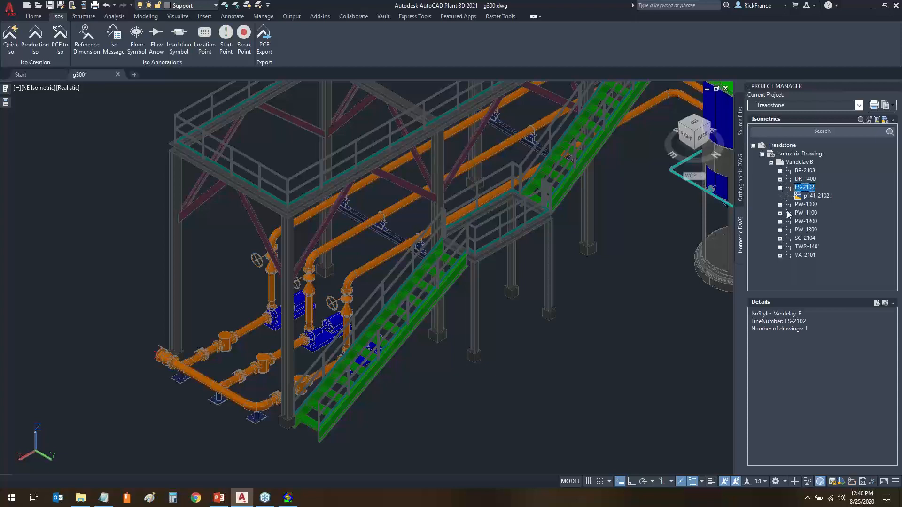
{"action": "left_click", "coordinate": [779, 213]}
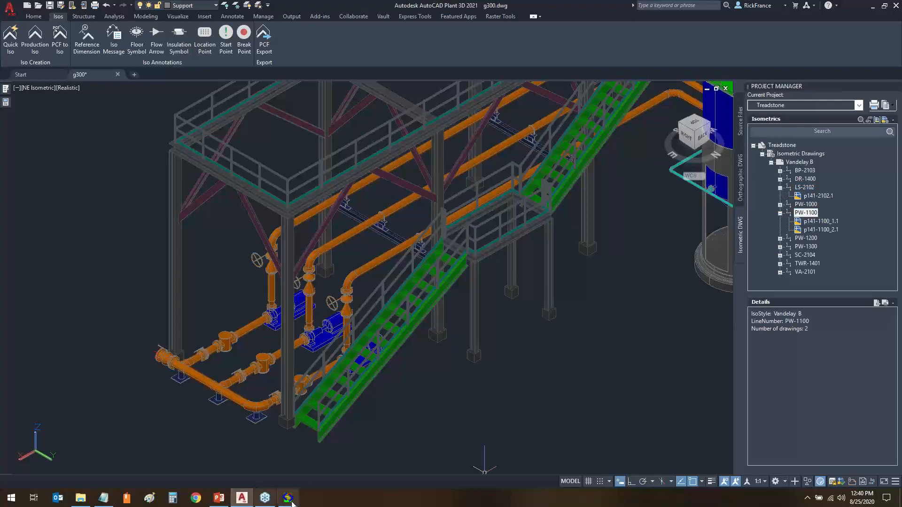
Bring up DwgNums.txt in Notepad and compare its File Name entries with the new drawing names in the project tree.
{"action": "left_click", "coordinate": [104, 499]}
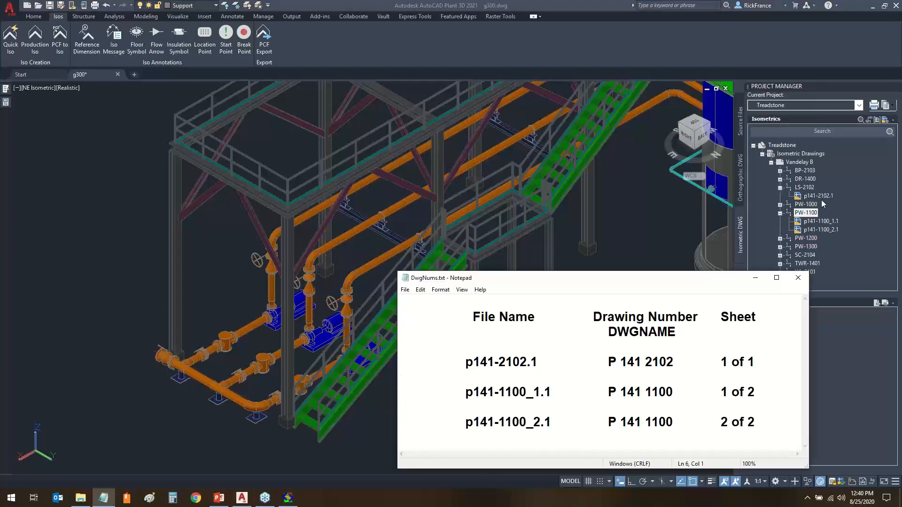
{"action": "left_click_drag", "start_coordinate": [466, 363], "coordinate": [561, 363]}
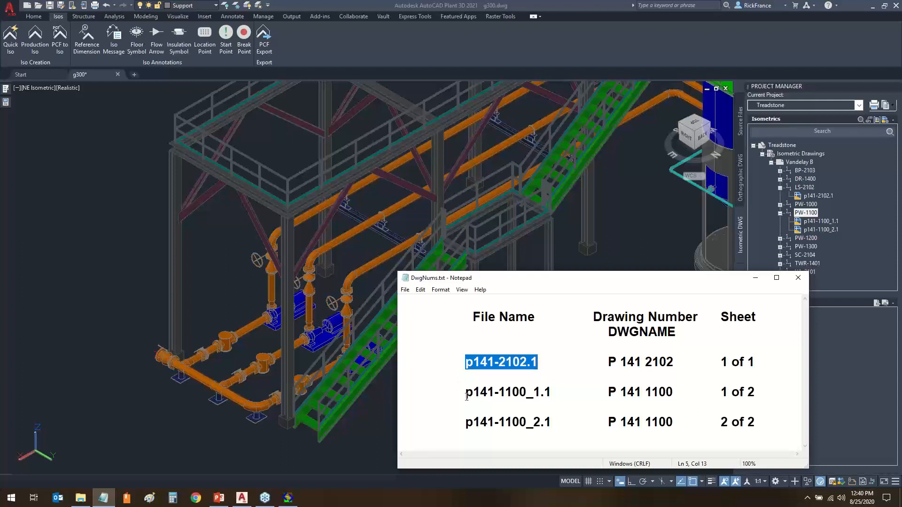
{"action": "left_click_drag", "start_coordinate": [466, 397], "coordinate": [535, 400]}
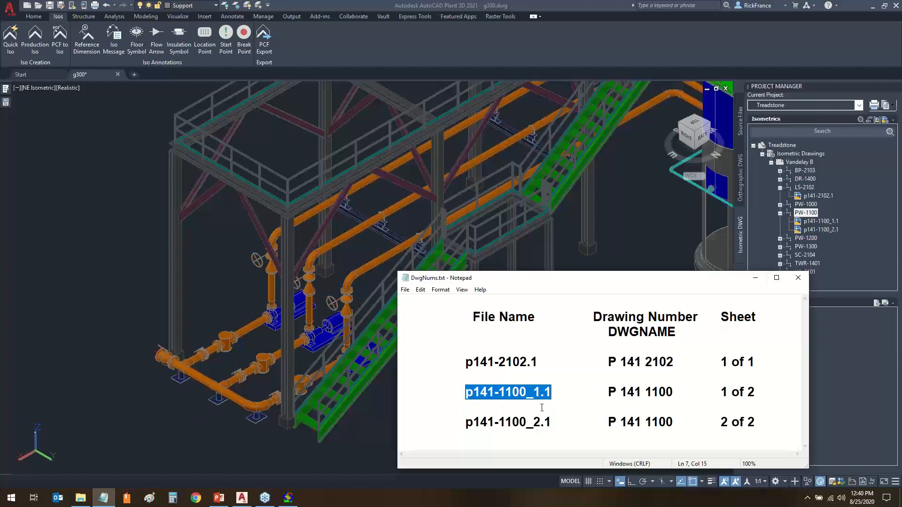
{"action": "left_click_drag", "start_coordinate": [527, 392], "coordinate": [539, 394]}
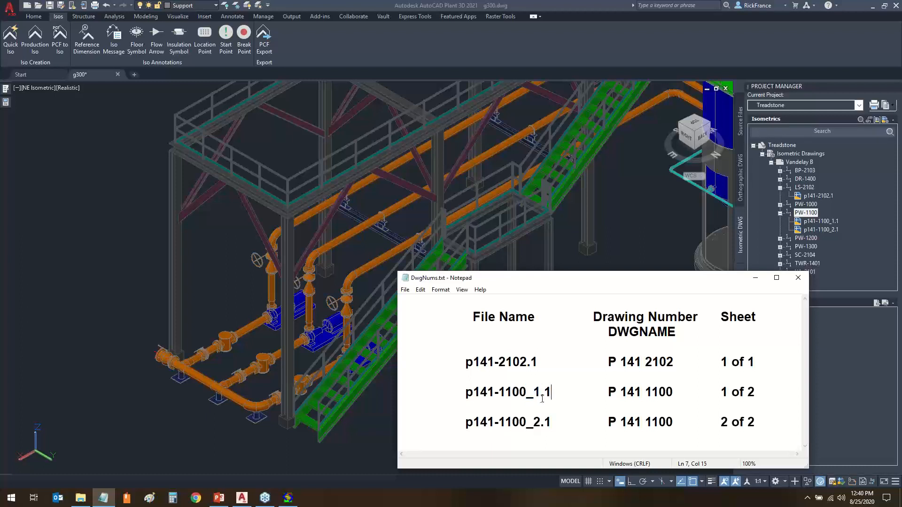
{"action": "left_click_drag", "start_coordinate": [544, 393], "coordinate": [555, 394]}
Open drawing p141-2102.1, check its title block drawing number and sheet against DwgNums.txt, and close the drawing.
{"action": "double_click", "coordinate": [814, 196]}
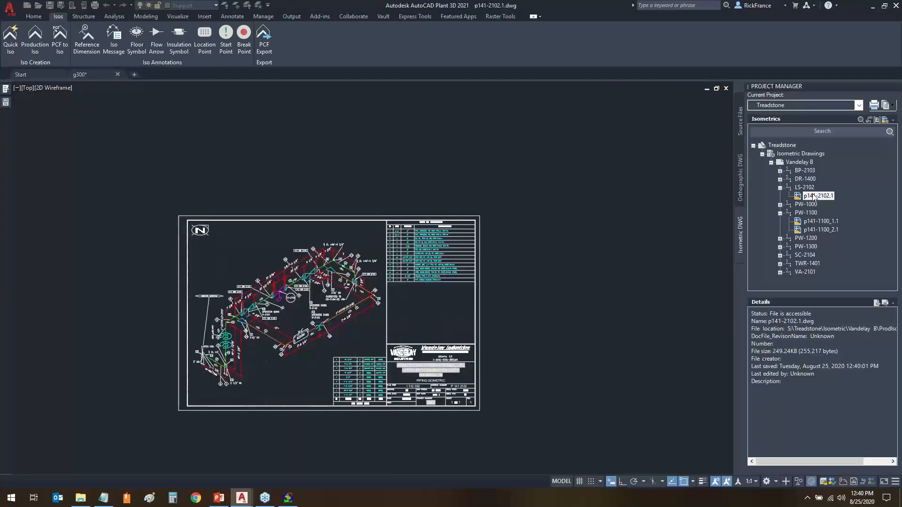
{"action": "scroll", "coordinate": [465, 397], "scroll_direction": "up", "scroll_amount": 10}
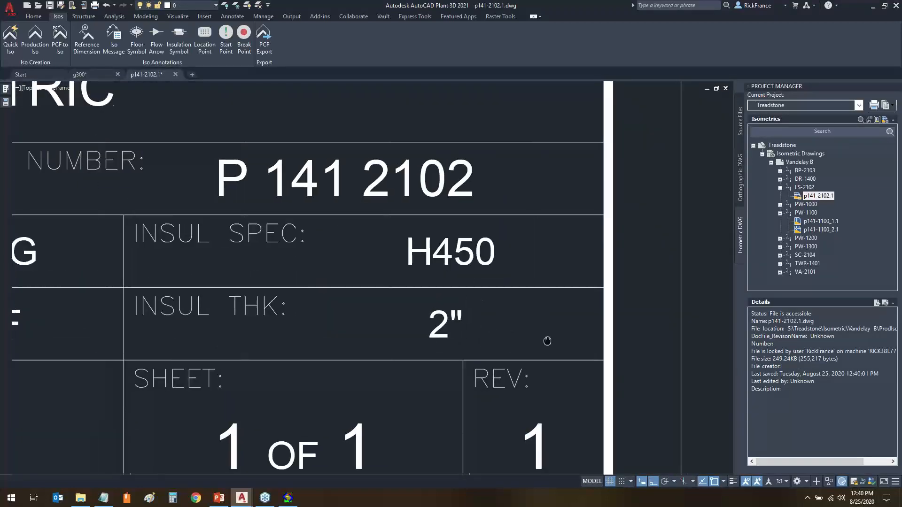
{"action": "middle_click_drag", "start_coordinate": [543, 343], "coordinate": [584, 362]}
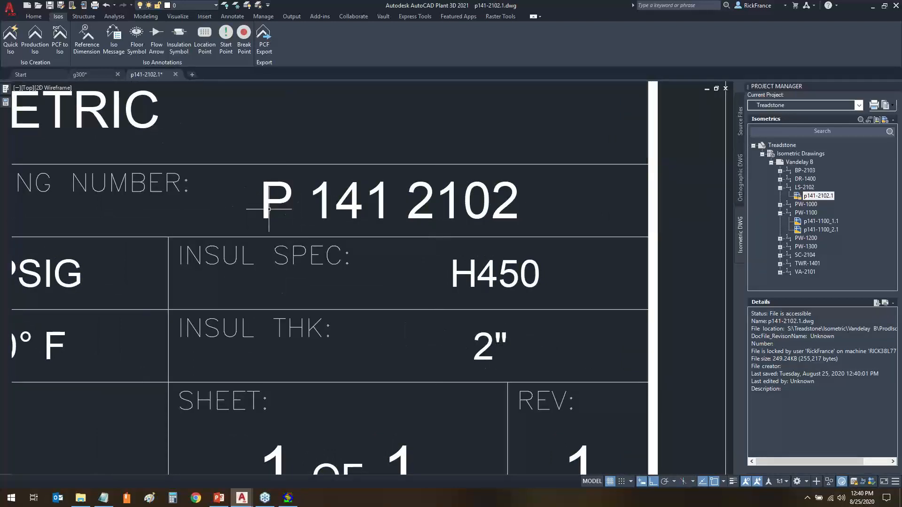
{"action": "scroll", "coordinate": [605, 202], "scroll_direction": "down", "scroll_amount": 2}
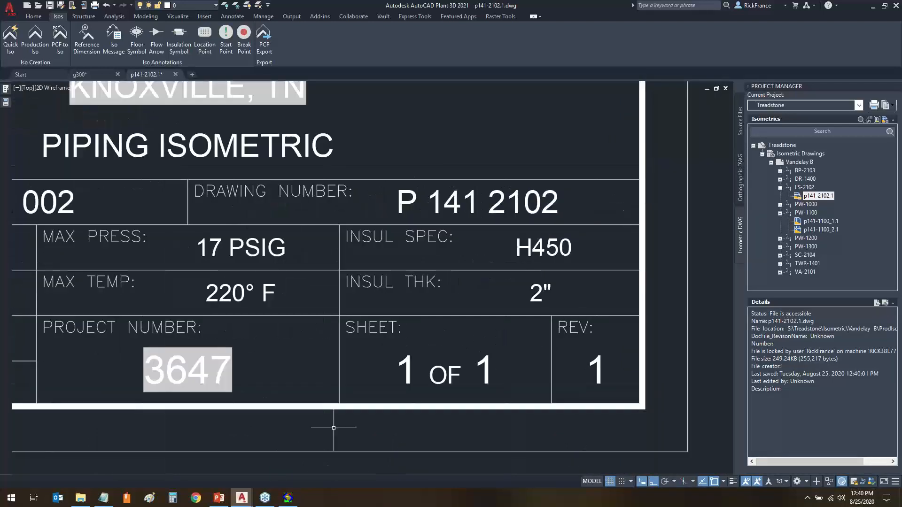
{"action": "left_click", "coordinate": [104, 498]}
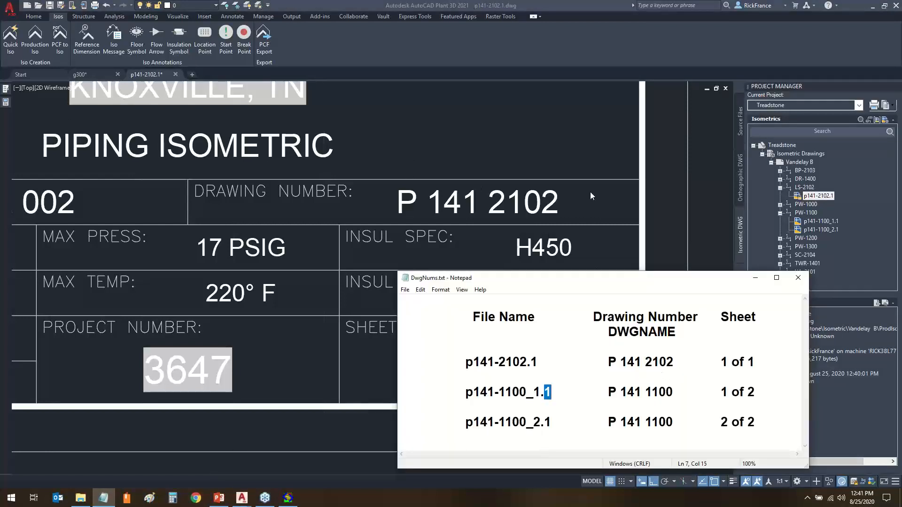
{"action": "left_click", "coordinate": [665, 182]}
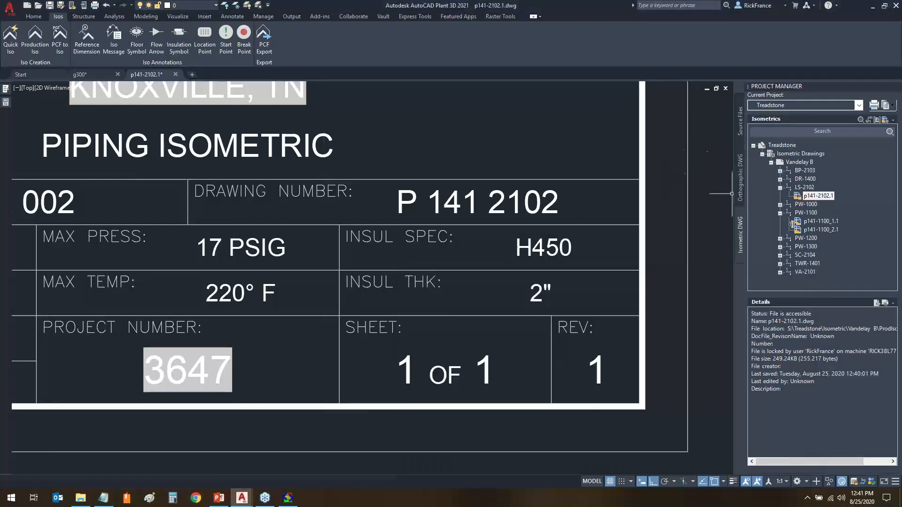
{"action": "left_click", "coordinate": [175, 74]}
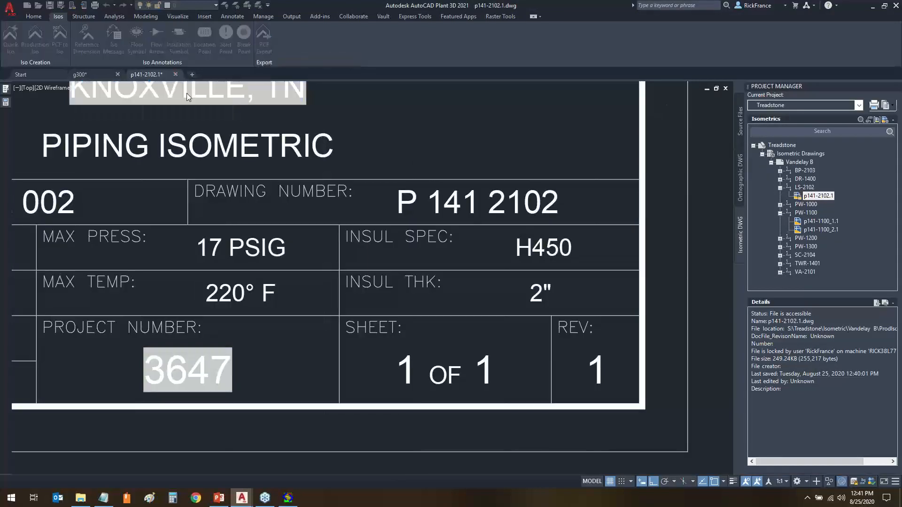
Open drawing p141-1100_1.1 and inspect the drawing number and sheet fields in its title block.
{"action": "double_click", "coordinate": [815, 221]}
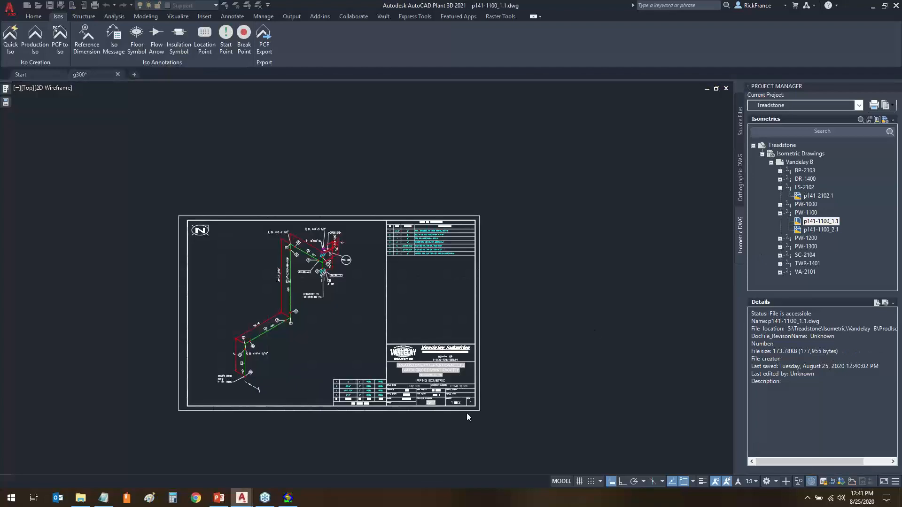
{"action": "scroll", "coordinate": [440, 394], "scroll_direction": "up", "scroll_amount": 10}
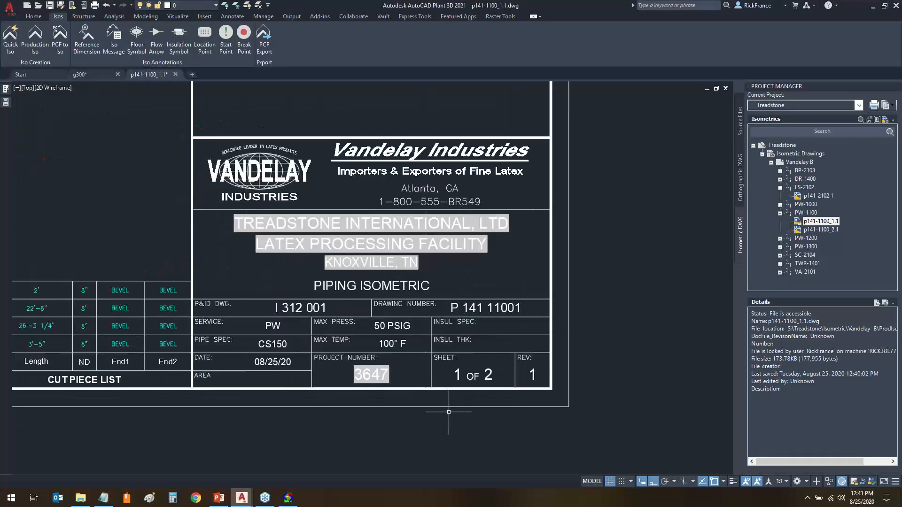
{"action": "mouse_move", "coordinate": [604, 246]}
{"action": "middle_mouse_down"}
{"action": "mouse_move", "coordinate": [564, 305]}
{"action": "mouse_move", "coordinate": [483, 346]}
{"action": "middle_mouse_up"}
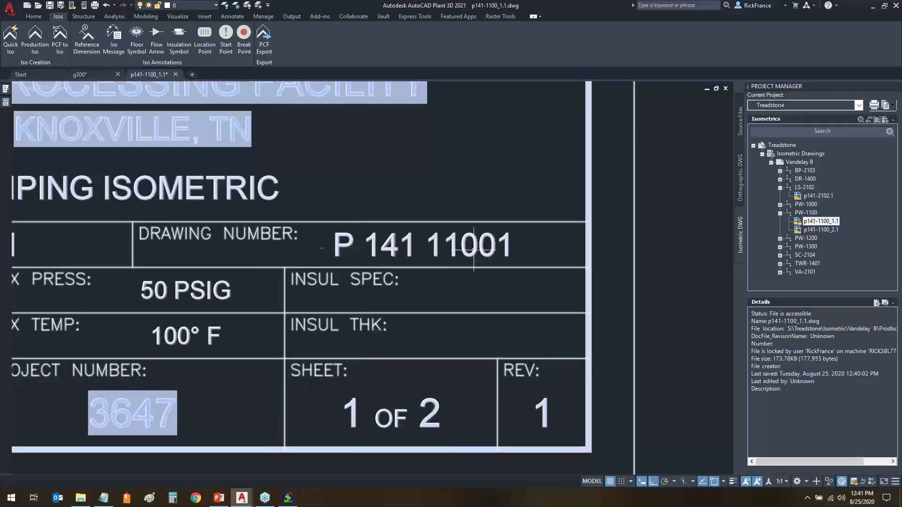
Open drawing p141-1100_2.1 and compare the drawing number with the sheet number in its title block.
{"action": "double_click", "coordinate": [821, 230]}
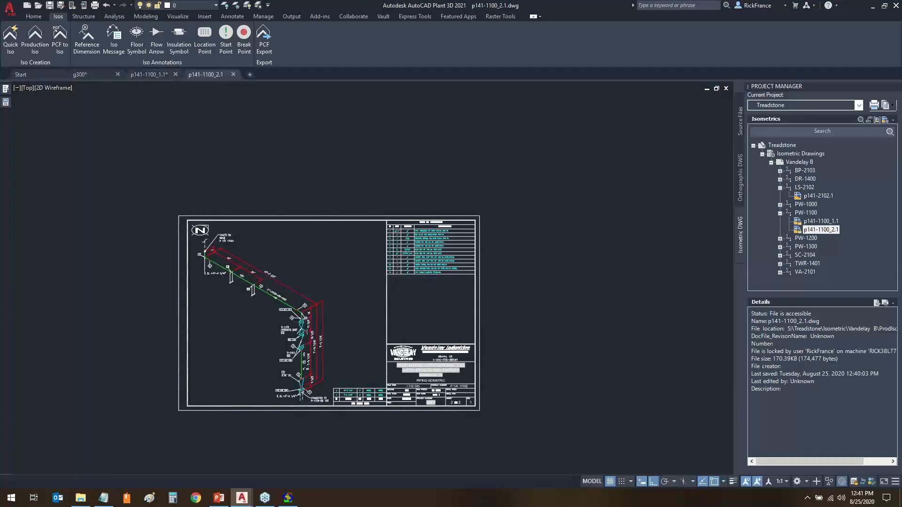
{"action": "scroll", "coordinate": [456, 391], "scroll_direction": "up", "scroll_amount": 2}
{"action": "scroll", "coordinate": [457, 391], "scroll_direction": "up", "scroll_amount": 4}
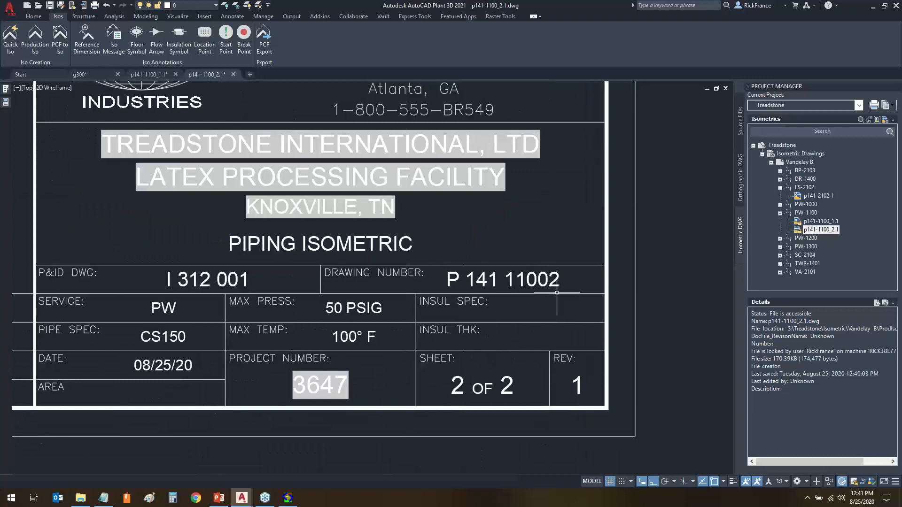
{"action": "left_click_drag", "start_coordinate": [552, 288], "coordinate": [465, 374]}
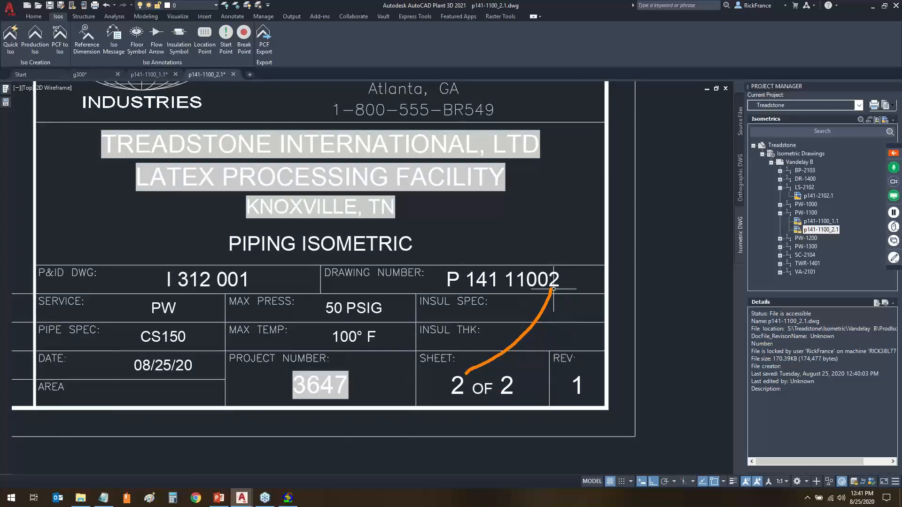
{"action": "key", "text": "Escape"}
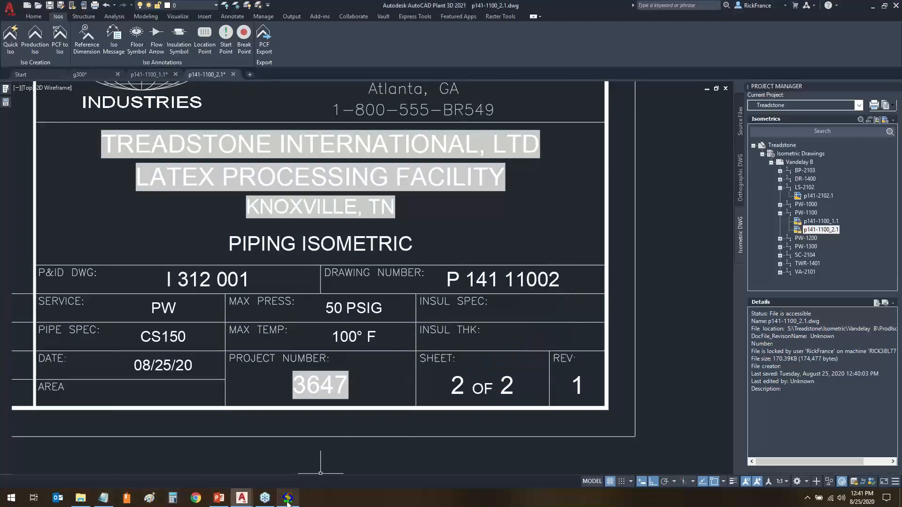
Switch to isoconfig.xml in foxe, review the SheetNumber settings under DrawingNameFormat, and return to AutoCAD Plant 3D.
{"action": "left_click", "coordinate": [288, 499]}
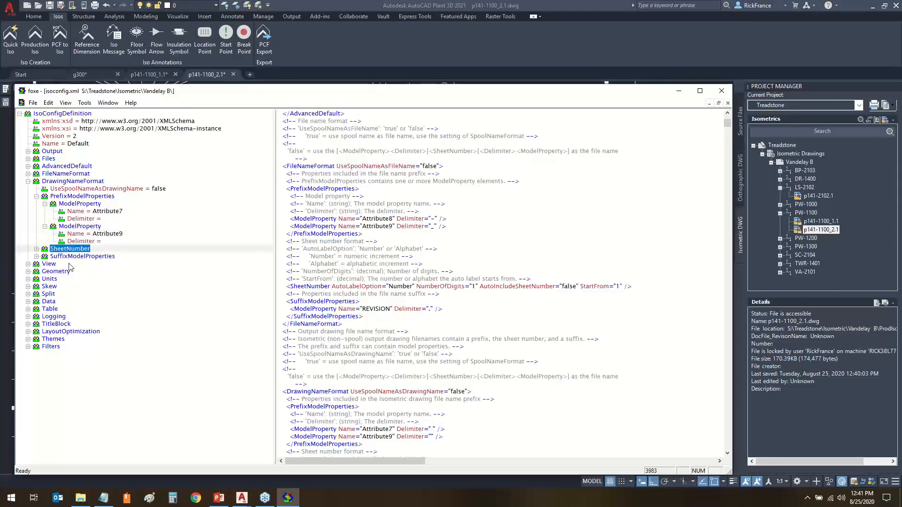
{"action": "left_click", "coordinate": [45, 204]}
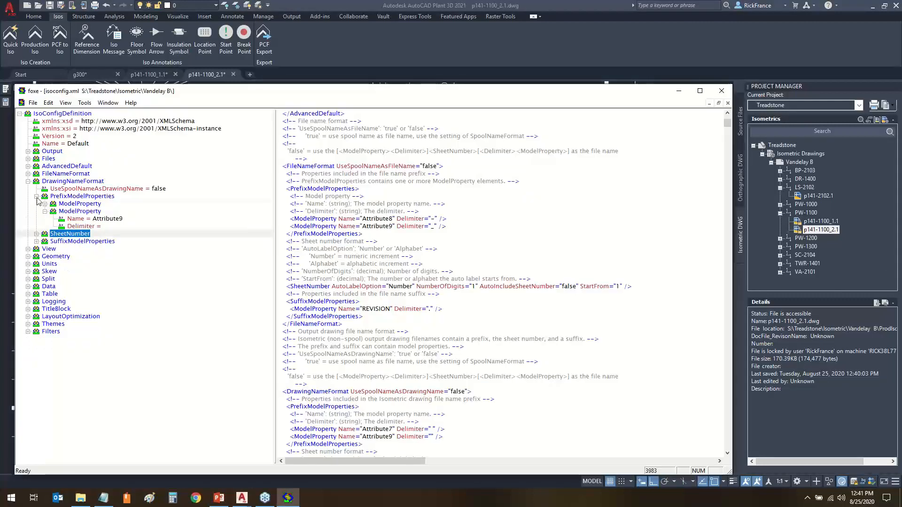
{"action": "left_click", "coordinate": [37, 197]}
{"action": "left_click", "coordinate": [36, 203]}
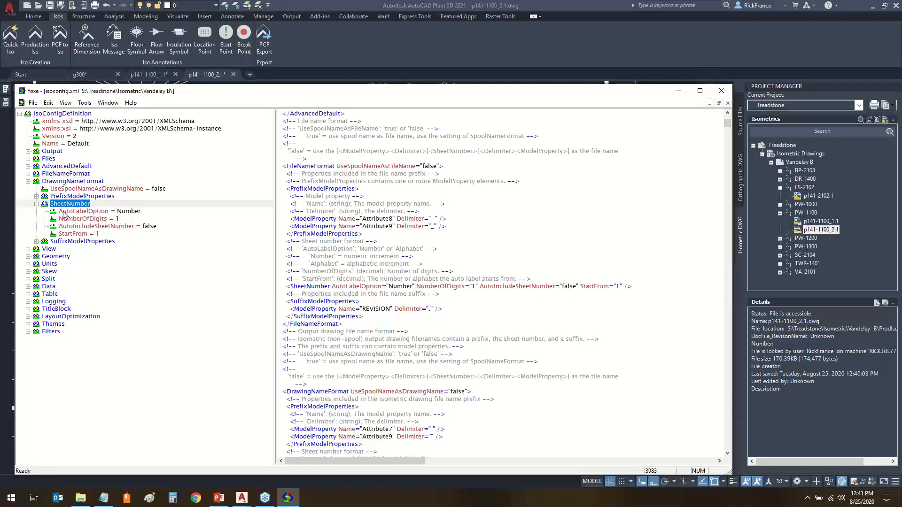
{"action": "double_click", "coordinate": [130, 212]}
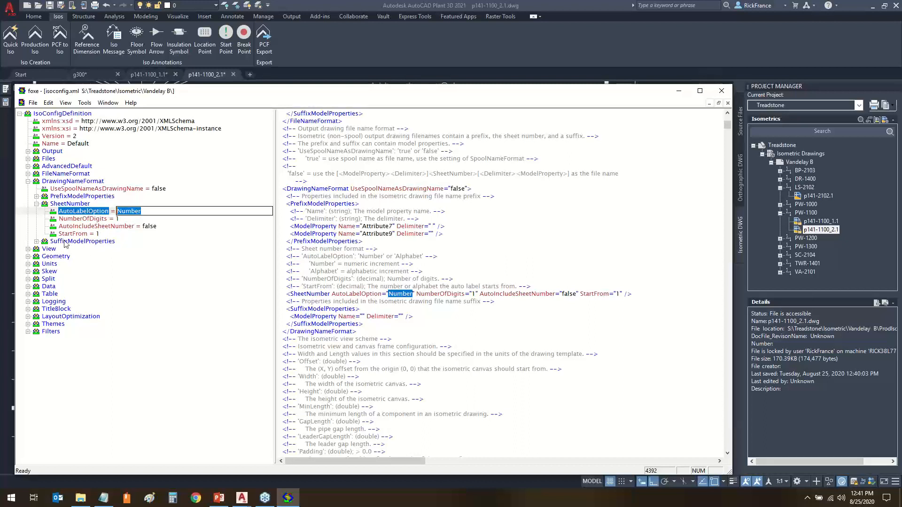
{"action": "left_click", "coordinate": [62, 205]}
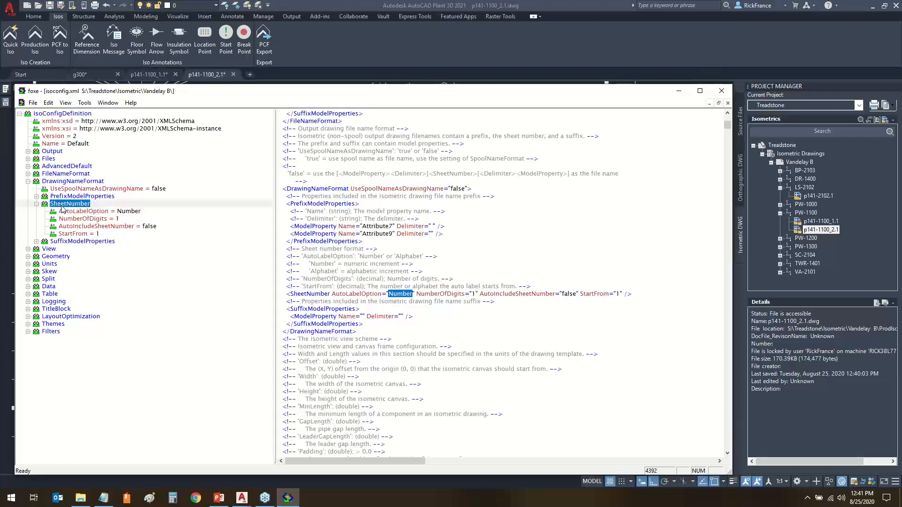
{"action": "left_click", "coordinate": [36, 204]}
{"action": "left_click", "coordinate": [71, 181]}
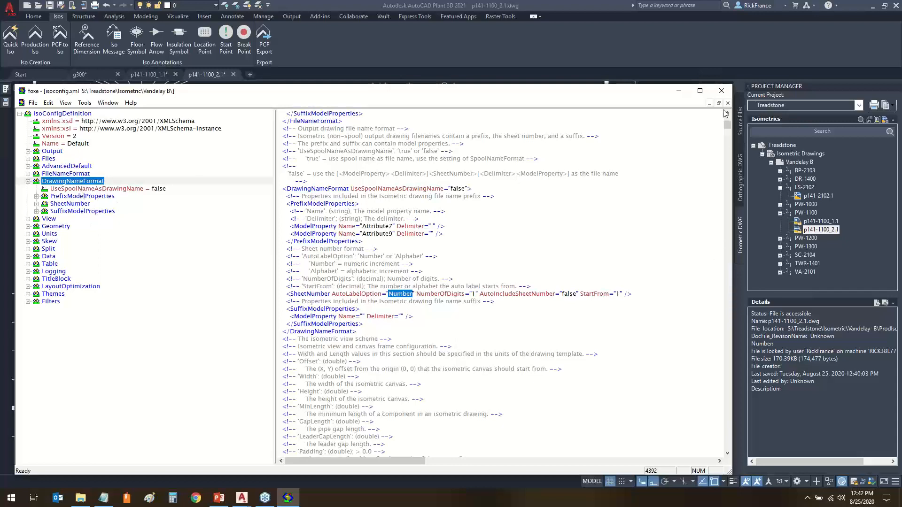
{"action": "key", "text": "alt+Tab"}
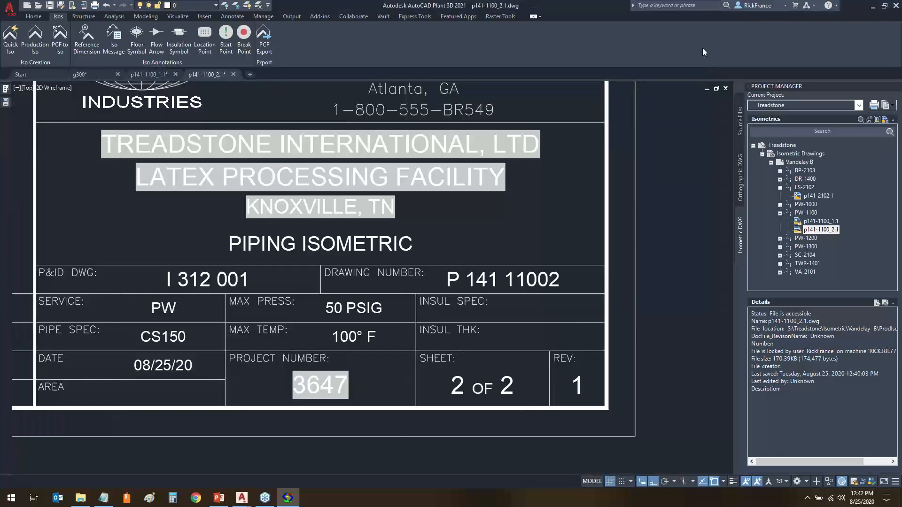
Close drawings p141-1100_2.1 and p141-1100_1.1 without saving changes.
{"action": "left_click", "coordinate": [234, 74]}
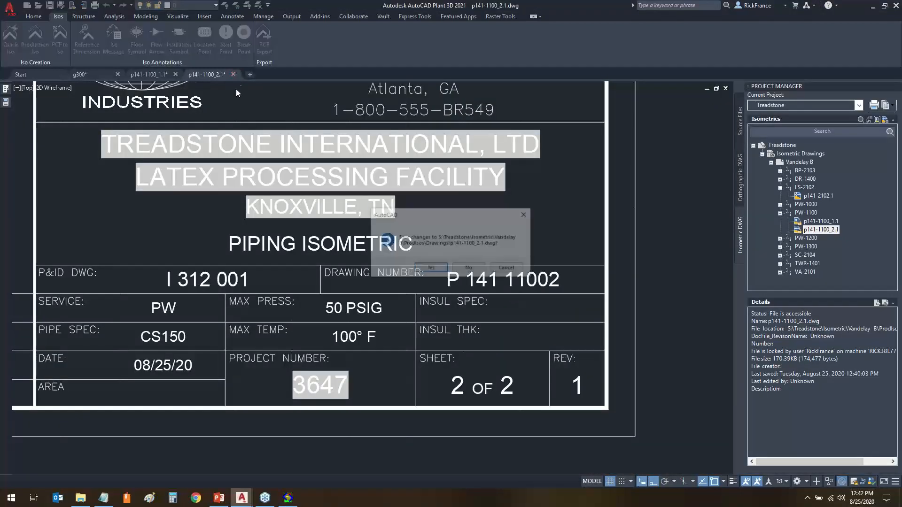
{"action": "left_click", "coordinate": [469, 268]}
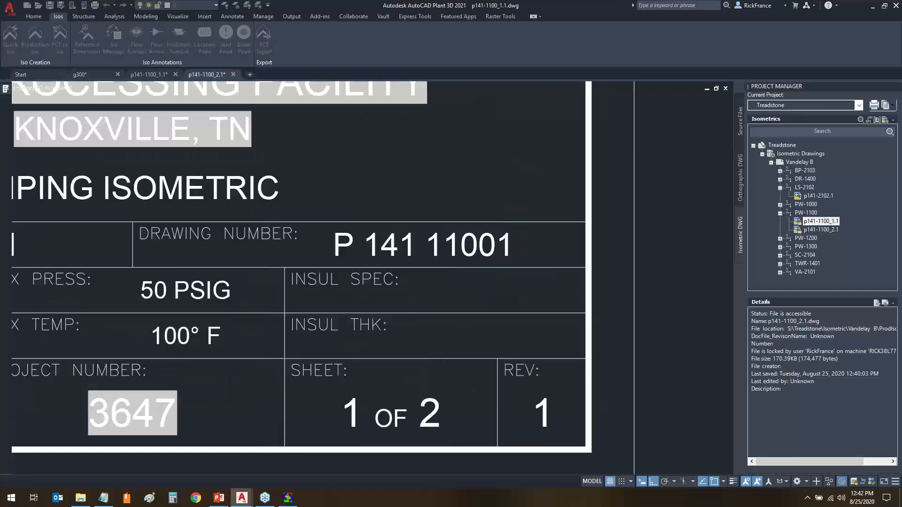
{"action": "left_click", "coordinate": [176, 74]}
{"action": "left_click", "coordinate": [468, 267]}
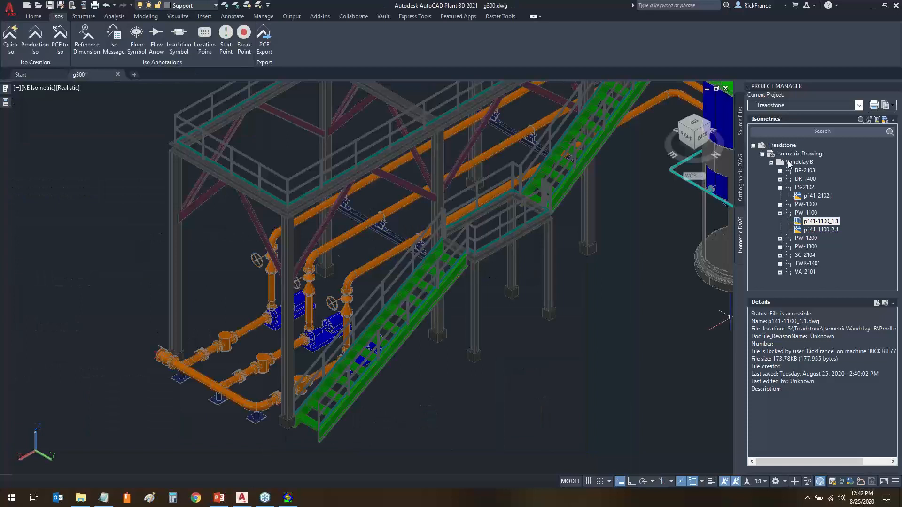
Open the Vandelay Iso.dwt title block setup from the Treadstone project's isometric settings and start editing its title block attributes.
{"action": "left_click", "coordinate": [782, 146]}
{"action": "right_click", "coordinate": [782, 146]}
{"action": "left_click", "coordinate": [822, 265]}
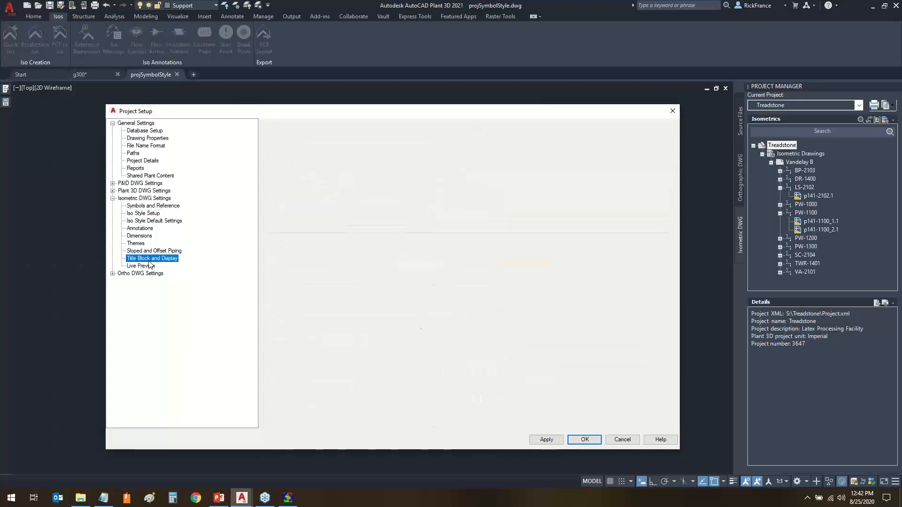
{"action": "left_click", "coordinate": [626, 302]}
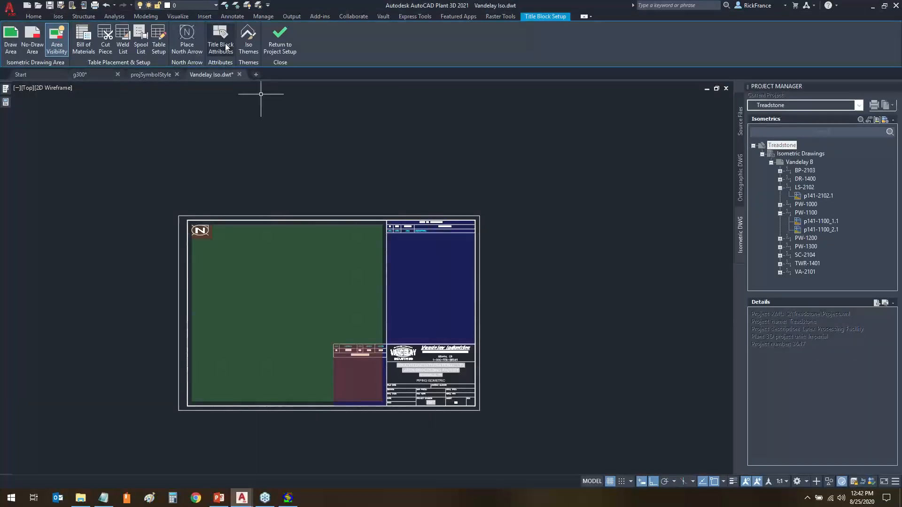
{"action": "left_click", "coordinate": [221, 42]}
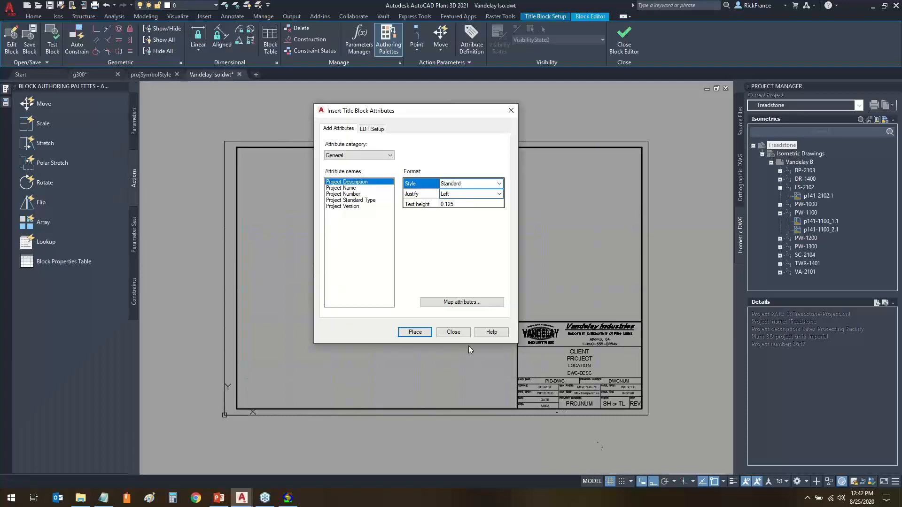
Map the title block's DWGNUM block attribute to the IsoDwg Plant 3D attribute.
{"action": "scroll", "coordinate": [578, 409], "scroll_direction": "up", "scroll_amount": 6}
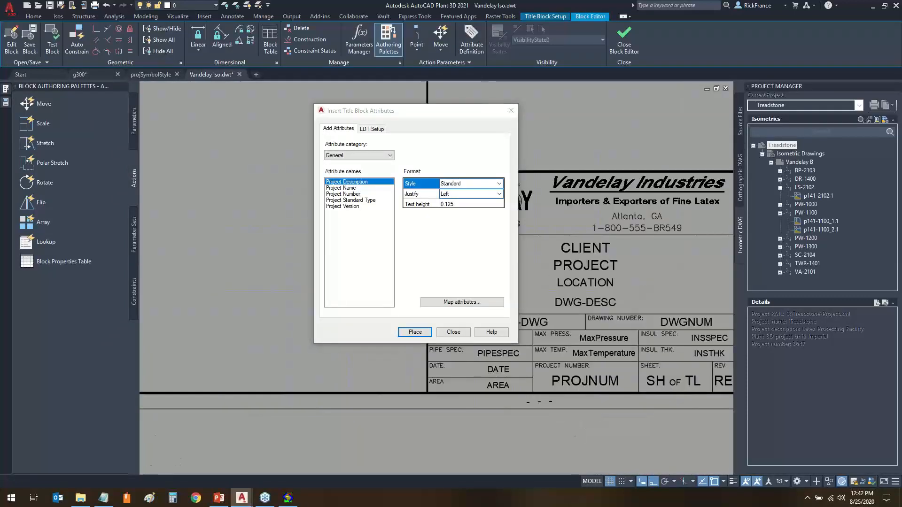
{"action": "scroll", "coordinate": [466, 380], "scroll_direction": "down", "scroll_amount": 5}
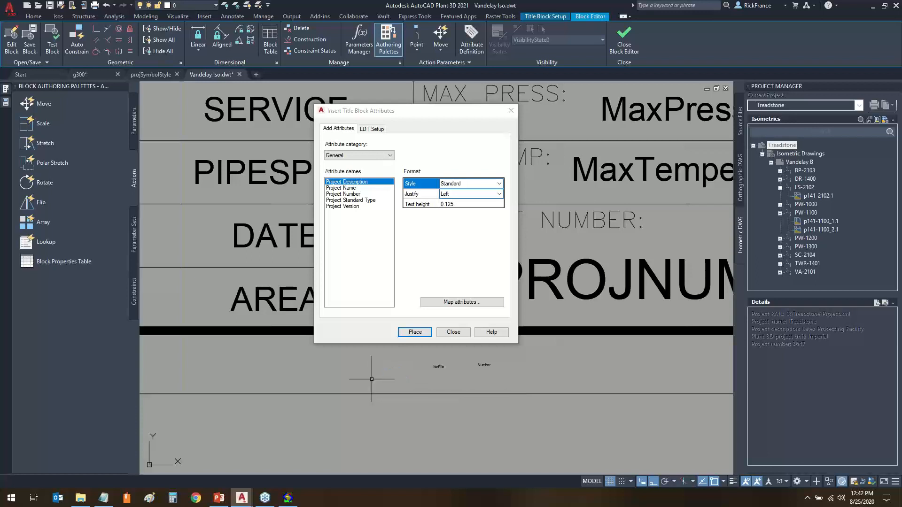
{"action": "scroll", "coordinate": [406, 373], "scroll_direction": "down", "scroll_amount": 3}
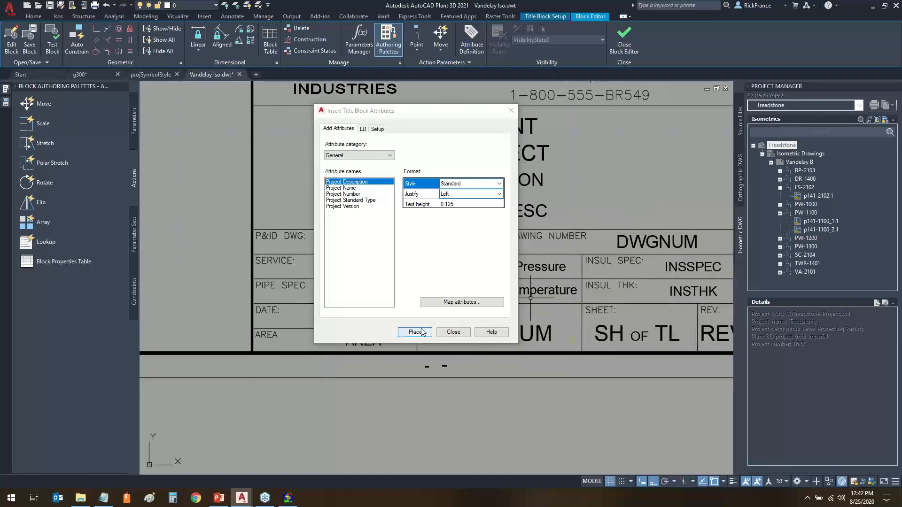
{"action": "left_click", "coordinate": [465, 302]}
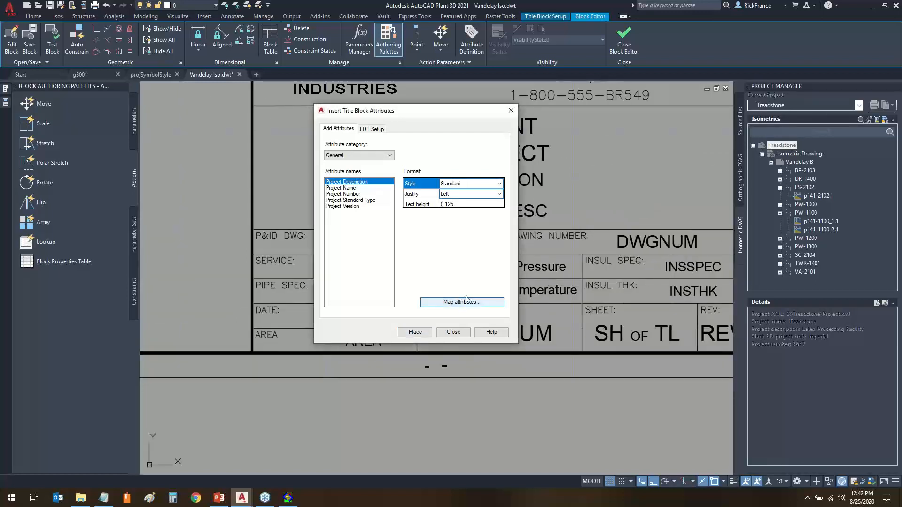
{"action": "left_click", "coordinate": [466, 301]}
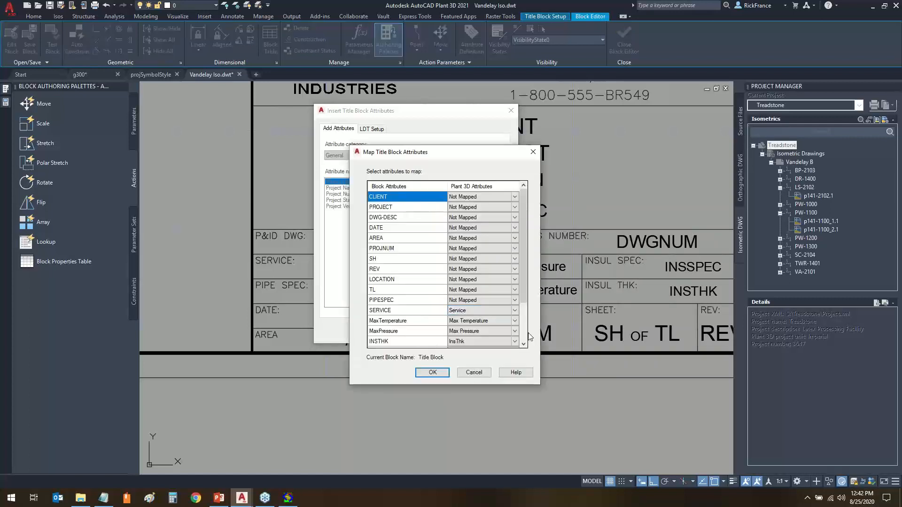
{"action": "scroll", "coordinate": [526, 334], "scroll_direction": "down", "scroll_amount": 2}
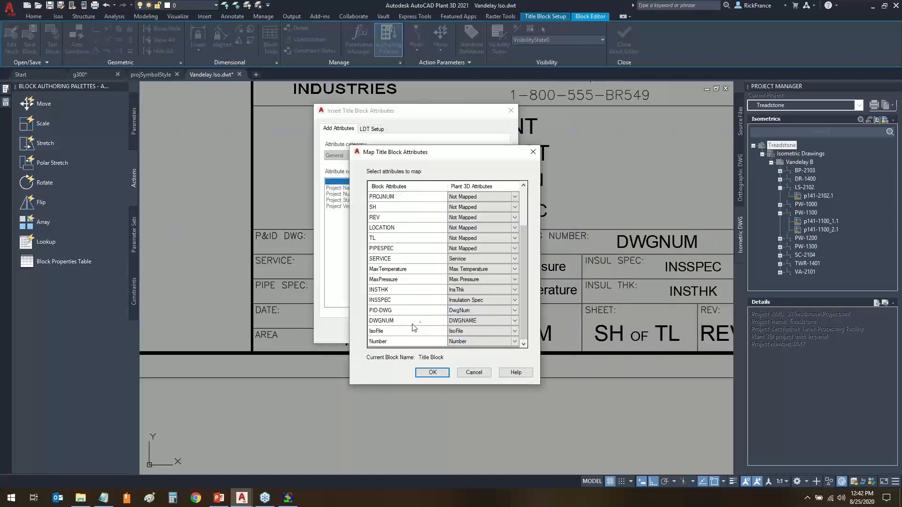
{"action": "left_click", "coordinate": [412, 323]}
{"action": "left_click", "coordinate": [515, 322]}
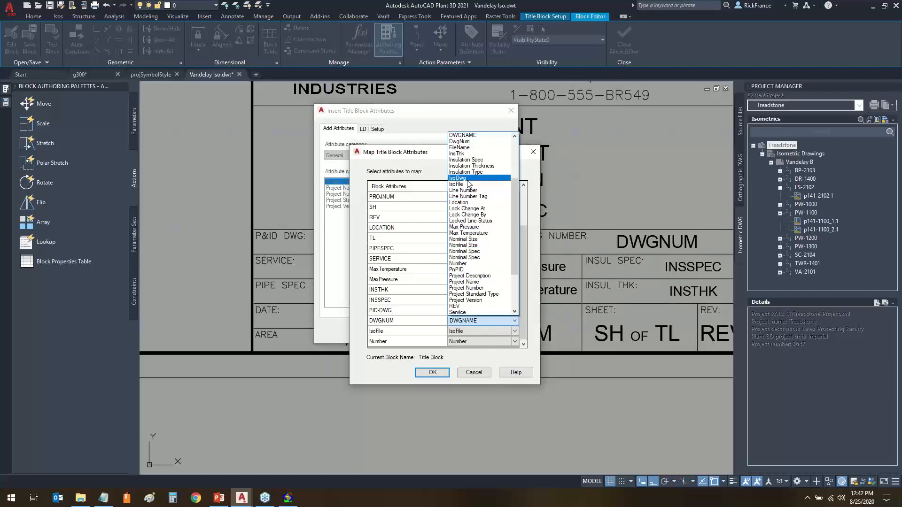
{"action": "left_click", "coordinate": [468, 179]}
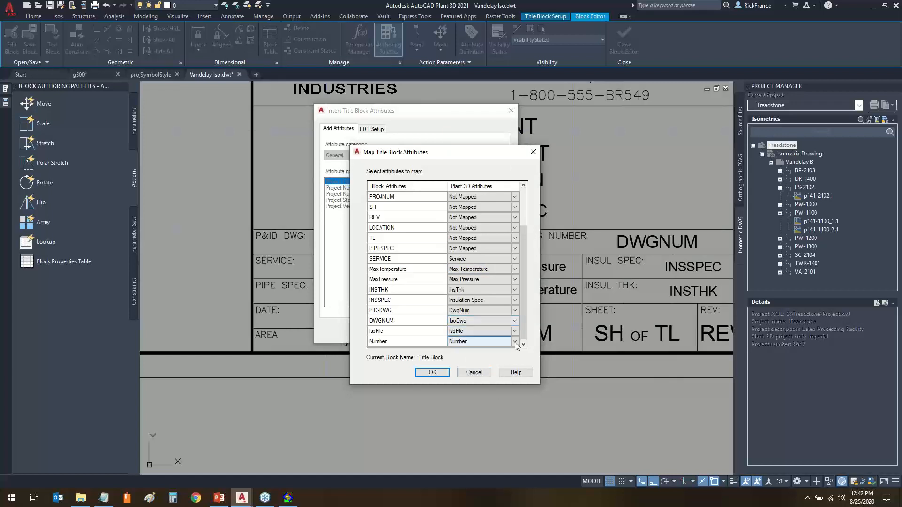
{"action": "left_click", "coordinate": [432, 372]}
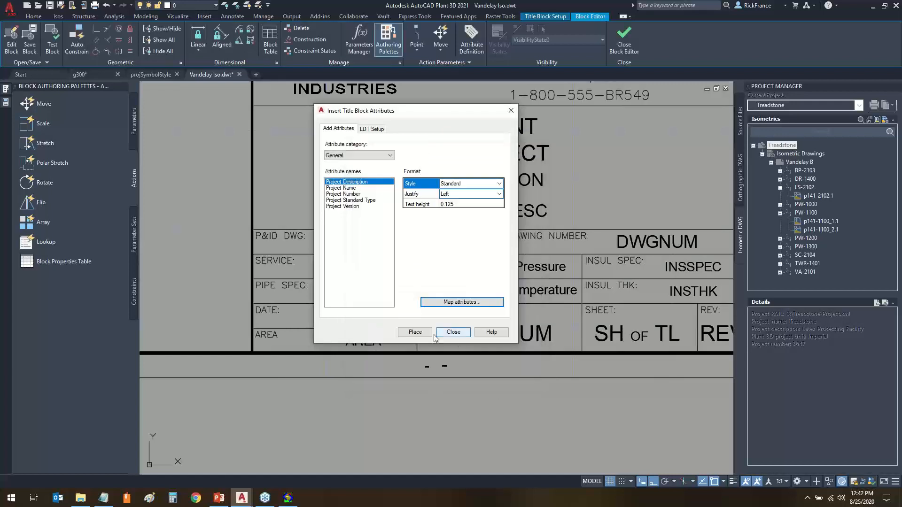
{"action": "left_click", "coordinate": [453, 336]}
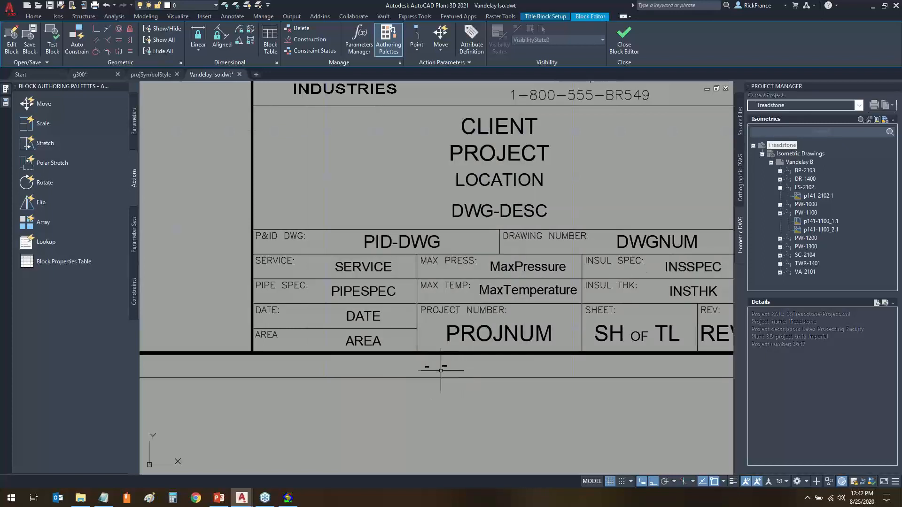
Save the changes to the Title Block, close the Block Editor, and return to the project setup.
{"action": "scroll", "coordinate": [502, 347], "scroll_direction": "down", "scroll_amount": 2}
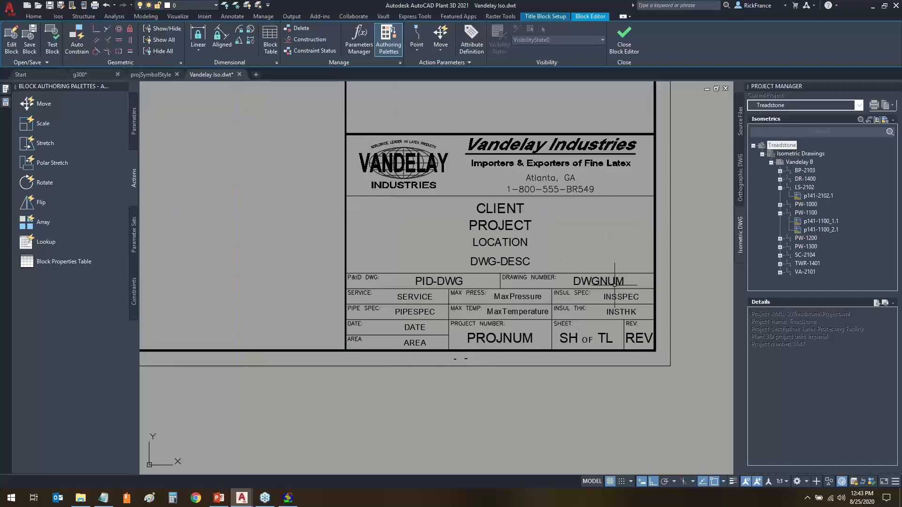
{"action": "left_click", "coordinate": [624, 39]}
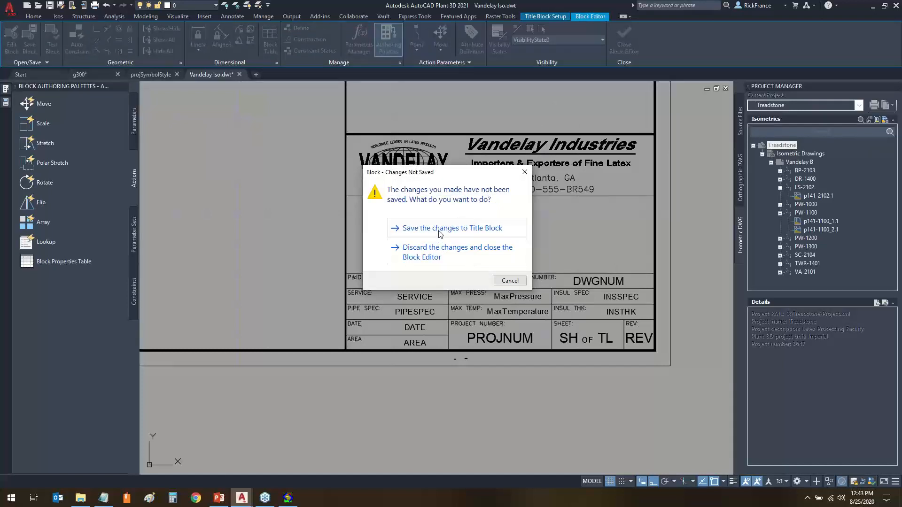
{"action": "left_click", "coordinate": [440, 229]}
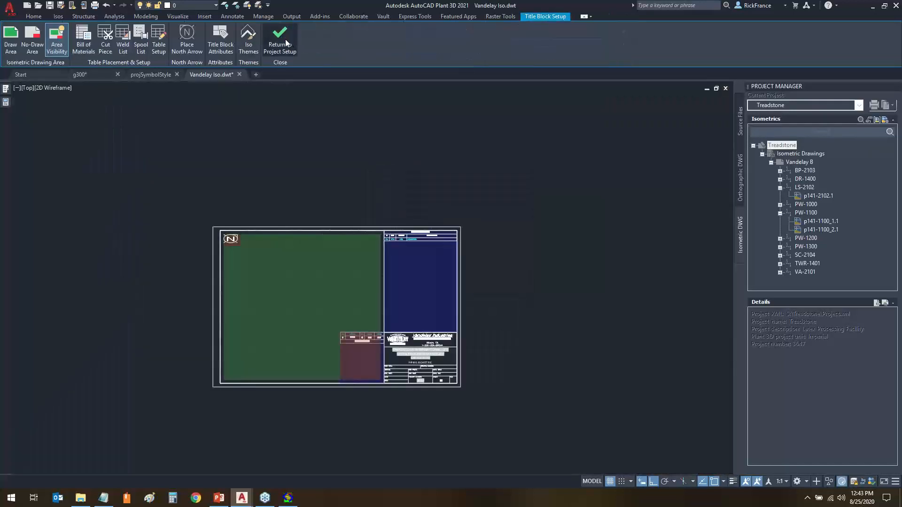
{"action": "left_click", "coordinate": [438, 229]}
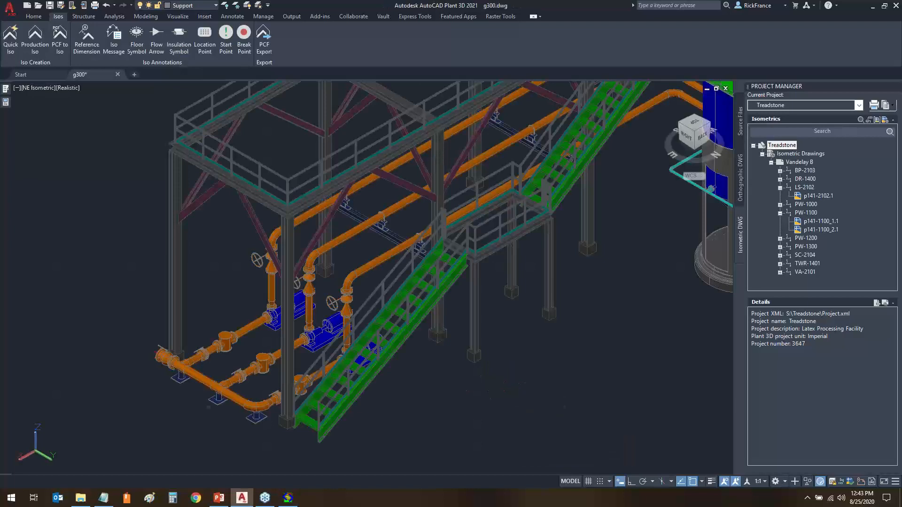
Set the IsoDwg calculated piping property of P3dLineGroup to 'P 141 ' || Number and apply it.
{"action": "left_click", "coordinate": [239, 166]}
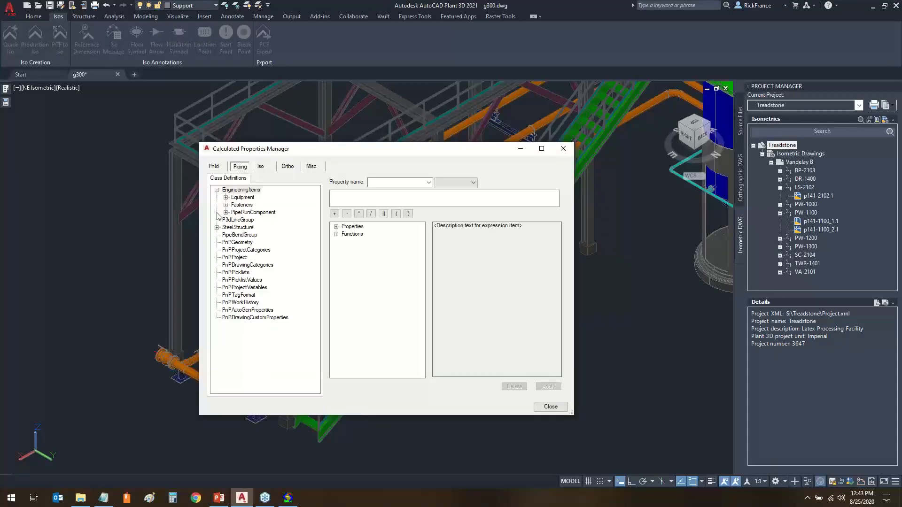
{"action": "left_click", "coordinate": [237, 220]}
{"action": "left_click", "coordinate": [429, 183]}
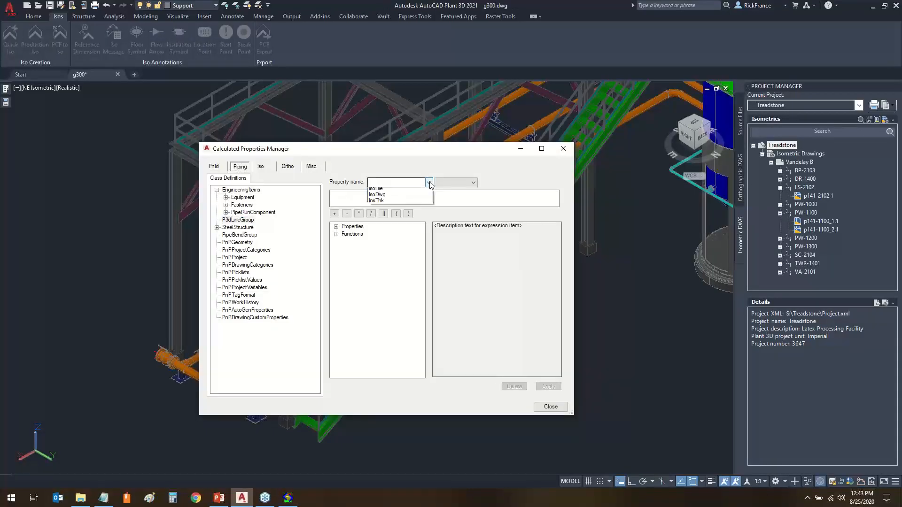
{"action": "left_click", "coordinate": [390, 194]}
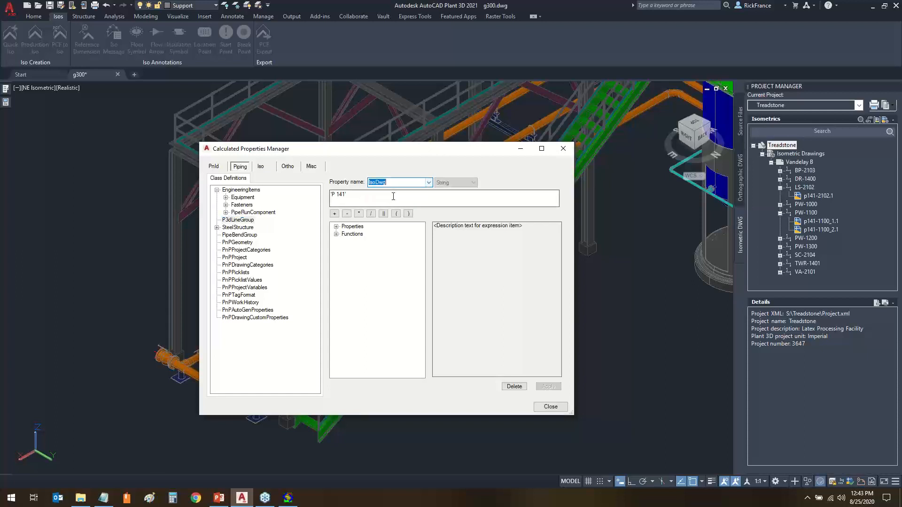
{"action": "left_click", "coordinate": [365, 201]}
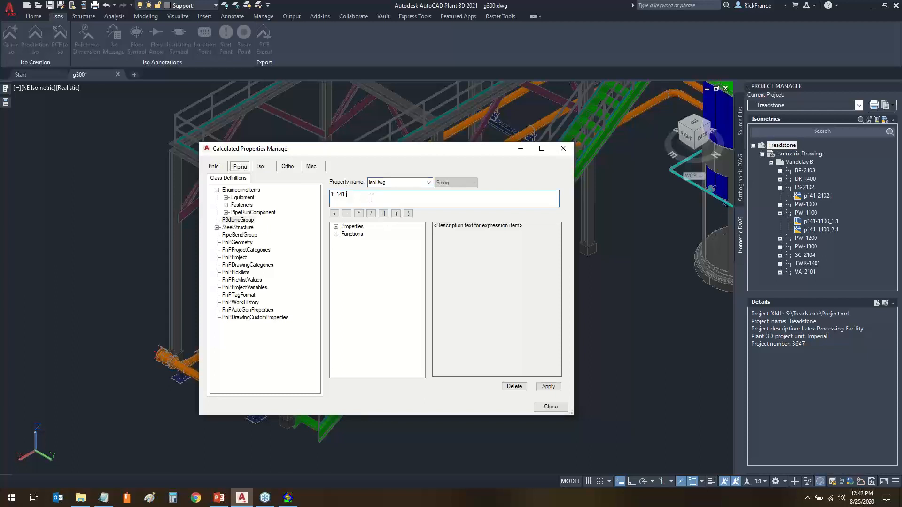
{"action": "type", "text": "' ||"}
{"action": "left_click", "coordinate": [336, 226]}
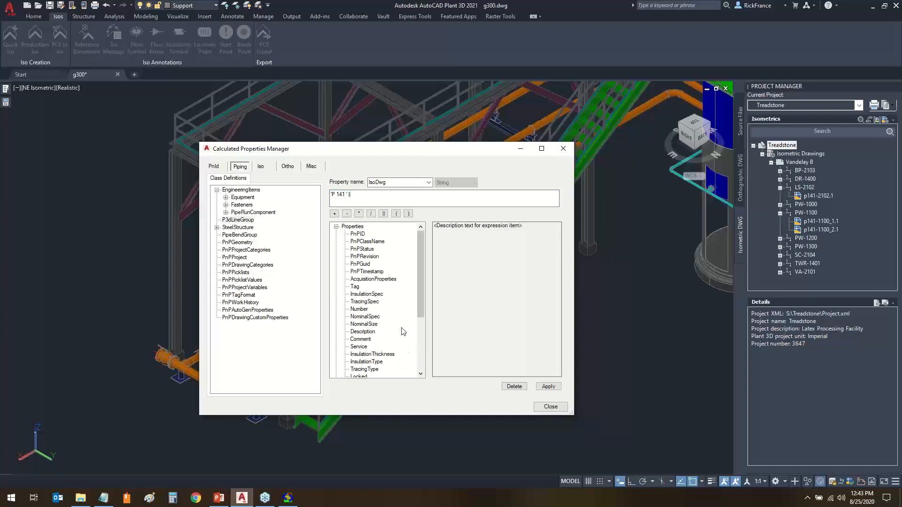
{"action": "double_click", "coordinate": [359, 309]}
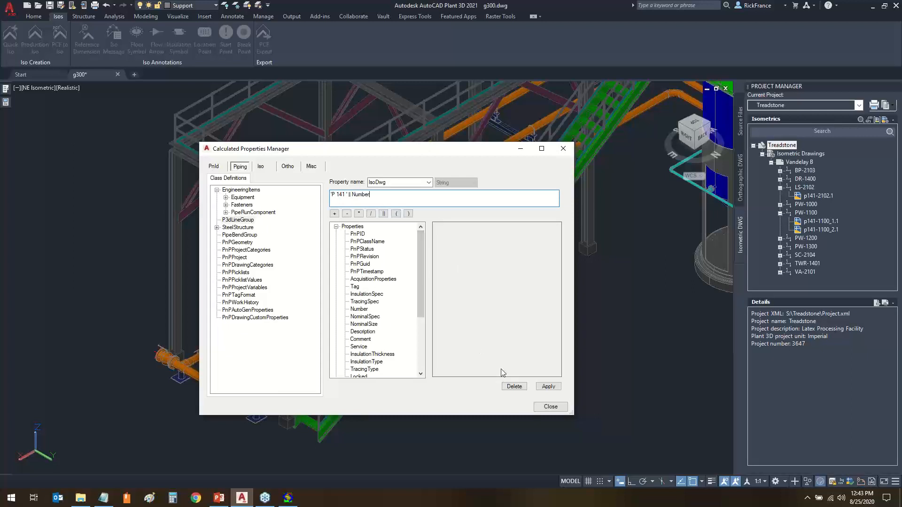
{"action": "left_click", "coordinate": [553, 389]}
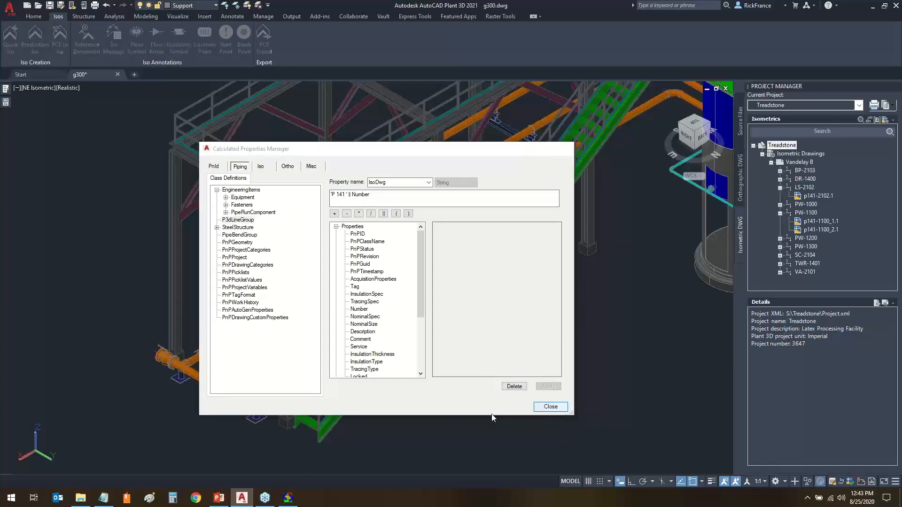
{"action": "left_click", "coordinate": [551, 407]}
Create a production iso for line PW-1100 in the Vandelay B style, overwriting existing drawings.
{"action": "left_click", "coordinate": [806, 212]}
{"action": "right_click", "coordinate": [806, 212]}
{"action": "left_click", "coordinate": [770, 281]}
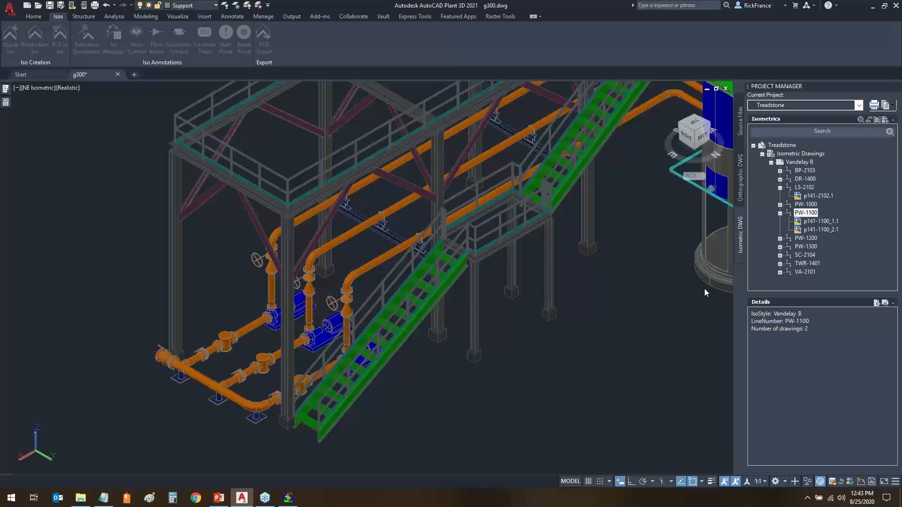
{"action": "left_click", "coordinate": [442, 369]}
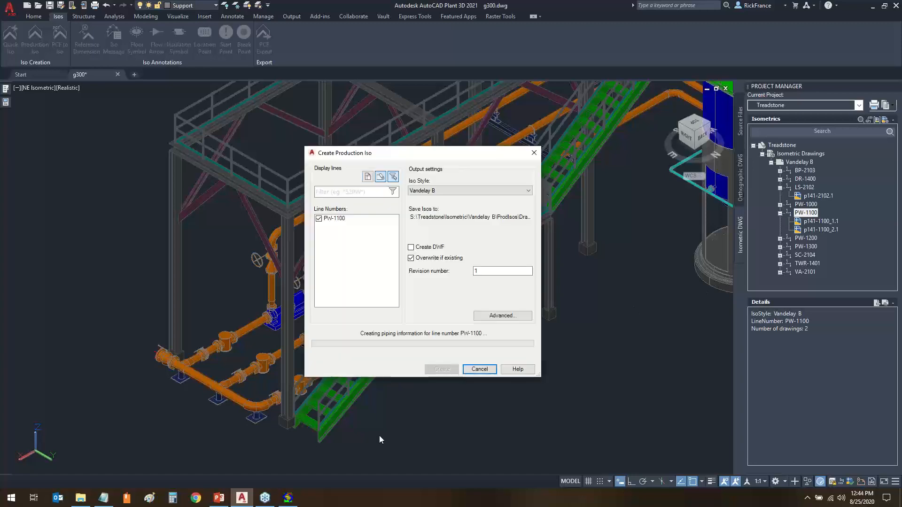
Switch to foxe, reload the externally modified isoconfig.xml, and review the DrawingNameFormat section.
{"action": "left_click", "coordinate": [292, 498]}
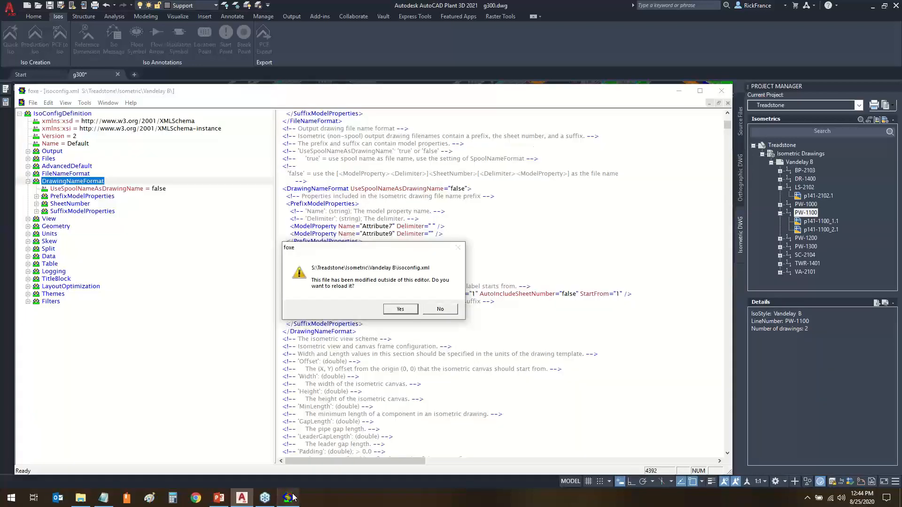
{"action": "left_click", "coordinate": [400, 310]}
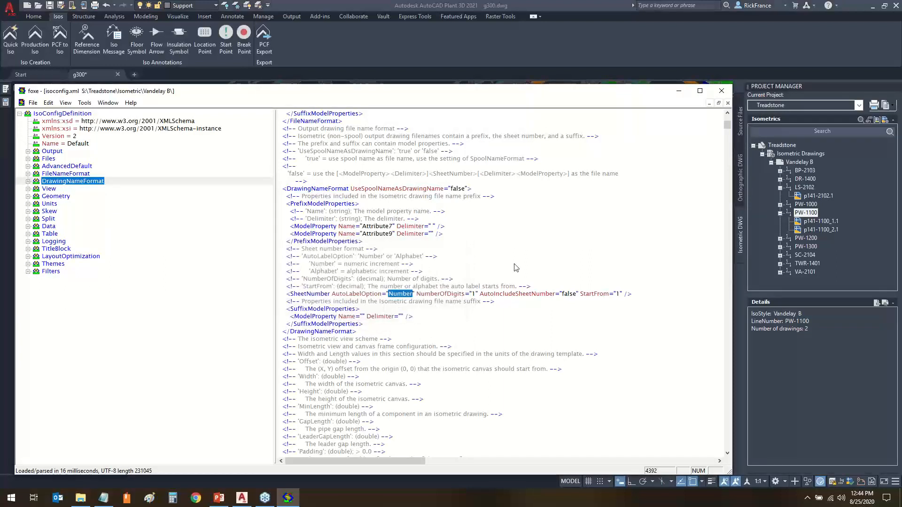
{"action": "key", "text": "Return"}
{"action": "left_click", "coordinate": [28, 181]}
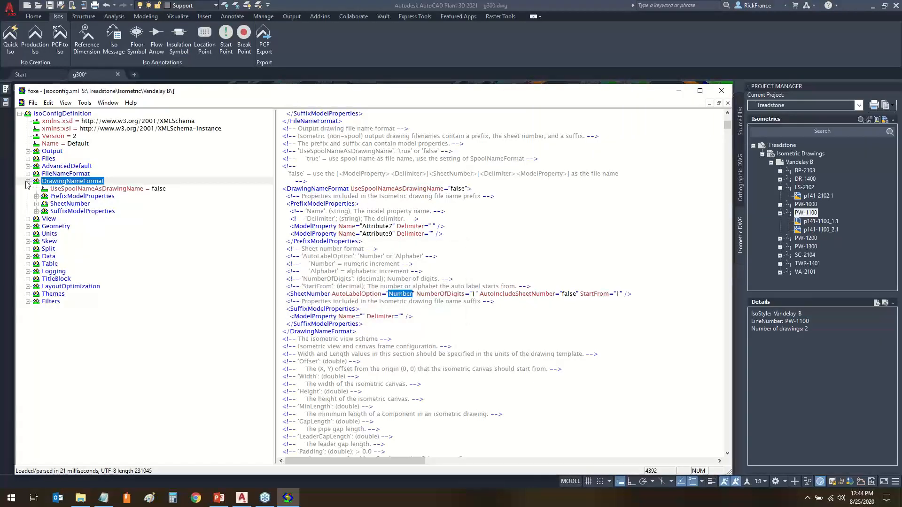
{"action": "left_click", "coordinate": [27, 181]}
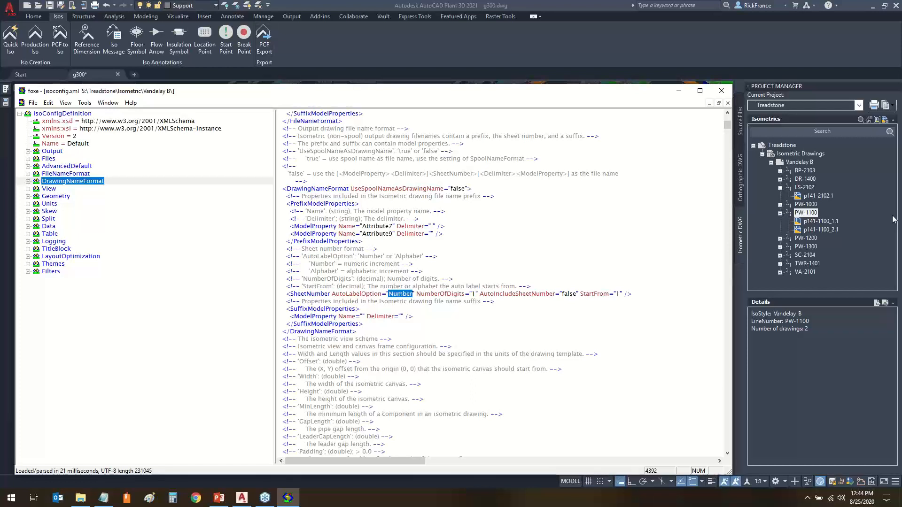
Open the isometric drawing p141-2102.1 under LS-2102 and examine its line number tag.
{"action": "double_click", "coordinate": [831, 194]}
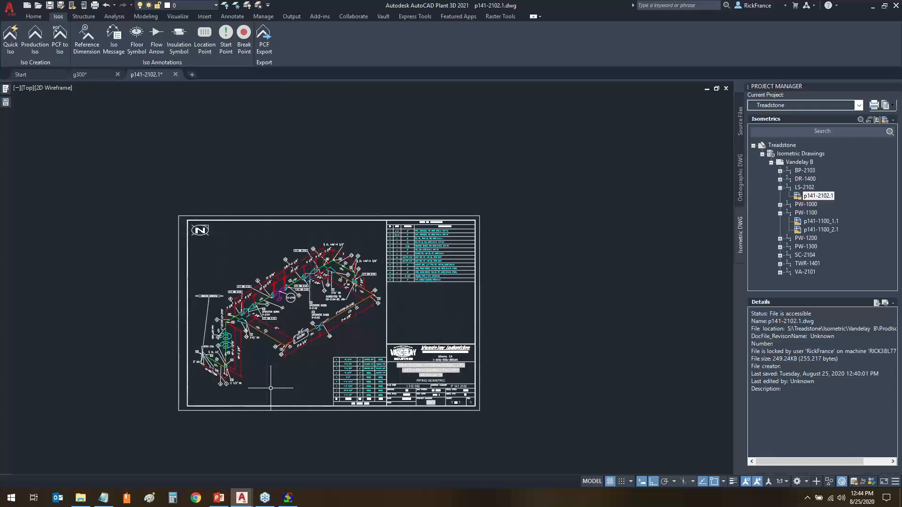
{"action": "scroll", "coordinate": [293, 345], "scroll_direction": "up", "scroll_amount": 4}
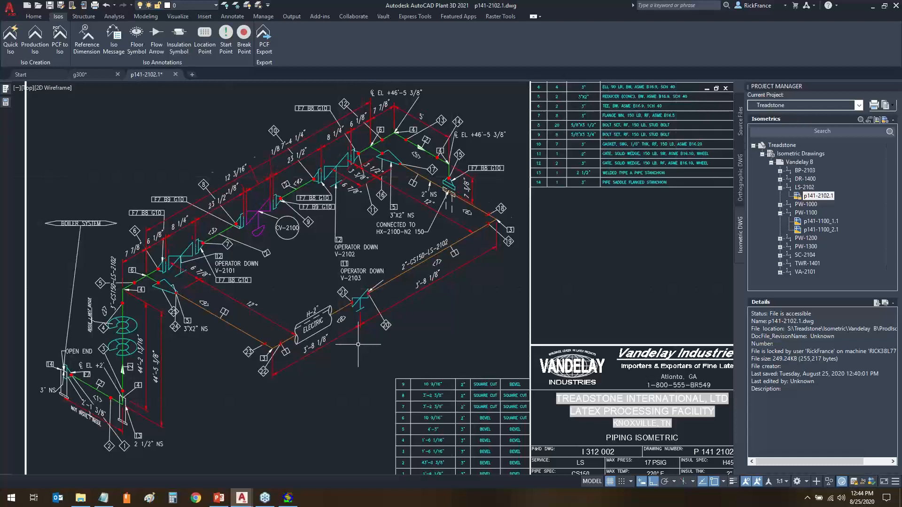
{"action": "left_click_drag", "start_coordinate": [401, 254], "coordinate": [470, 220]}
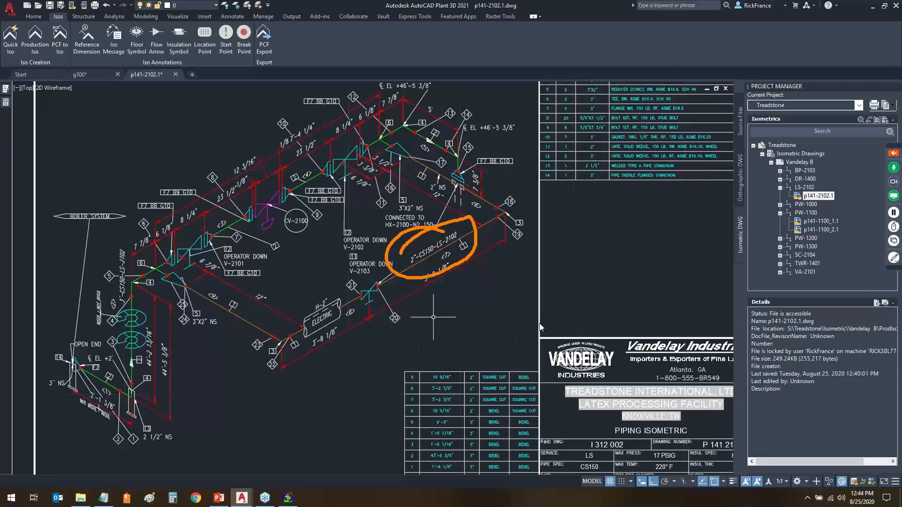
{"action": "key", "text": "Escape"}
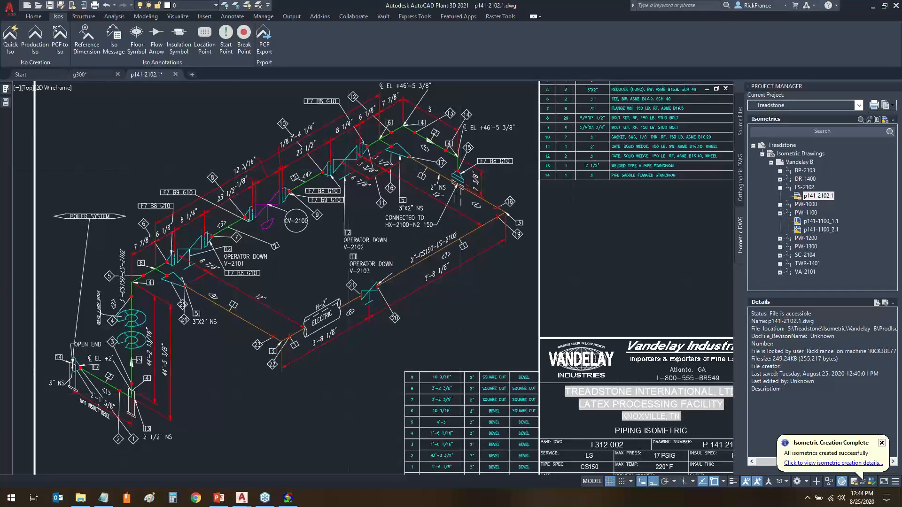
Open the PW-1100 drawings p141-1100_1.1 and p141-1100_2.1 and examine the drawing and sheet numbers in their title blocks.
{"action": "double_click", "coordinate": [823, 221]}
{"action": "scroll", "coordinate": [460, 371], "scroll_direction": "up", "scroll_amount": 8}
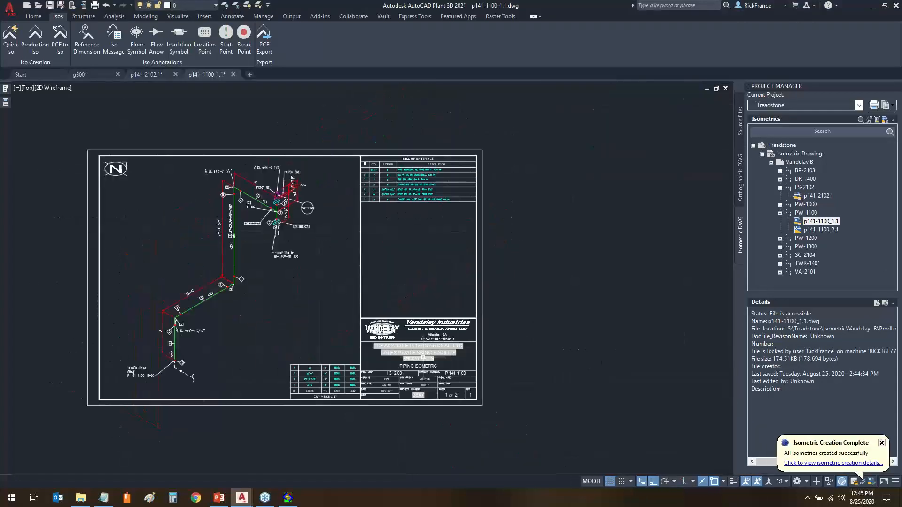
{"action": "middle_click_drag", "start_coordinate": [460, 372], "coordinate": [393, 199]}
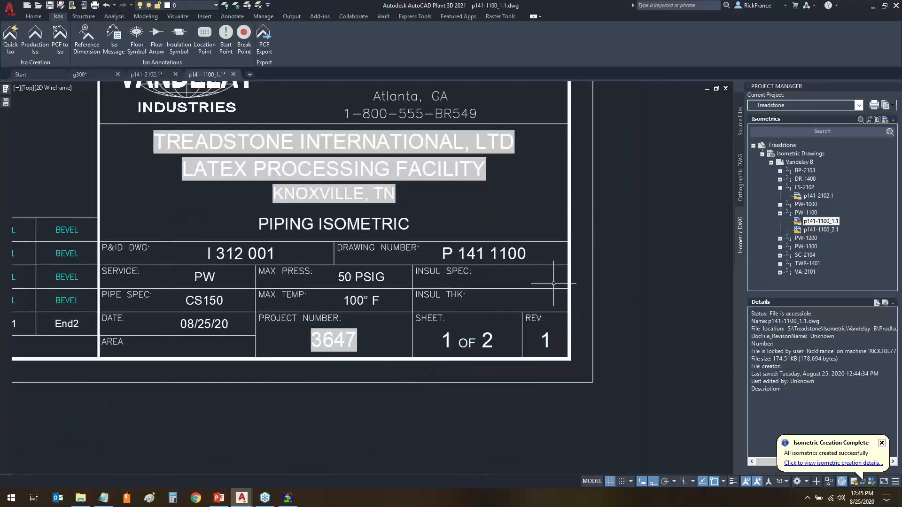
{"action": "double_click", "coordinate": [821, 230]}
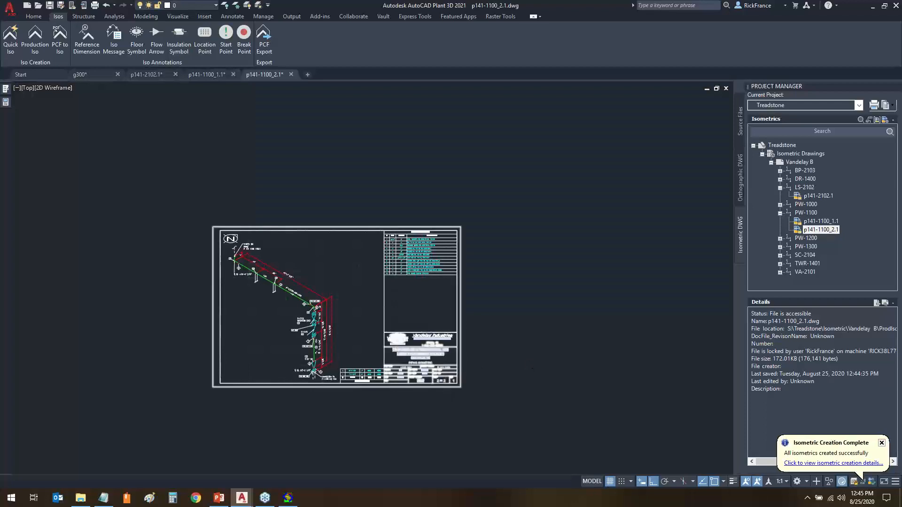
{"action": "scroll", "coordinate": [445, 369], "scroll_direction": "up", "scroll_amount": 7}
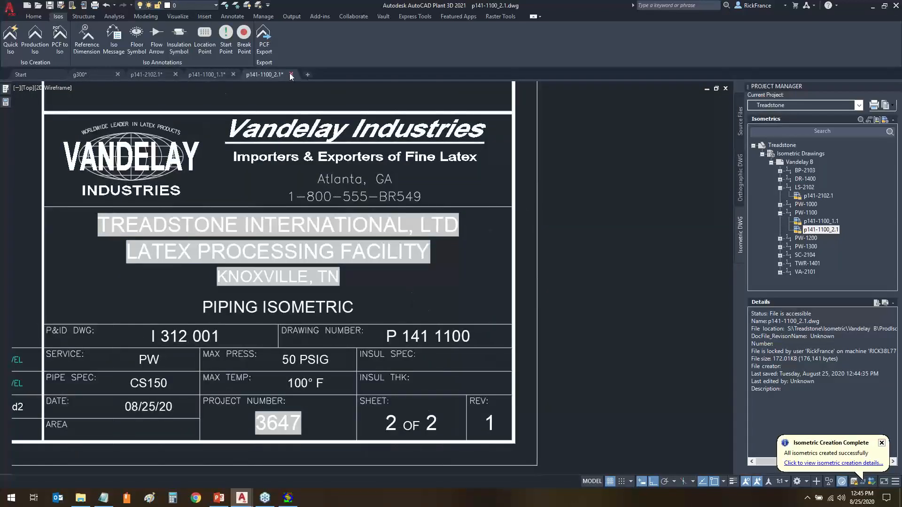
Close the two PW-1100 isometric drawings and p141-2102.1 without saving changes.
{"action": "left_click", "coordinate": [291, 73]}
{"action": "key", "text": "Escape"}
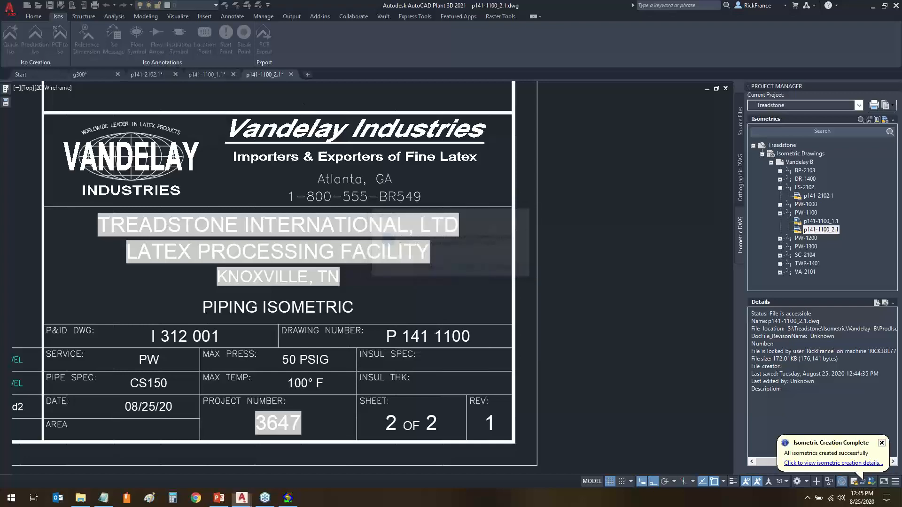
{"action": "left_click", "coordinate": [233, 74]}
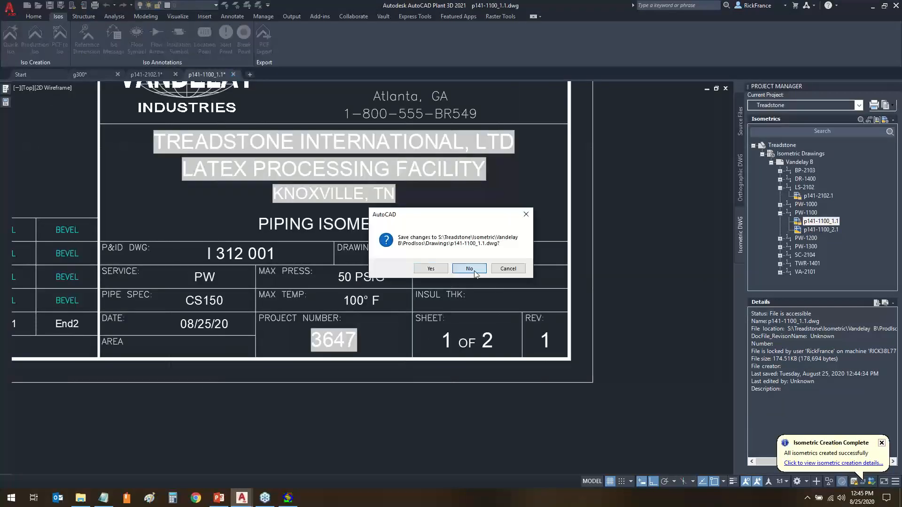
{"action": "left_click", "coordinate": [470, 269]}
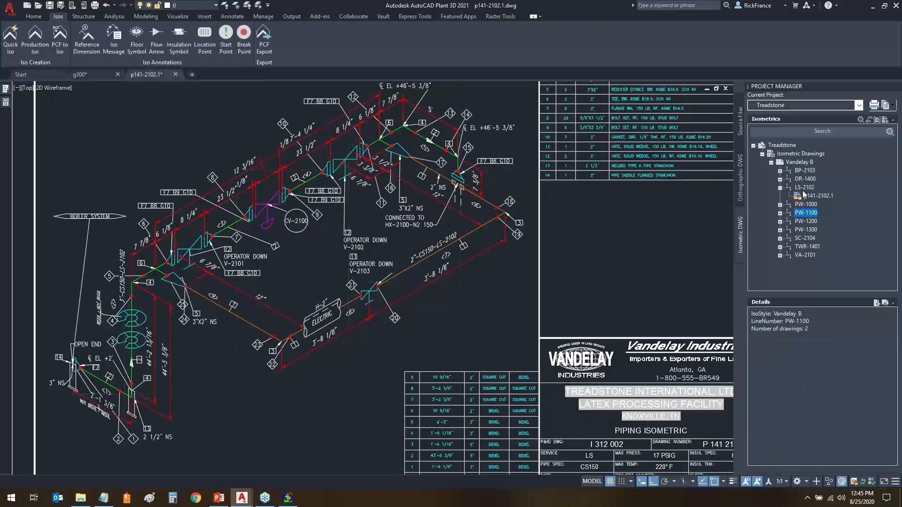
{"action": "left_click", "coordinate": [175, 75]}
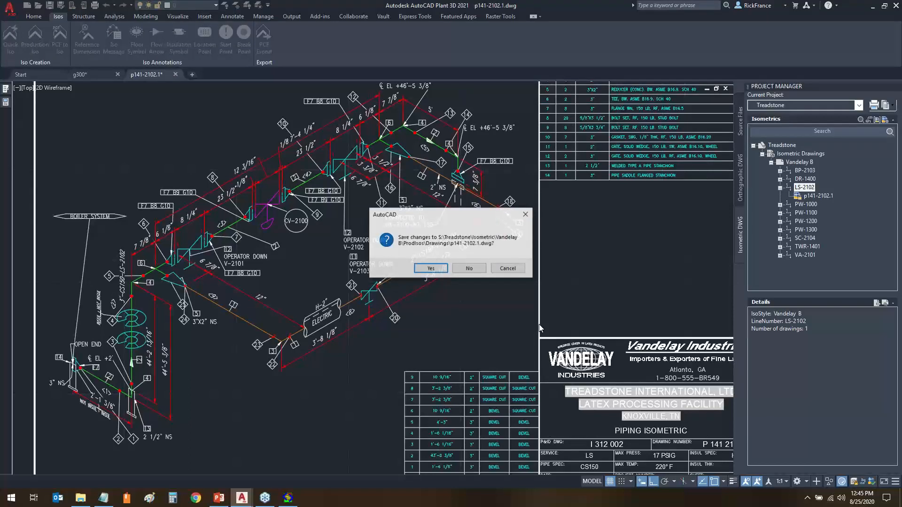
{"action": "key", "text": "n"}
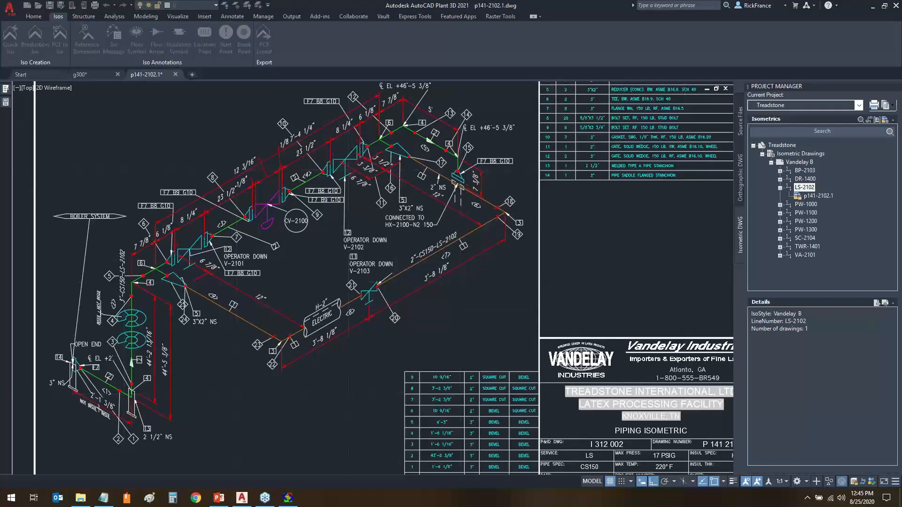
Open the Treadstone project setup, review the Vandelay B isometric annotation text height, and open the style's title block for setup.
{"action": "left_click", "coordinate": [787, 146]}
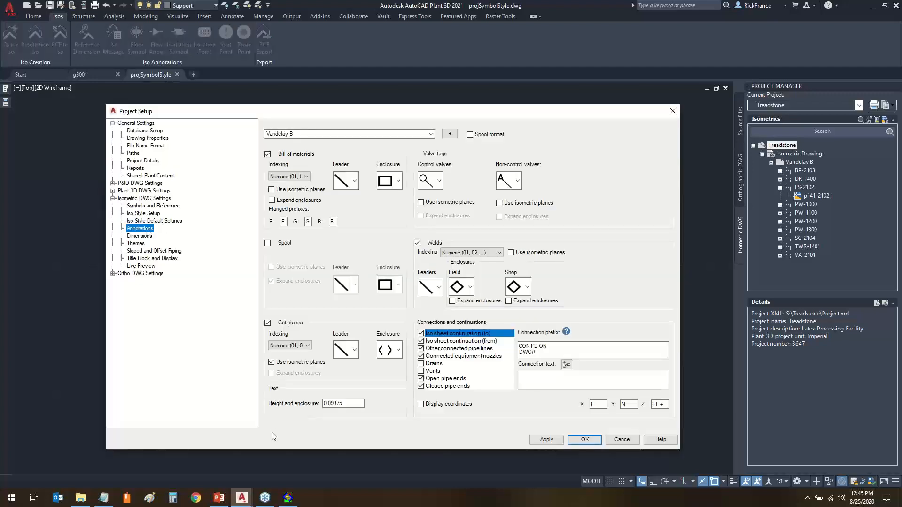
{"action": "mouse_move", "coordinate": [257, 378]}
{"action": "left_mouse_down"}
{"action": "mouse_move", "coordinate": [364, 431]}
{"action": "mouse_move", "coordinate": [278, 409]}
{"action": "mouse_move", "coordinate": [292, 387]}
{"action": "left_mouse_up"}
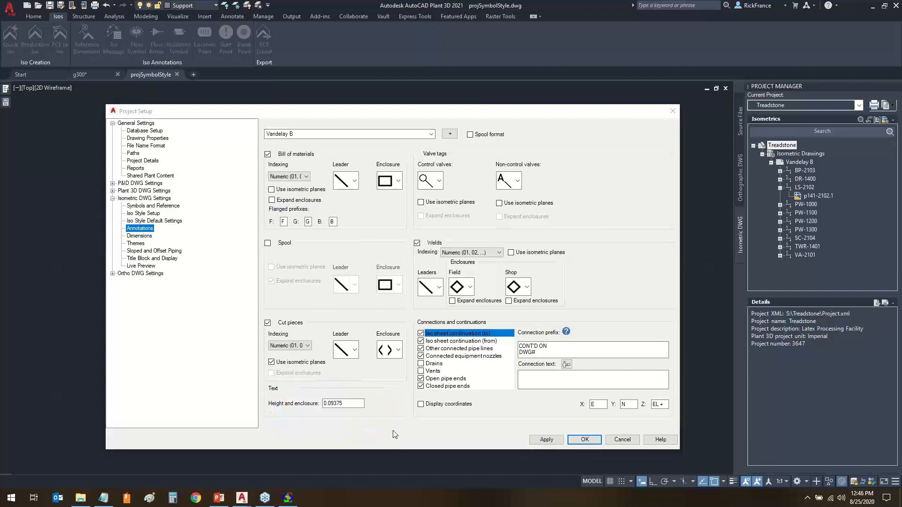
{"action": "left_click", "coordinate": [394, 431]}
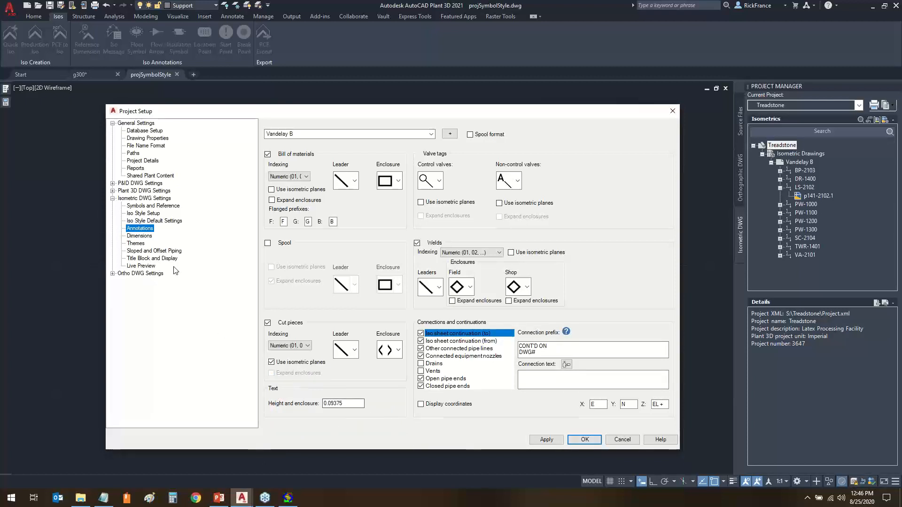
{"action": "left_click", "coordinate": [162, 258]}
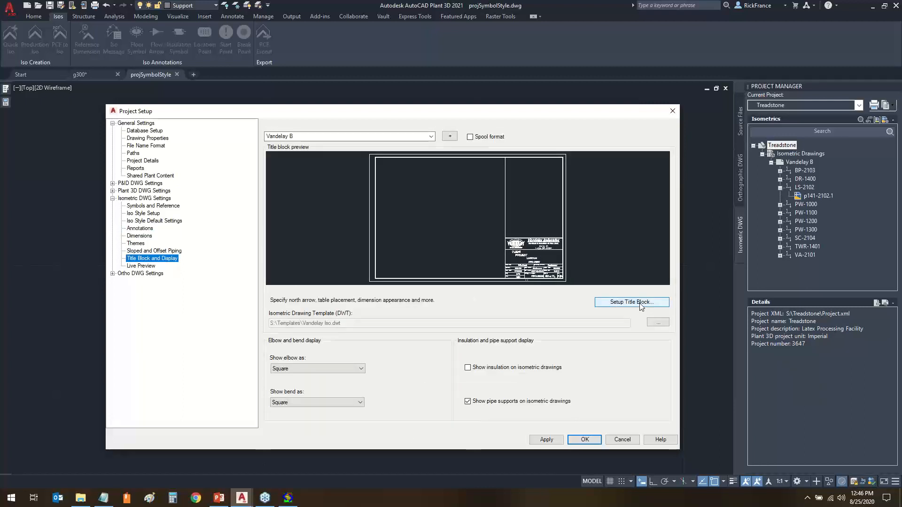
{"action": "left_click", "coordinate": [642, 305]}
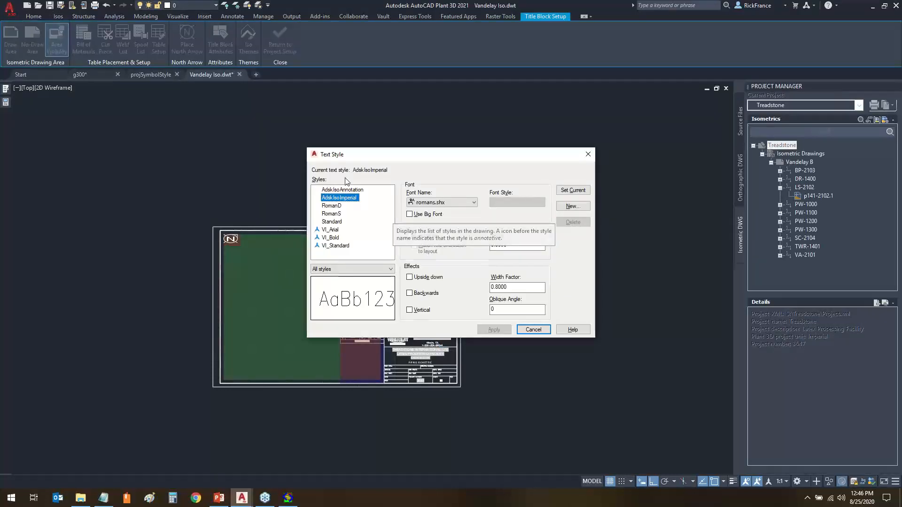
Create a new text style named VI_Iso in the title block template, based on AdskIsoAnnotation.
{"action": "left_click_drag", "start_coordinate": [347, 175], "coordinate": [398, 163]}
{"action": "left_click_drag", "start_coordinate": [363, 200], "coordinate": [387, 178]}
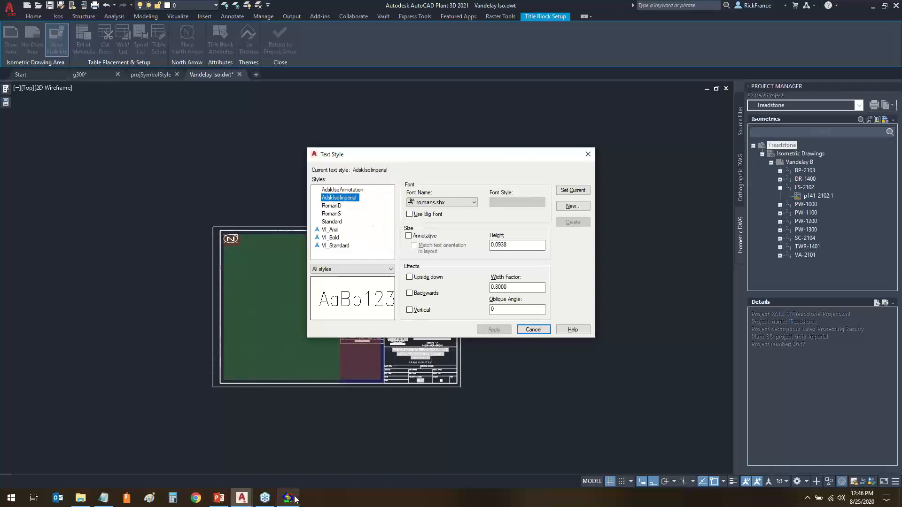
{"action": "mouse_move", "coordinate": [292, 501]}
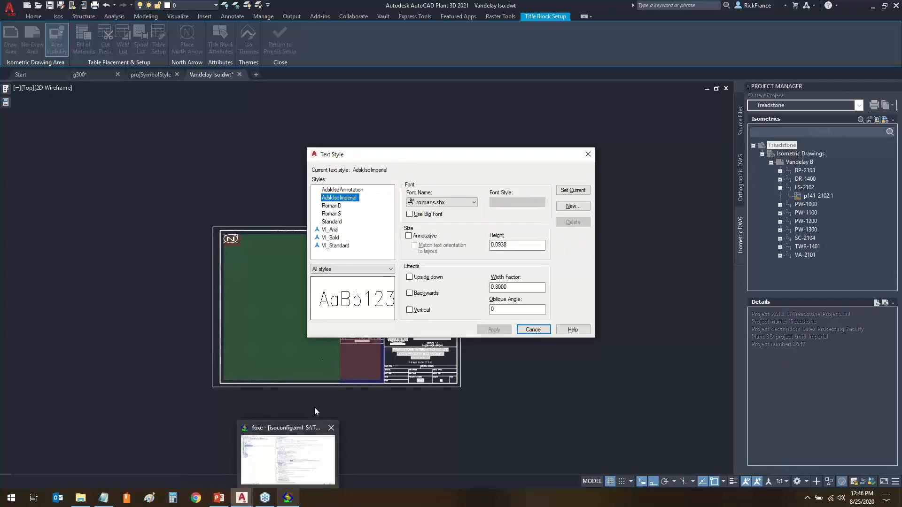
{"action": "left_click", "coordinate": [337, 190]}
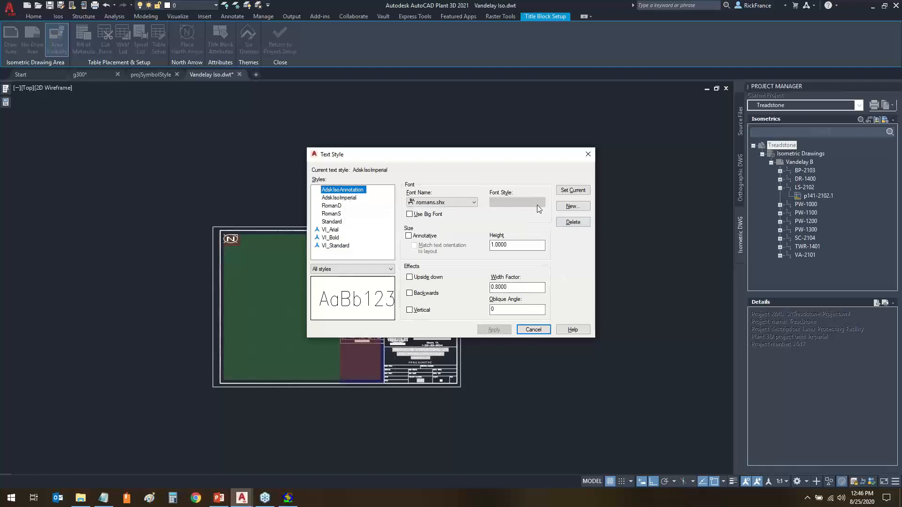
{"action": "left_click", "coordinate": [573, 206]}
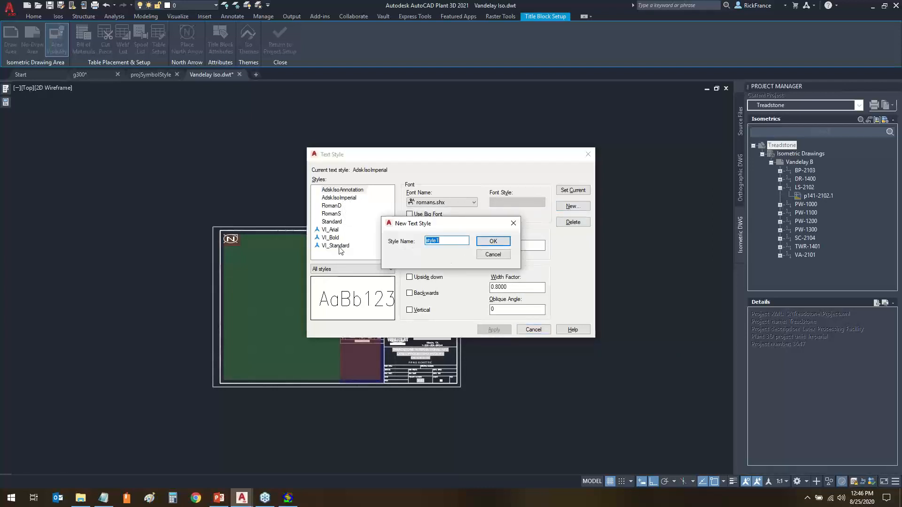
{"action": "type", "text": "VI_Iso"}
{"action": "left_click", "coordinate": [493, 241]}
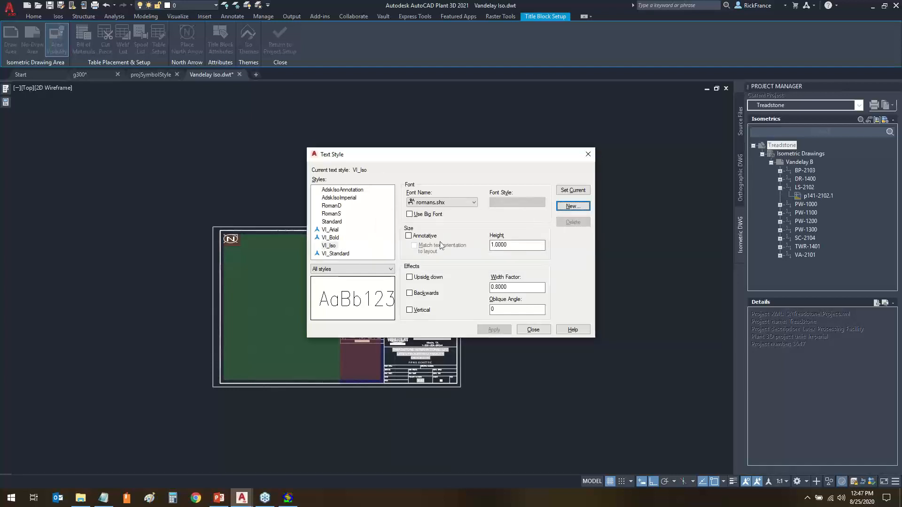
Set the font of the VI_Iso text style to Arial.
{"action": "left_click", "coordinate": [329, 245]}
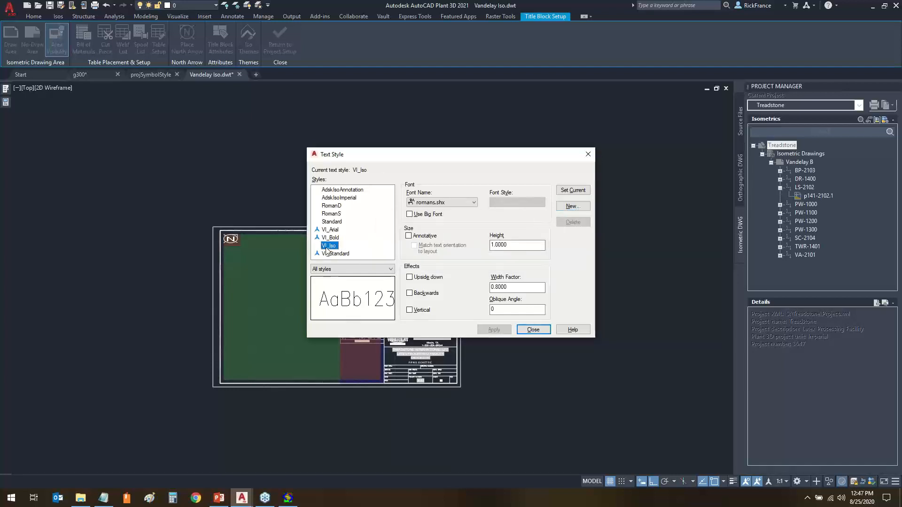
{"action": "left_click", "coordinate": [469, 196]}
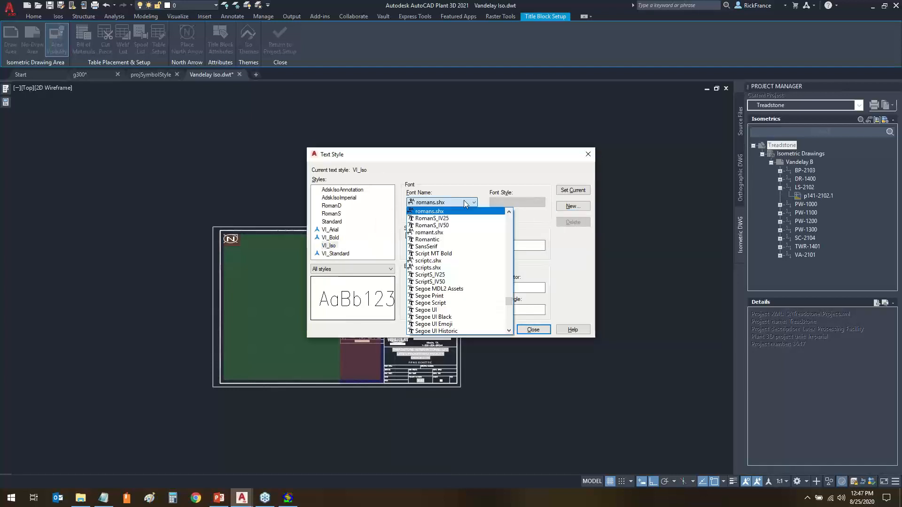
{"action": "scroll", "coordinate": [514, 273], "scroll_direction": "up", "scroll_amount": 5}
{"action": "scroll", "coordinate": [514, 272], "scroll_direction": "up", "scroll_amount": 20}
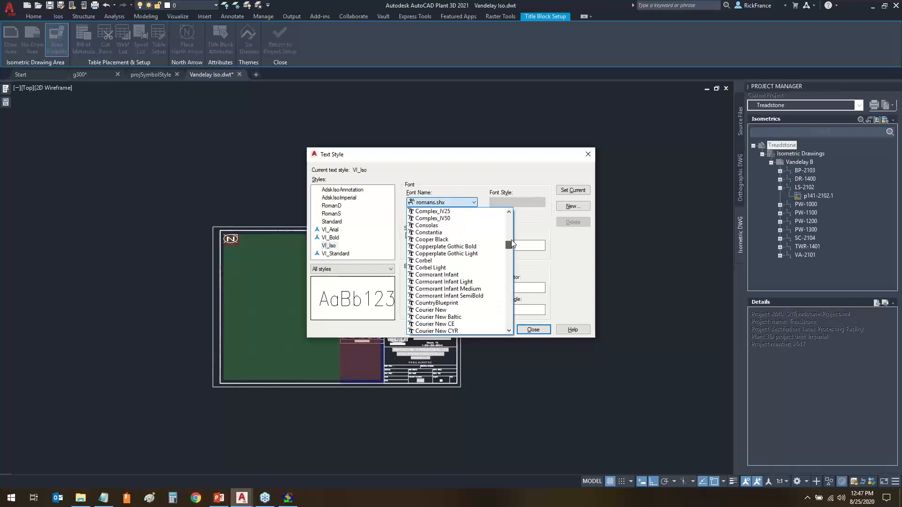
{"action": "scroll", "coordinate": [511, 220], "scroll_direction": "down", "scroll_amount": 1}
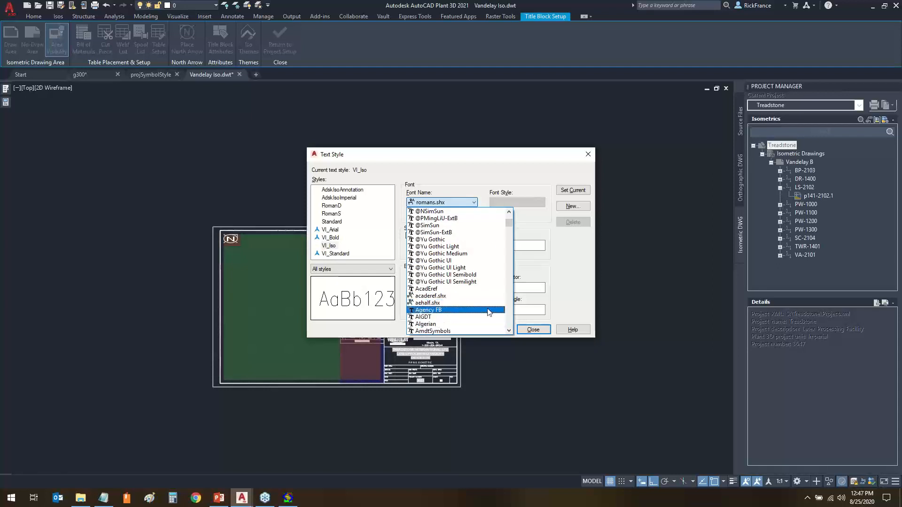
{"action": "scroll", "coordinate": [507, 310], "scroll_direction": "down", "scroll_amount": 6}
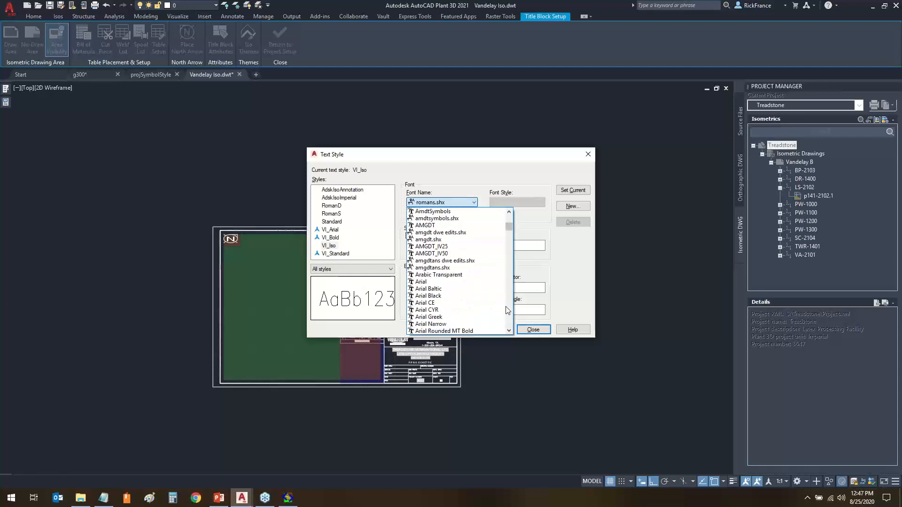
{"action": "left_click", "coordinate": [429, 282]}
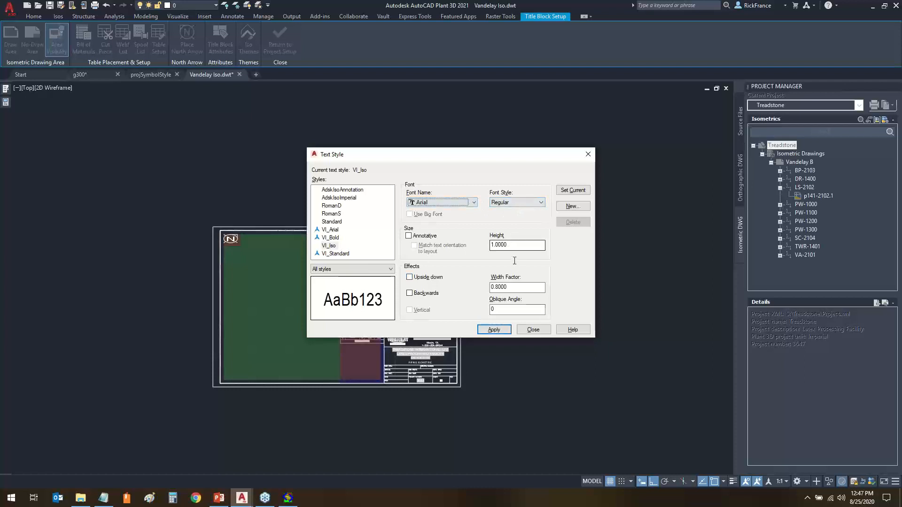
Switch to Calculator and divide 0.125 by 0.09375 to work out the VI_Iso text height.
{"action": "left_click", "coordinate": [516, 245]}
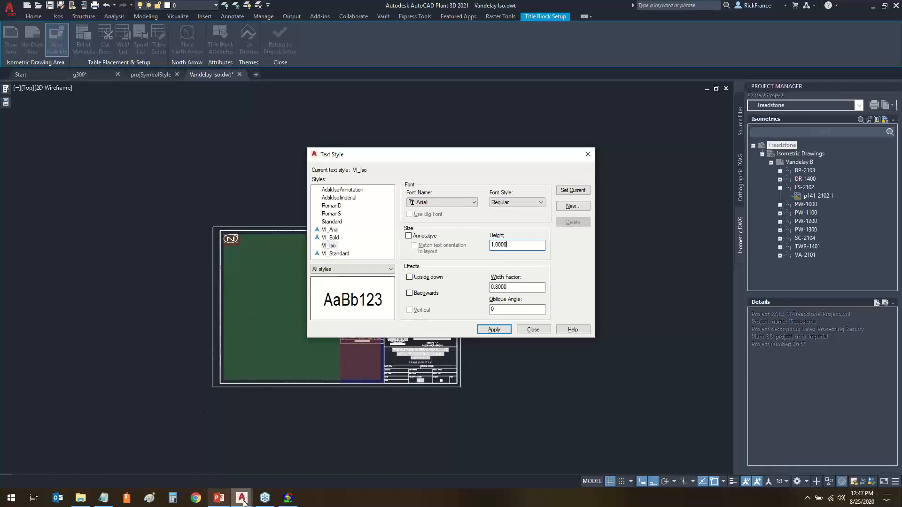
{"action": "left_click", "coordinate": [173, 499]}
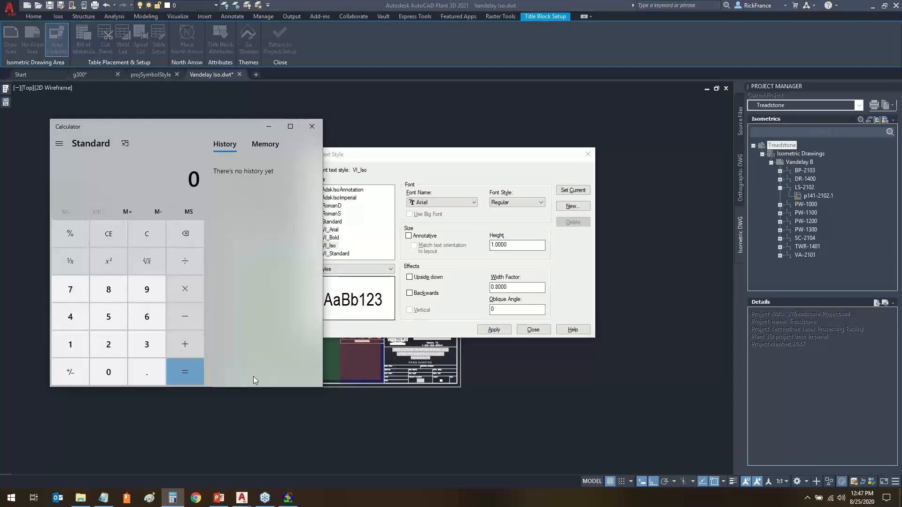
{"action": "type", "text": ".125"}
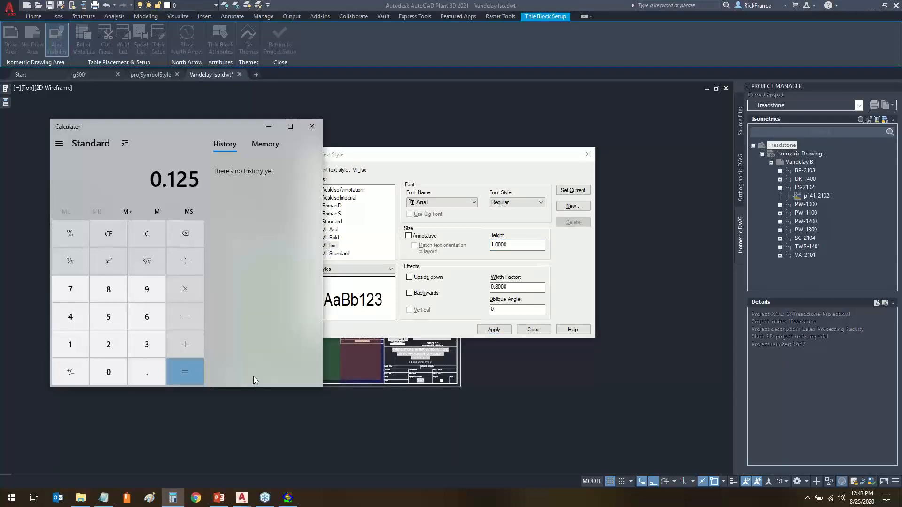
{"action": "type", "text": "/.09"}
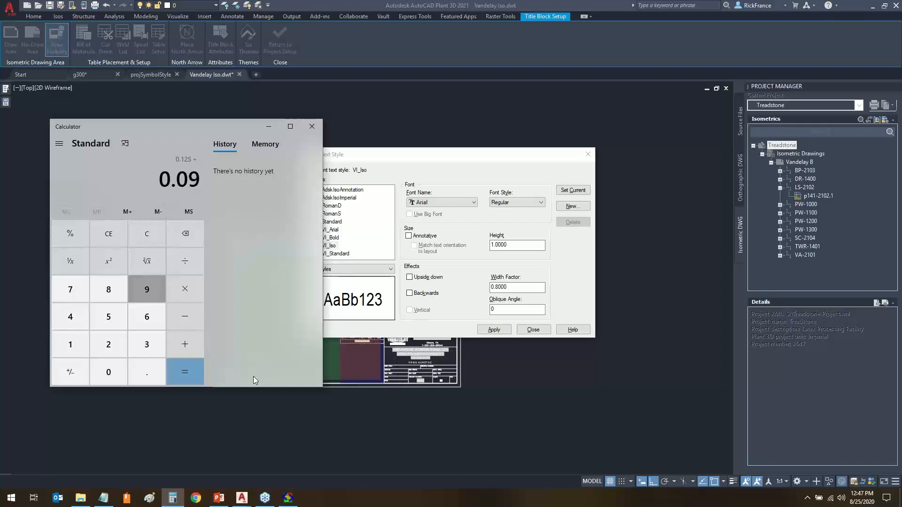
{"action": "type", "text": "375"}
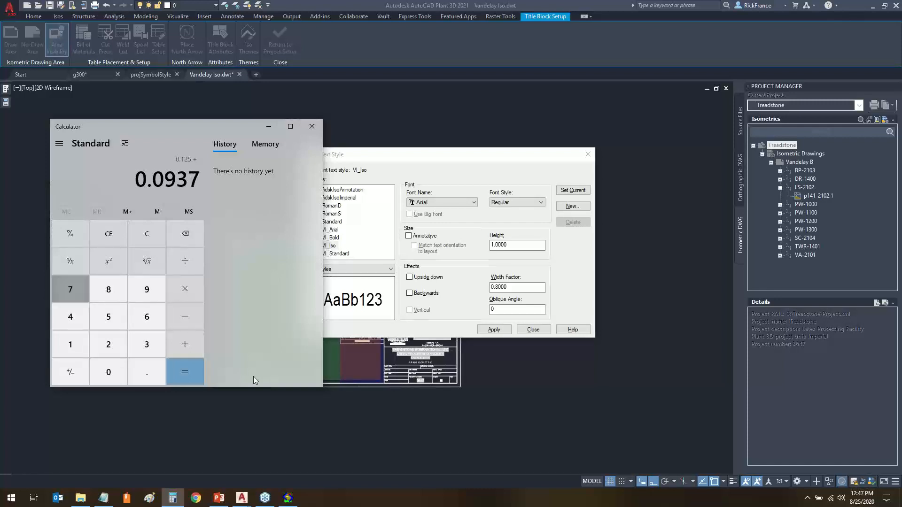
{"action": "key", "text": "Return"}
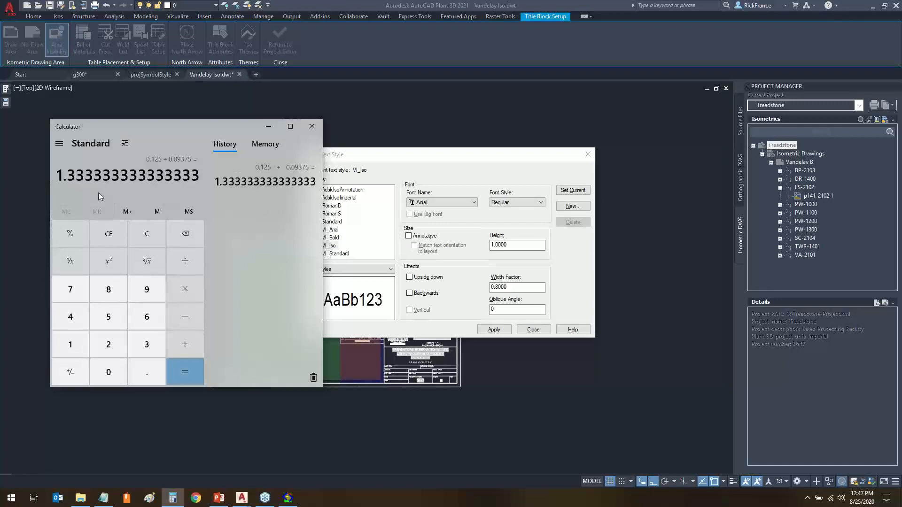
Set the height of the VI_Iso text style to 1.3333 and apply it.
{"action": "left_click", "coordinate": [521, 245]}
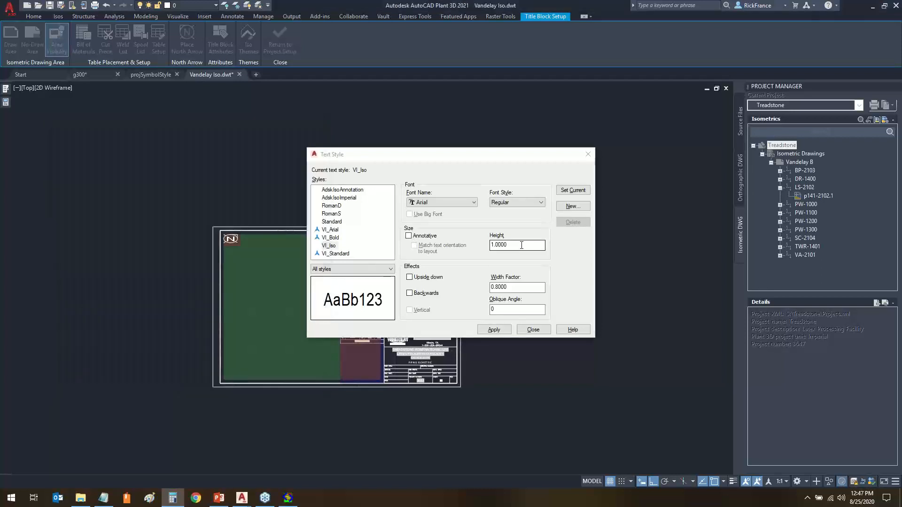
{"action": "double_click", "coordinate": [521, 245]}
{"action": "type", "text": "1.3333"}
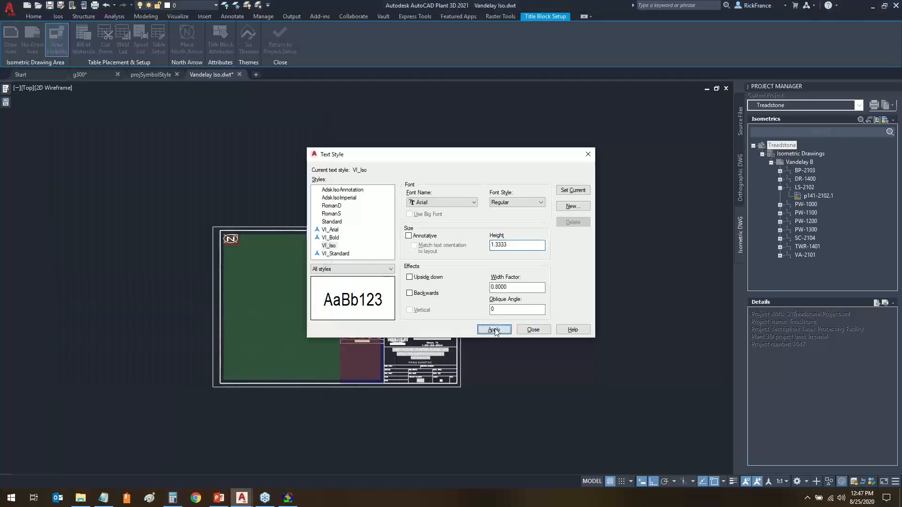
{"action": "left_click", "coordinate": [494, 329]}
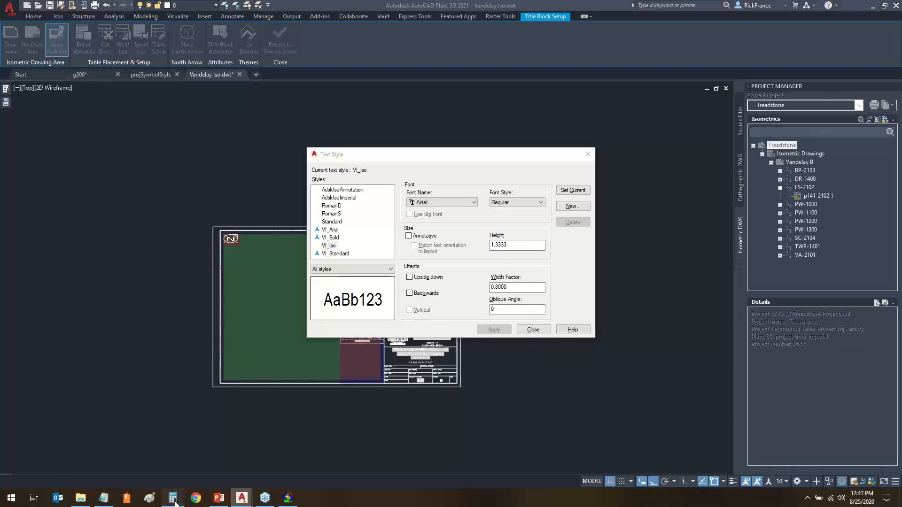
Switch to Calculator and multiply the 1.3333 quotient by 0.09375 to check the resulting text height, and close Calculator.
{"action": "left_click", "coordinate": [174, 500]}
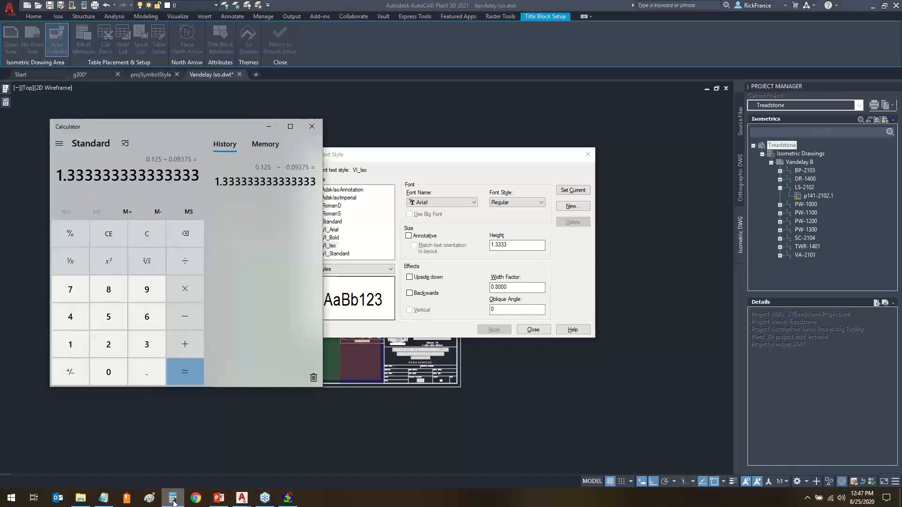
{"action": "left_click", "coordinate": [190, 289]}
{"action": "type", "text": "."}
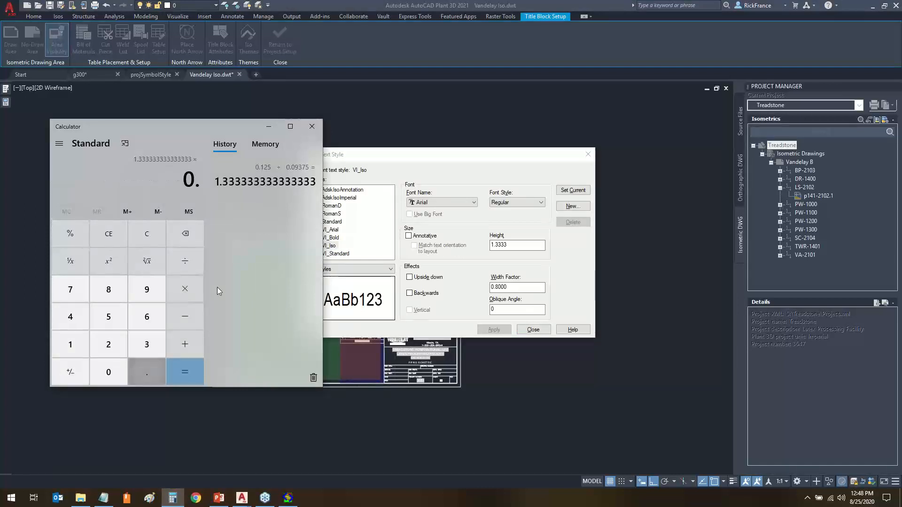
{"action": "type", "text": "09375"}
{"action": "key", "text": "Return"}
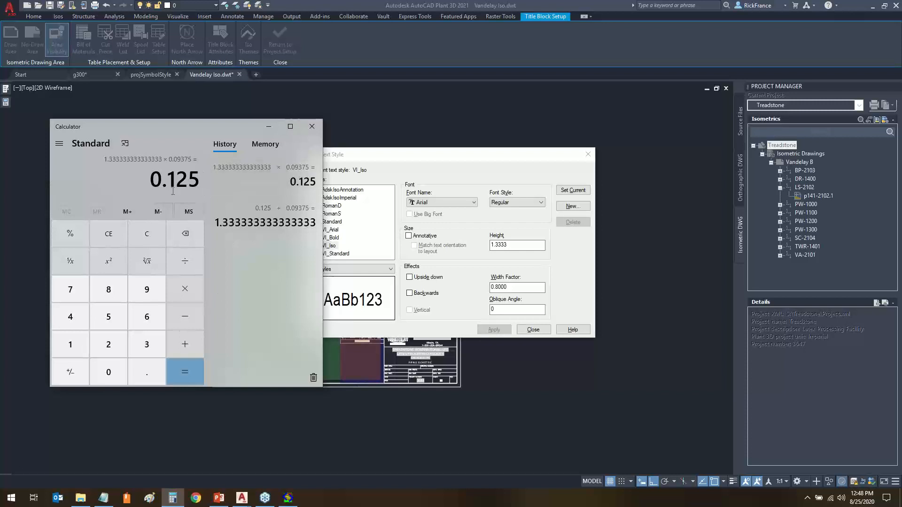
{"action": "left_click", "coordinate": [313, 128]}
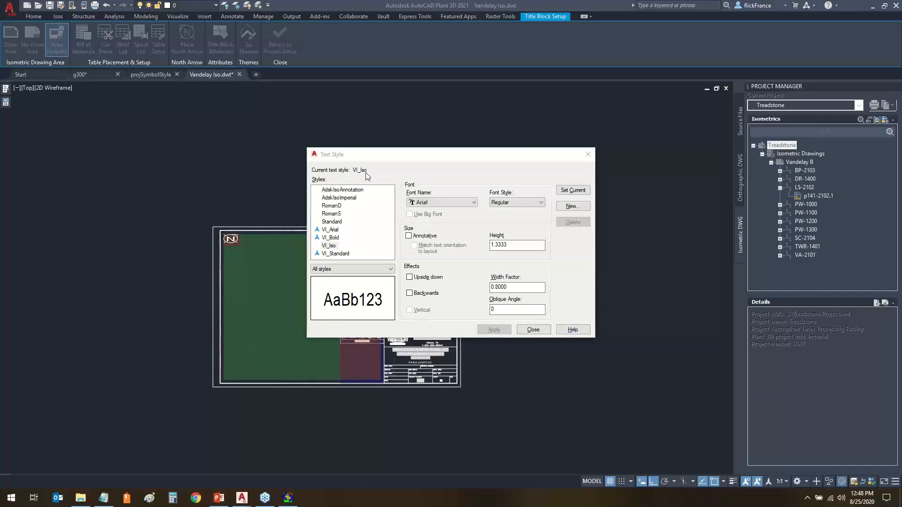
Make AdskIsoImperial the current text style and close the text style settings.
{"action": "left_click", "coordinate": [339, 198]}
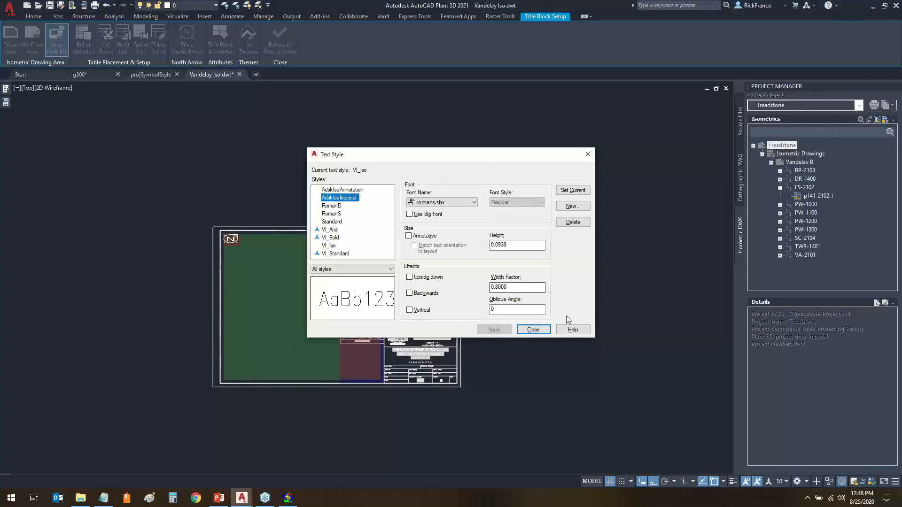
{"action": "left_click", "coordinate": [580, 191]}
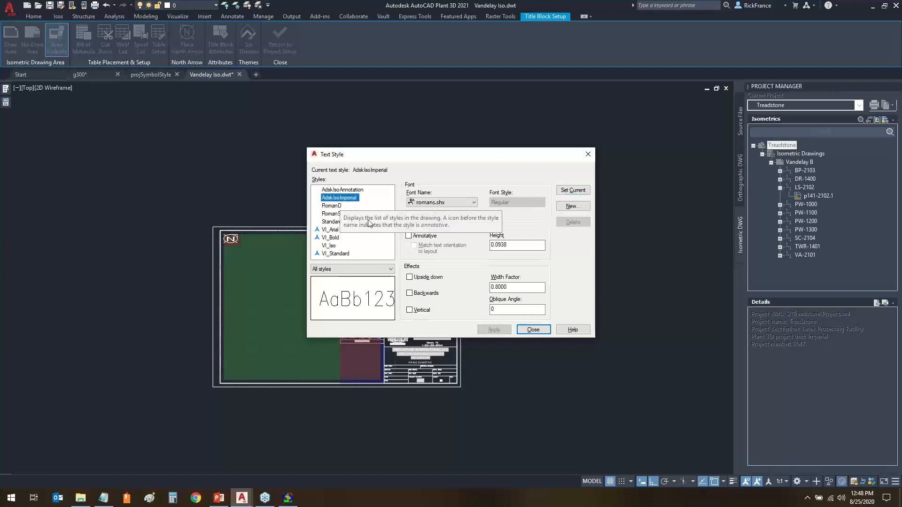
{"action": "left_click", "coordinate": [533, 330]}
Return to the project setup, saving the changes to Vandelay Iso.dwt, and accept the project settings.
{"action": "left_click", "coordinate": [288, 51]}
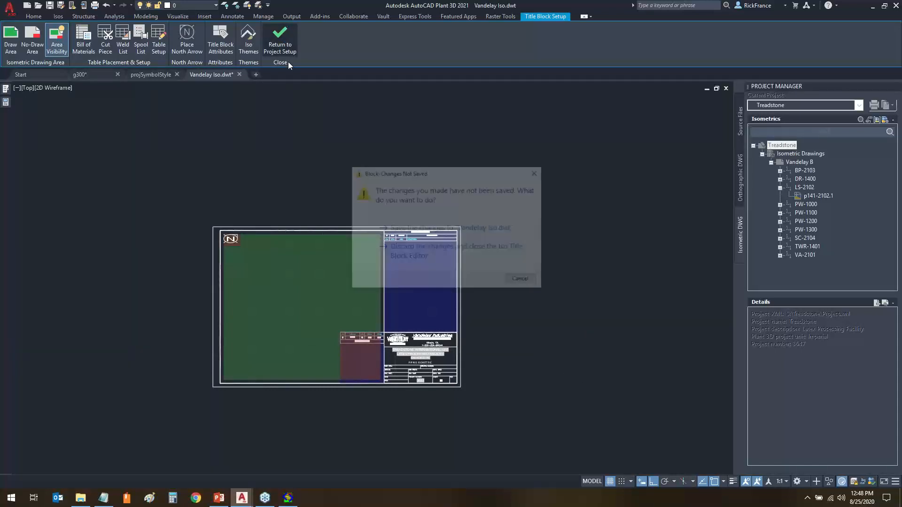
{"action": "left_click", "coordinate": [424, 228]}
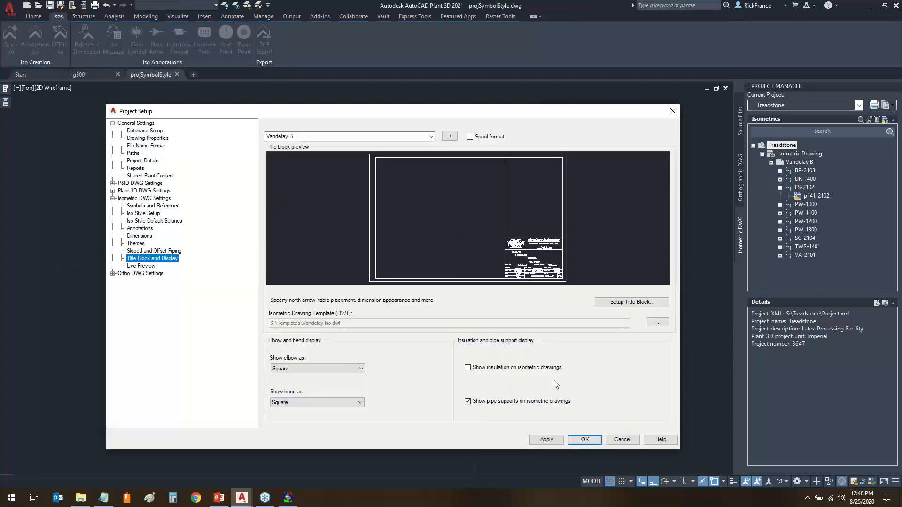
{"action": "left_click", "coordinate": [586, 442]}
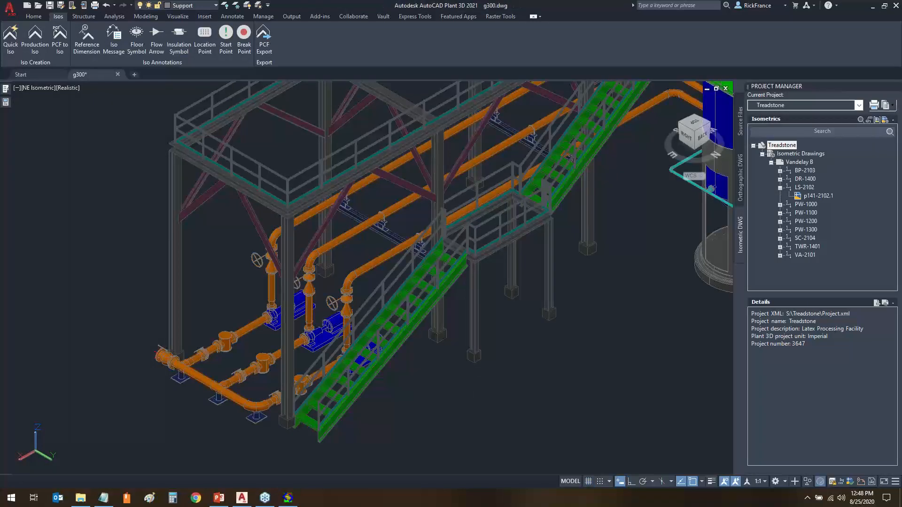
Switch to the foxe XML editor and reload the externally modified isoconfig.xml of Vandelay B.
{"action": "left_click", "coordinate": [288, 499]}
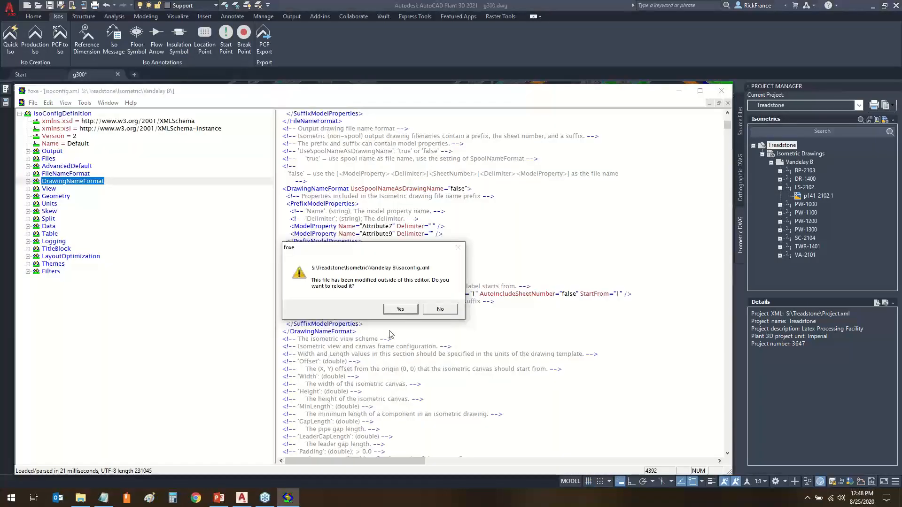
{"action": "left_click", "coordinate": [400, 309]}
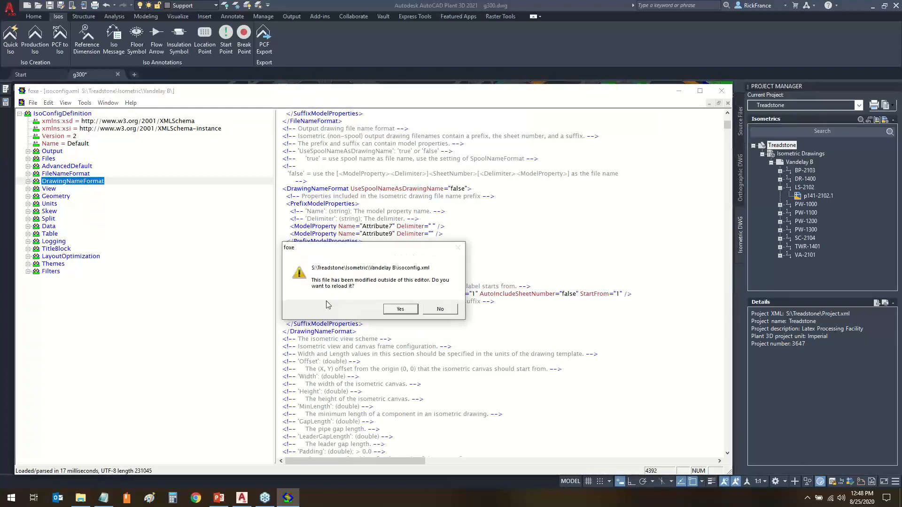
{"action": "left_click", "coordinate": [400, 309]}
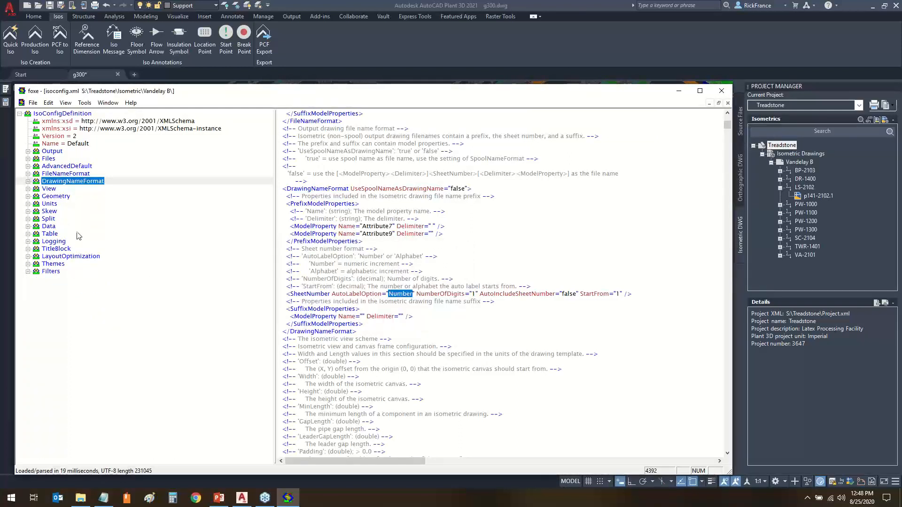
Expand the Default theme under Themes in isoconfig.xml and look over its Dimensions, BendElbow, Symbols and Insulation sections.
{"action": "left_click", "coordinate": [29, 264]}
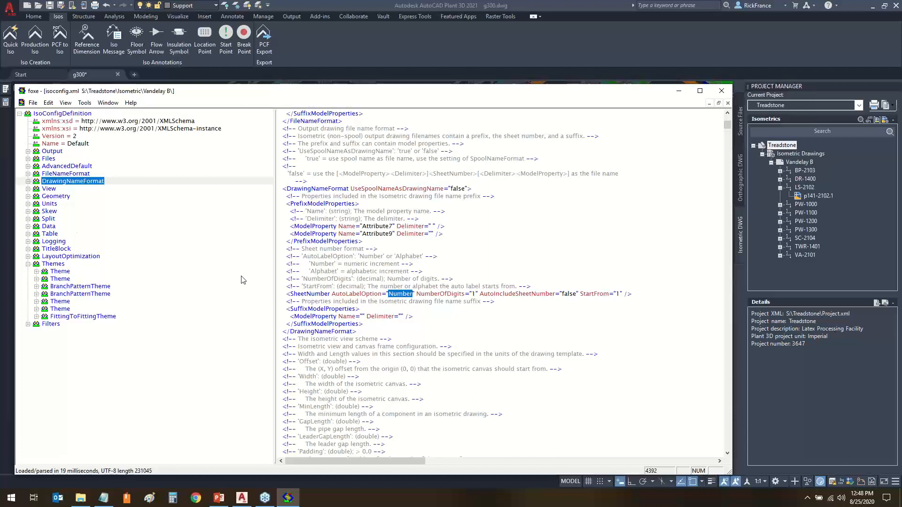
{"action": "left_click", "coordinate": [37, 272]}
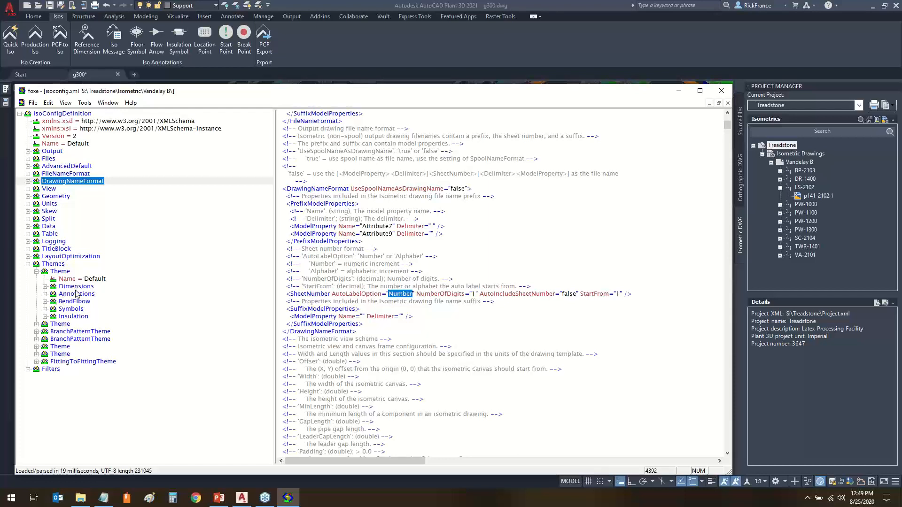
{"action": "left_click", "coordinate": [76, 287]}
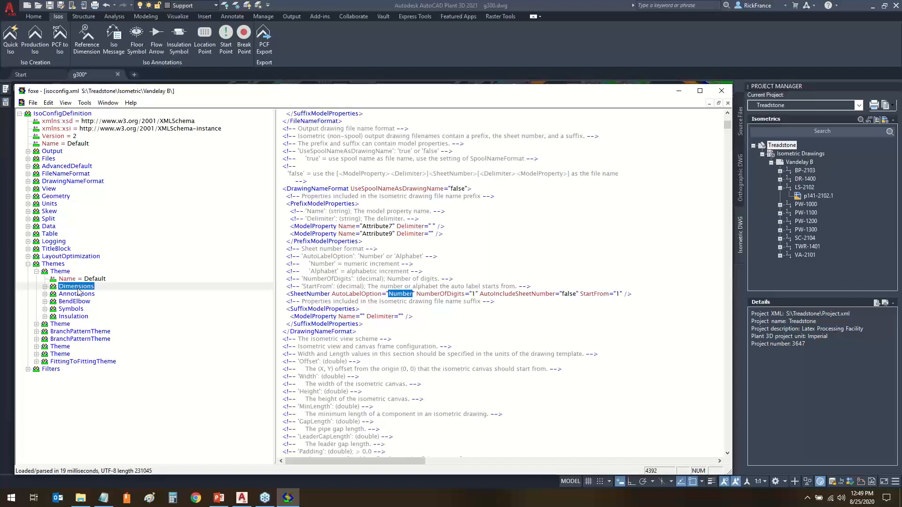
{"action": "left_click", "coordinate": [79, 309]}
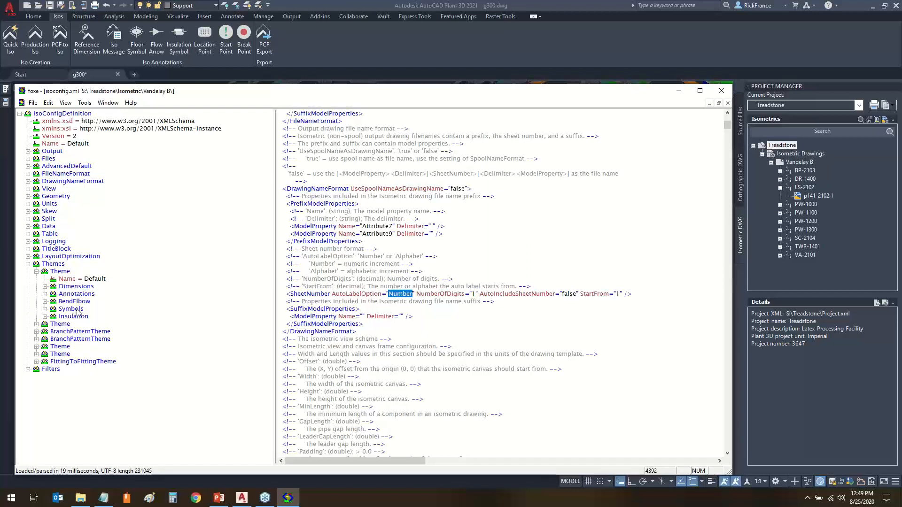
{"action": "left_click", "coordinate": [78, 302]}
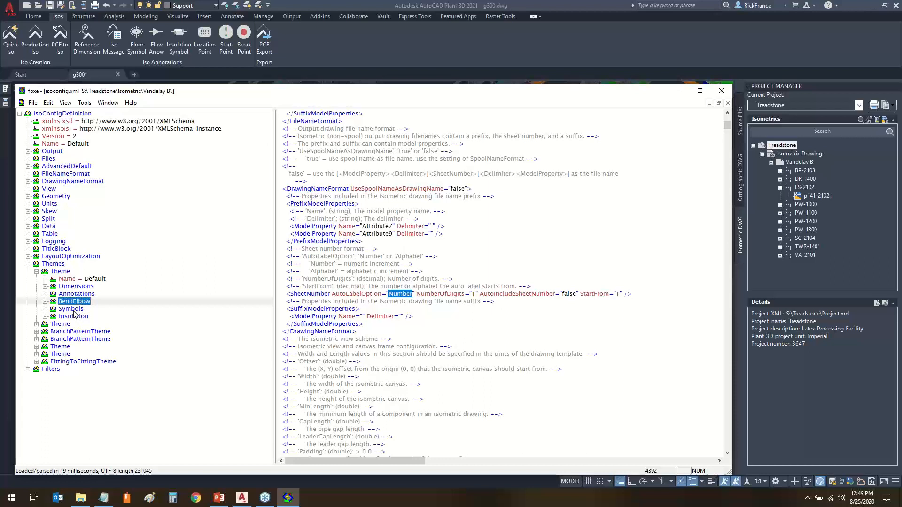
{"action": "left_click", "coordinate": [75, 311]}
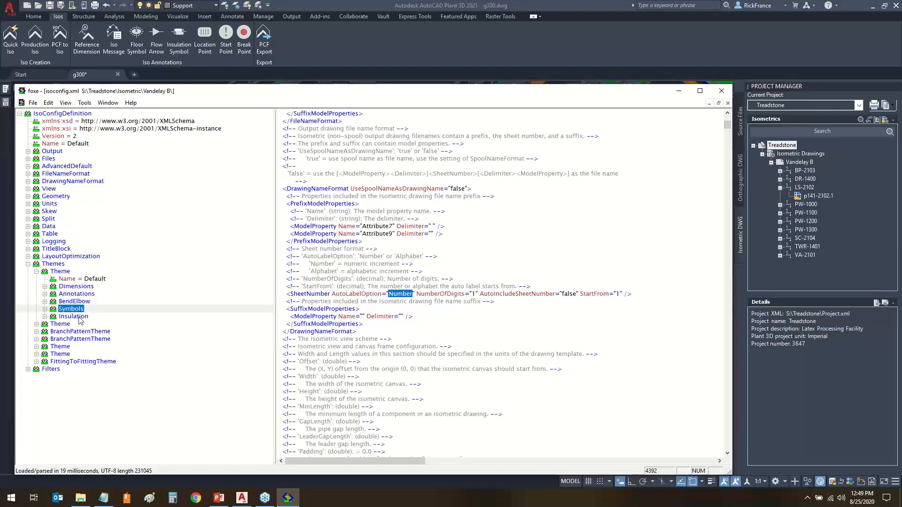
{"action": "left_click", "coordinate": [79, 317]}
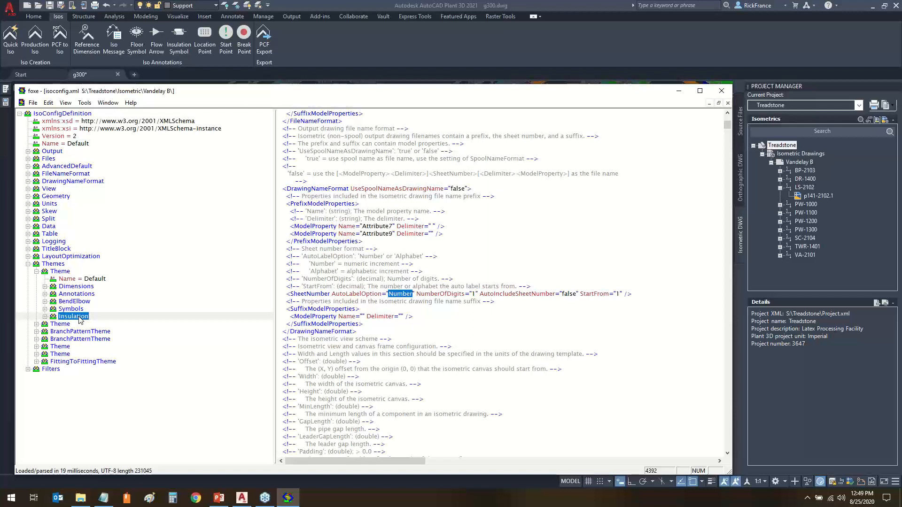
Expand the Default theme's Annotations node and examine its properties, including ScaleFactor, South and MinLeaderLength.
{"action": "left_click", "coordinate": [77, 296]}
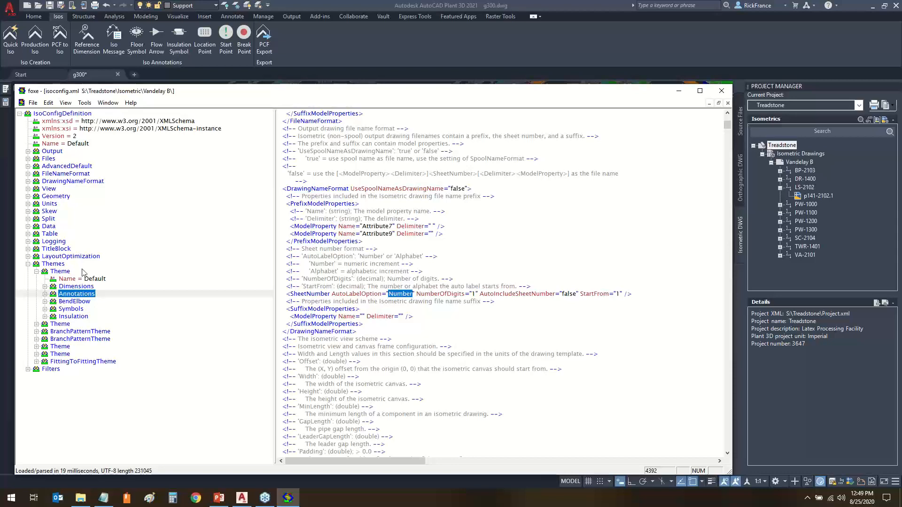
{"action": "left_click", "coordinate": [45, 294]}
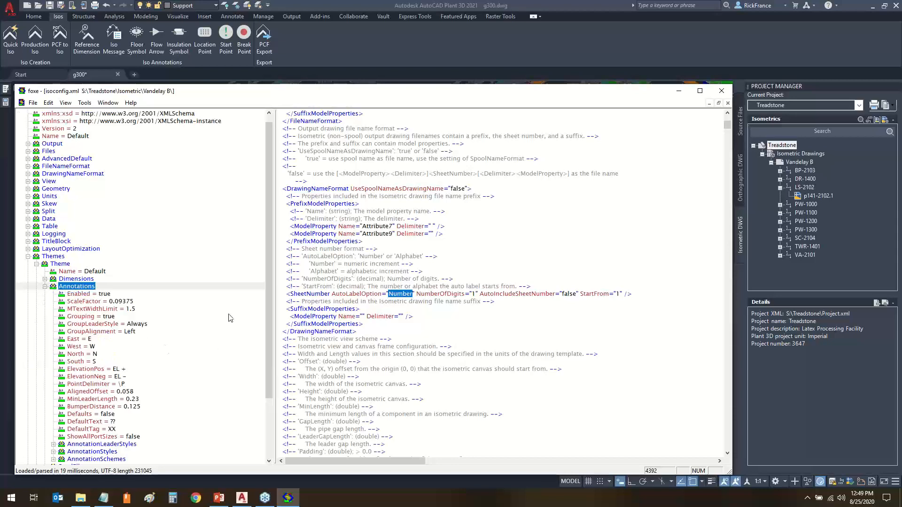
{"action": "scroll", "coordinate": [271, 310], "scroll_direction": "down", "scroll_amount": 3}
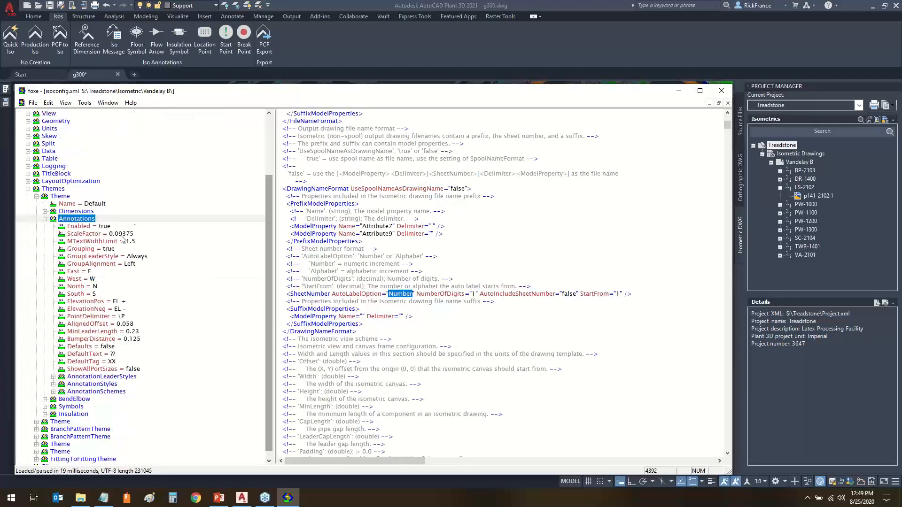
{"action": "left_click", "coordinate": [122, 234]}
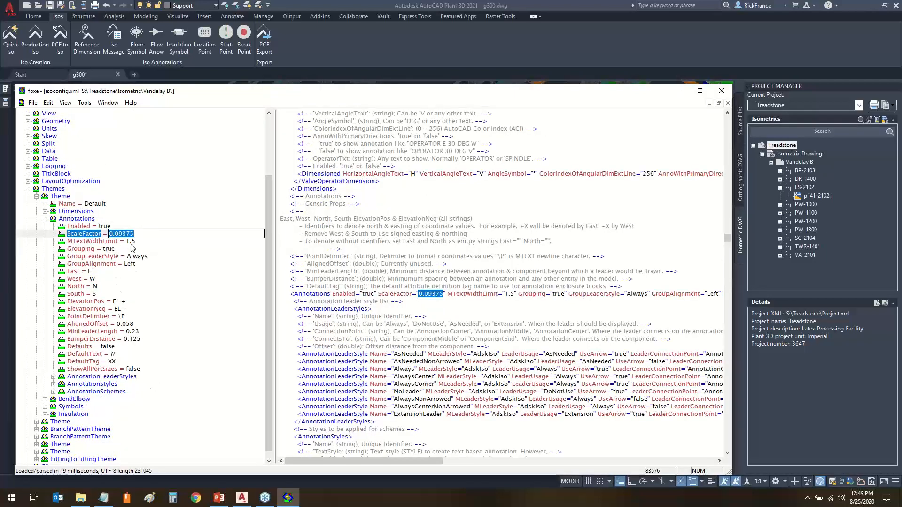
{"action": "left_click", "coordinate": [160, 295]}
{"action": "left_click", "coordinate": [137, 332]}
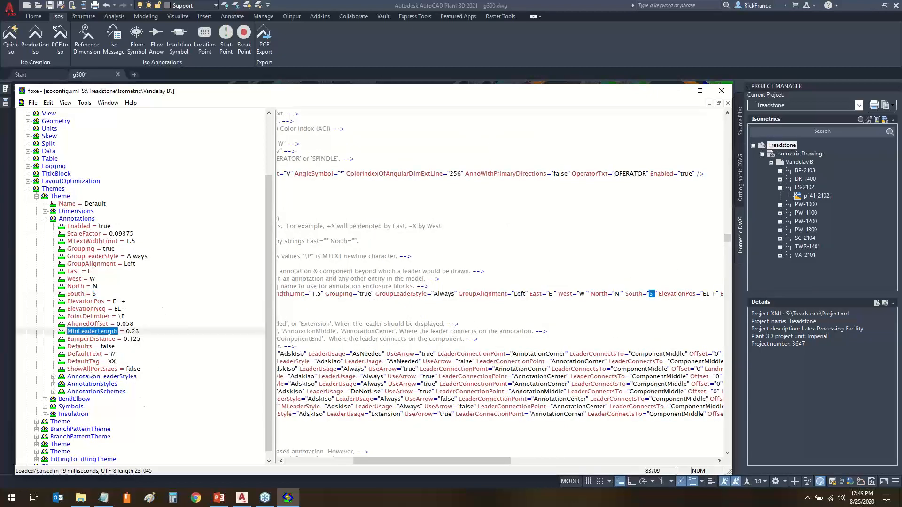
Examine the AnnotationLeaderStyles, AnnotationStyles and AnnotationSchemes nodes under the Default theme's annotations.
{"action": "left_click", "coordinate": [118, 378]}
{"action": "left_click", "coordinate": [115, 384]}
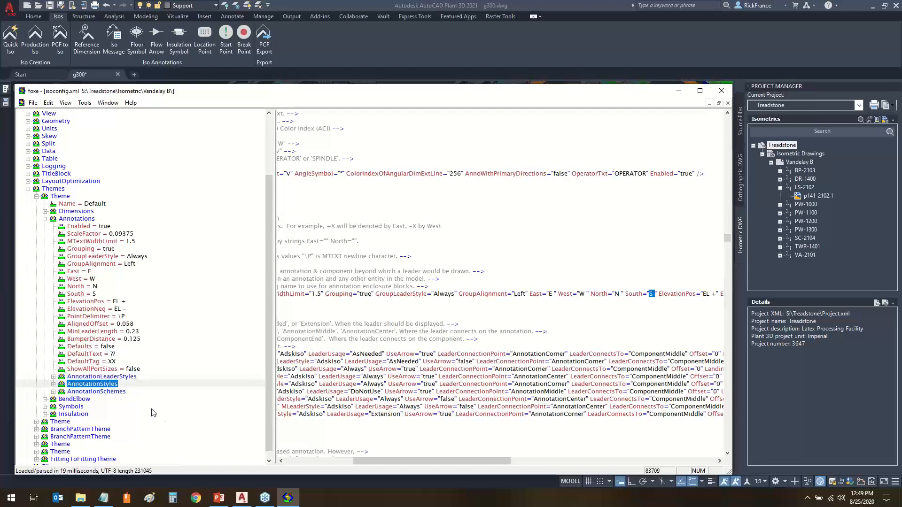
{"action": "left_click", "coordinate": [268, 461]}
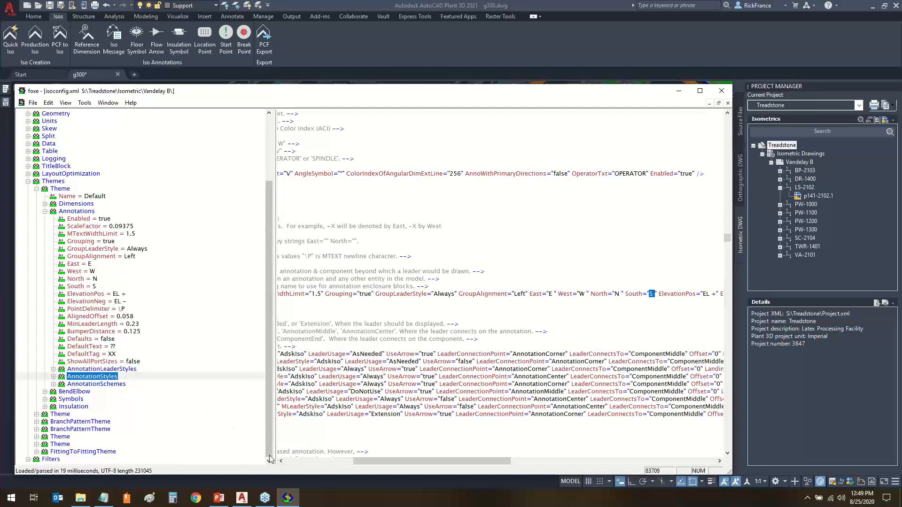
{"action": "left_click", "coordinate": [107, 384]}
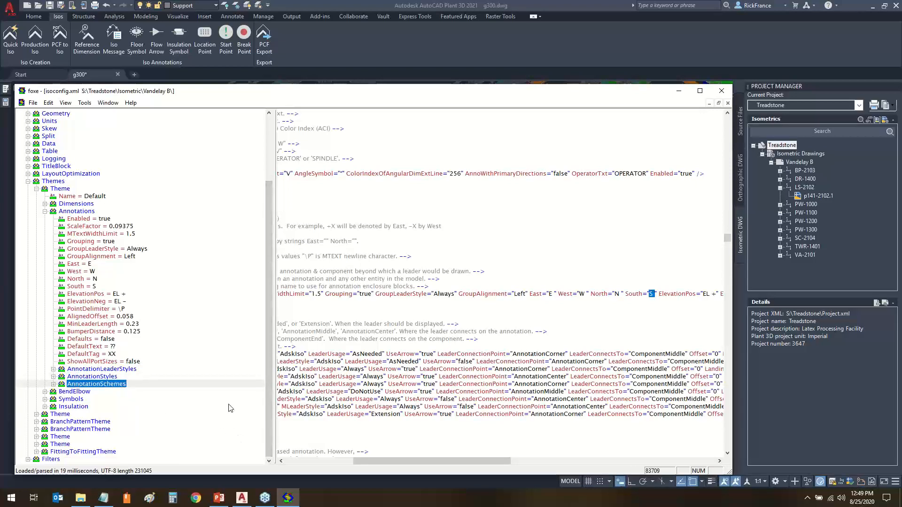
{"action": "left_click", "coordinate": [112, 372]}
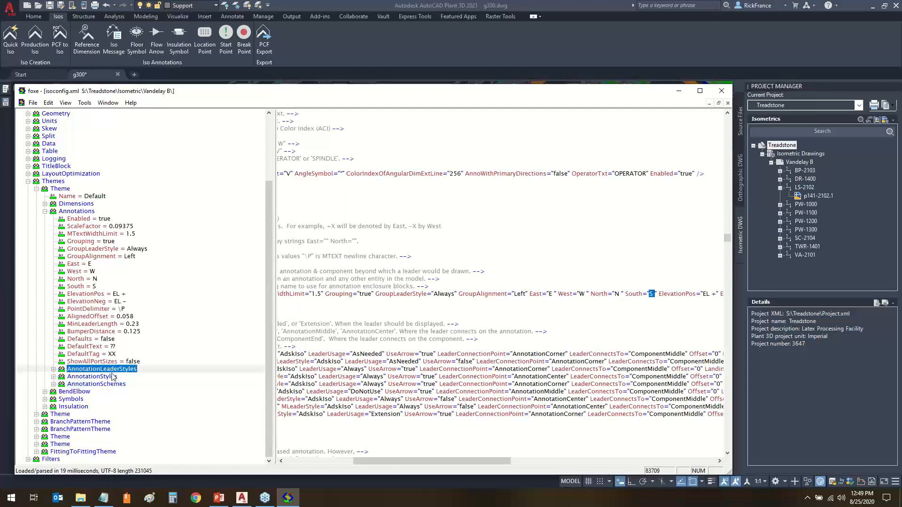
{"action": "left_click", "coordinate": [109, 377]}
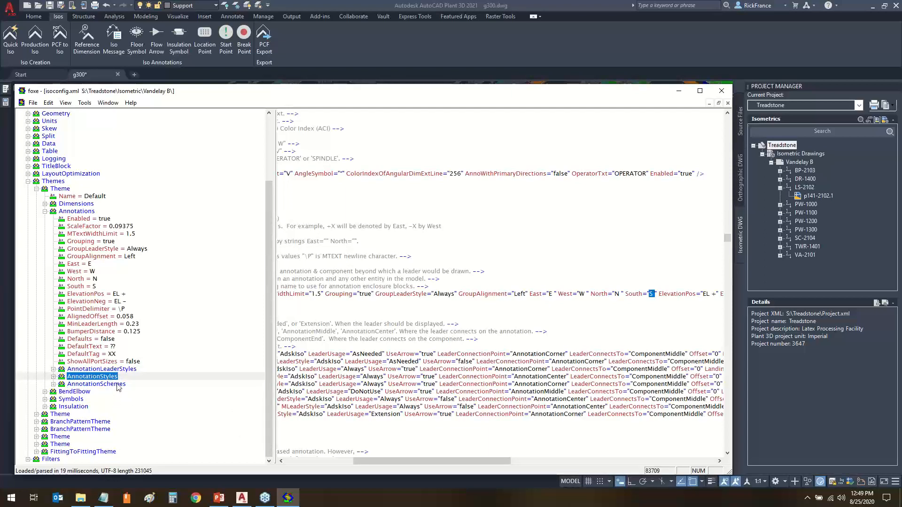
{"action": "left_click", "coordinate": [117, 383]}
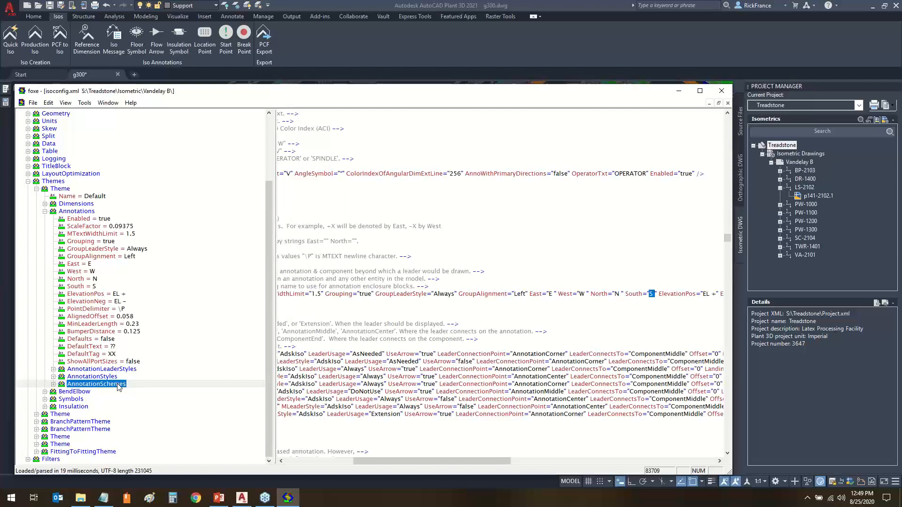
{"action": "left_click", "coordinate": [105, 377]}
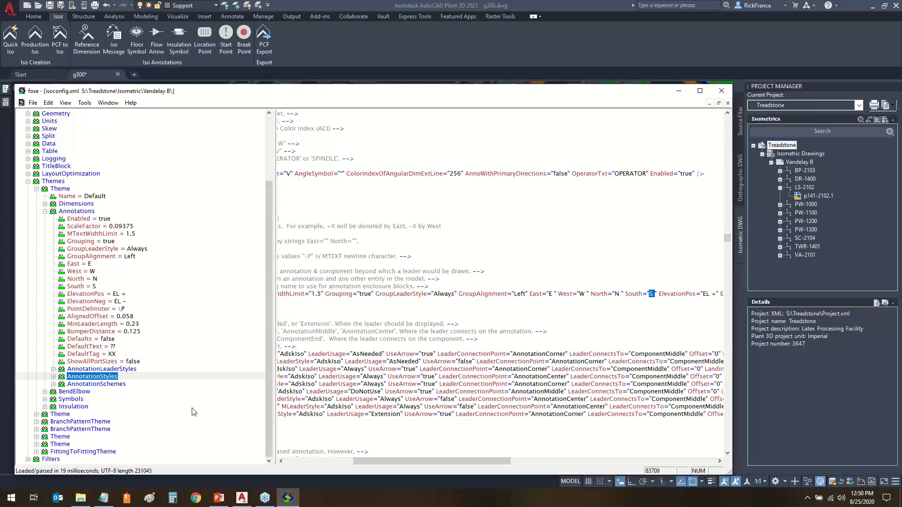
{"action": "left_click", "coordinate": [121, 385]}
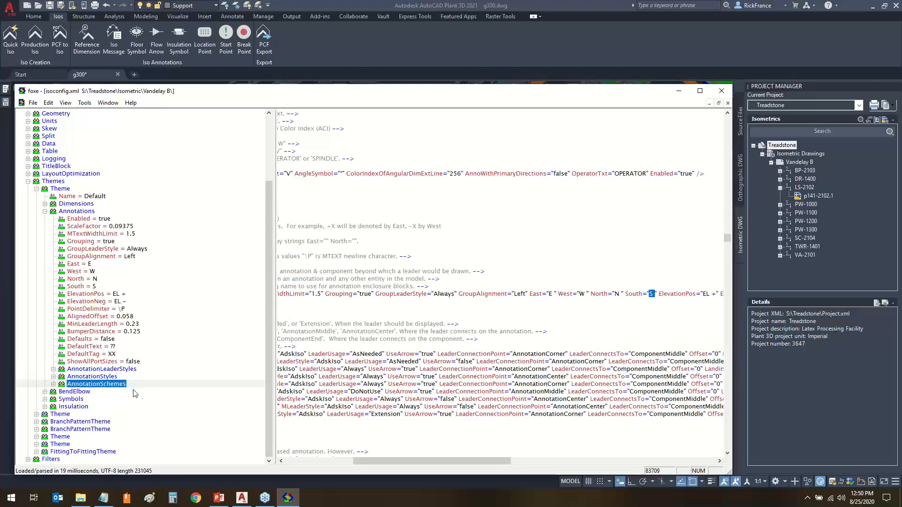
Review the Default theme's annotation nodes and examine the name, text style and block of the first AnnotationStyles entries, including Circle.
{"action": "left_click", "coordinate": [112, 378]}
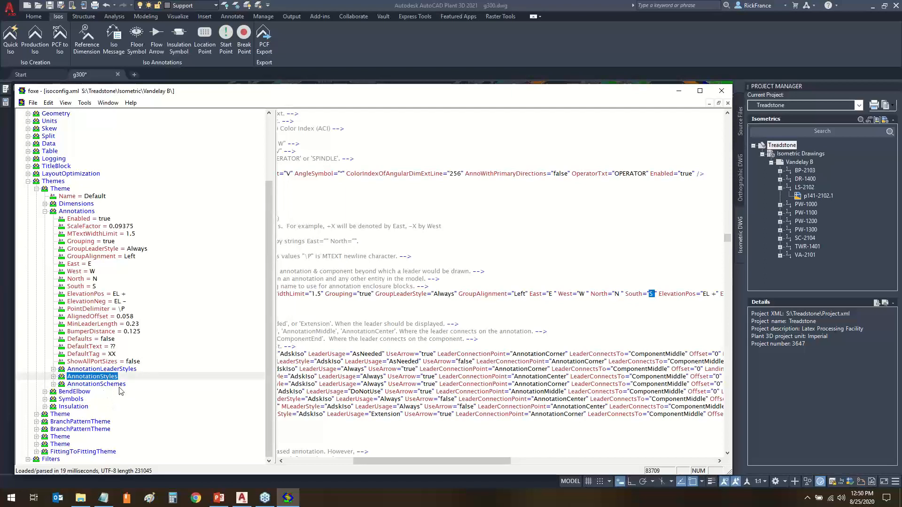
{"action": "left_click", "coordinate": [118, 385]}
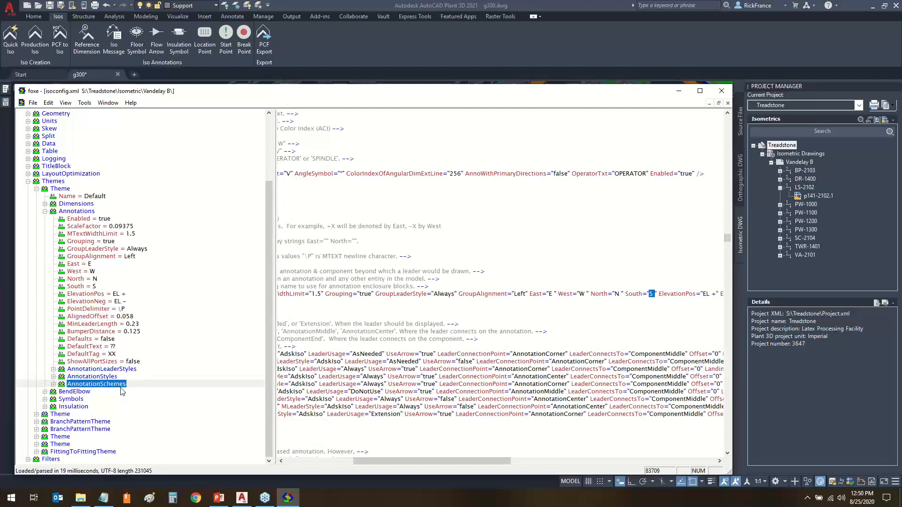
{"action": "left_click", "coordinate": [132, 370]}
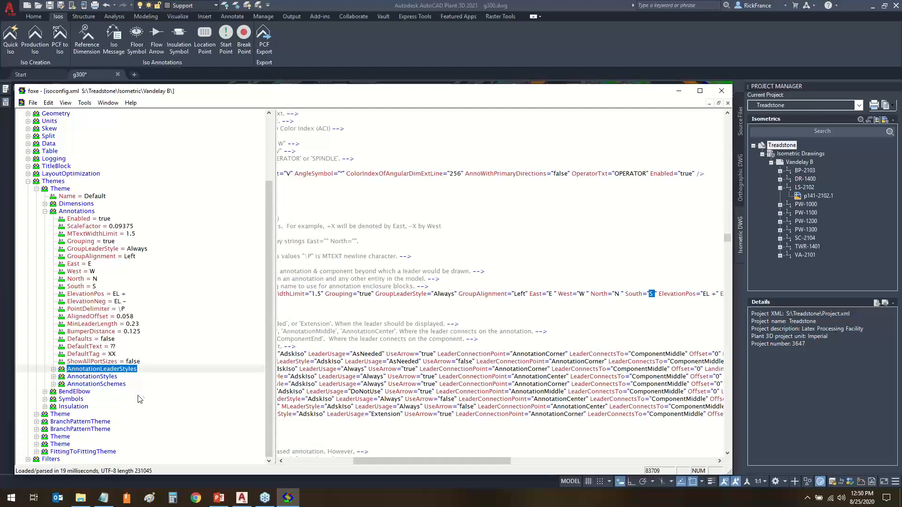
{"action": "left_click", "coordinate": [102, 378]}
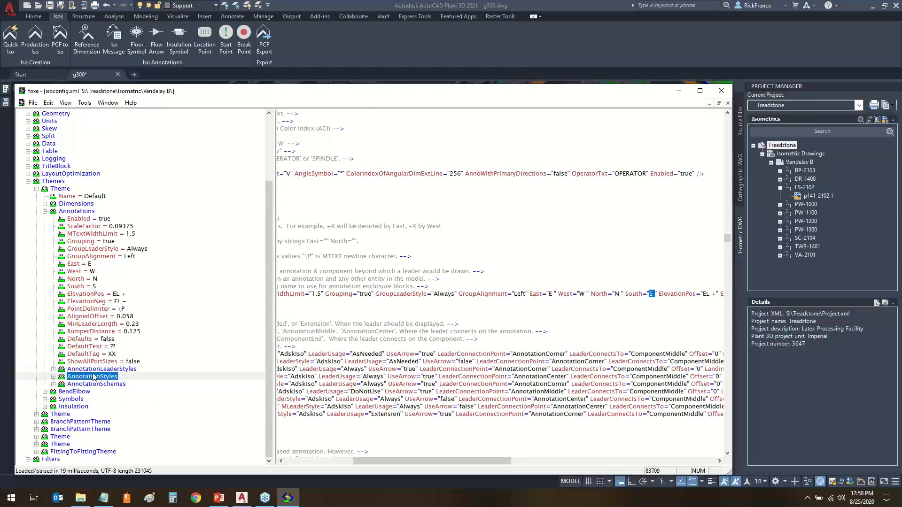
{"action": "left_click", "coordinate": [53, 376]}
{"action": "left_click", "coordinate": [61, 272]}
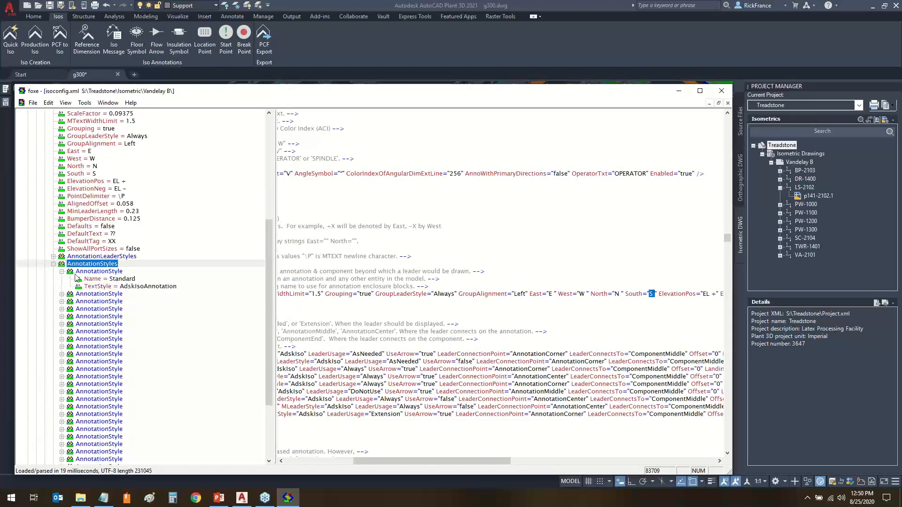
{"action": "left_click", "coordinate": [62, 271]}
{"action": "left_click", "coordinate": [62, 294]}
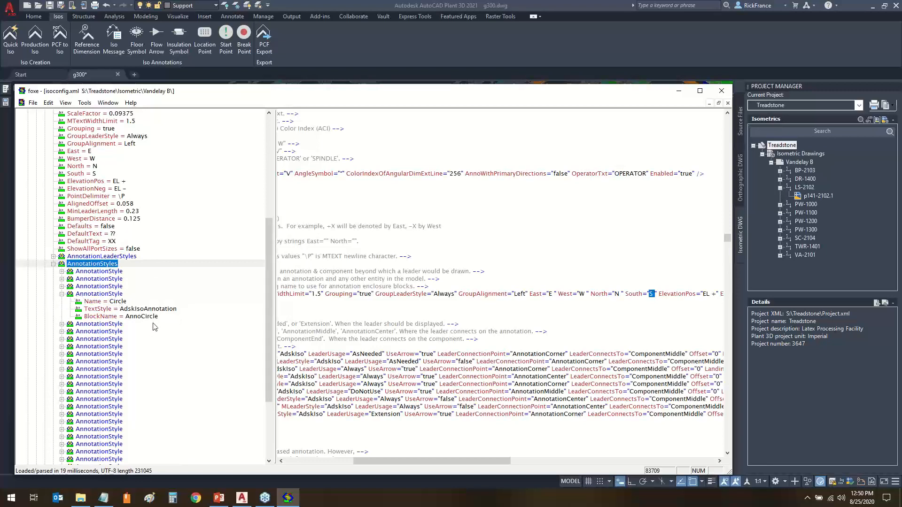
{"action": "left_click", "coordinate": [61, 294]}
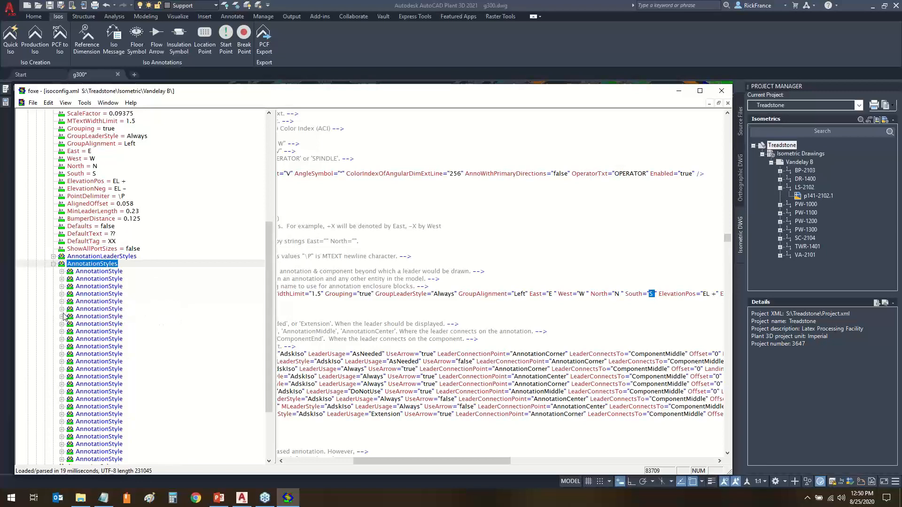
Examine the SRectangle, SSlot and SCCircle annotation styles and locate SCCircle's TextStyle value in the XML source.
{"action": "left_click", "coordinate": [62, 324]}
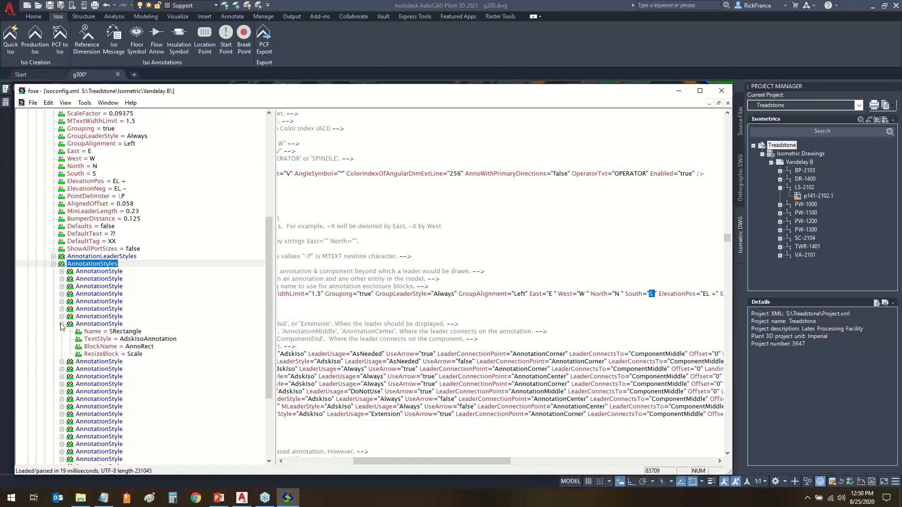
{"action": "left_click", "coordinate": [61, 324]}
{"action": "left_click", "coordinate": [62, 369]}
{"action": "left_click", "coordinate": [62, 369]}
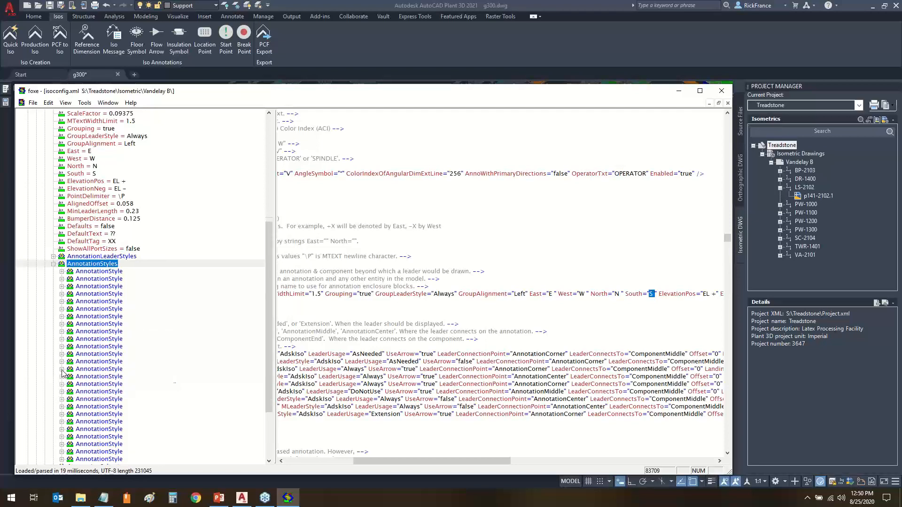
{"action": "left_click", "coordinate": [67, 351]}
{"action": "left_click", "coordinate": [62, 347]}
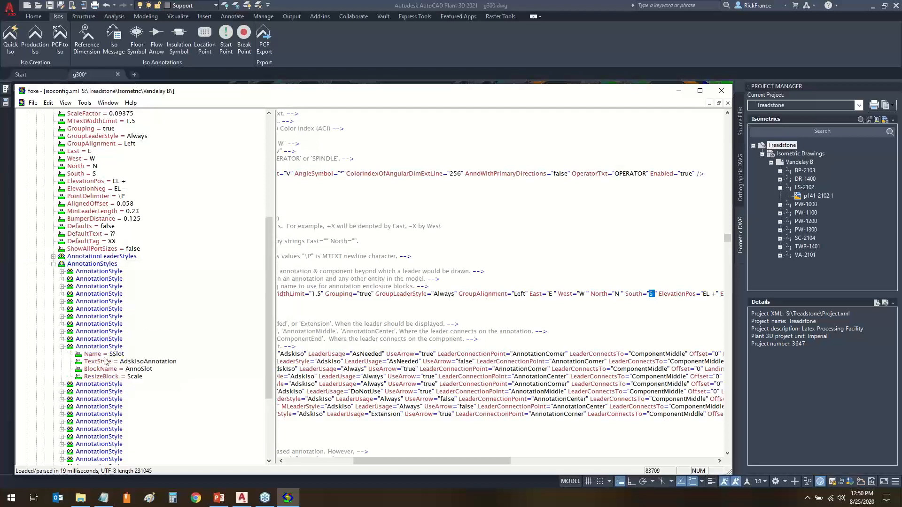
{"action": "left_click", "coordinate": [62, 346]}
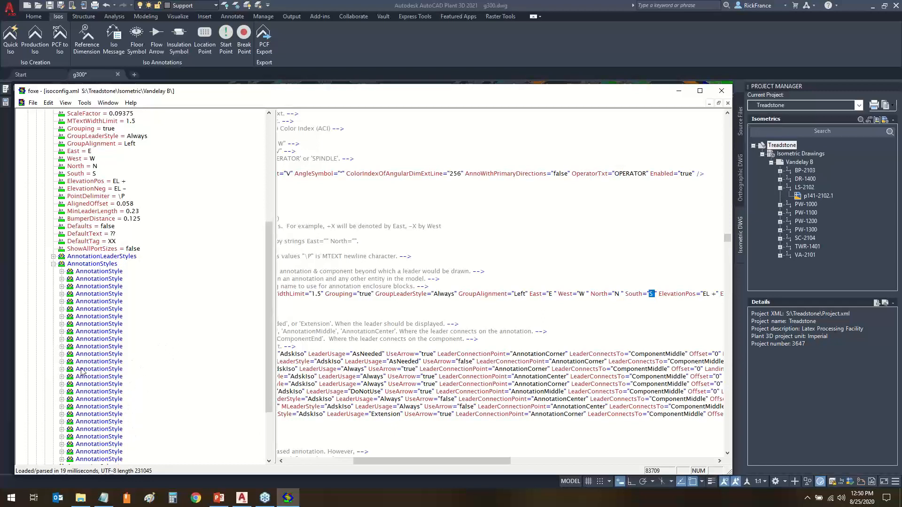
{"action": "left_click", "coordinate": [61, 369]}
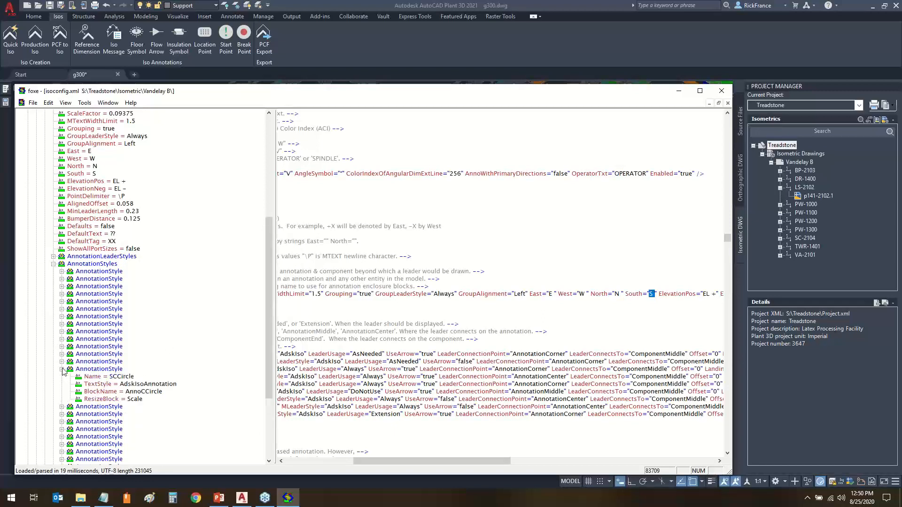
{"action": "left_click", "coordinate": [147, 385]}
{"action": "left_click", "coordinate": [61, 369]}
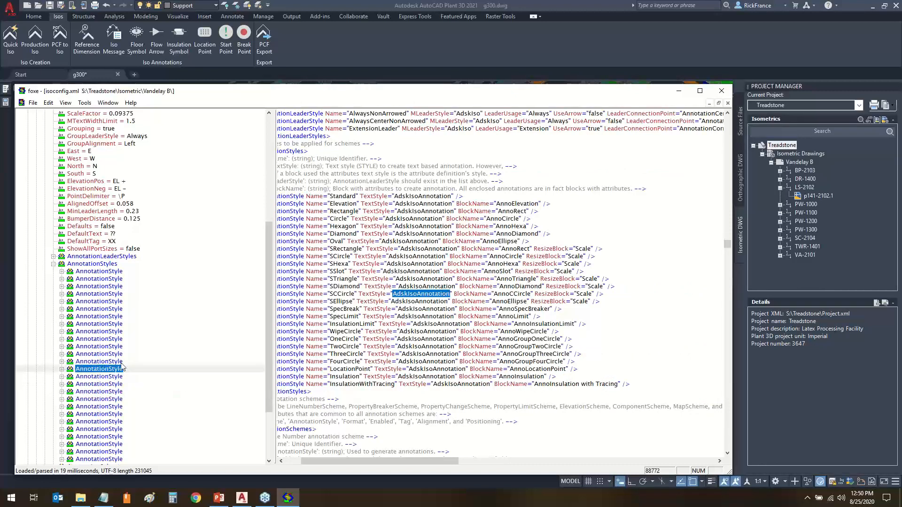
Copy the Standard AnnotationStyle node and paste the duplicate directly after it under AnnotationStyles.
{"action": "left_click", "coordinate": [100, 272]}
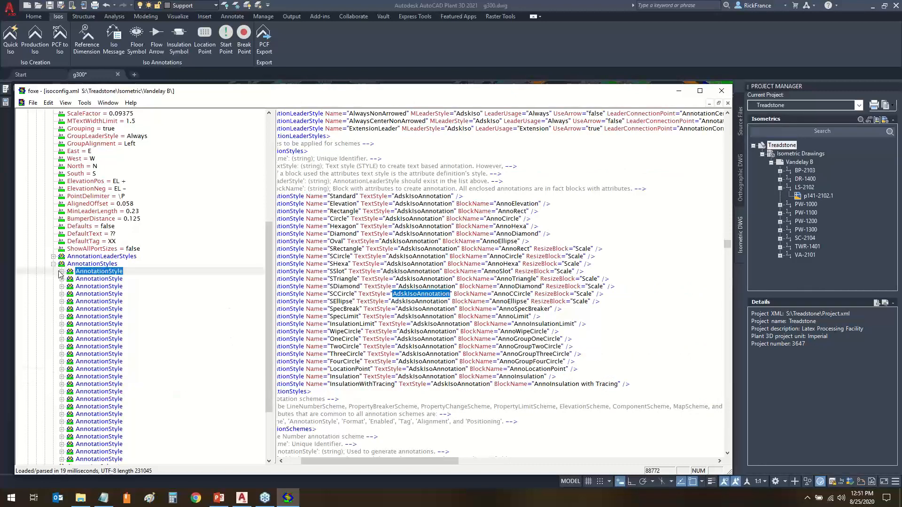
{"action": "left_click", "coordinate": [61, 273]}
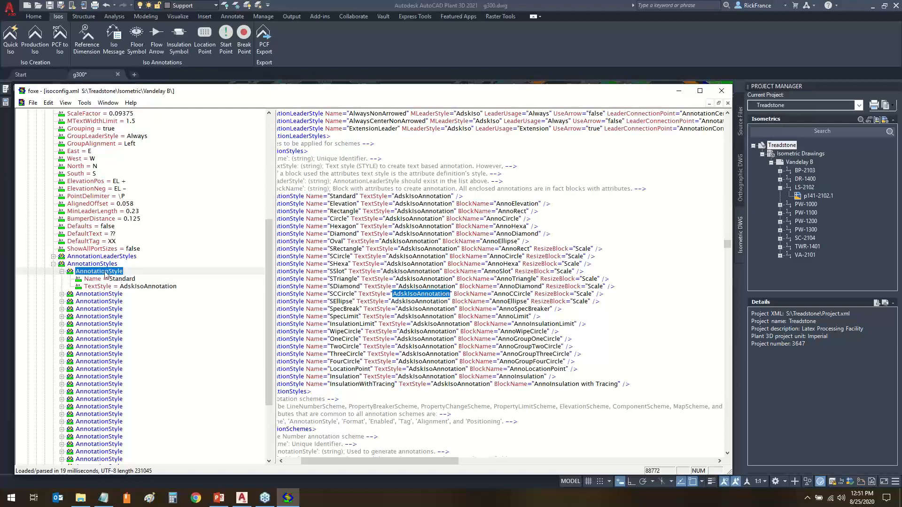
{"action": "right_click", "coordinate": [105, 273]}
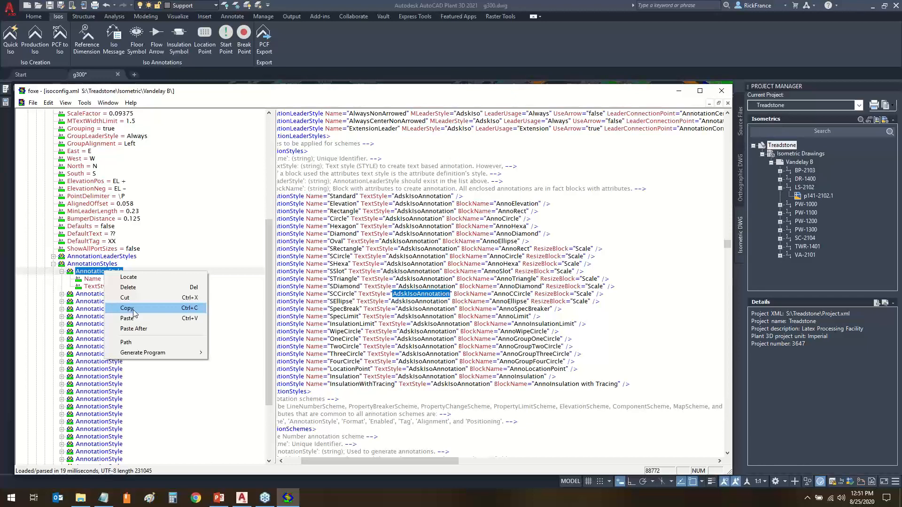
{"action": "left_click", "coordinate": [133, 312]}
{"action": "right_click", "coordinate": [110, 274]}
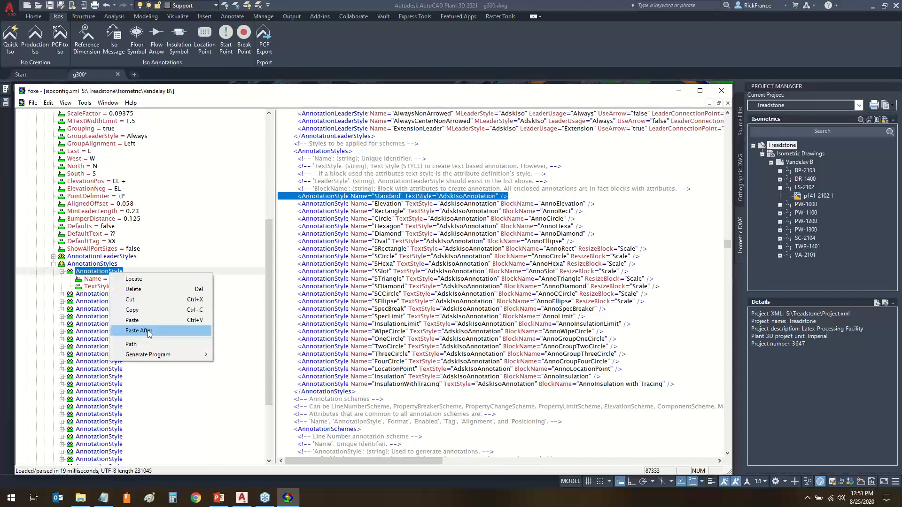
{"action": "left_click", "coordinate": [147, 331]}
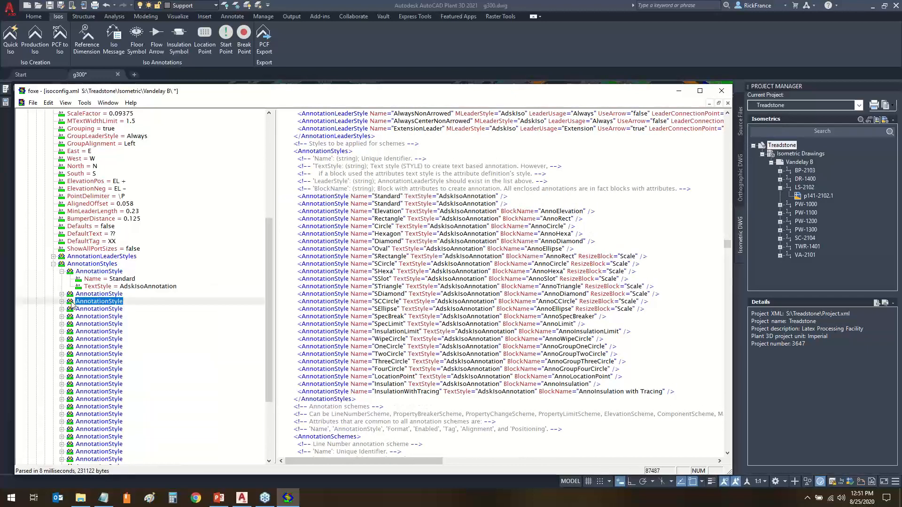
Expand the duplicated AnnotationStyle node and set its Name to "Arial: 1/8".
{"action": "left_click", "coordinate": [62, 294]}
{"action": "left_click", "coordinate": [121, 301]}
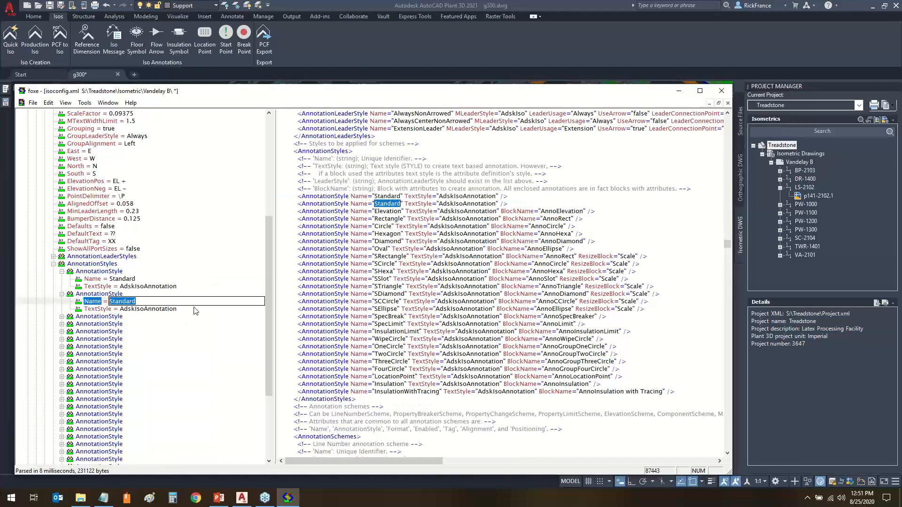
{"action": "type", "text": "A"}
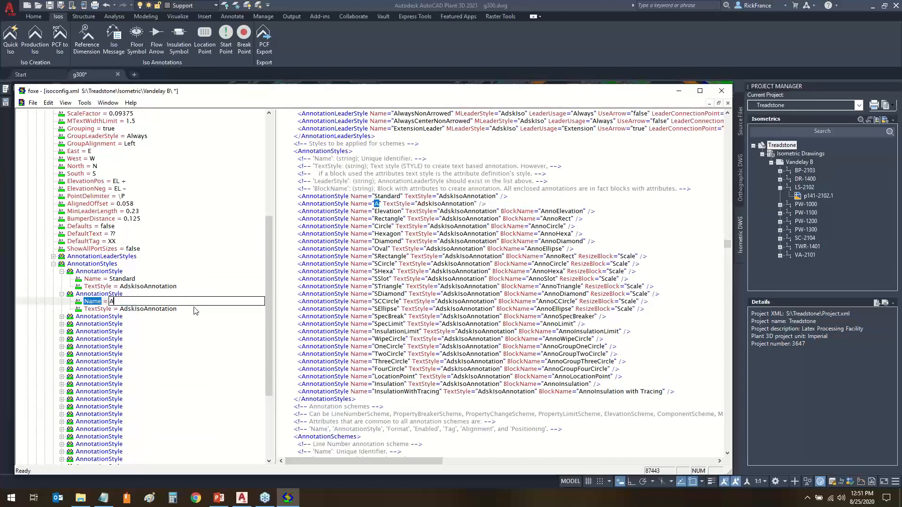
{"action": "type", "text": "rial"}
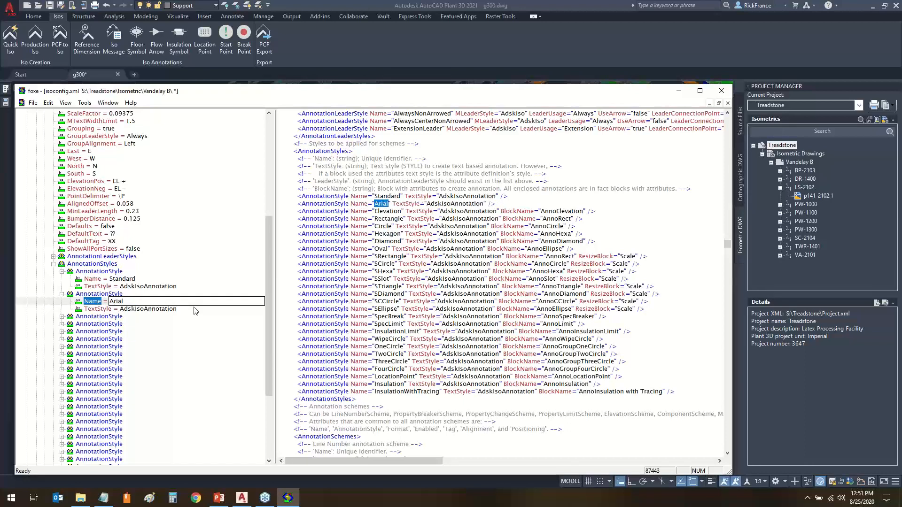
{"action": "type", "text": ": 1/8"}
Set the TextStyle of the "Arial: 1/8" annotation style to VI_Iso.
{"action": "left_click", "coordinate": [177, 309]}
{"action": "type", "text": "V"}
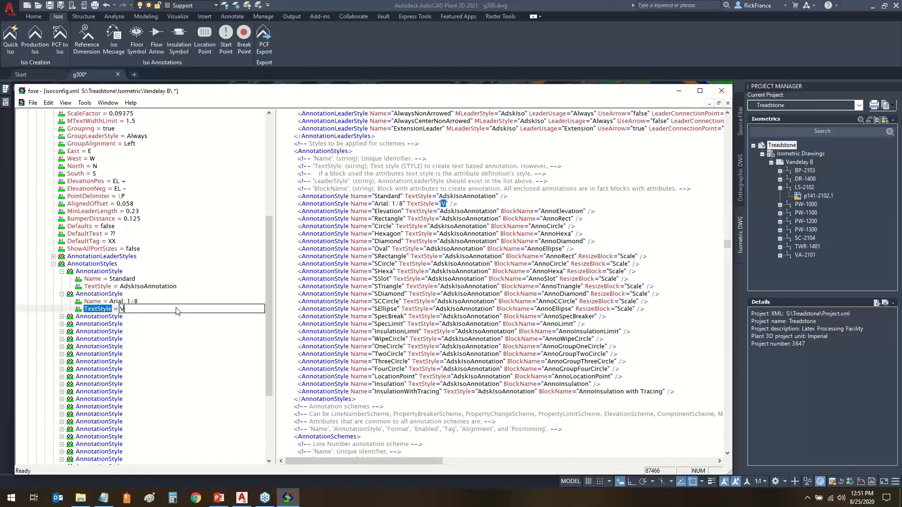
{"action": "type", "text": "I_ISo"}
{"action": "key", "text": "Return"}
{"action": "left_click", "coordinate": [138, 309]}
{"action": "key", "text": "Home"}
{"action": "key", "text": "Delete"}
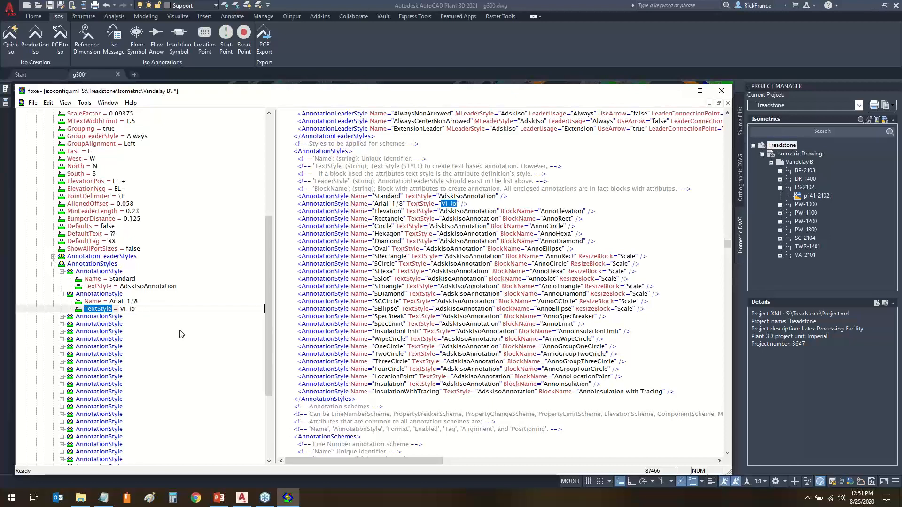
{"action": "type", "text": "s"}
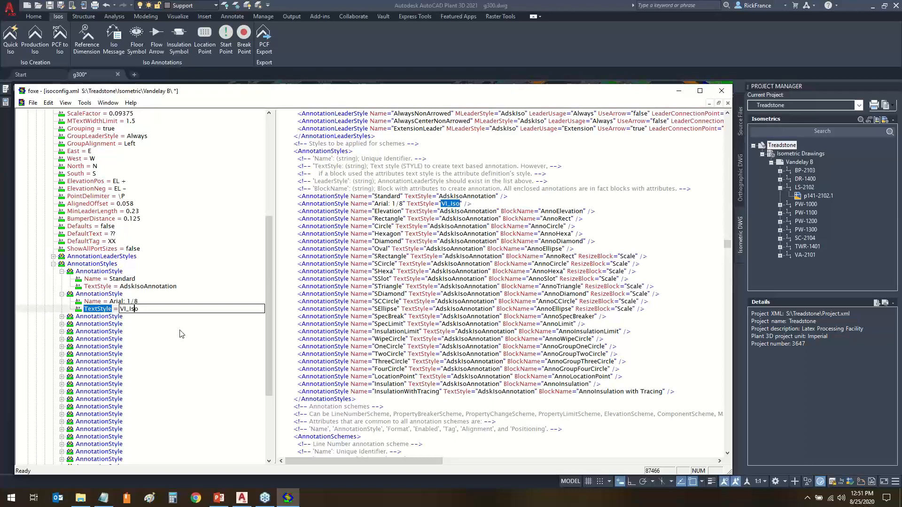
{"action": "left_click", "coordinate": [134, 305]}
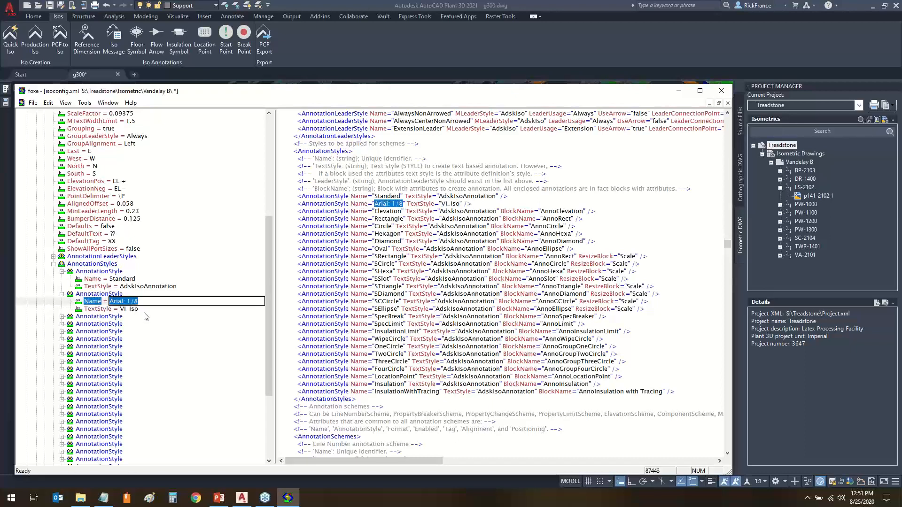
{"action": "left_click", "coordinate": [121, 339]}
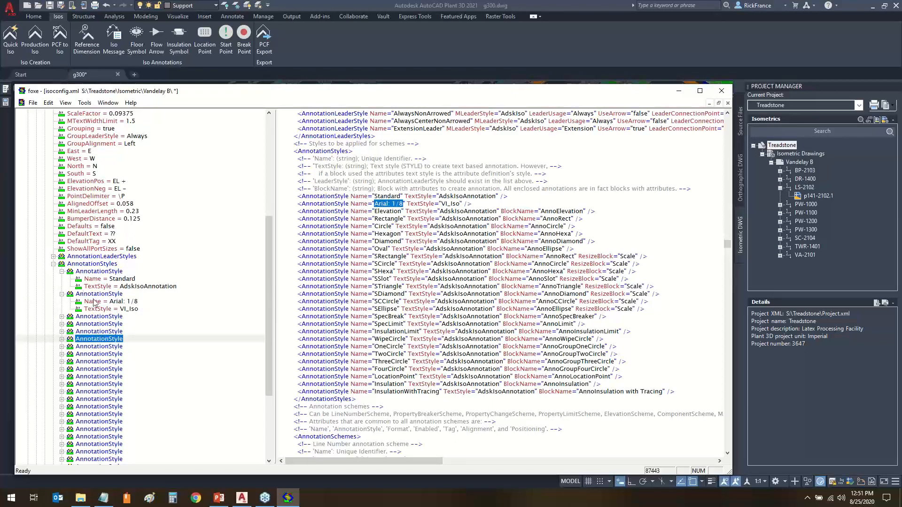
Collapse AnnotationStyles, expand AnnotationSchemes, and examine its ComponentScheme entries, including MessageHexa and Insulation.
{"action": "left_click", "coordinate": [62, 294]}
{"action": "left_click", "coordinate": [61, 272]}
{"action": "left_click", "coordinate": [53, 264]}
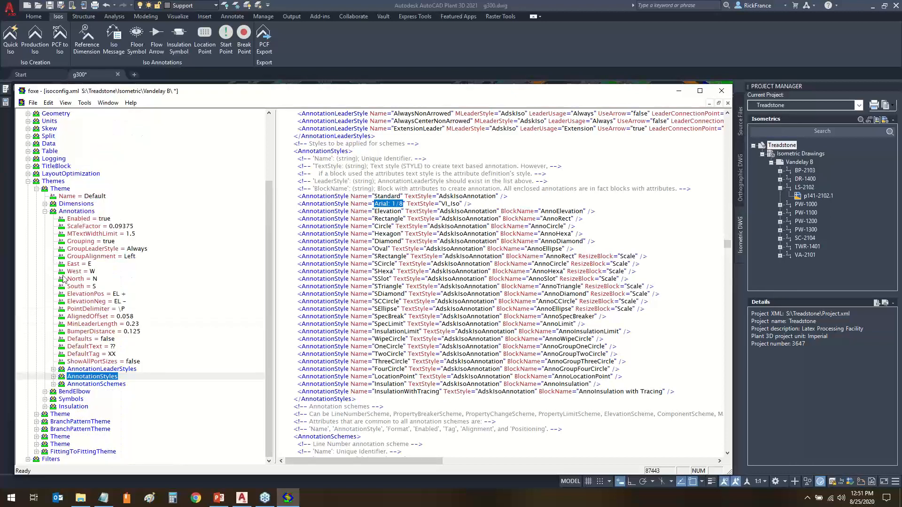
{"action": "left_click", "coordinate": [62, 391]}
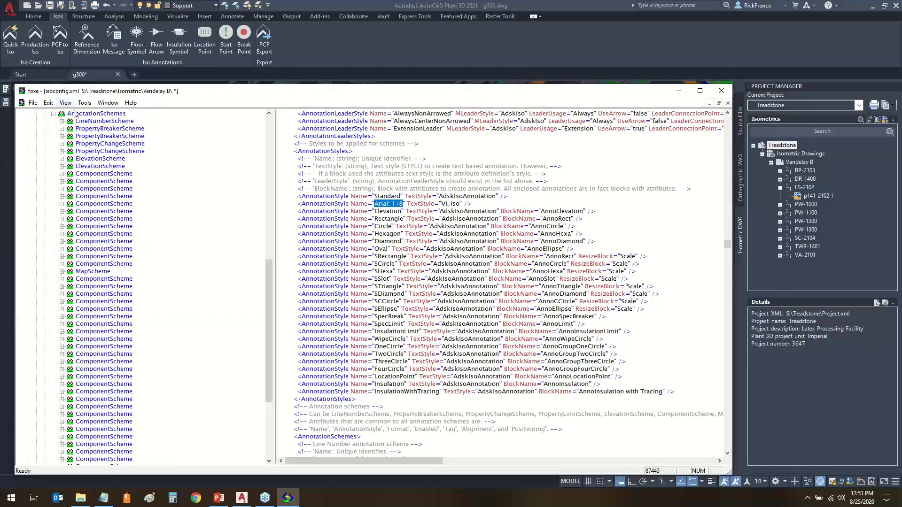
{"action": "left_click", "coordinate": [62, 324]}
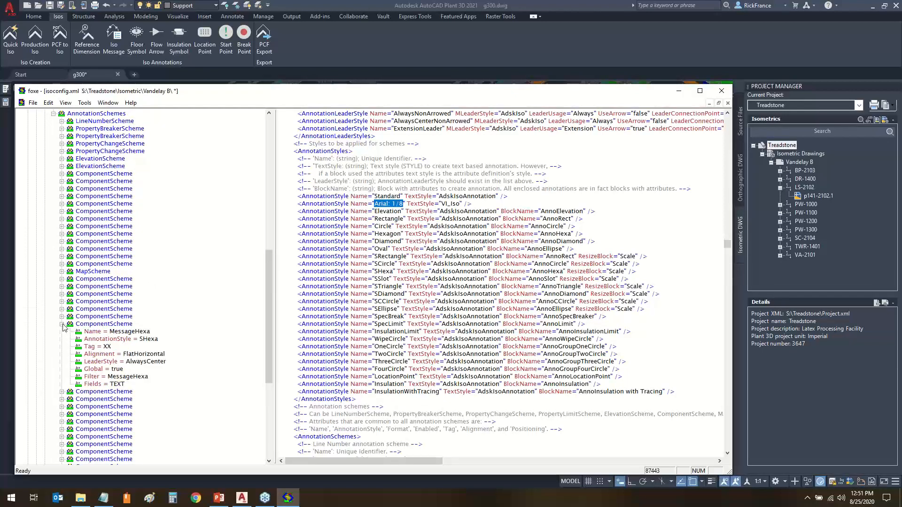
{"action": "left_click", "coordinate": [62, 324]}
{"action": "left_click", "coordinate": [62, 279]}
{"action": "left_click", "coordinate": [63, 279]}
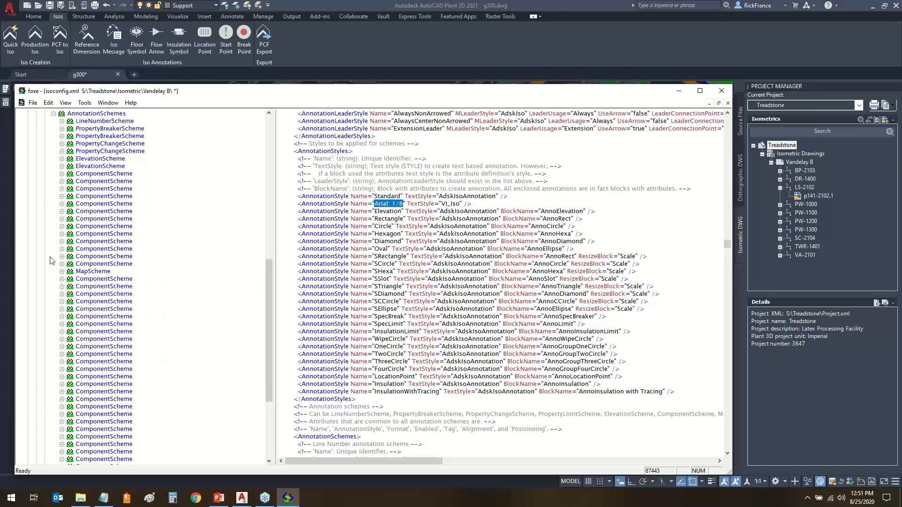
{"action": "left_click", "coordinate": [63, 264]}
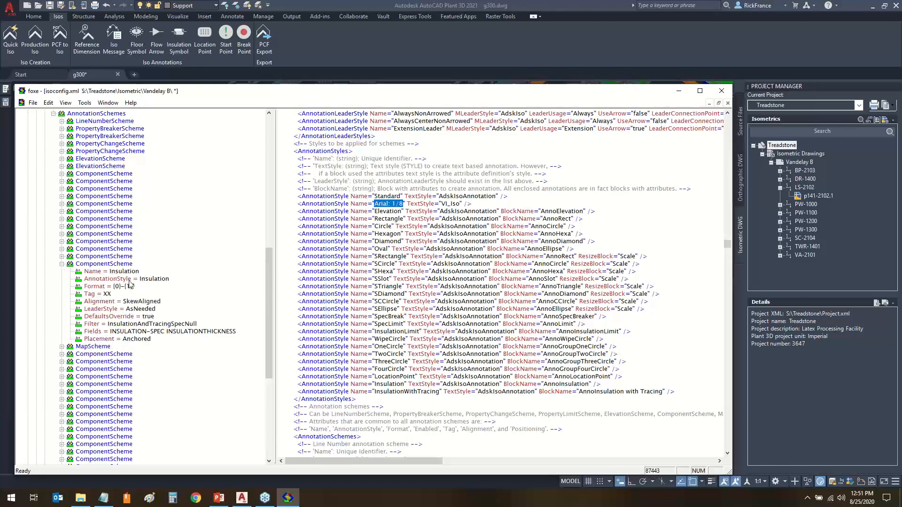
{"action": "left_click", "coordinate": [61, 264]}
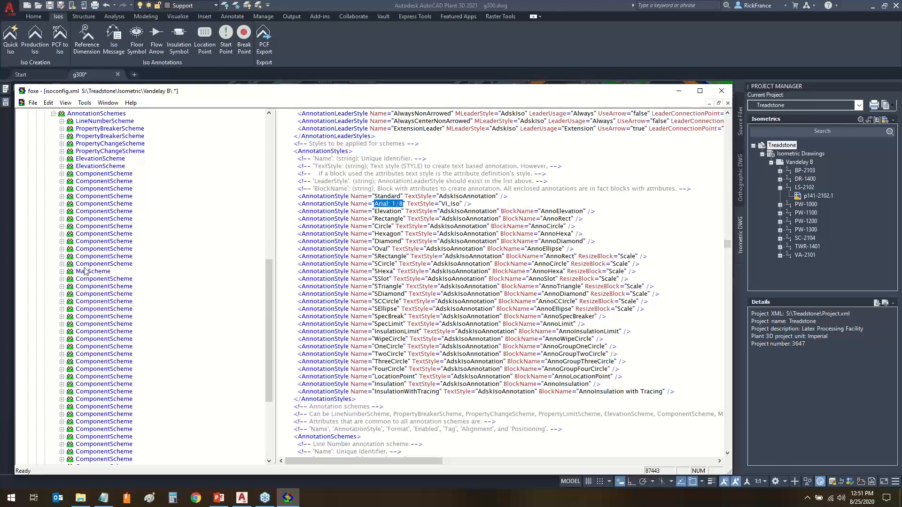
Expand LineNumberScheme under AnnotationSchemes, set its AnnotationStyle to "Arial: 1/8", and check its Alignment value.
{"action": "left_click", "coordinate": [117, 121]}
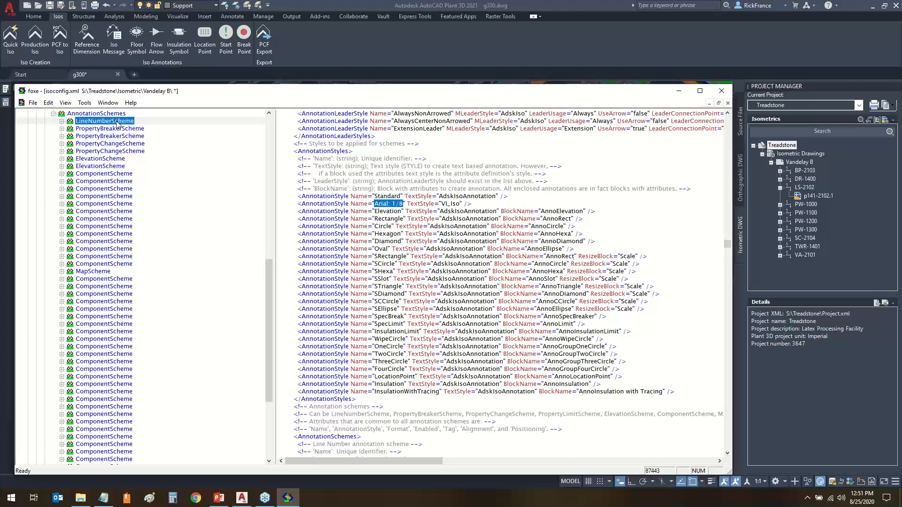
{"action": "left_click", "coordinate": [62, 121]}
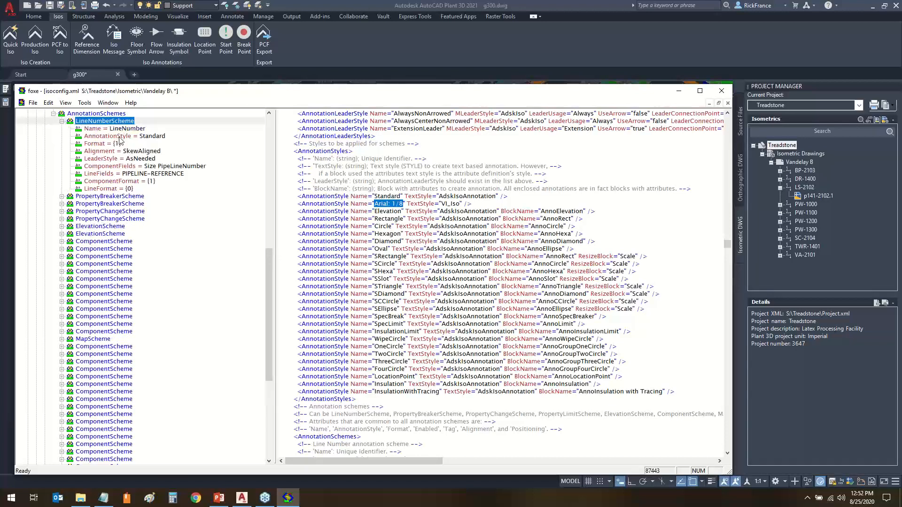
{"action": "left_click", "coordinate": [158, 136]}
{"action": "type", "text": "A"}
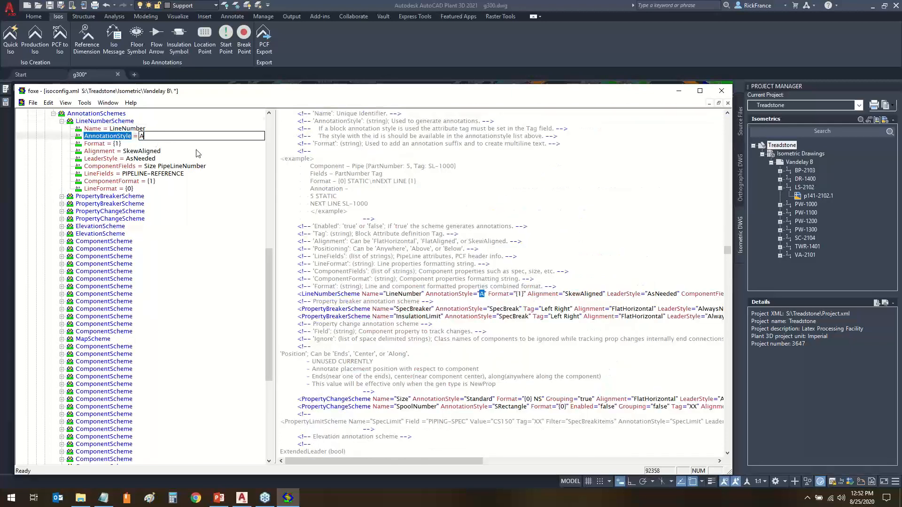
{"action": "type", "text": "rial: 1/8"}
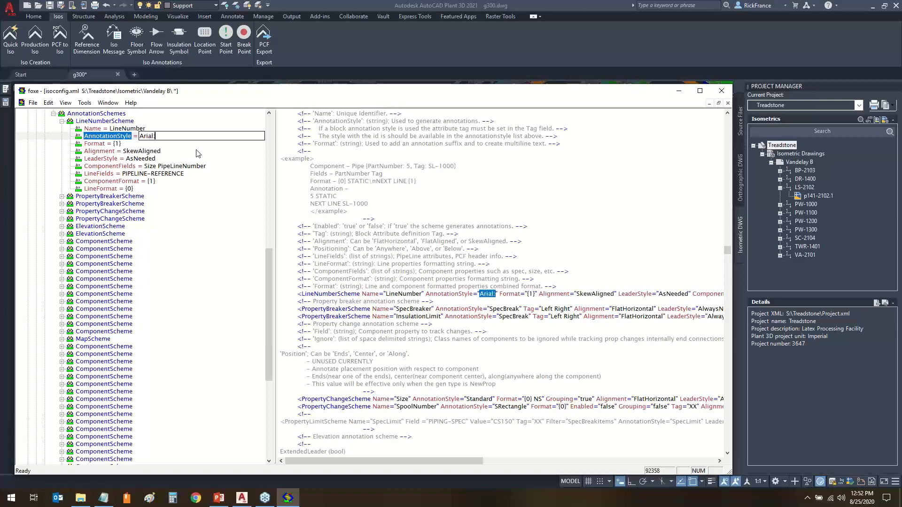
{"action": "left_click", "coordinate": [101, 145]}
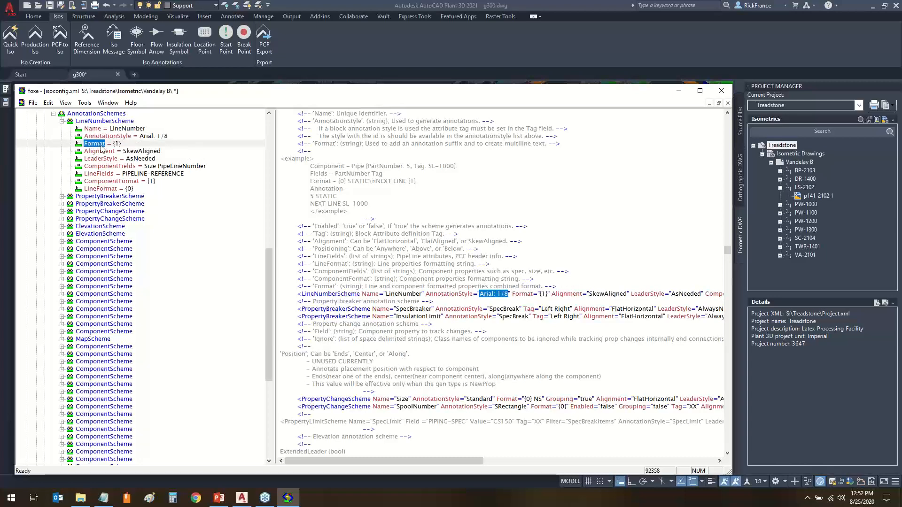
{"action": "double_click", "coordinate": [145, 135]}
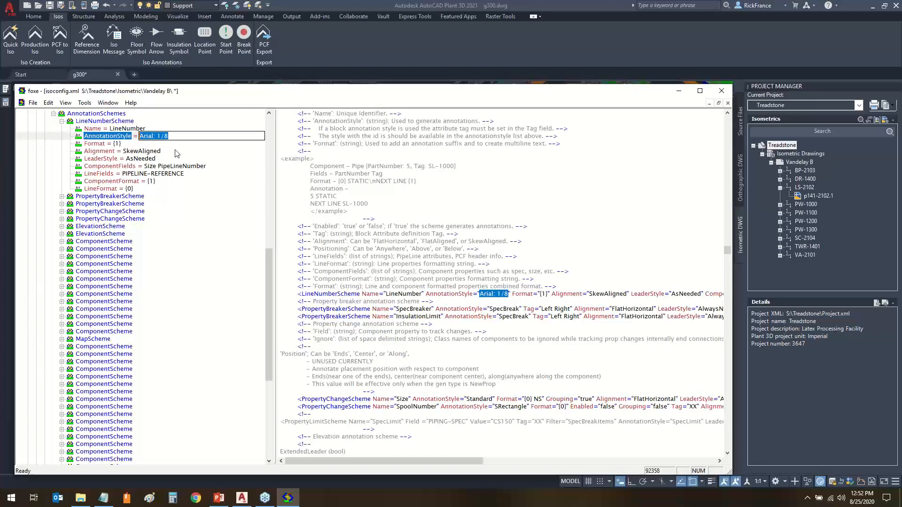
{"action": "double_click", "coordinate": [138, 150]}
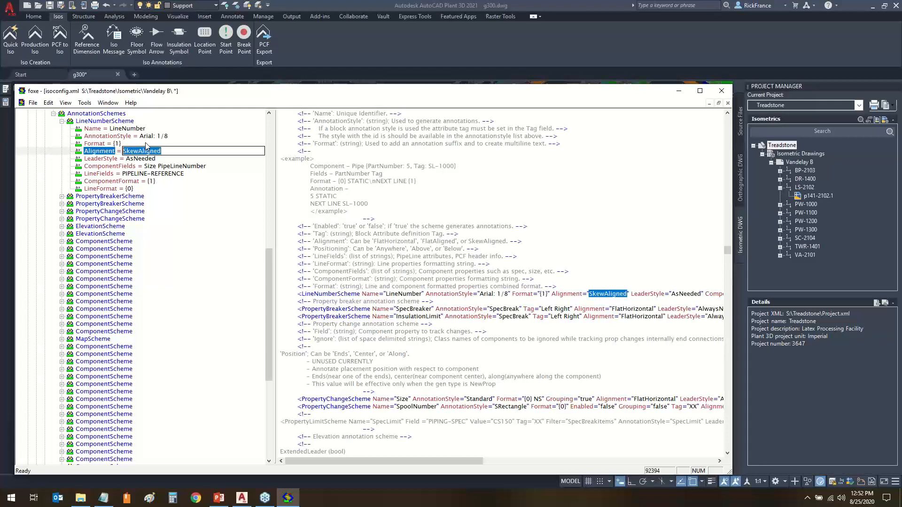
Leave the LineNumberScheme attributes and save isoconfig.xml.
{"action": "double_click", "coordinate": [174, 226]}
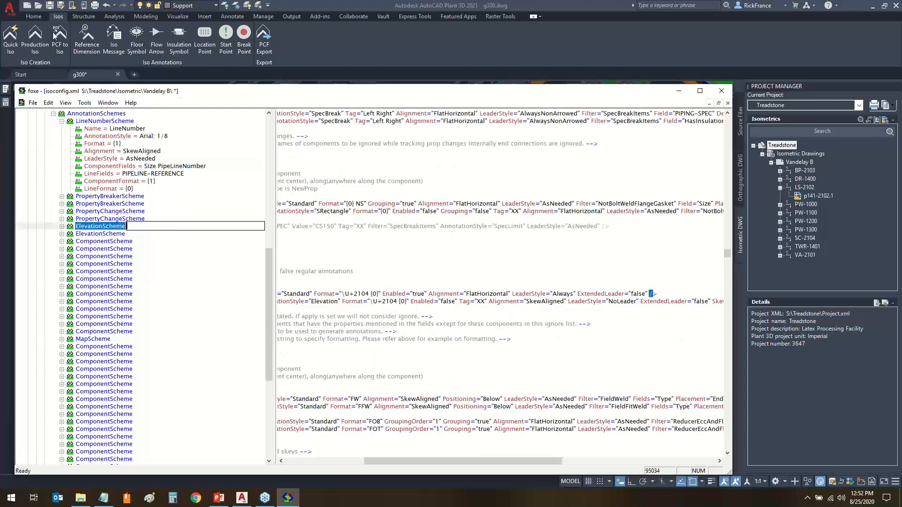
{"action": "left_click", "coordinate": [33, 102]}
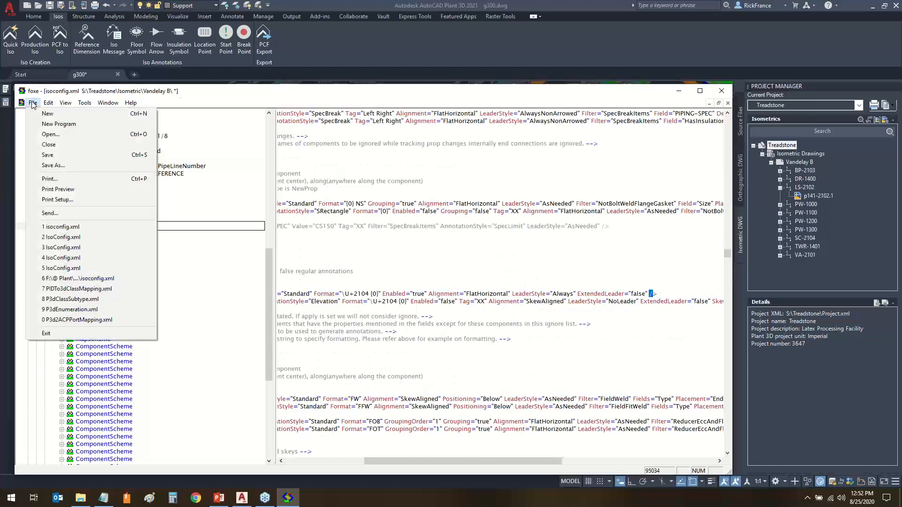
{"action": "left_click", "coordinate": [57, 158]}
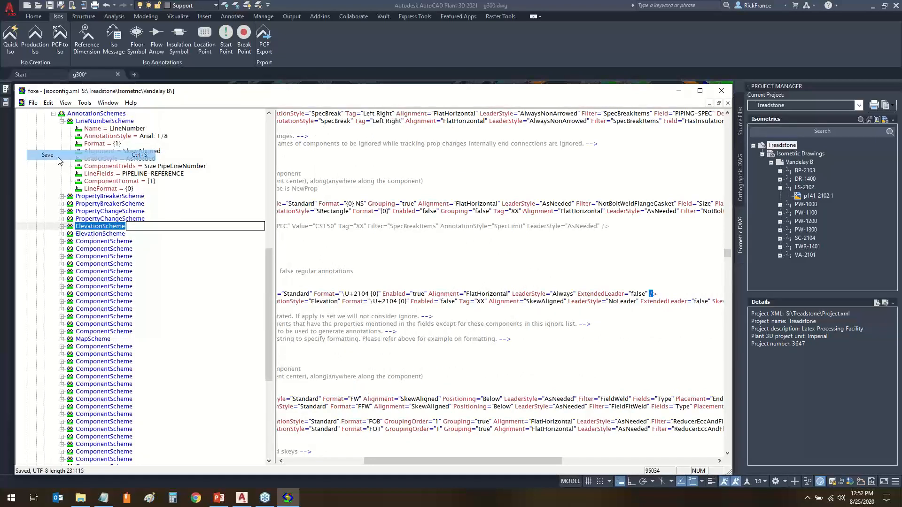
Switch to AutoCAD Plant 3D and create a production iso for line LS-2102 using the Vandelay B iso style.
{"action": "left_click", "coordinate": [803, 188]}
{"action": "right_click", "coordinate": [803, 188]}
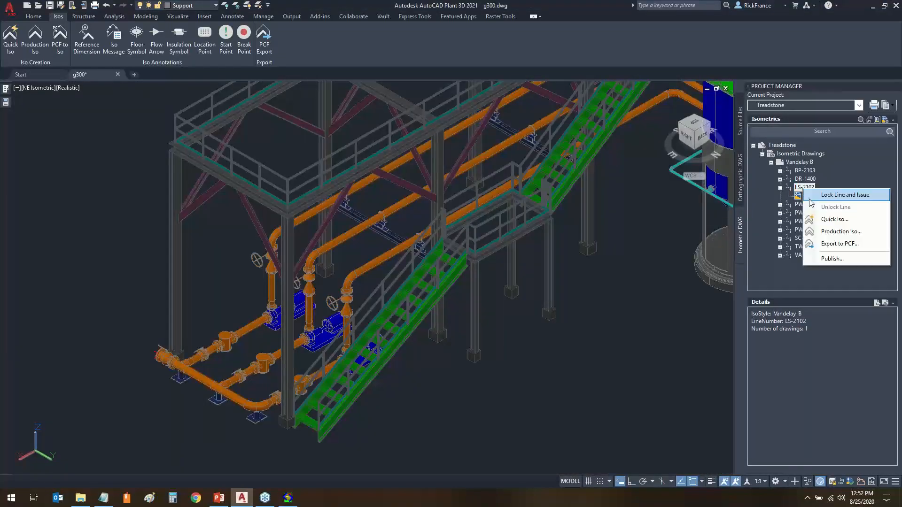
{"action": "left_click", "coordinate": [832, 232]}
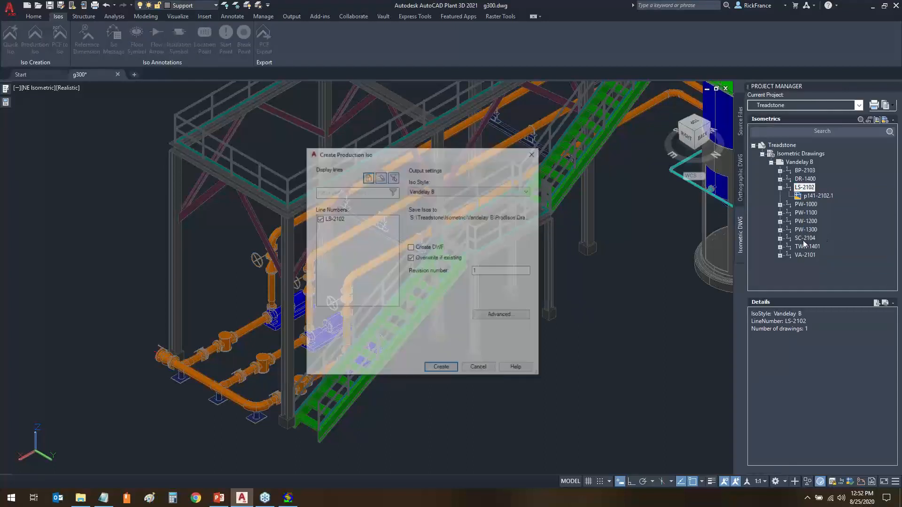
{"action": "left_click", "coordinate": [441, 368]}
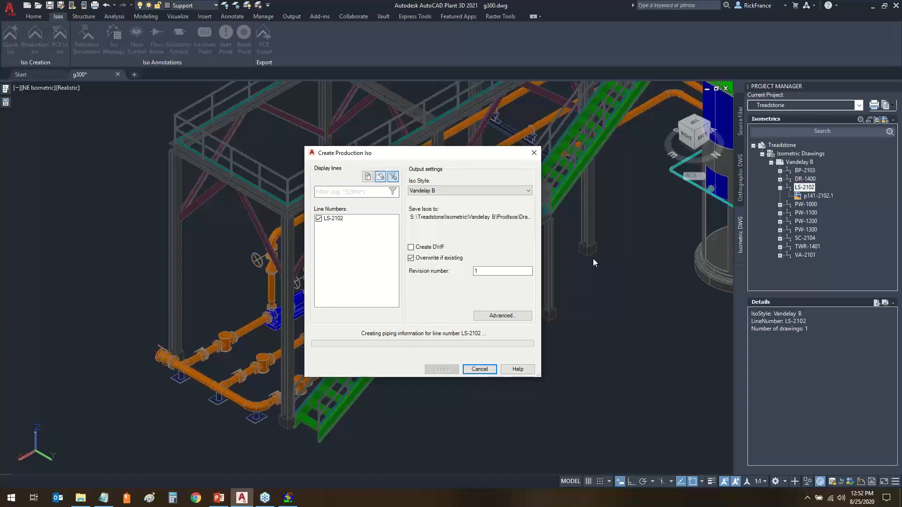
Return to isoconfig.xml in foxe, collapse LineNumberScheme, and examine its definition in the XML source.
{"action": "left_click", "coordinate": [289, 500]}
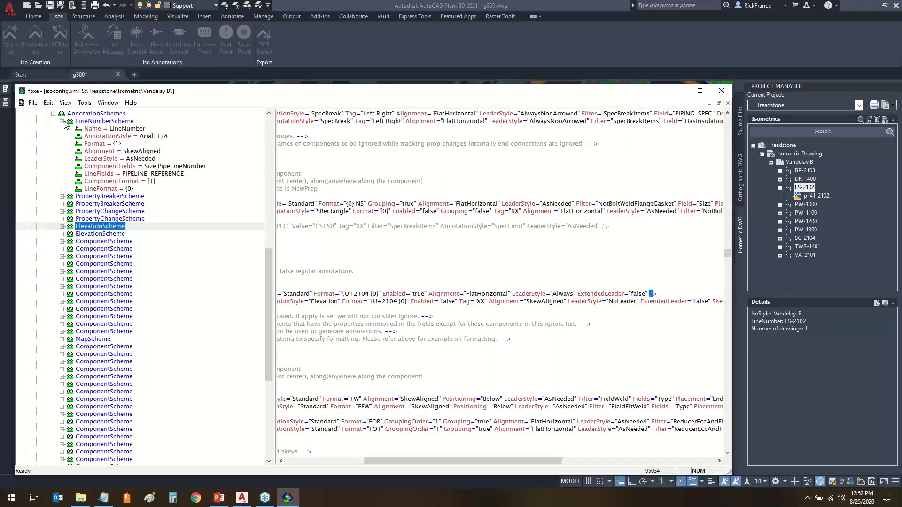
{"action": "left_click", "coordinate": [62, 122]}
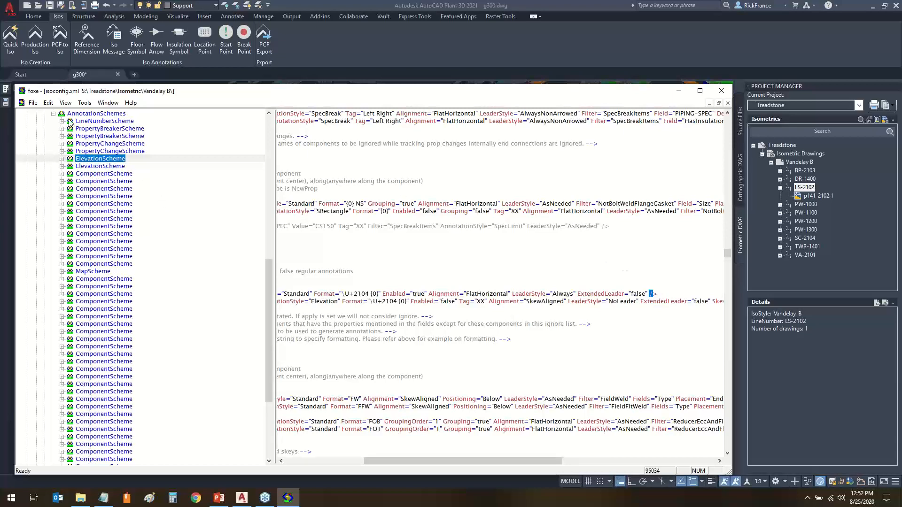
{"action": "left_click", "coordinate": [86, 121]}
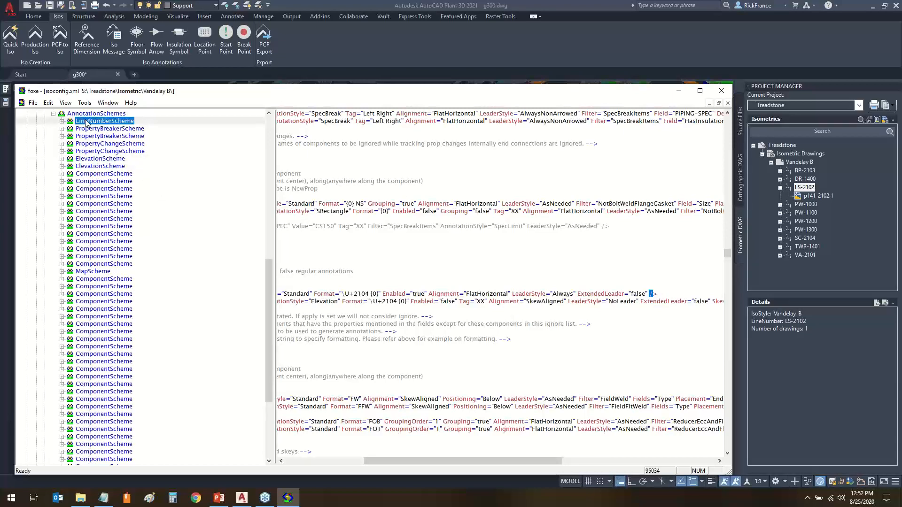
{"action": "left_click", "coordinate": [570, 296]}
{"action": "left_click", "coordinate": [573, 295]}
{"action": "right_click", "coordinate": [590, 294]}
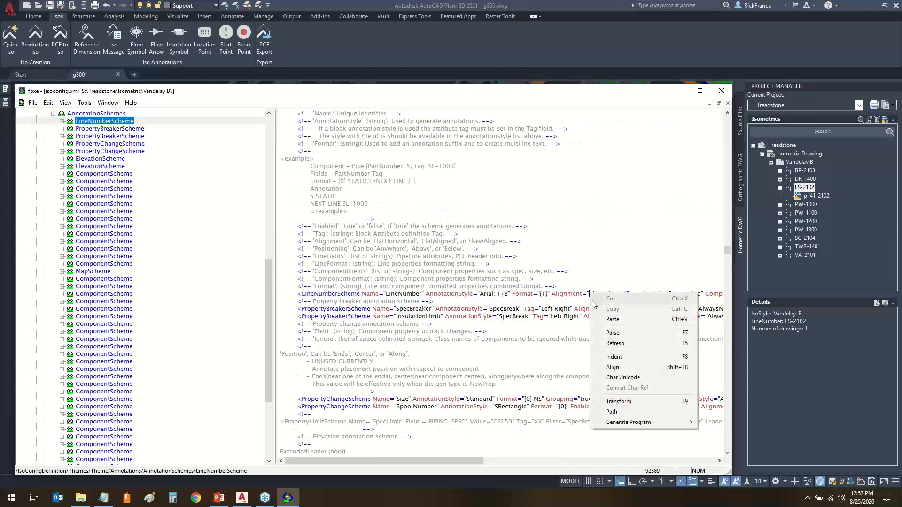
{"action": "left_click", "coordinate": [87, 122]}
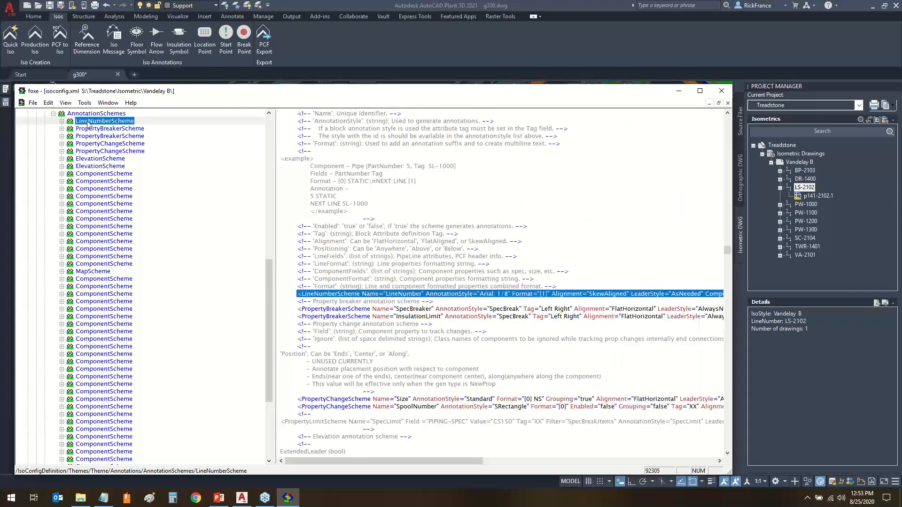
{"action": "left_click", "coordinate": [444, 305]}
{"action": "right_click", "coordinate": [443, 305]}
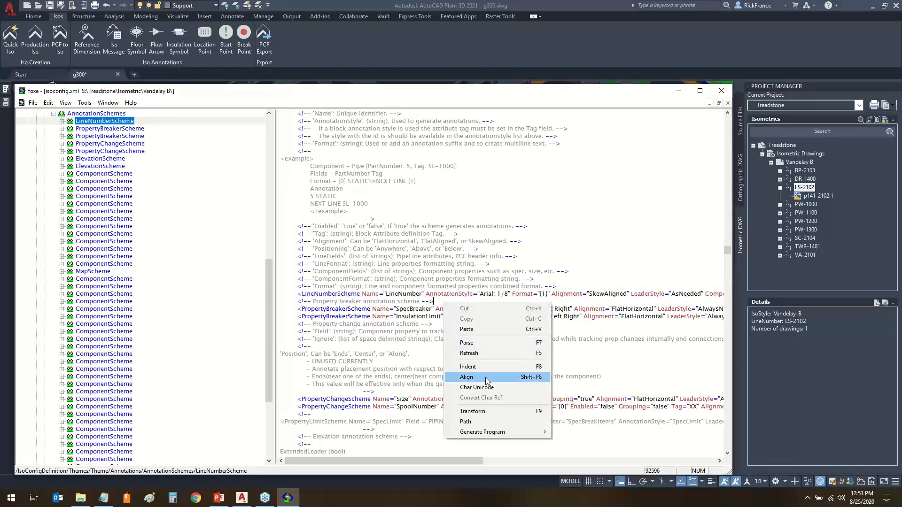
{"action": "left_click", "coordinate": [437, 305]}
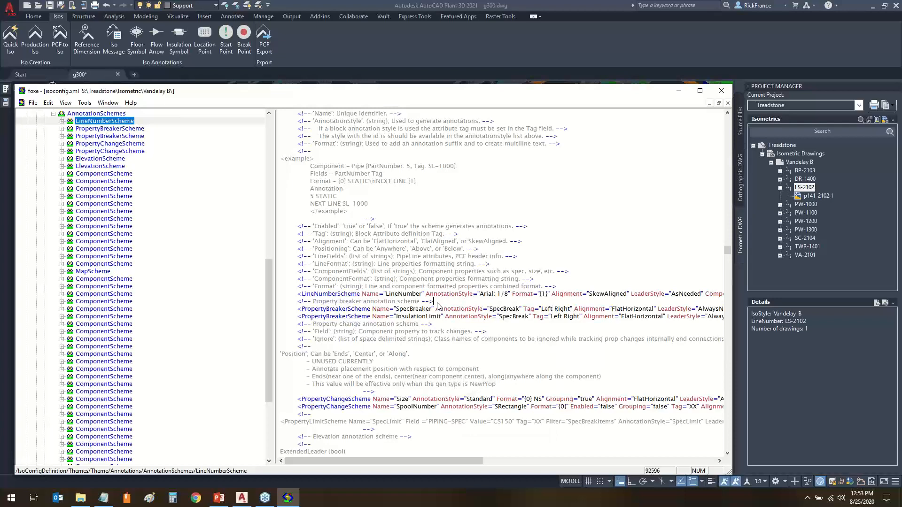
Search isoconfig.xml for "Insulation" and close the search.
{"action": "key", "text": "ctrl+f"}
{"action": "type", "text": "Insulation"}
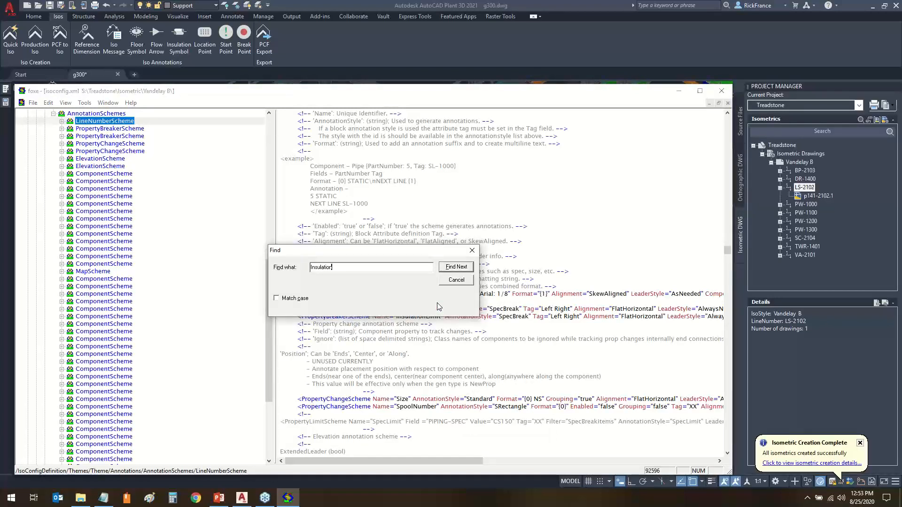
{"action": "key", "text": "Return"}
{"action": "key", "text": "Escape"}
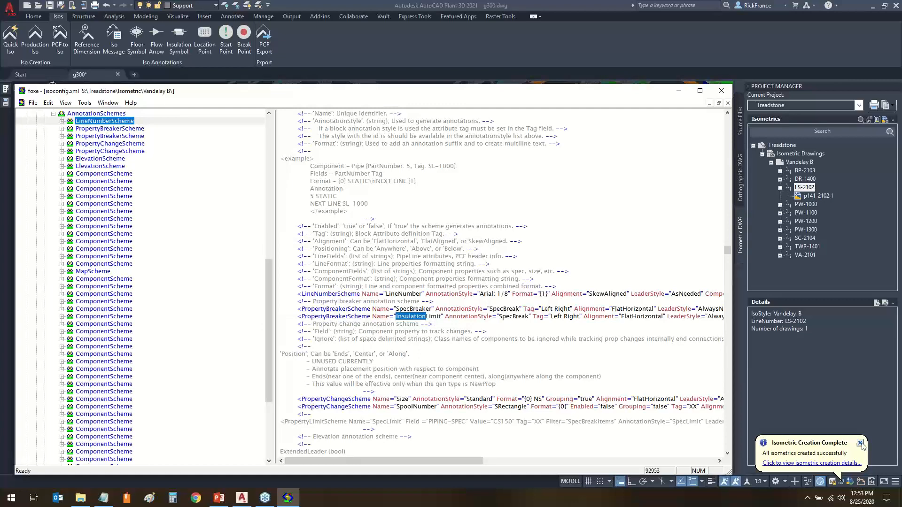
Dismiss the isometric creation notice, open drawing p141-2102.1 in AutoCAD Plant 3D, and inspect the line number annotation's text style up close.
{"action": "left_click", "coordinate": [860, 443]}
{"action": "double_click", "coordinate": [813, 196]}
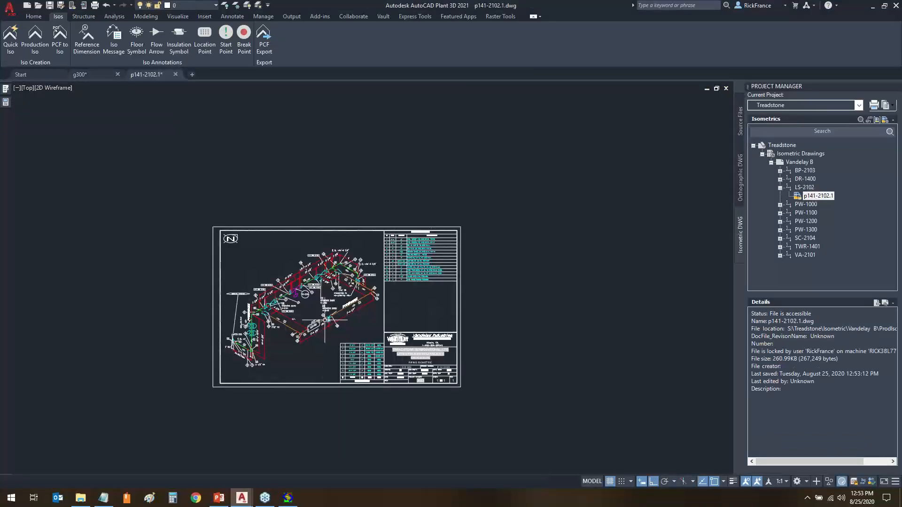
{"action": "scroll", "coordinate": [324, 320], "scroll_direction": "up", "scroll_amount": 8}
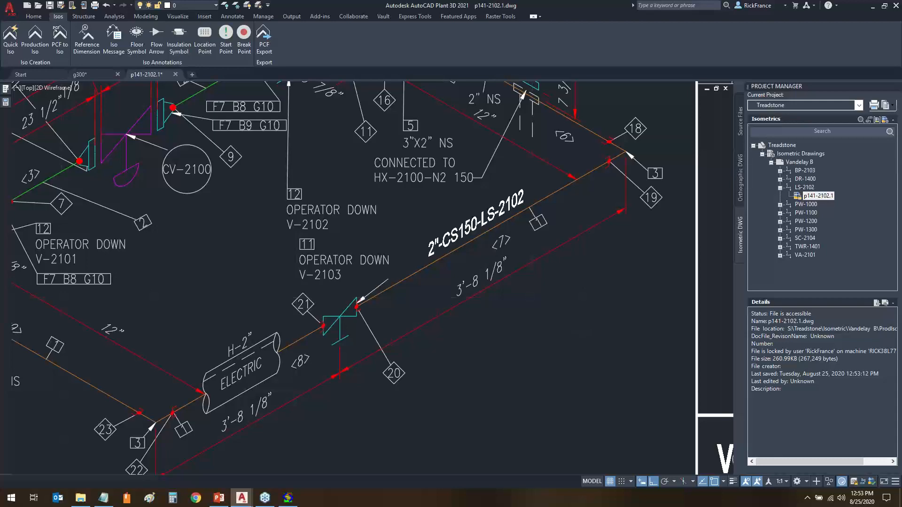
Review the piping layout in the p141-2102.1 isometric and close the drawing without saving changes.
{"action": "scroll", "coordinate": [555, 335], "scroll_direction": "down", "scroll_amount": 5}
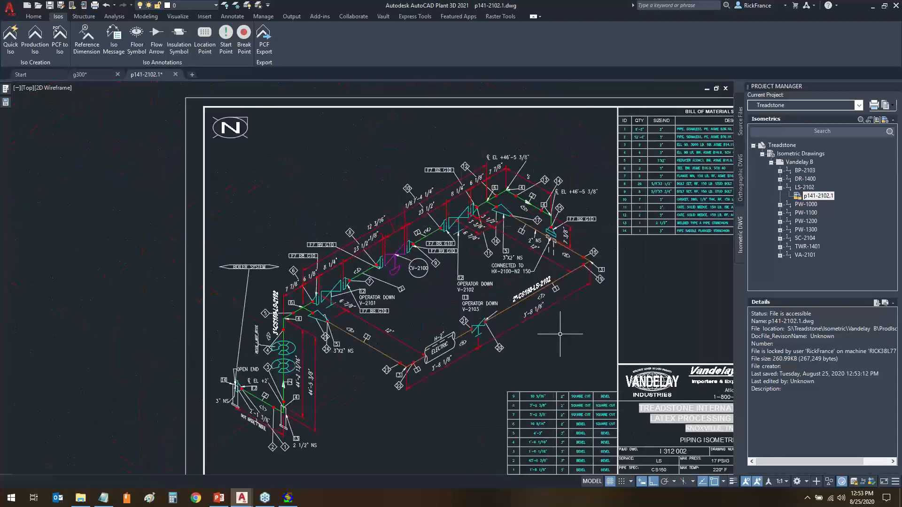
{"action": "scroll", "coordinate": [277, 319], "scroll_direction": "up", "scroll_amount": 6}
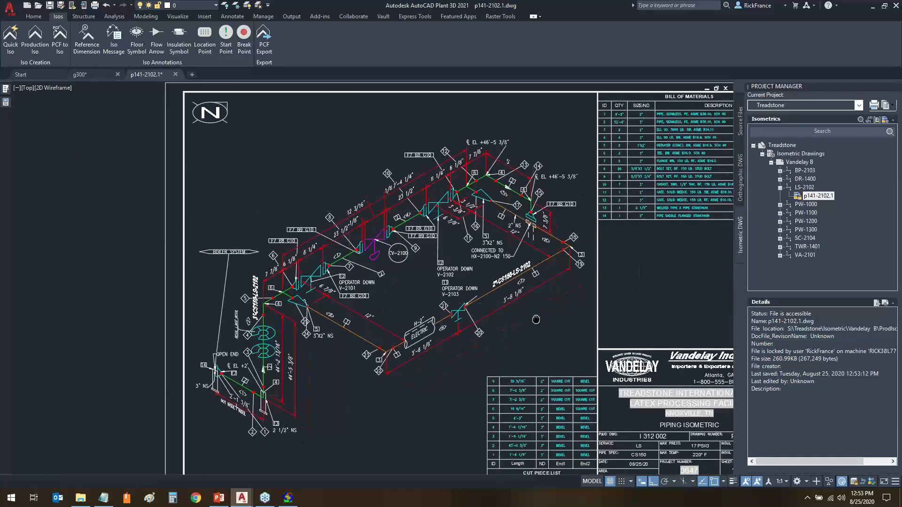
{"action": "scroll", "coordinate": [231, 293], "scroll_direction": "down", "scroll_amount": 2}
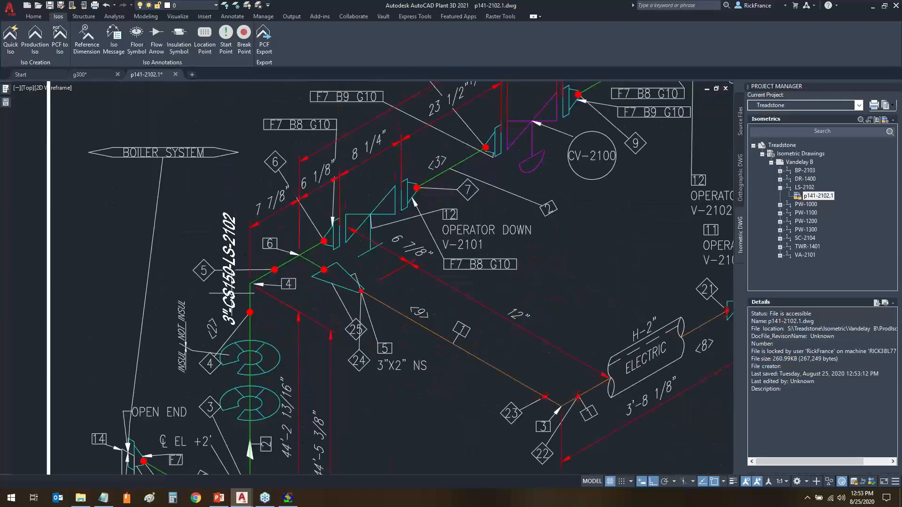
{"action": "scroll", "coordinate": [233, 292], "scroll_direction": "down", "scroll_amount": 4}
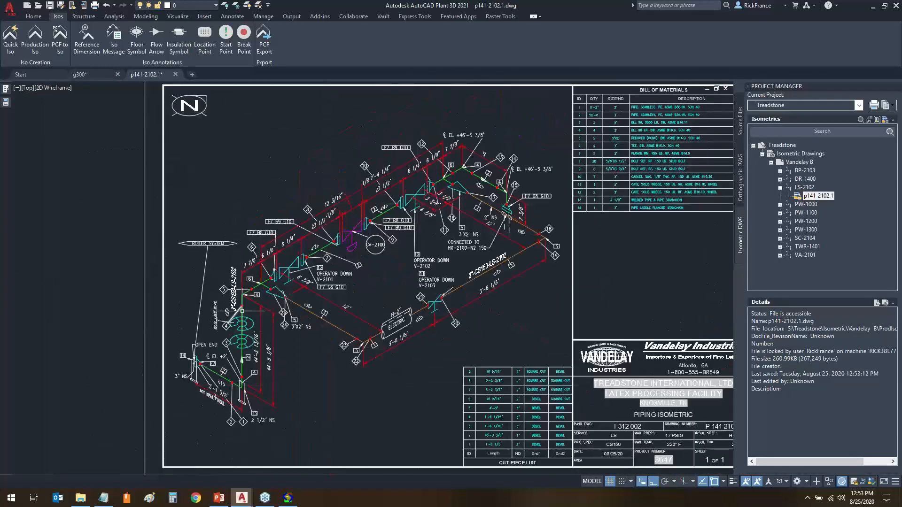
{"action": "scroll", "coordinate": [242, 310], "scroll_direction": "down", "scroll_amount": 1}
{"action": "scroll", "coordinate": [341, 380], "scroll_direction": "up", "scroll_amount": 1}
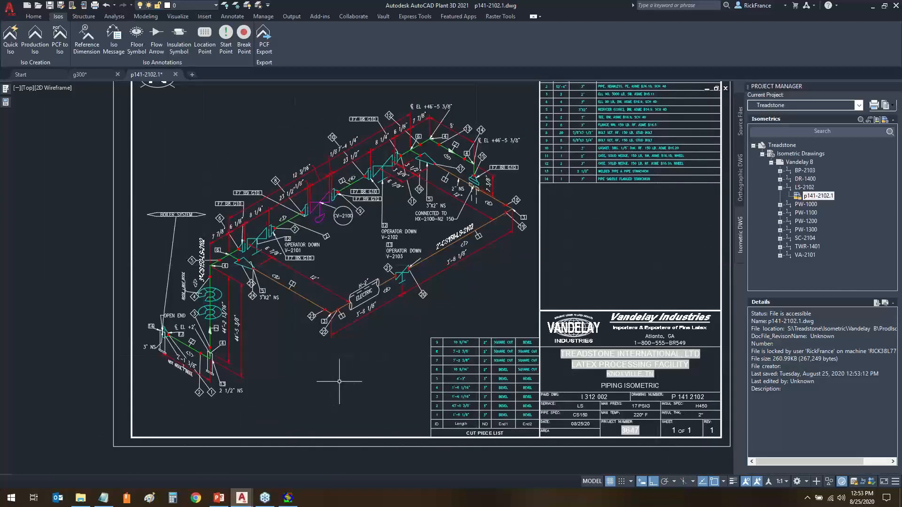
{"action": "left_click", "coordinate": [175, 74]}
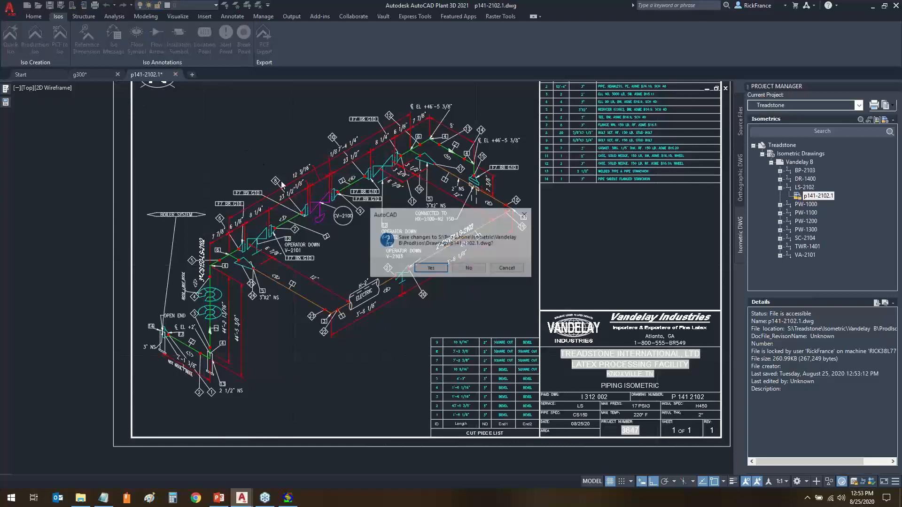
{"action": "left_click", "coordinate": [468, 268]}
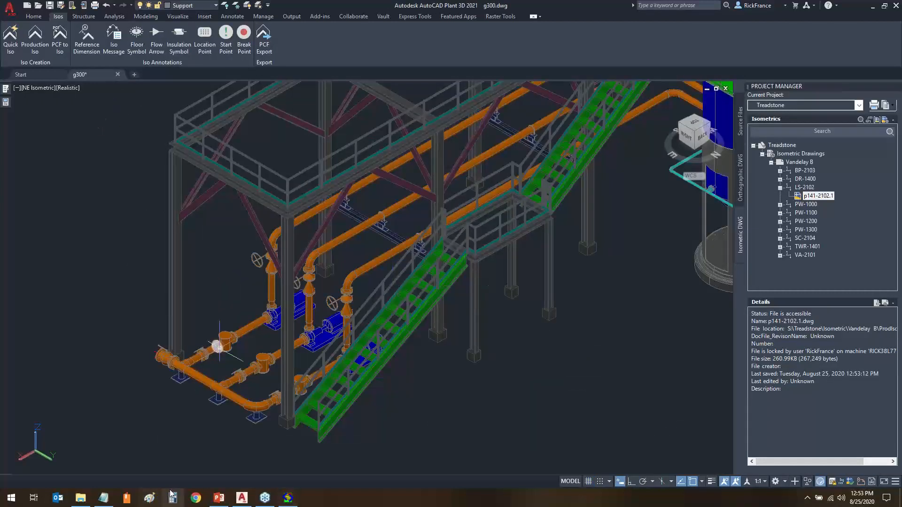
Switch to foxe and locate the InsulationLimit PropertyBreakerScheme from isoconfig.xml in the element tree.
{"action": "left_click", "coordinate": [288, 497]}
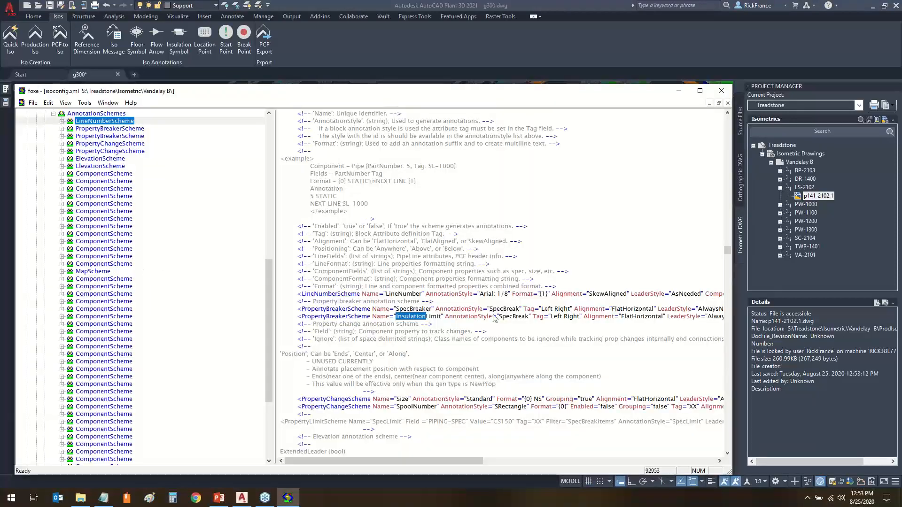
{"action": "left_click", "coordinate": [419, 317]}
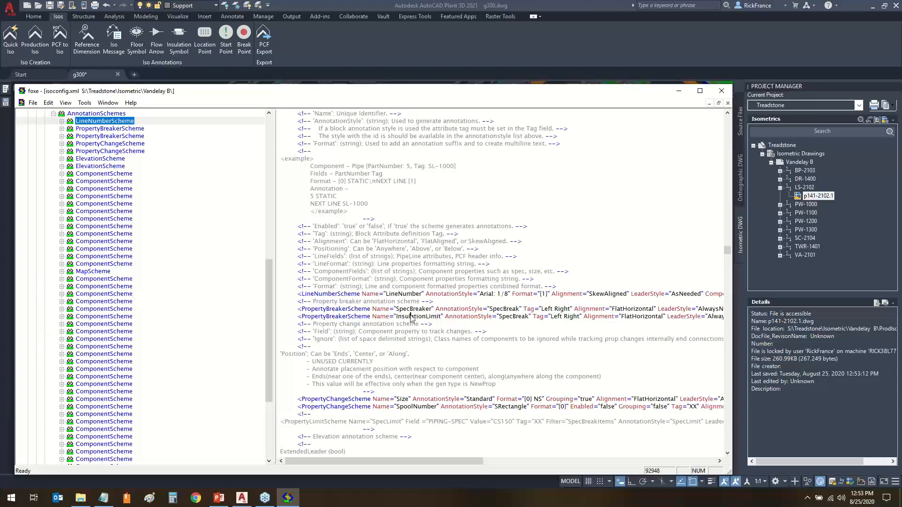
{"action": "left_click", "coordinate": [418, 316]}
{"action": "right_click", "coordinate": [419, 319]}
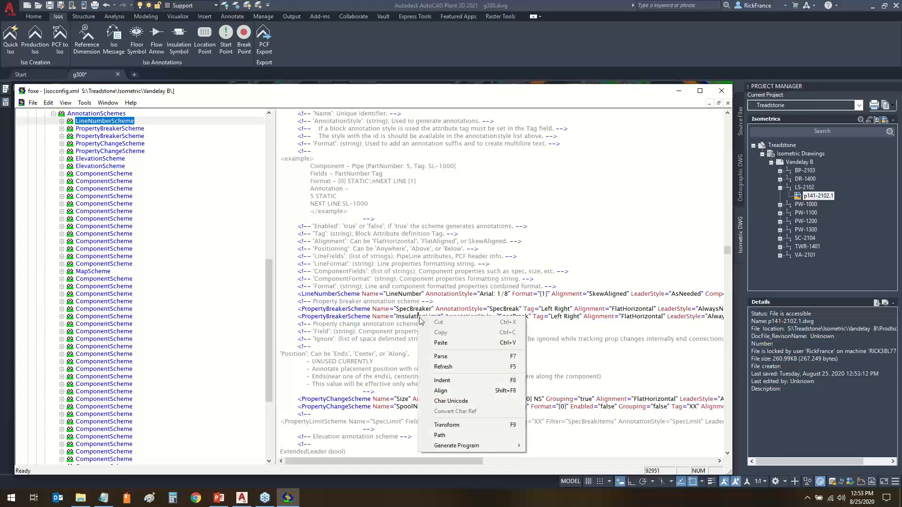
{"action": "left_click", "coordinate": [443, 367]}
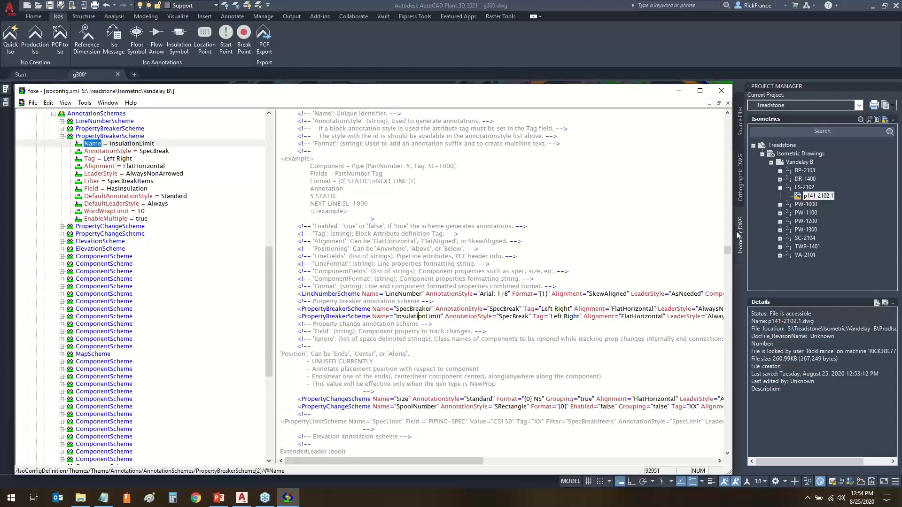
Reopen the p141-2102.1 isometric in AutoCAD Plant 3D, inspect its INSUL / NOT INSUL annotation, and close it without saving.
{"action": "double_click", "coordinate": [816, 196]}
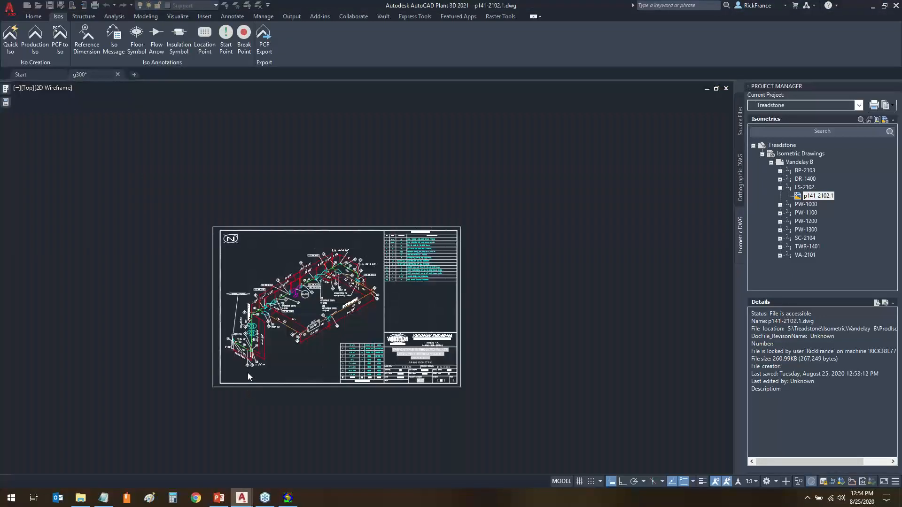
{"action": "scroll", "coordinate": [244, 363], "scroll_direction": "up", "scroll_amount": 10}
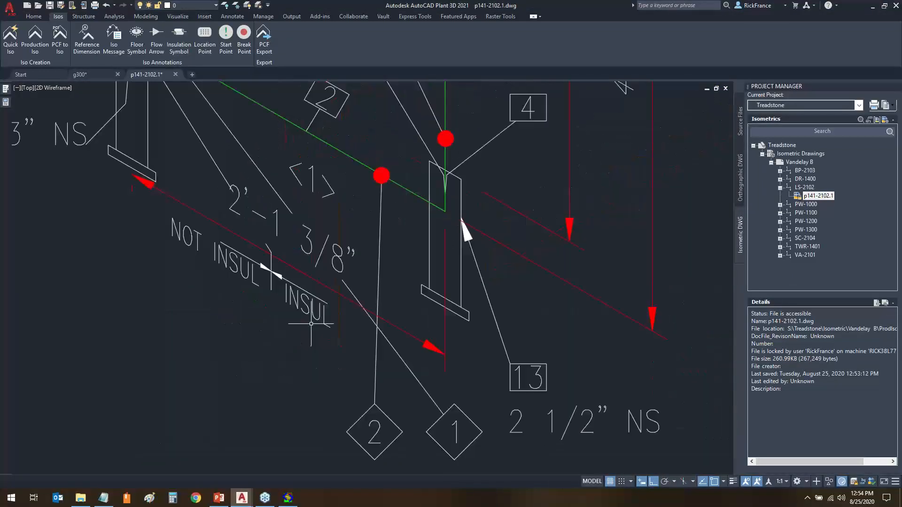
{"action": "scroll", "coordinate": [256, 268], "scroll_direction": "down", "scroll_amount": 6}
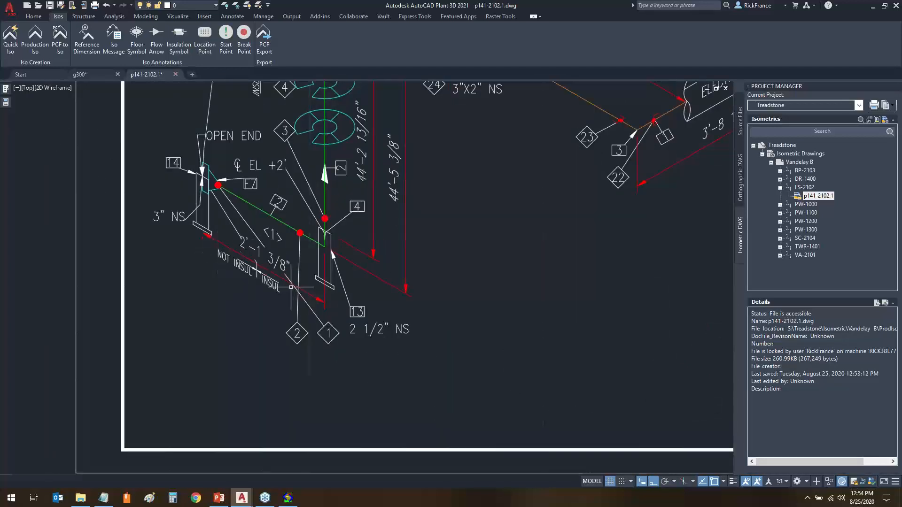
{"action": "left_click", "coordinate": [175, 77]}
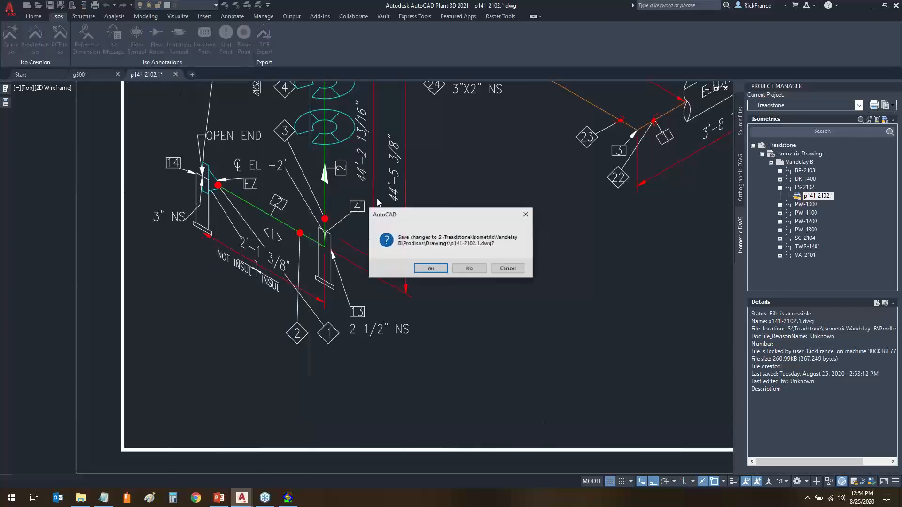
{"action": "left_click", "coordinate": [470, 272]}
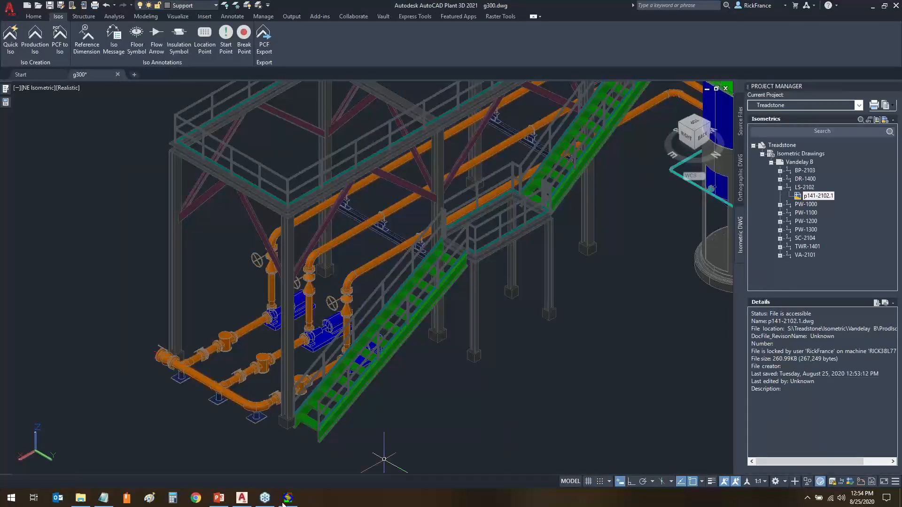
Switch back to foxe and add Enabled="false" at the end of the InsulationLimit PropertyBreakerScheme element.
{"action": "left_click", "coordinate": [285, 502]}
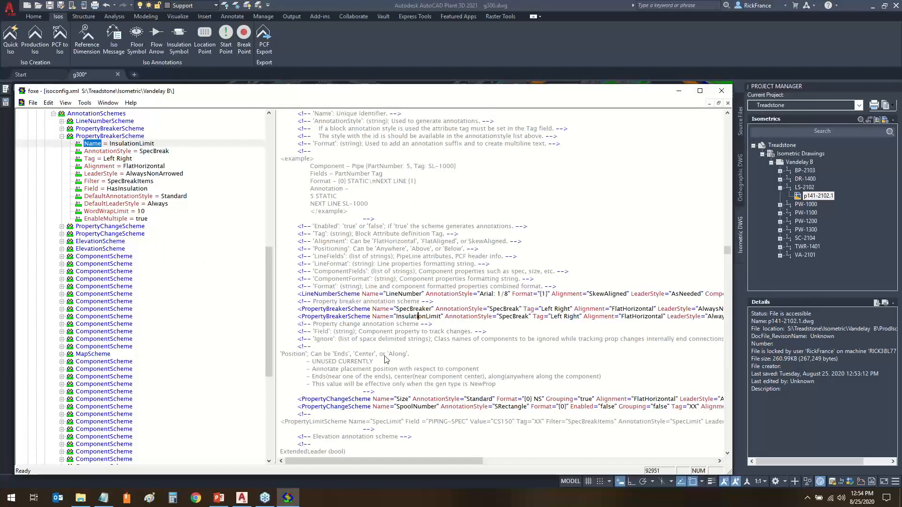
{"action": "left_click", "coordinate": [443, 316]}
{"action": "key", "text": "End"}
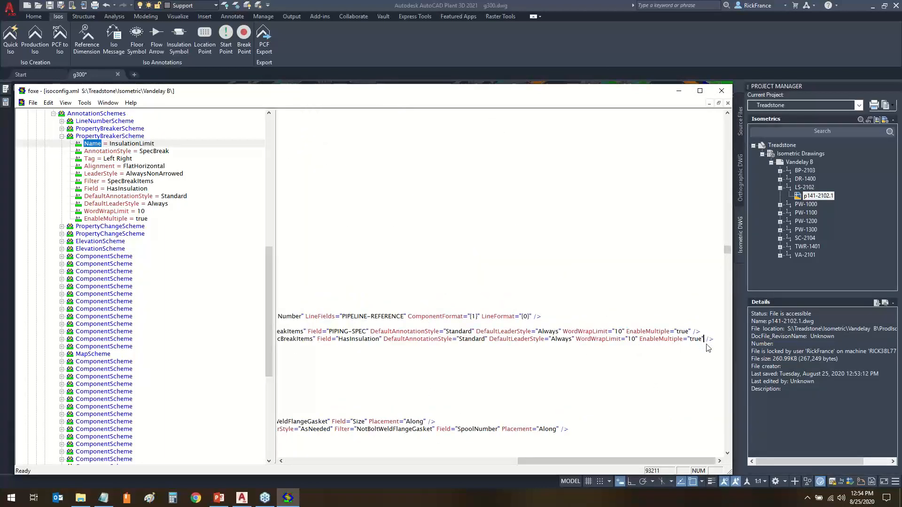
{"action": "left_click", "coordinate": [700, 339]}
{"action": "type", "text": "E "}
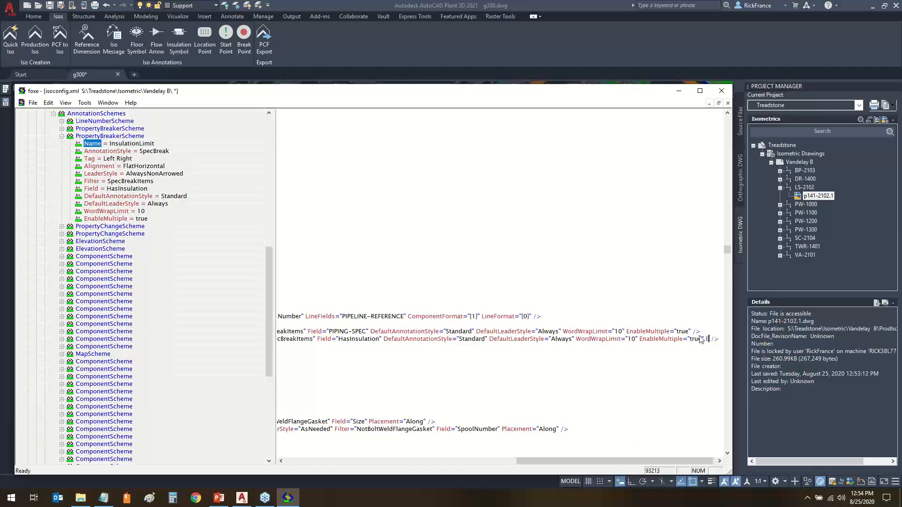
{"action": "type", "text": "nabled="}
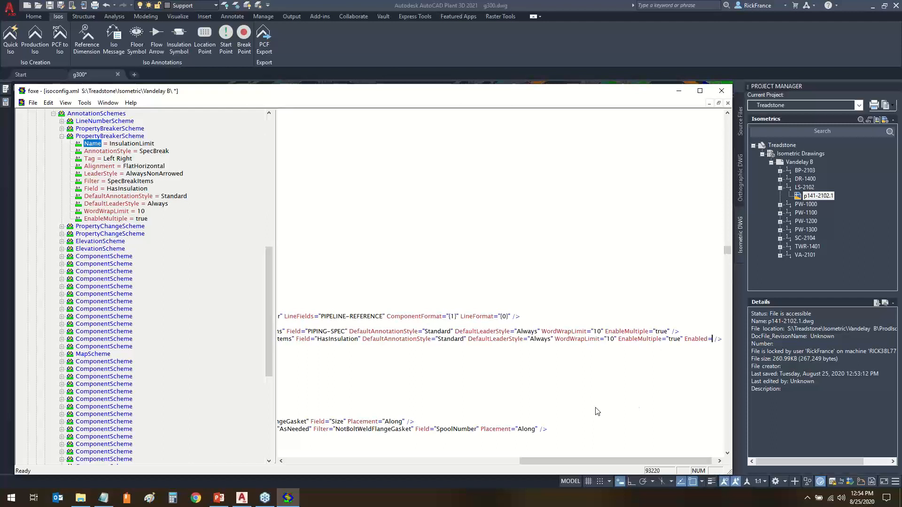
{"action": "type", "text": "\"false\""}
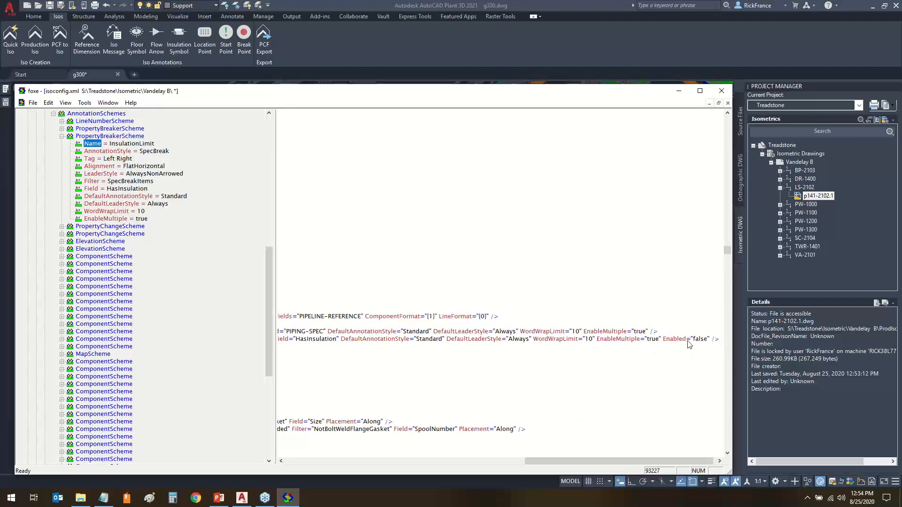
Reparse isoconfig.xml and check the Name, EnableMultiple and Enabled attributes of the InsulationLimit scheme in the element tree.
{"action": "left_click", "coordinate": [116, 143]}
{"action": "left_click", "coordinate": [91, 370]}
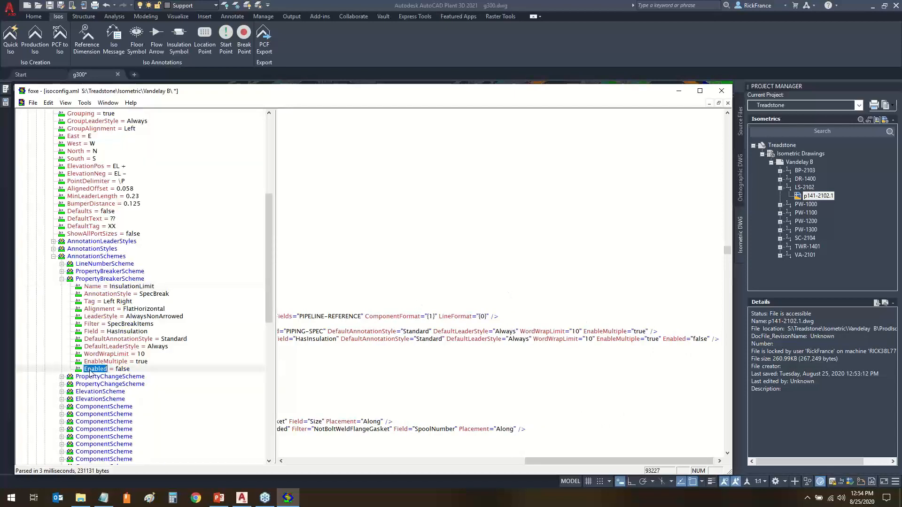
{"action": "left_click", "coordinate": [109, 361]}
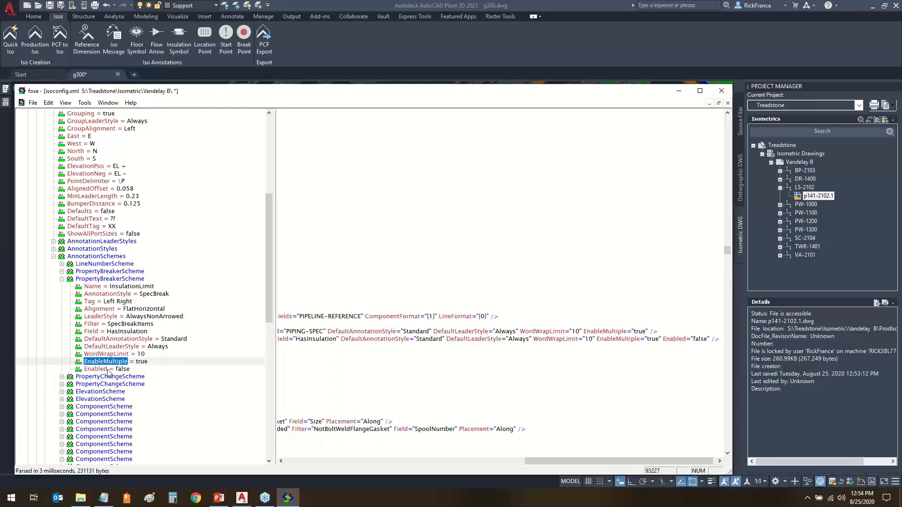
{"action": "left_click", "coordinate": [100, 370]}
{"action": "left_click", "coordinate": [100, 362]}
{"action": "left_click", "coordinate": [100, 371]}
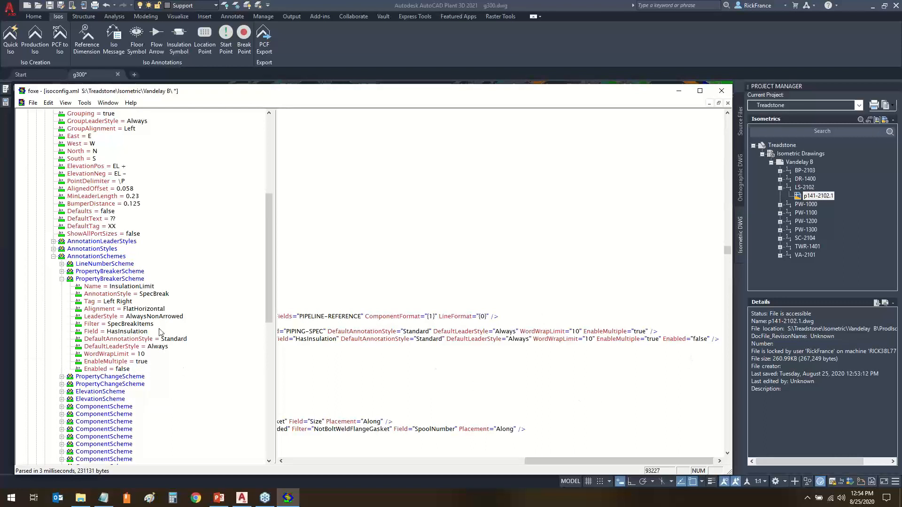
{"action": "left_click", "coordinate": [585, 339]}
{"action": "left_click", "coordinate": [104, 370]}
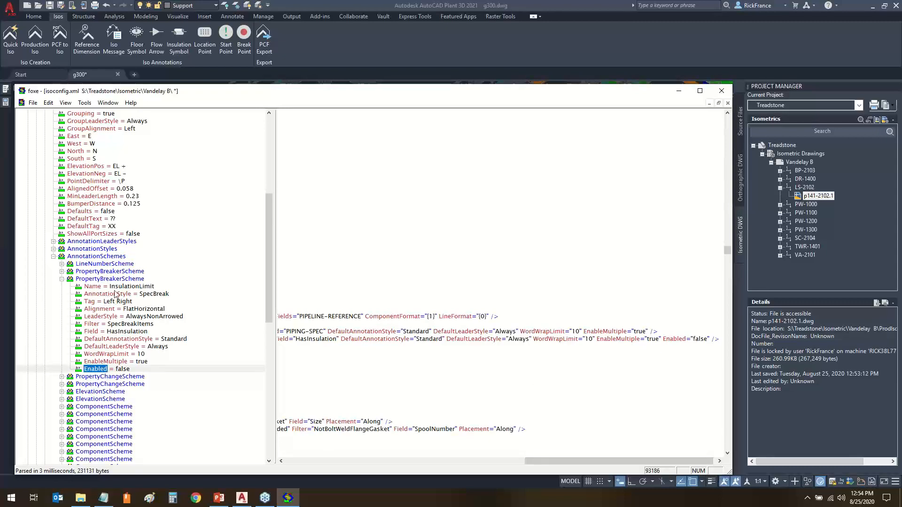
{"action": "left_click", "coordinate": [135, 287]}
{"action": "left_click", "coordinate": [106, 371]}
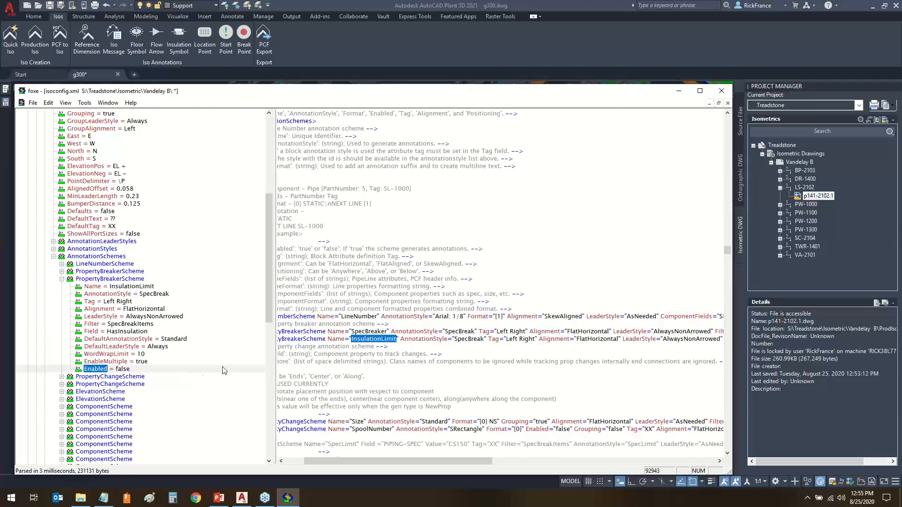
Search isoconfig.xml for the next occurrence of "Insulation" after the InsulationLimit scheme.
{"action": "left_click", "coordinate": [358, 338]}
{"action": "right_click", "coordinate": [360, 339]}
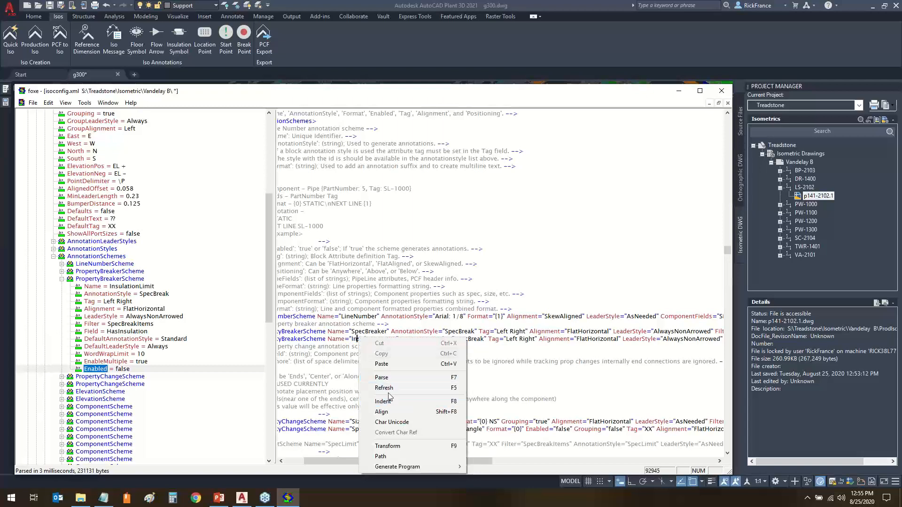
{"action": "left_click", "coordinate": [335, 337]}
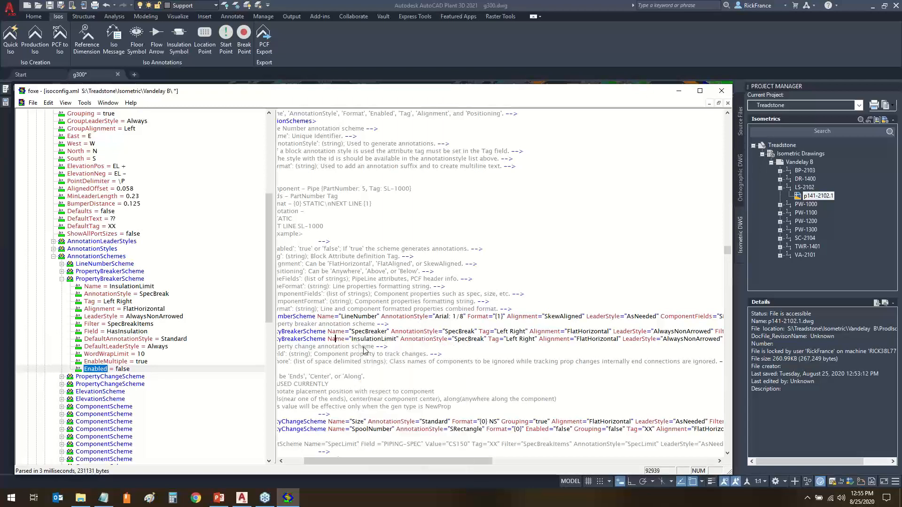
{"action": "left_click", "coordinate": [401, 347]}
{"action": "key", "text": "ctrl+f"}
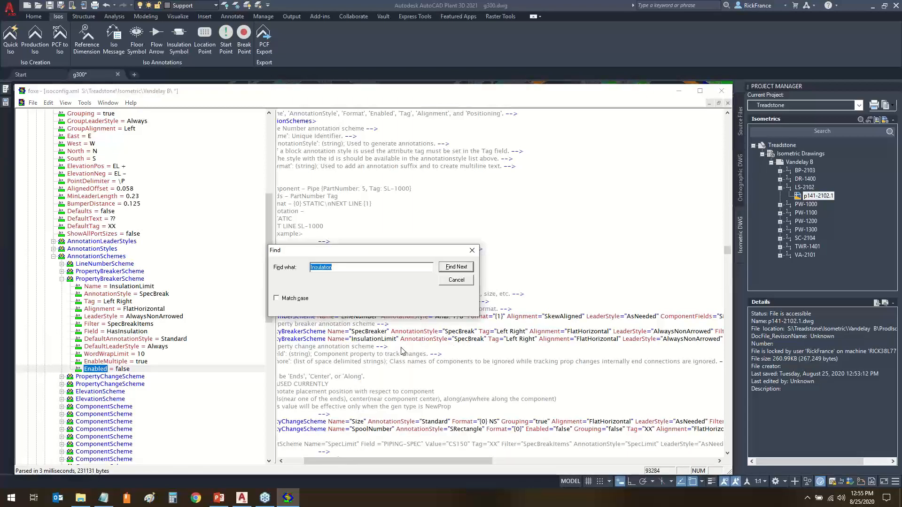
{"action": "key", "text": "Return"}
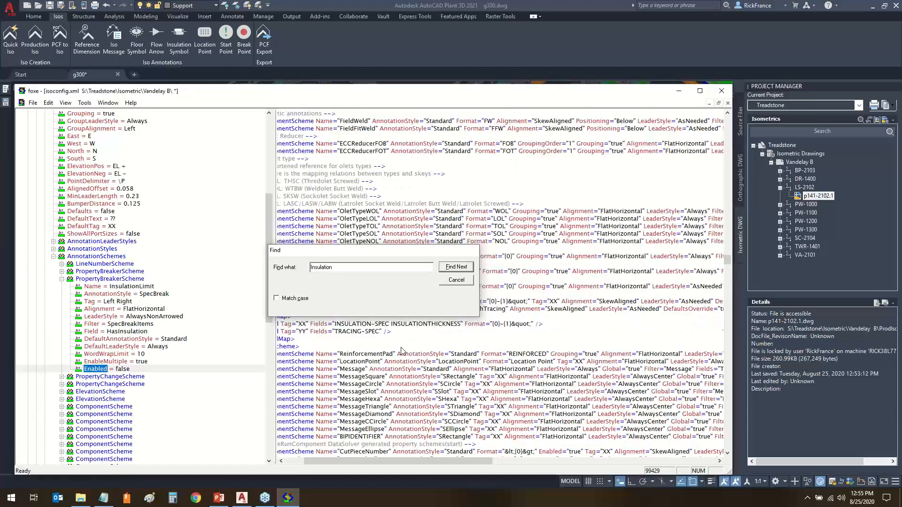
{"action": "key", "text": "Escape"}
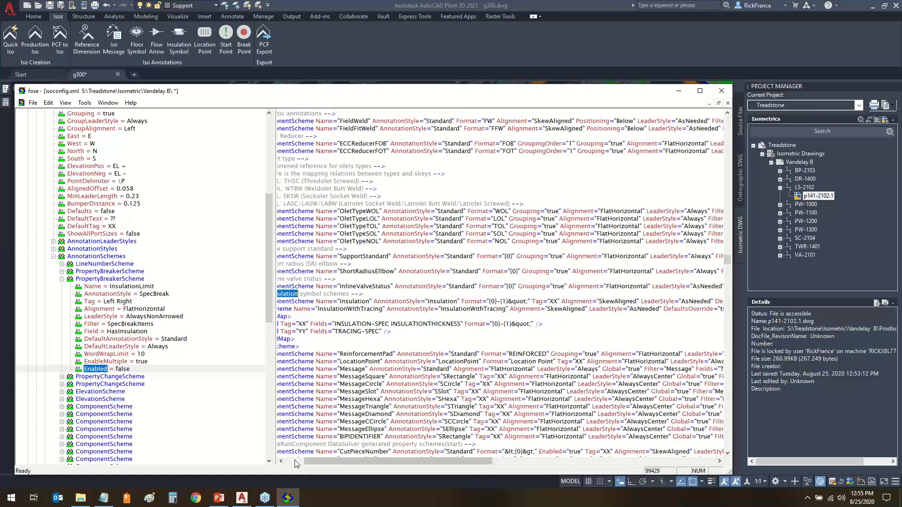
Show the attributes of the Insulation ComponentScheme and the InsulationWithTracing MapScheme in the element tree, and return to AutoCAD Plant 3D.
{"action": "left_click", "coordinate": [295, 464]}
{"action": "double_click", "coordinate": [329, 301]}
{"action": "right_click", "coordinate": [329, 303]}
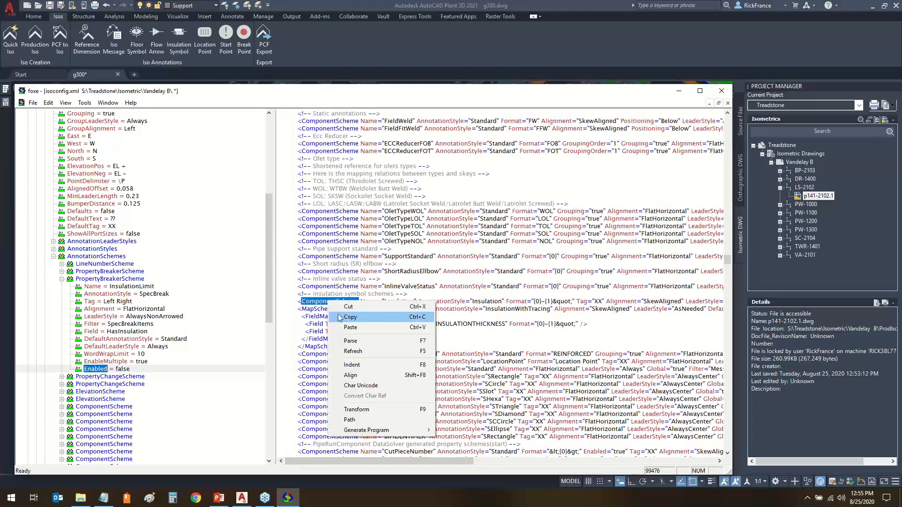
{"action": "left_click", "coordinate": [345, 332]}
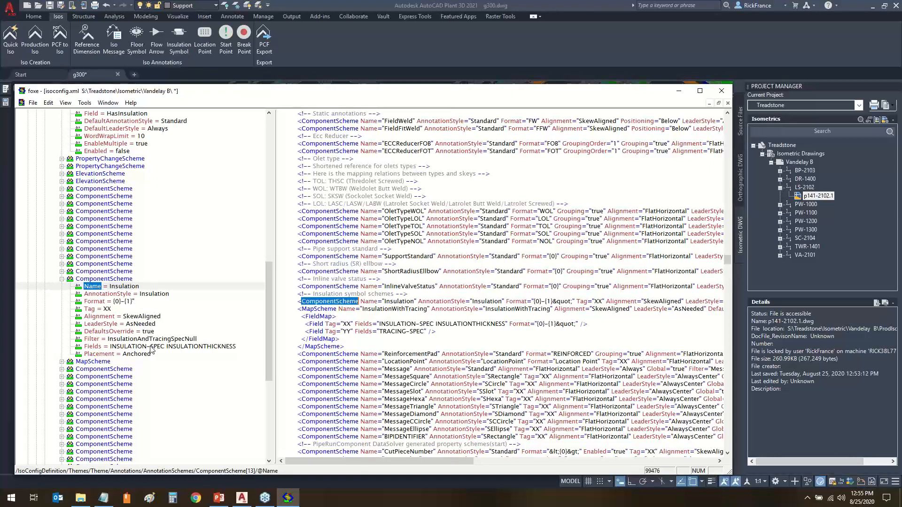
{"action": "left_click", "coordinate": [61, 361]}
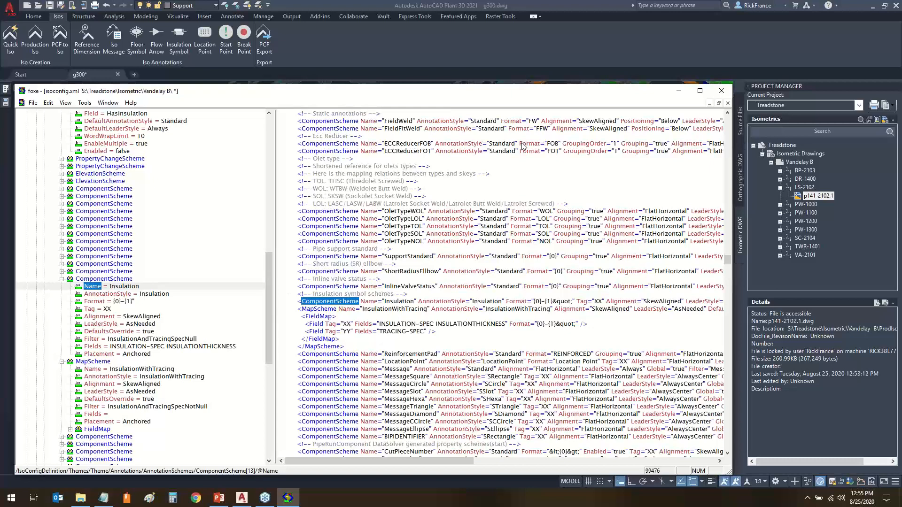
{"action": "left_click", "coordinate": [644, 52]}
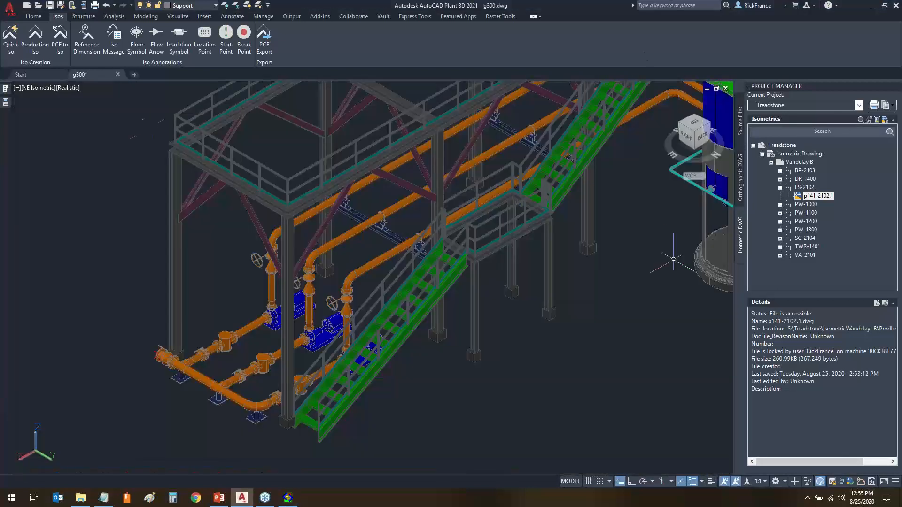
Open isometric p141-2102.1 under LS-2102, examine the ELECTRIC insulation symbol, and close the drawing without saving changes.
{"action": "left_click", "coordinate": [813, 196]}
{"action": "double_click", "coordinate": [813, 196]}
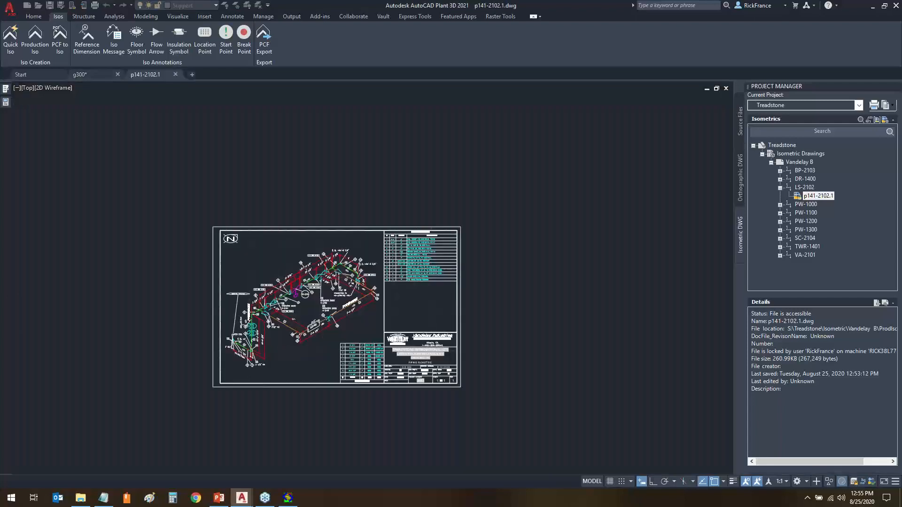
{"action": "scroll", "coordinate": [297, 323], "scroll_direction": "up", "scroll_amount": 8}
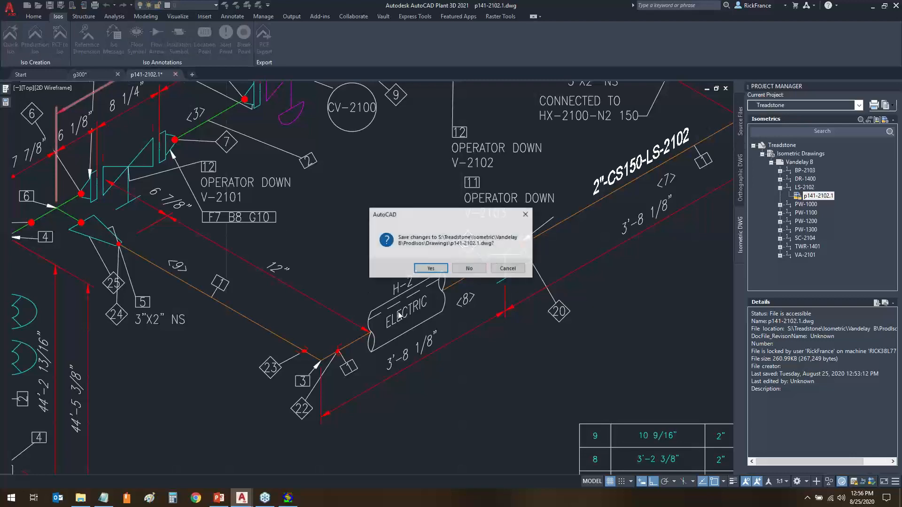
{"action": "left_click", "coordinate": [473, 269]}
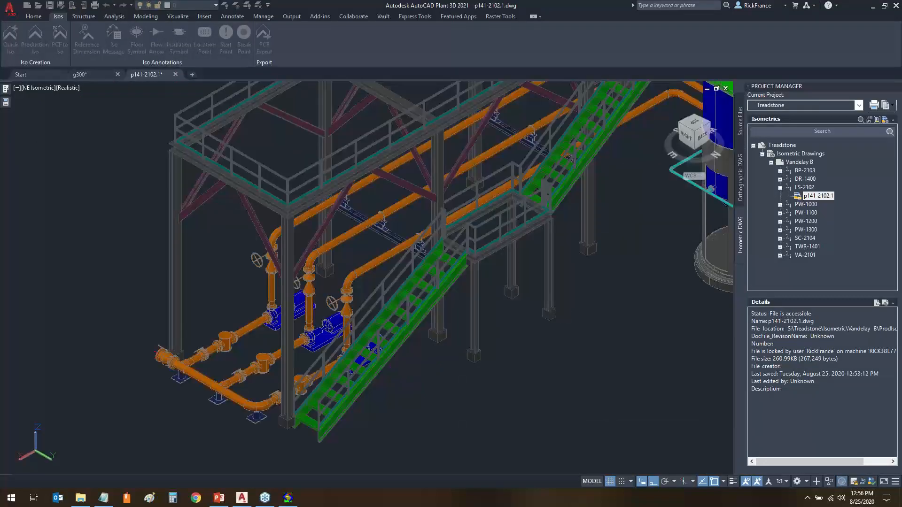
Select a red LS-2102 pipe near the blue vessel in the g300 model and examine its insulation and tracing properties.
{"action": "scroll", "coordinate": [467, 281], "scroll_direction": "down", "scroll_amount": 6}
{"action": "scroll", "coordinate": [569, 120], "scroll_direction": "up", "scroll_amount": 5}
{"action": "middle_click_drag", "start_coordinate": [597, 90], "coordinate": [451, 311]}
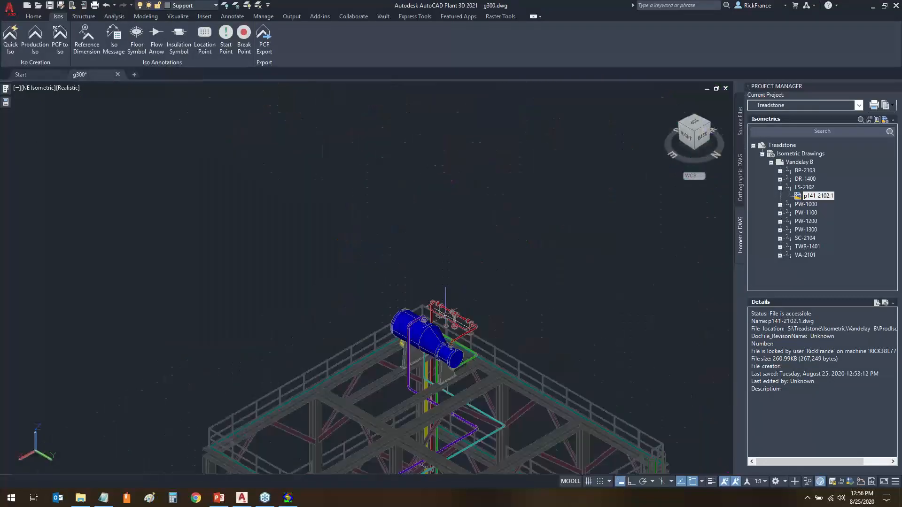
{"action": "left_click", "coordinate": [446, 314]}
{"action": "mouse_move", "coordinate": [2, 109]}
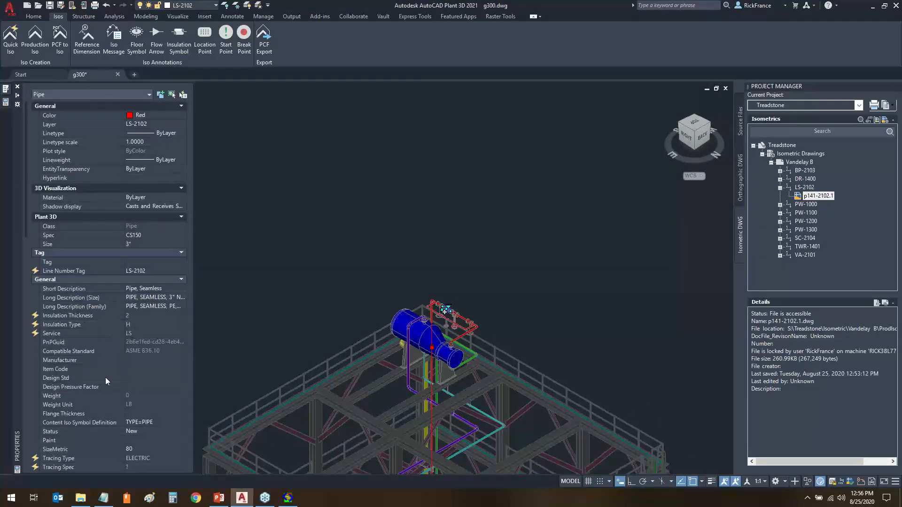
{"action": "scroll", "coordinate": [113, 448], "scroll_direction": "down", "scroll_amount": 4}
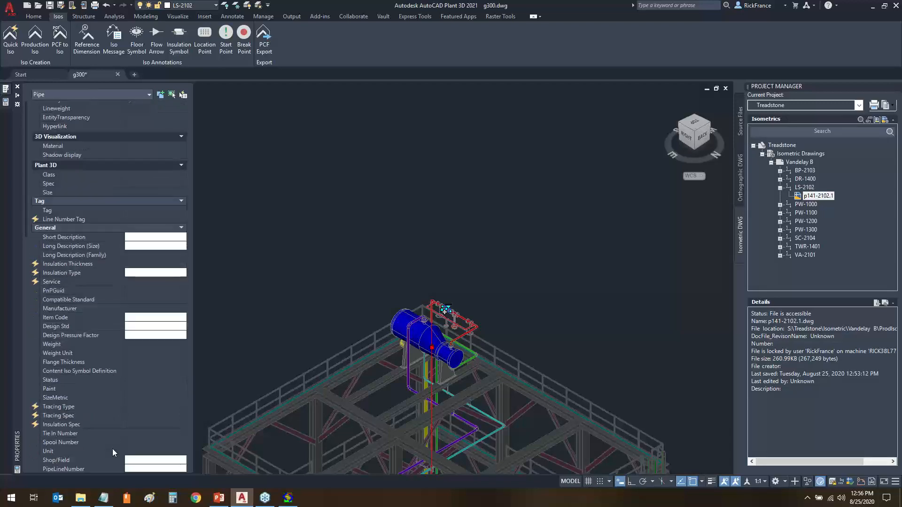
{"action": "scroll", "coordinate": [88, 343], "scroll_direction": "down", "scroll_amount": 2}
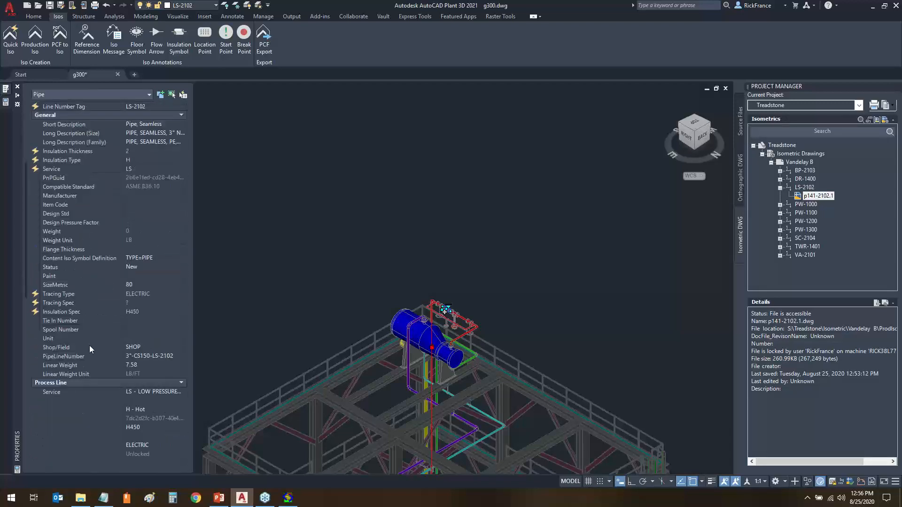
{"action": "scroll", "coordinate": [89, 345], "scroll_direction": "down", "scroll_amount": 4}
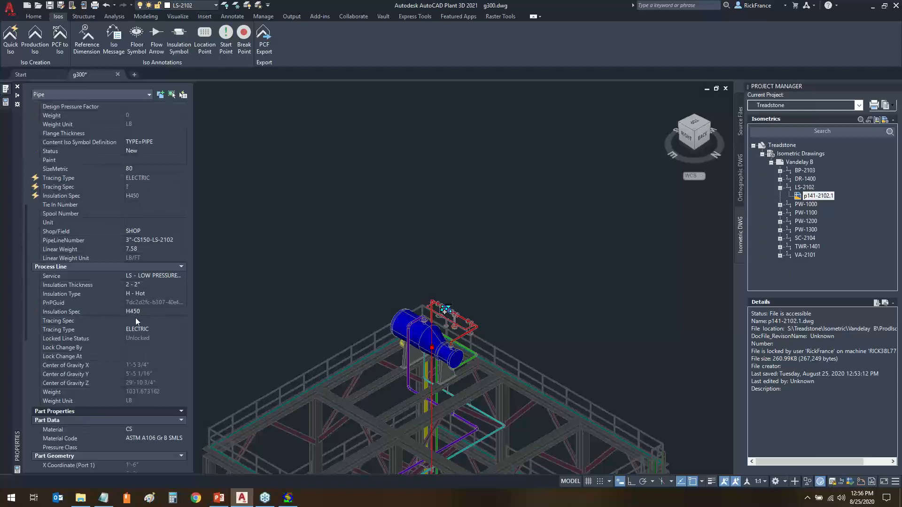
{"action": "left_click", "coordinate": [469, 246]}
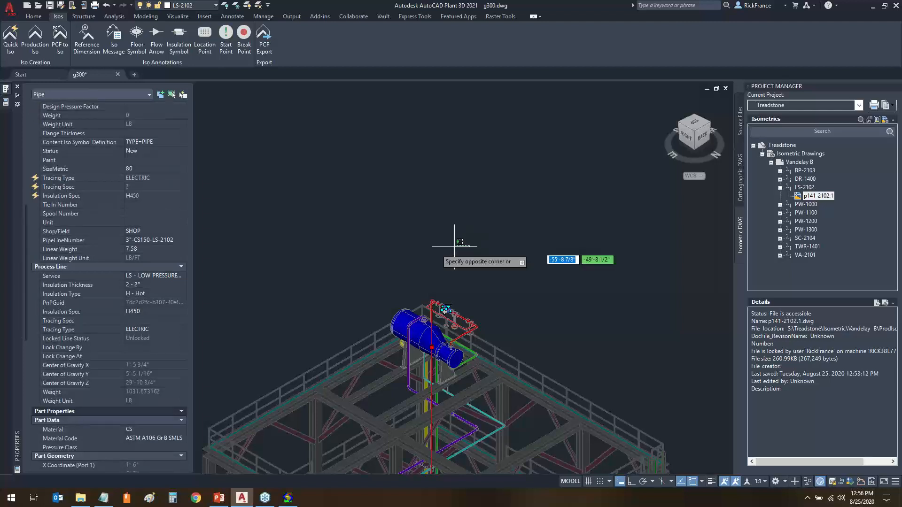
{"action": "left_click", "coordinate": [397, 255]}
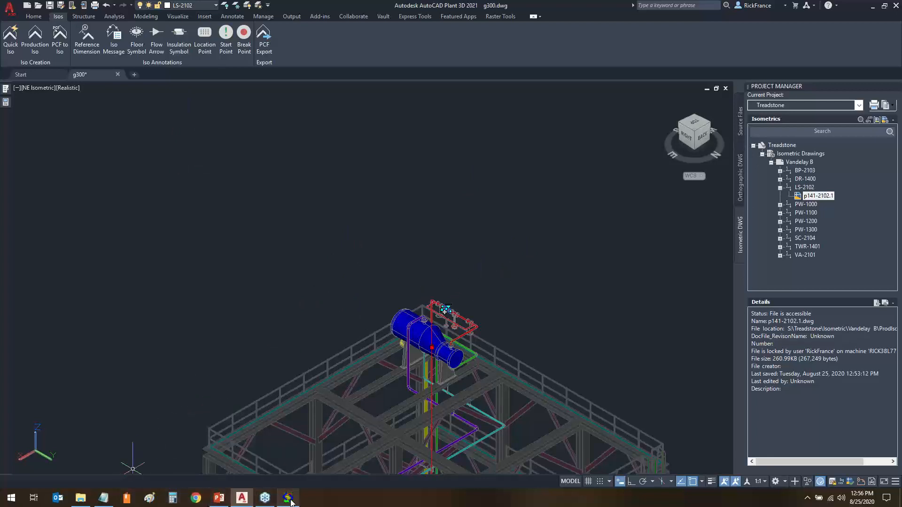
Switch to foxe and expand the FieldMap of the InsulationWithTracing MapScheme with both of its Field elements.
{"action": "mouse_move", "coordinate": [290, 501]}
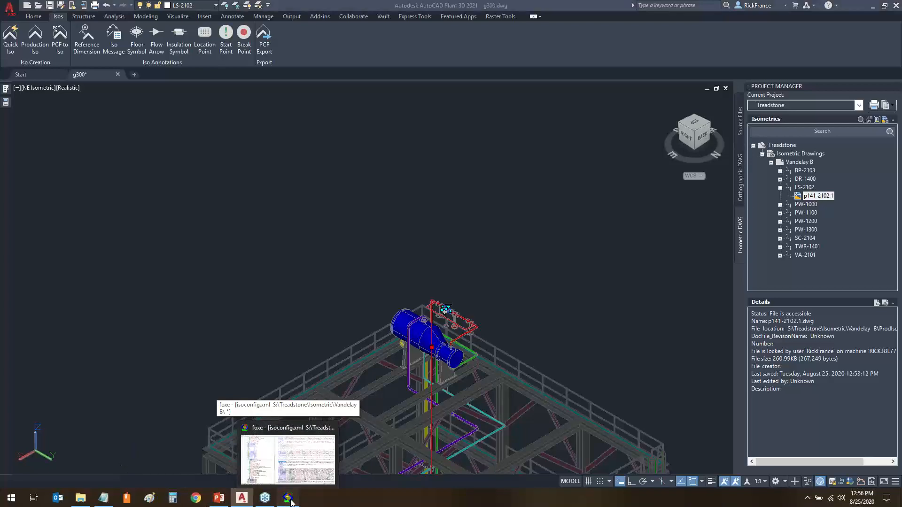
{"action": "left_click", "coordinate": [290, 499]}
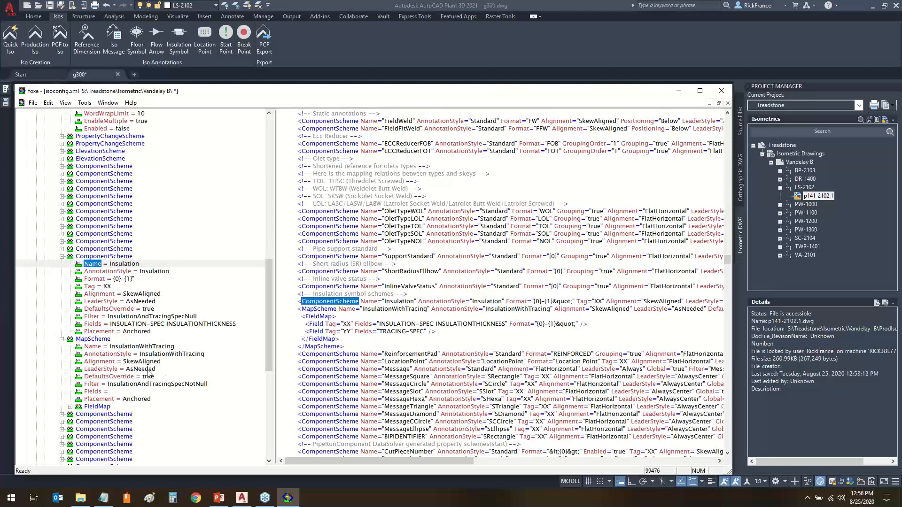
{"action": "left_click", "coordinate": [70, 407]}
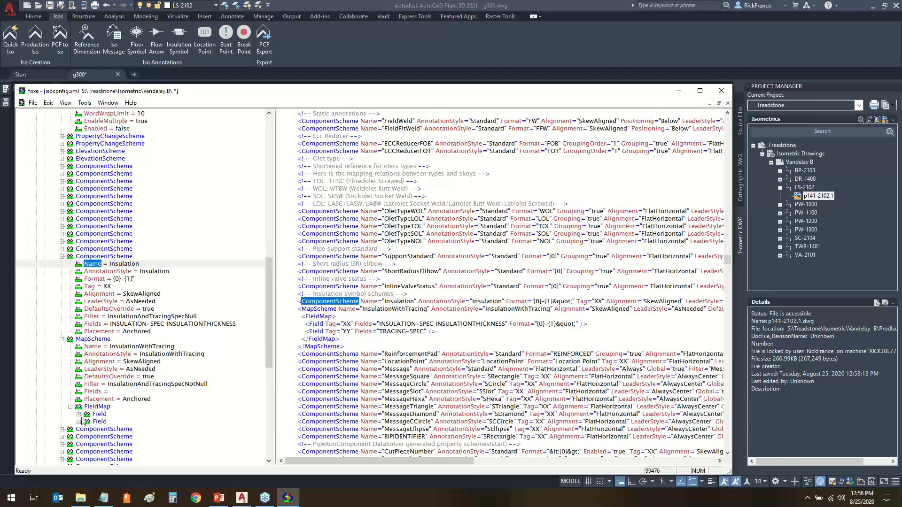
{"action": "left_click", "coordinate": [79, 414]}
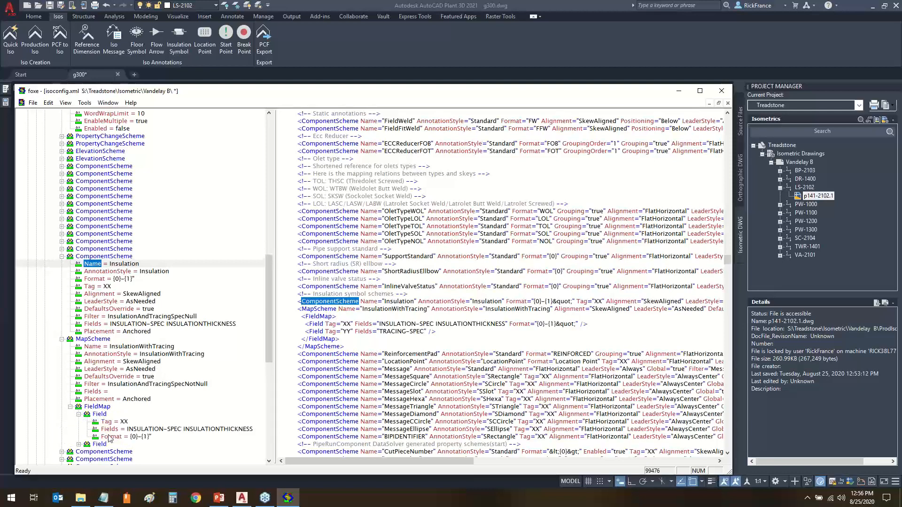
{"action": "left_click", "coordinate": [79, 445]}
{"action": "scroll", "coordinate": [138, 434], "scroll_direction": "down", "scroll_amount": 1}
{"action": "scroll", "coordinate": [137, 433], "scroll_direction": "down", "scroll_amount": 1}
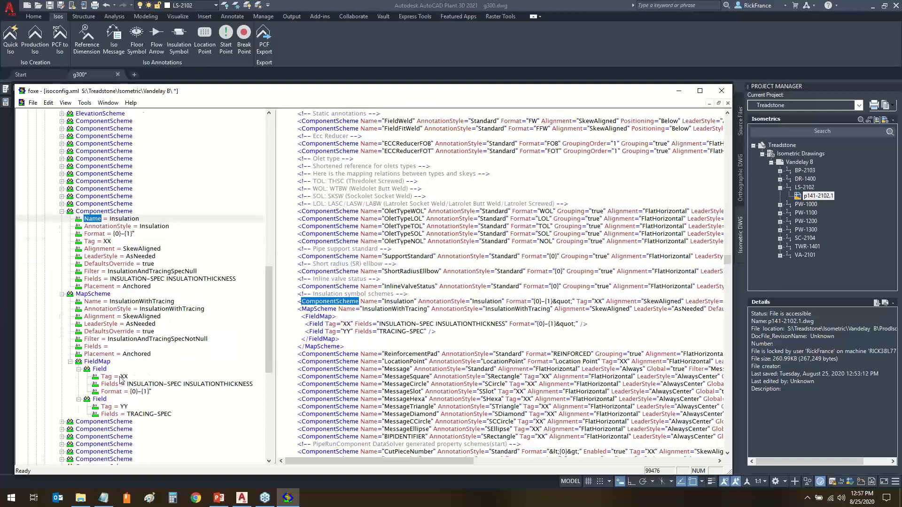
Inspect the Tag and Fields attributes of the two InsulationWithTracing Field elements and the Tag of the Insulation ComponentScheme.
{"action": "left_click", "coordinate": [119, 378]}
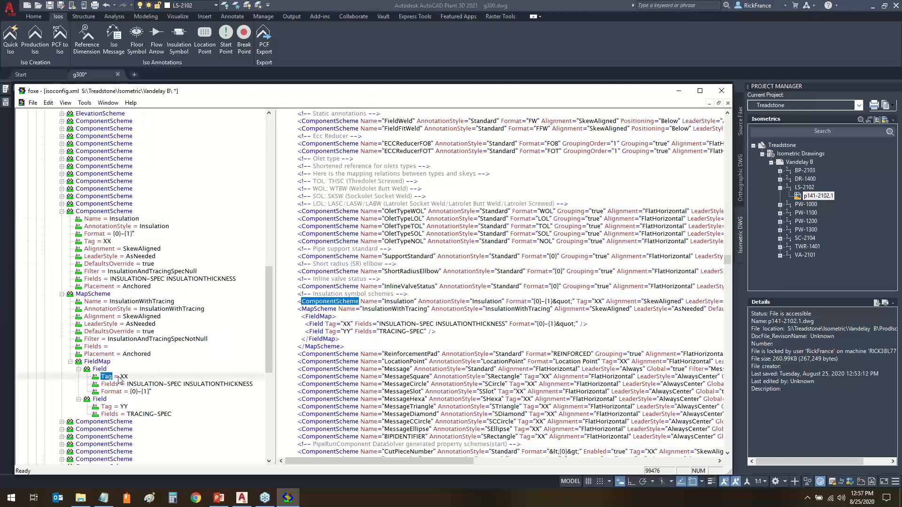
{"action": "double_click", "coordinate": [168, 385]}
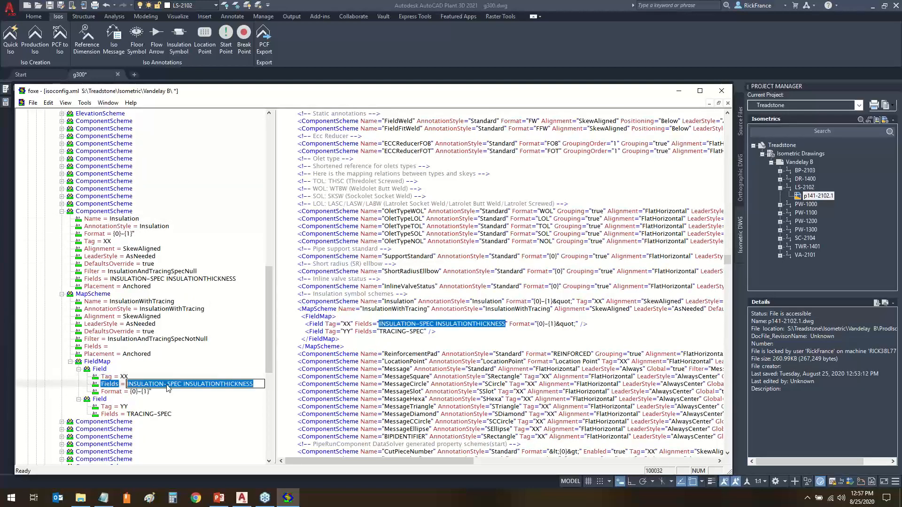
{"action": "double_click", "coordinate": [151, 415]}
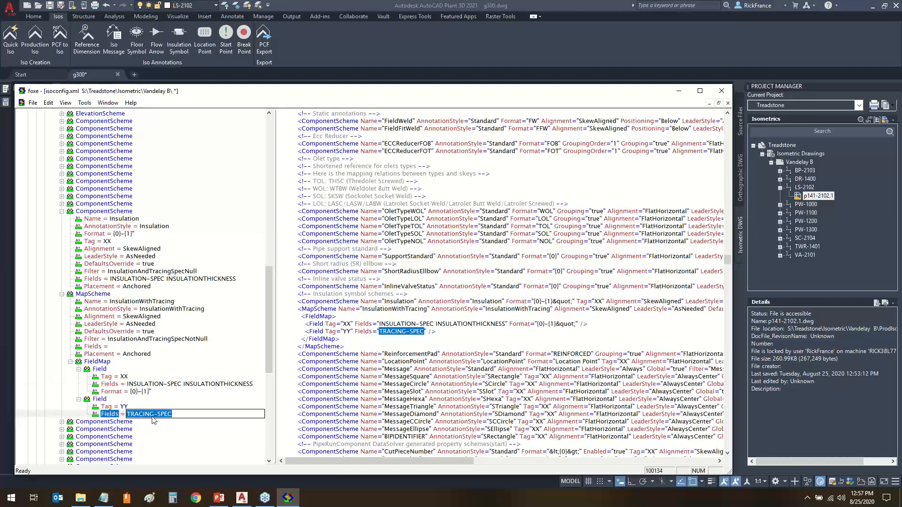
{"action": "left_click", "coordinate": [79, 399]}
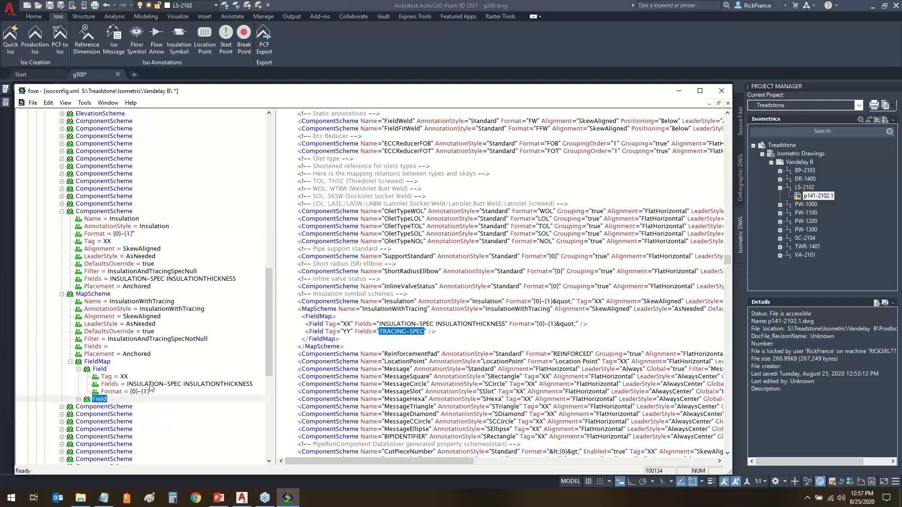
{"action": "double_click", "coordinate": [156, 384]}
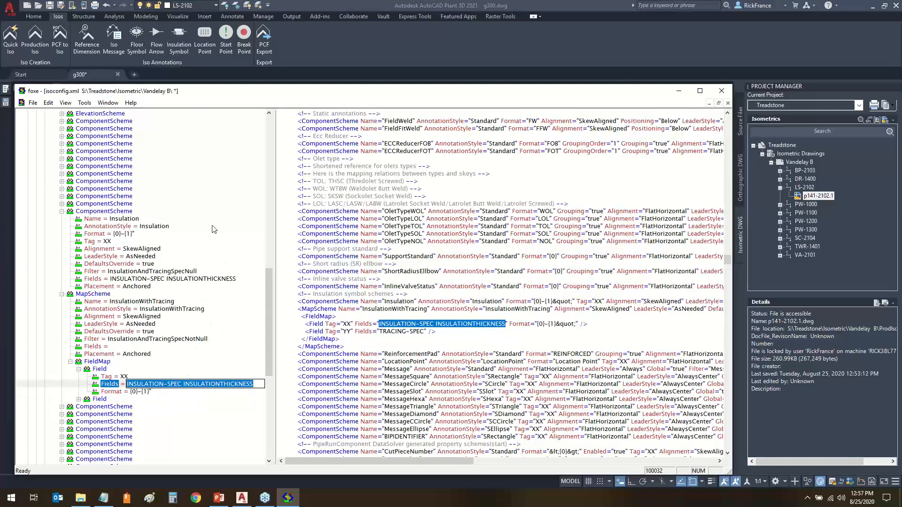
{"action": "left_click", "coordinate": [112, 242]}
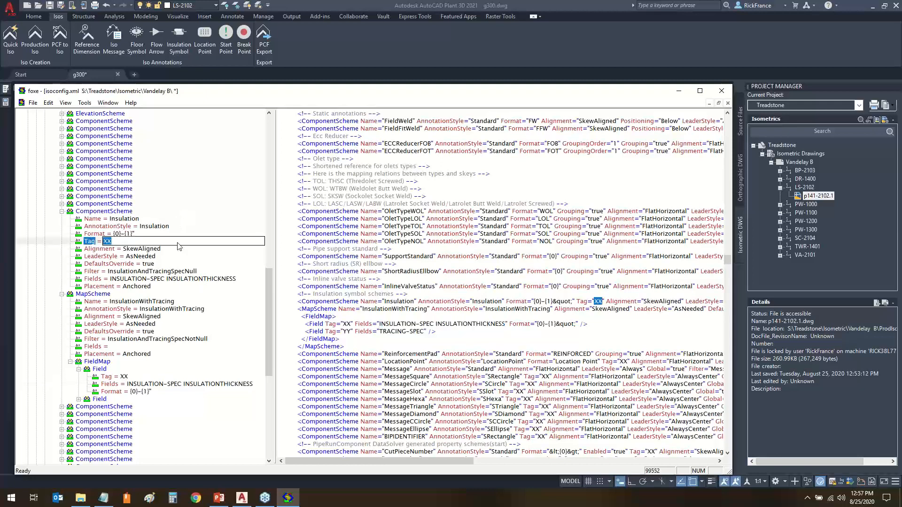
Collapse the InsulationLimit PropertyBreakerScheme in the element tree and return to the Insulation ComponentScheme and InsulationWithTracing MapScheme.
{"action": "scroll", "coordinate": [161, 290], "scroll_direction": "up", "scroll_amount": 1}
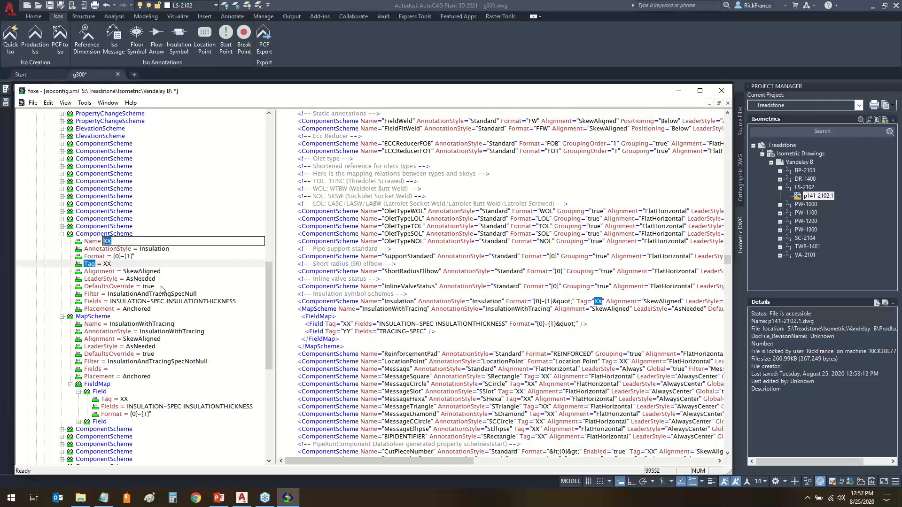
{"action": "scroll", "coordinate": [162, 290], "scroll_direction": "up", "scroll_amount": 1}
{"action": "scroll", "coordinate": [161, 290], "scroll_direction": "up", "scroll_amount": 6}
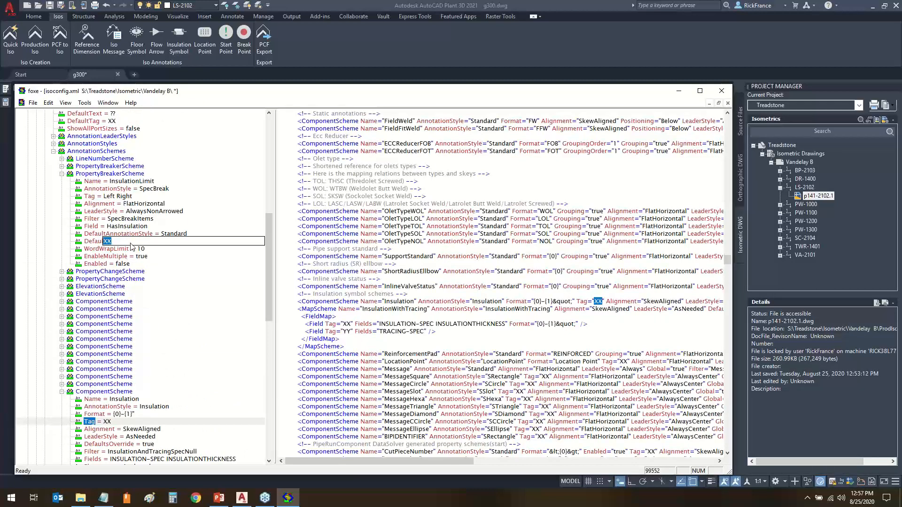
{"action": "left_click", "coordinate": [62, 173]}
{"action": "scroll", "coordinate": [195, 316], "scroll_direction": "down", "scroll_amount": 5}
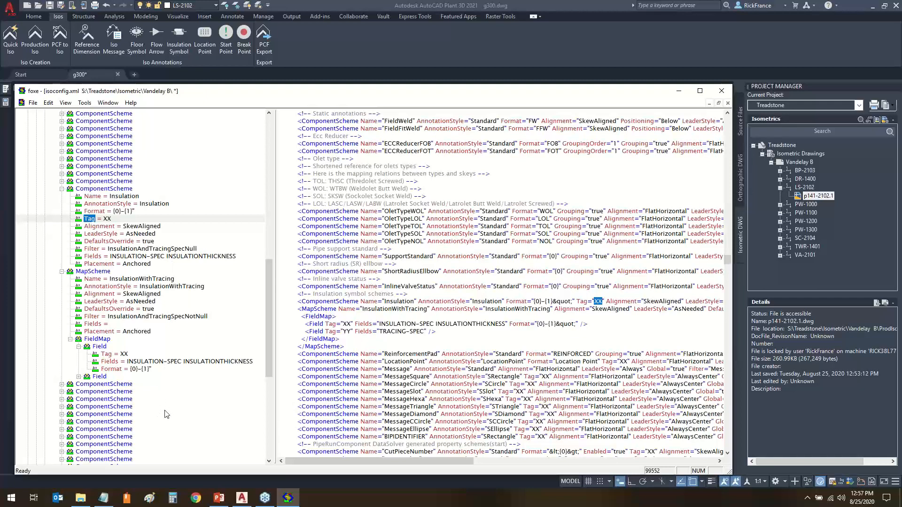
Open iso.atr from the Vandelay B folder in Notepad and start a new last line under BOM-ATTRIBUTES with "PipeRunComponent.".
{"action": "mouse_move", "coordinate": [105, 503]}
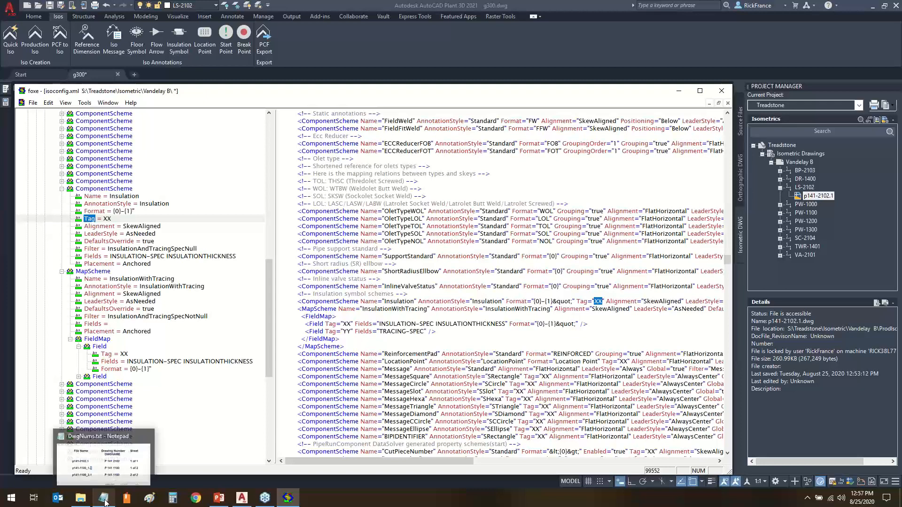
{"action": "left_click", "coordinate": [105, 502]}
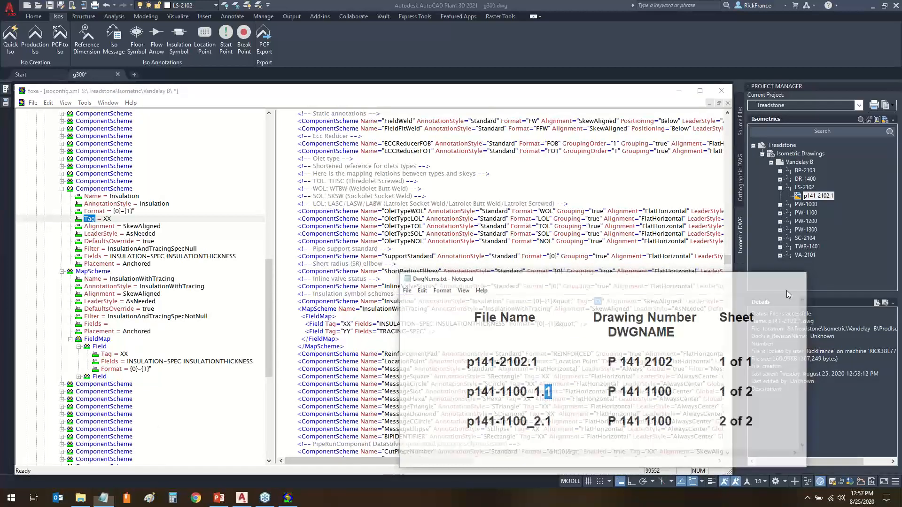
{"action": "left_click", "coordinate": [81, 500]}
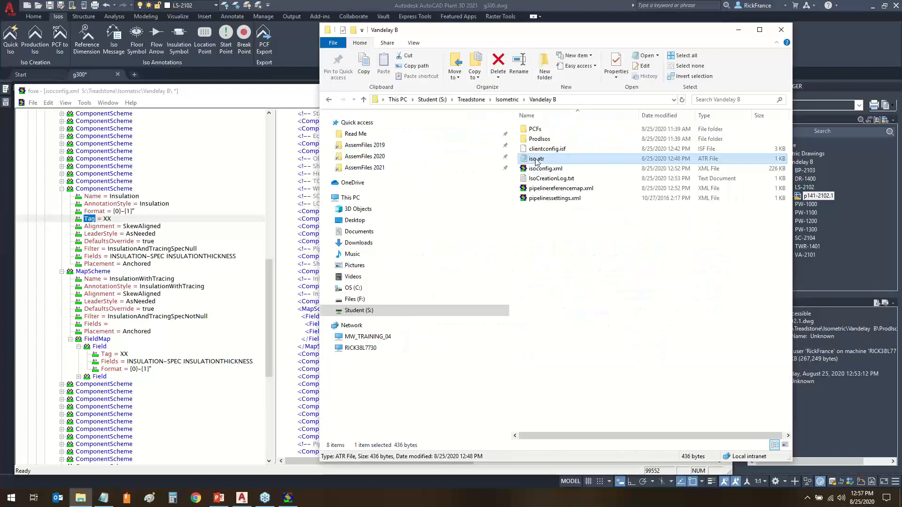
{"action": "double_click", "coordinate": [536, 159]}
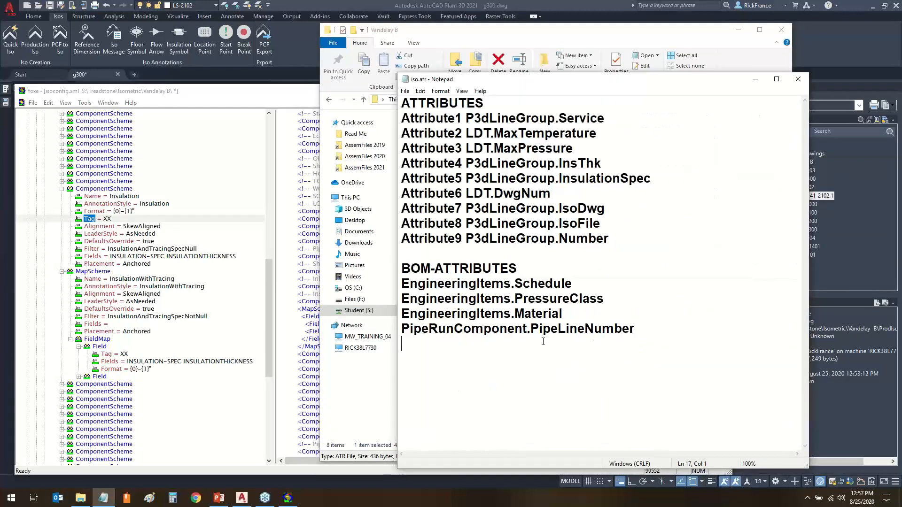
{"action": "left_click_drag", "start_coordinate": [402, 329], "coordinate": [532, 332]}
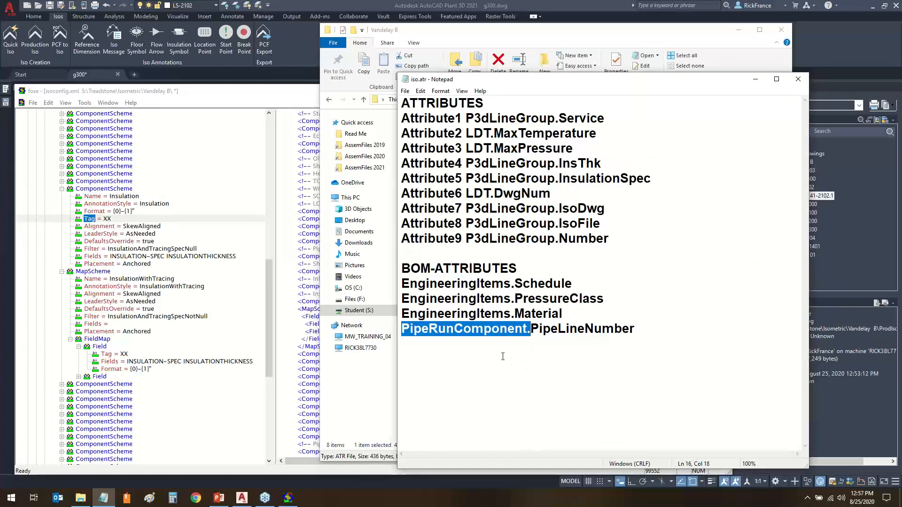
{"action": "key", "text": "ctrl+c"}
{"action": "left_click", "coordinate": [470, 347]}
{"action": "key", "text": "ctrl+v"}
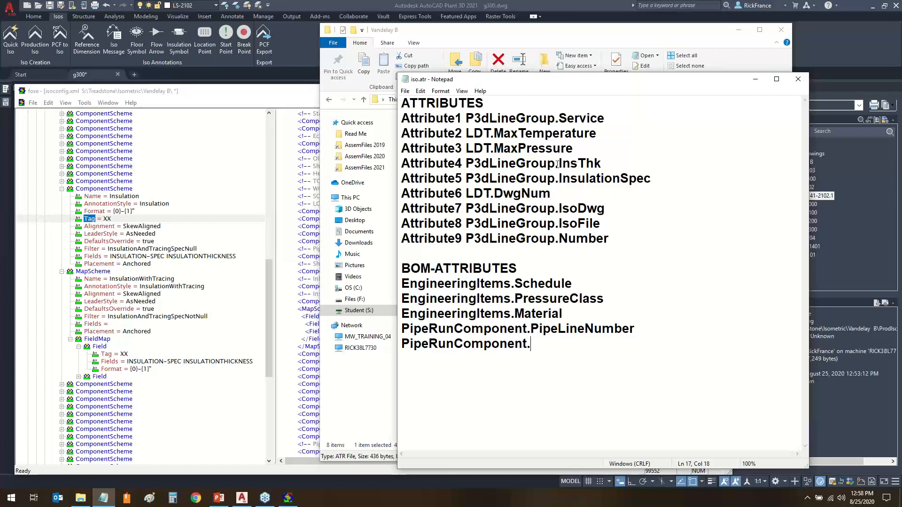
Complete the new BOM attribute as PipeRunComponent.InsulationSpec by copying the property name from Attribute5, and close iso.atr saving the changes.
{"action": "left_click_drag", "start_coordinate": [555, 164], "coordinate": [652, 178]}
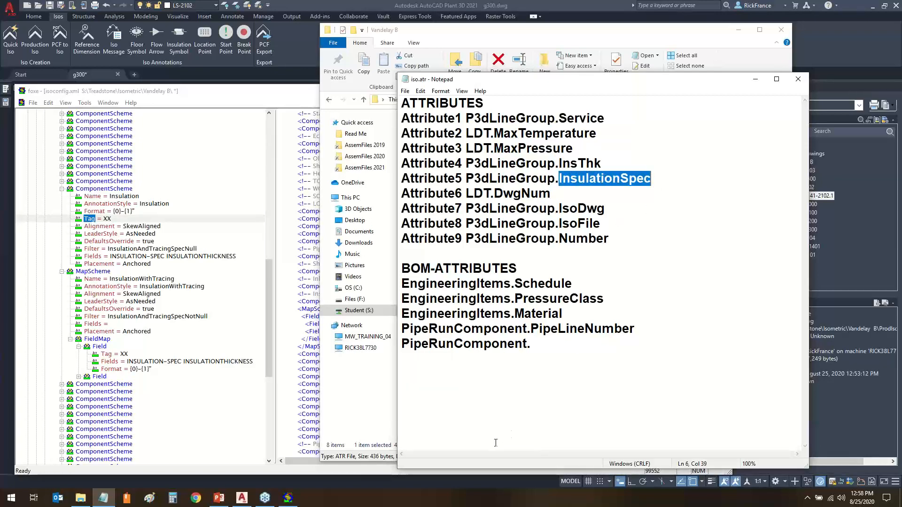
{"action": "left_click", "coordinate": [550, 345]}
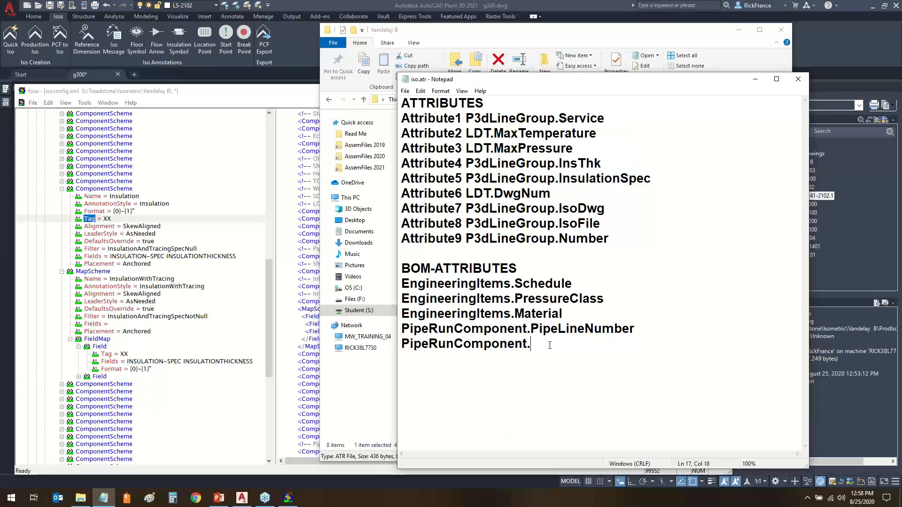
{"action": "key", "text": "ctrl+v"}
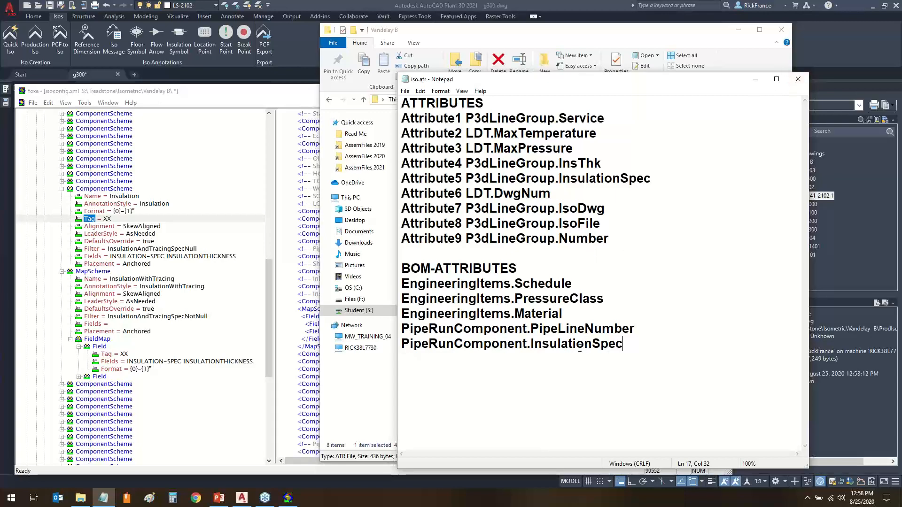
{"action": "left_click", "coordinate": [798, 79]}
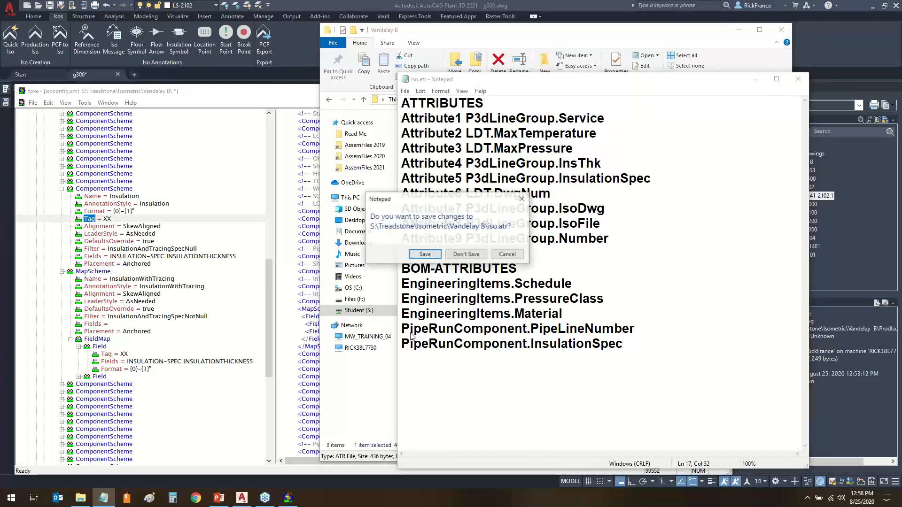
{"action": "left_click", "coordinate": [427, 255]}
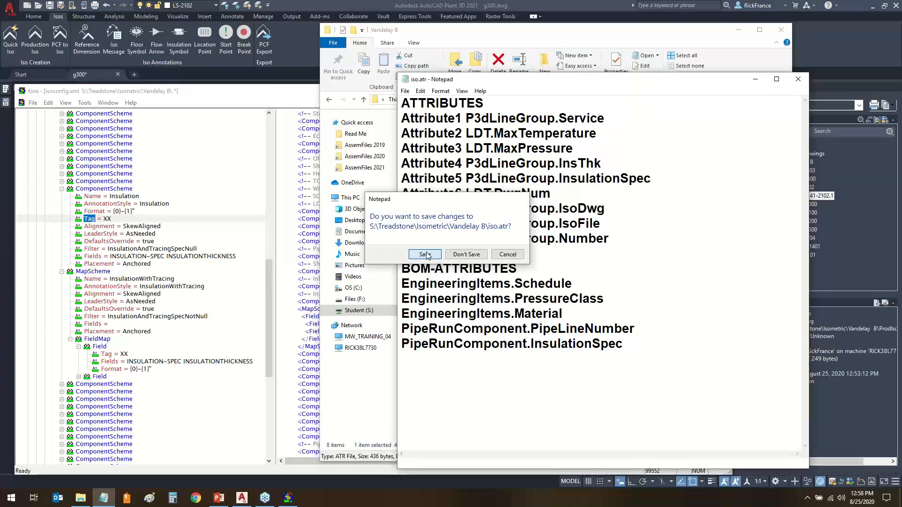
Append INSULATIONSPEC to the Fields attribute of the XX-tagged Field under InsulationWithTracing, and widen the element tree to show the full value.
{"action": "left_click", "coordinate": [160, 361]}
{"action": "left_click", "coordinate": [159, 361]}
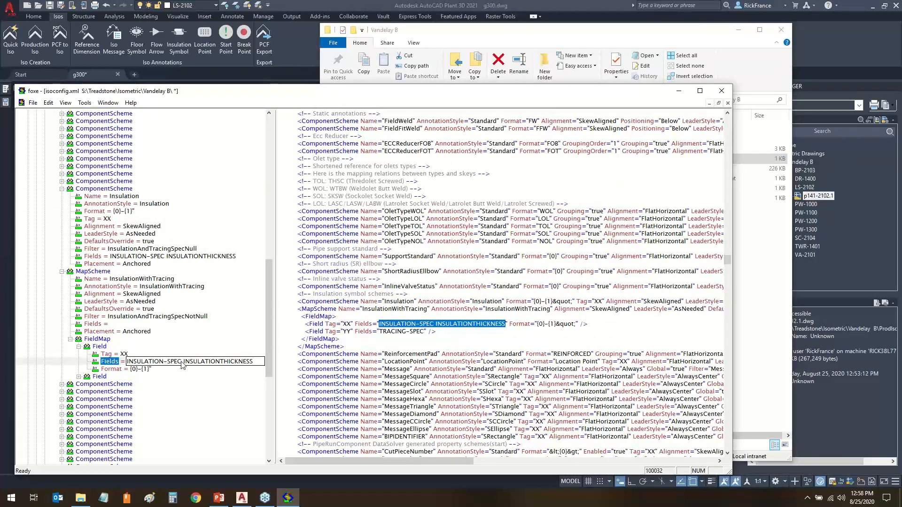
{"action": "left_click_drag", "start_coordinate": [183, 361], "coordinate": [122, 363]}
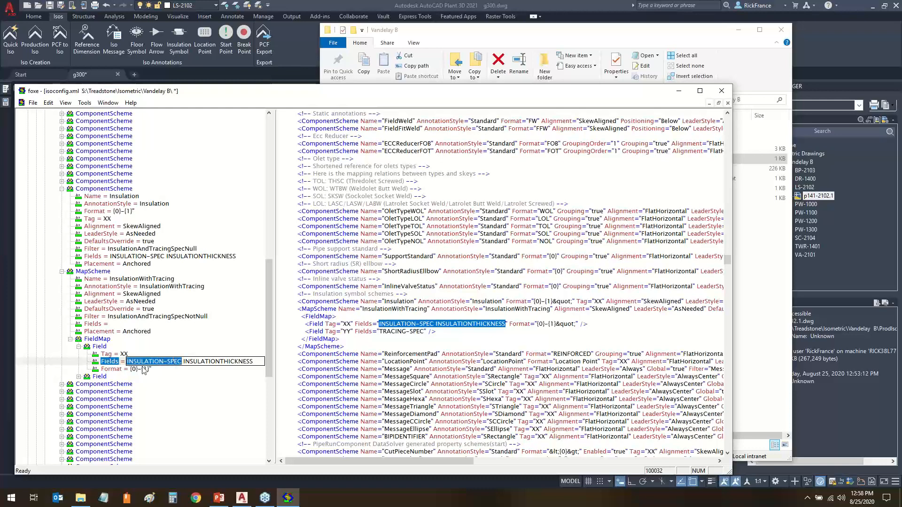
{"action": "left_click", "coordinate": [255, 361]}
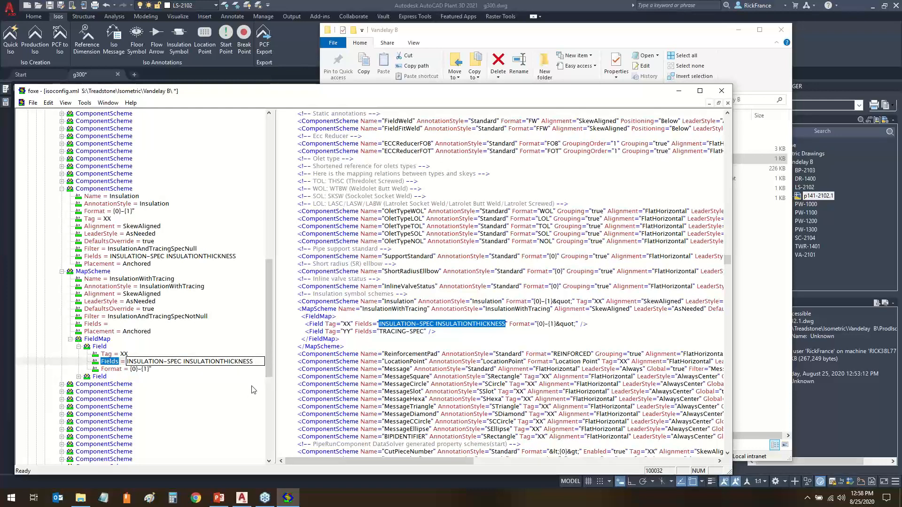
{"action": "key", "text": "ctrl+v"}
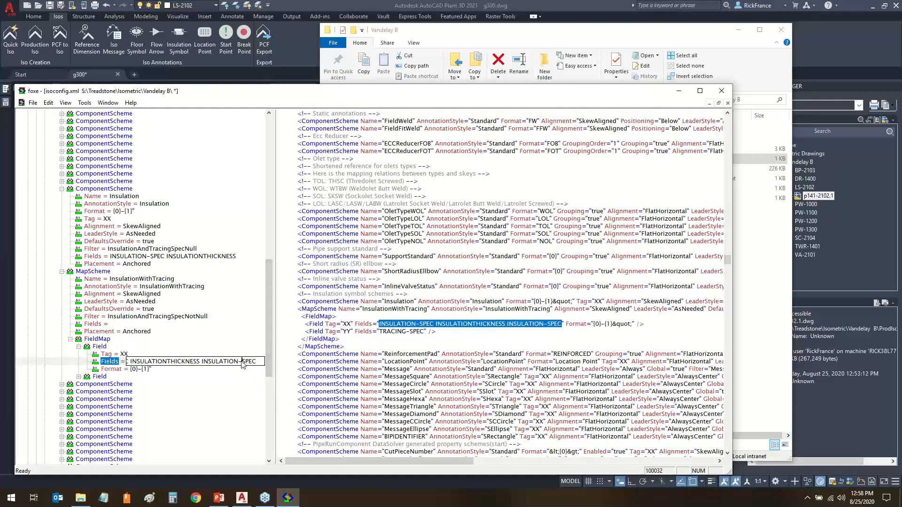
{"action": "key", "text": "BackSpace"}
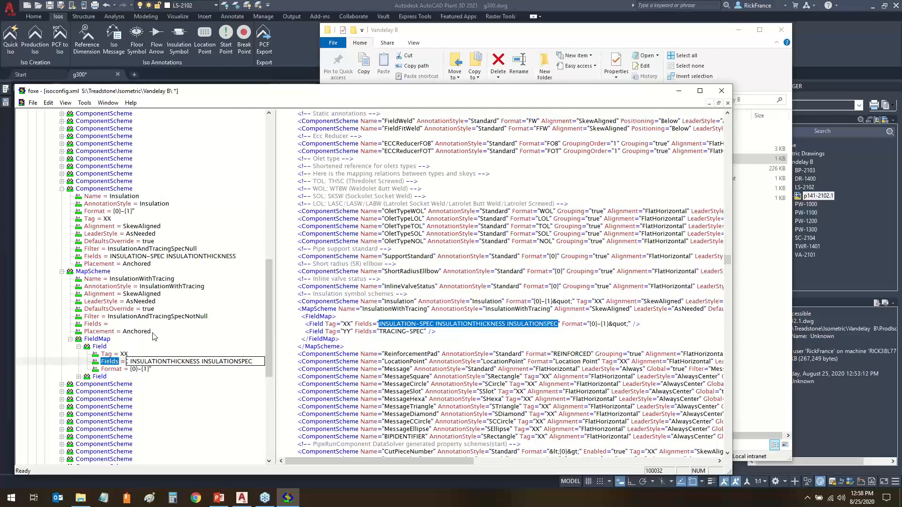
{"action": "left_click", "coordinate": [153, 333]}
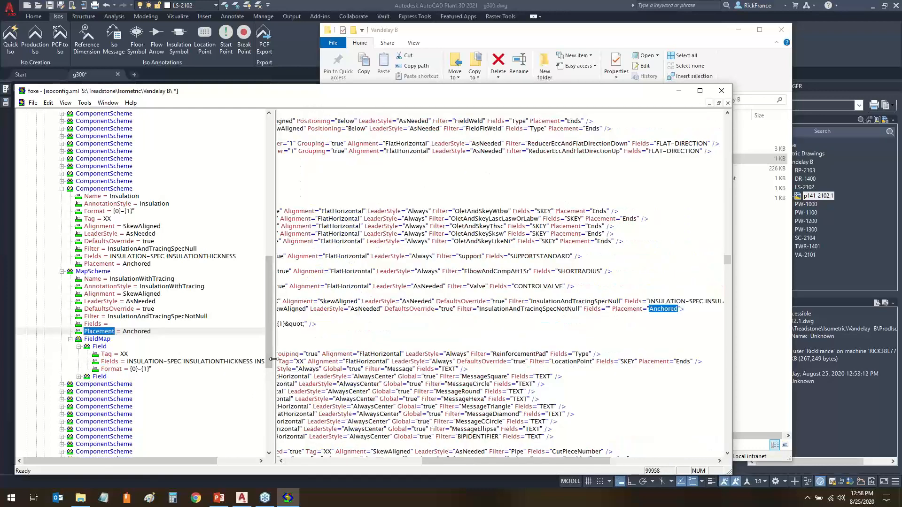
{"action": "left_click_drag", "start_coordinate": [276, 367], "coordinate": [342, 367]}
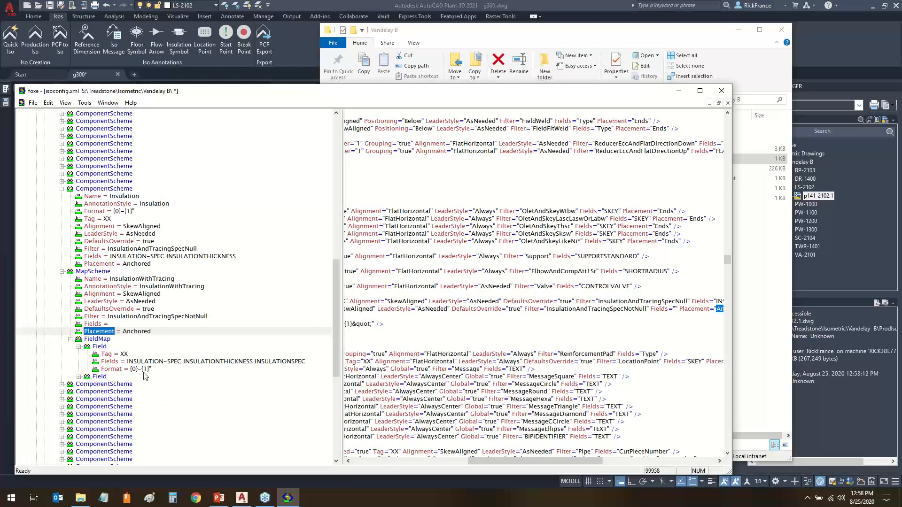
{"action": "key", "text": "ctrl+shift+F5"}
{"action": "mouse_move", "coordinate": [135, 370]}
{"action": "left_mouse_down"}
{"action": "mouse_move", "coordinate": [138, 358]}
{"action": "mouse_move", "coordinate": [176, 381]}
{"action": "mouse_move", "coordinate": [201, 363]}
{"action": "left_mouse_up"}
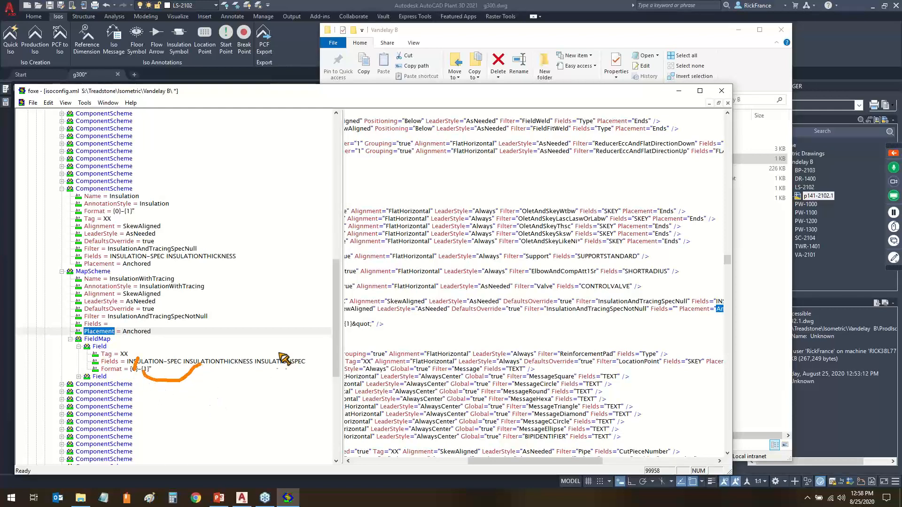
{"action": "left_click_drag", "start_coordinate": [274, 357], "coordinate": [288, 386]}
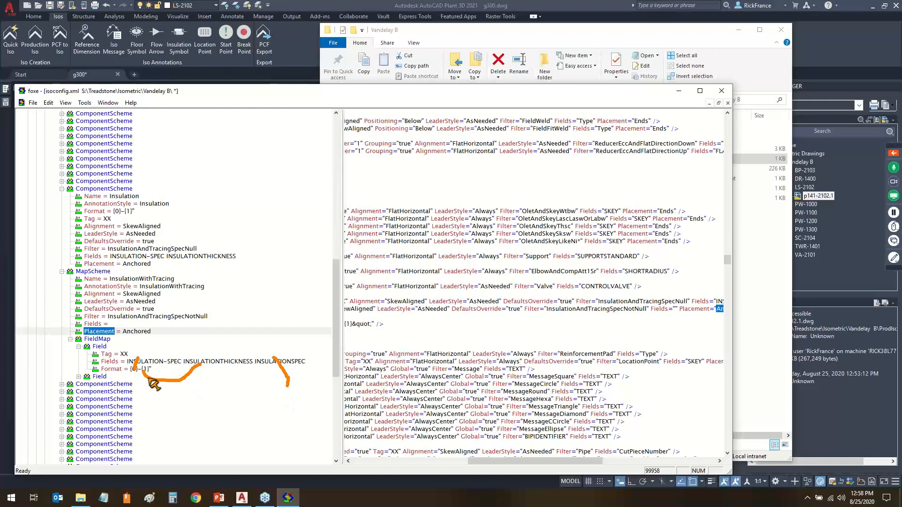
{"action": "key", "text": "Escape"}
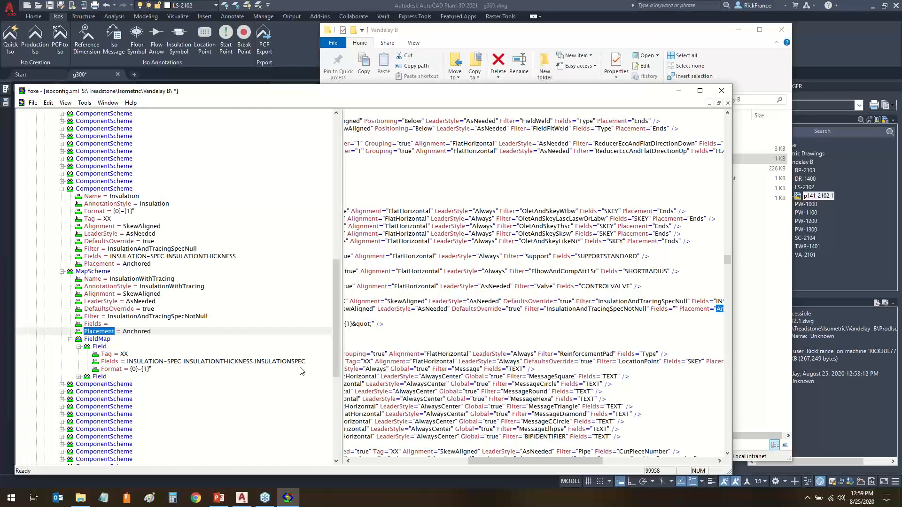
Set the Format of the XX-tagged Field under InsulationWithTracing to {2}-{1}".
{"action": "left_click", "coordinate": [136, 370]}
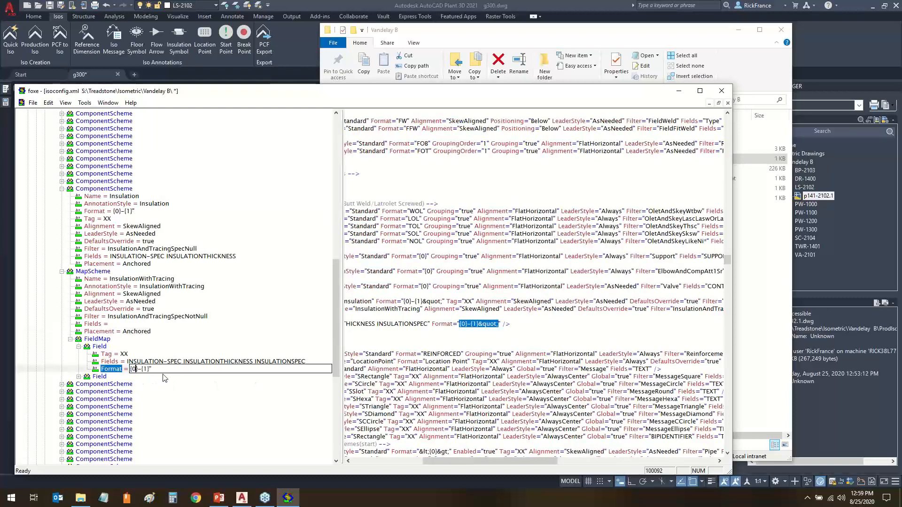
{"action": "key", "text": "Delete"}
{"action": "type", "text": "2"}
{"action": "left_click", "coordinate": [172, 384]}
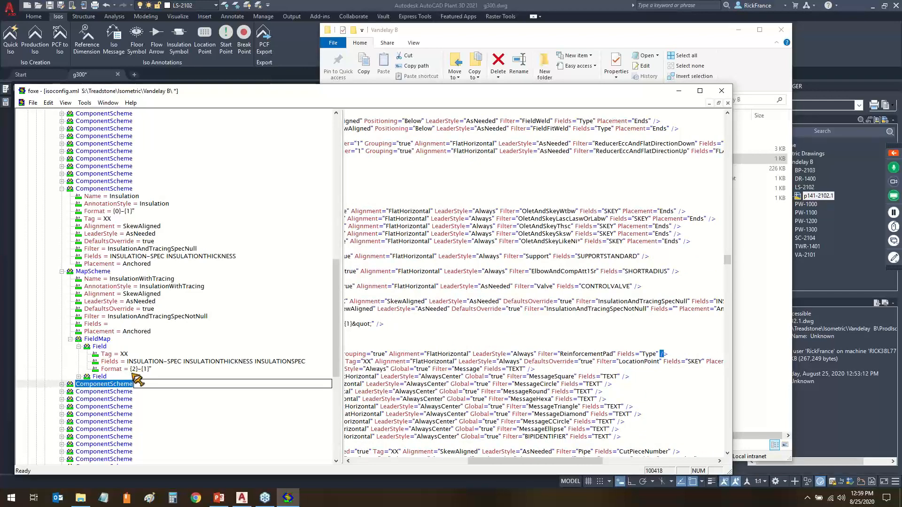
{"action": "mouse_move", "coordinate": [130, 375]}
{"action": "left_mouse_down"}
{"action": "mouse_move", "coordinate": [226, 395]}
{"action": "mouse_move", "coordinate": [281, 374]}
{"action": "left_mouse_up"}
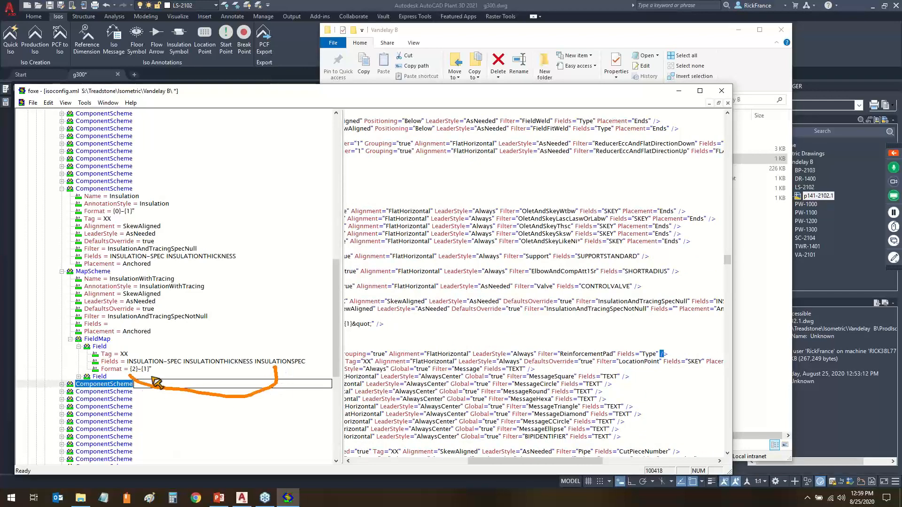
{"action": "left_click_drag", "start_coordinate": [151, 376], "coordinate": [222, 365]}
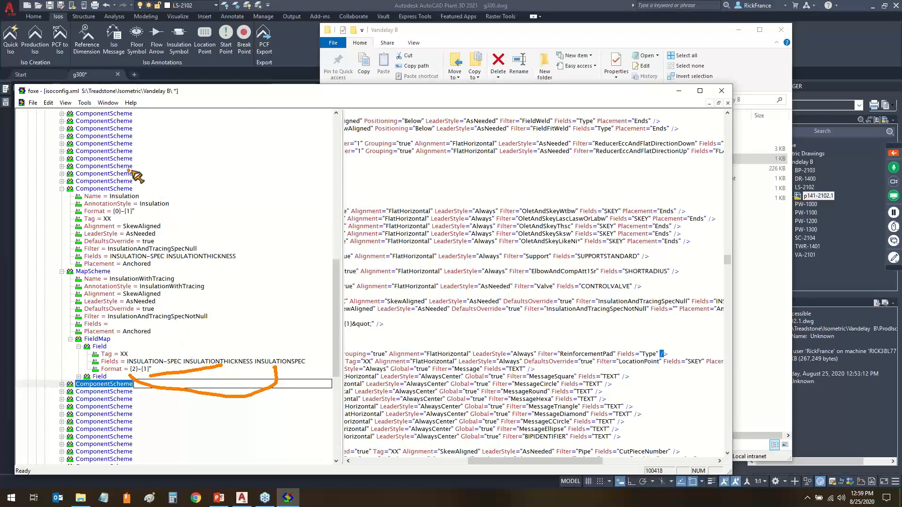
{"action": "mouse_move", "coordinate": [133, 171]}
{"action": "left_mouse_down"}
{"action": "mouse_move", "coordinate": [79, 203]}
{"action": "mouse_move", "coordinate": [141, 174]}
{"action": "left_mouse_up"}
{"action": "left_click_drag", "start_coordinate": [168, 348], "coordinate": [250, 323]}
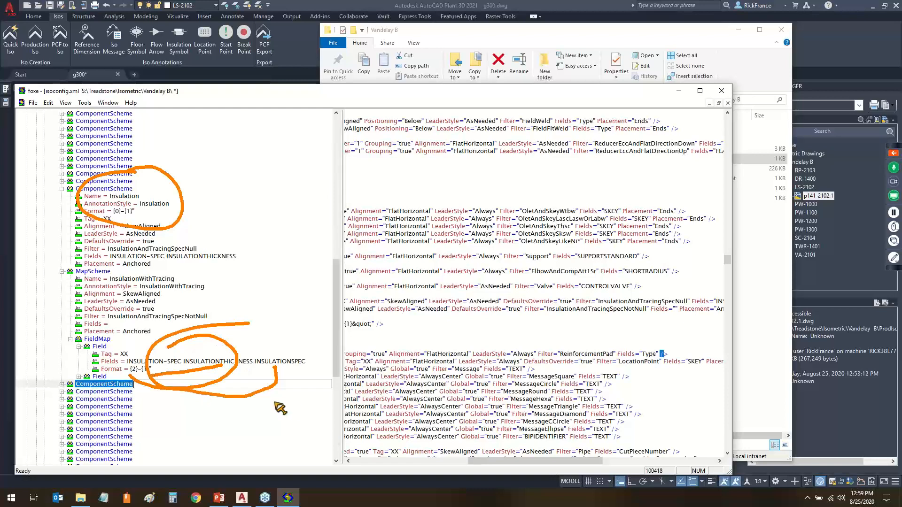
Copy the XX-tagged Field's Fields value, INSULATION-SPEC INSULATIONTHICKNESS INSULATIONSPEC, into the Fields attribute of the Insulation ComponentScheme.
{"action": "double_click", "coordinate": [135, 363]}
{"action": "key", "text": "ctrl+c"}
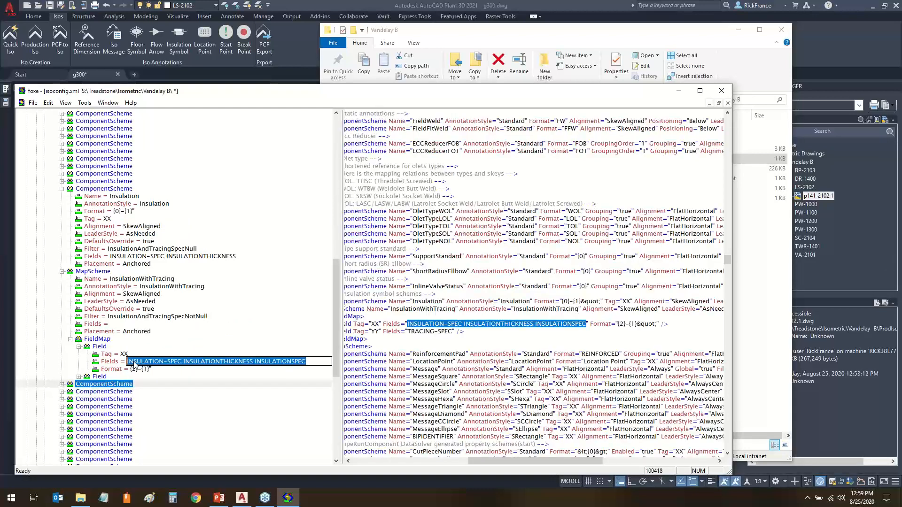
{"action": "left_click", "coordinate": [193, 256]}
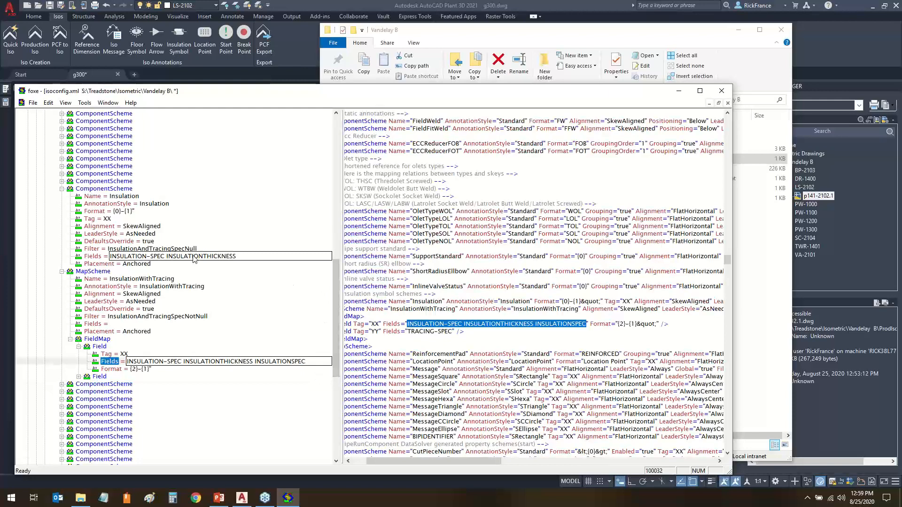
{"action": "key", "text": "ctrl+v"}
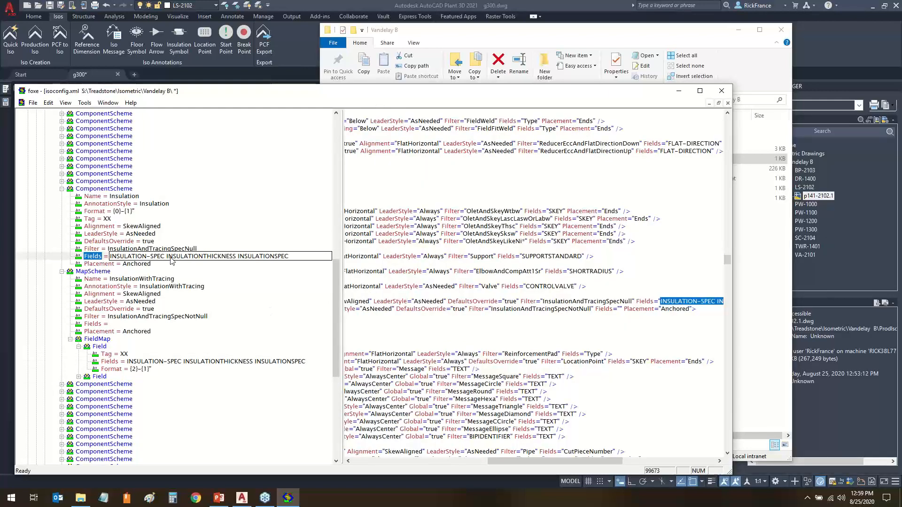
Copy the Format {2}-{1}" from the XX-tagged Field to the Insulation ComponentScheme, and save isoconfig.xml.
{"action": "left_click", "coordinate": [139, 369]}
{"action": "key", "text": "ctrl+c"}
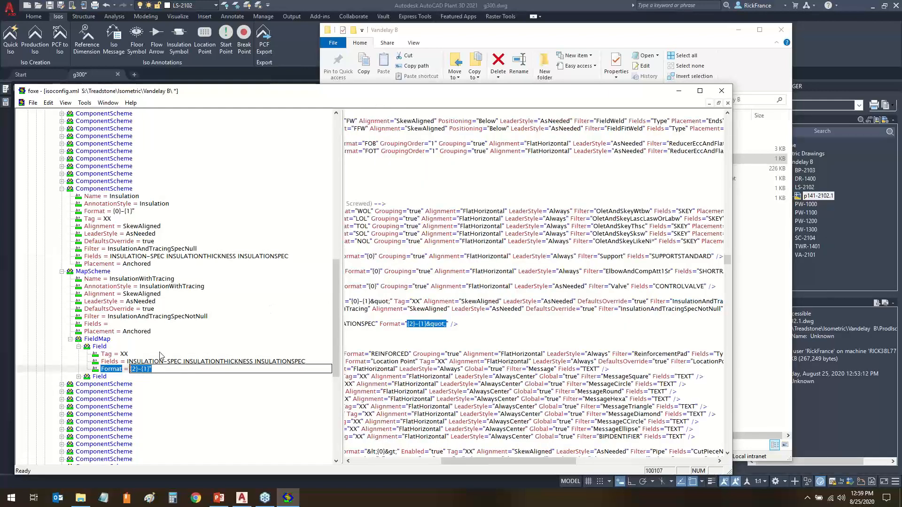
{"action": "left_click", "coordinate": [131, 211]}
{"action": "key", "text": "ctrl+v"}
{"action": "left_click", "coordinate": [169, 219]}
{"action": "left_click", "coordinate": [163, 207]}
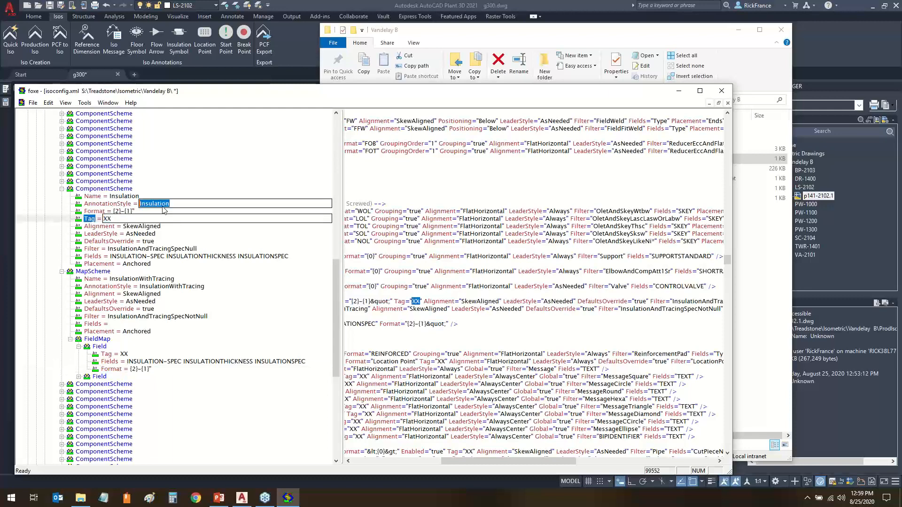
{"action": "left_click", "coordinate": [143, 341]}
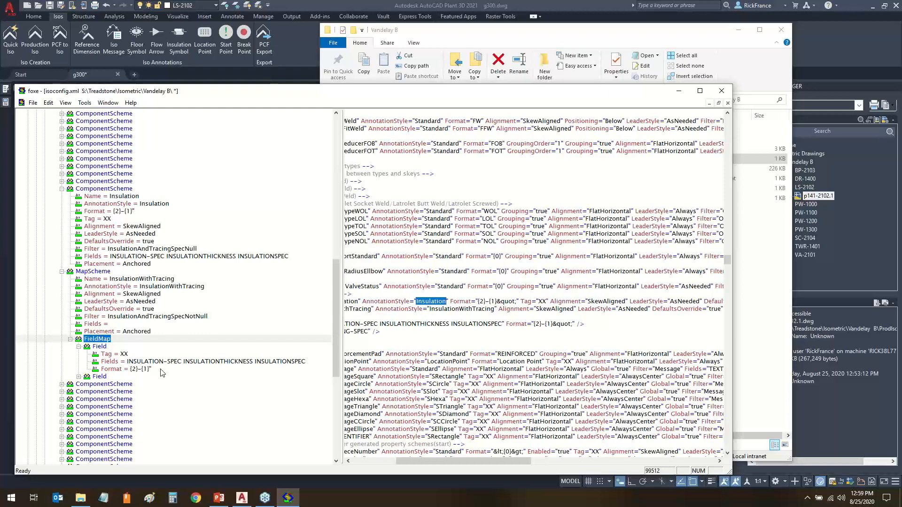
{"action": "left_click", "coordinate": [34, 104]}
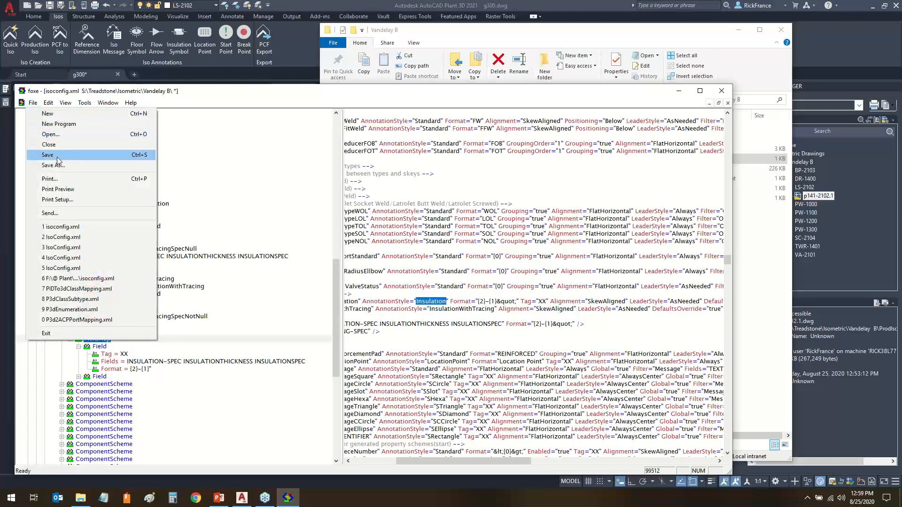
{"action": "left_click", "coordinate": [57, 157]}
Switch to AutoCAD Plant 3D and create the production iso for line LS-2102 in the Vandelay B style, overwriting the existing one.
{"action": "left_click", "coordinate": [806, 188]}
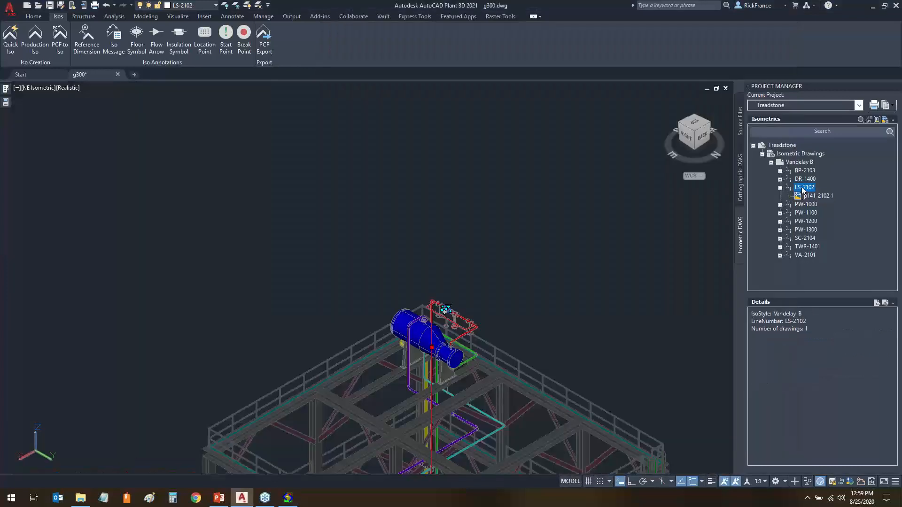
{"action": "right_click", "coordinate": [806, 188]}
{"action": "left_click", "coordinate": [832, 230]}
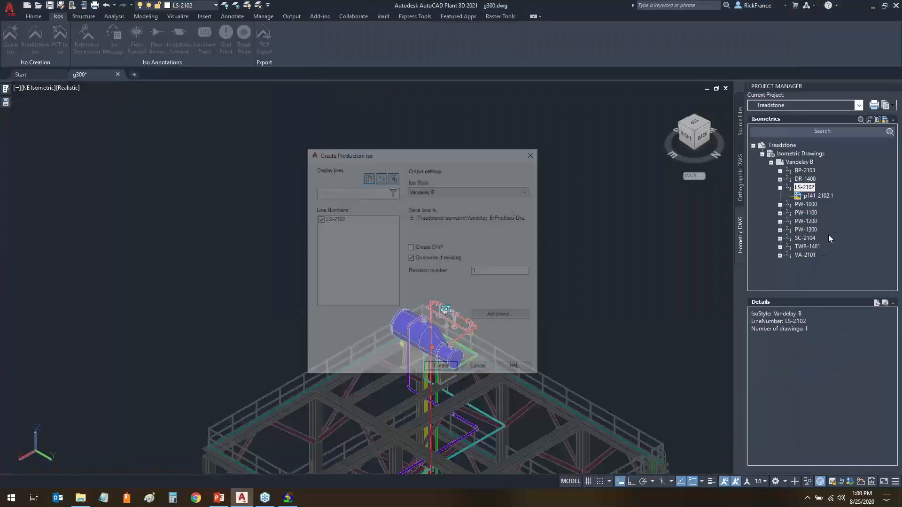
{"action": "left_click", "coordinate": [441, 370]}
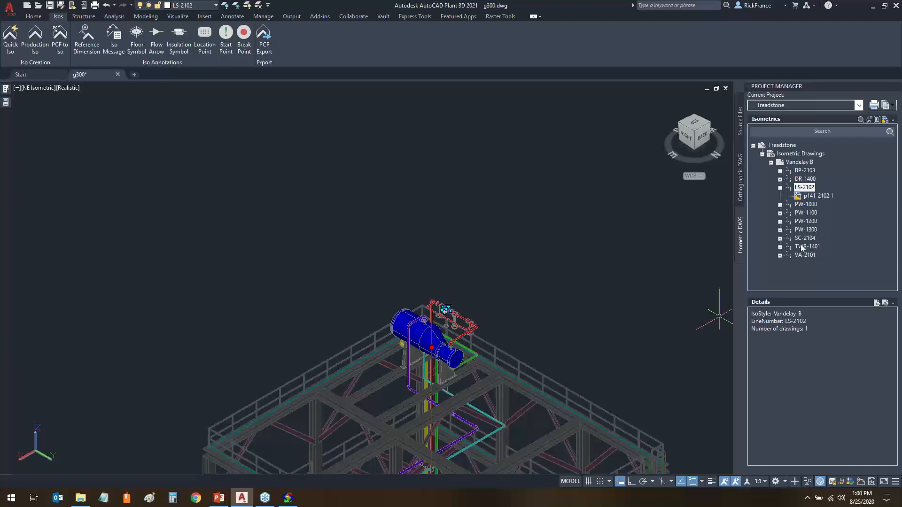
Look through the PW-1000 and PW-1100 isometrics, view p141-1100_2.1, and close it without saving.
{"action": "left_click", "coordinate": [807, 206]}
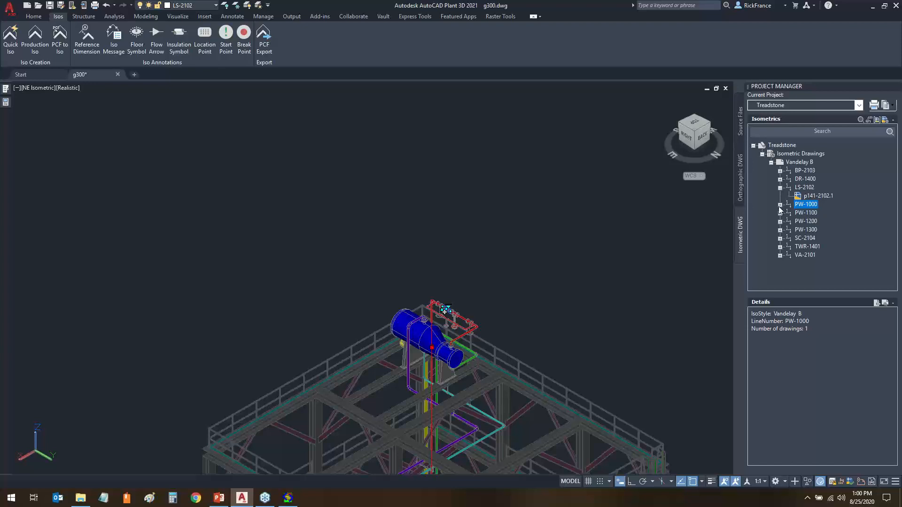
{"action": "left_click", "coordinate": [779, 205]}
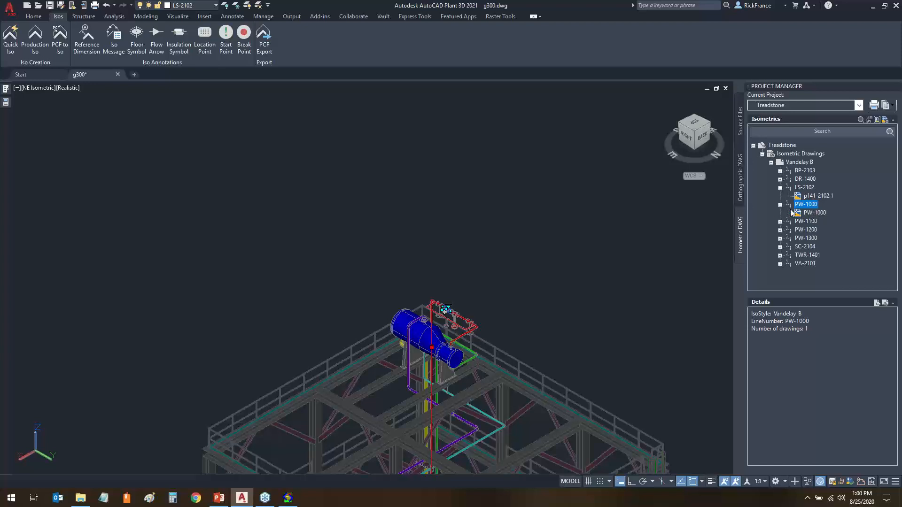
{"action": "left_click", "coordinate": [780, 205]}
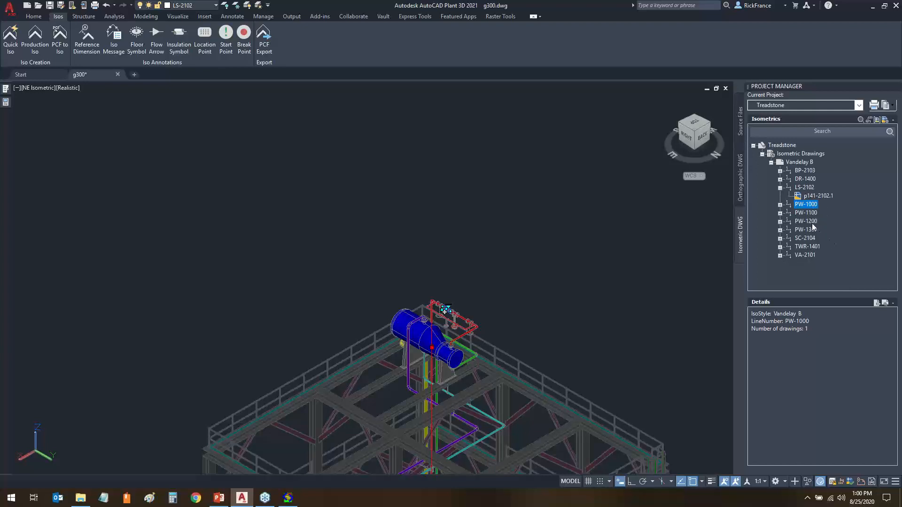
{"action": "left_click", "coordinate": [779, 213]}
{"action": "left_click", "coordinate": [810, 230]}
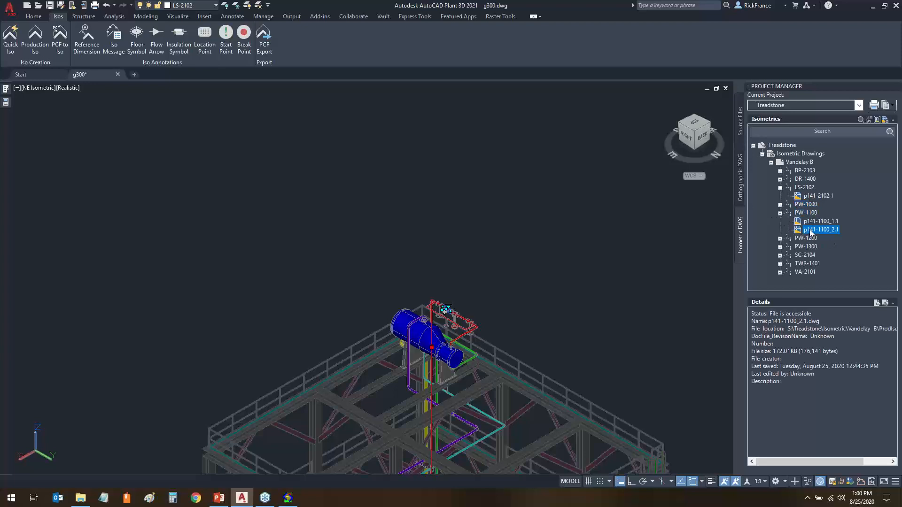
{"action": "double_click", "coordinate": [810, 230]}
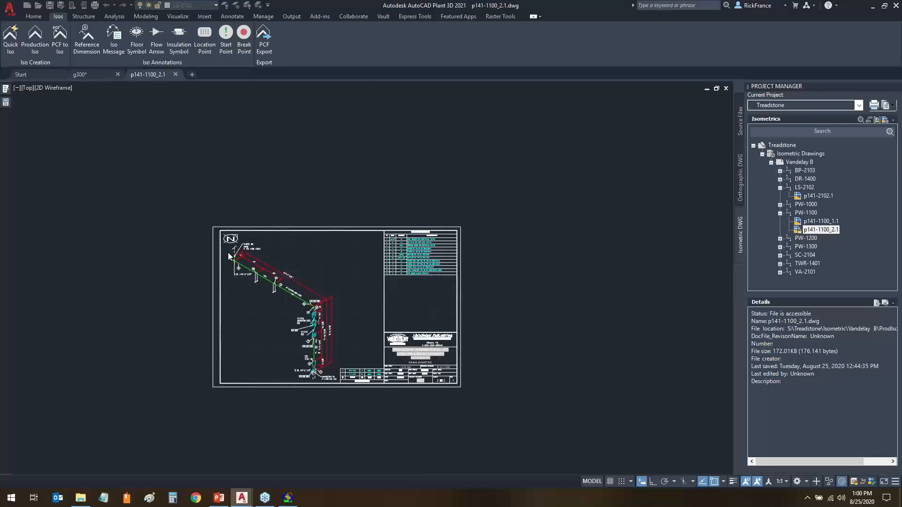
{"action": "scroll", "coordinate": [229, 256], "scroll_direction": "up", "scroll_amount": 2}
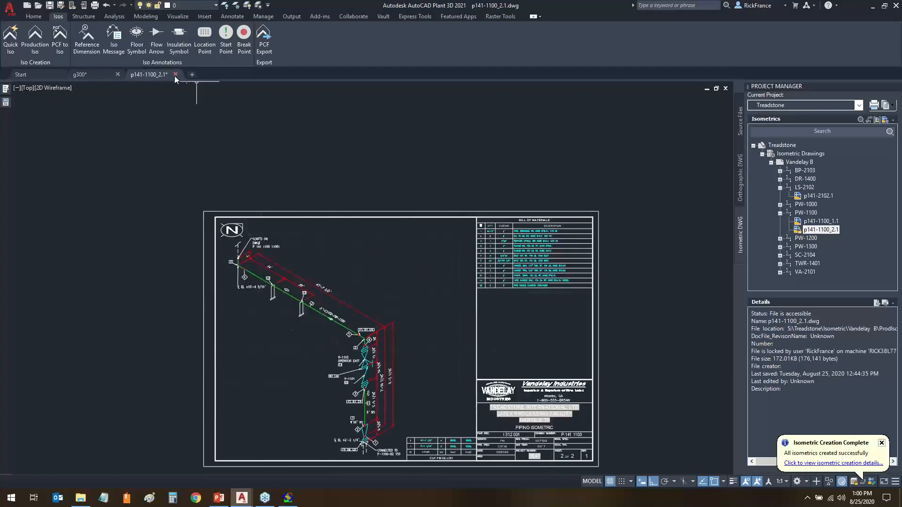
{"action": "left_click", "coordinate": [475, 269]}
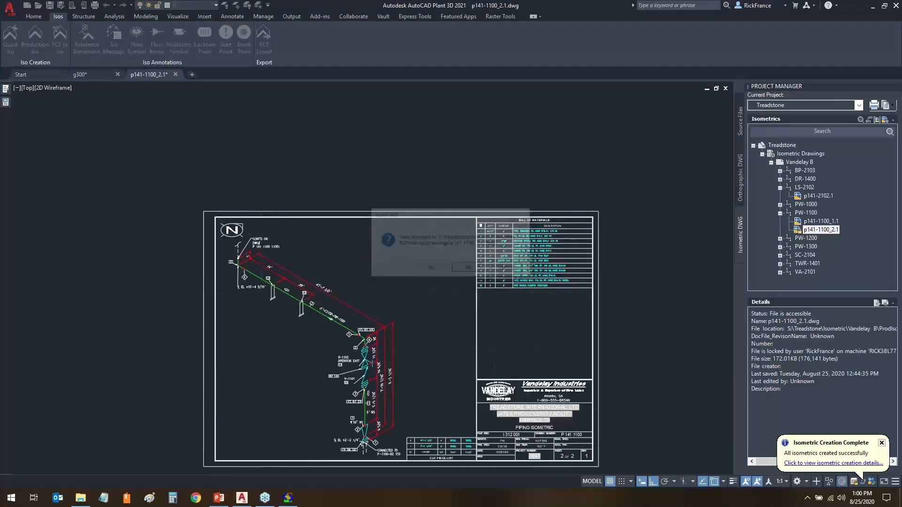
Open the regenerated isometric p141-2102.1 and examine the insulation and tracing annotation on the pipe near valve V-2103.
{"action": "double_click", "coordinate": [810, 195]}
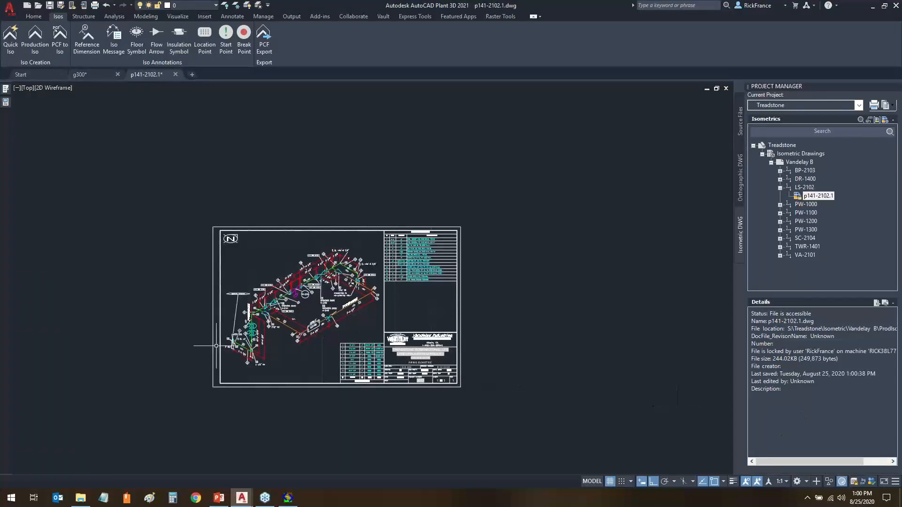
{"action": "scroll", "coordinate": [236, 370], "scroll_direction": "up", "scroll_amount": 5}
{"action": "scroll", "coordinate": [235, 370], "scroll_direction": "down", "scroll_amount": 2}
{"action": "mouse_move", "coordinate": [253, 320]}
{"action": "middle_mouse_down"}
{"action": "mouse_move", "coordinate": [261, 219]}
{"action": "mouse_move", "coordinate": [254, 343]}
{"action": "middle_mouse_up"}
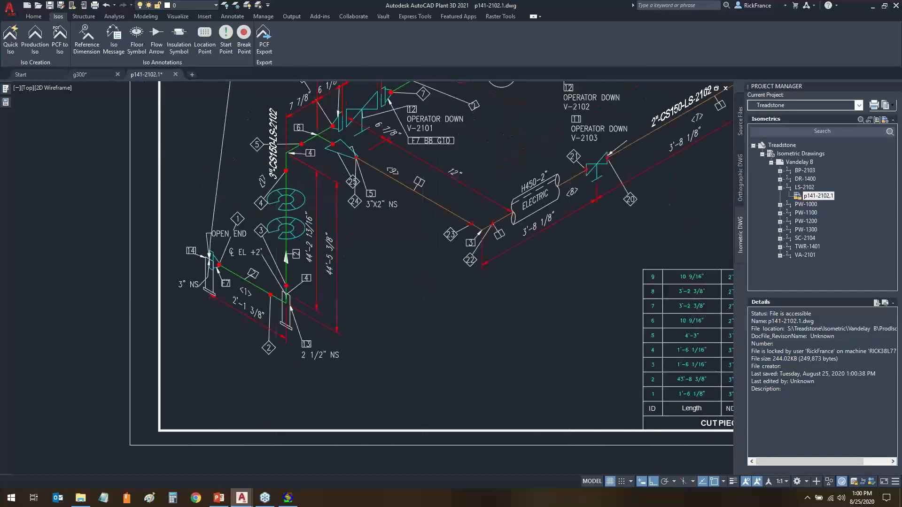
{"action": "scroll", "coordinate": [596, 312], "scroll_direction": "down", "scroll_amount": 3}
{"action": "scroll", "coordinate": [480, 301], "scroll_direction": "up", "scroll_amount": 7}
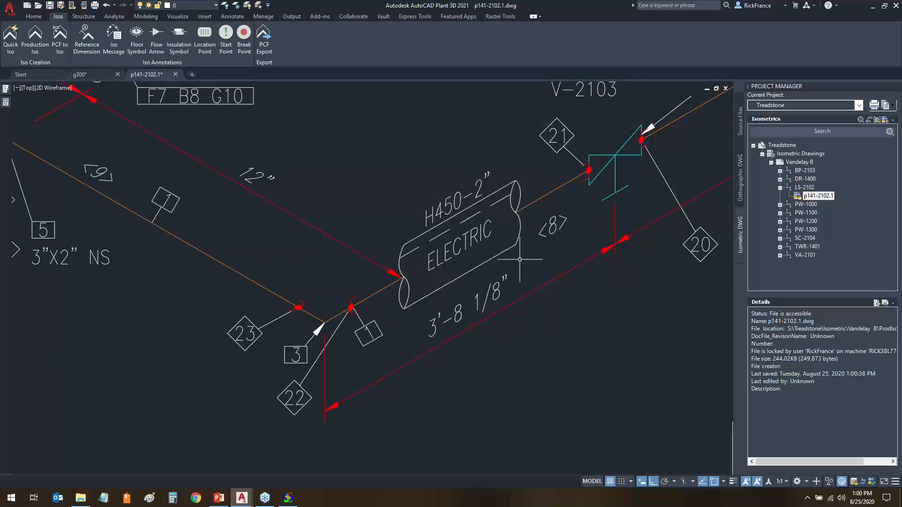
Switch to foxe and search isoconfig.xml for Insulation starting from the Insulation ComponentScheme.
{"action": "scroll", "coordinate": [509, 279], "scroll_direction": "down", "scroll_amount": 2}
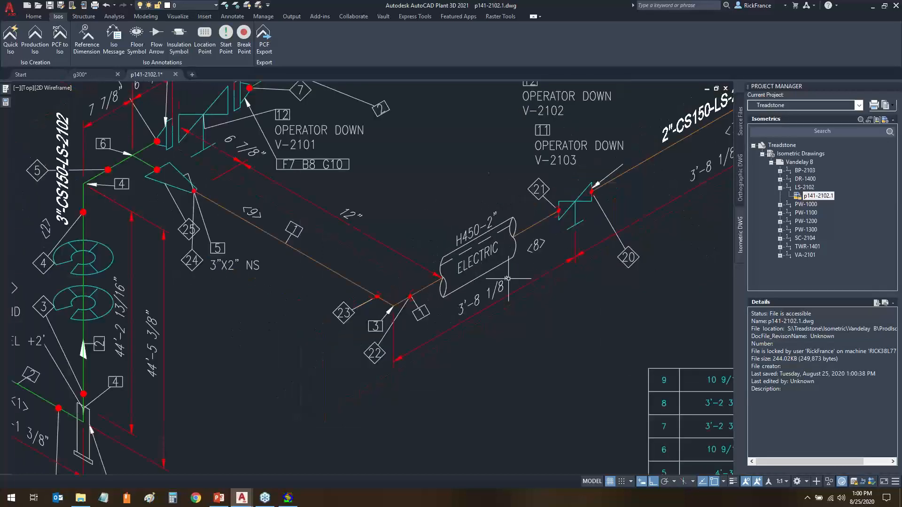
{"action": "scroll", "coordinate": [508, 279], "scroll_direction": "down", "scroll_amount": 2}
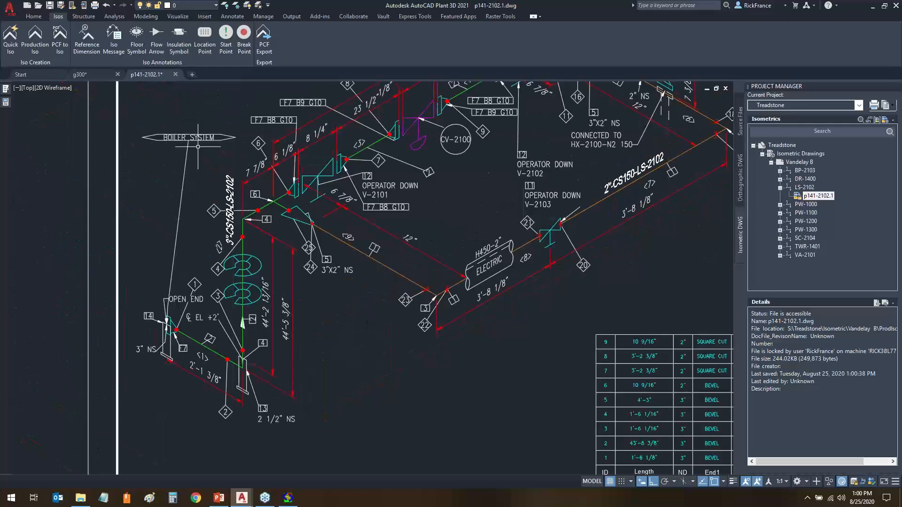
{"action": "left_click", "coordinate": [288, 499]}
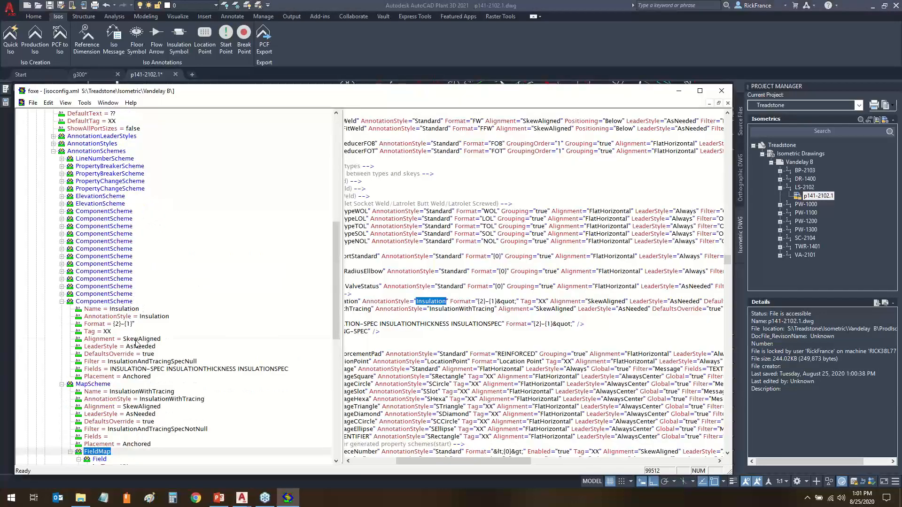
{"action": "left_click", "coordinate": [117, 302]}
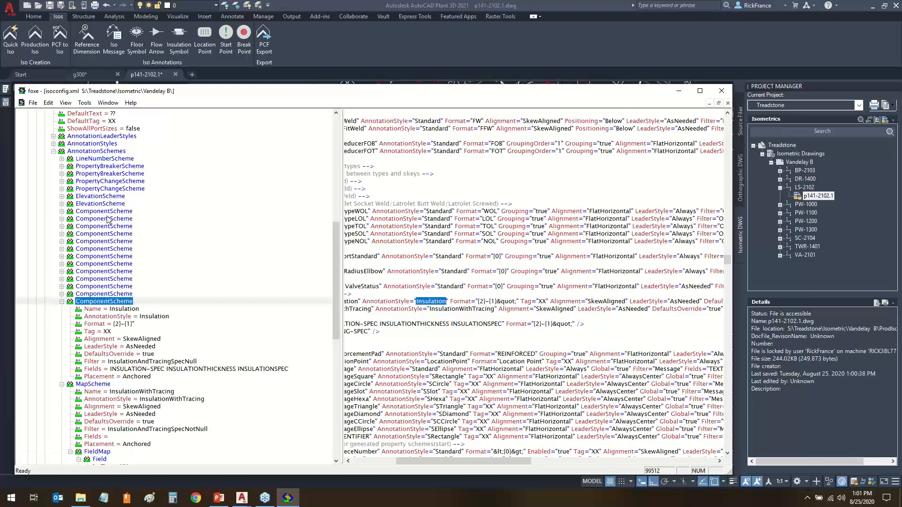
{"action": "right_click", "coordinate": [105, 153]}
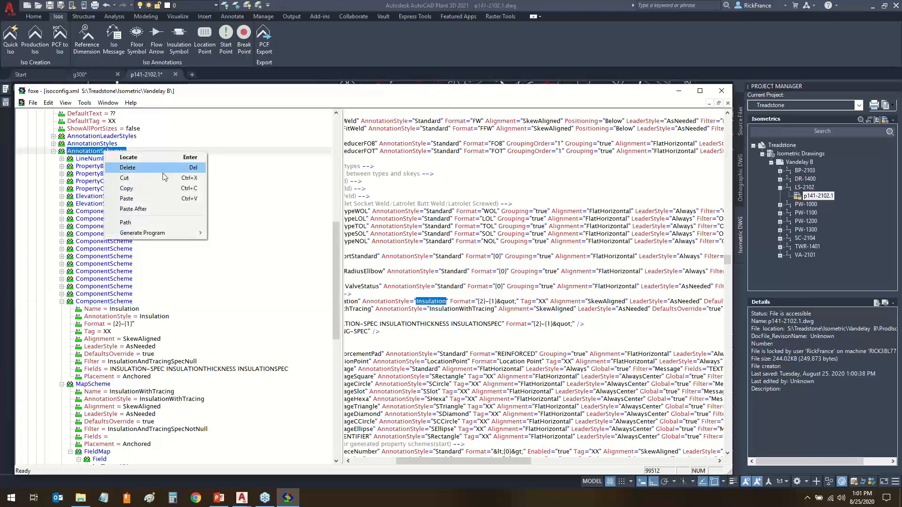
{"action": "left_click", "coordinate": [433, 201]}
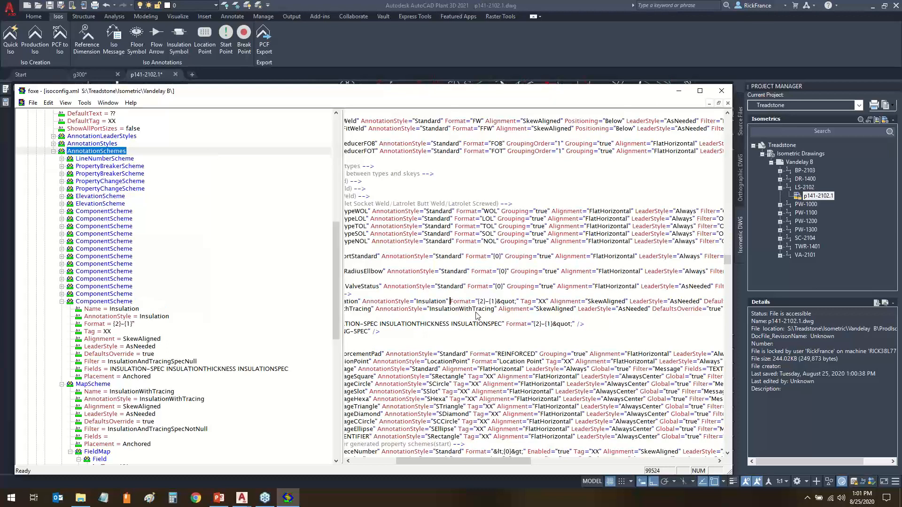
{"action": "key", "text": "ctrl+f"}
{"action": "type", "text": "Insulation"}
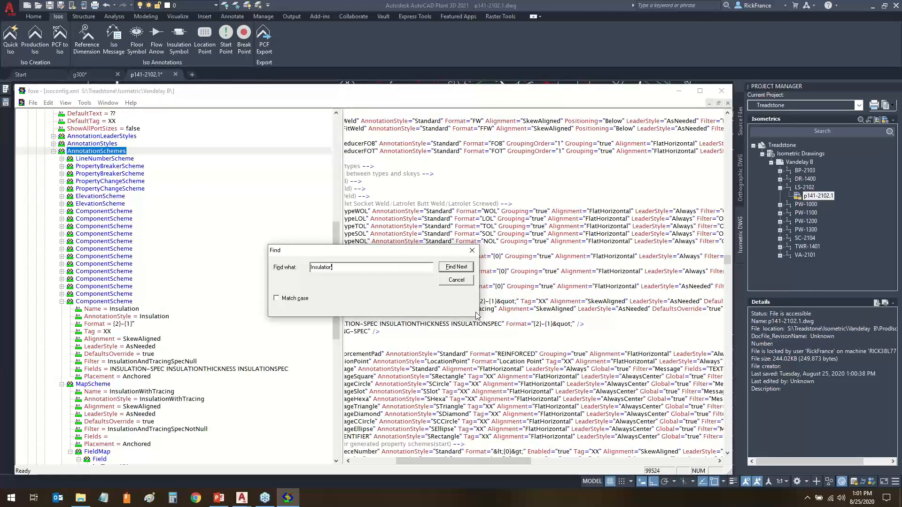
{"action": "key", "text": "Return"}
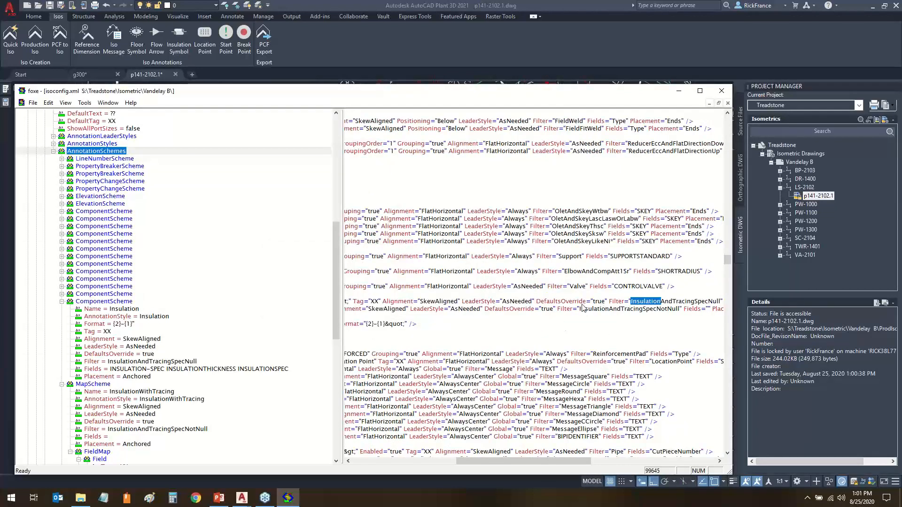
Show the XML path of the DefaultsOverride attribute in the Insulation ComponentScheme.
{"action": "double_click", "coordinate": [582, 305]}
{"action": "right_click", "coordinate": [583, 308]}
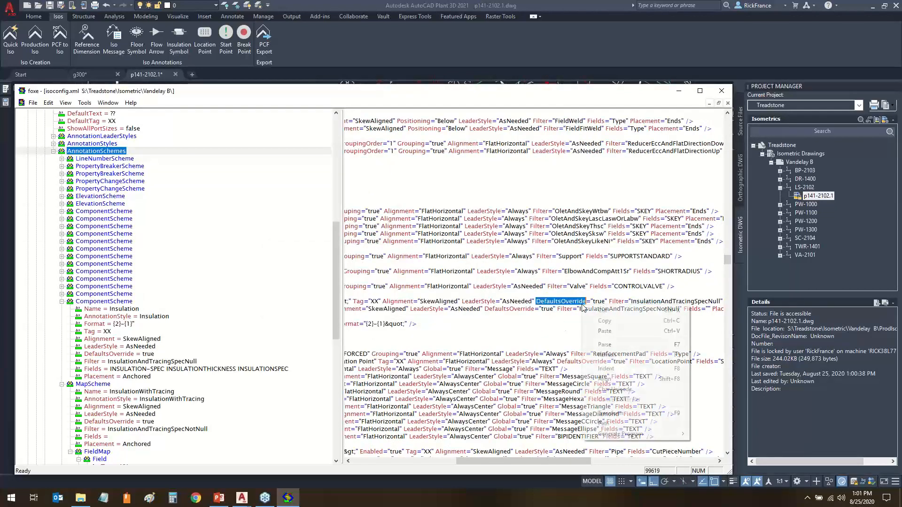
{"action": "left_click", "coordinate": [608, 356]}
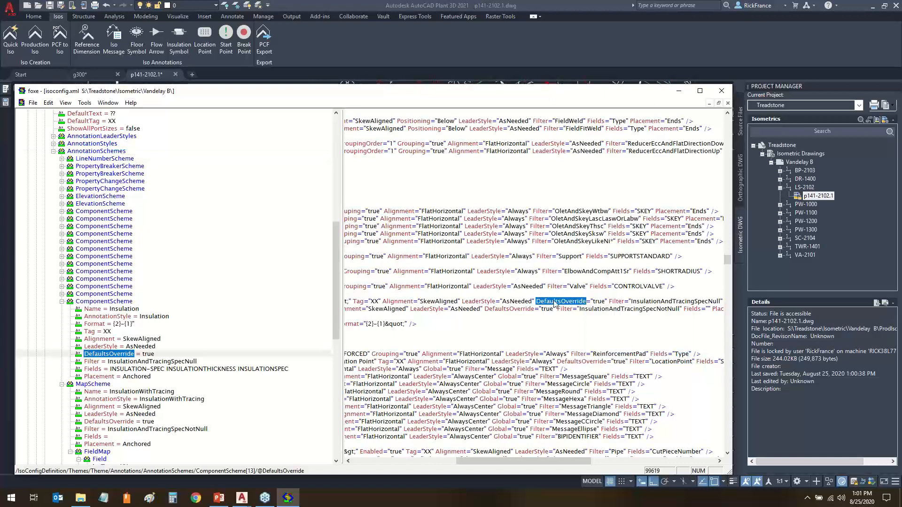
Search isoconfig.xml for the DefaultsOverride and LeaderStyle attributes around the Insulation scheme.
{"action": "key", "text": "ctrl+f"}
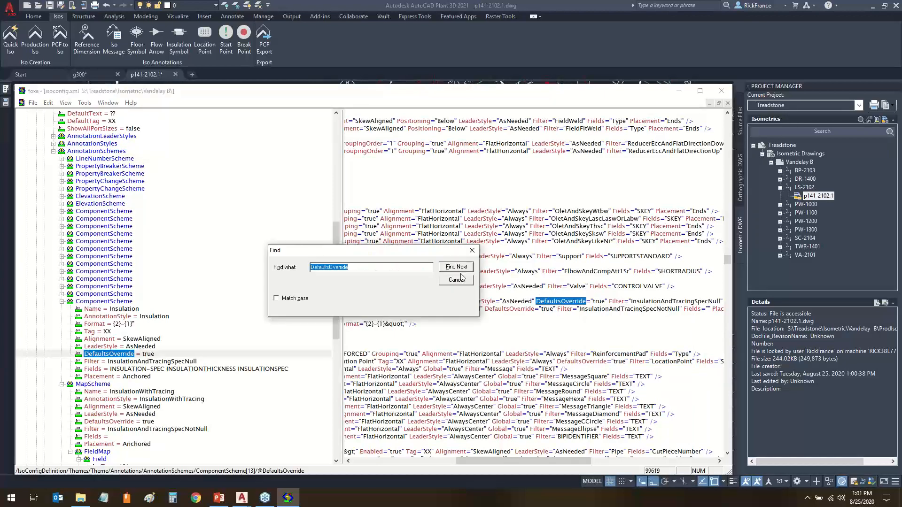
{"action": "left_click", "coordinate": [457, 267]}
{"action": "left_click", "coordinate": [458, 268]}
{"action": "left_click", "coordinate": [458, 279]}
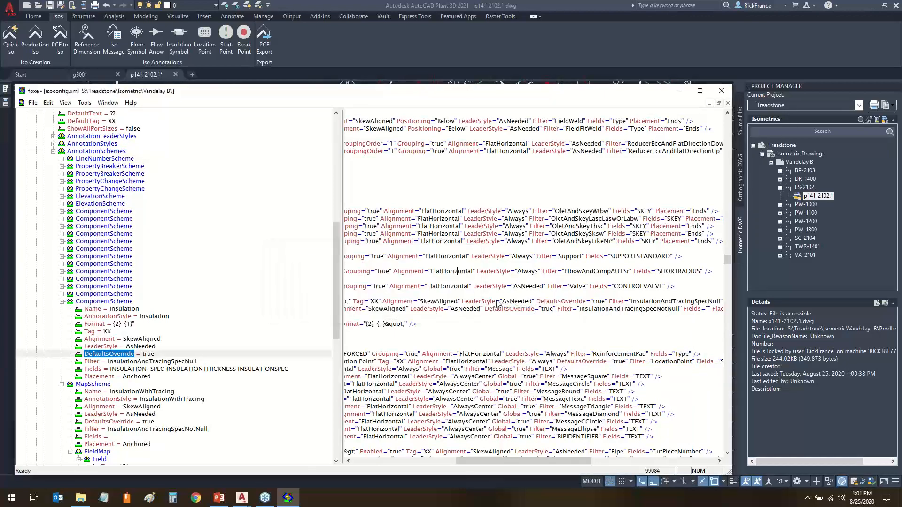
{"action": "left_click", "coordinate": [478, 223]}
{"action": "key", "text": "ctrl+f"}
{"action": "left_click", "coordinate": [458, 267]}
{"action": "left_click", "coordinate": [476, 249]}
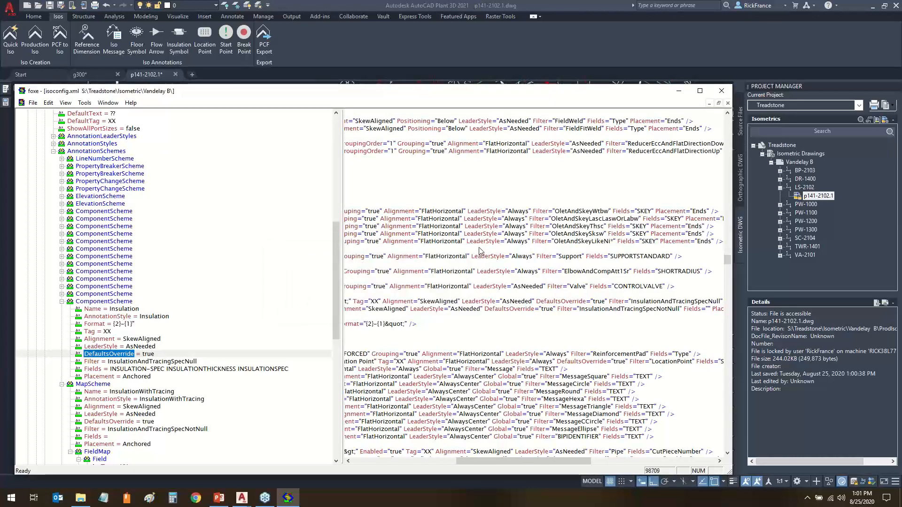
Search isoconfig.xml for Insulation to reach the insulation symbol schemes comment.
{"action": "key", "text": "ctrl+f"}
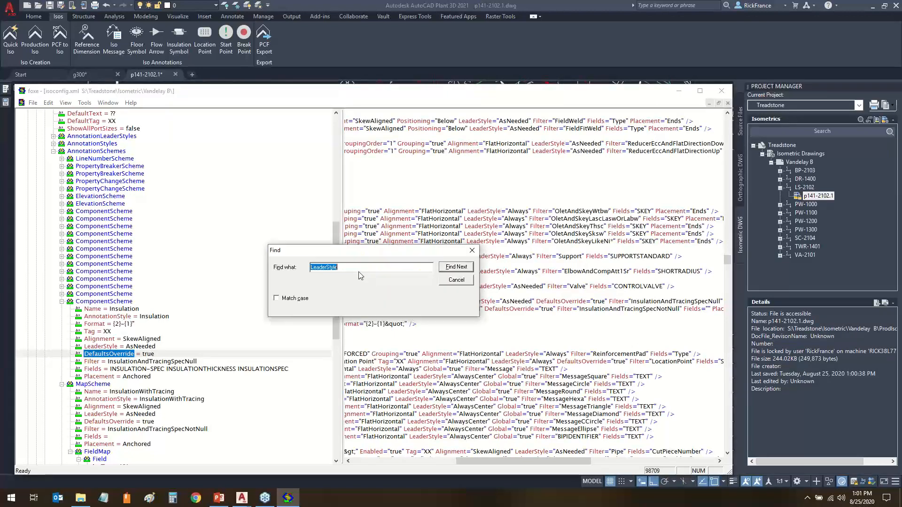
{"action": "type", "text": "Insulation"}
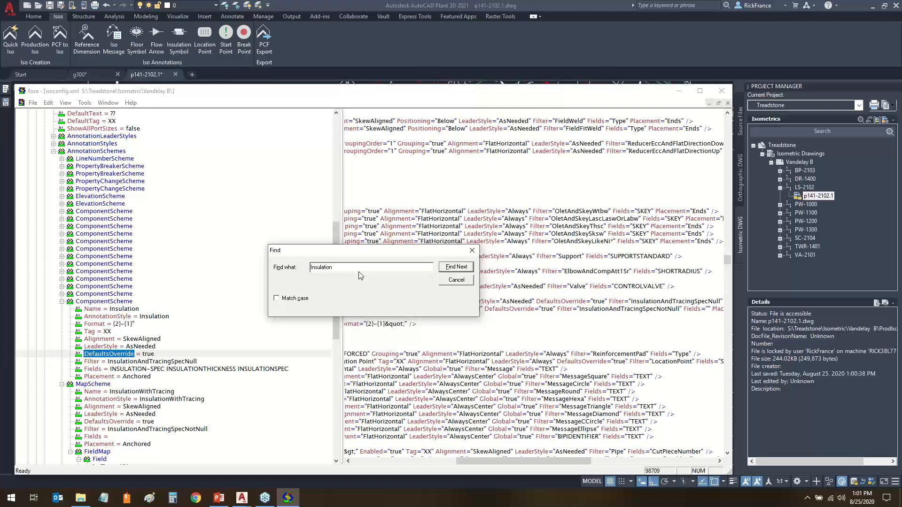
{"action": "key", "text": "Return"}
{"action": "key", "text": "Escape"}
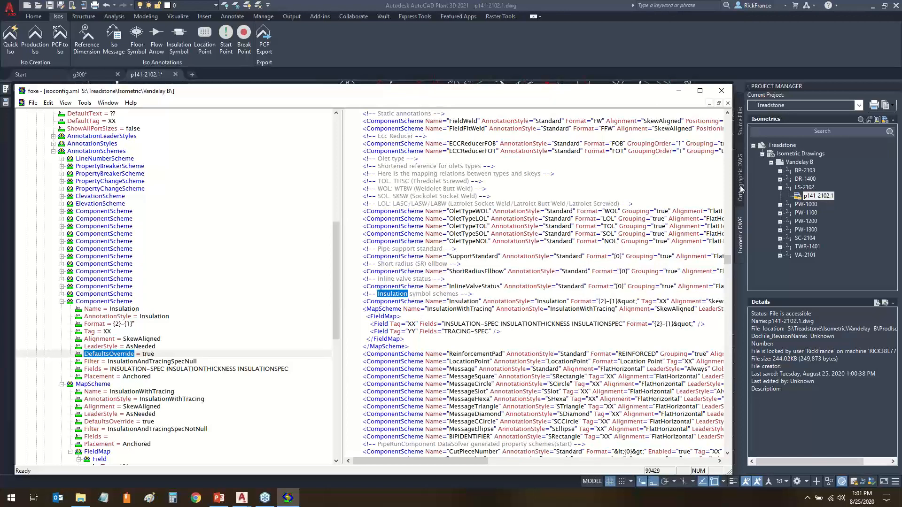
Save isoconfig.xml, and open Project Setup for the Treadstone project in AutoCAD Plant 3D.
{"action": "left_click", "coordinate": [778, 145]}
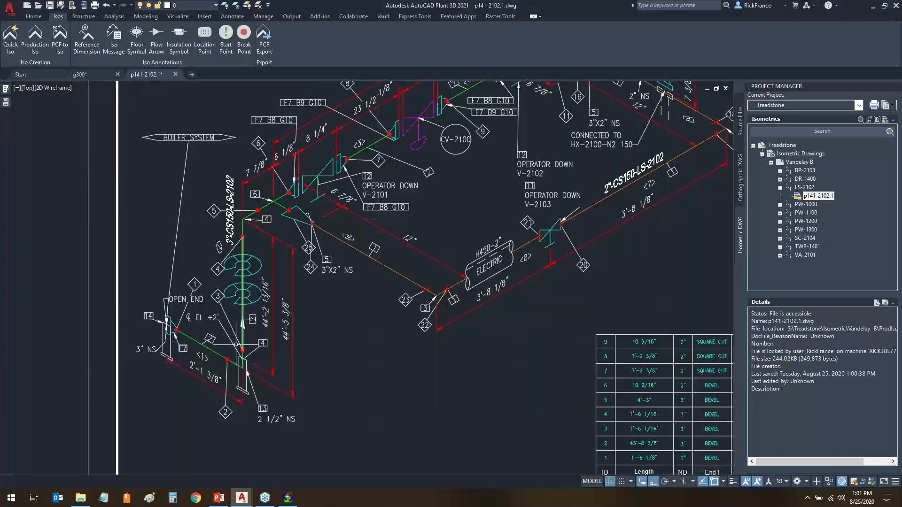
{"action": "left_click", "coordinate": [286, 502]}
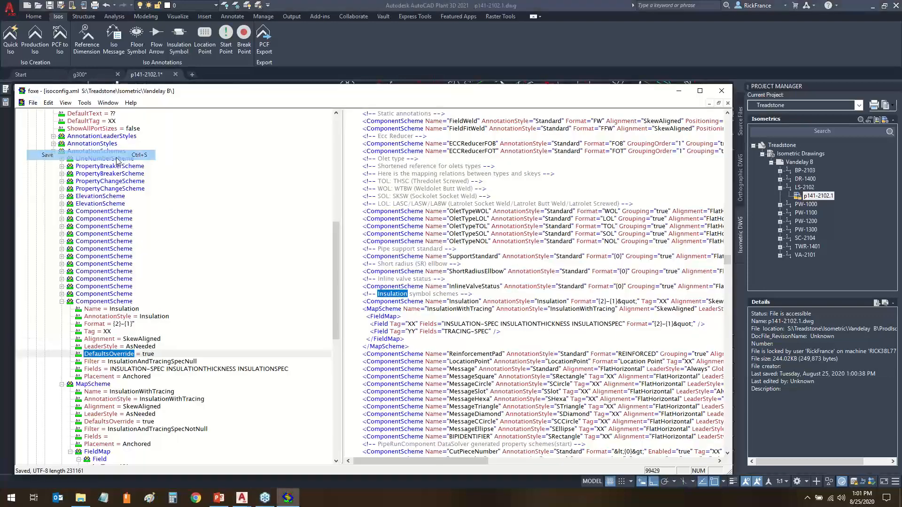
{"action": "left_click", "coordinate": [788, 146]}
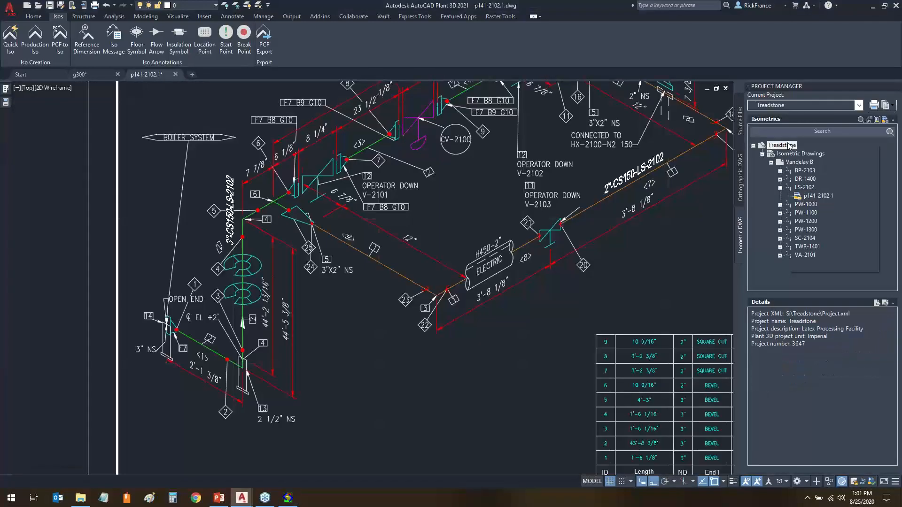
{"action": "right_click", "coordinate": [786, 143]}
{"action": "left_click", "coordinate": [810, 267]}
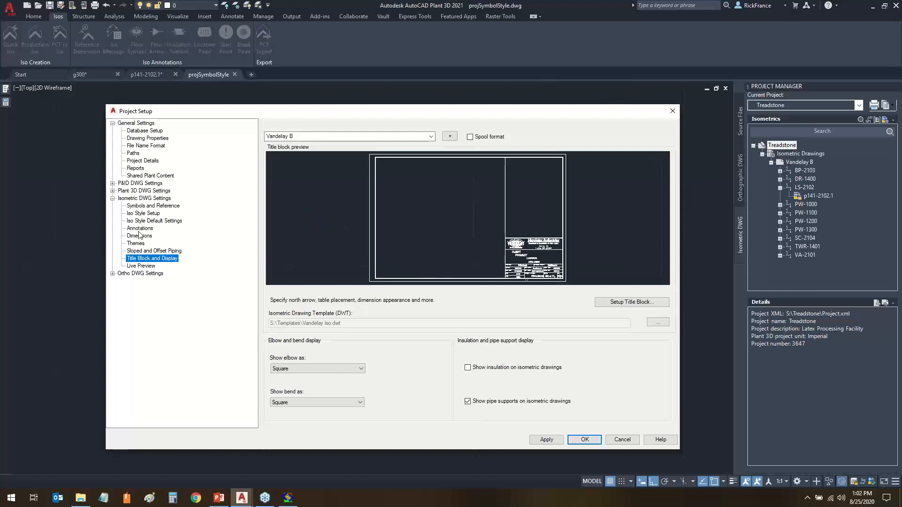
Enable showing insulation on isometric drawings in the Vandelay B title block and display settings, and accept the project setup.
{"action": "left_click", "coordinate": [147, 214]}
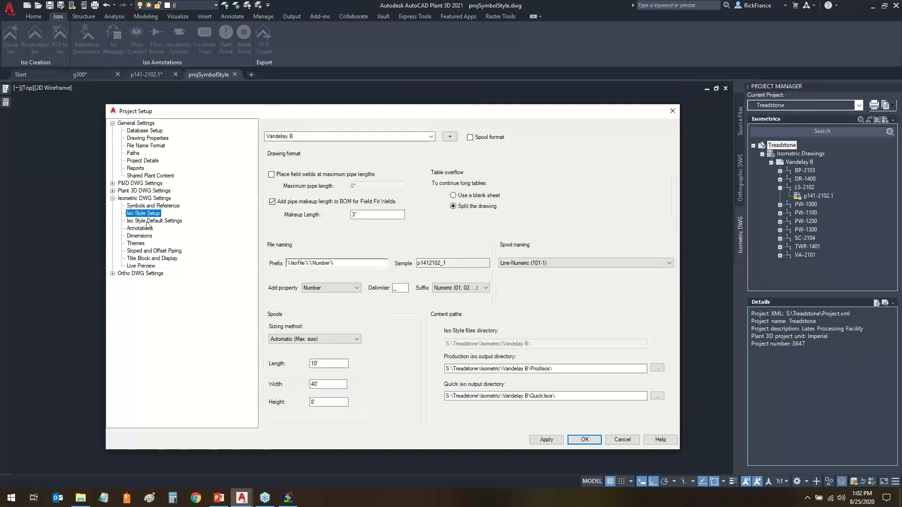
{"action": "left_click", "coordinate": [146, 222]}
{"action": "left_click", "coordinate": [150, 259]}
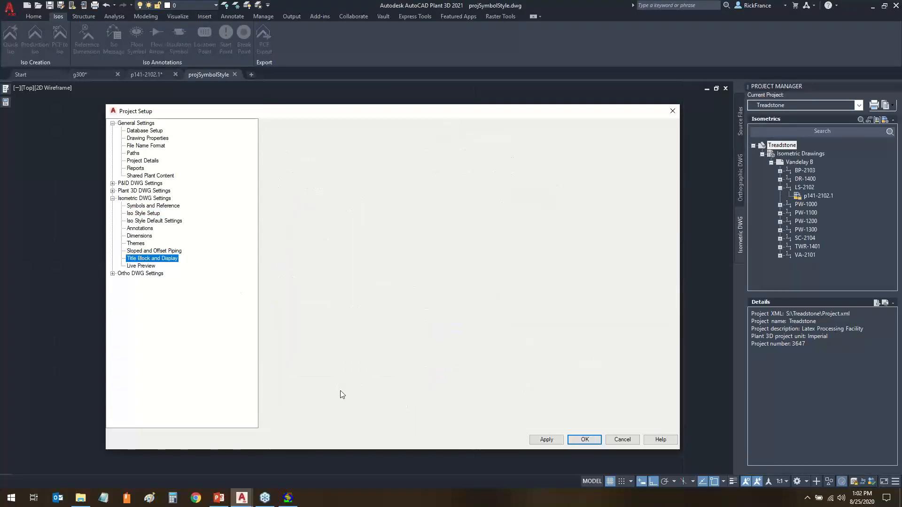
{"action": "left_click", "coordinate": [467, 368]}
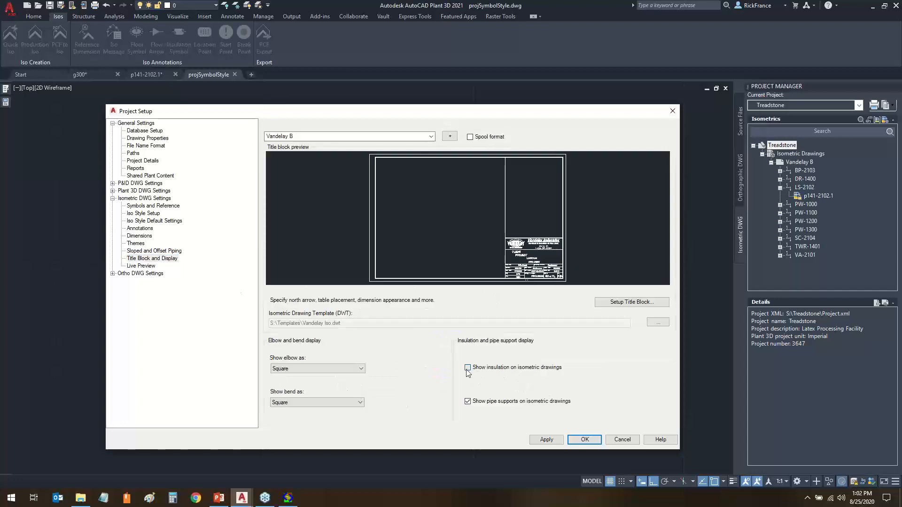
{"action": "left_click", "coordinate": [584, 439]}
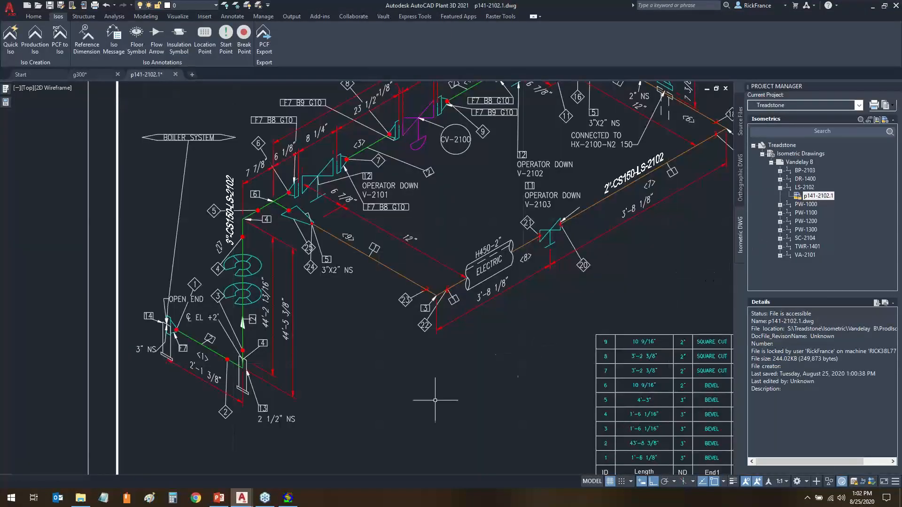
Switch to foxe and reload the externally modified isoconfig.xml.
{"action": "left_click", "coordinate": [288, 499]}
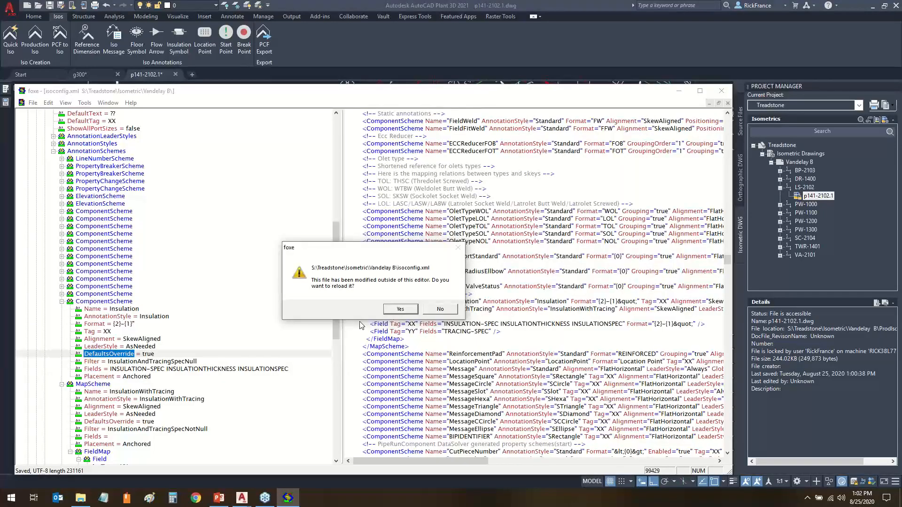
{"action": "left_click", "coordinate": [409, 310]}
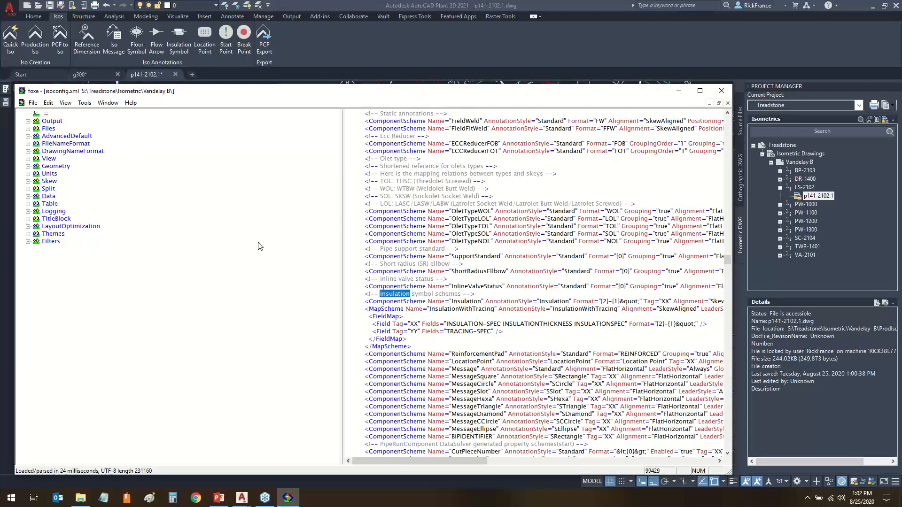
Return to AutoCAD Plant 3D and examine the bill of materials and the flange, gasket and bolt annotations around CV-2100 on p141-2102.1.
{"action": "left_click", "coordinate": [849, 276]}
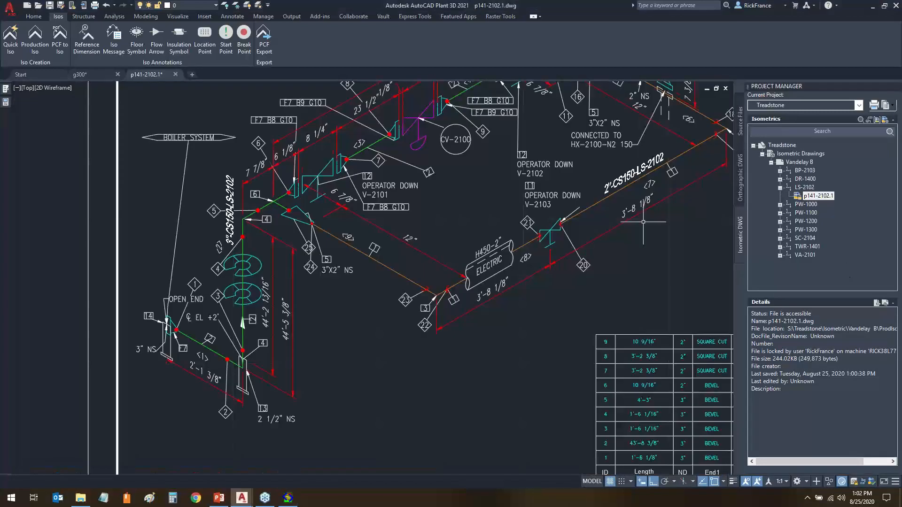
{"action": "scroll", "coordinate": [639, 234], "scroll_direction": "down", "scroll_amount": 7}
{"action": "middle_click_drag", "start_coordinate": [634, 239], "coordinate": [538, 280]}
{"action": "scroll", "coordinate": [538, 283], "scroll_direction": "up", "scroll_amount": 10}
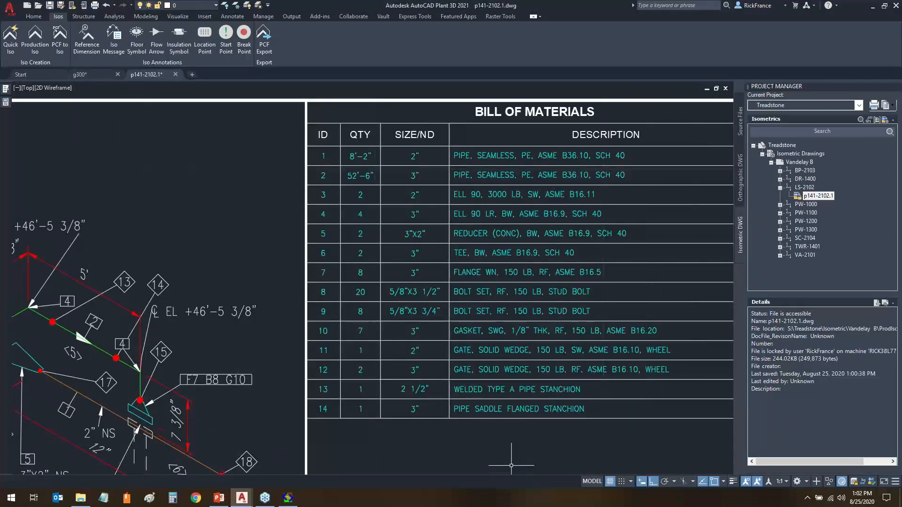
{"action": "middle_click_drag", "start_coordinate": [512, 466], "coordinate": [511, 460]}
{"action": "scroll", "coordinate": [379, 477], "scroll_direction": "down", "scroll_amount": 5}
{"action": "scroll", "coordinate": [375, 367], "scroll_direction": "up", "scroll_amount": 8}
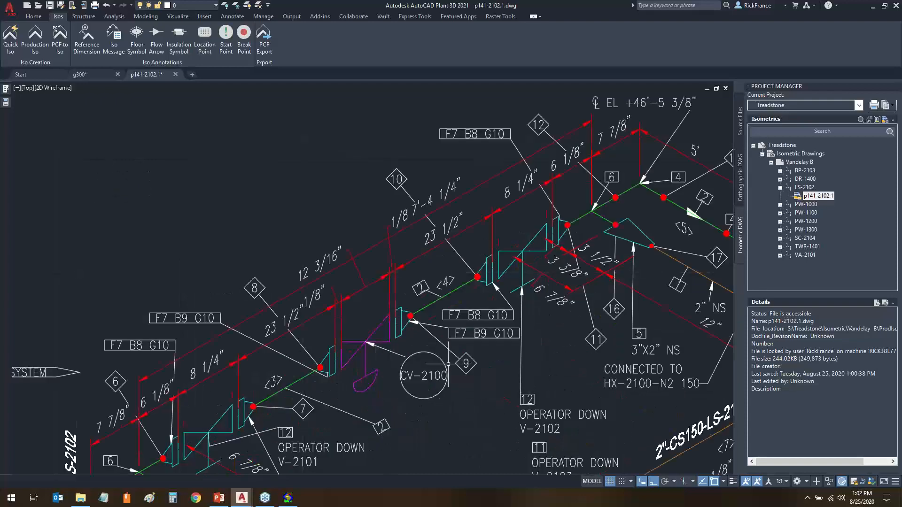
{"action": "left_click", "coordinate": [420, 290]}
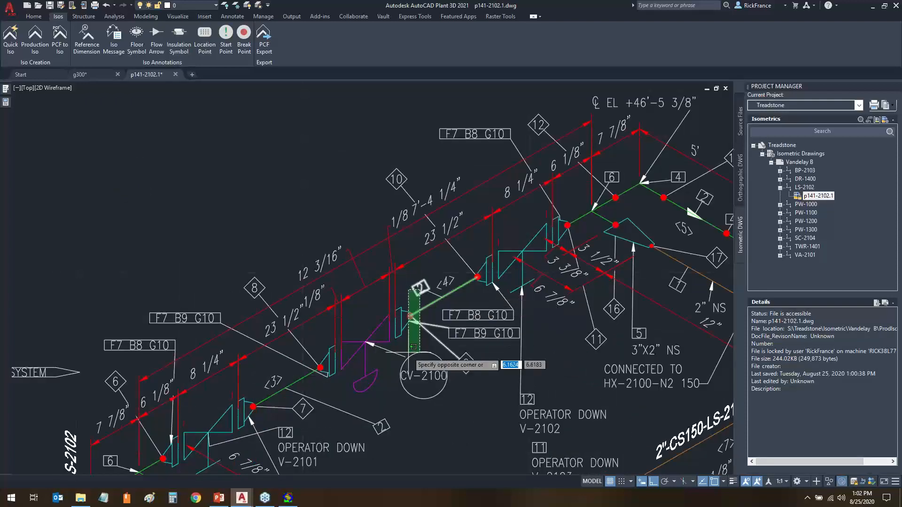
{"action": "left_click", "coordinate": [292, 373]}
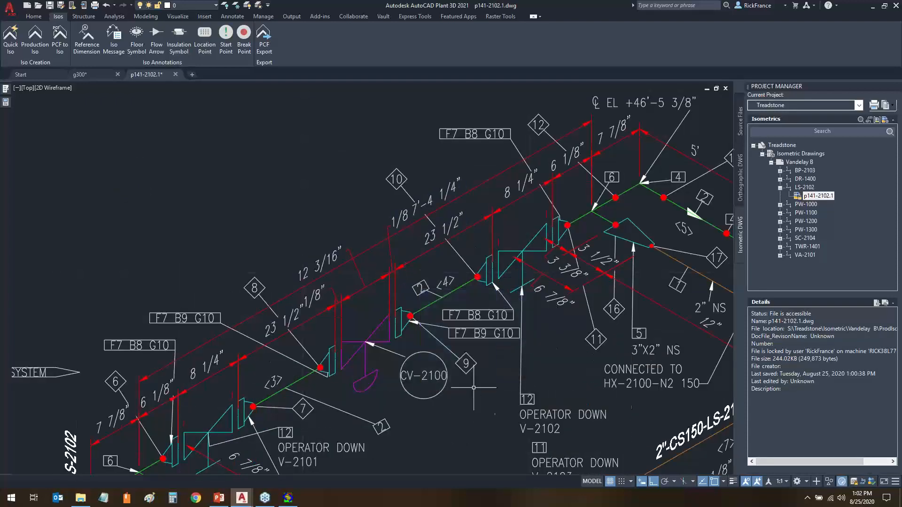
{"action": "scroll", "coordinate": [467, 384], "scroll_direction": "down", "scroll_amount": 5}
{"action": "middle_click_drag", "start_coordinate": [466, 376], "coordinate": [321, 243]}
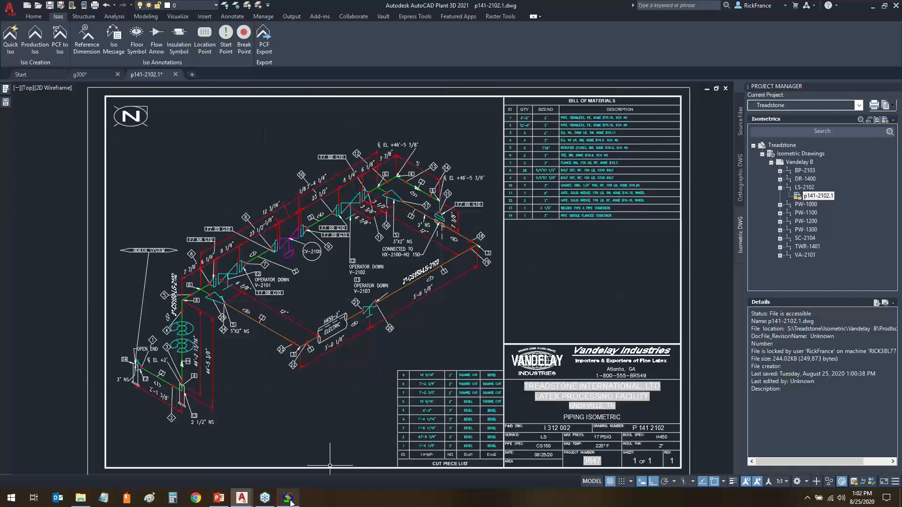
Switch to foxe and locate the Name attribute of the Materials list in the Data section's AggregatedLists of isoconfig.xml.
{"action": "left_click", "coordinate": [290, 502]}
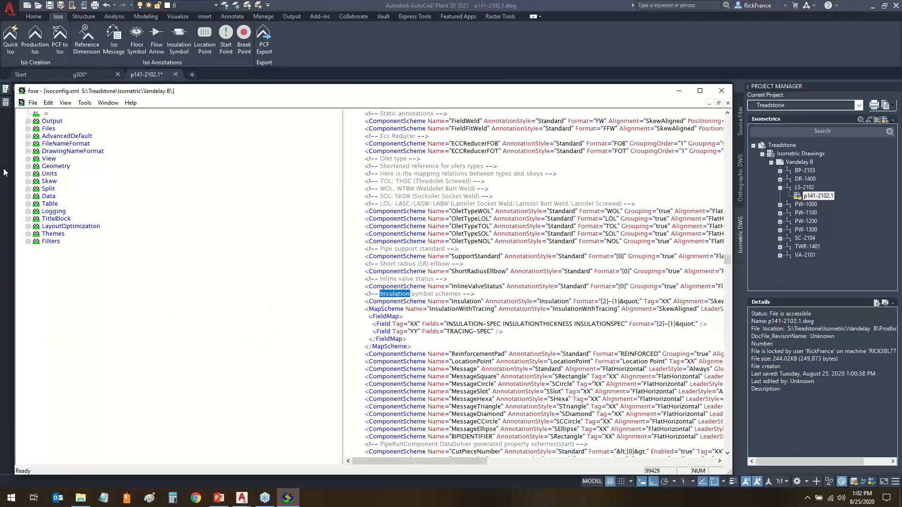
{"action": "left_click", "coordinate": [28, 197]}
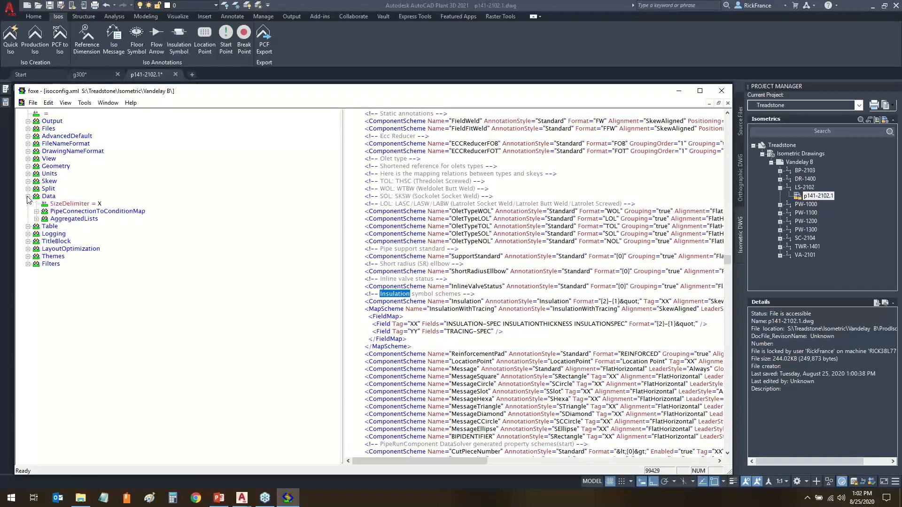
{"action": "left_click", "coordinate": [36, 219]}
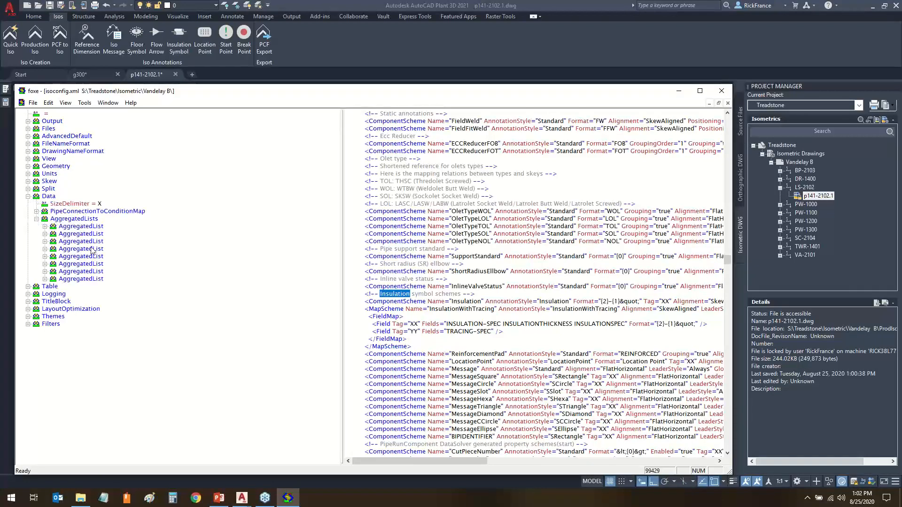
{"action": "left_click", "coordinate": [70, 226]}
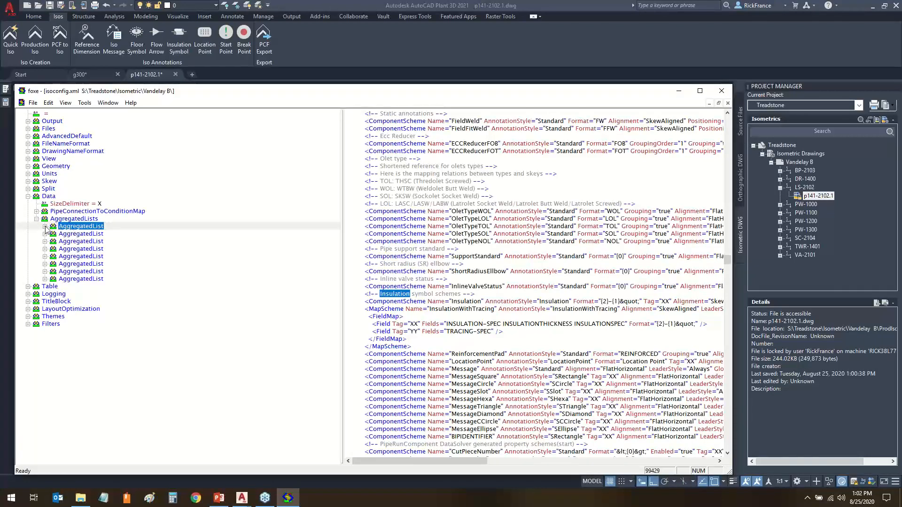
{"action": "left_click", "coordinate": [45, 226]}
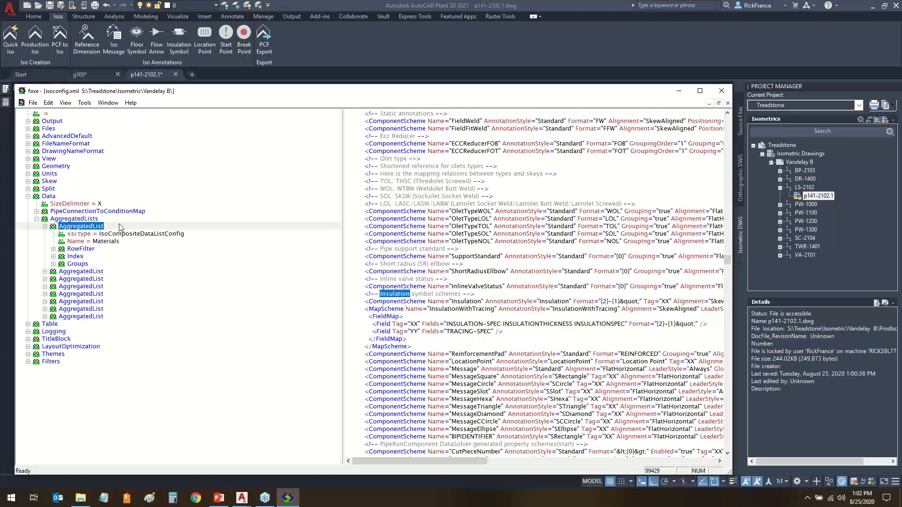
{"action": "left_click", "coordinate": [101, 242]}
Examine the names and types of the four aggregated lists following Materials, and collapse them again.
{"action": "left_click", "coordinate": [45, 272]}
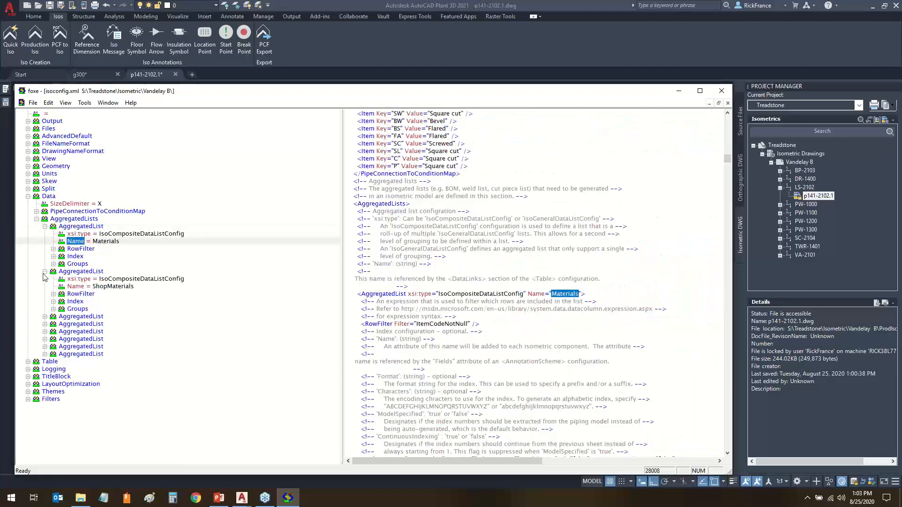
{"action": "left_click", "coordinate": [45, 317]}
{"action": "left_click", "coordinate": [45, 361]}
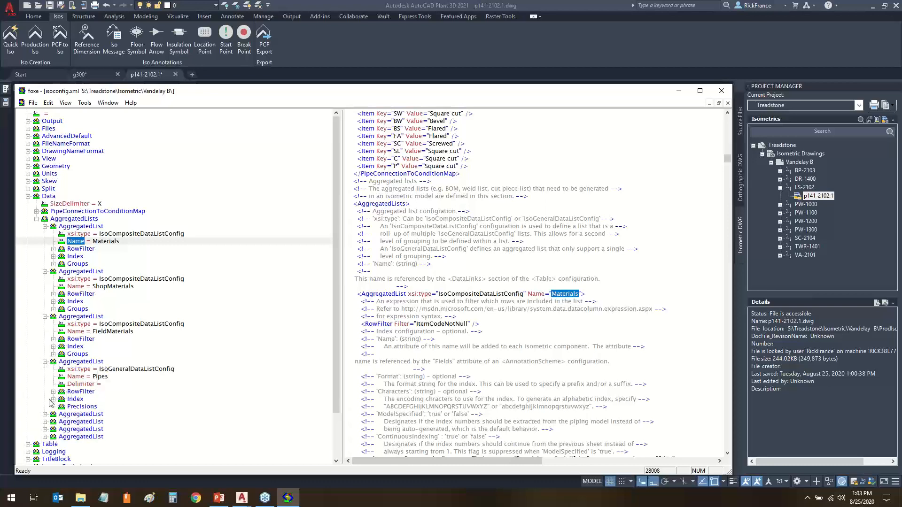
{"action": "left_click", "coordinate": [45, 414]}
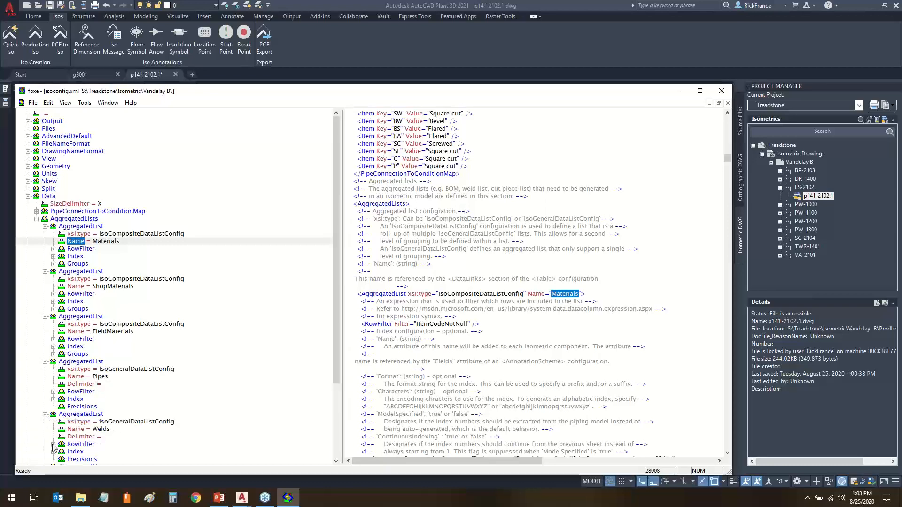
{"action": "left_click", "coordinate": [45, 414]}
{"action": "left_click", "coordinate": [45, 362]}
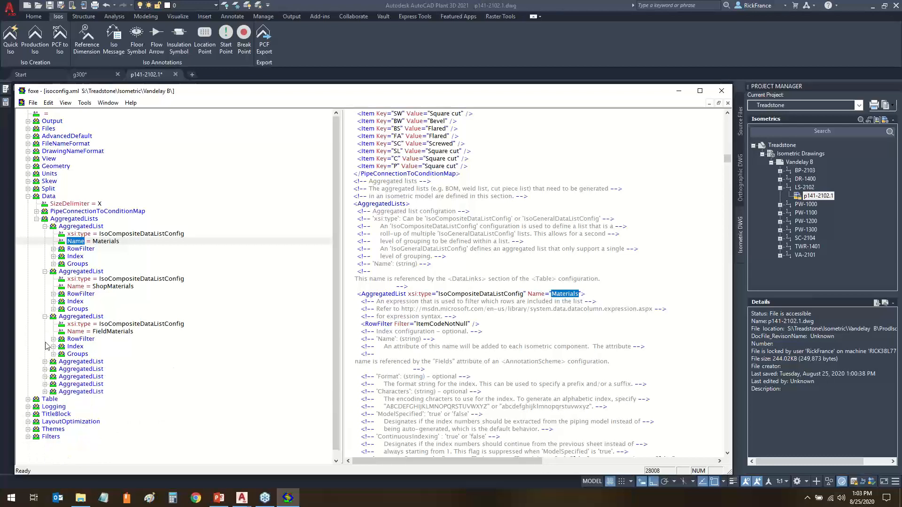
{"action": "left_click", "coordinate": [45, 316]}
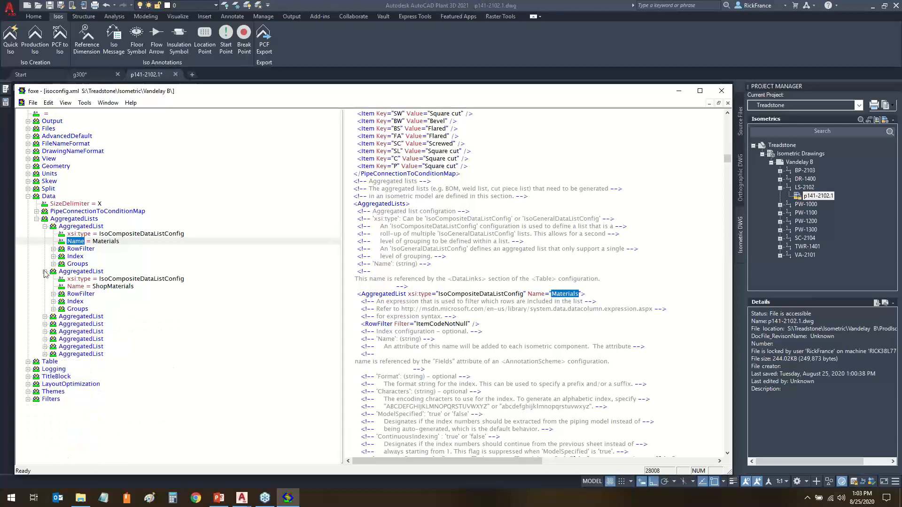
{"action": "left_click", "coordinate": [44, 272]}
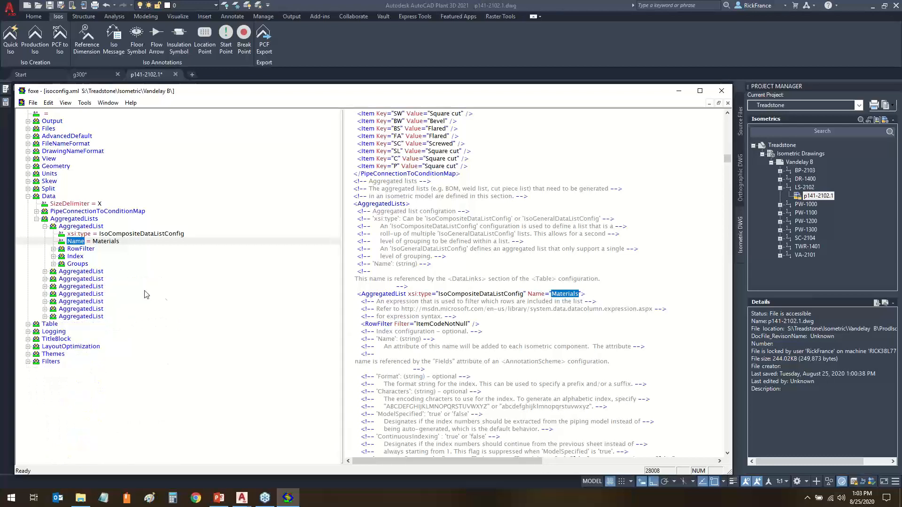
Switch to AutoCAD Plant 3D and close the p141-2102.1 isometric drawing.
{"action": "left_click", "coordinate": [701, 67]}
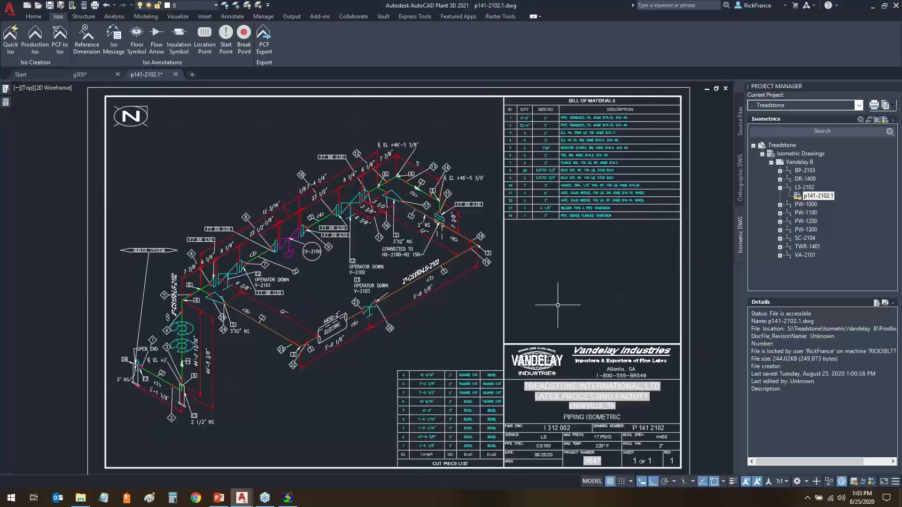
{"action": "left_click", "coordinate": [176, 74]}
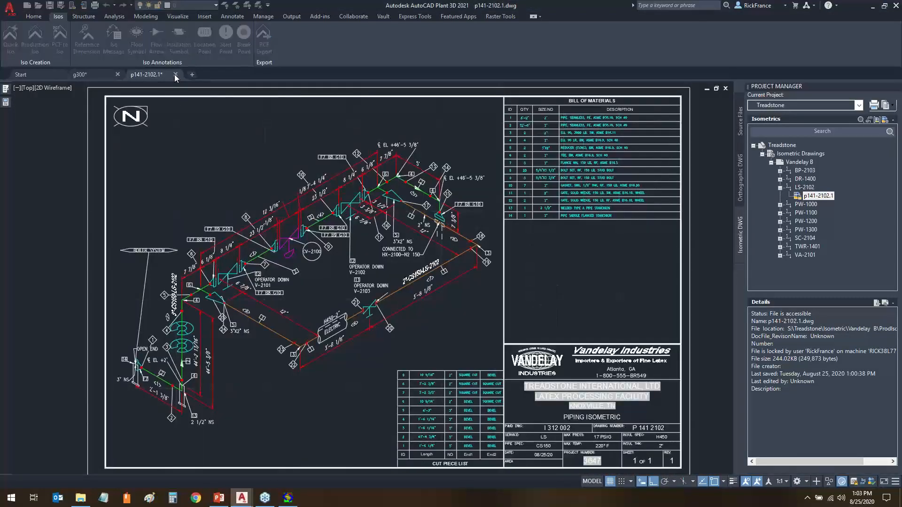
{"action": "left_click", "coordinate": [468, 269]}
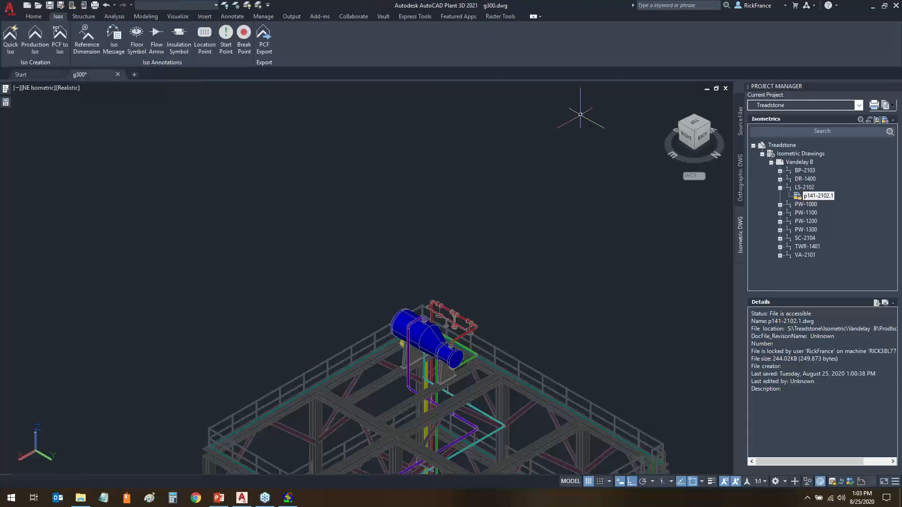
Return to foxe, expand the Groups of the Materials aggregated list, and check the names of its first few groups.
{"action": "left_click", "coordinate": [288, 497]}
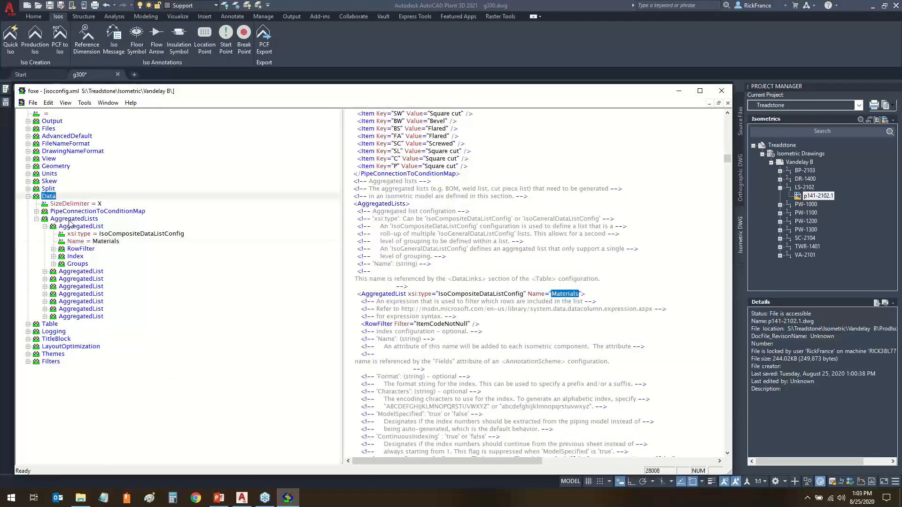
{"action": "left_click", "coordinate": [80, 226]}
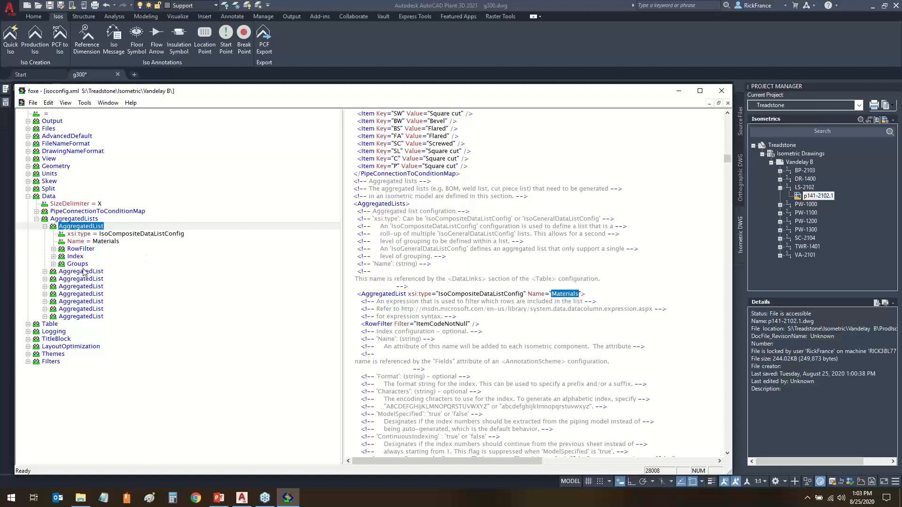
{"action": "left_click", "coordinate": [82, 265]}
{"action": "left_click", "coordinate": [53, 264]}
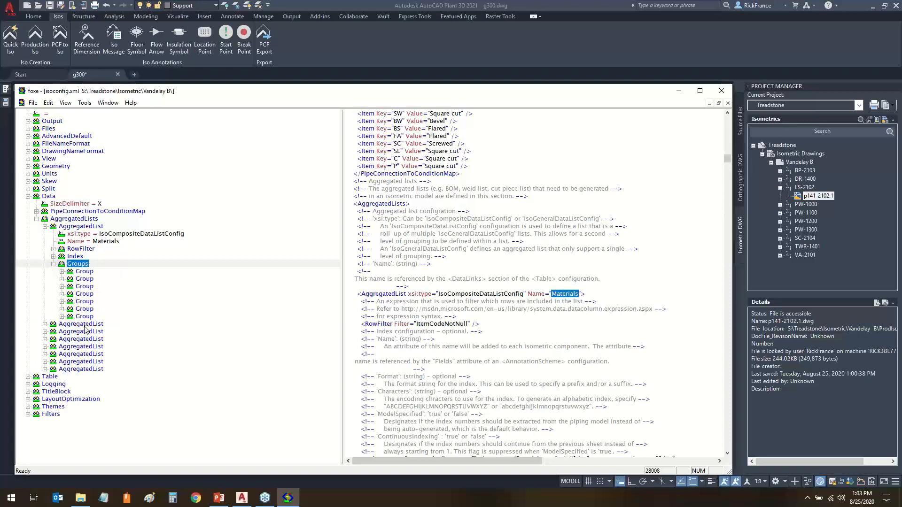
{"action": "double_click", "coordinate": [84, 272]}
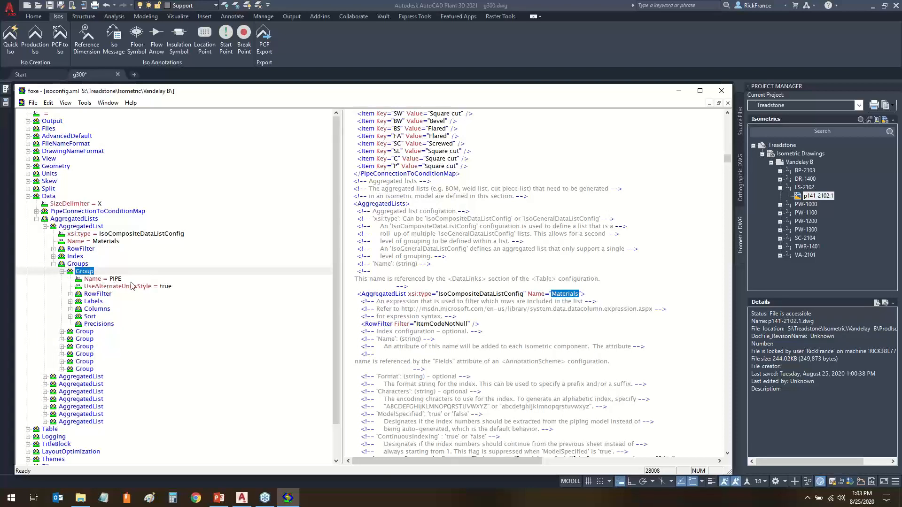
{"action": "left_click", "coordinate": [59, 273]}
{"action": "left_click", "coordinate": [62, 272]}
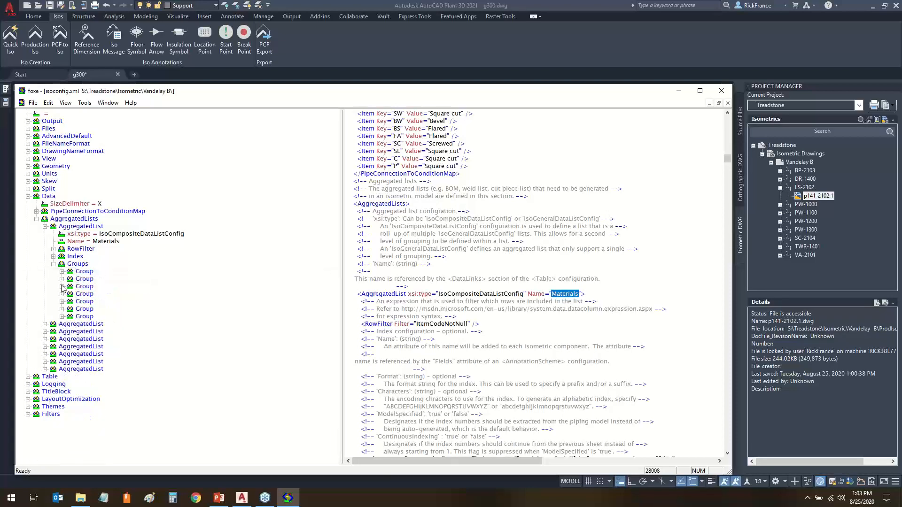
{"action": "left_click", "coordinate": [62, 279]}
{"action": "left_click", "coordinate": [62, 280]}
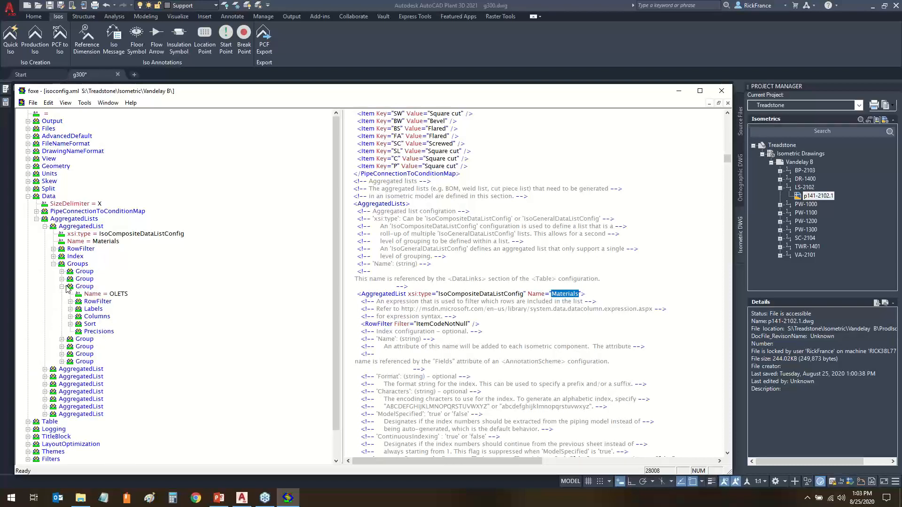
Check the names of the last two groups in the Materials aggregated list in foxe.
{"action": "left_click", "coordinate": [756, 51]}
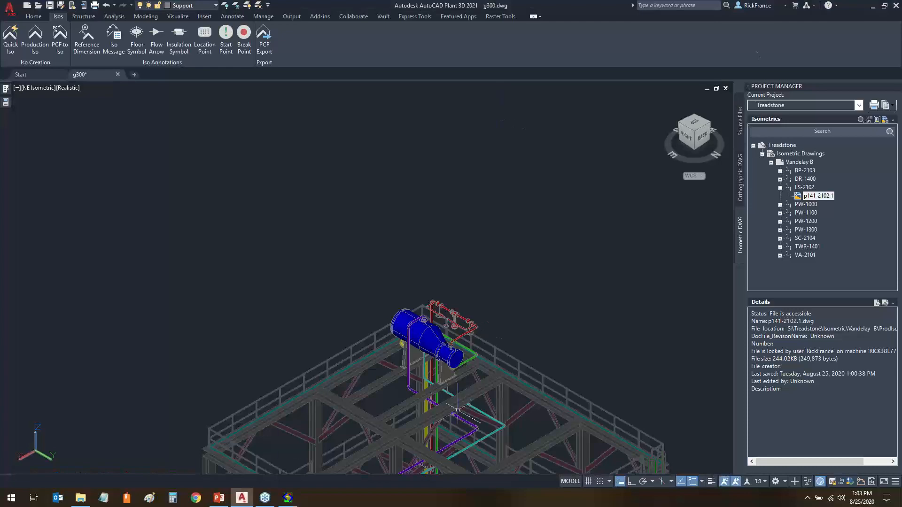
{"action": "left_click", "coordinate": [287, 498]}
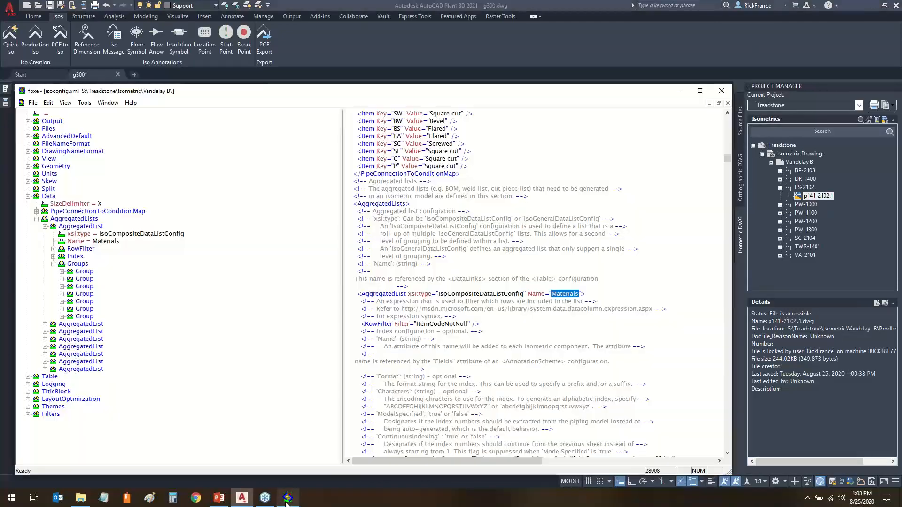
{"action": "left_click", "coordinate": [62, 309]}
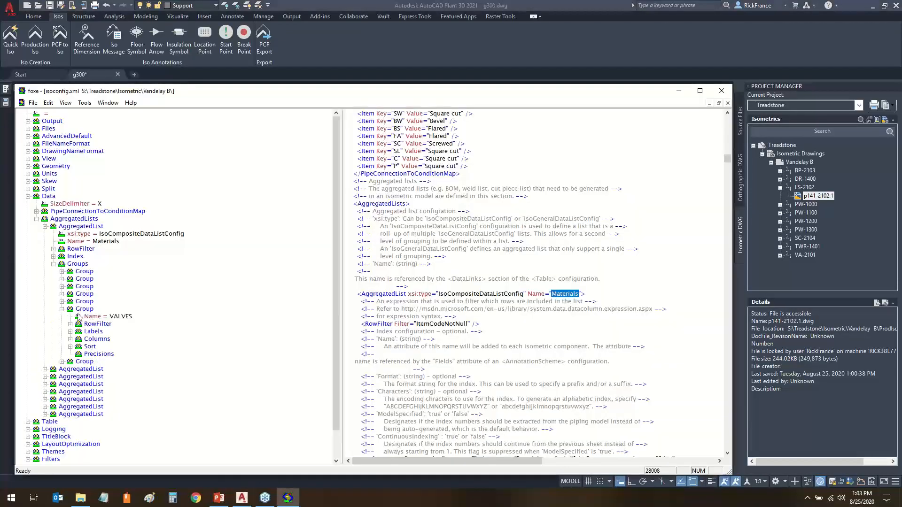
{"action": "left_click", "coordinate": [62, 309]}
{"action": "left_click", "coordinate": [62, 316]}
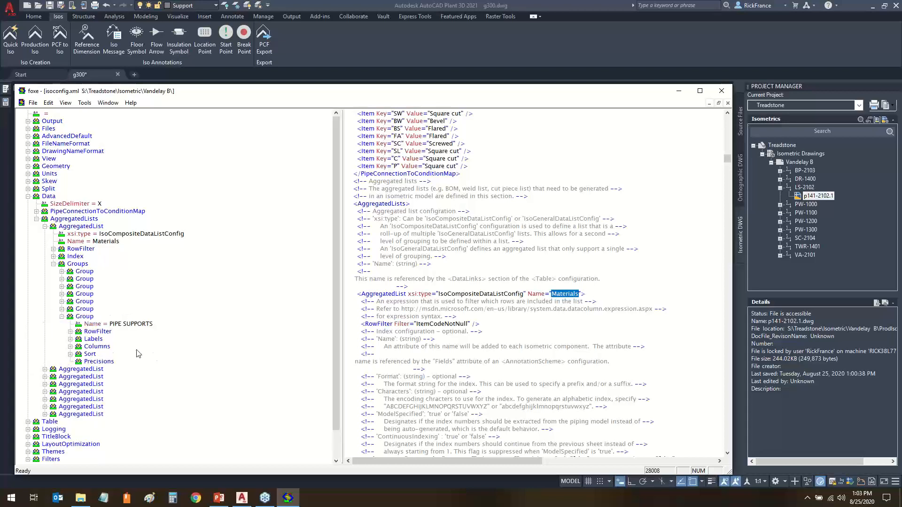
Duplicate the PIPE SUPPORTS group directly after itself in the Materials list, and expand both copies.
{"action": "left_click", "coordinate": [79, 318]}
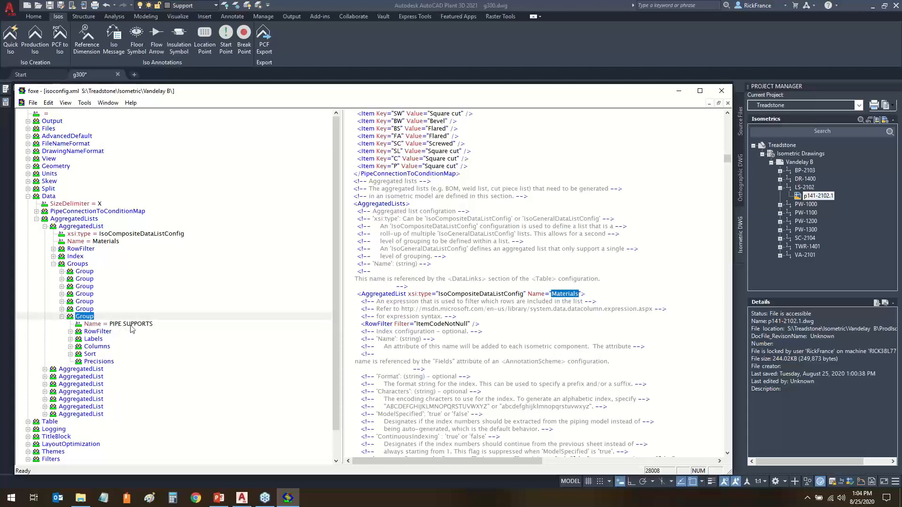
{"action": "right_click", "coordinate": [85, 316]}
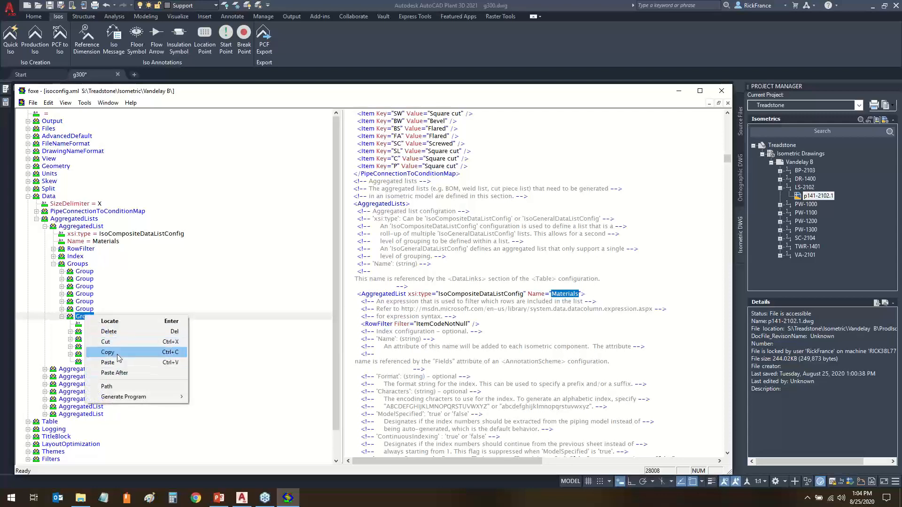
{"action": "left_click", "coordinate": [116, 352]}
{"action": "right_click", "coordinate": [83, 319]}
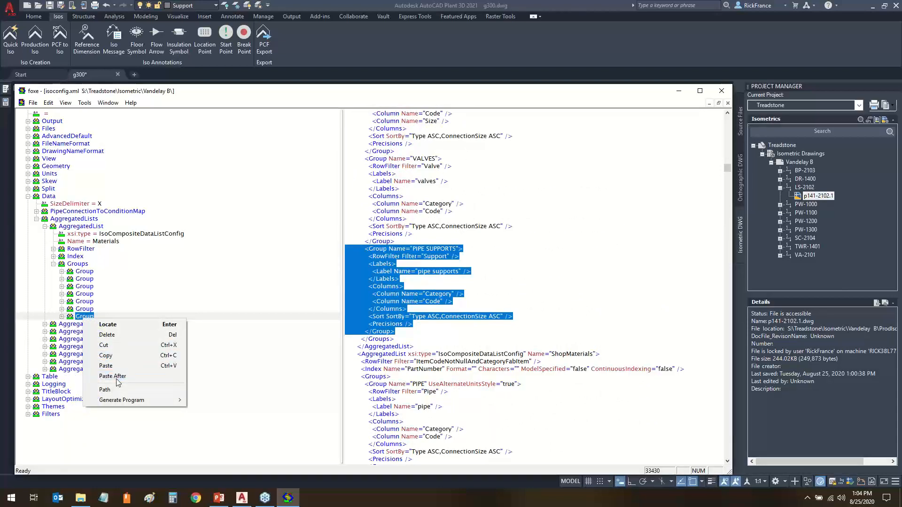
{"action": "left_click", "coordinate": [114, 376]}
{"action": "left_click", "coordinate": [62, 317]}
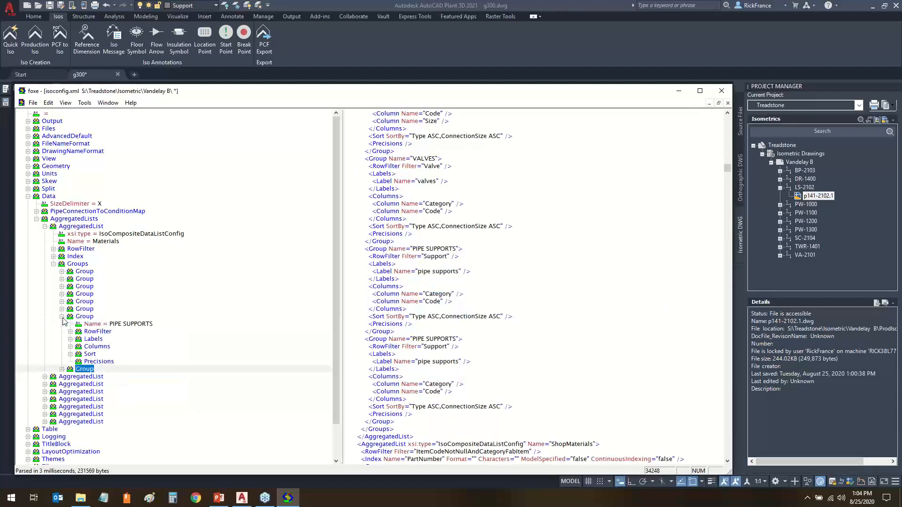
{"action": "left_click", "coordinate": [62, 373]}
{"action": "left_click", "coordinate": [62, 369]}
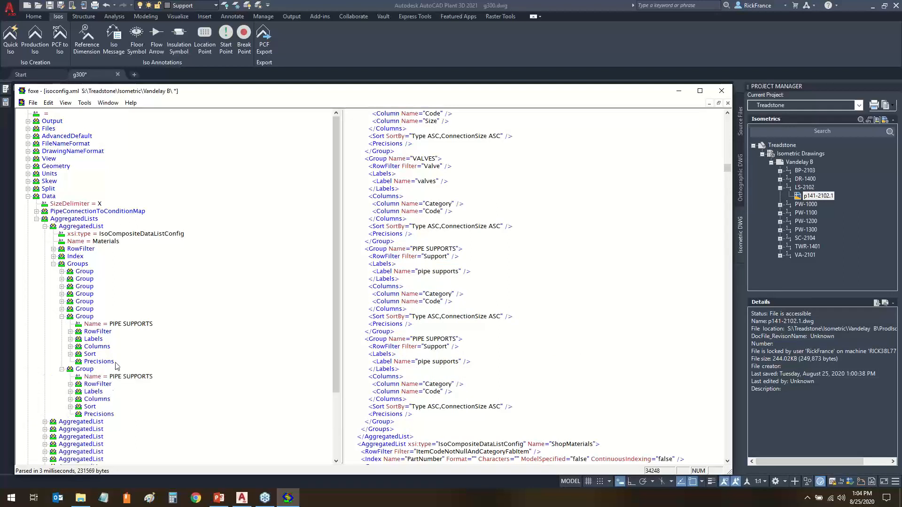
Rename the first of the two PIPE SUPPORTS groups, the one directly after VALVES, as INSTRUMENT.
{"action": "left_click", "coordinate": [62, 309]}
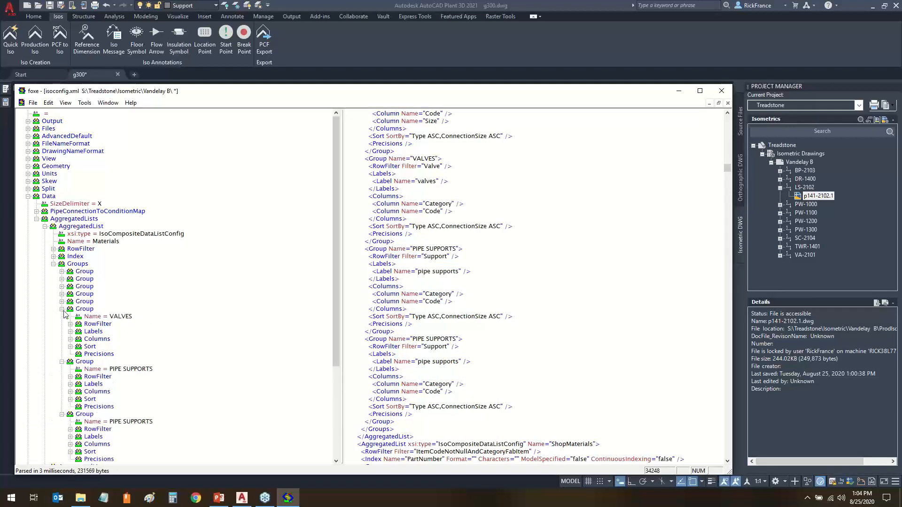
{"action": "left_click", "coordinate": [62, 414]}
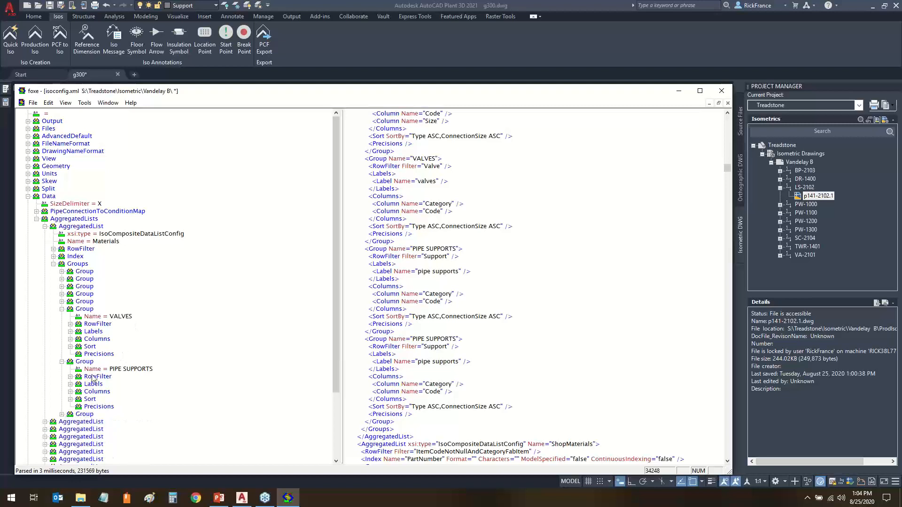
{"action": "left_click", "coordinate": [62, 309]}
{"action": "left_click", "coordinate": [77, 322]}
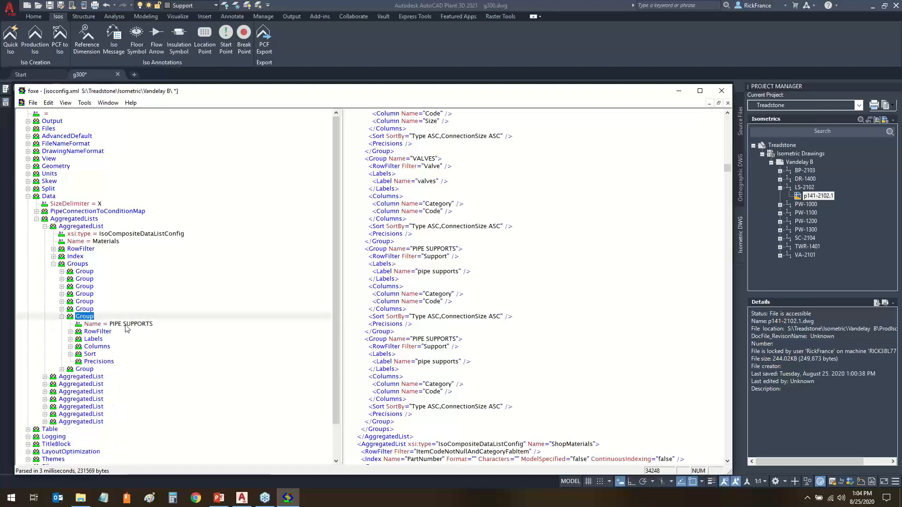
{"action": "left_click", "coordinate": [149, 327]}
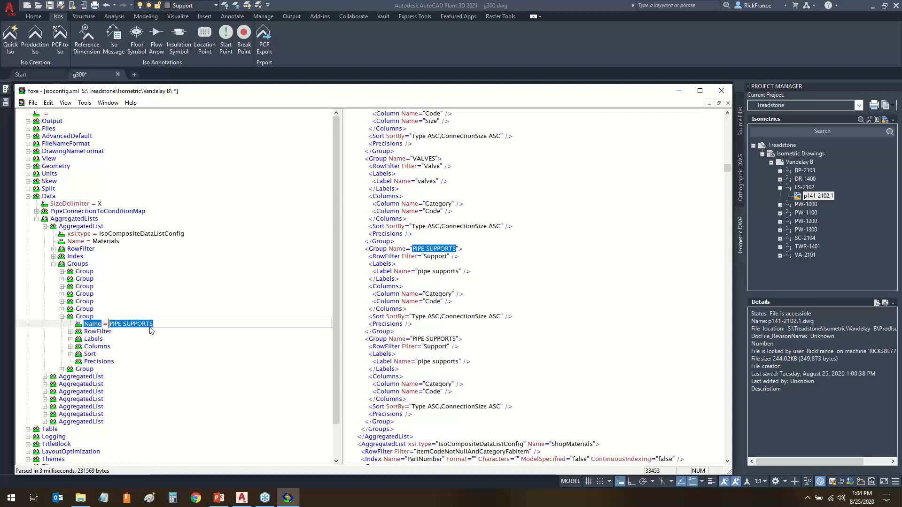
{"action": "type", "text": "INSTRUMENT"}
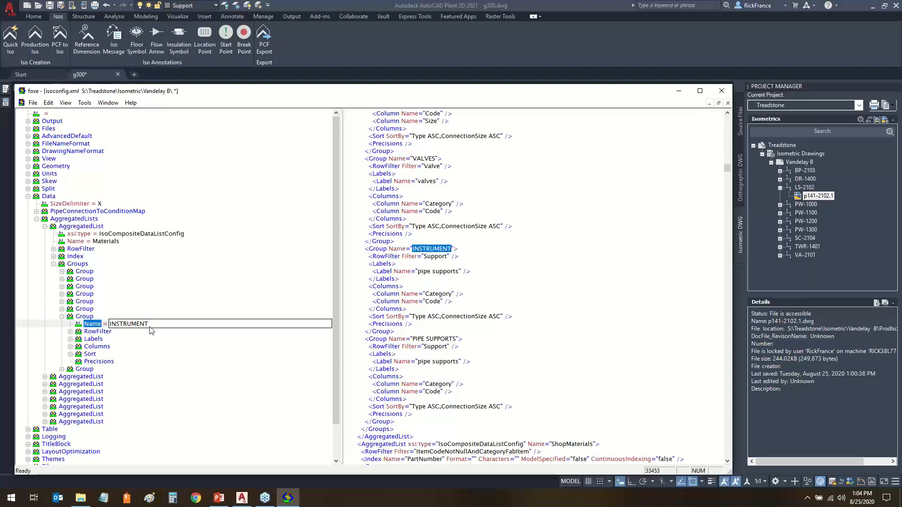
{"action": "left_click", "coordinate": [161, 347]}
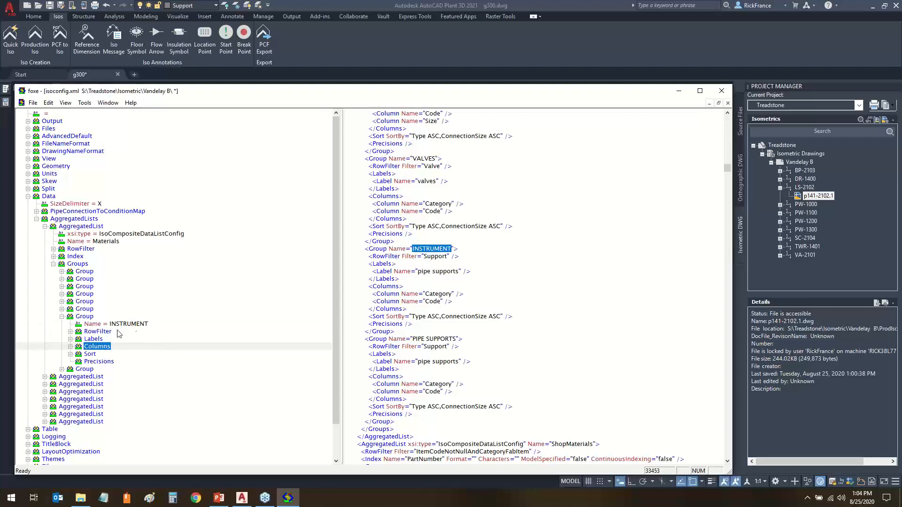
Set the row filter of the INSTRUMENT group in the Materials list to Instrument.
{"action": "left_click", "coordinate": [71, 332]}
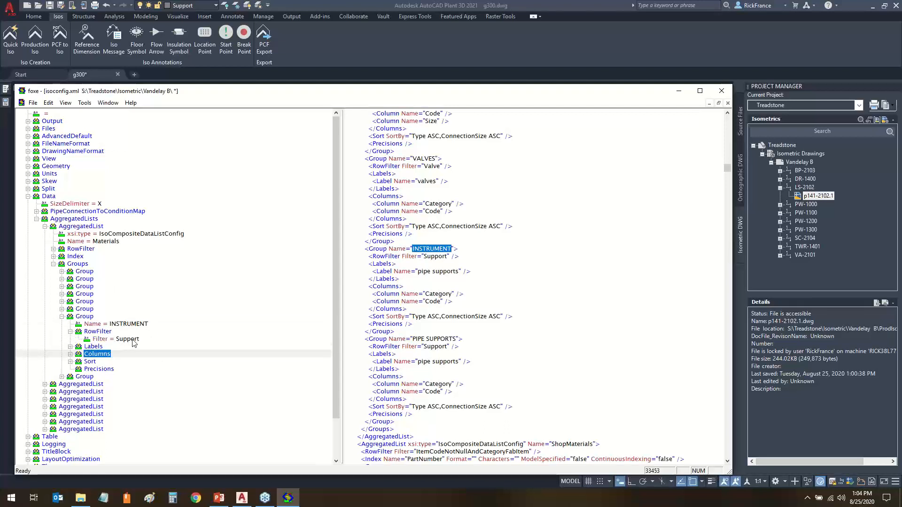
{"action": "left_click", "coordinate": [131, 339]}
{"action": "type", "text": "In"}
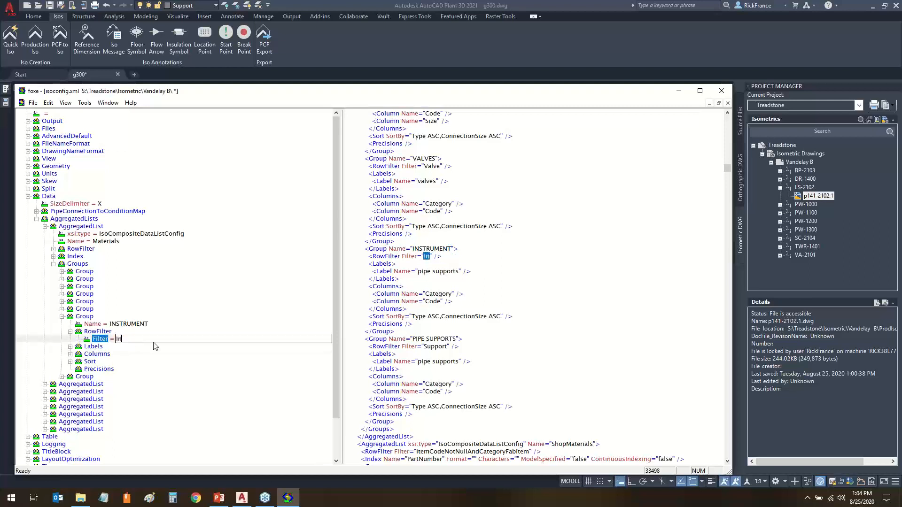
{"action": "type", "text": "strument"}
{"action": "left_click", "coordinate": [159, 355]}
{"action": "left_click", "coordinate": [135, 326]}
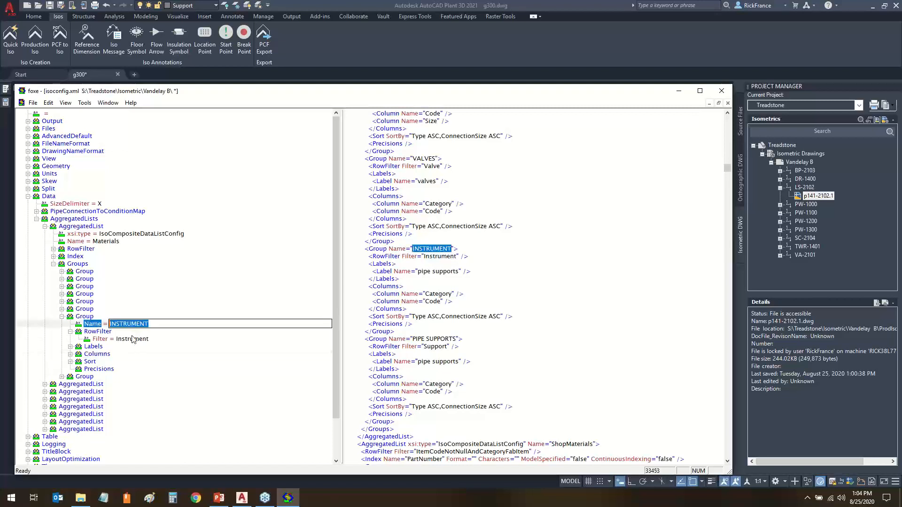
{"action": "left_click", "coordinate": [134, 340]}
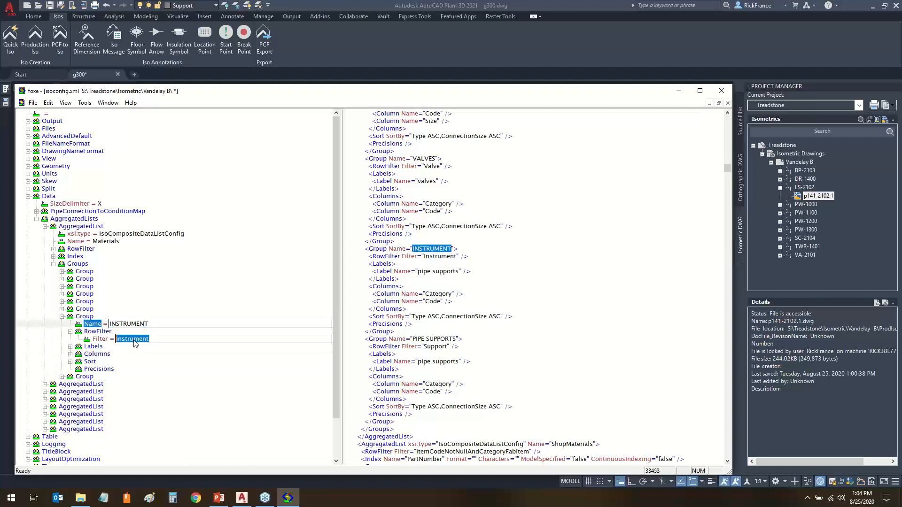
Expand the INSTRUMENT group's Labels and set its label name to instrument.
{"action": "left_click", "coordinate": [70, 347]}
{"action": "left_click", "coordinate": [78, 354]}
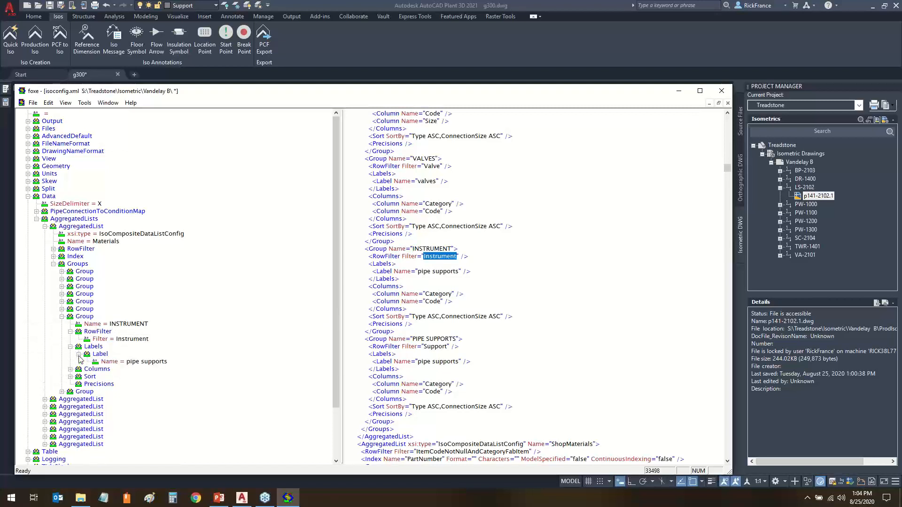
{"action": "left_click", "coordinate": [147, 362]}
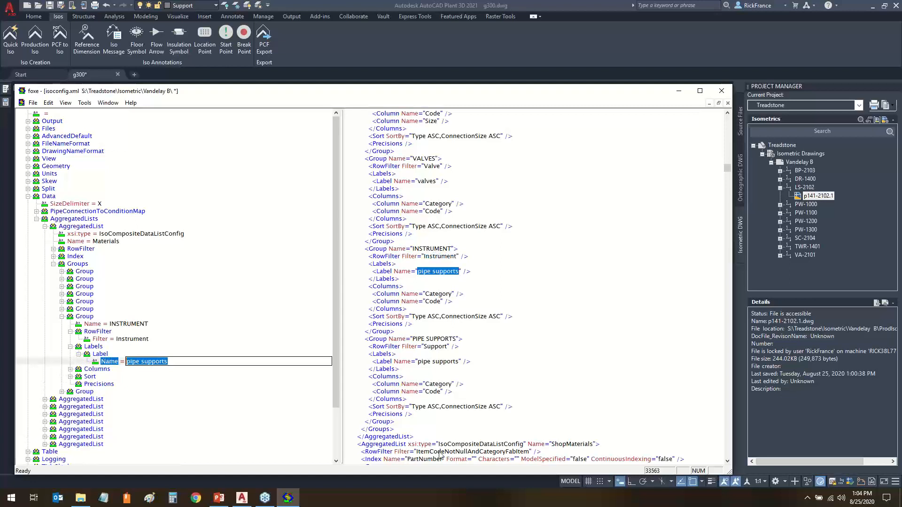
{"action": "type", "text": "instrume"}
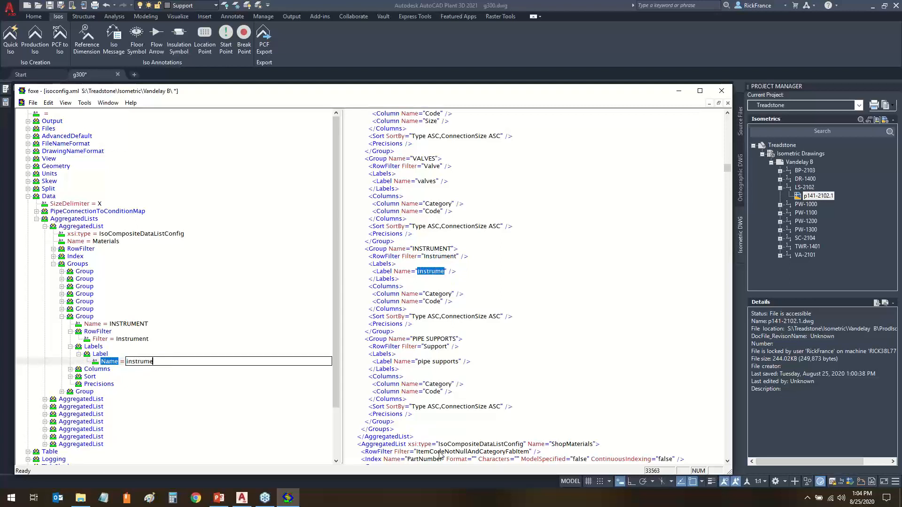
{"action": "type", "text": "nrt"}
{"action": "key", "text": "BackSpace"}
{"action": "key", "text": "BackSpace"}
{"action": "left_click", "coordinate": [165, 332]}
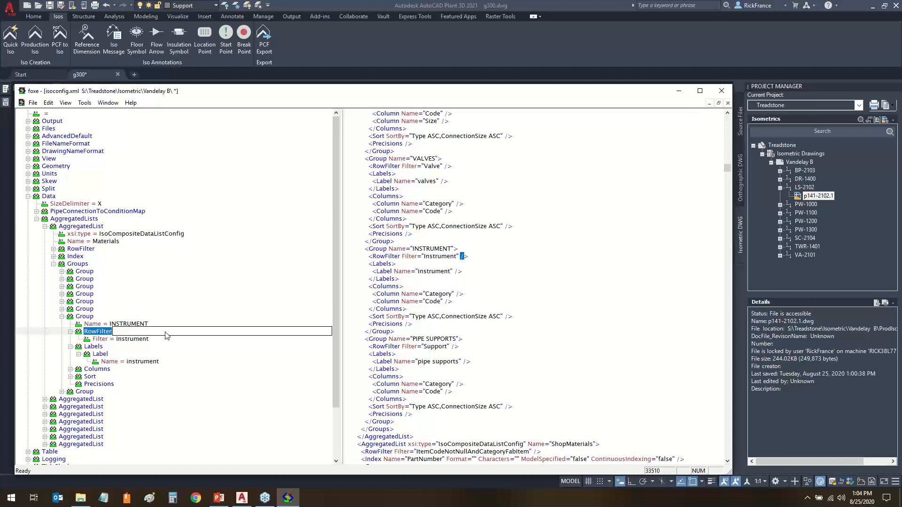
Shorten the INSTRUMENT group's SortBy value to Type ASC, removing the connection size sort.
{"action": "double_click", "coordinate": [75, 377]}
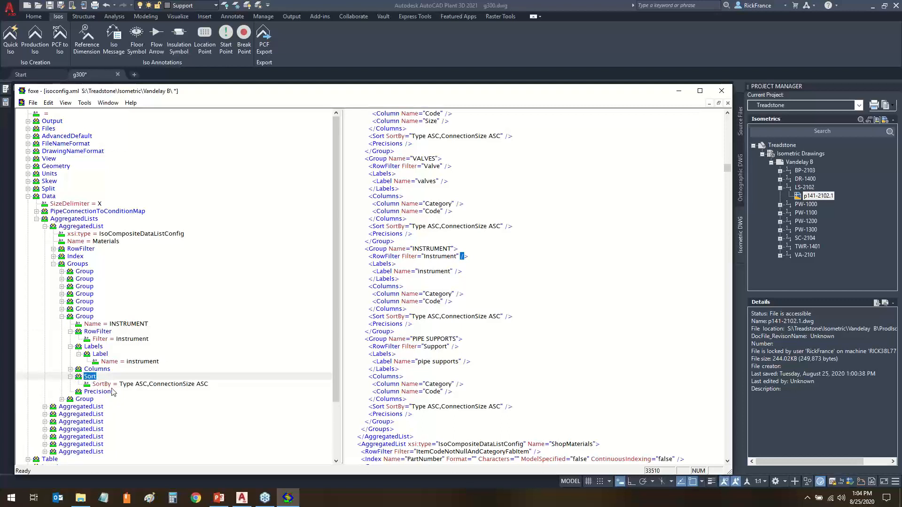
{"action": "double_click", "coordinate": [141, 384]}
{"action": "left_click_drag", "start_coordinate": [158, 384], "coordinate": [272, 394]}
{"action": "key", "text": "Delete"}
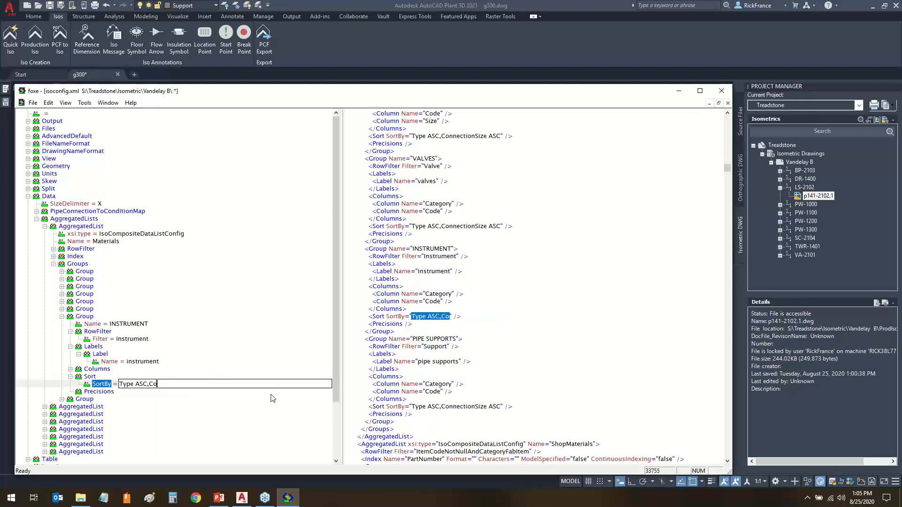
{"action": "key", "text": "BackSpace"}
{"action": "key", "text": "BackSpace"}
{"action": "key", "text": "BackSpace"}
{"action": "left_click", "coordinate": [261, 348]}
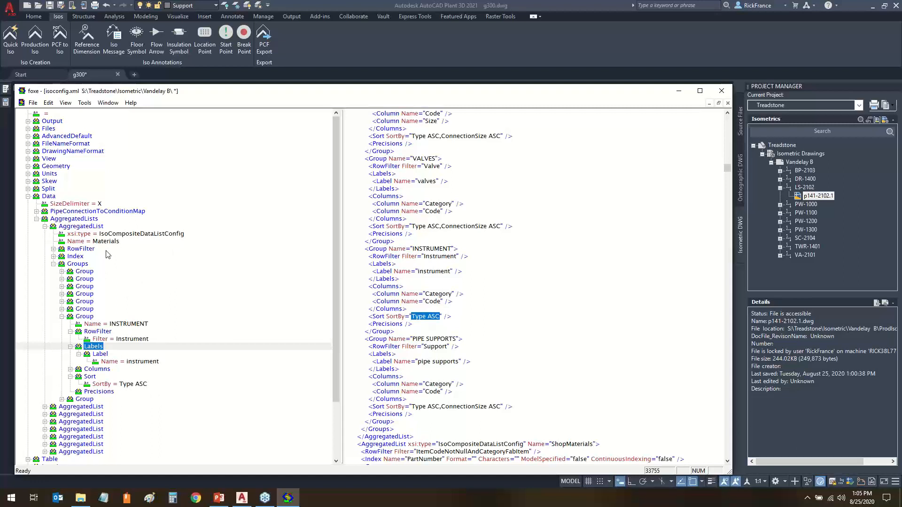
Check the names of the groups directly before and after INSTRUMENT, and collapse the whole Data branch.
{"action": "left_click", "coordinate": [62, 309]}
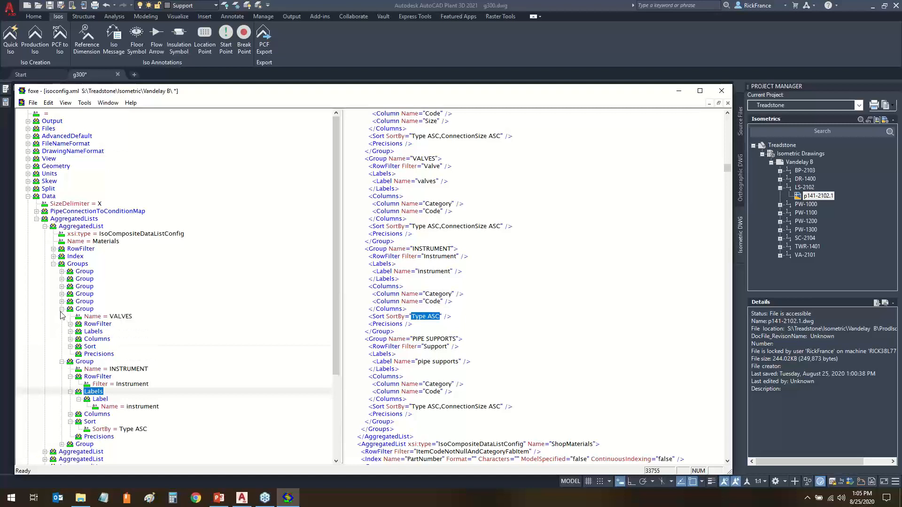
{"action": "left_click", "coordinate": [62, 309]}
{"action": "left_click", "coordinate": [62, 400]}
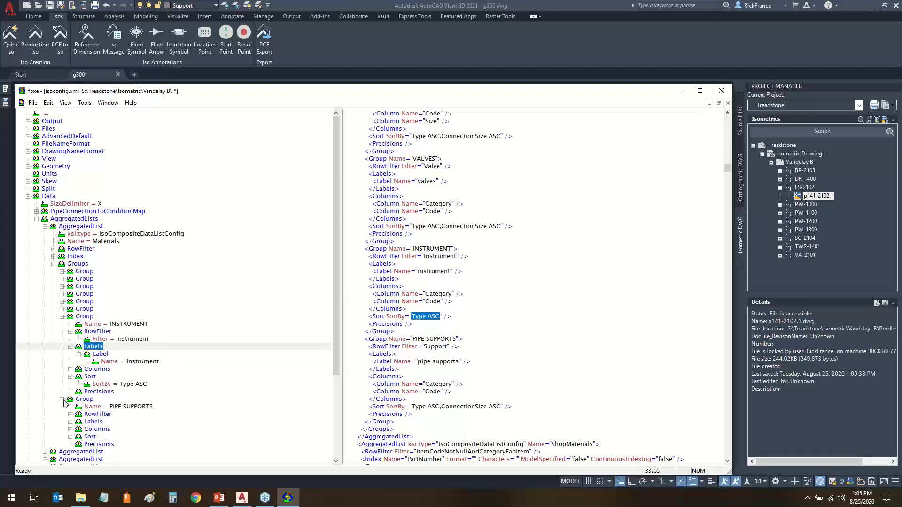
{"action": "left_click", "coordinate": [62, 399]}
{"action": "left_click", "coordinate": [62, 317]}
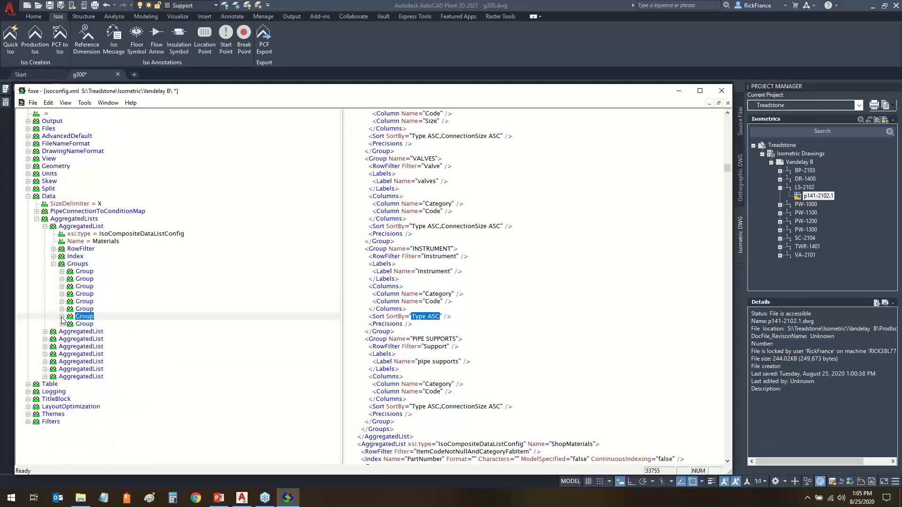
{"action": "left_click", "coordinate": [54, 264]}
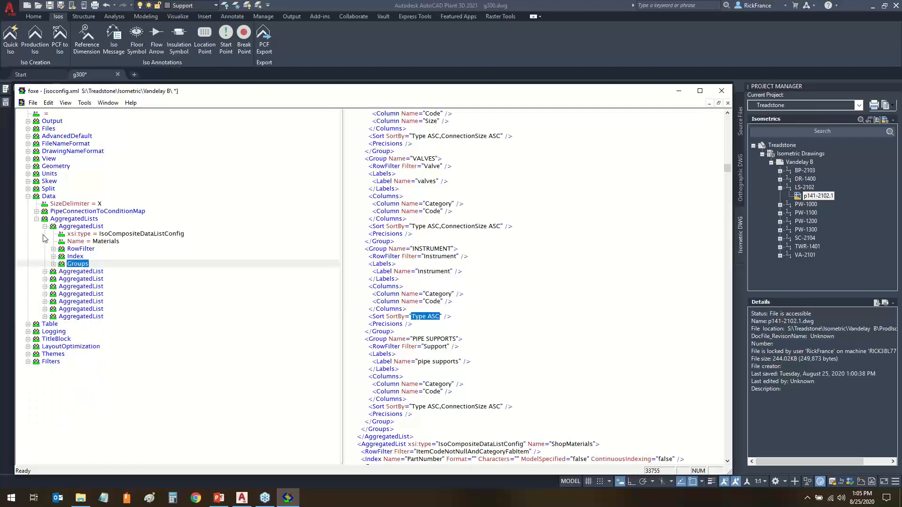
{"action": "left_click", "coordinate": [44, 227]}
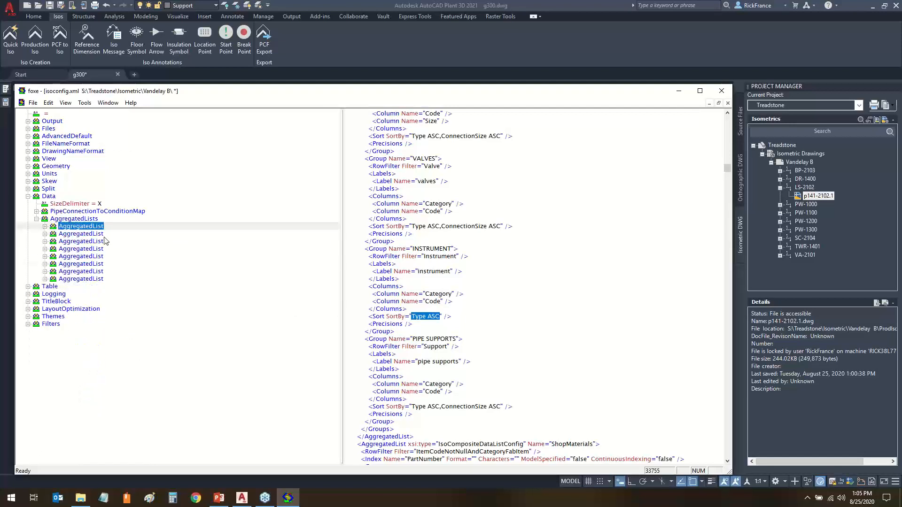
{"action": "left_click", "coordinate": [37, 219]}
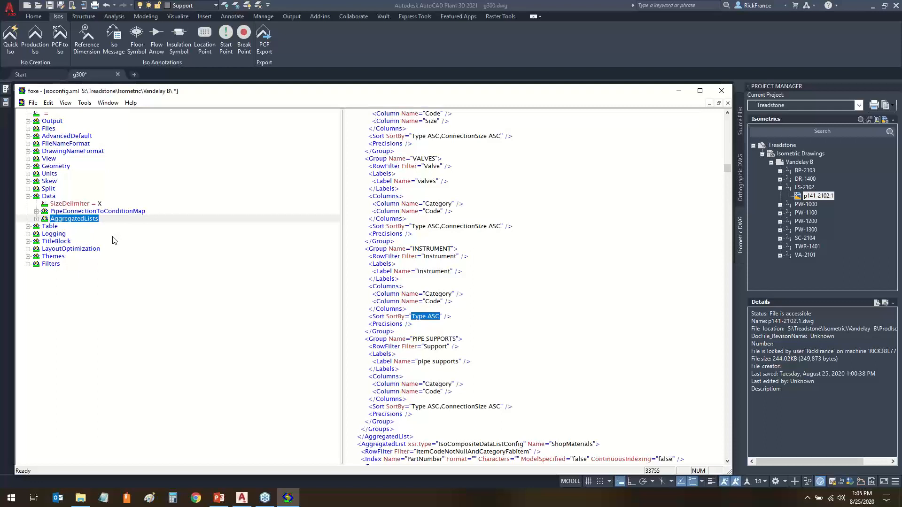
{"action": "left_click", "coordinate": [28, 196]}
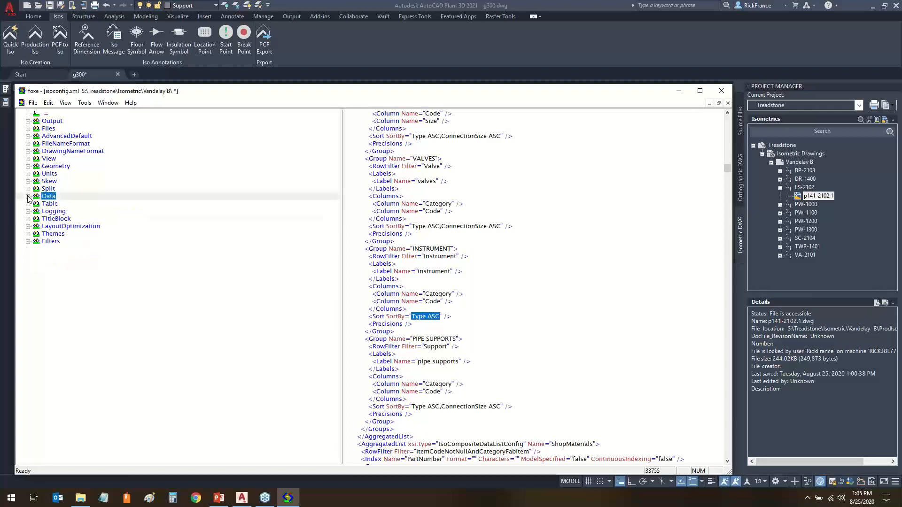
Expand the AnnotationSchemes within the Annotations of the Default theme, and go to the end of their list.
{"action": "left_click", "coordinate": [28, 234]}
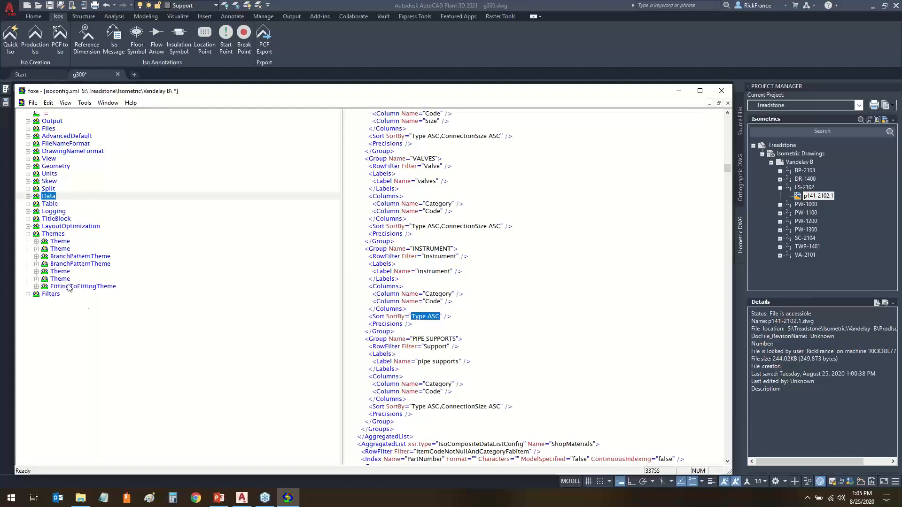
{"action": "left_click", "coordinate": [36, 241]}
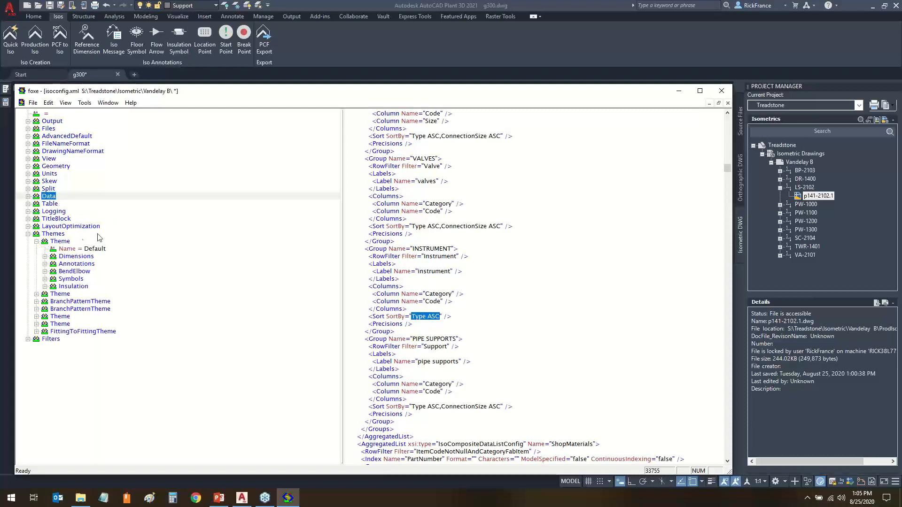
{"action": "left_click", "coordinate": [45, 264]}
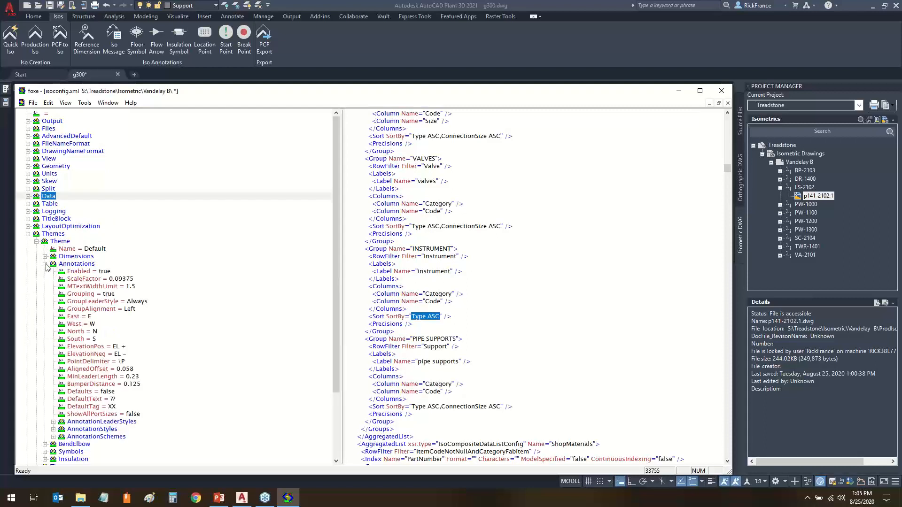
{"action": "left_click", "coordinate": [53, 437]}
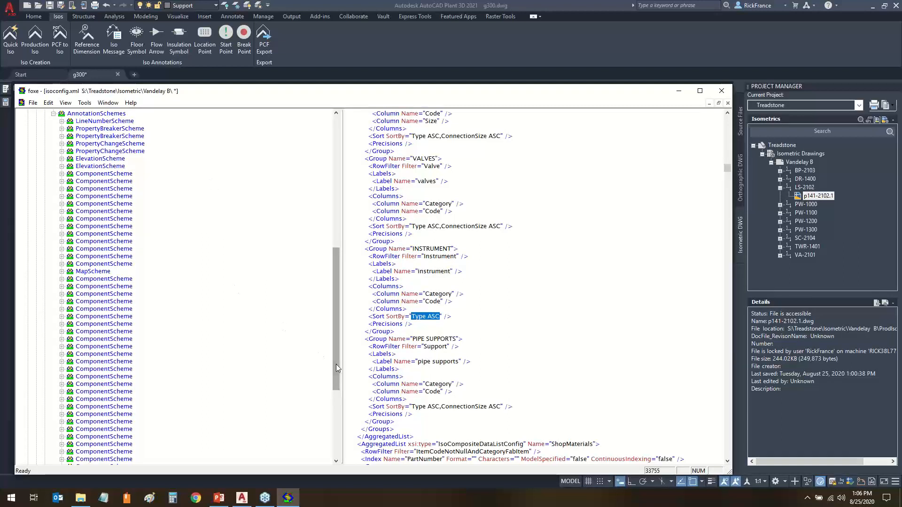
{"action": "left_click_drag", "start_coordinate": [337, 364], "coordinate": [336, 368]}
{"action": "scroll", "coordinate": [157, 378], "scroll_direction": "down", "scroll_amount": 6}
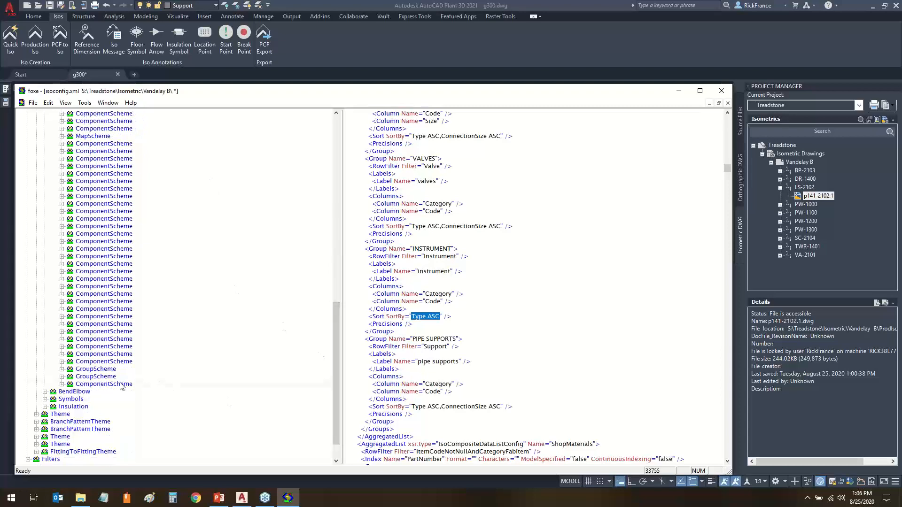
Duplicate the BendRadius ComponentScheme directly after itself at the end of AnnotationSchemes, leaving only the second copy expanded.
{"action": "left_click", "coordinate": [110, 385]}
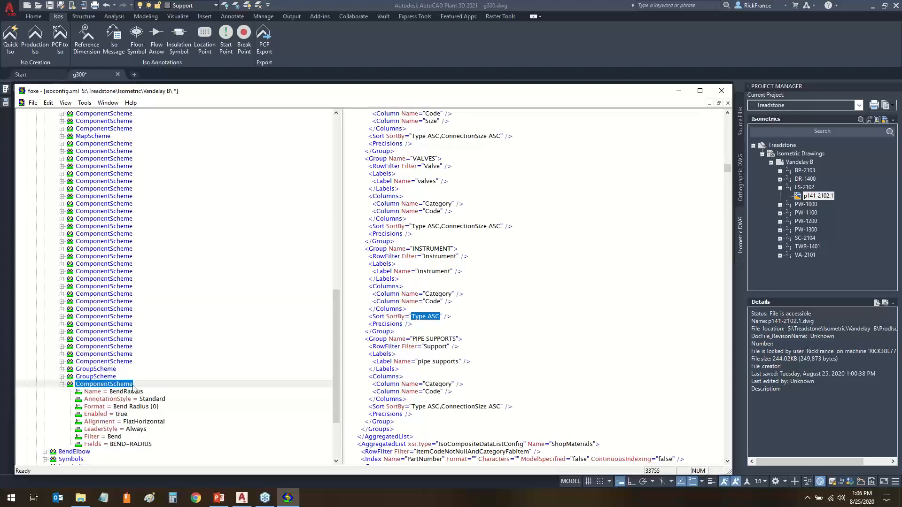
{"action": "left_click", "coordinate": [62, 384]}
{"action": "right_click", "coordinate": [93, 386]}
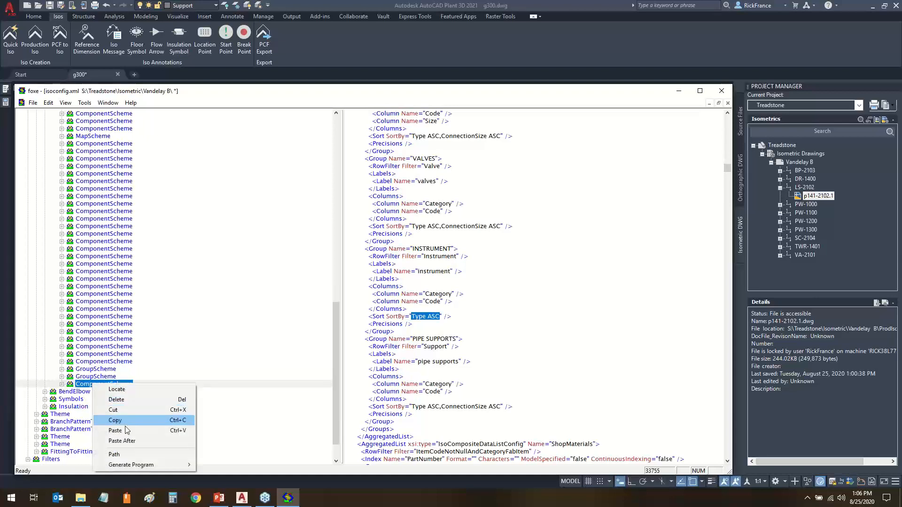
{"action": "left_click", "coordinate": [121, 421]}
{"action": "right_click", "coordinate": [103, 385]}
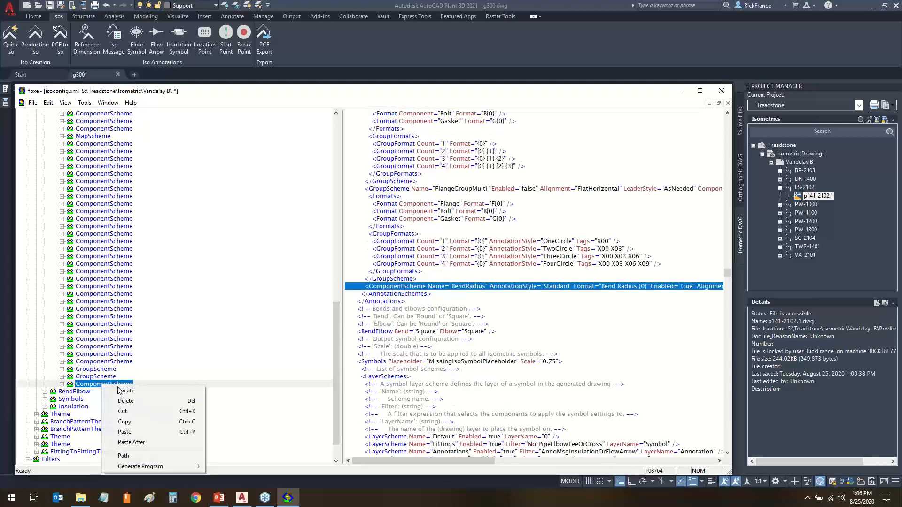
{"action": "left_click", "coordinate": [133, 443]}
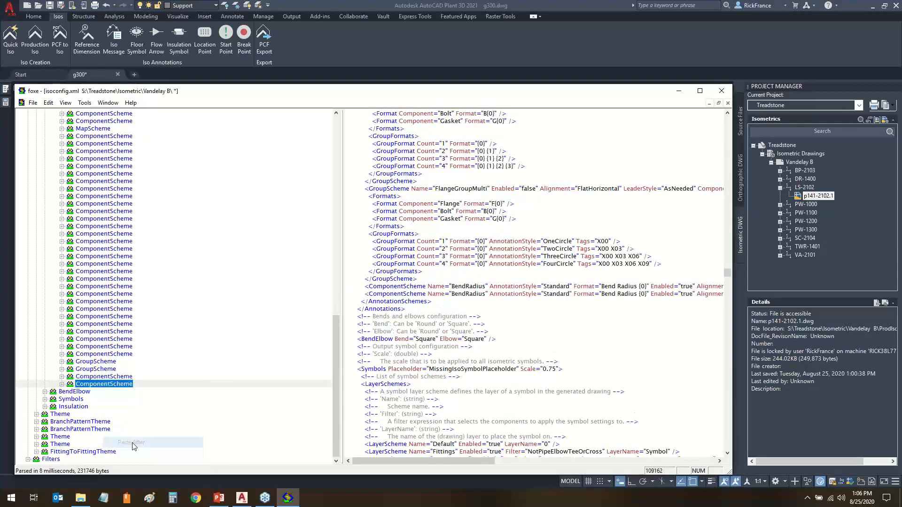
{"action": "left_click", "coordinate": [62, 376]}
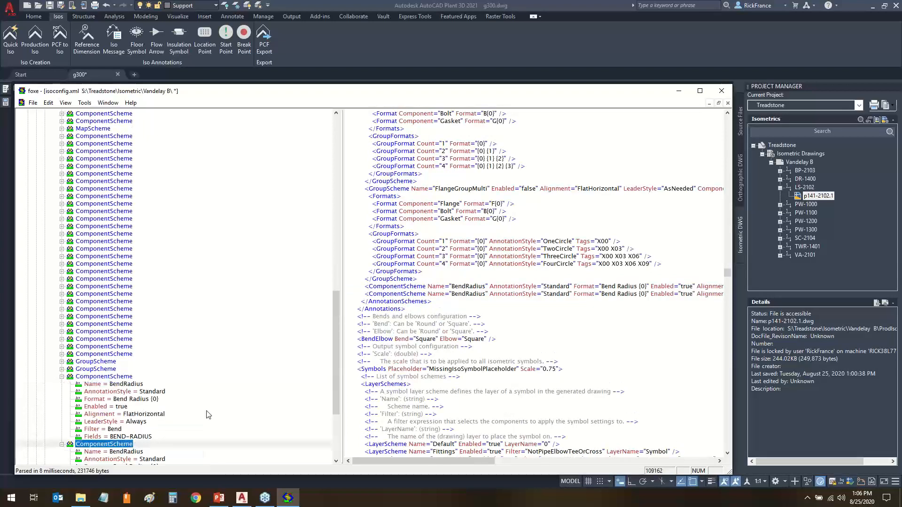
{"action": "left_click", "coordinate": [62, 376]}
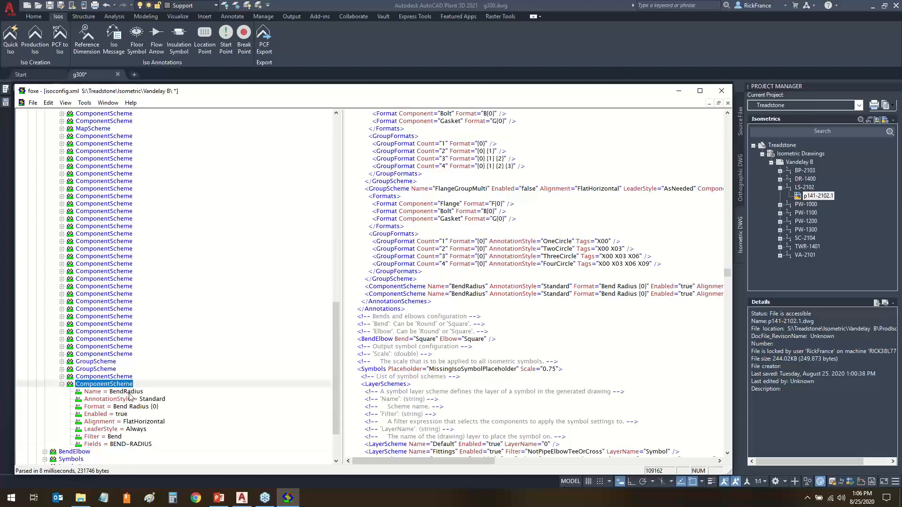
Rename the second BendRadius ComponentScheme as Instruments and set its annotation style to Rectangle.
{"action": "left_click", "coordinate": [129, 393]}
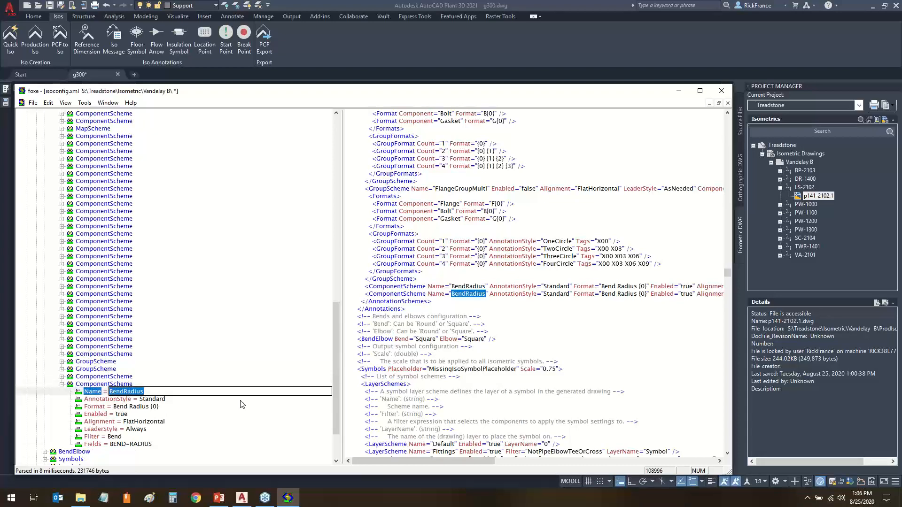
{"action": "type", "text": "In"}
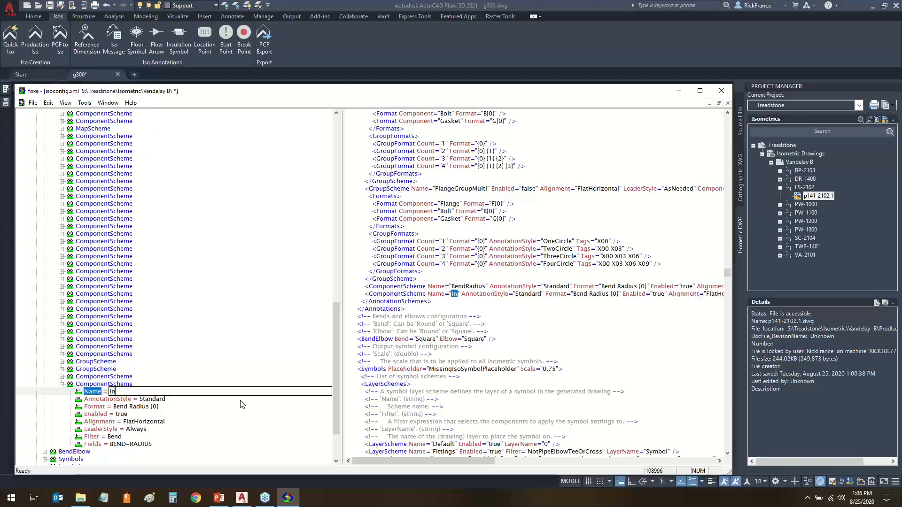
{"action": "type", "text": "struments"}
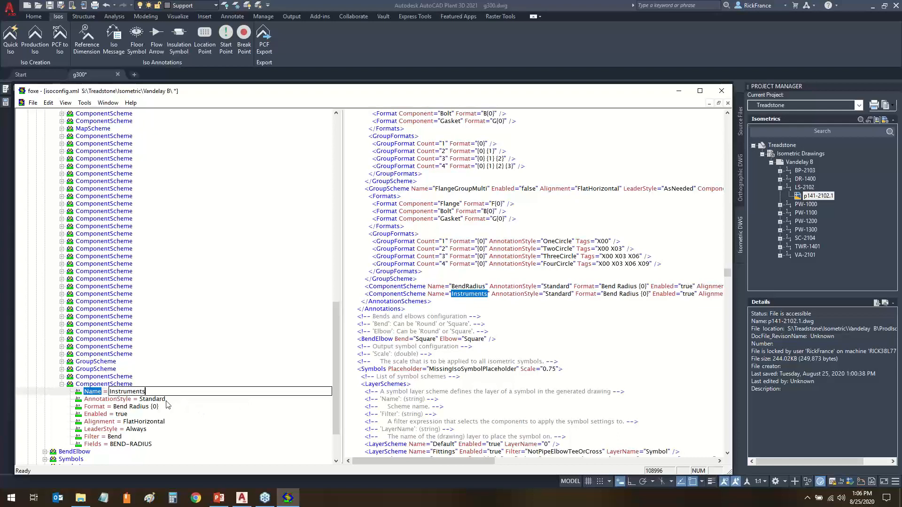
{"action": "key", "text": "Tab"}
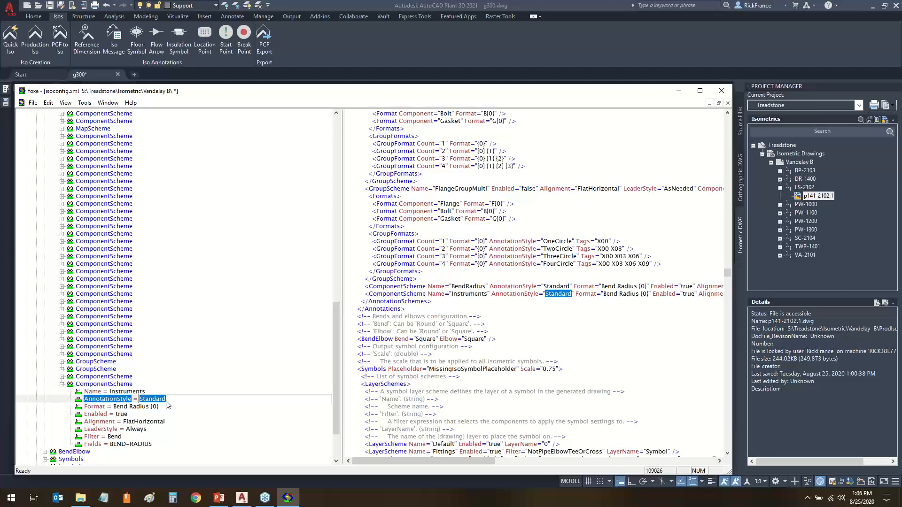
{"action": "type", "text": "Rectangle"}
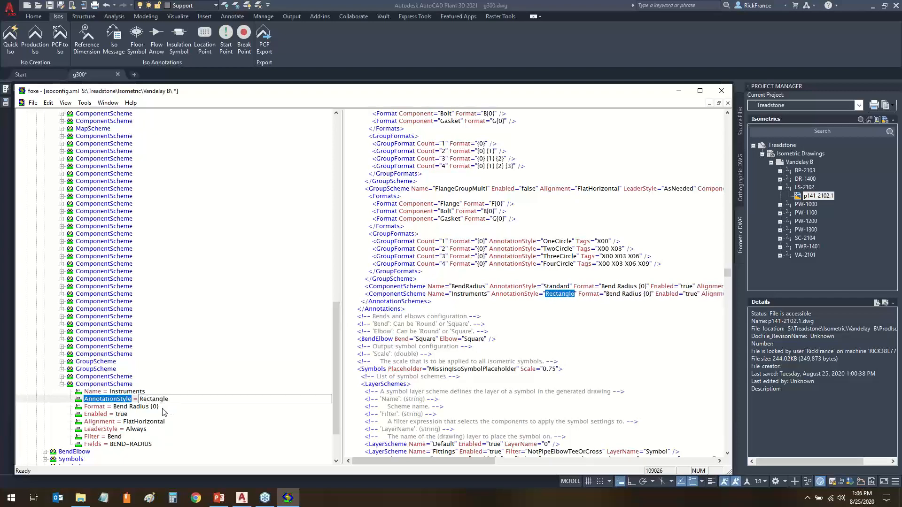
{"action": "key", "text": "Tab"}
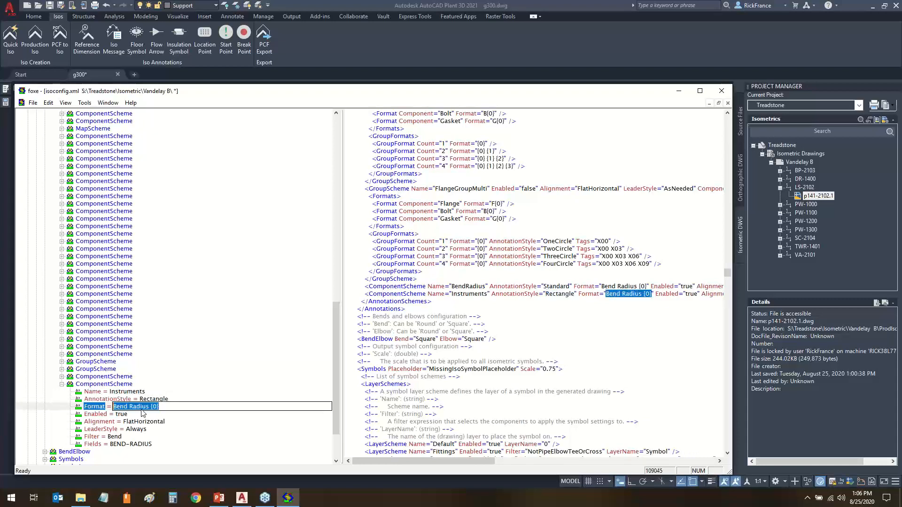
Set the Instruments ComponentScheme's Format to {0} and its Filter to Instrument.
{"action": "left_click_drag", "start_coordinate": [149, 407], "coordinate": [105, 399]}
{"action": "key", "text": "BackSpace"}
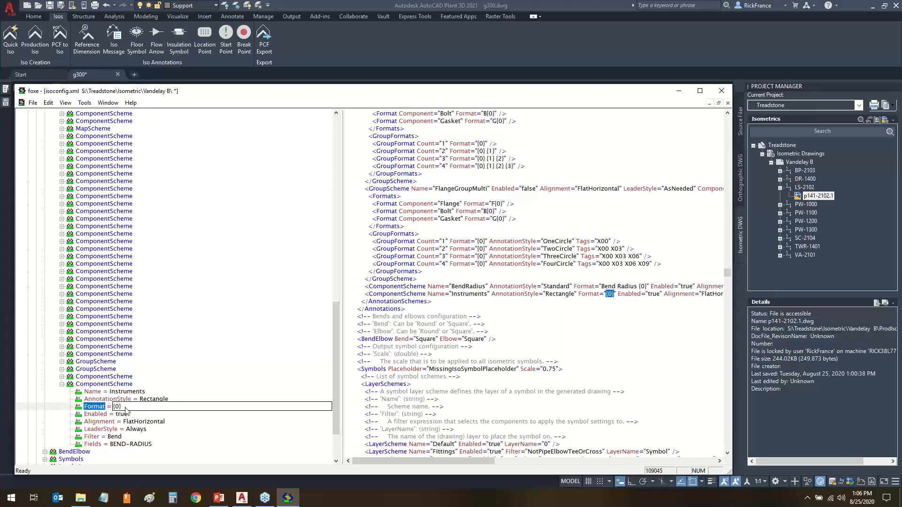
{"action": "key", "text": "Return"}
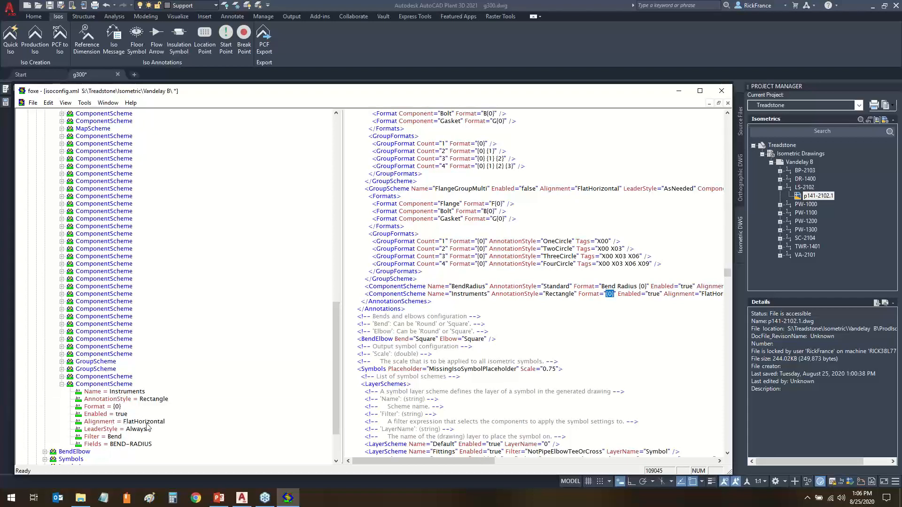
{"action": "double_click", "coordinate": [117, 437]}
{"action": "type", "text": "Ins"}
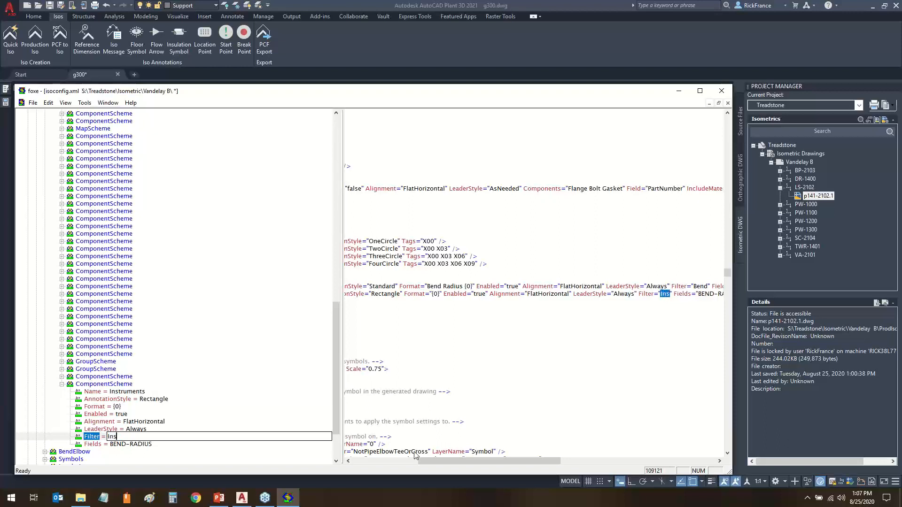
{"action": "type", "text": "trument"}
{"action": "left_click", "coordinate": [243, 408]}
Set the Fields attribute of the Instruments ComponentScheme to PartNumber.
{"action": "left_click", "coordinate": [130, 445]}
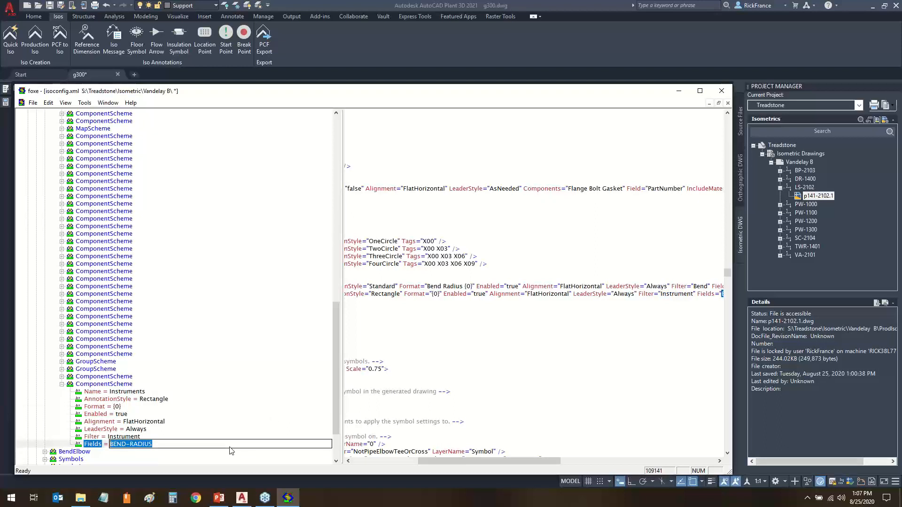
{"action": "type", "text": "PartNumber"}
{"action": "left_click", "coordinate": [130, 438]}
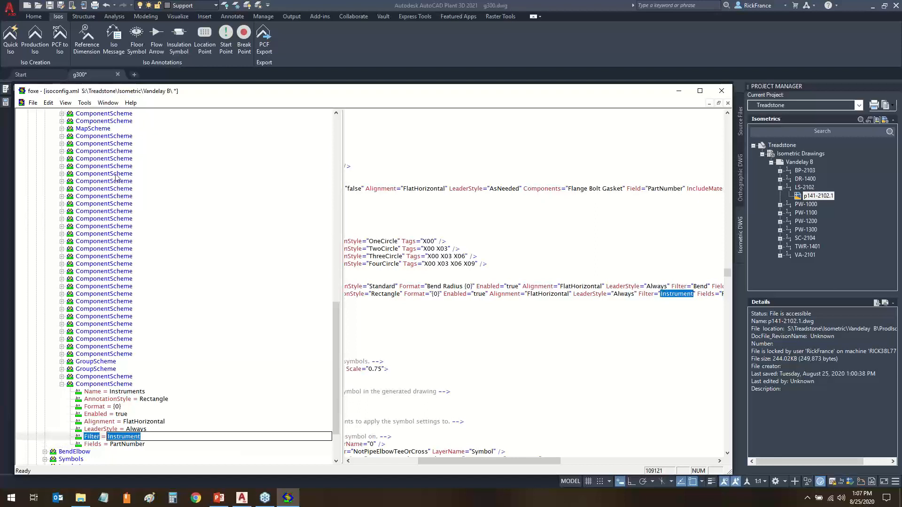
{"action": "left_click", "coordinate": [86, 432]}
{"action": "scroll", "coordinate": [132, 441], "scroll_direction": "down", "scroll_amount": 1}
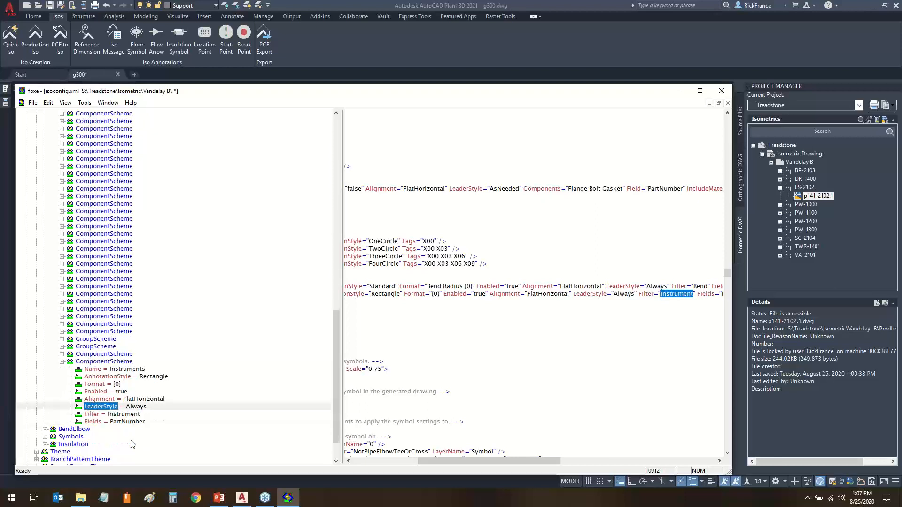
{"action": "scroll", "coordinate": [132, 443], "scroll_direction": "down", "scroll_amount": 1}
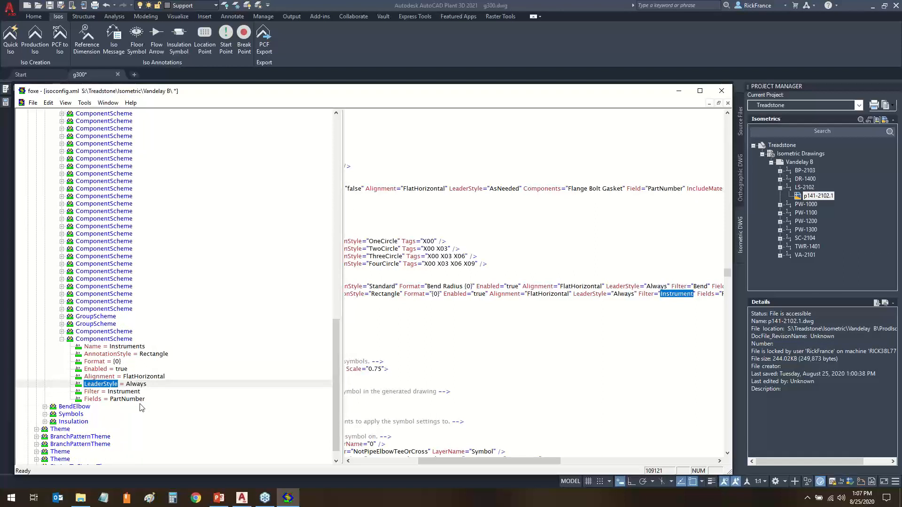
Save isoconfig.xml with the finished Instruments scheme and switch back to AutoCAD Plant 3D.
{"action": "double_click", "coordinate": [158, 356]}
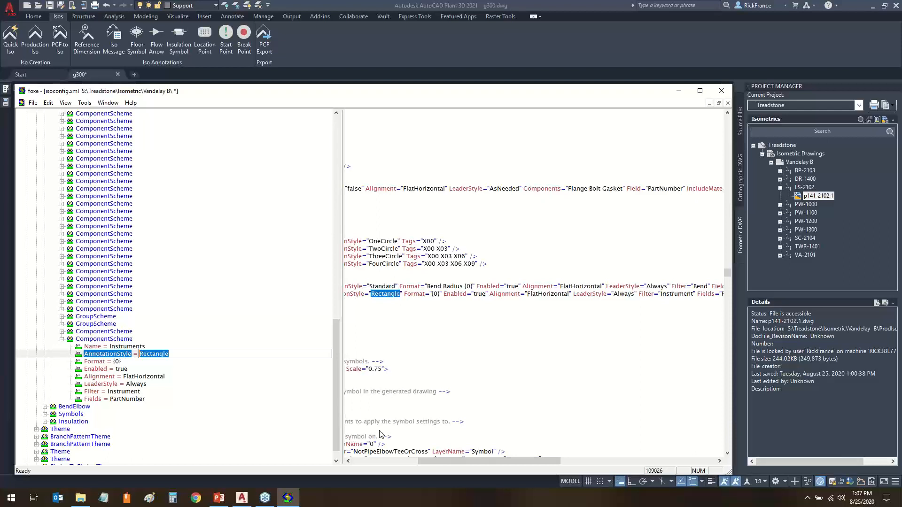
{"action": "double_click", "coordinate": [135, 369]}
{"action": "double_click", "coordinate": [155, 353]}
{"action": "left_click", "coordinate": [73, 341]}
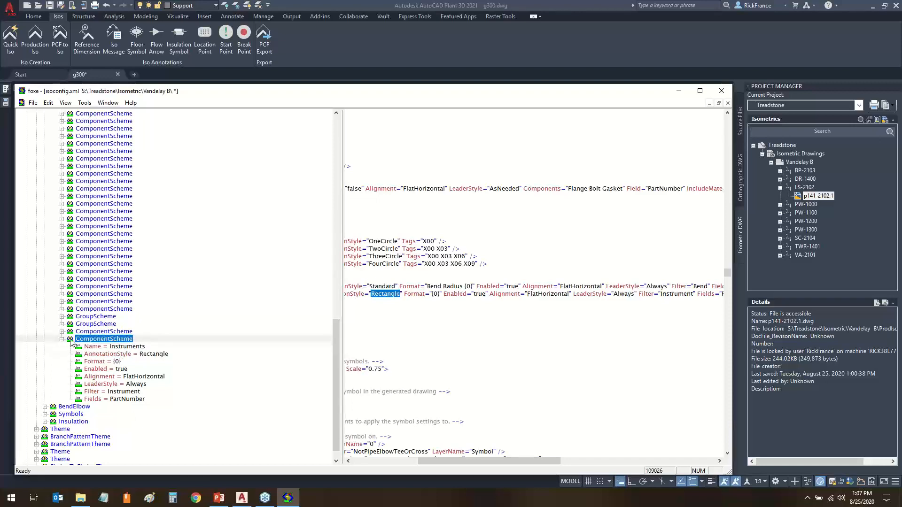
{"action": "left_click", "coordinate": [33, 102]}
{"action": "left_click", "coordinate": [49, 156]}
{"action": "left_click", "coordinate": [829, 55]}
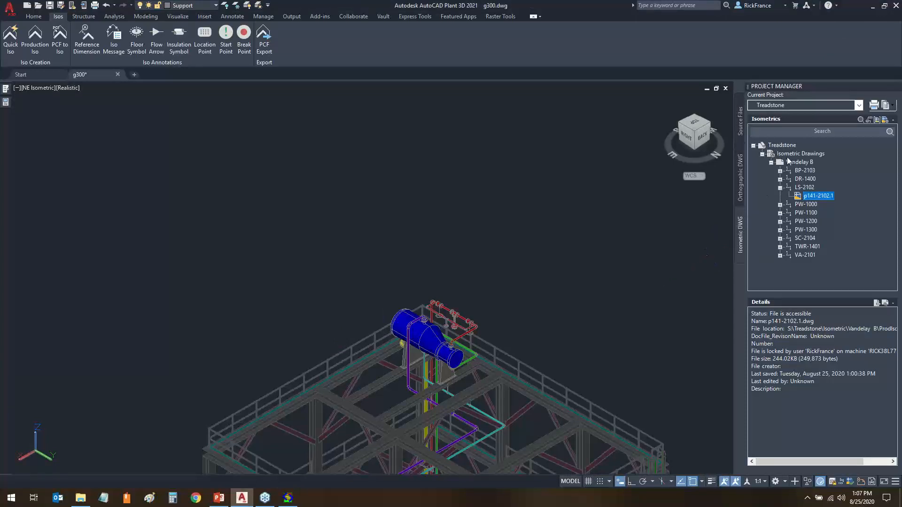
Create the production isometric for line LS-2102 again from the project's Vandelay B isometrics.
{"action": "left_click", "coordinate": [803, 187]}
{"action": "right_click", "coordinate": [803, 187]}
{"action": "left_click", "coordinate": [820, 229]}
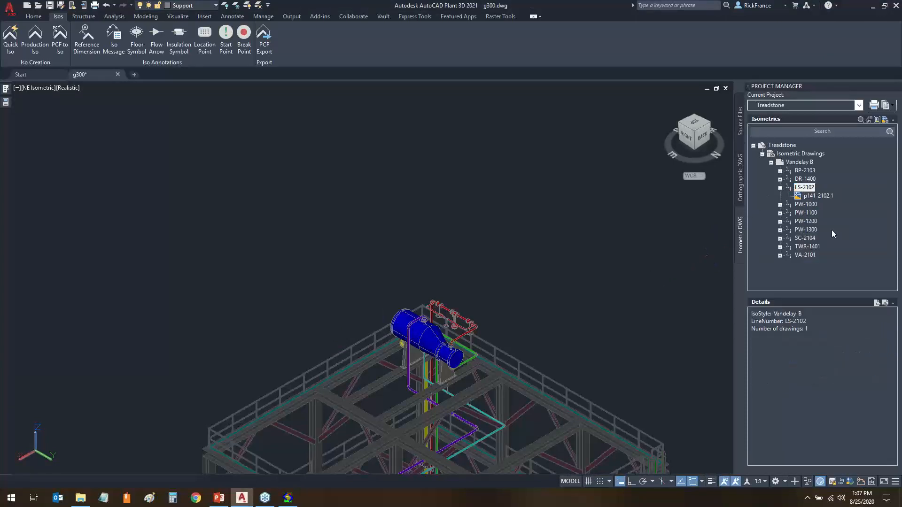
{"action": "left_click", "coordinate": [441, 369]}
Expand line PW-1100 in the isometric drawings and open its first sheet, p141-1100_1.1.
{"action": "left_click", "coordinate": [779, 214]}
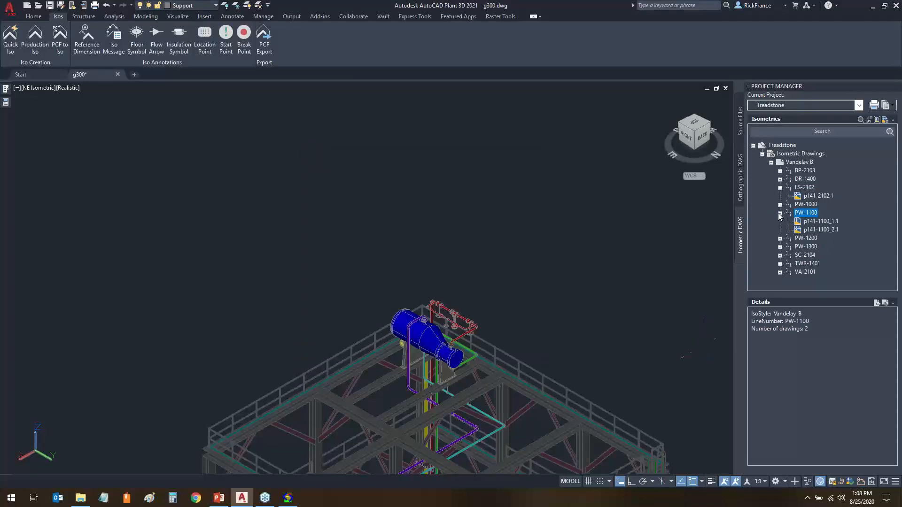
{"action": "left_click", "coordinate": [780, 214]}
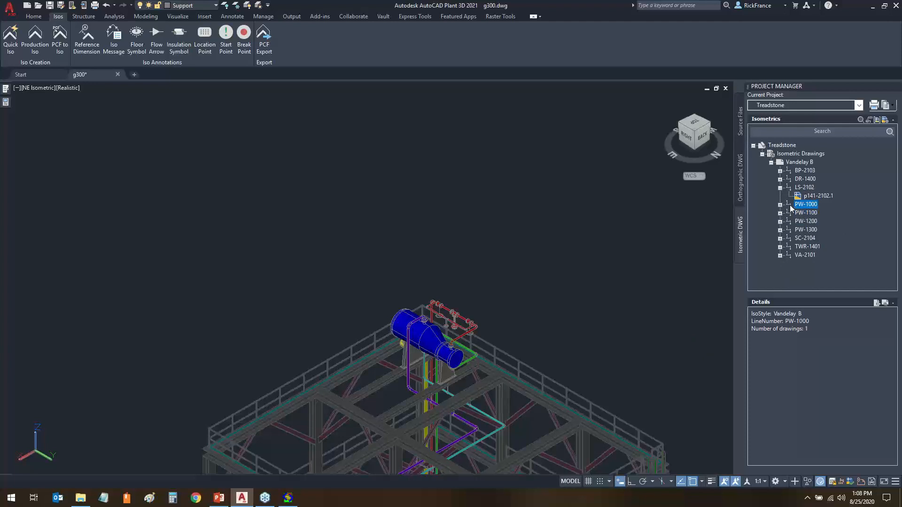
{"action": "left_click", "coordinate": [780, 214]}
{"action": "left_click", "coordinate": [818, 223]}
{"action": "double_click", "coordinate": [818, 222]}
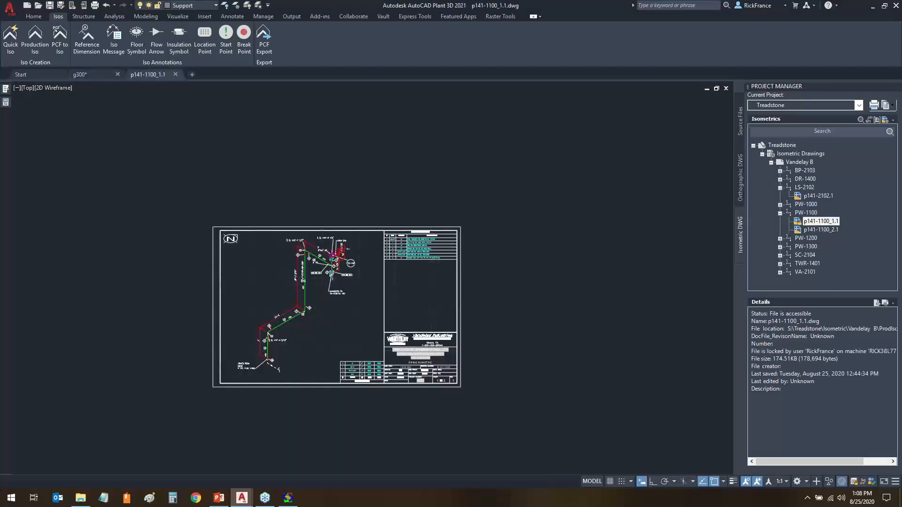
Examine the cut piece list beside the title block of p141-1100_1.1 and dismiss the isometric creation notice.
{"action": "scroll", "coordinate": [374, 428], "scroll_direction": "up", "scroll_amount": 6}
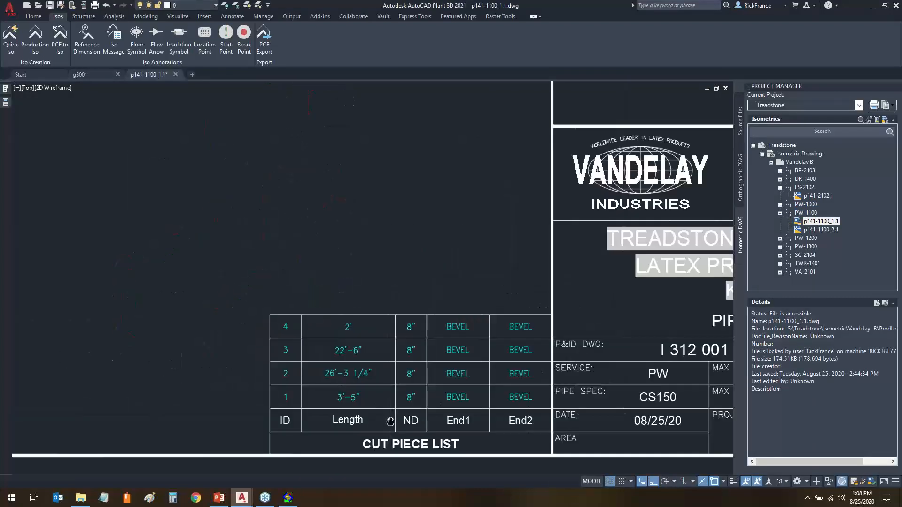
{"action": "middle_click_drag", "start_coordinate": [391, 423], "coordinate": [345, 344]}
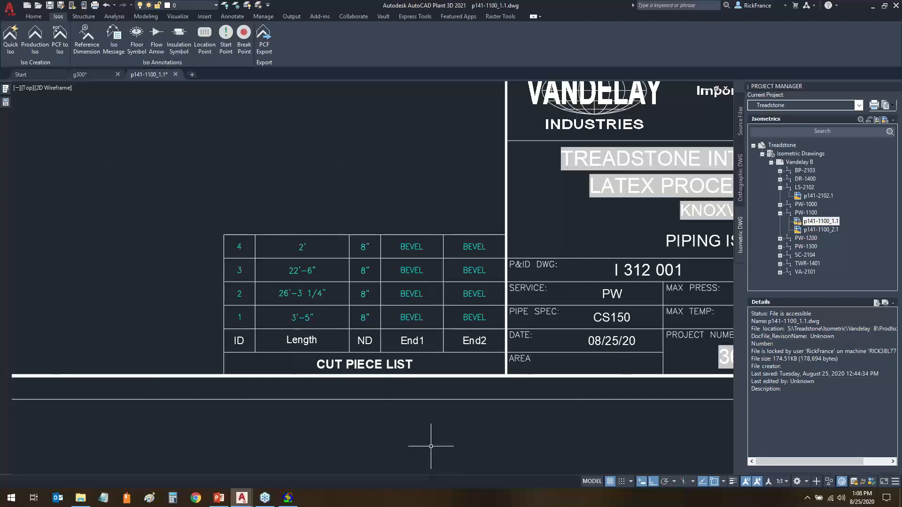
{"action": "scroll", "coordinate": [430, 446], "scroll_direction": "down", "scroll_amount": 2}
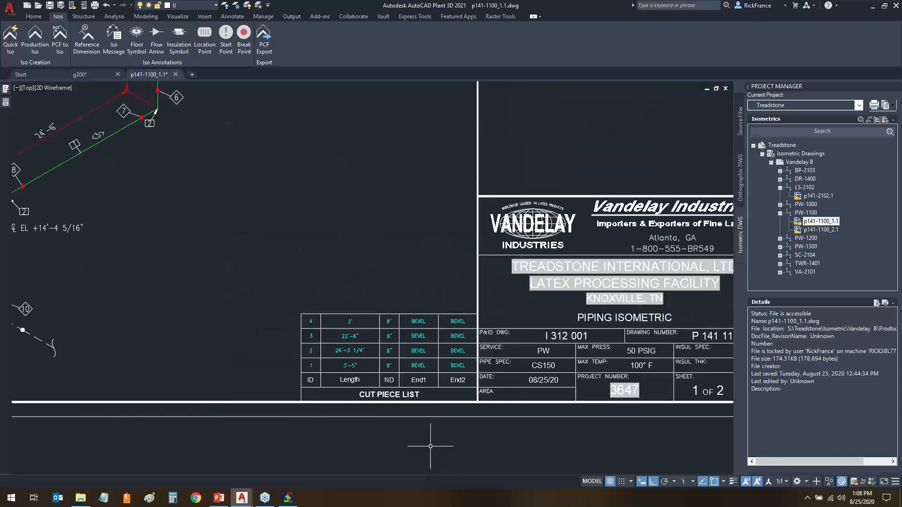
{"action": "scroll", "coordinate": [430, 446], "scroll_direction": "up", "scroll_amount": 2}
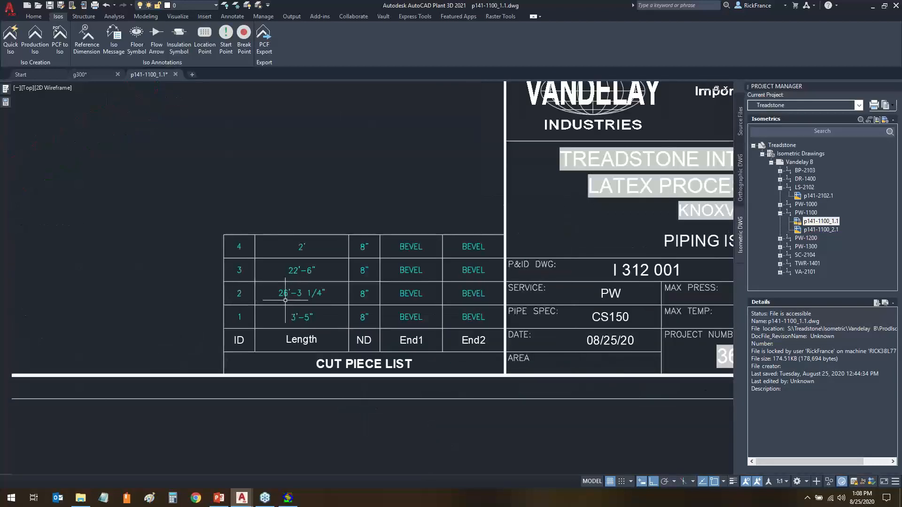
{"action": "left_click", "coordinate": [308, 294]}
{"action": "key", "text": "Escape"}
{"action": "scroll", "coordinate": [310, 298], "scroll_direction": "down", "scroll_amount": 4}
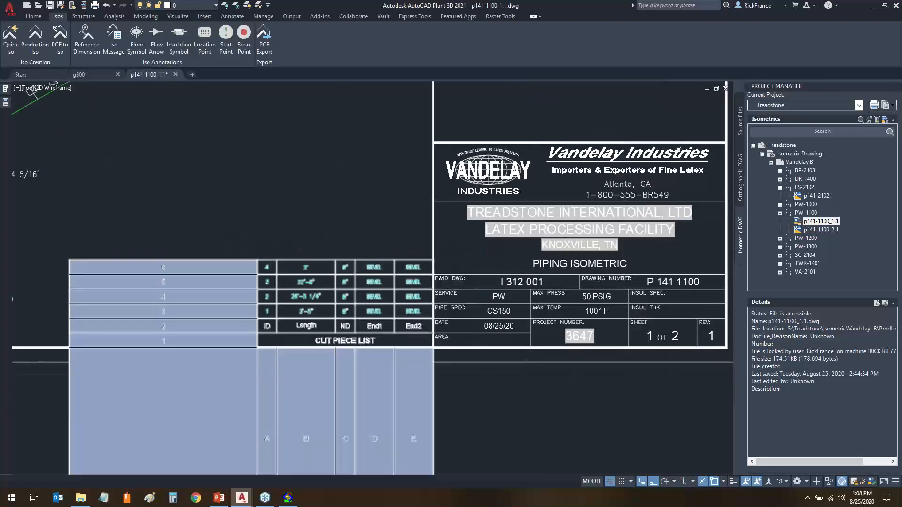
{"action": "scroll", "coordinate": [311, 304], "scroll_direction": "up", "scroll_amount": 4}
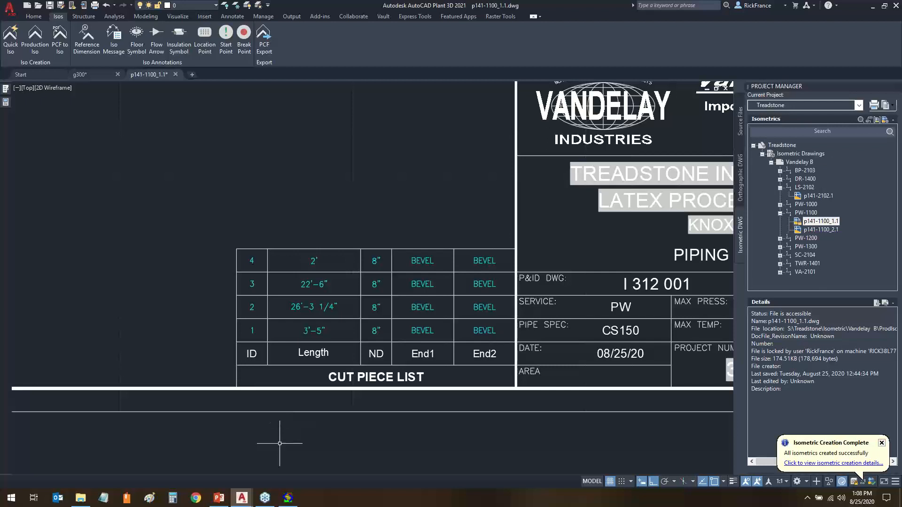
{"action": "left_click", "coordinate": [881, 443]}
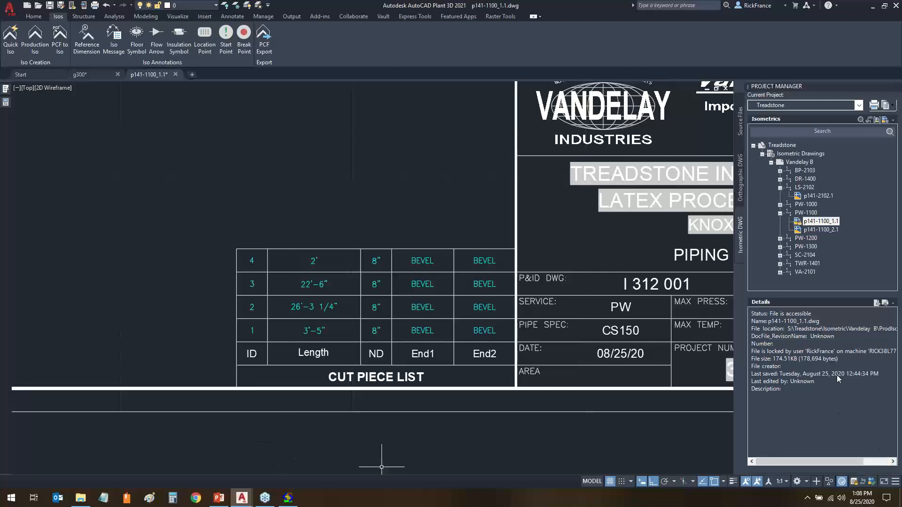
Open the regenerated isometric p141-2102.1 and read its bill of materials down to the last rows.
{"action": "double_click", "coordinate": [816, 197]}
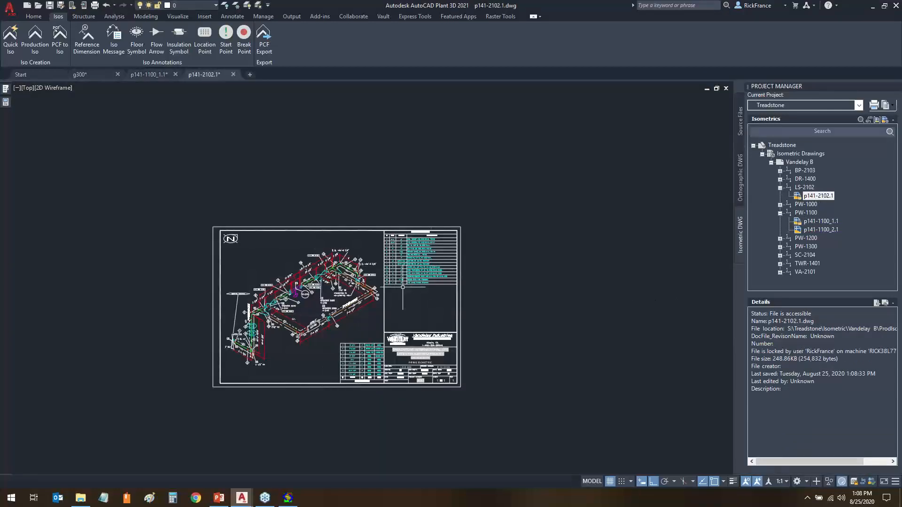
{"action": "scroll", "coordinate": [403, 287], "scroll_direction": "up", "scroll_amount": 8}
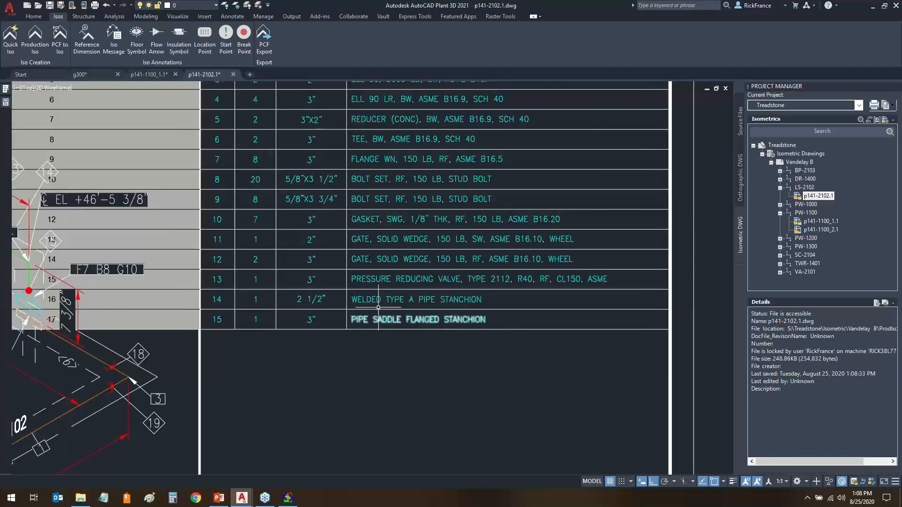
{"action": "scroll", "coordinate": [429, 364], "scroll_direction": "down", "scroll_amount": 8}
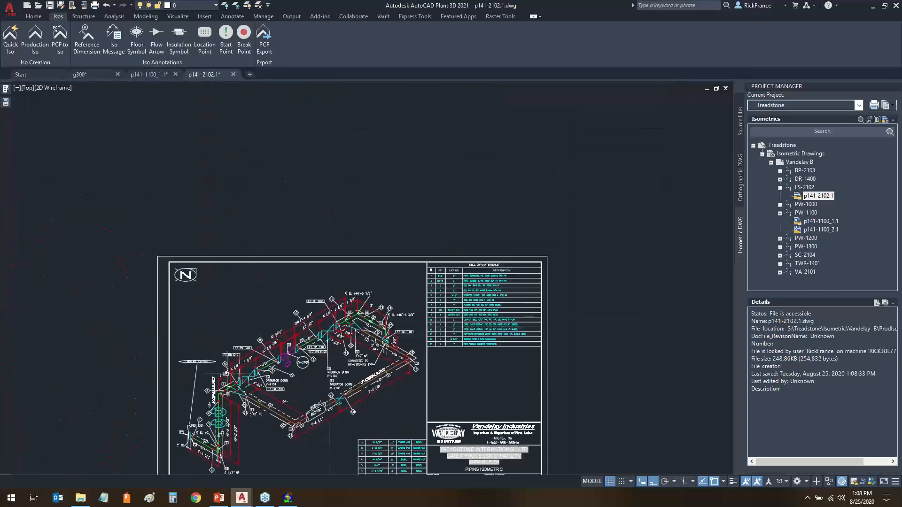
Examine the annotations around control valve CV-2100 and compare its item tag with the rest of the isometric.
{"action": "scroll", "coordinate": [228, 374], "scroll_direction": "up", "scroll_amount": 8}
{"action": "mouse_move", "coordinate": [534, 414]}
{"action": "middle_mouse_down"}
{"action": "mouse_move", "coordinate": [507, 373]}
{"action": "mouse_move", "coordinate": [445, 333]}
{"action": "middle_mouse_up"}
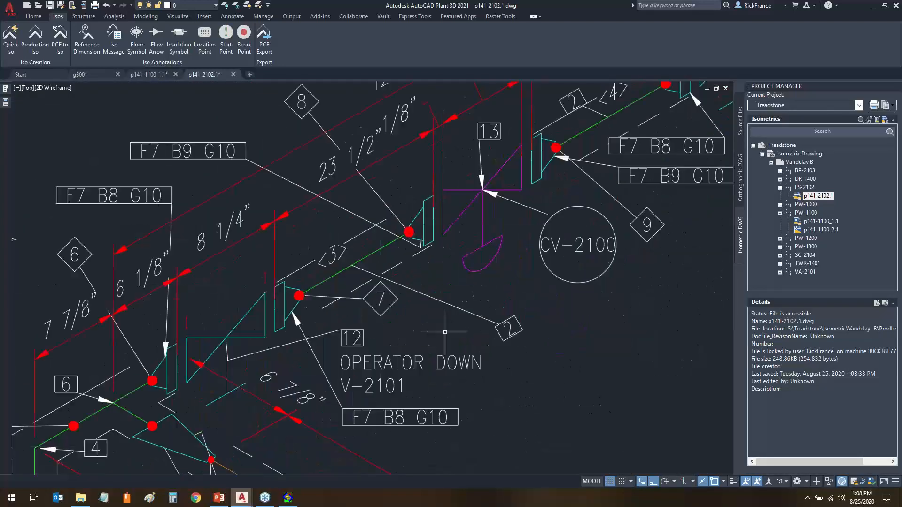
{"action": "mouse_move", "coordinate": [443, 288]}
{"action": "middle_mouse_down"}
{"action": "mouse_move", "coordinate": [264, 402]}
{"action": "mouse_move", "coordinate": [269, 397]}
{"action": "middle_mouse_up"}
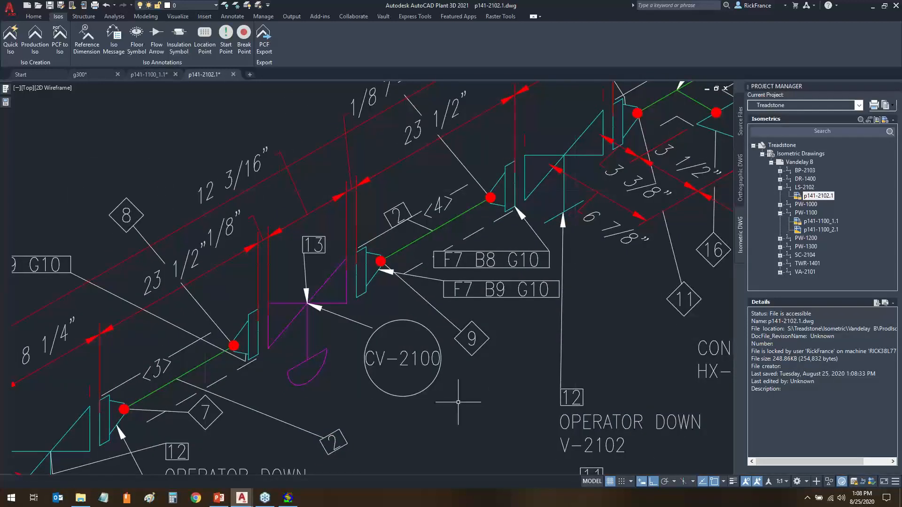
{"action": "scroll", "coordinate": [458, 402], "scroll_direction": "down", "scroll_amount": 2}
{"action": "scroll", "coordinate": [407, 349], "scroll_direction": "up", "scroll_amount": 4}
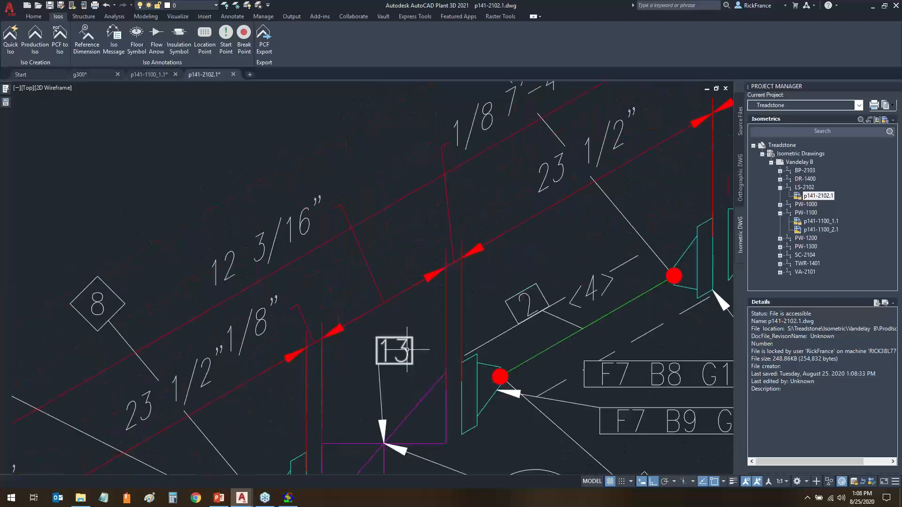
{"action": "scroll", "coordinate": [487, 395], "scroll_direction": "down", "scroll_amount": 5}
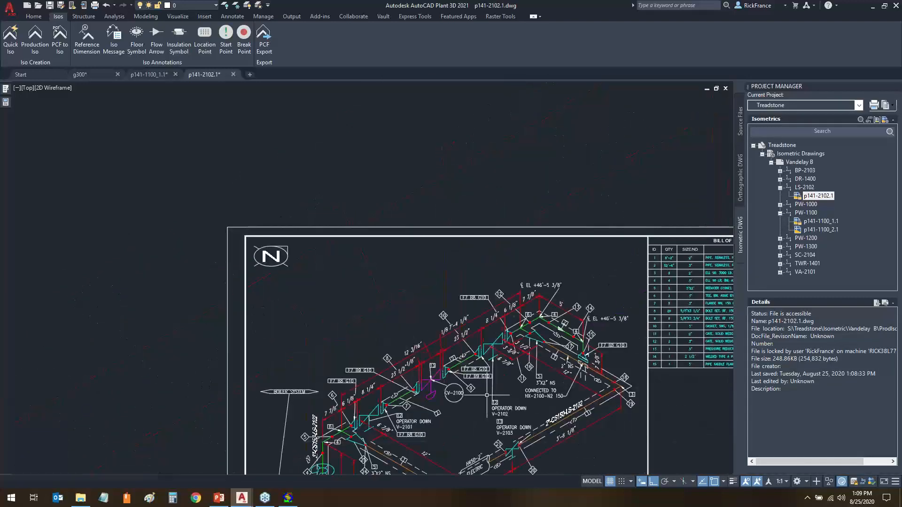
{"action": "middle_click_drag", "start_coordinate": [486, 396], "coordinate": [290, 255]}
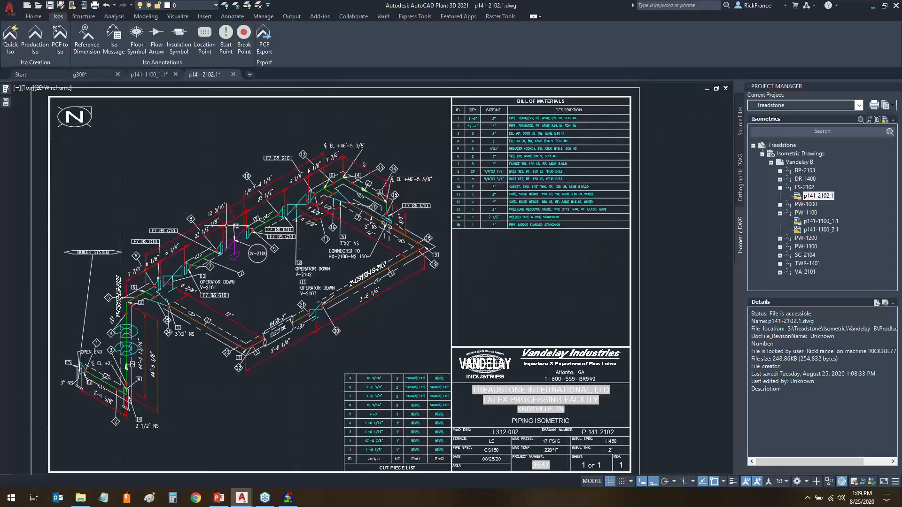
{"action": "scroll", "coordinate": [226, 226], "scroll_direction": "up", "scroll_amount": 2}
{"action": "scroll", "coordinate": [227, 226], "scroll_direction": "up", "scroll_amount": 4}
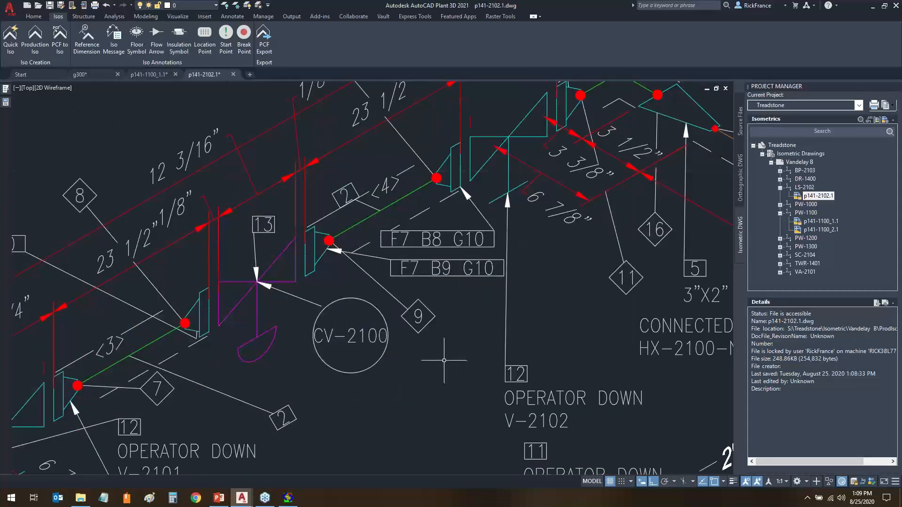
{"action": "scroll", "coordinate": [443, 360], "scroll_direction": "down", "scroll_amount": 2}
{"action": "scroll", "coordinate": [443, 360], "scroll_direction": "down", "scroll_amount": 4}
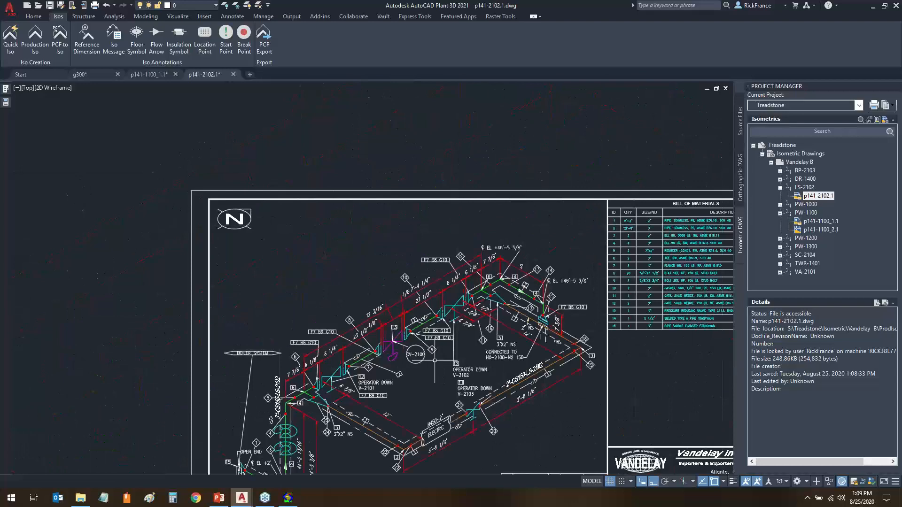
Close p141-2102.1 without saving its changes and switch to foxe, where isoconfig.xml is open.
{"action": "left_click", "coordinate": [233, 74]}
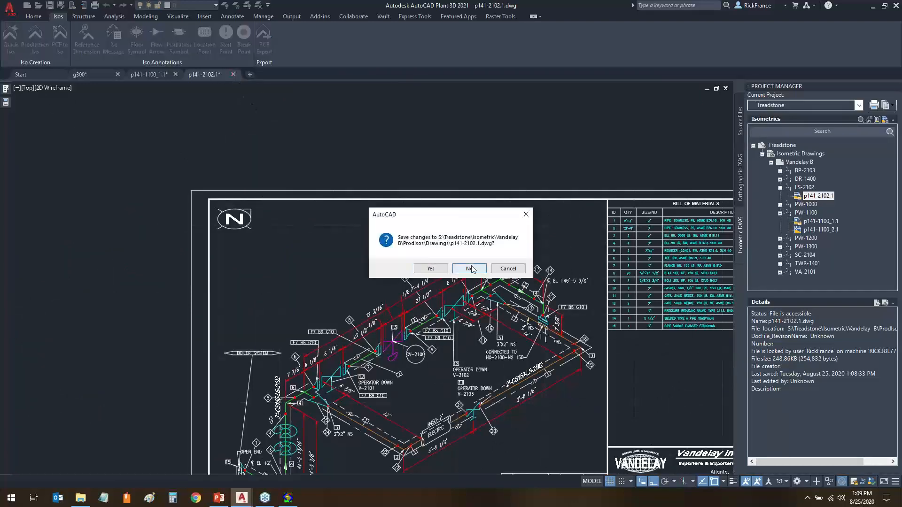
{"action": "left_click", "coordinate": [469, 268]}
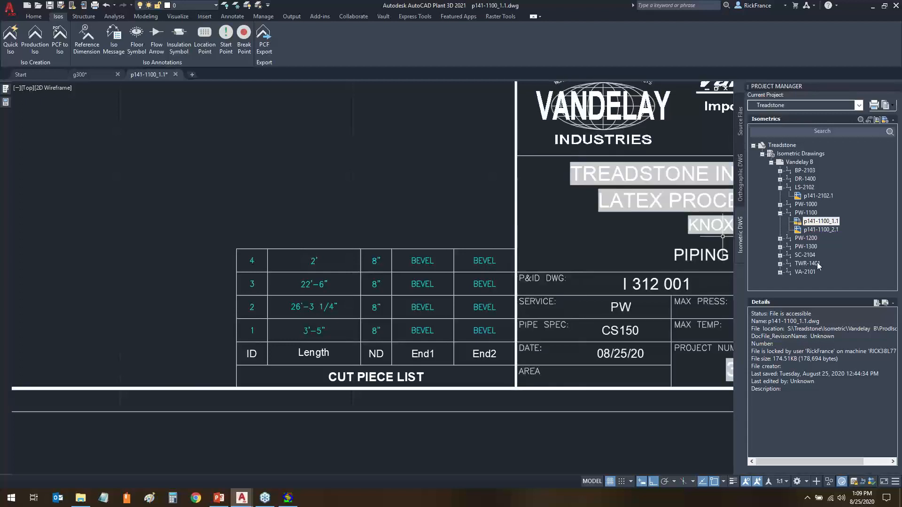
{"action": "left_click", "coordinate": [810, 213]}
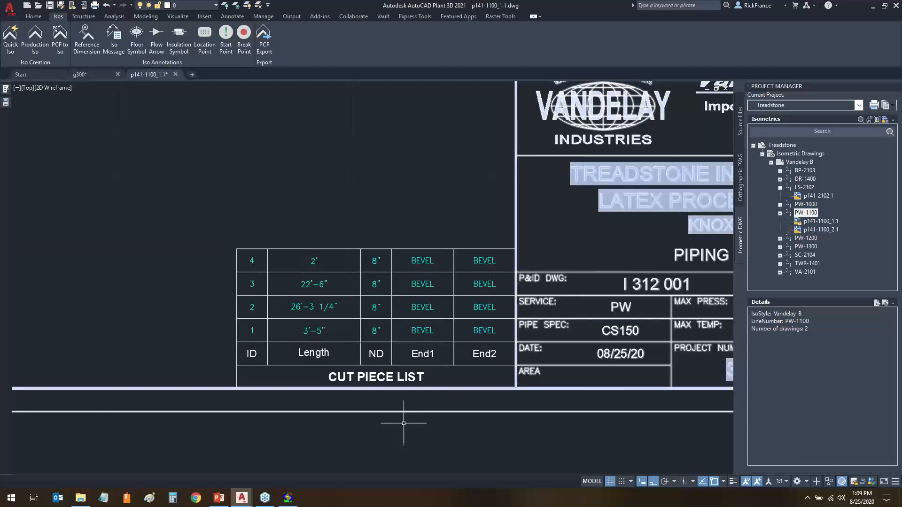
{"action": "left_click", "coordinate": [288, 499]}
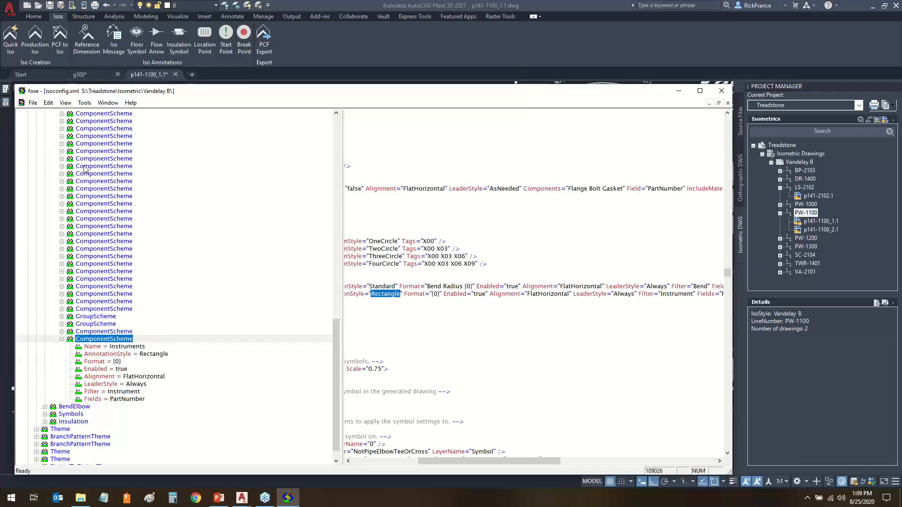
Set Rounded to false for PipeLengthStyle in the Units section of isoconfig.xml.
{"action": "scroll", "coordinate": [85, 249], "scroll_direction": "up", "scroll_amount": 12}
{"action": "left_click", "coordinate": [53, 234]}
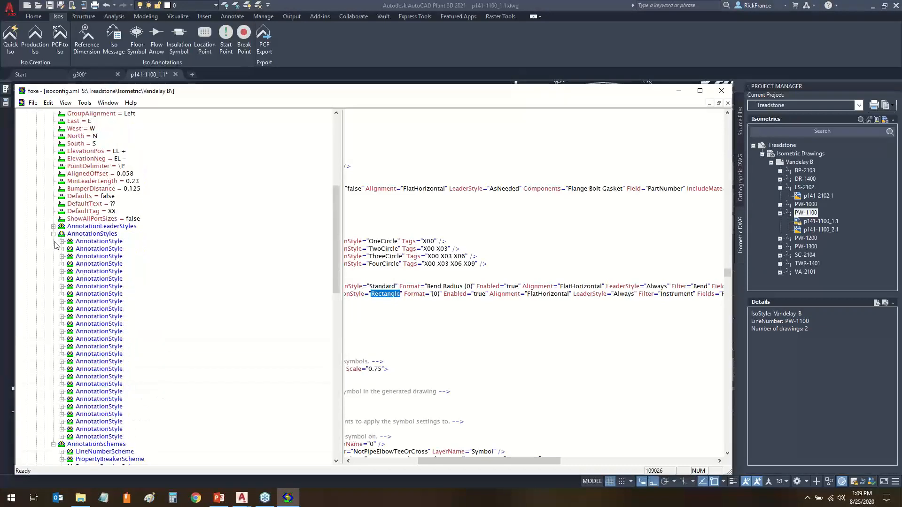
{"action": "left_click", "coordinate": [53, 234]}
{"action": "scroll", "coordinate": [43, 249], "scroll_direction": "up", "scroll_amount": 10}
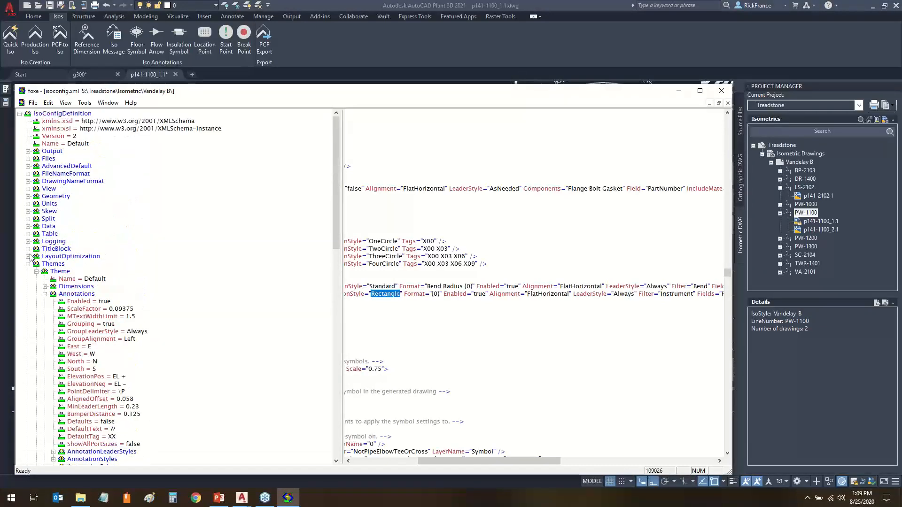
{"action": "left_click", "coordinate": [28, 263]}
{"action": "left_click", "coordinate": [28, 204]}
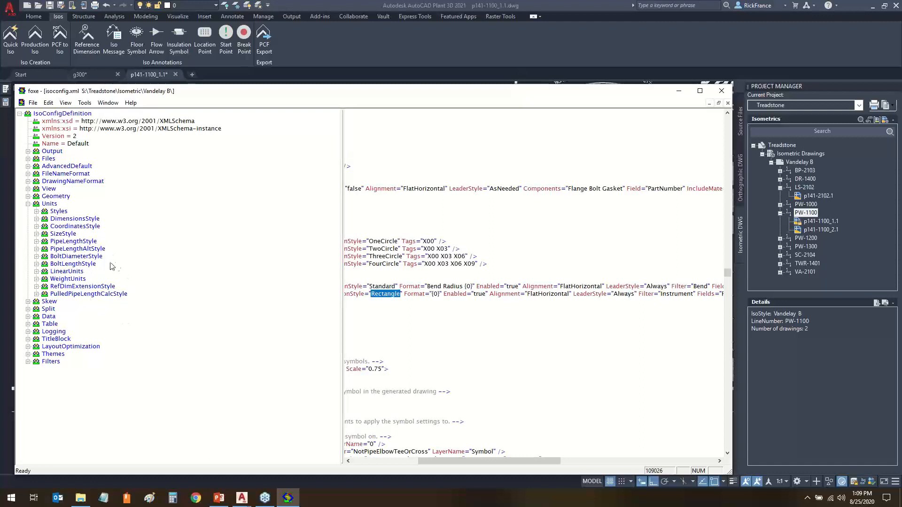
{"action": "left_click", "coordinate": [76, 242]}
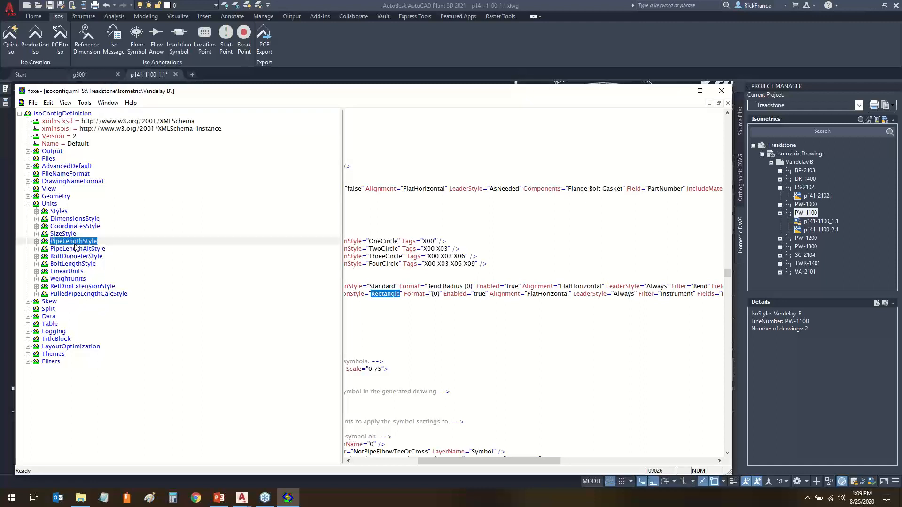
{"action": "left_click", "coordinate": [36, 242]}
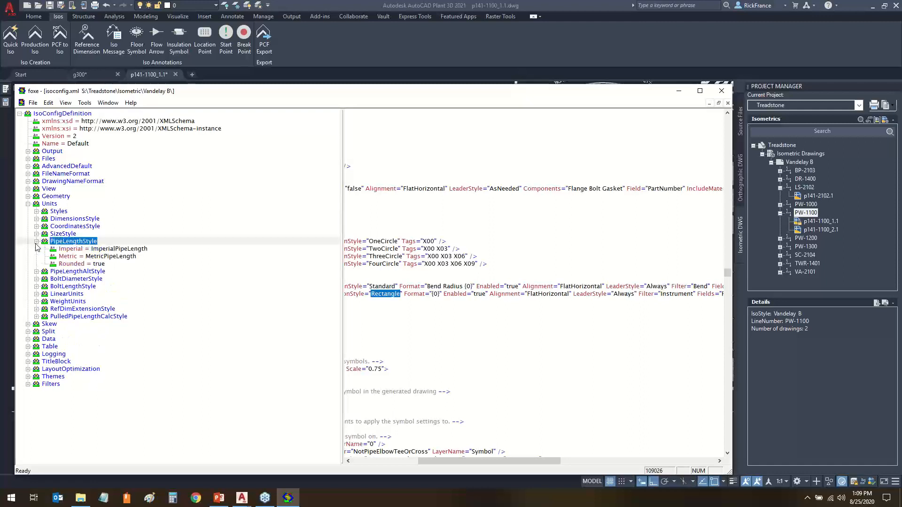
{"action": "double_click", "coordinate": [100, 264]}
{"action": "type", "text": "false"}
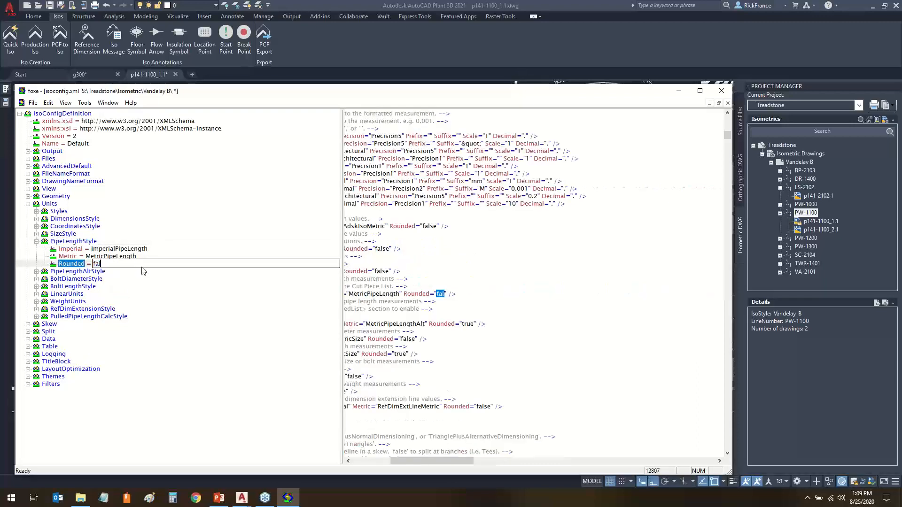
{"action": "double_click", "coordinate": [112, 294]}
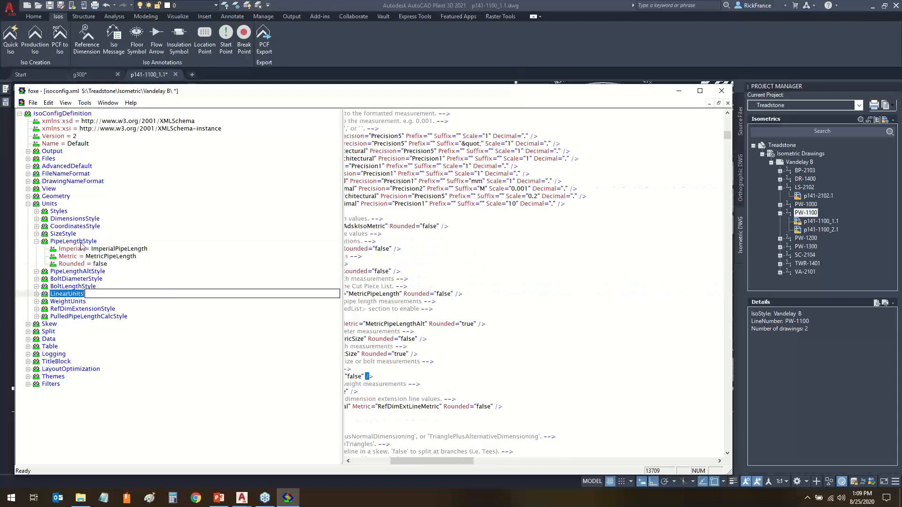
Set Rounded to false for PipeLengthAltStyle as well and save isoconfig.xml.
{"action": "left_click", "coordinate": [37, 272]}
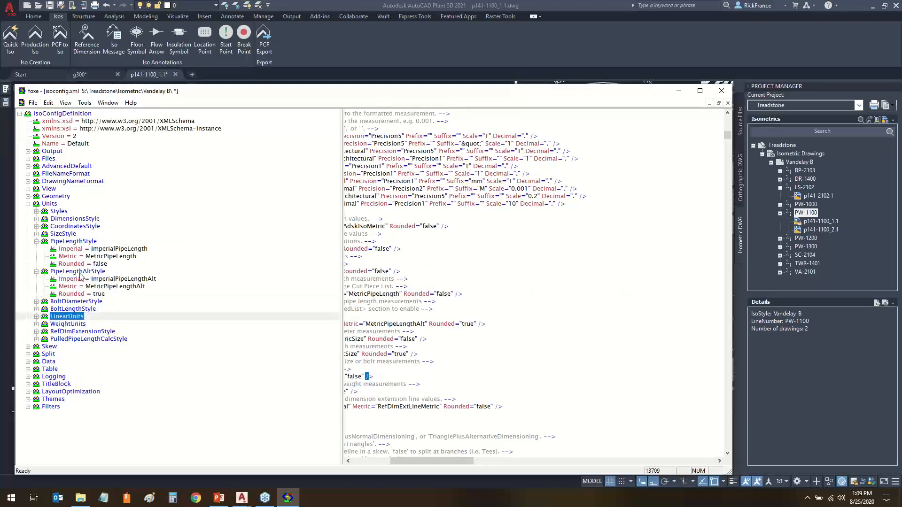
{"action": "double_click", "coordinate": [99, 294]}
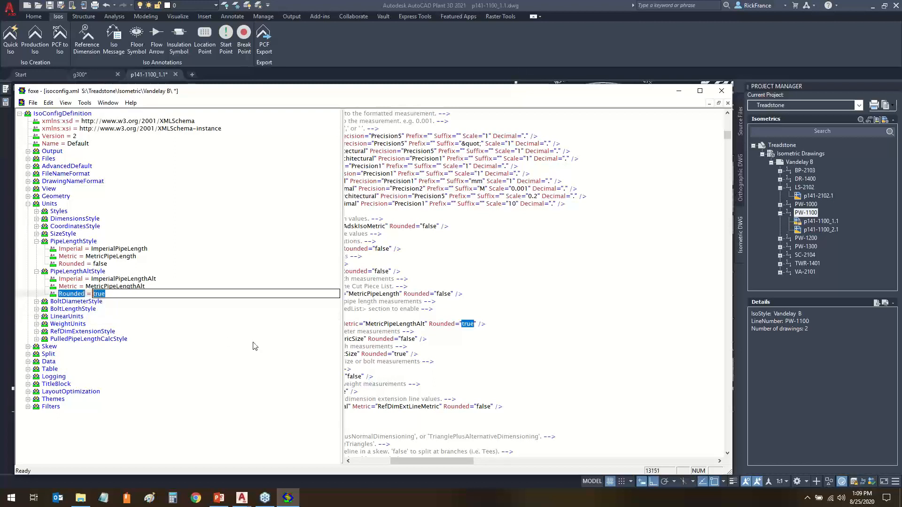
{"action": "type", "text": "false"}
{"action": "left_click", "coordinate": [216, 349]}
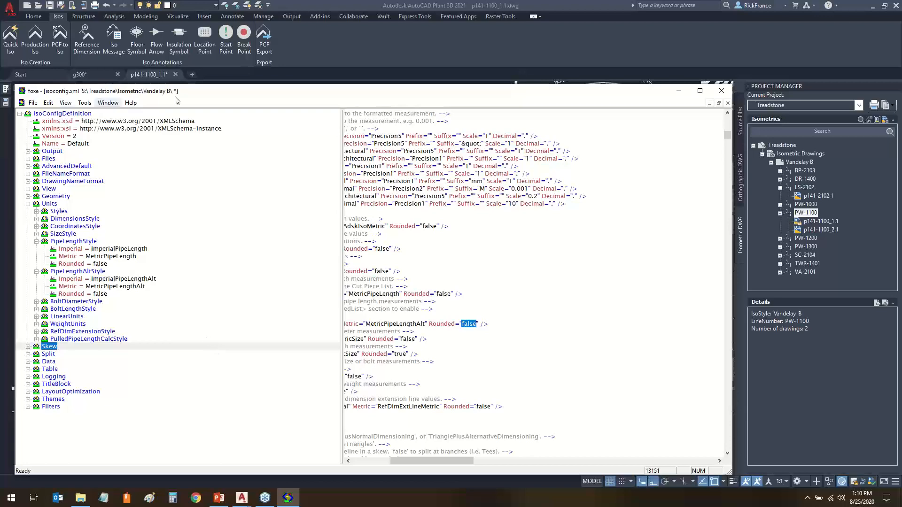
{"action": "left_click", "coordinate": [33, 102]}
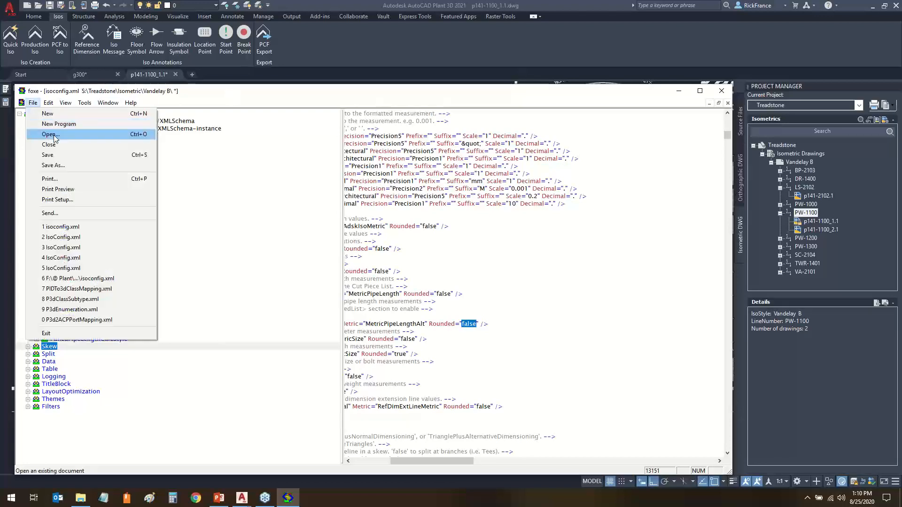
{"action": "left_click", "coordinate": [51, 158]}
Return to AutoCAD Plant 3D and close p141-1100_1.1 without saving its changes.
{"action": "left_click", "coordinate": [721, 91]}
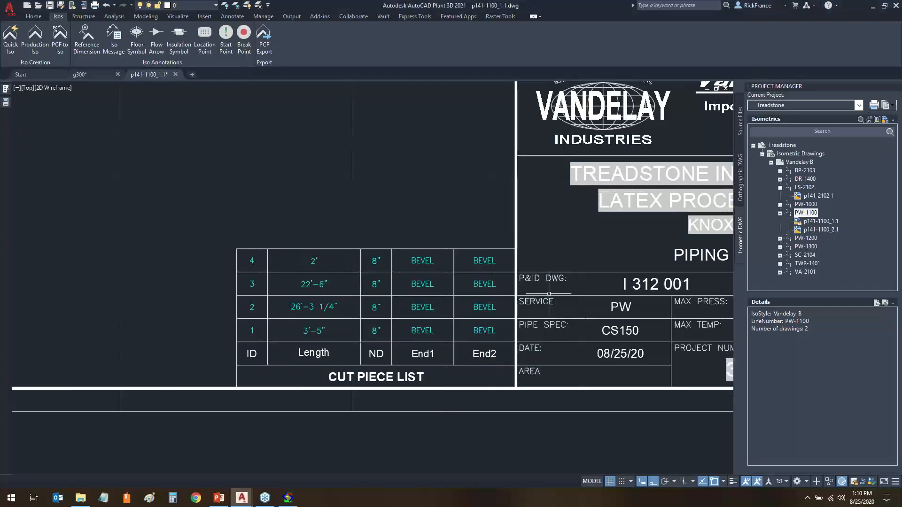
{"action": "left_click", "coordinate": [176, 74]}
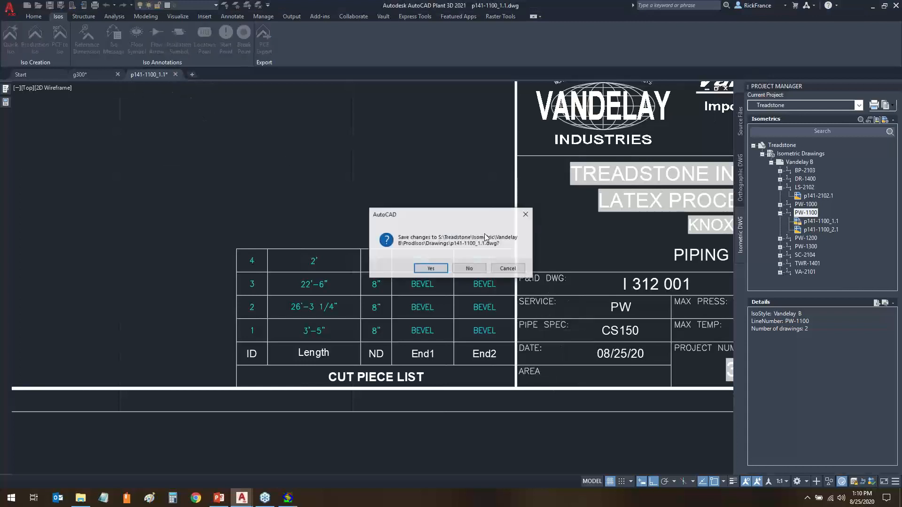
{"action": "left_click", "coordinate": [469, 269]}
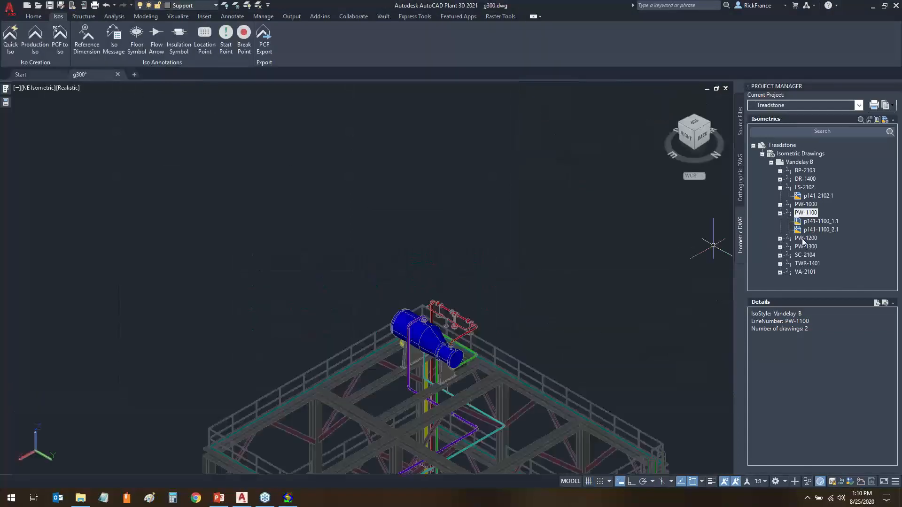
Open p141-2102.1, examine the insulation and heat tracing lines along its pipes, and close it without saving.
{"action": "double_click", "coordinate": [806, 196]}
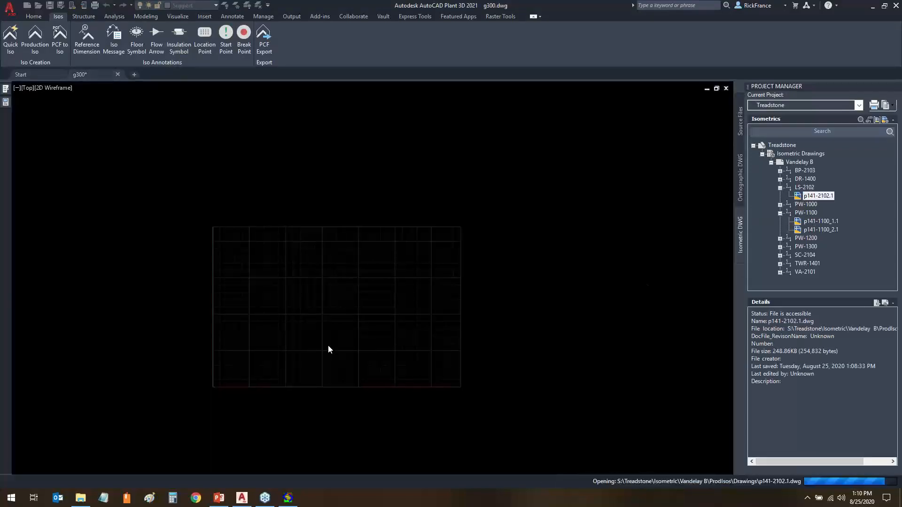
{"action": "scroll", "coordinate": [303, 296], "scroll_direction": "up", "scroll_amount": 8}
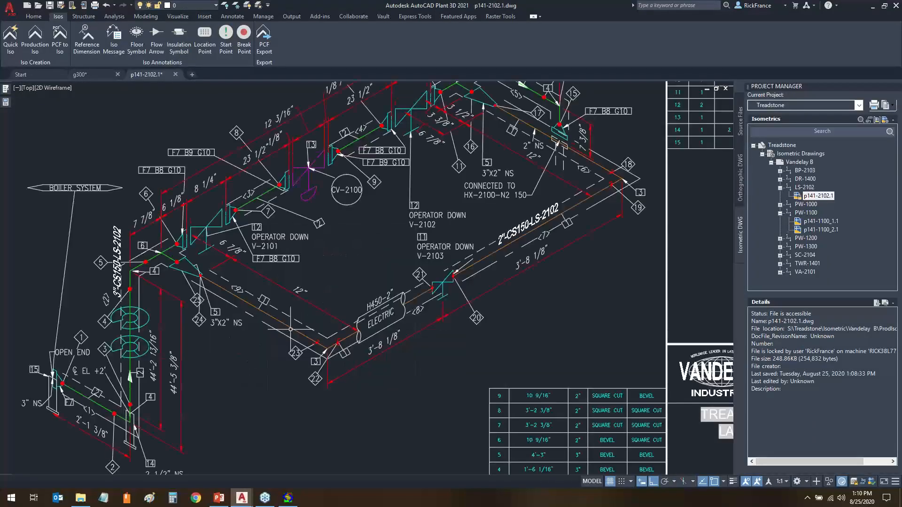
{"action": "scroll", "coordinate": [478, 381], "scroll_direction": "down", "scroll_amount": 8}
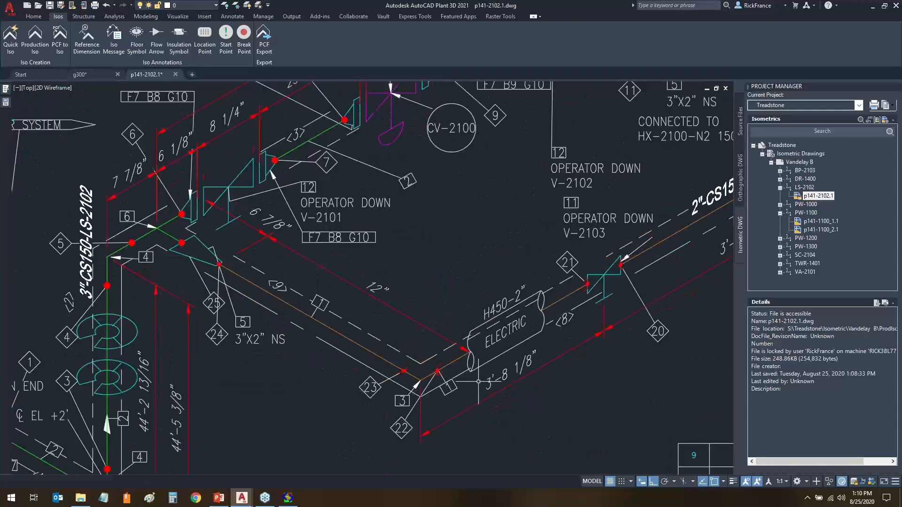
{"action": "left_click", "coordinate": [726, 89]}
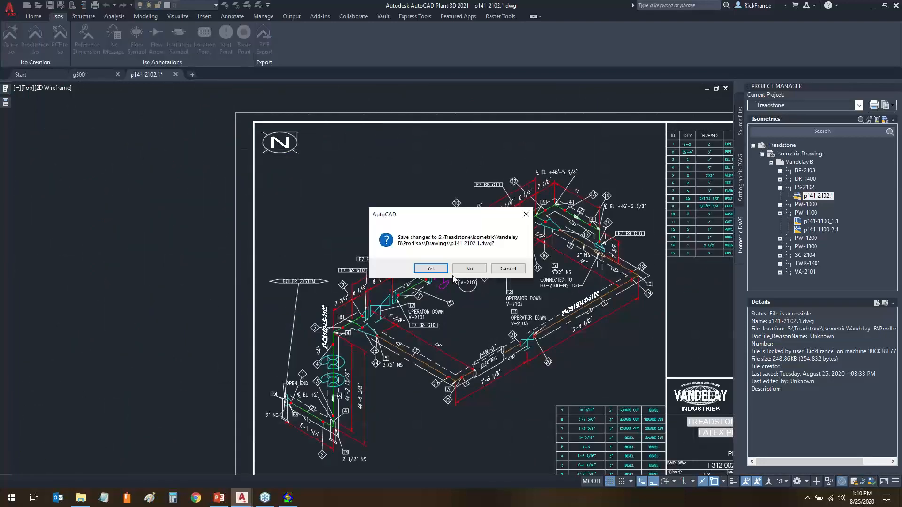
{"action": "left_click", "coordinate": [469, 271]}
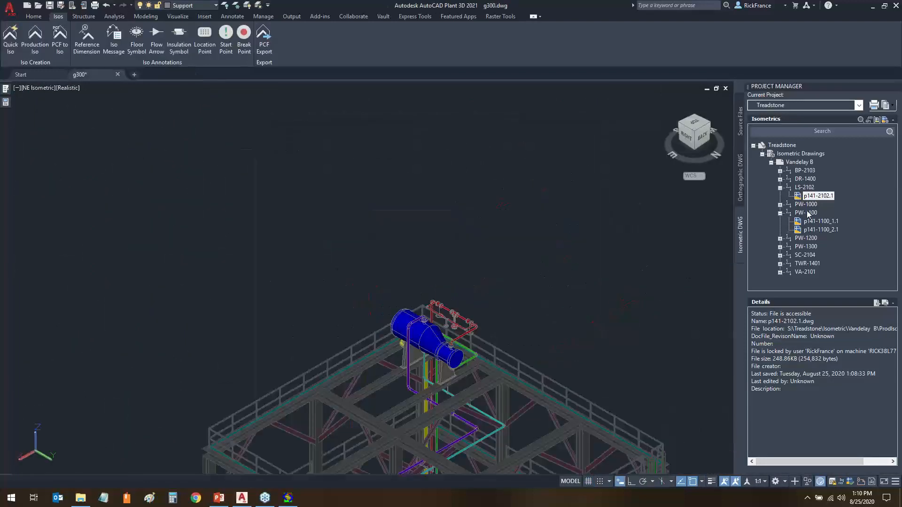
Regenerate the production isometric of line PW-1100 in the Vandelay B style, overwriting the existing drawings.
{"action": "right_click", "coordinate": [808, 213]}
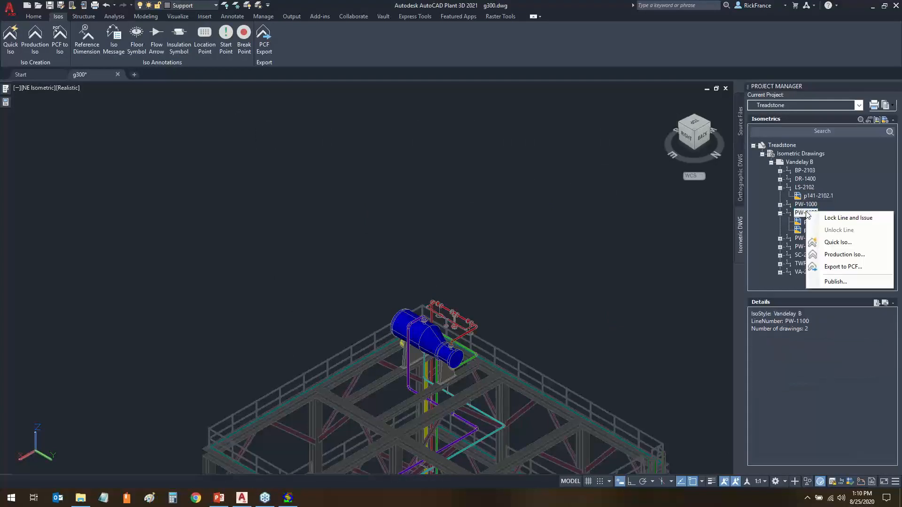
{"action": "left_click", "coordinate": [852, 257]}
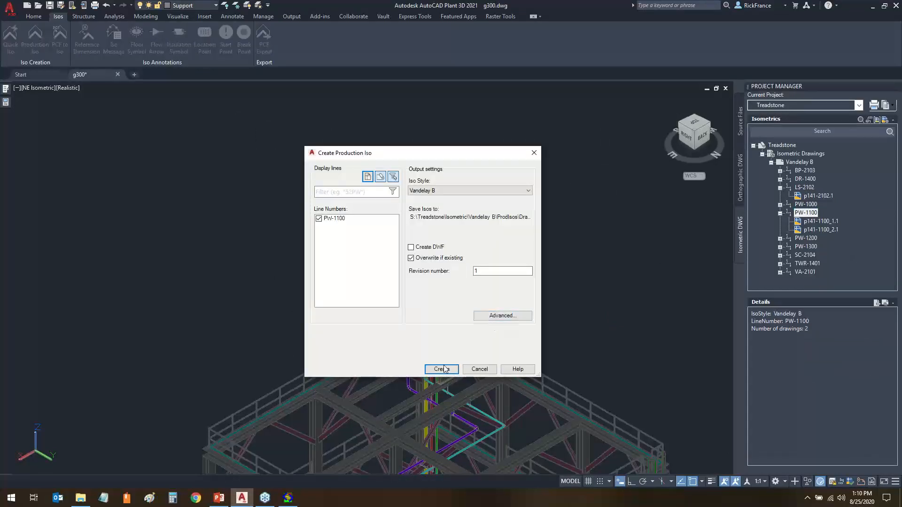
{"action": "left_click", "coordinate": [443, 369]}
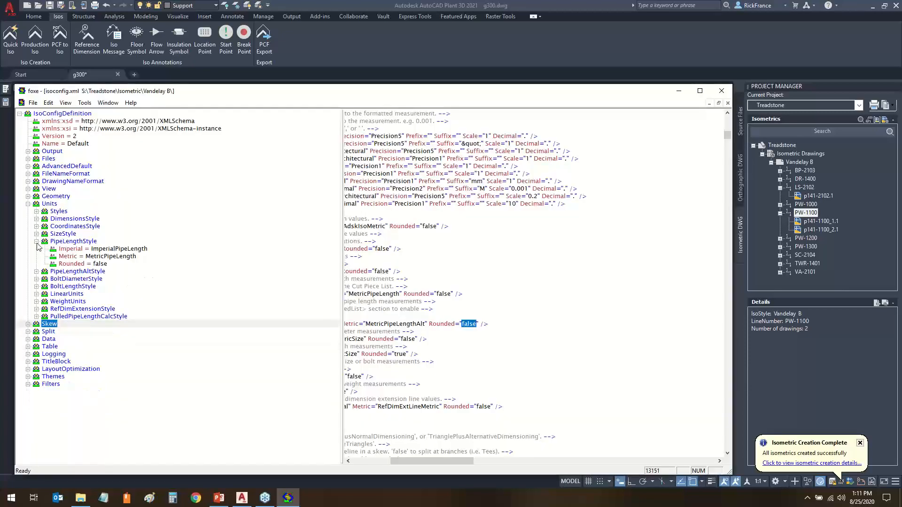
In foxe, set InsulationTracingOffsetDistance to 0.0625 under the Default theme's Insulation in isoconfig.xml and save the file.
{"action": "left_click", "coordinate": [38, 245]}
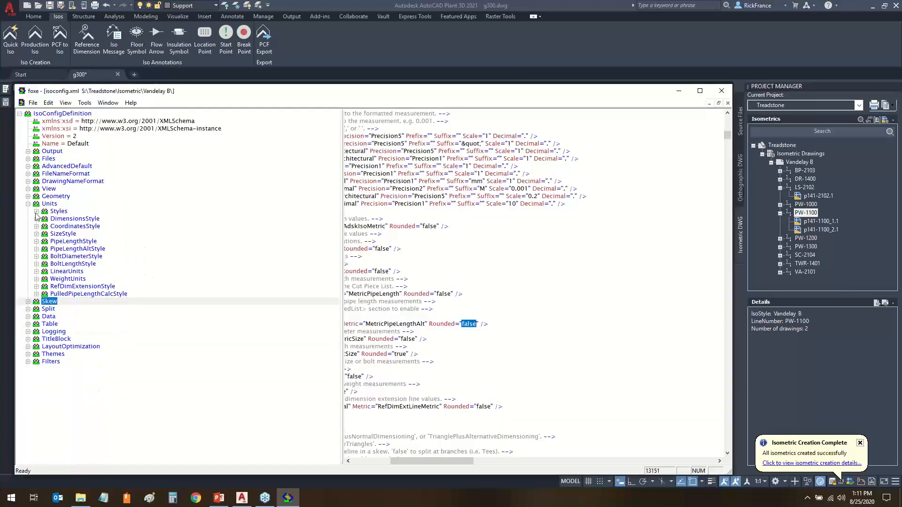
{"action": "left_click", "coordinate": [27, 204]}
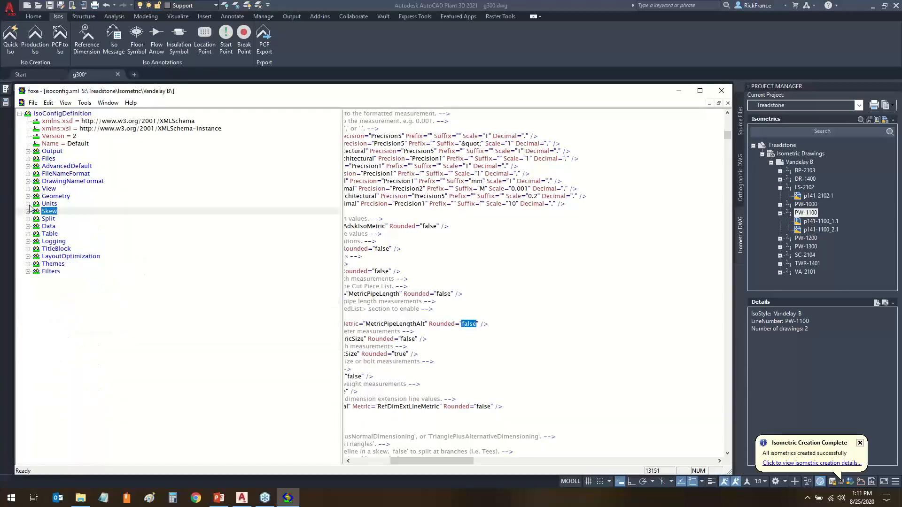
{"action": "left_click", "coordinate": [27, 264]}
{"action": "left_click", "coordinate": [53, 317]}
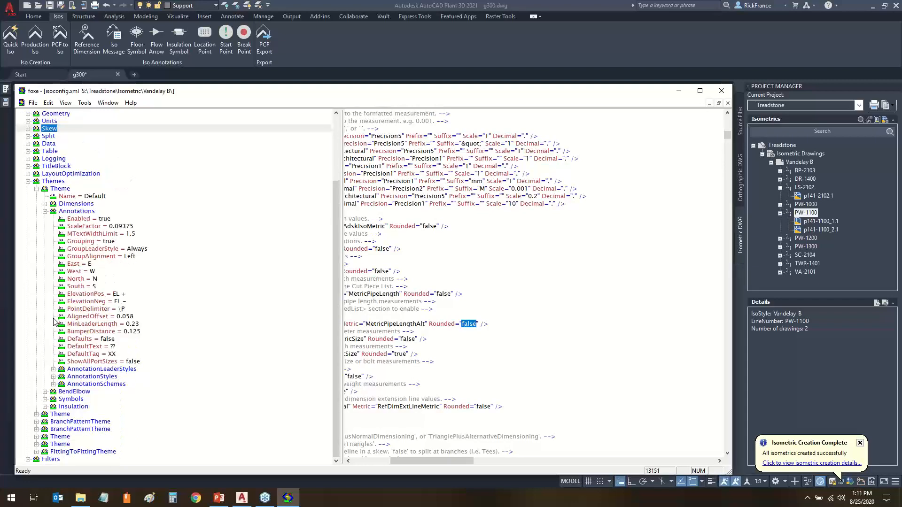
{"action": "left_click", "coordinate": [45, 211]}
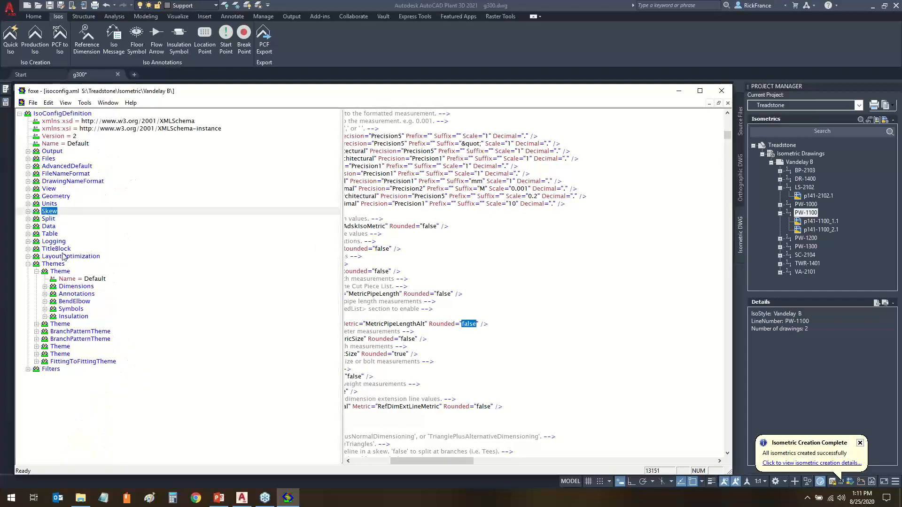
{"action": "left_click", "coordinate": [62, 325]}
{"action": "left_click", "coordinate": [68, 317]}
{"action": "left_click", "coordinate": [45, 316]}
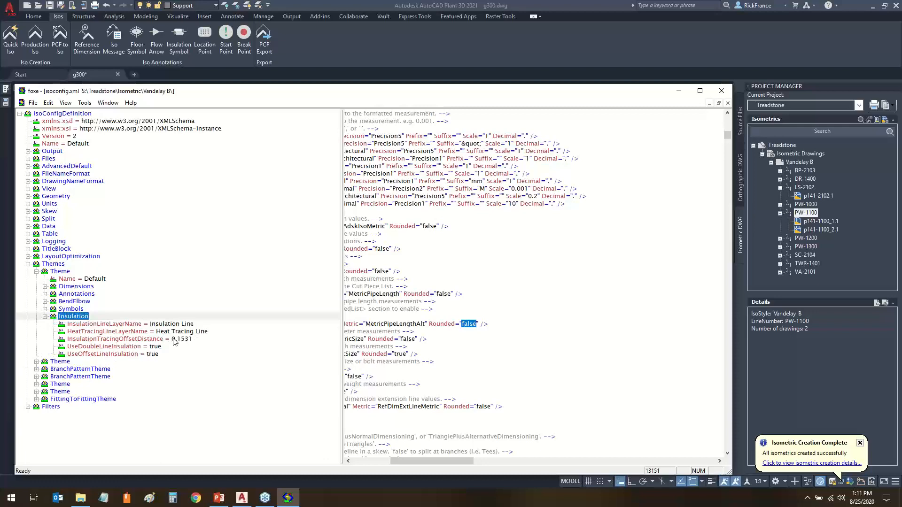
{"action": "double_click", "coordinate": [205, 340]}
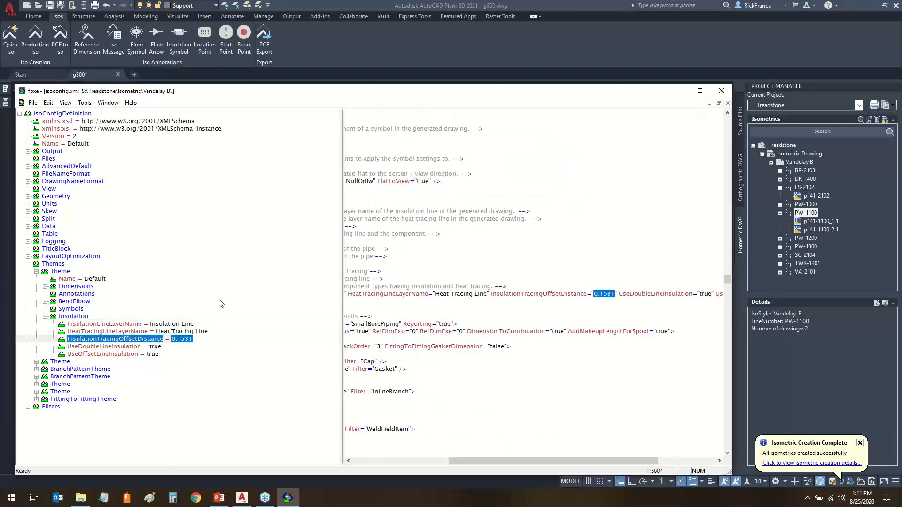
{"action": "type", "text": "0.0625"}
{"action": "left_click", "coordinate": [132, 325]}
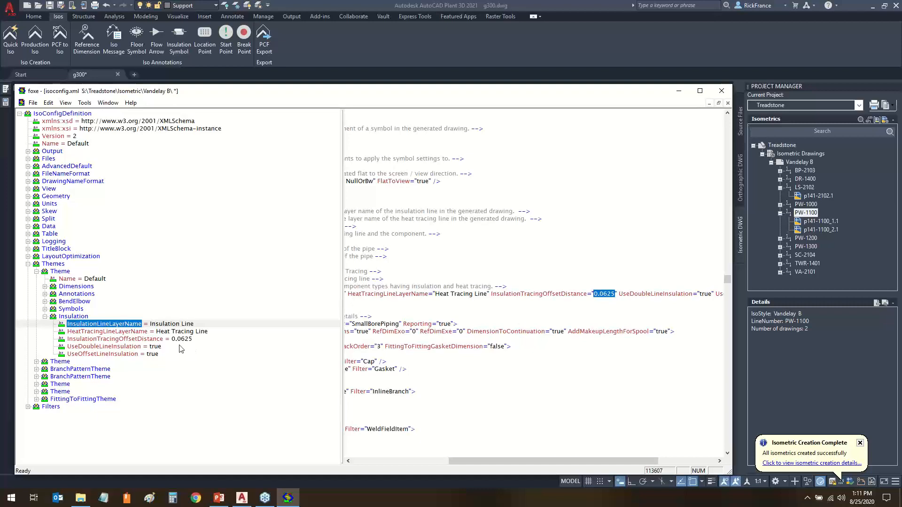
{"action": "left_click", "coordinate": [31, 103]}
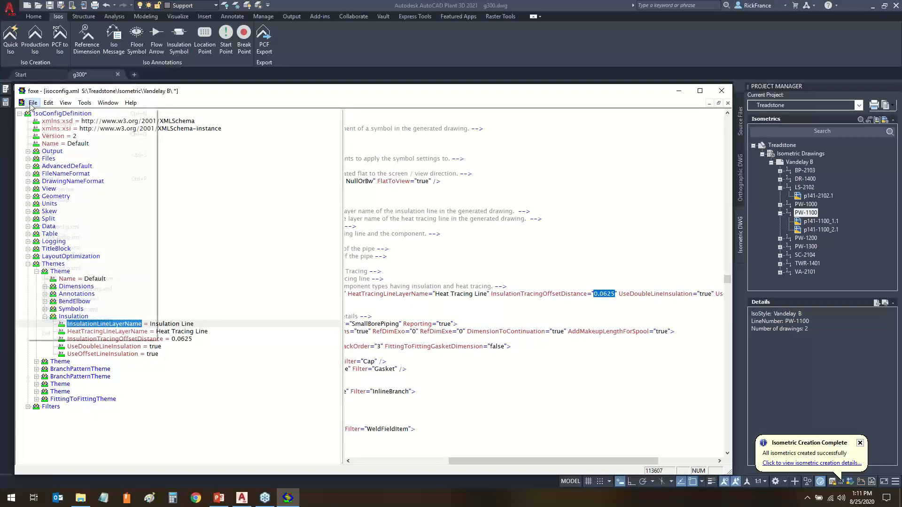
In AutoCAD Plant 3D, regenerate line LS-2102 as a Vandelay B production isometric, overwriting the existing one, and open p141-2102.1.
{"action": "left_click", "coordinate": [571, 38]}
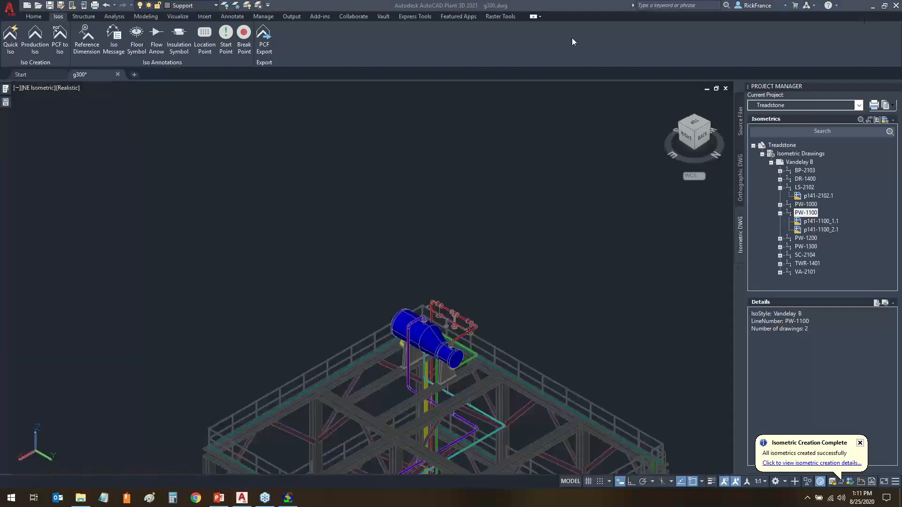
{"action": "left_click", "coordinate": [804, 188]}
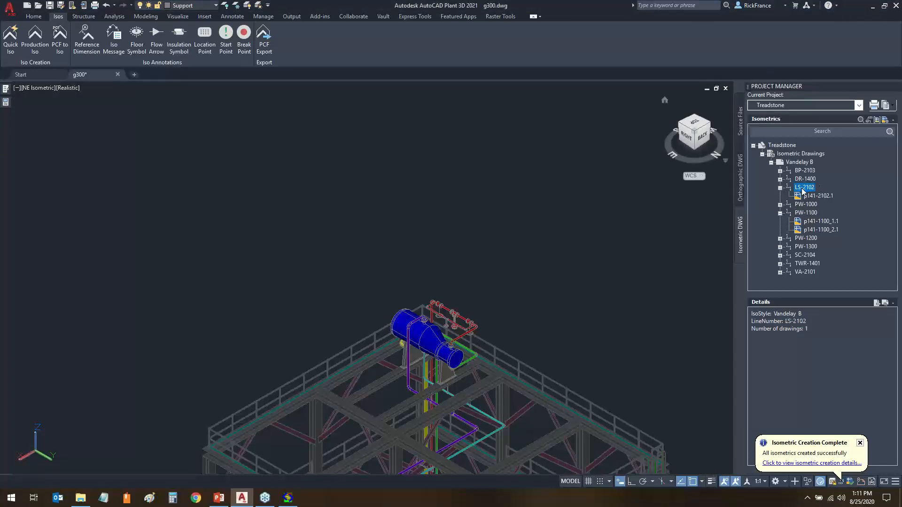
{"action": "right_click", "coordinate": [803, 187]}
{"action": "left_click", "coordinate": [830, 233]}
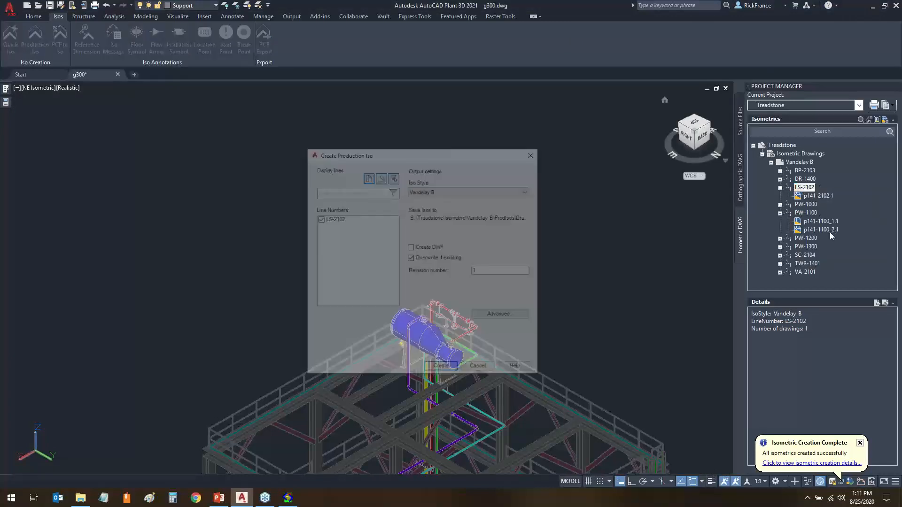
{"action": "left_click", "coordinate": [429, 369]}
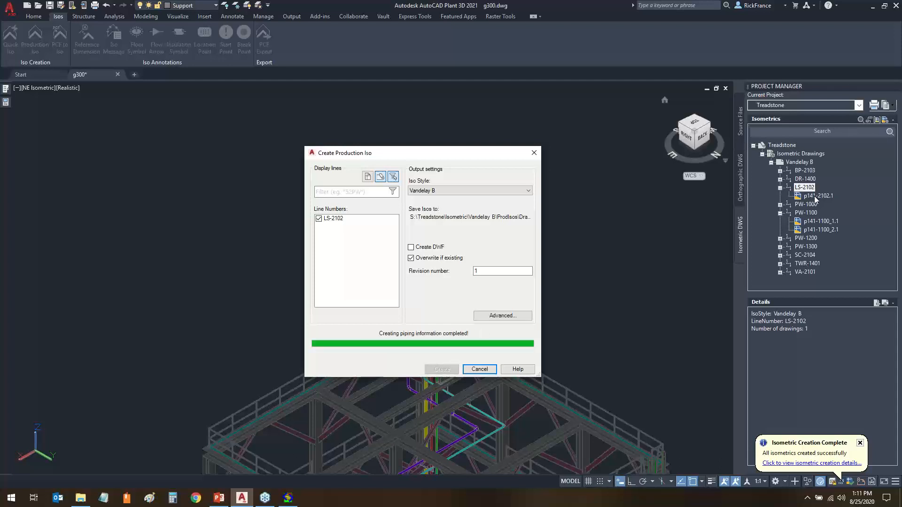
{"action": "double_click", "coordinate": [817, 196]}
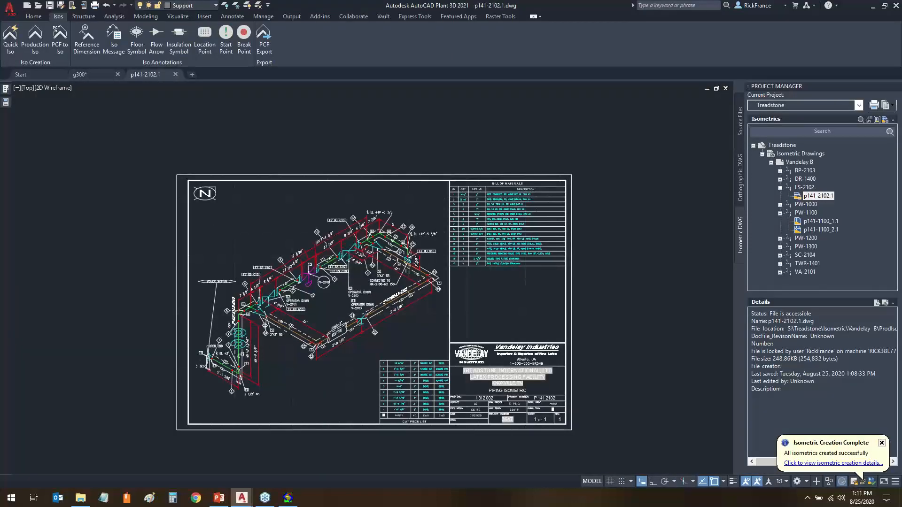
Examine the insulation and heat tracing line offset in p141-2102.1 and close the drawing without saving.
{"action": "scroll", "coordinate": [321, 351], "scroll_direction": "up", "scroll_amount": 7}
{"action": "scroll", "coordinate": [320, 352], "scroll_direction": "up", "scroll_amount": 3}
{"action": "left_click", "coordinate": [726, 90]}
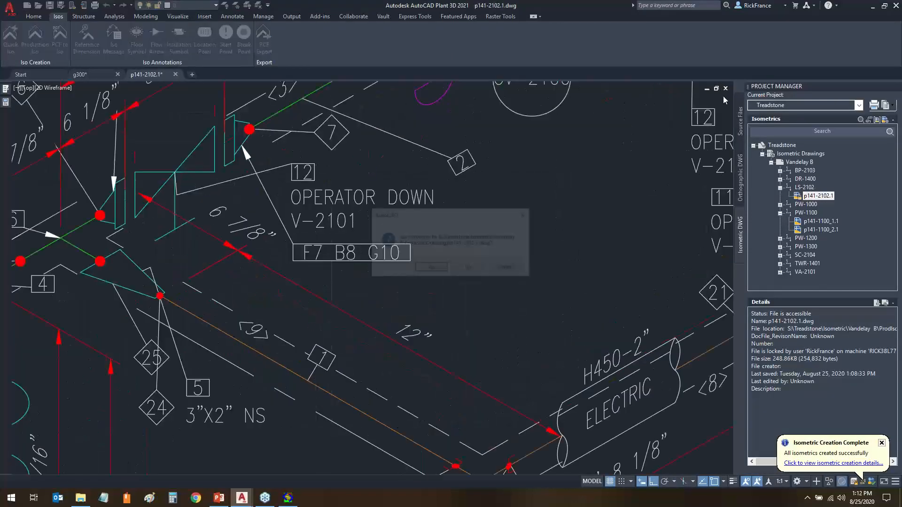
{"action": "left_click", "coordinate": [469, 268]}
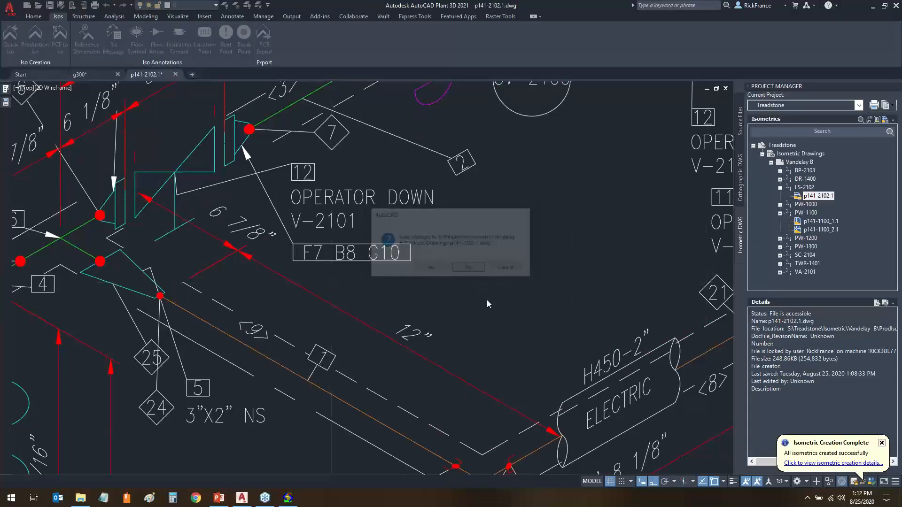
Open p141-1100_1.1, examine the lengths in its cut piece list, and close the drawing without saving.
{"action": "double_click", "coordinate": [821, 221]}
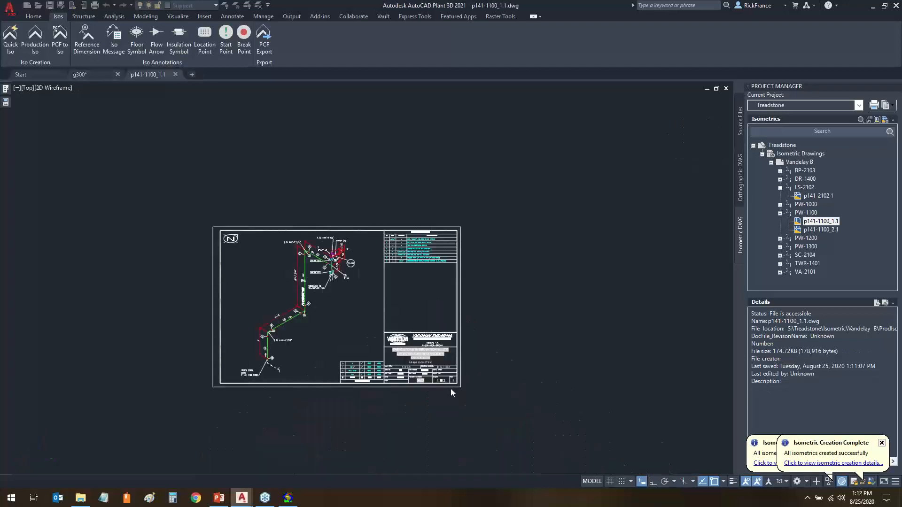
{"action": "middle_click_drag", "start_coordinate": [357, 283], "coordinate": [330, 297]}
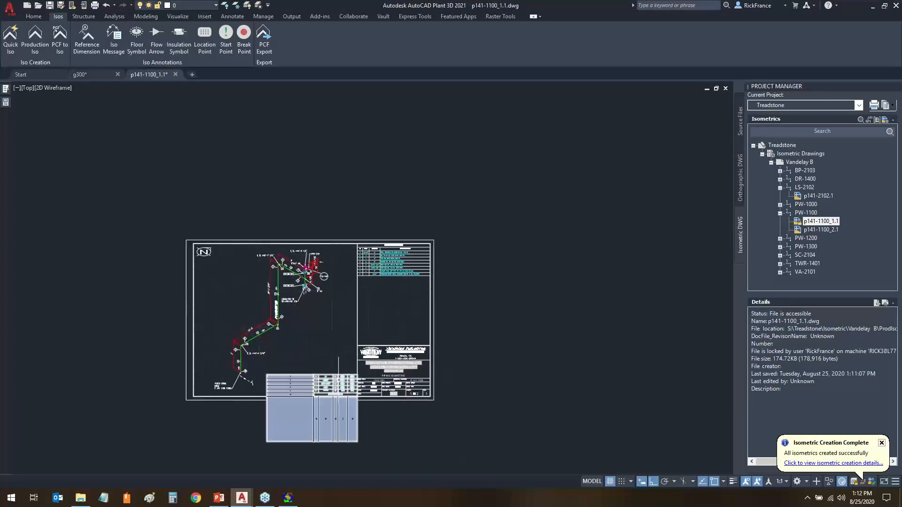
{"action": "scroll", "coordinate": [333, 385], "scroll_direction": "up", "scroll_amount": 4}
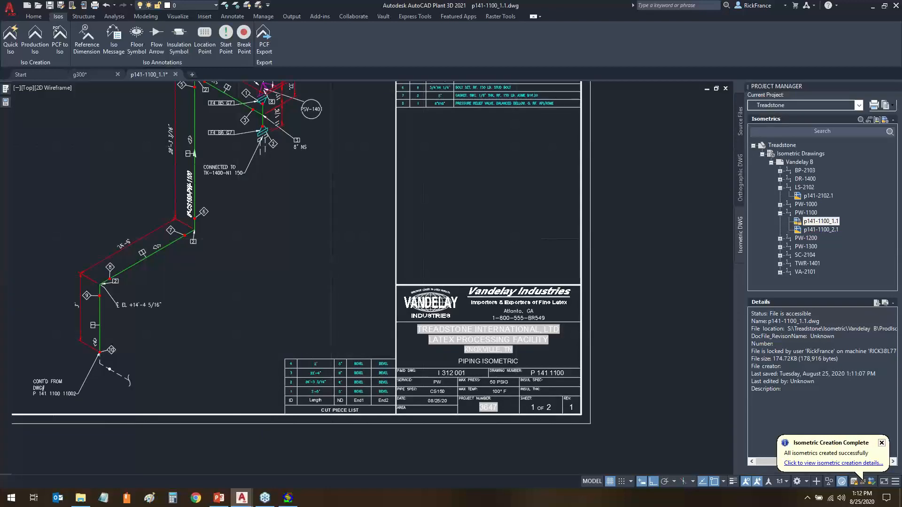
{"action": "scroll", "coordinate": [344, 402], "scroll_direction": "up", "scroll_amount": 4}
{"action": "middle_click_drag", "start_coordinate": [322, 390], "coordinate": [256, 350]}
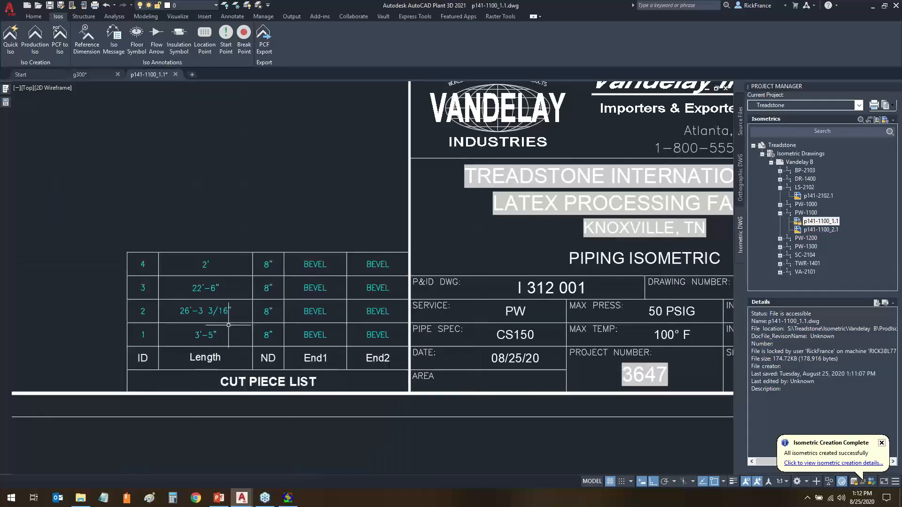
{"action": "scroll", "coordinate": [228, 325], "scroll_direction": "down", "scroll_amount": 2}
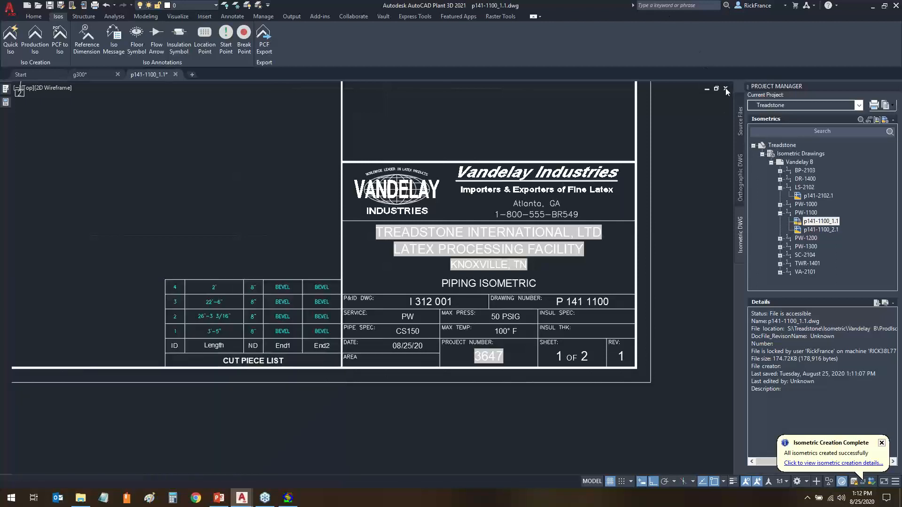
{"action": "left_click", "coordinate": [726, 88]}
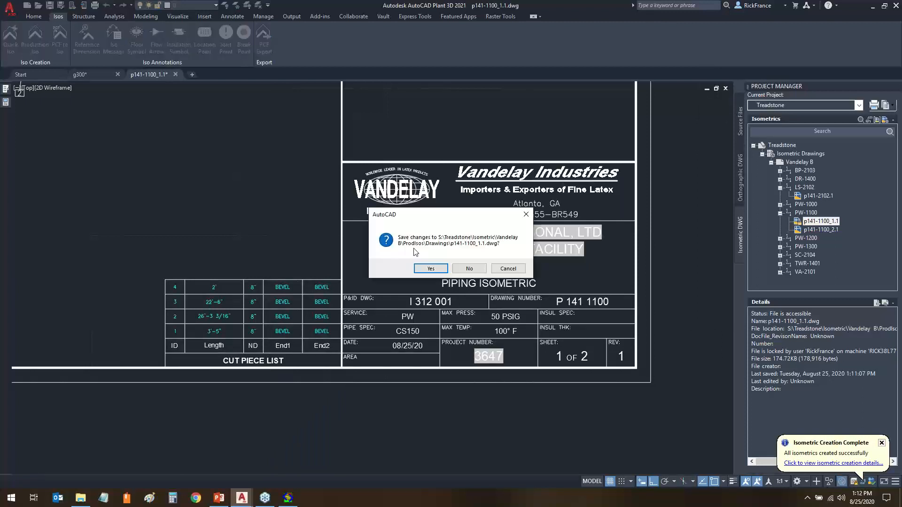
{"action": "left_click", "coordinate": [469, 269]}
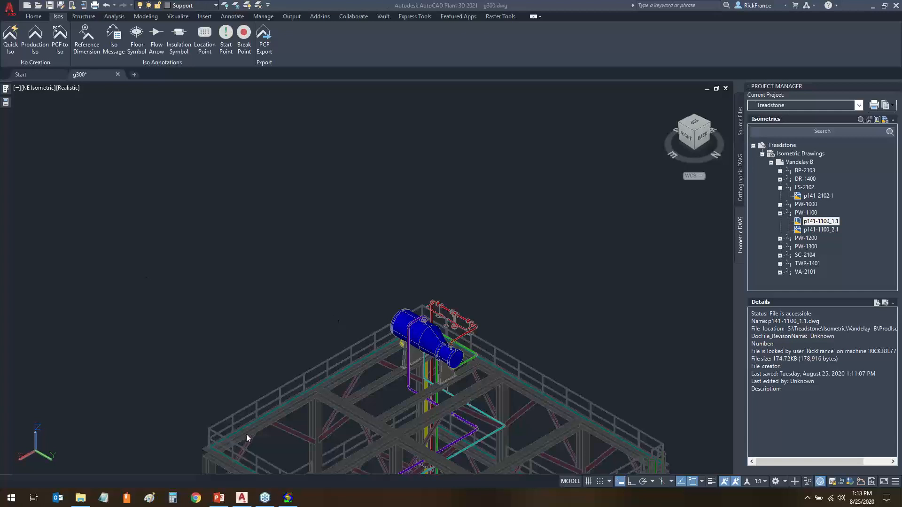
In foxe, inspect the keys and values of the SlopeSymbols items under Skew in isoconfig.xml.
{"action": "left_click", "coordinate": [288, 499]}
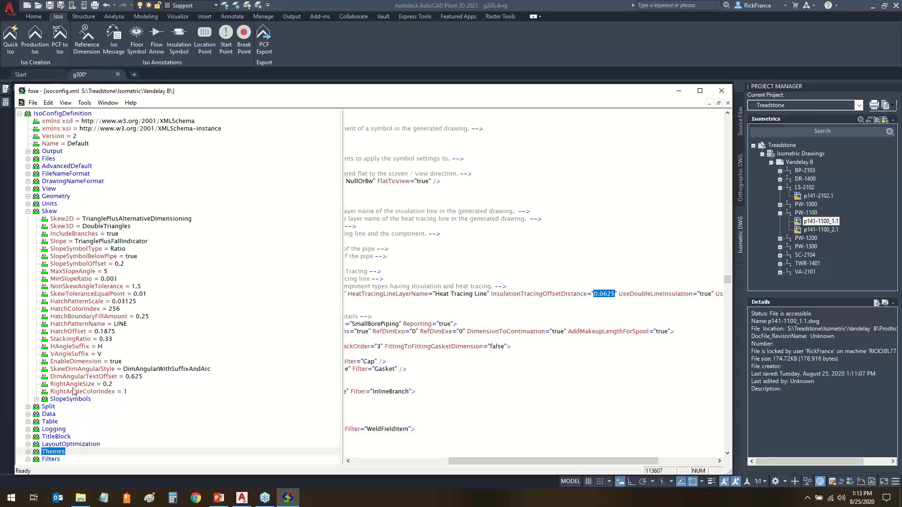
{"action": "left_click", "coordinate": [36, 399]}
{"action": "left_click", "coordinate": [45, 407]}
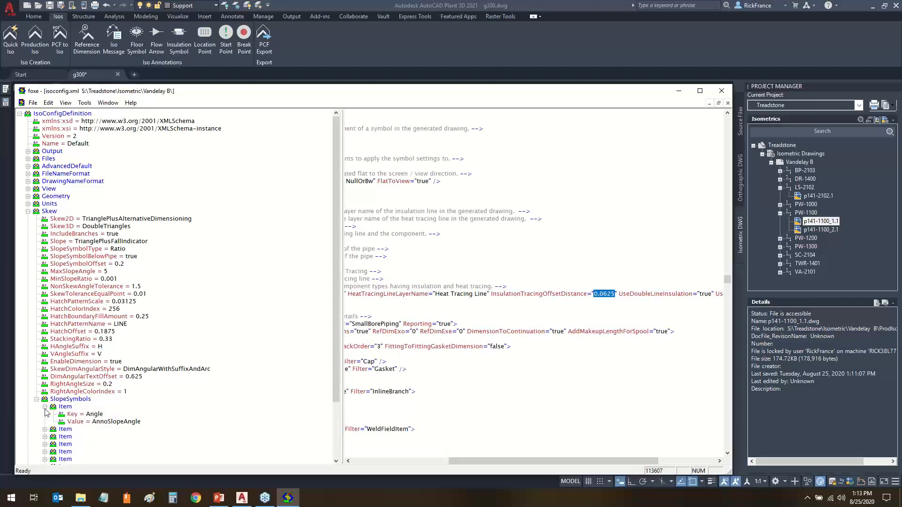
{"action": "left_click", "coordinate": [45, 407]}
{"action": "left_click", "coordinate": [45, 414]}
{"action": "left_click", "coordinate": [45, 414]}
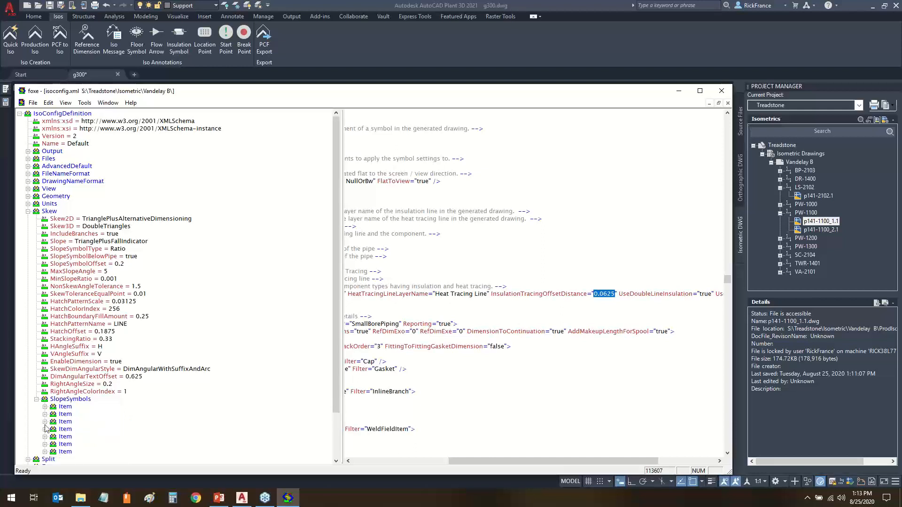
{"action": "left_click", "coordinate": [45, 422]}
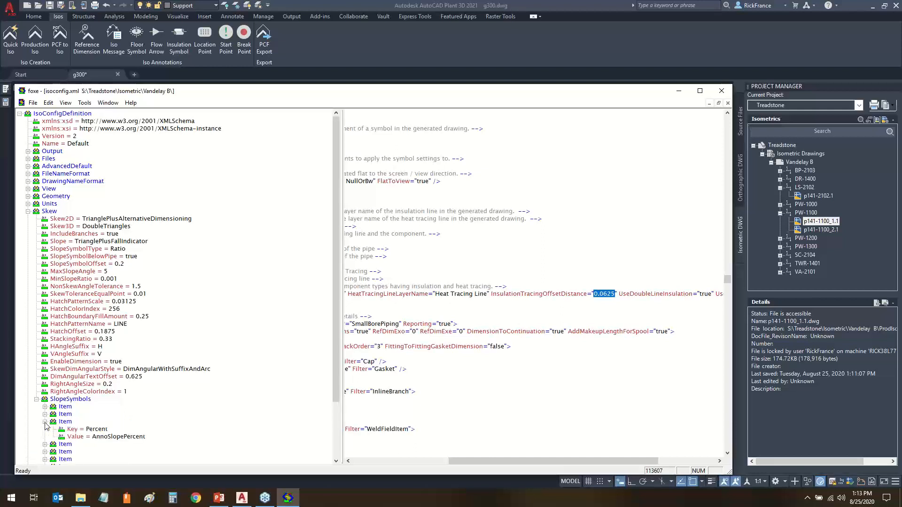
{"action": "left_click", "coordinate": [45, 422]}
{"action": "left_click", "coordinate": [37, 400]}
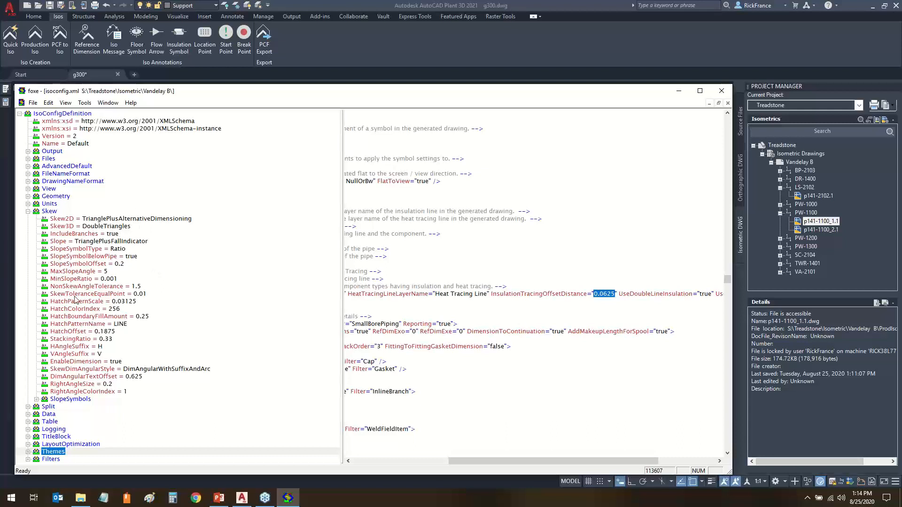
Review the SkewToleranceEqualPoint, NonSkewAngleTolerance and MinSlopeRatio attributes under Skew.
{"action": "left_click", "coordinate": [75, 295]}
{"action": "left_click", "coordinate": [73, 288]}
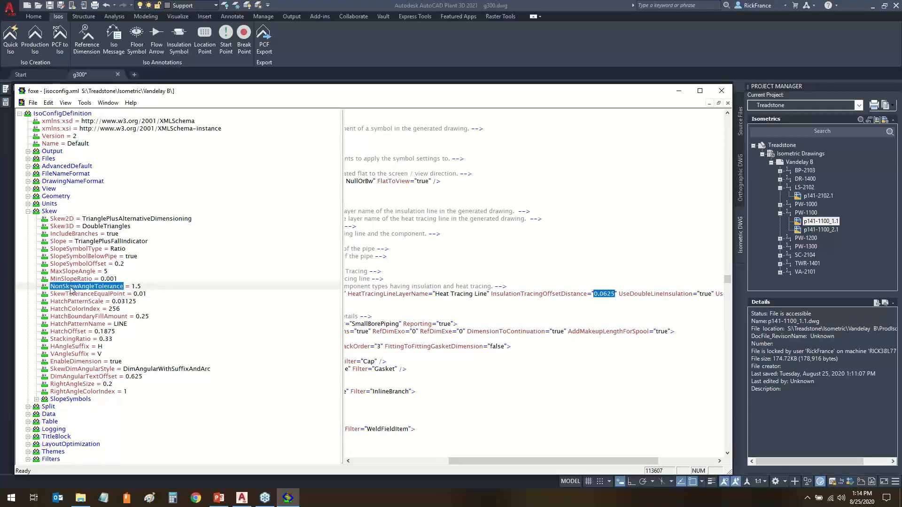
{"action": "left_click", "coordinate": [72, 280]}
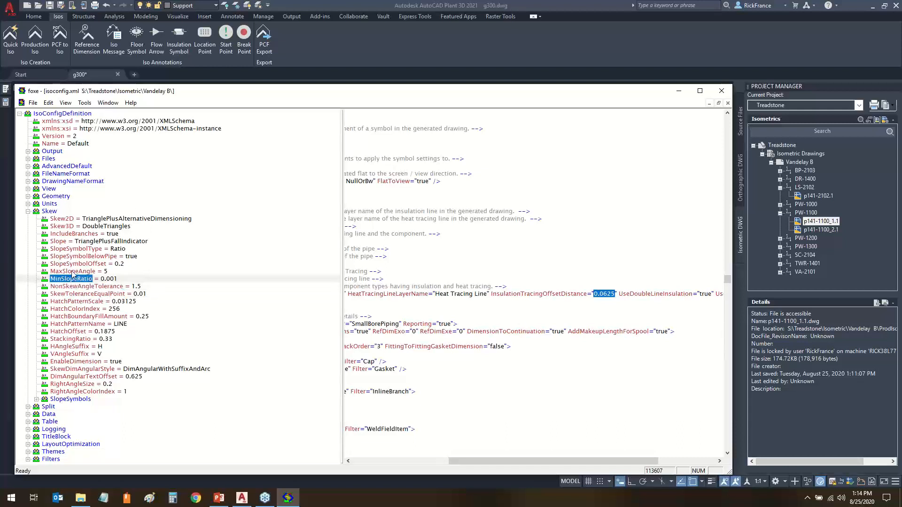
{"action": "left_click", "coordinate": [83, 295]}
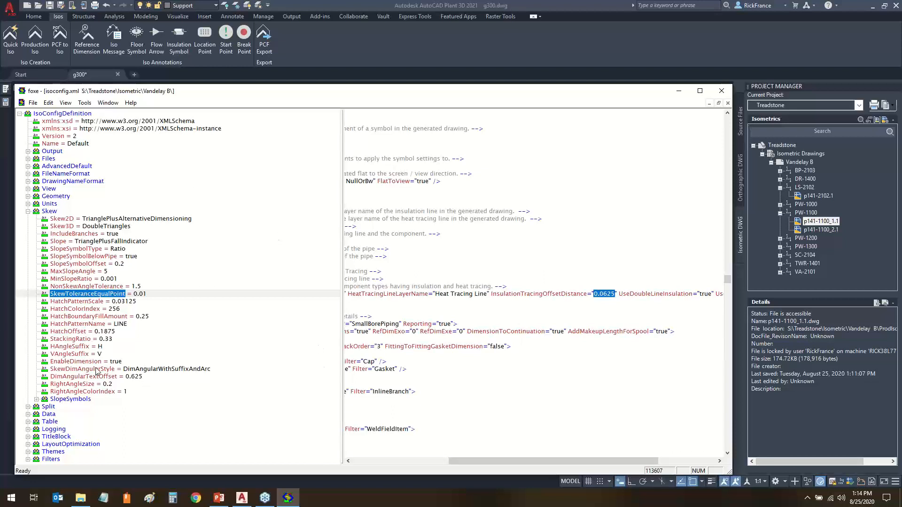
In AutoCAD Plant 3D, check the available iso styles in Treadstone's Project Setup, cancel it, and collapse Vandelay B in the isometrics tree.
{"action": "left_click", "coordinate": [778, 146]}
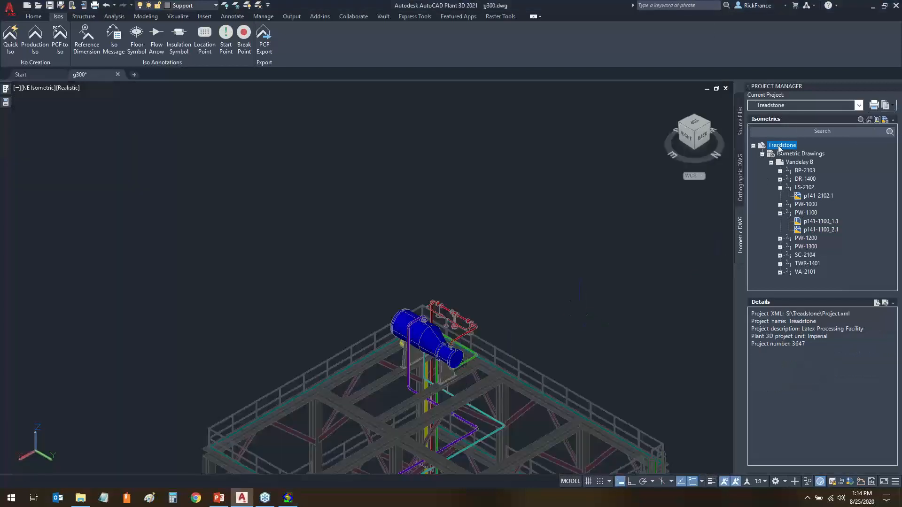
{"action": "right_click", "coordinate": [778, 149]}
{"action": "left_click", "coordinate": [816, 269]}
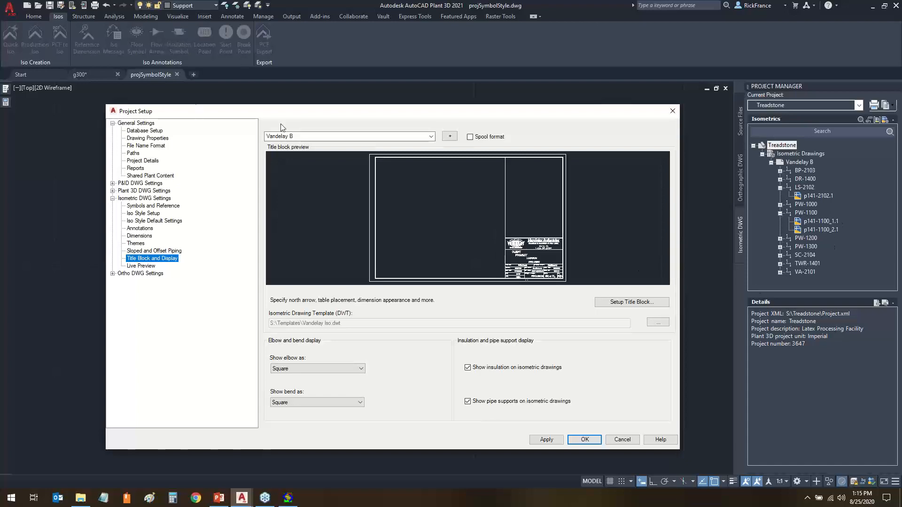
{"action": "left_click", "coordinate": [296, 136]}
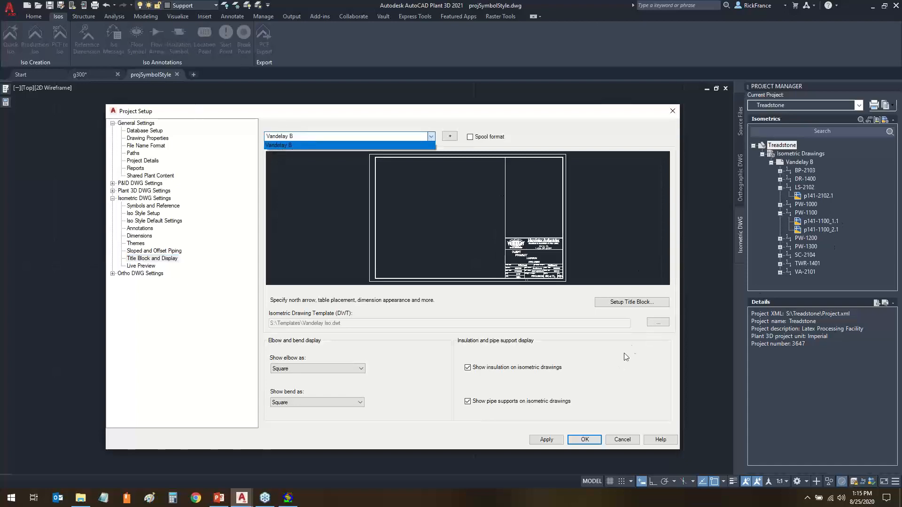
{"action": "left_click", "coordinate": [632, 375]}
{"action": "left_click", "coordinate": [622, 441]}
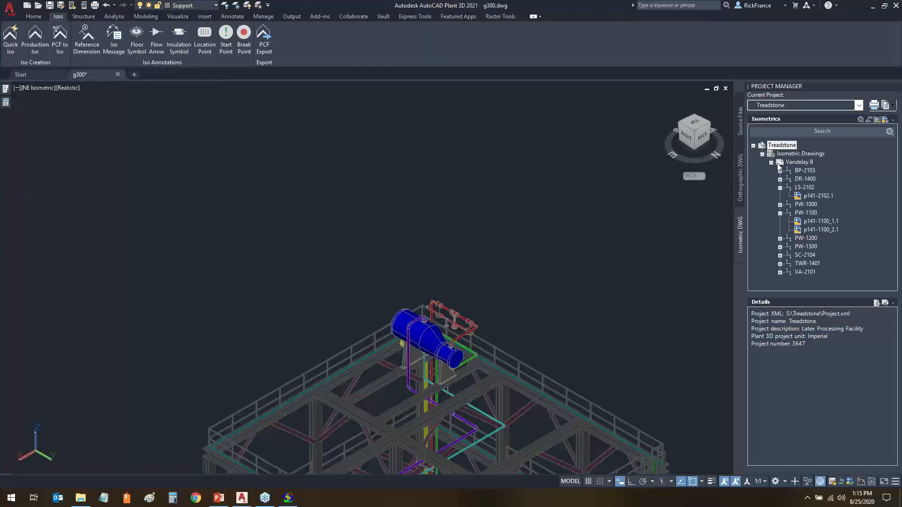
{"action": "left_click", "coordinate": [773, 163]}
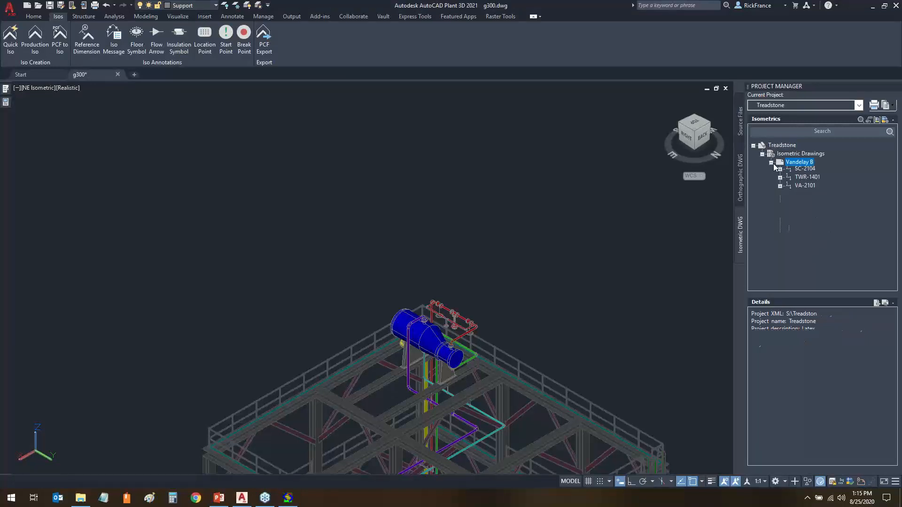